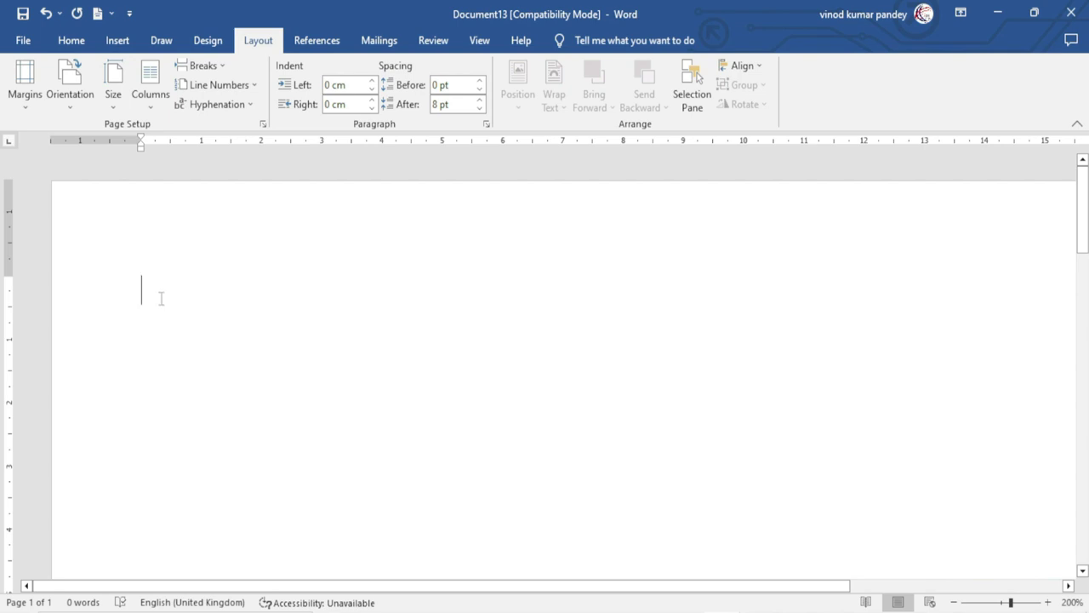
Type the heading 'Excel Infotech' on the first line of the blank page.
text(Excel Infotech)
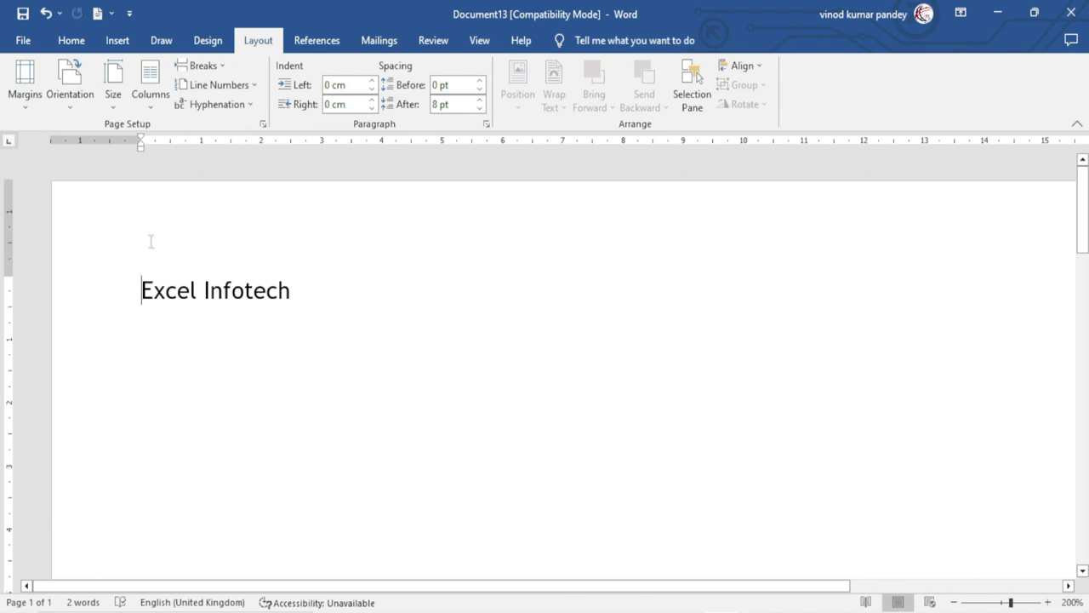
Raise the top margin from 1.5 cm to 2.3 cm in Custom Margins and apply it.
click(23, 113)
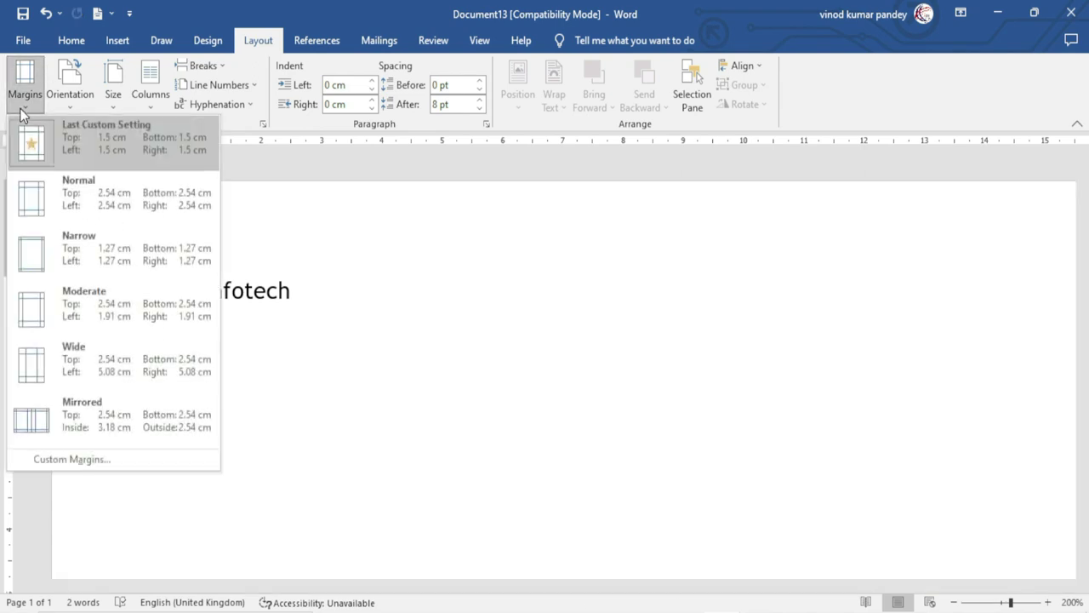
click(71, 459)
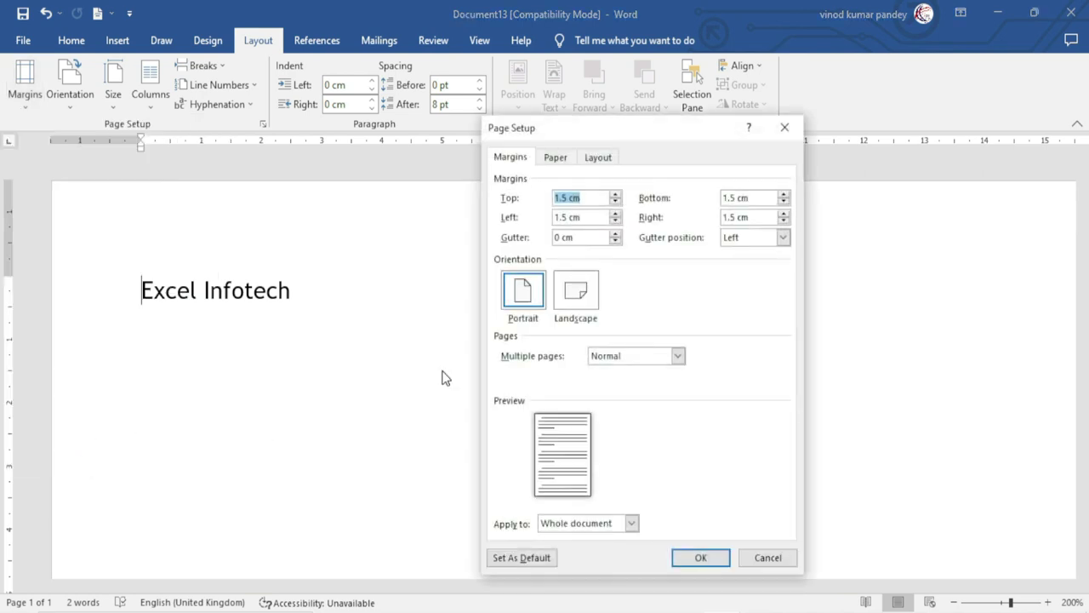
drag(594, 138, 489, 133)
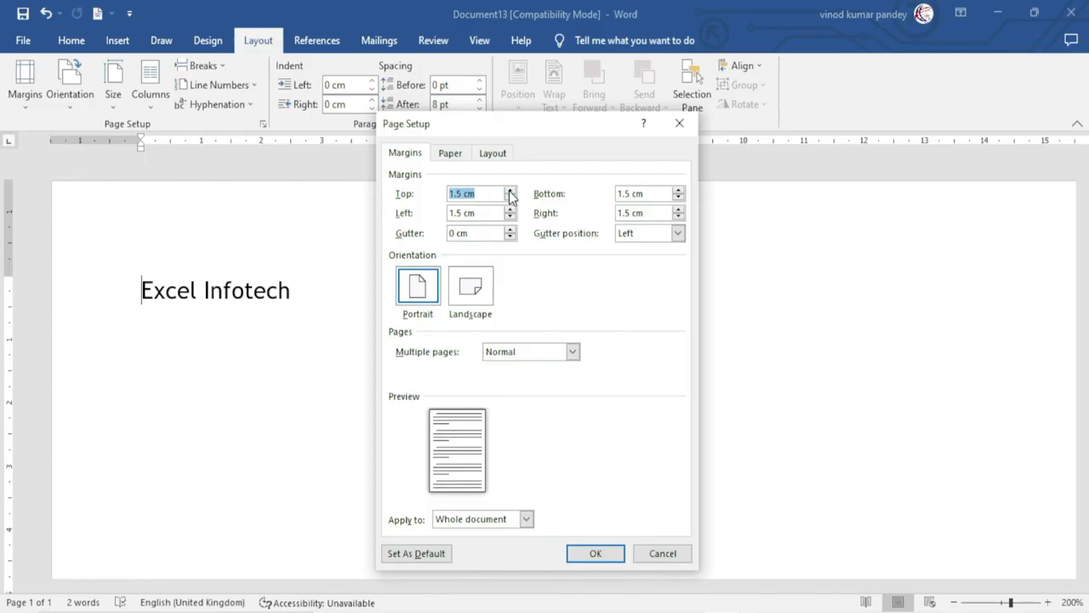
click(509, 193)
click(509, 194)
click(509, 193)
click(509, 193)
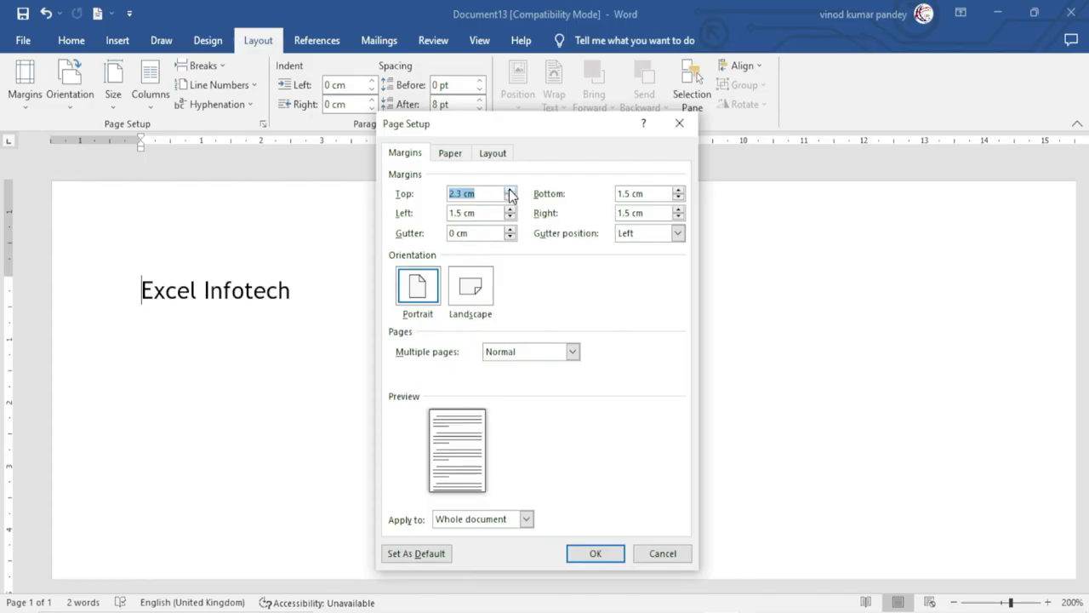
click(595, 554)
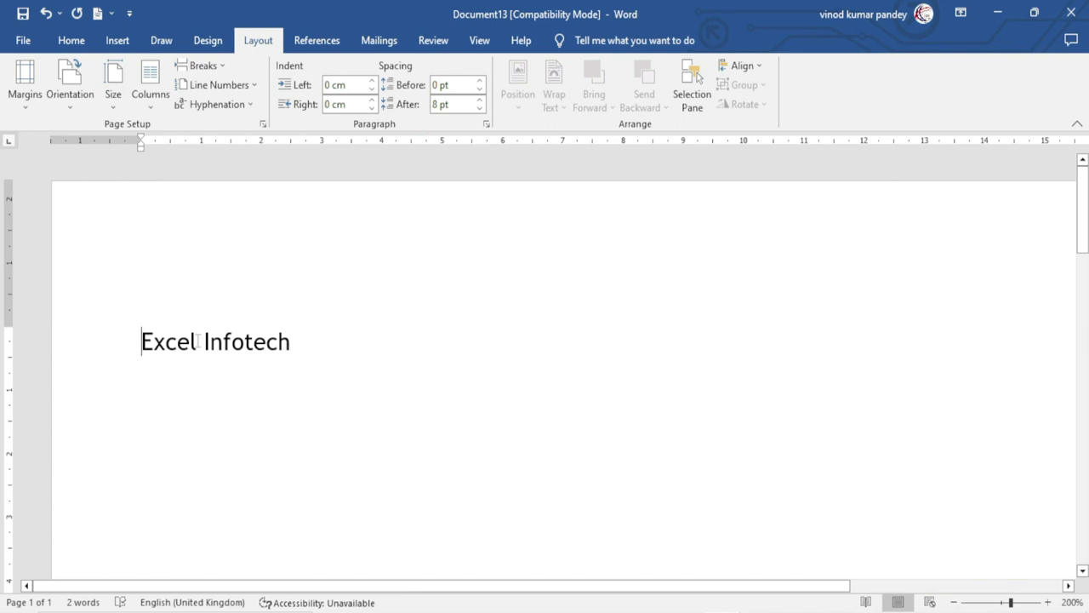
Apply the Narrow preset margins to the document.
click(23, 98)
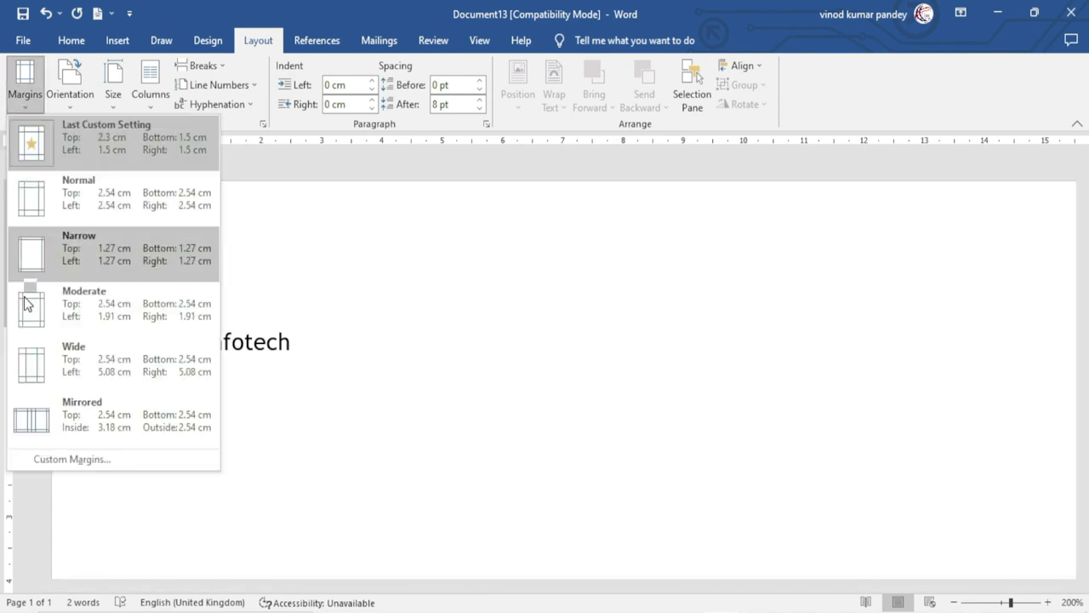
click(430, 349)
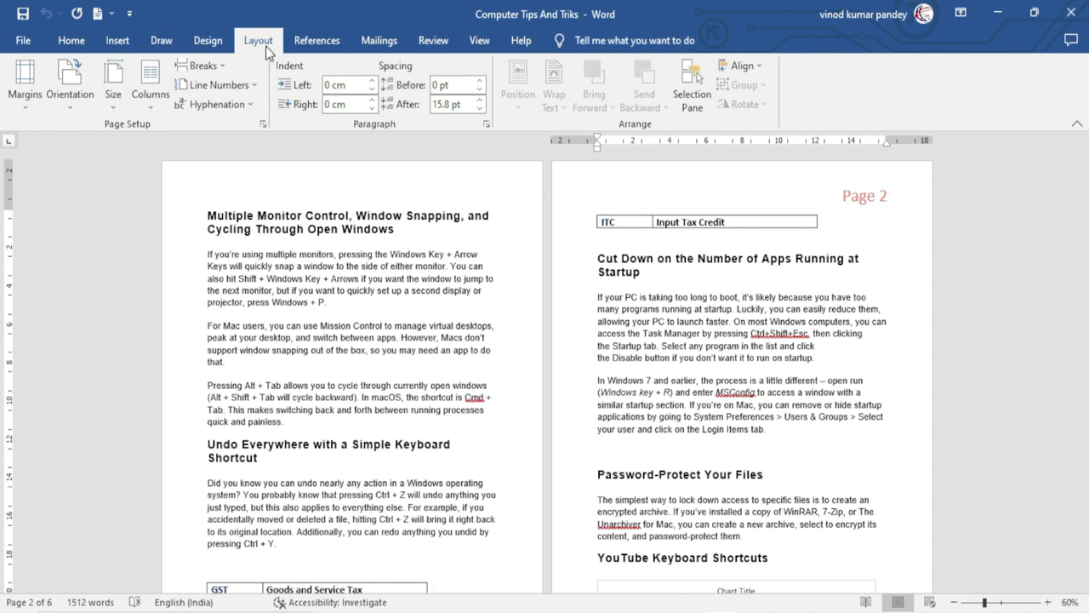
click(27, 107)
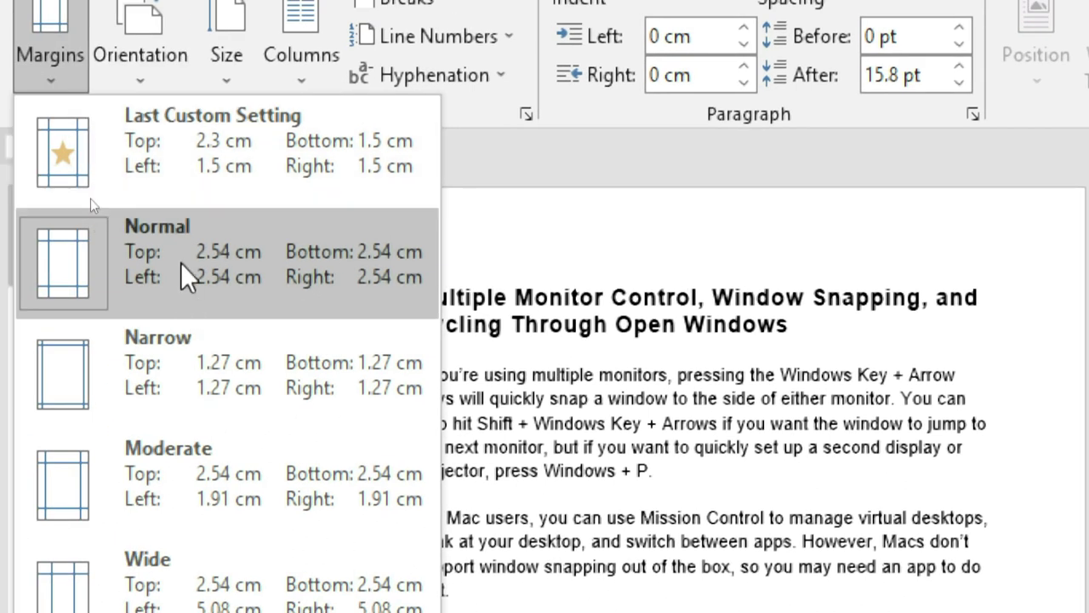
click(181, 263)
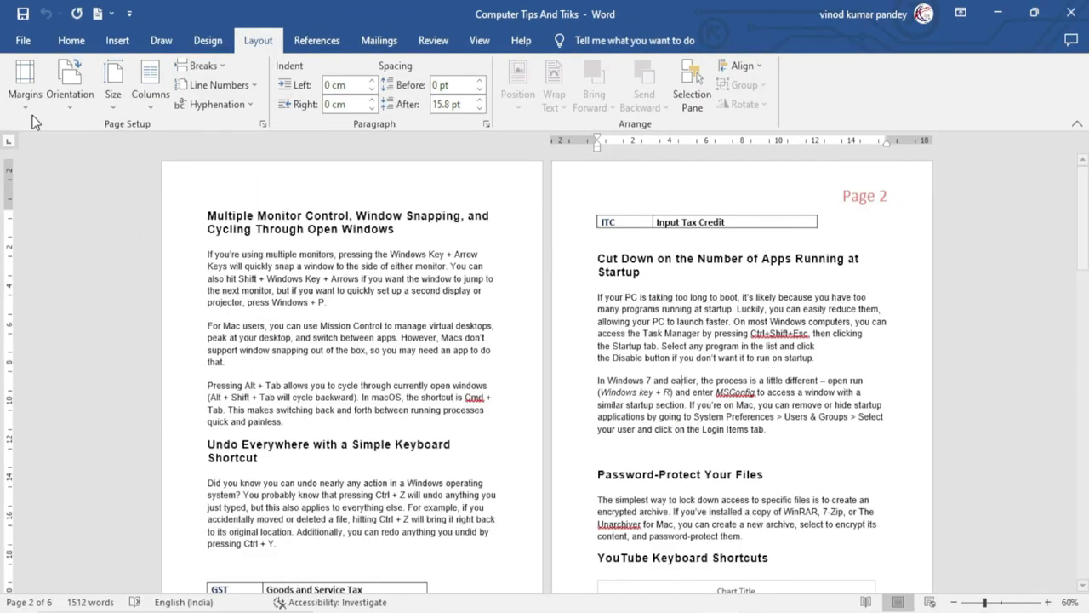
click(25, 85)
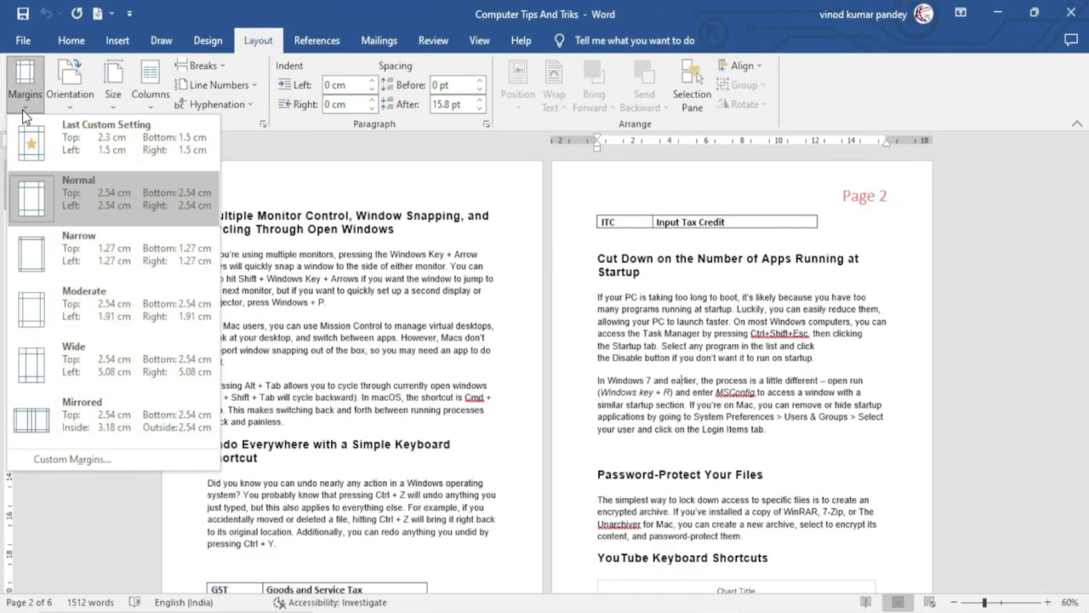
click(79, 258)
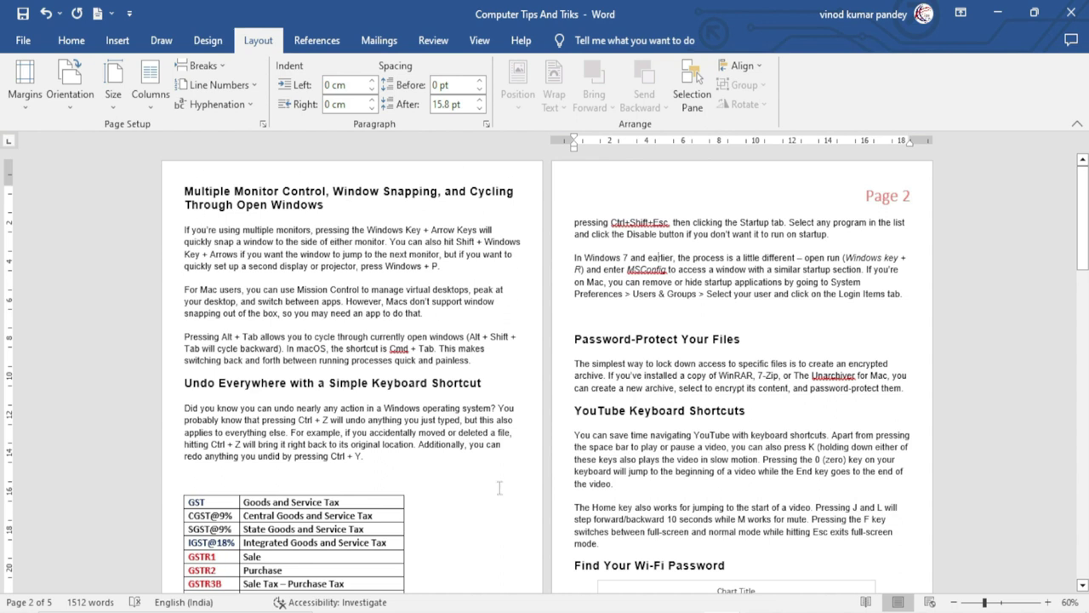
Switch to Wide margins, then settle back on Normal 2.54 cm margins.
click(22, 95)
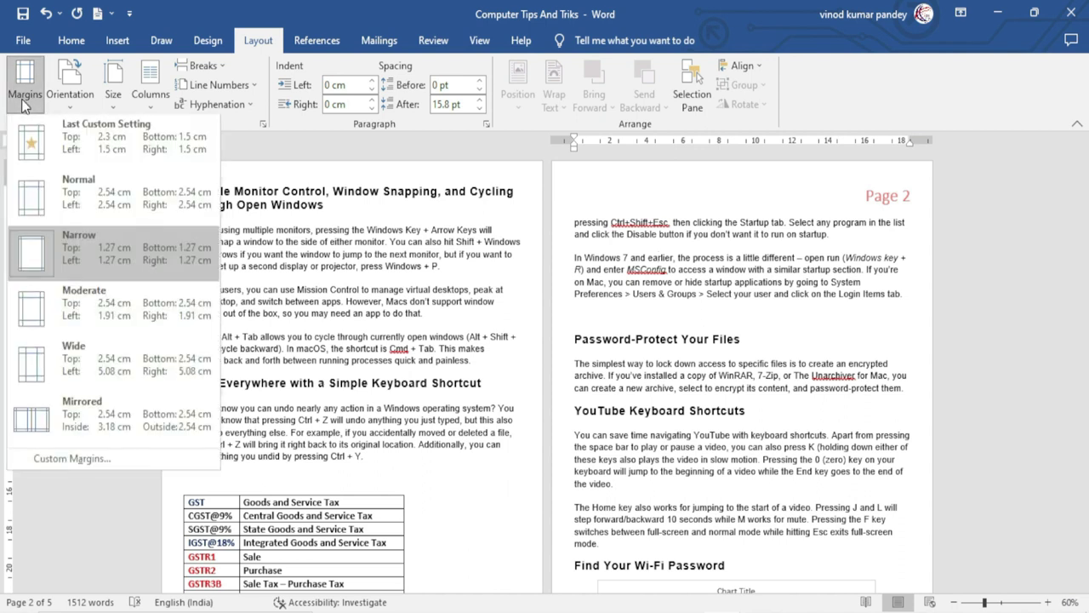
click(107, 364)
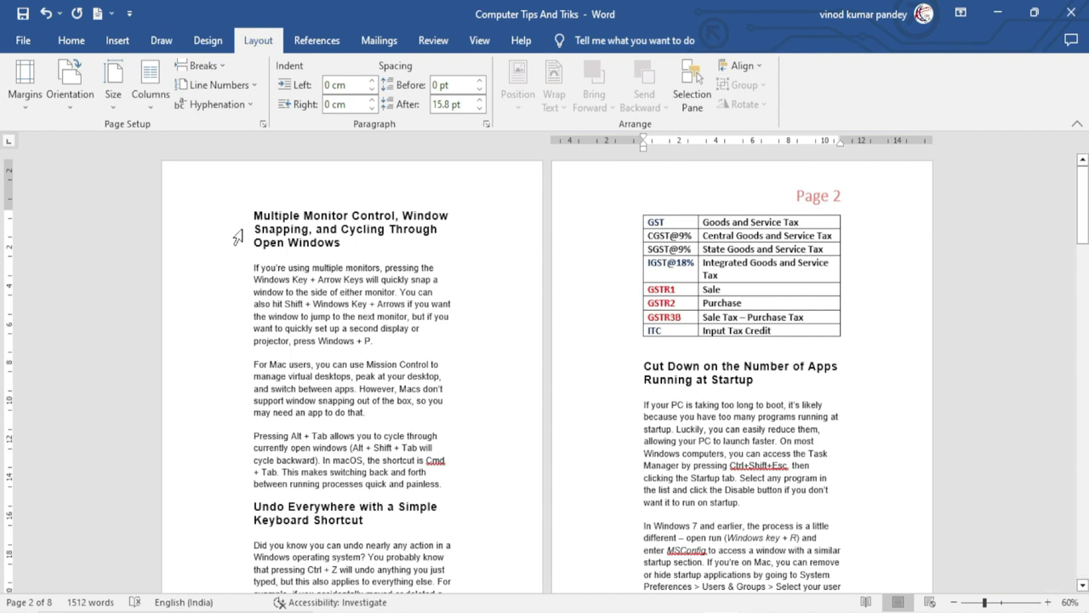
click(38, 106)
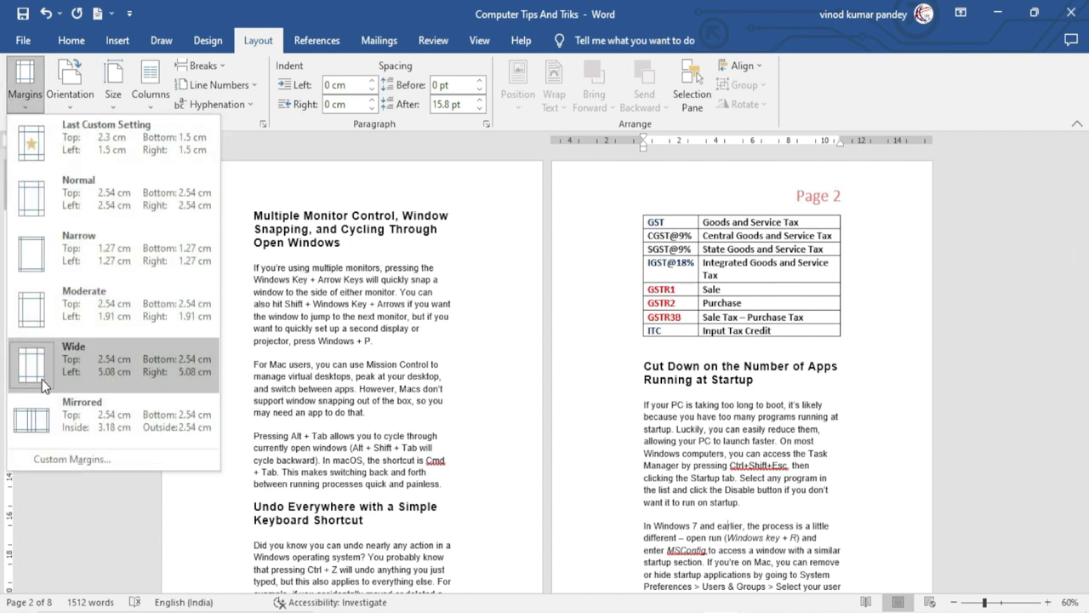
click(78, 209)
click(24, 96)
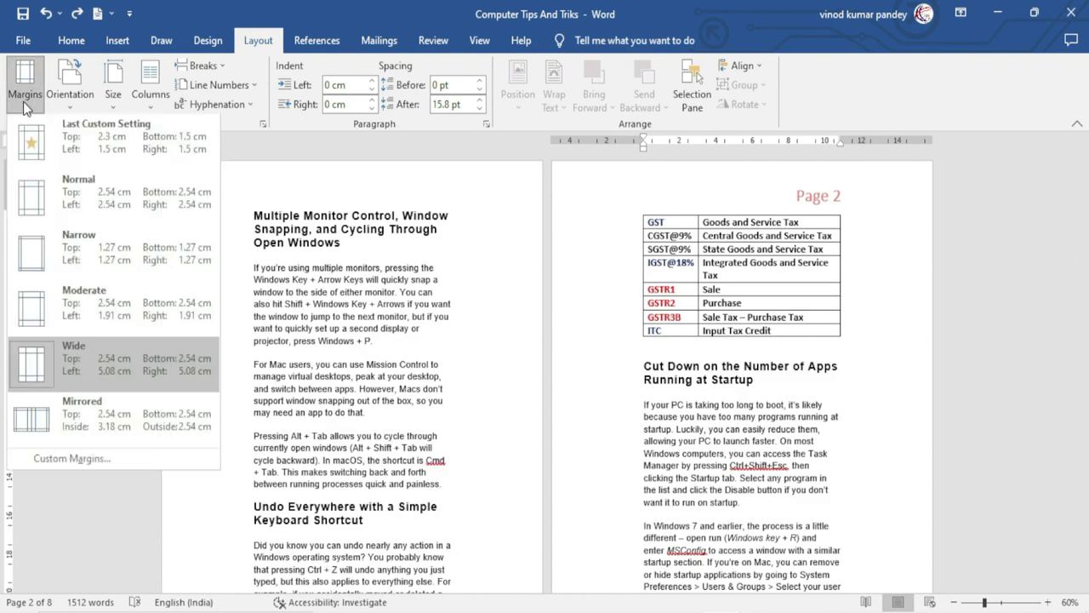
click(92, 197)
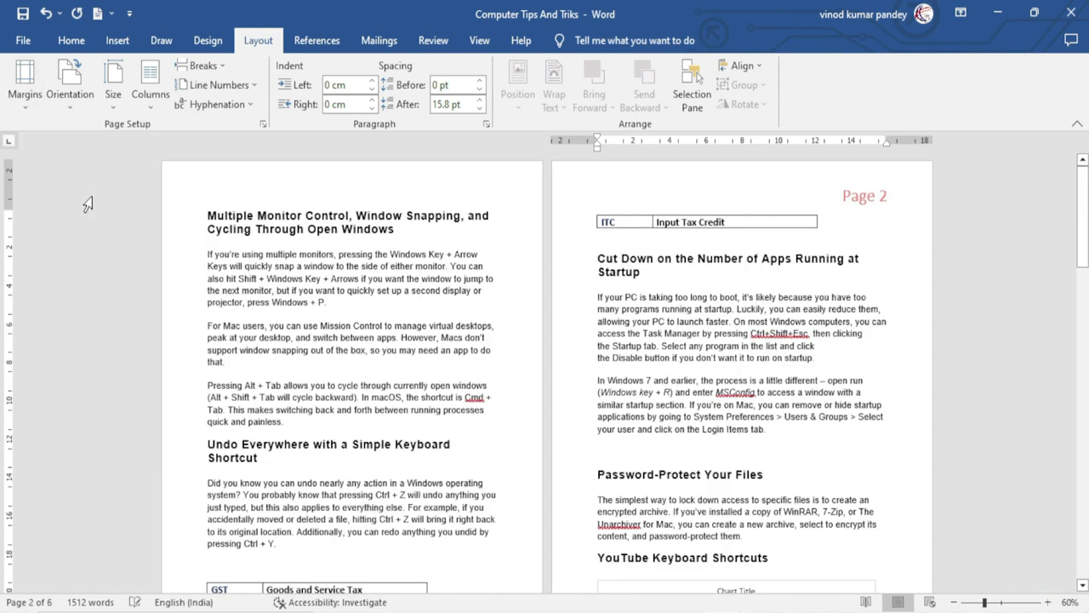
click(23, 102)
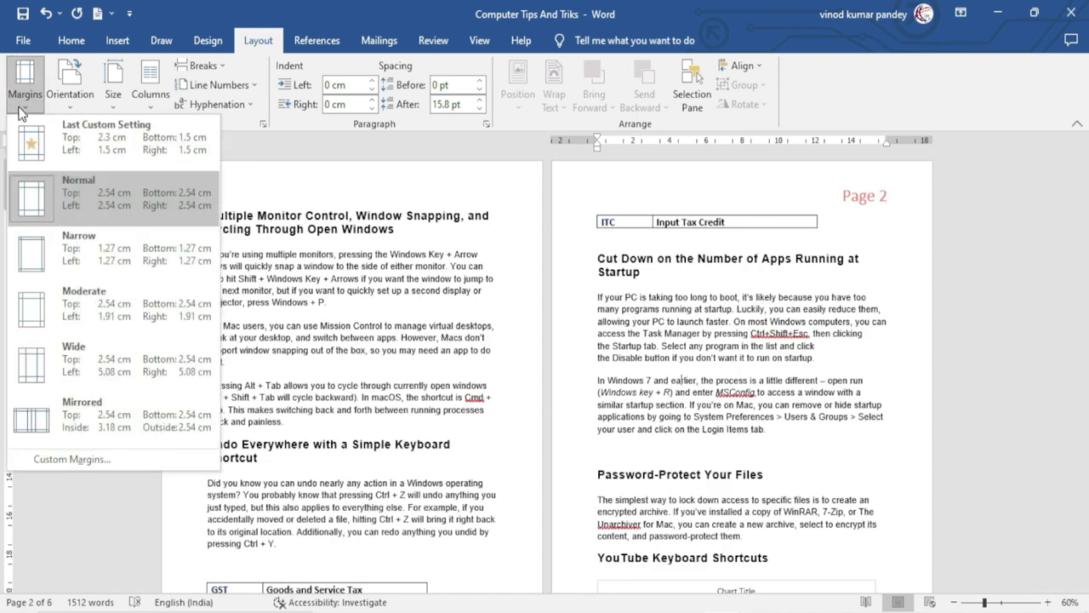
Set top and bottom margins to 3.5 cm and left and right margins to 2.5 cm.
click(112, 457)
mouse_move(463, 138)
mouse_down()
mouse_move(679, 133)
mouse_move(375, 156)
mouse_up()
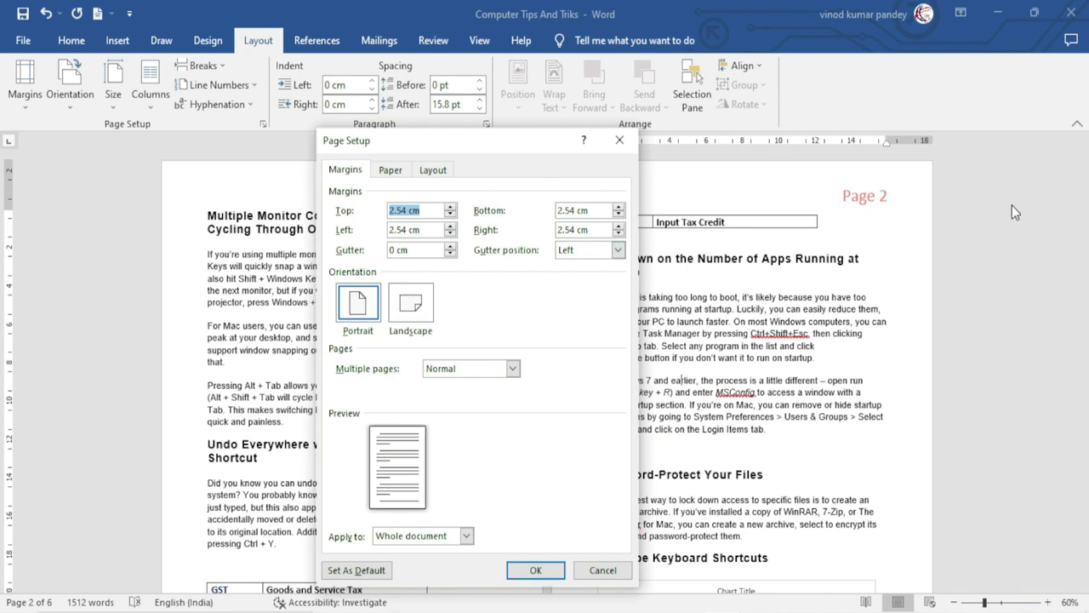
text(3.5)
key(Tab)
text(3.5)
key(Tab)
text(2.5)
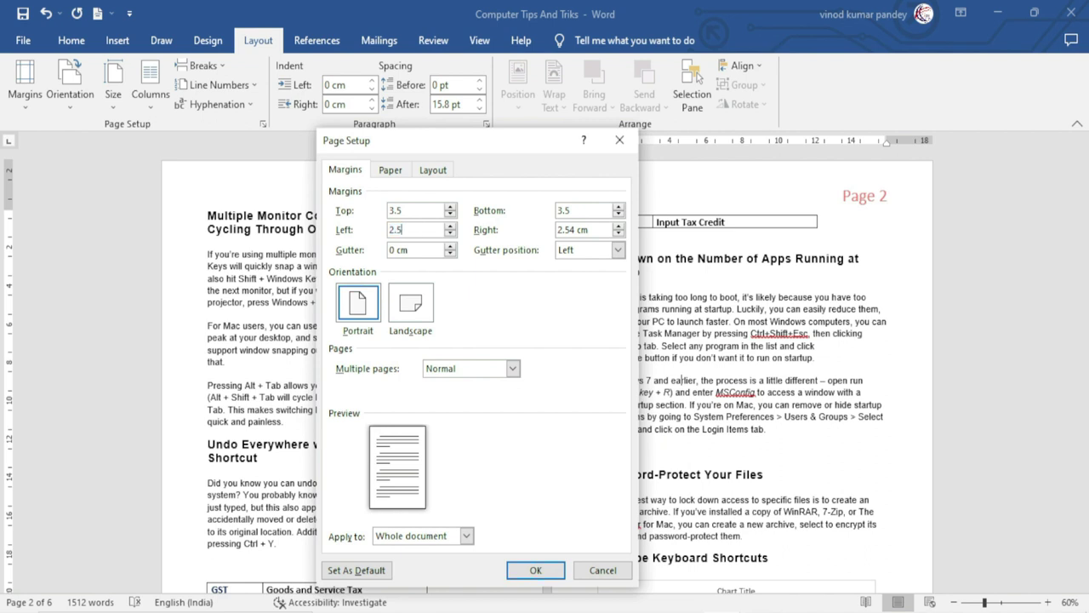
key(Tab)
text(2.5)
click(536, 572)
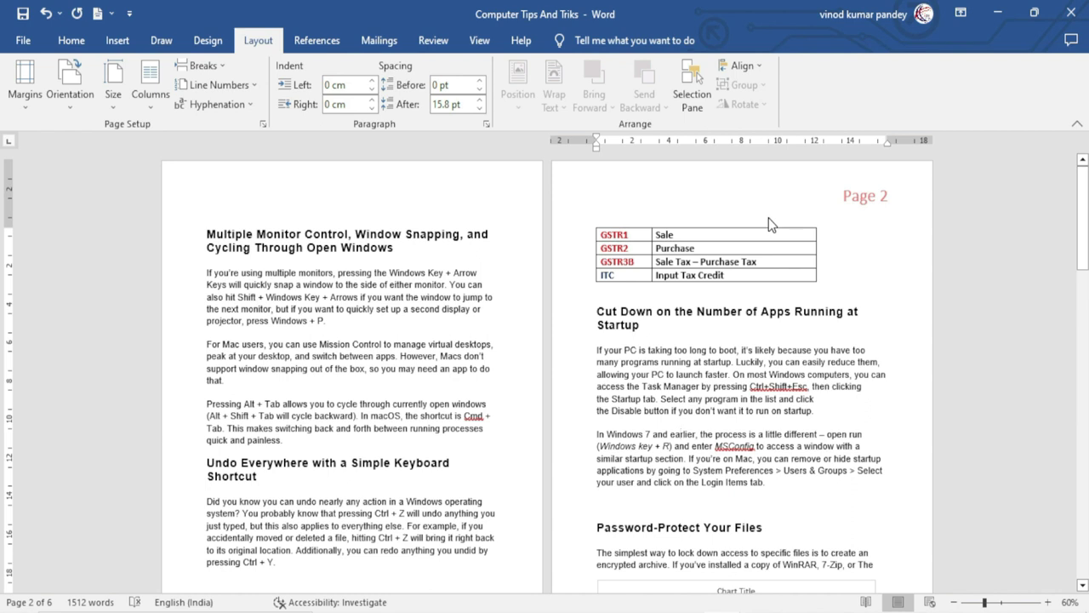
Reopen Page Setup with the Alt+P, S, P keyboard shortcut.
key(alt+p)
key(s)
key(p)
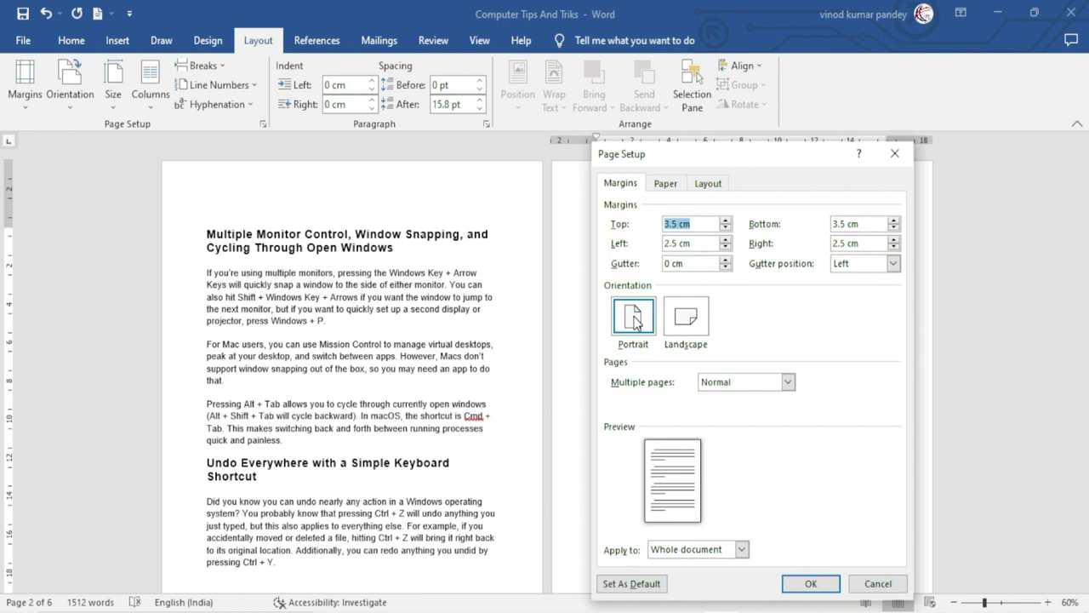
Switch the document's page orientation to Landscape.
click(685, 326)
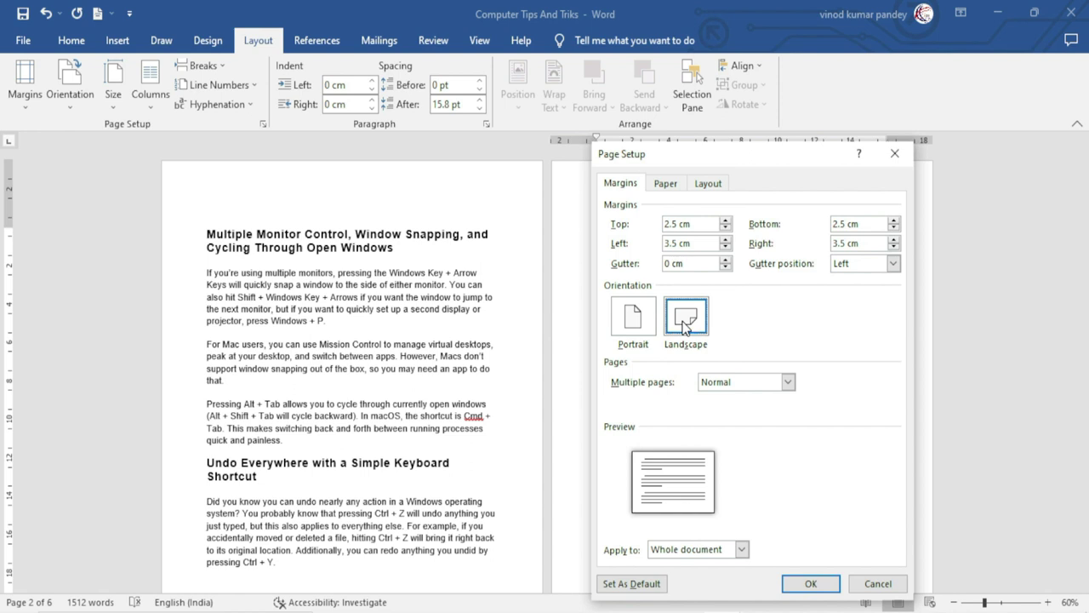
click(809, 586)
scroll(763, 531, up, 3)
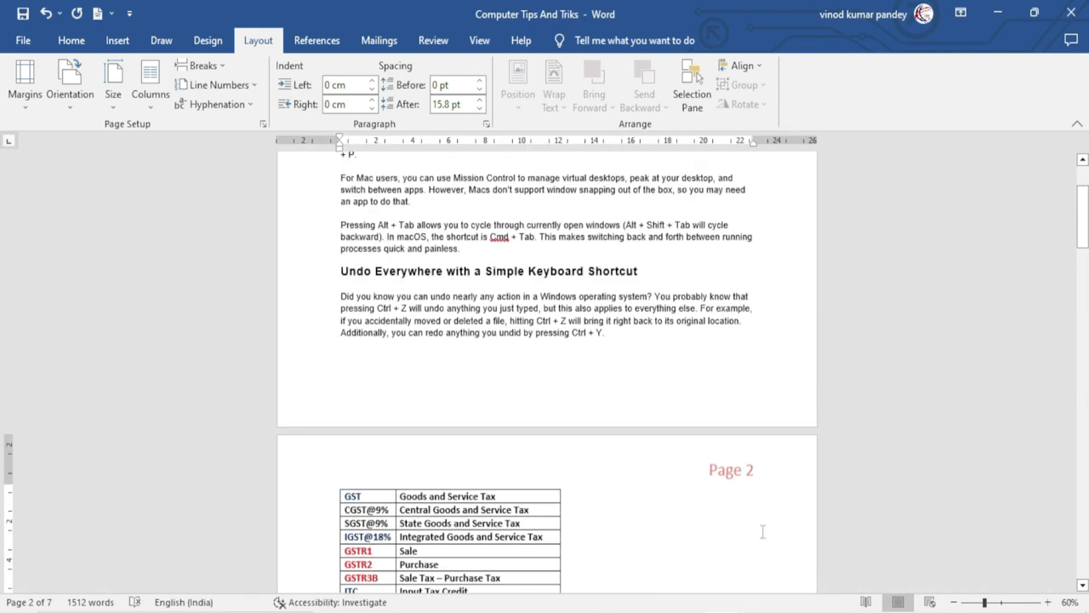
scroll(762, 531, up, 3)
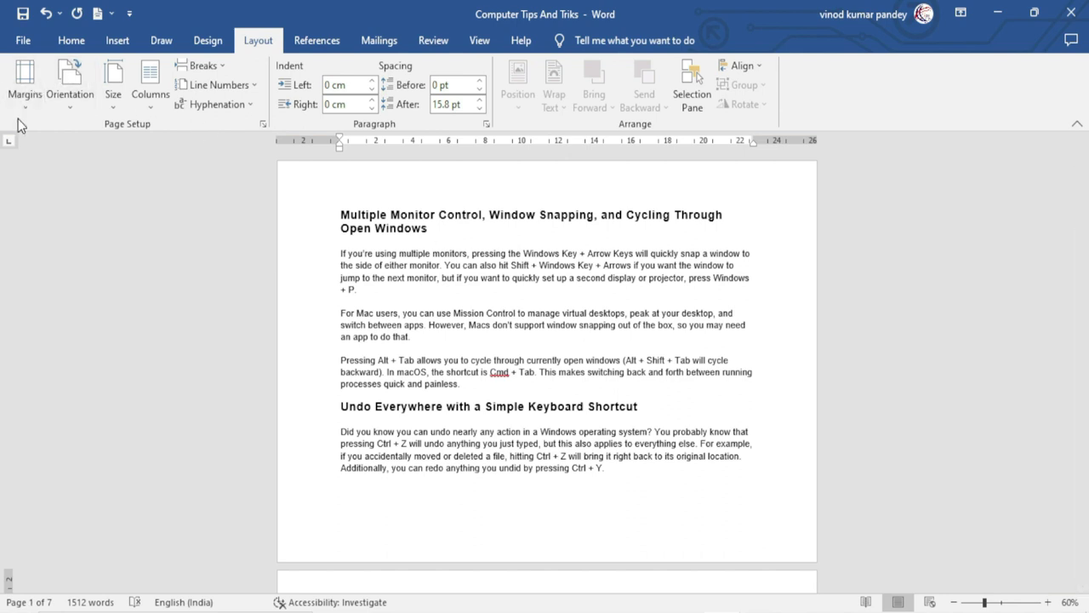
Return the pages to Portrait orientation and bring Page Setup back up.
click(74, 97)
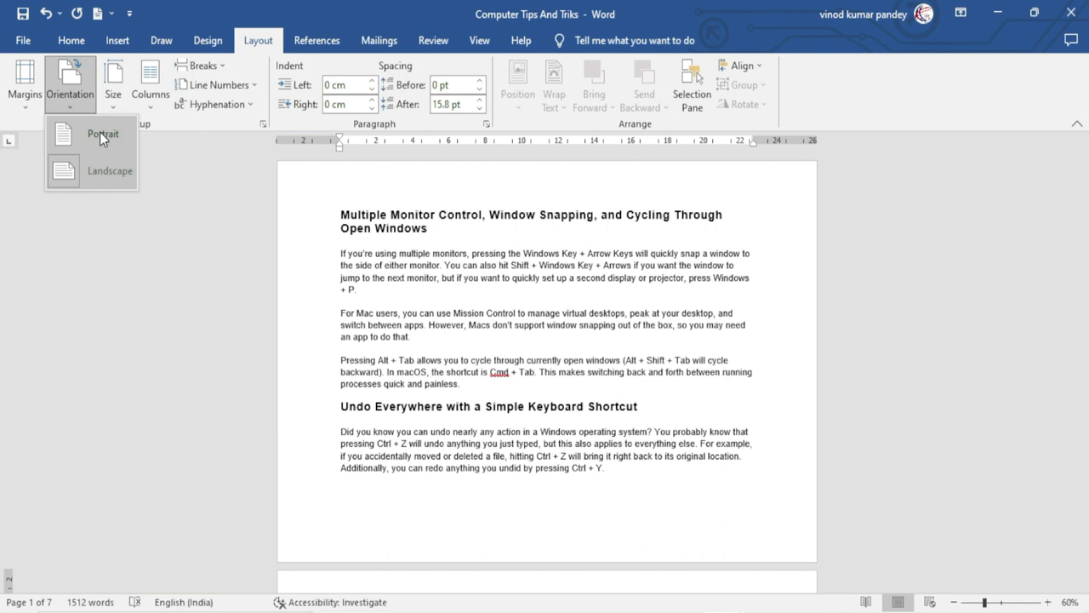
click(100, 134)
click(263, 123)
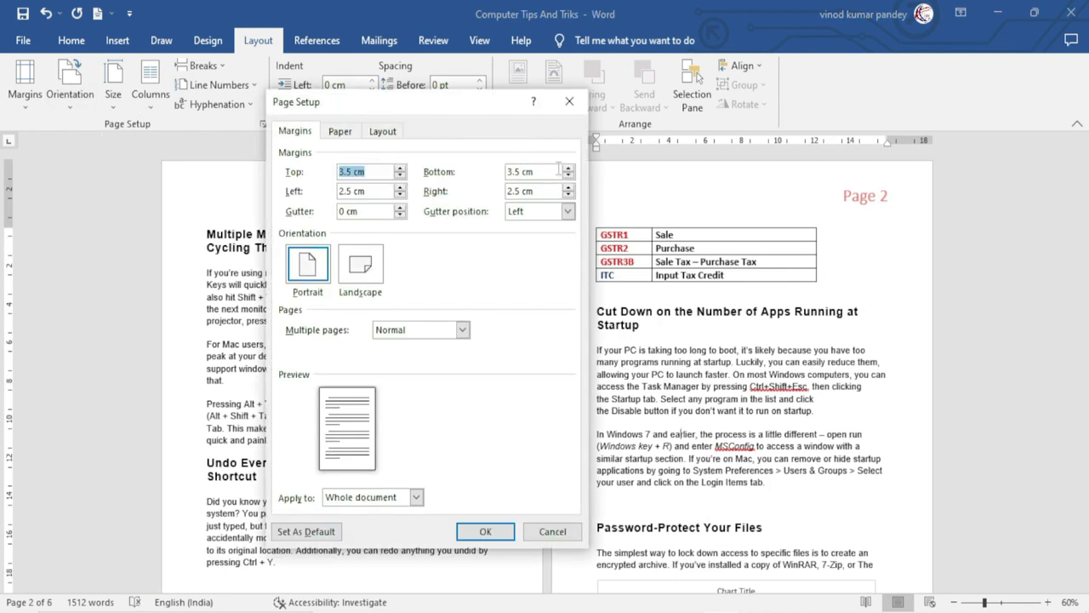
drag(418, 102, 698, 123)
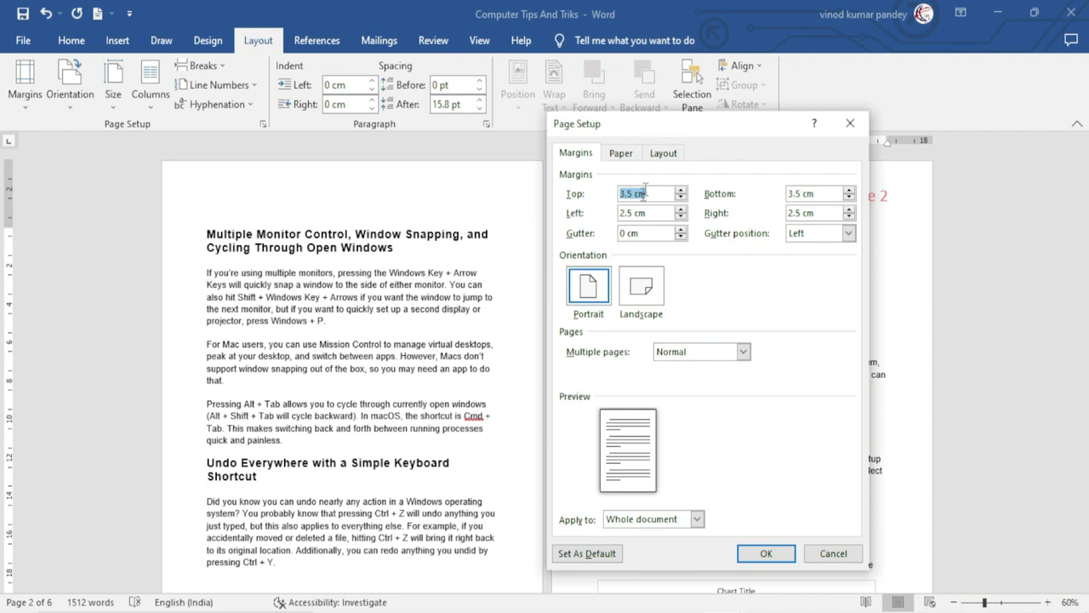
drag(659, 134, 453, 120)
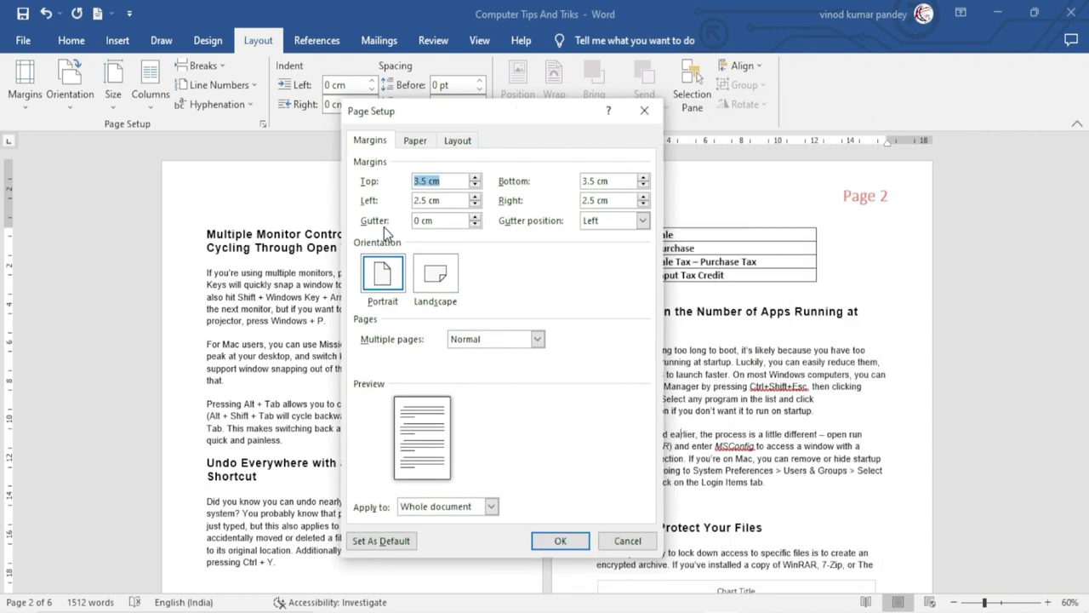
click(475, 216)
click(474, 216)
click(474, 216)
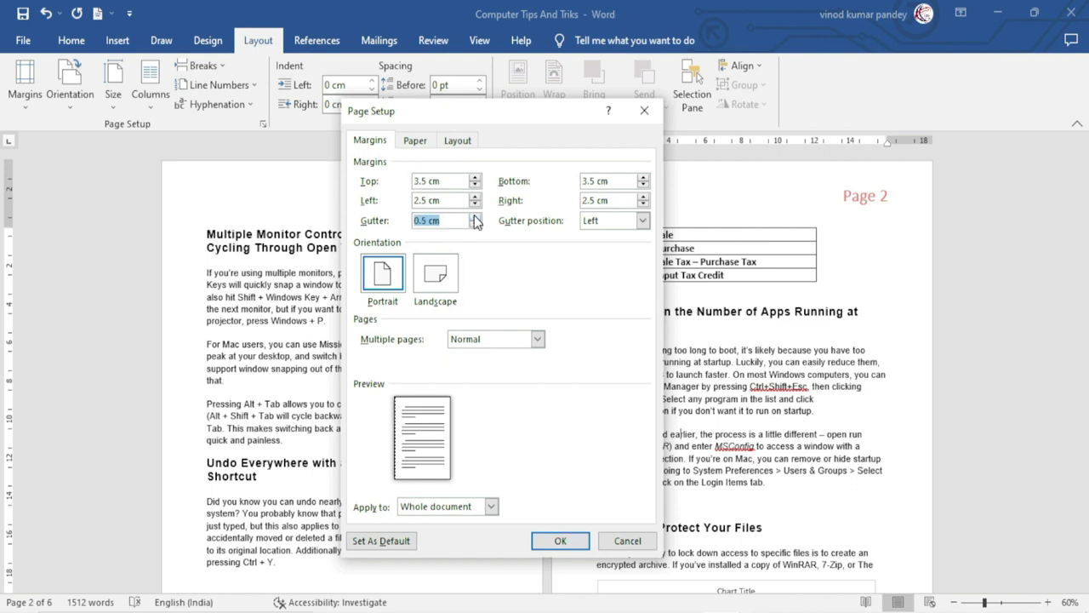
click(474, 216)
click(474, 216)
click(474, 216)
click(474, 216)
click(474, 217)
click(474, 216)
click(643, 221)
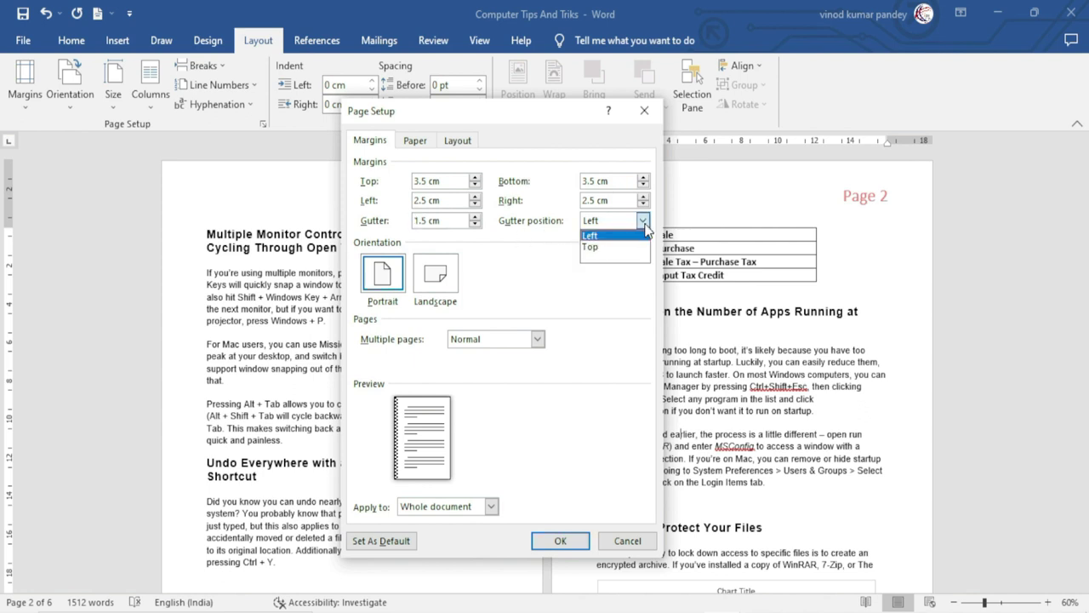
click(611, 247)
click(642, 220)
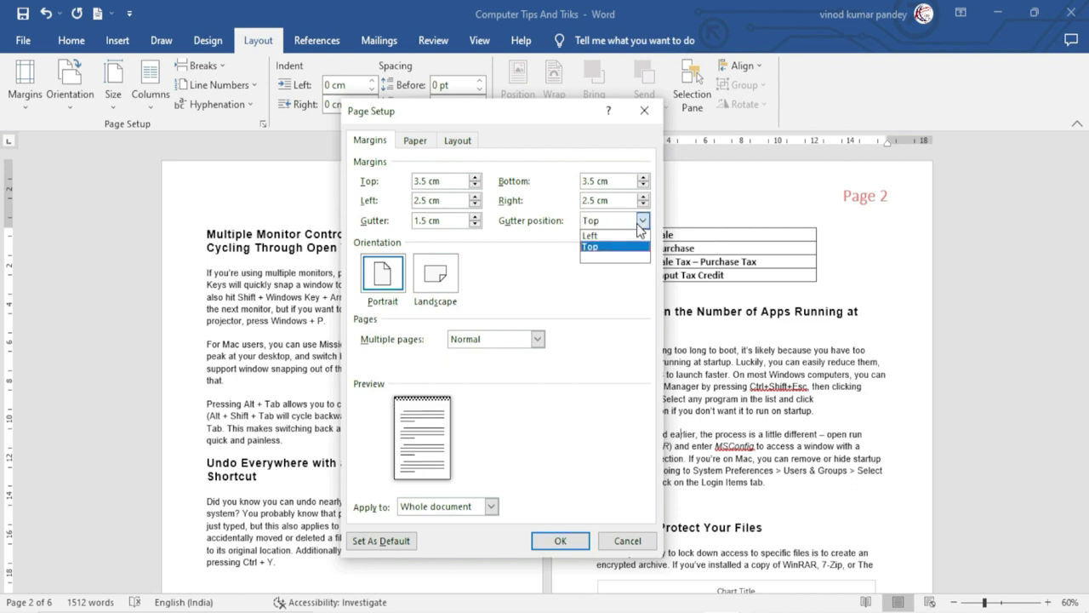
click(596, 237)
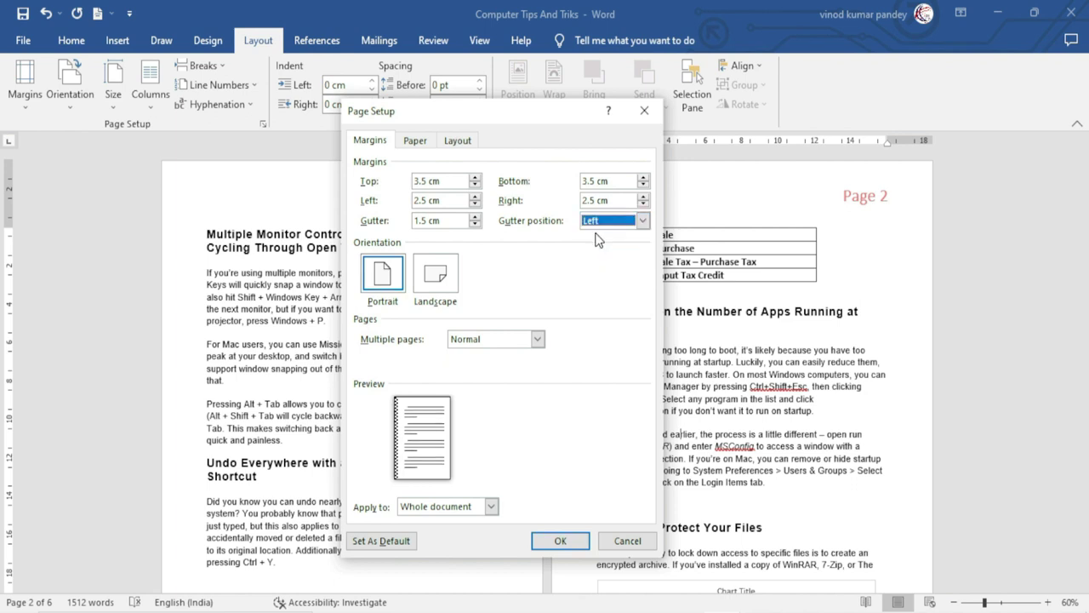
click(439, 281)
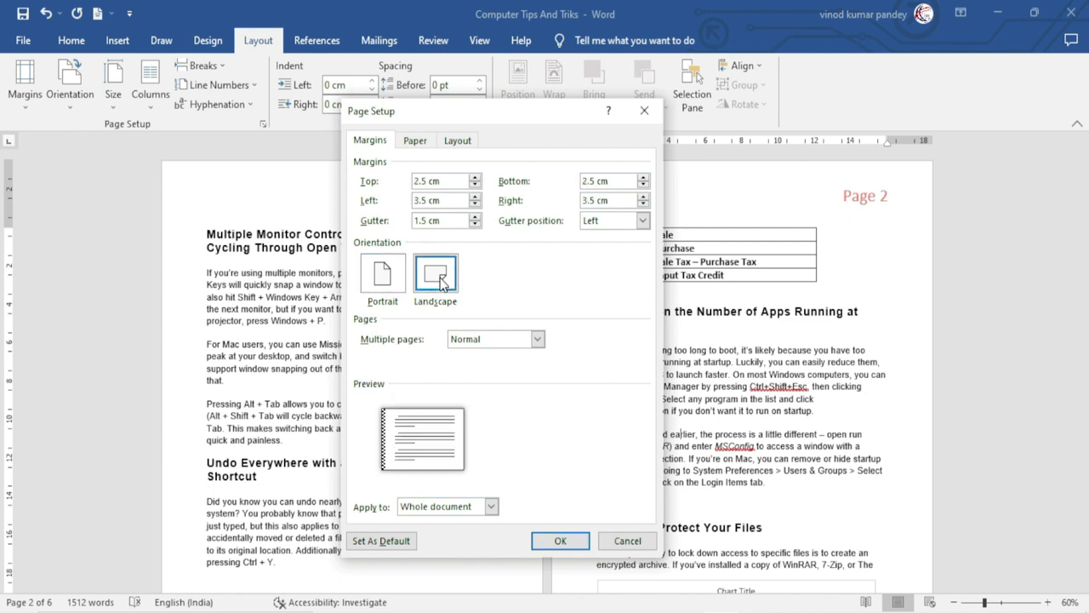
click(391, 274)
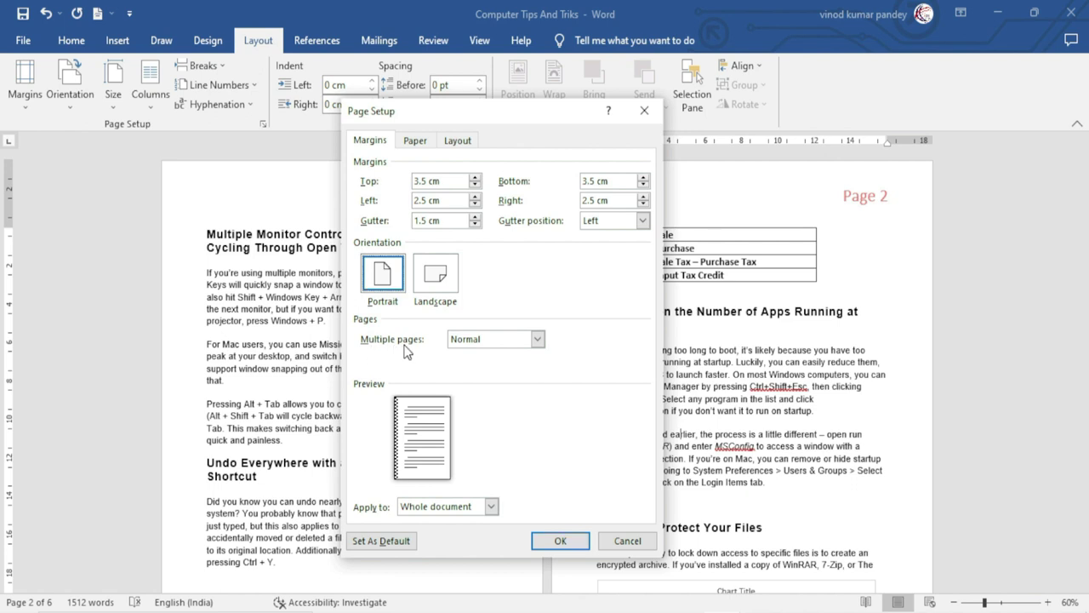
click(538, 340)
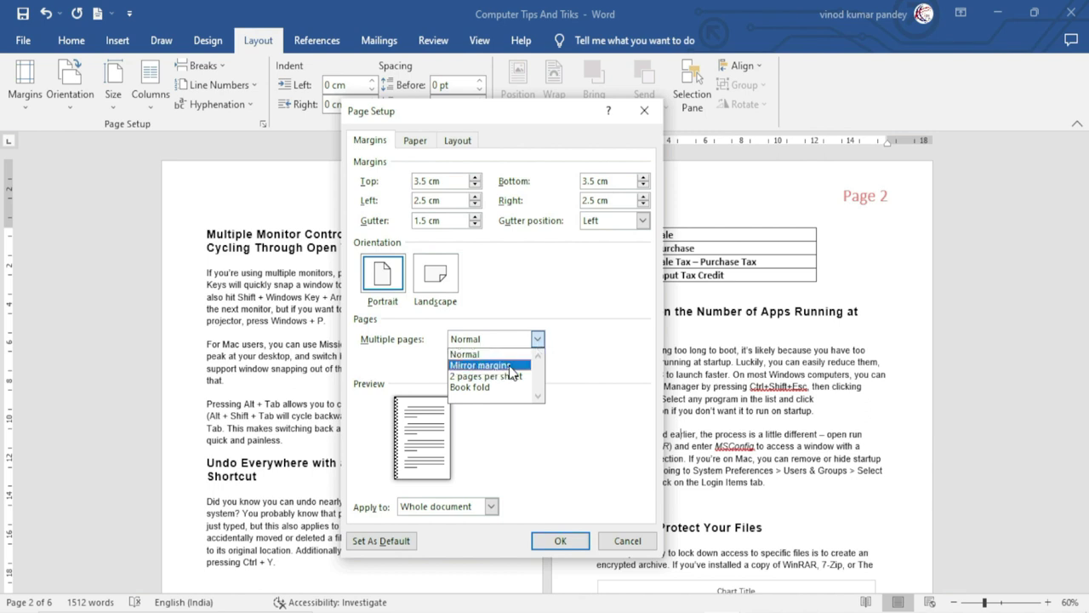
click(511, 366)
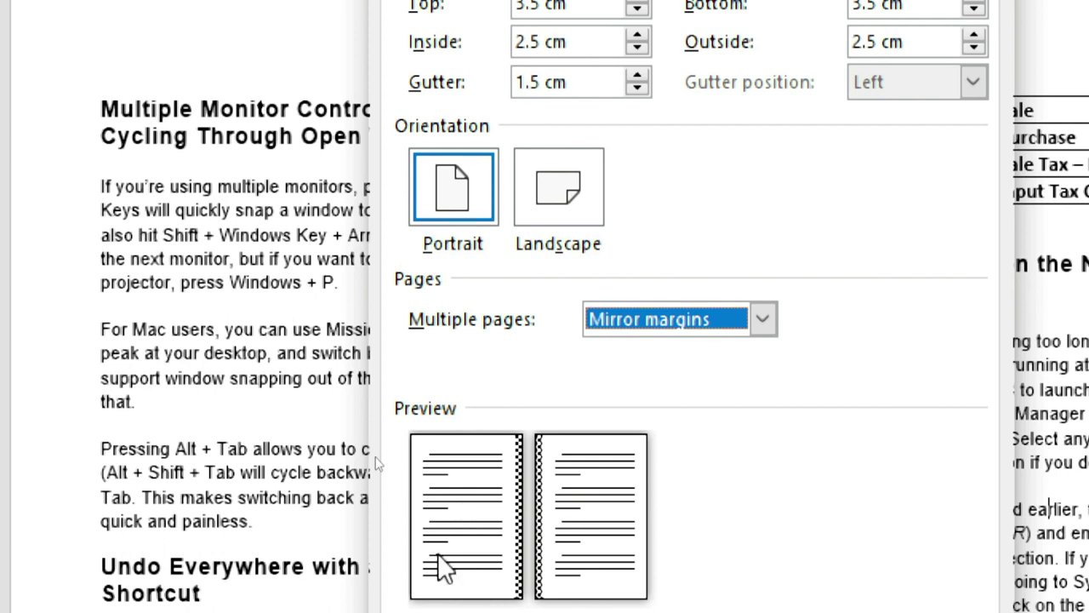
click(665, 323)
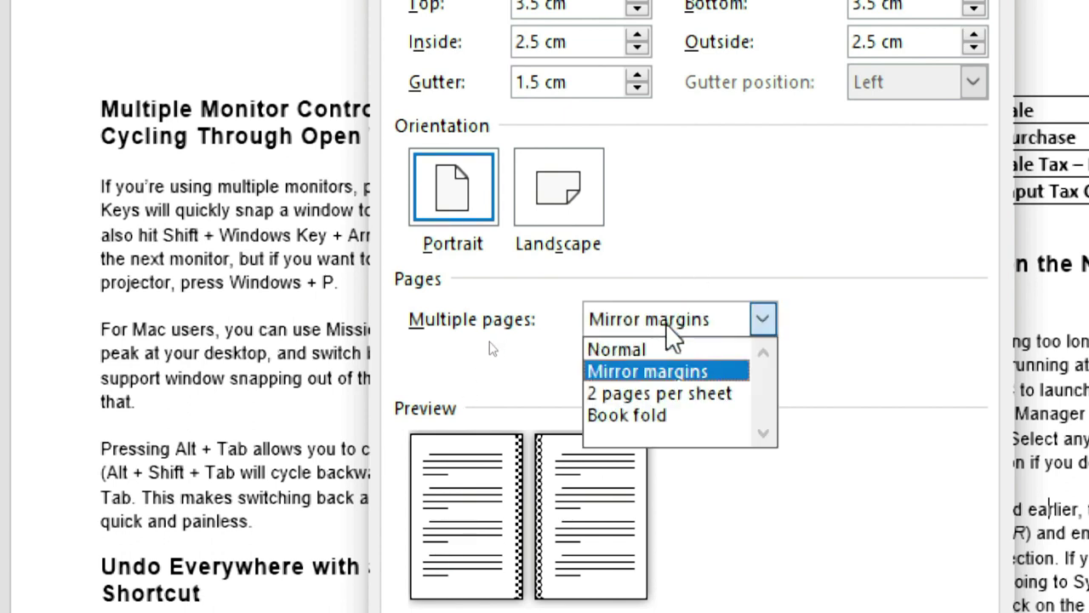
click(708, 394)
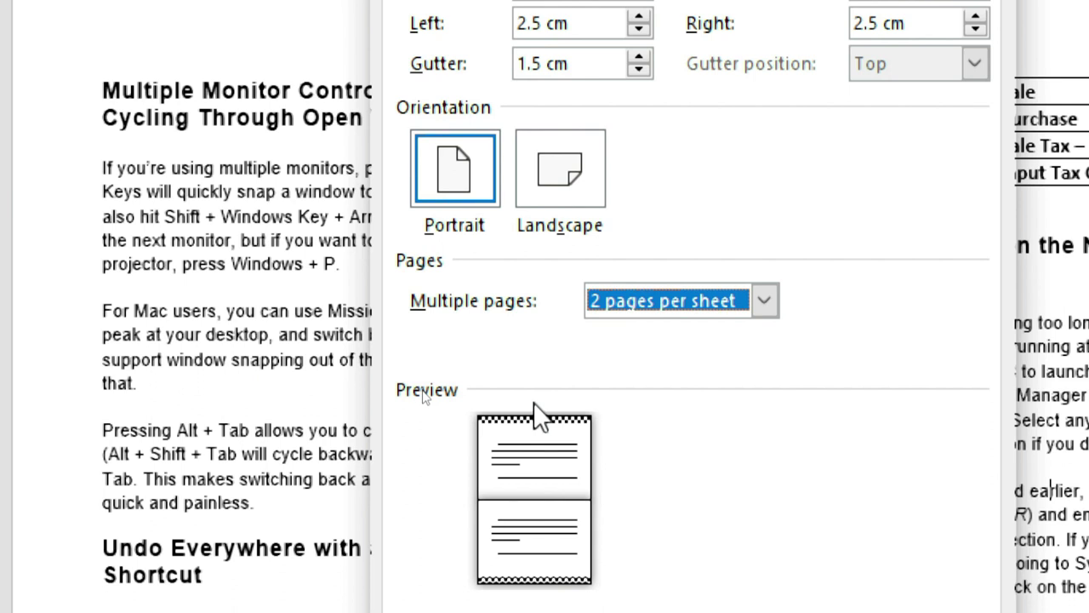
click(645, 307)
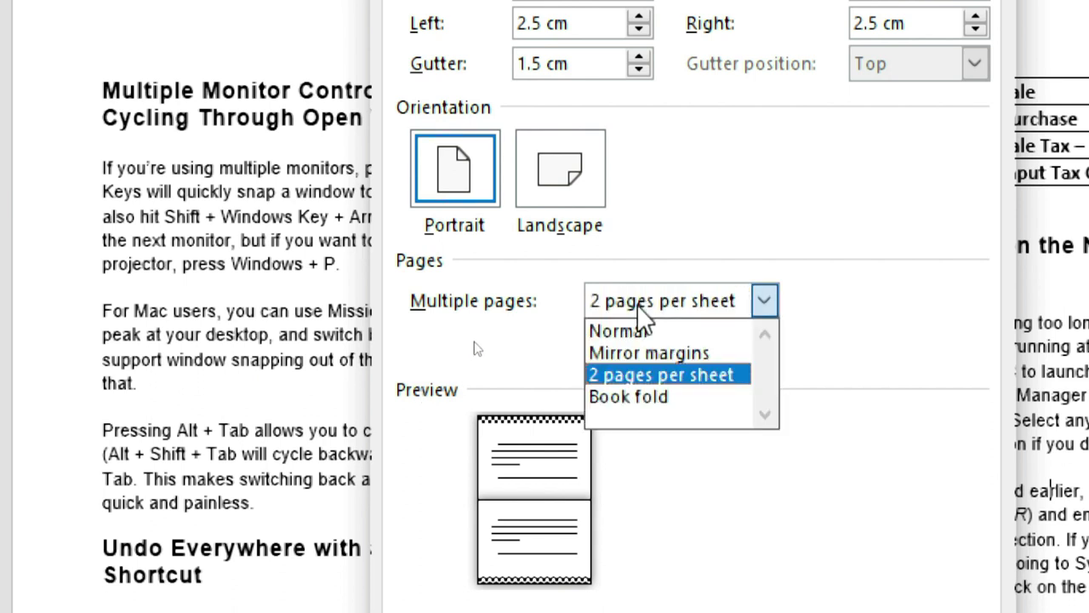
click(664, 397)
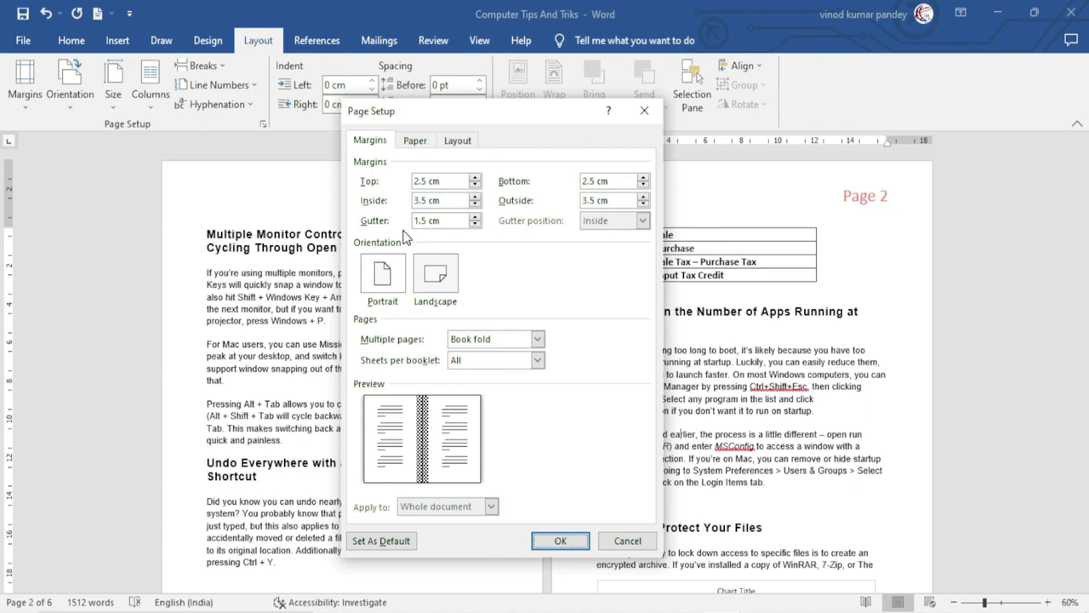
click(387, 275)
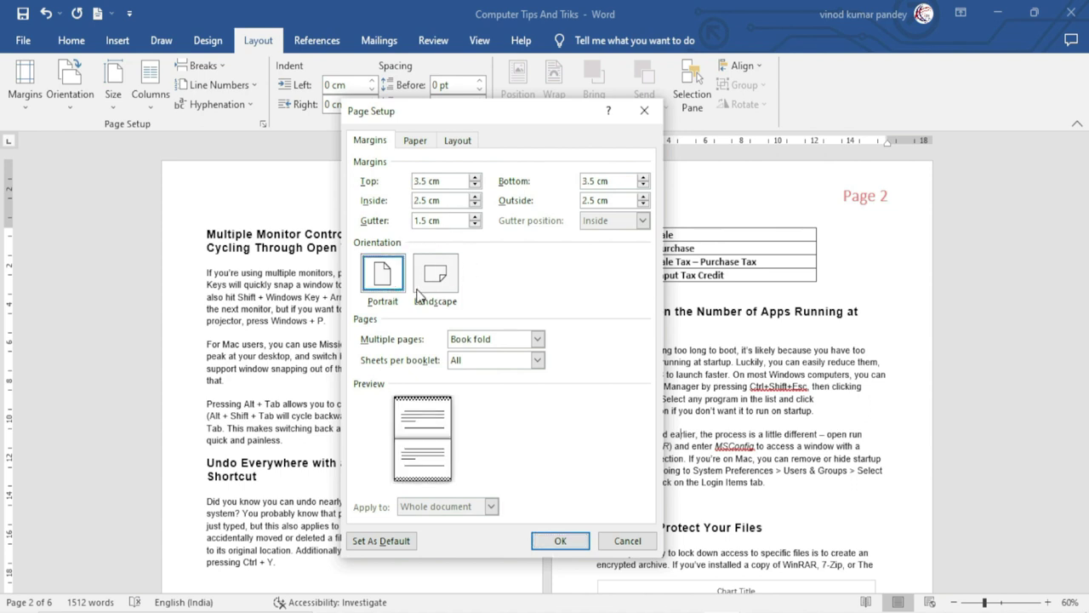
click(473, 338)
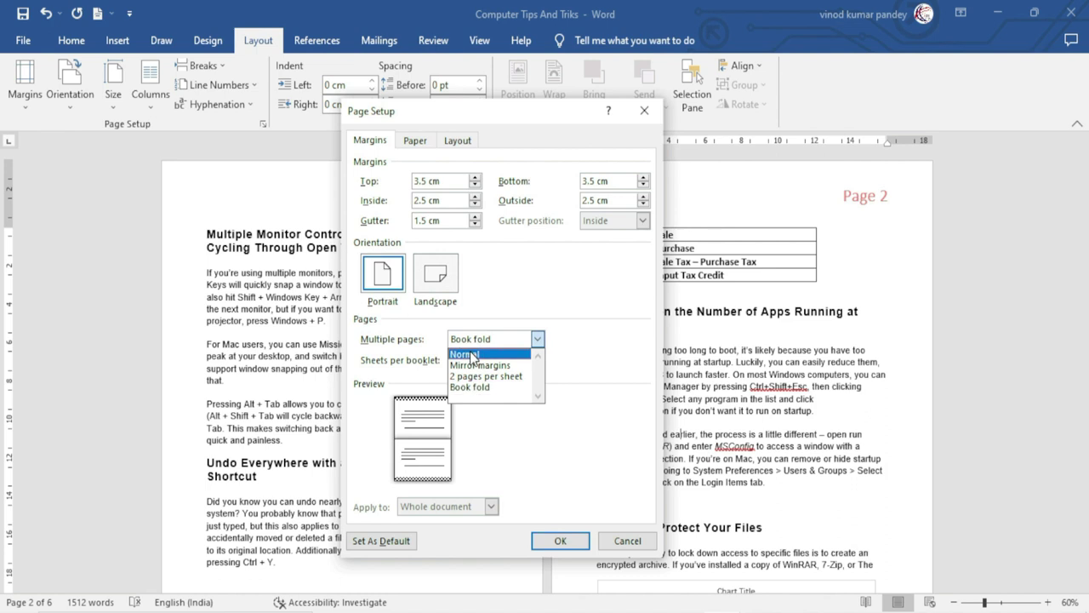
click(473, 356)
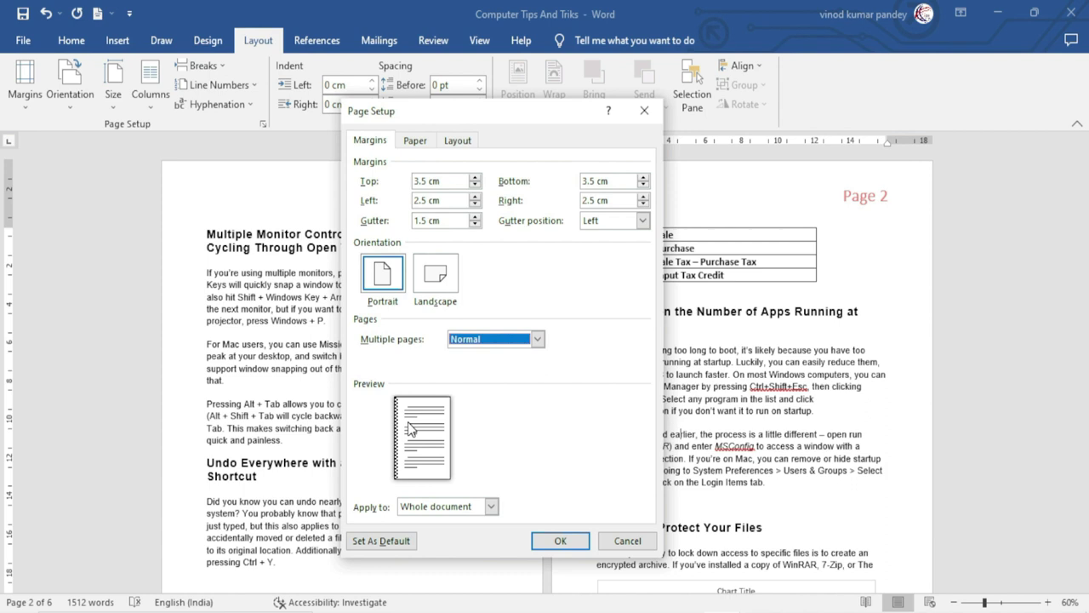
Save the current margins and 1.5 cm gutter as the default page setup, confirming with Yes.
click(381, 540)
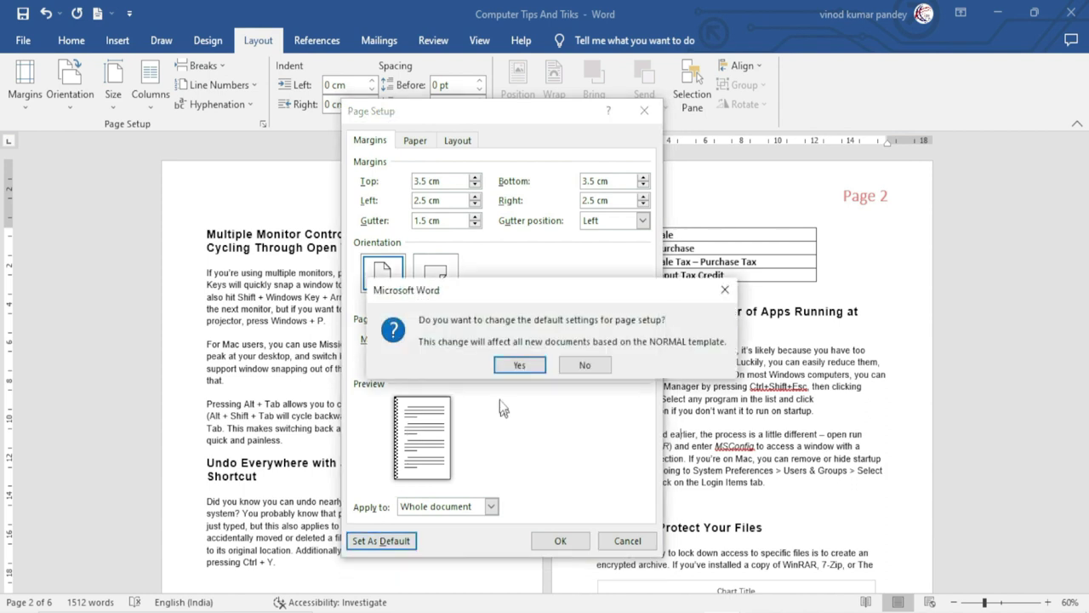
drag(511, 296, 501, 259)
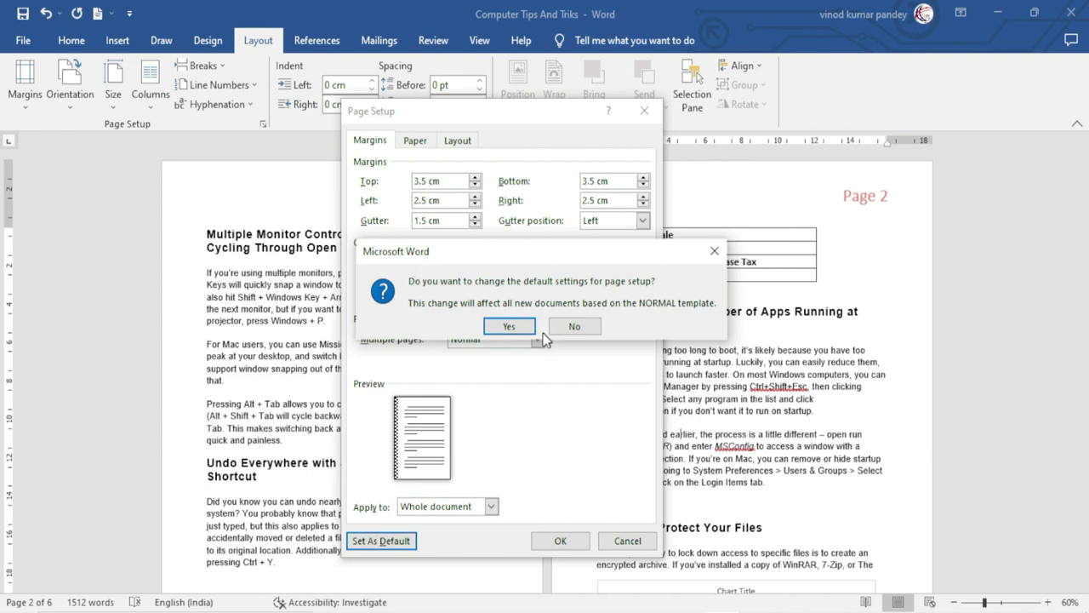
click(512, 326)
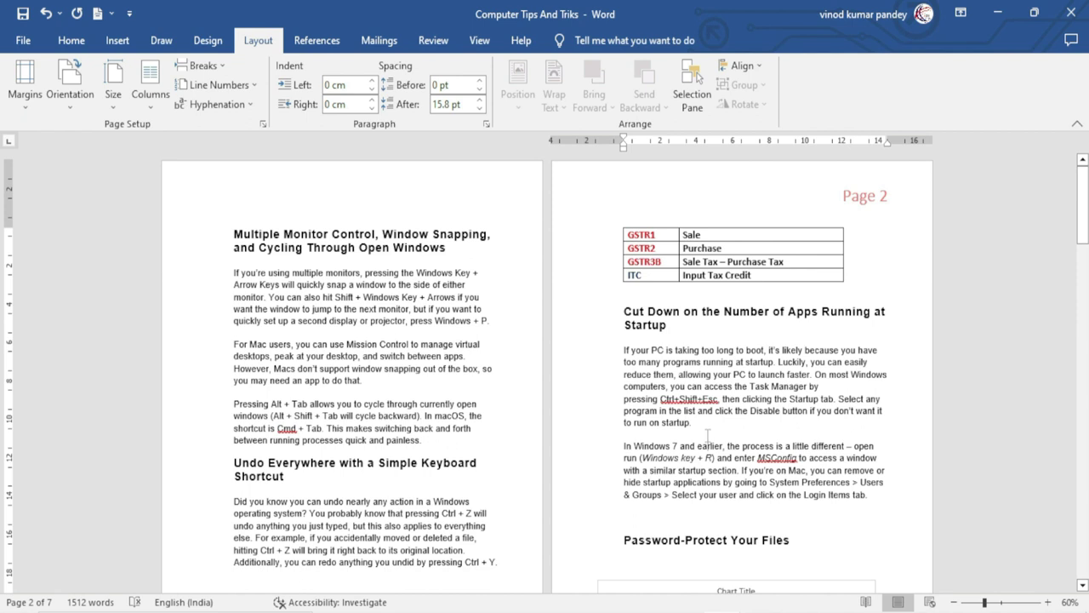
click(705, 441)
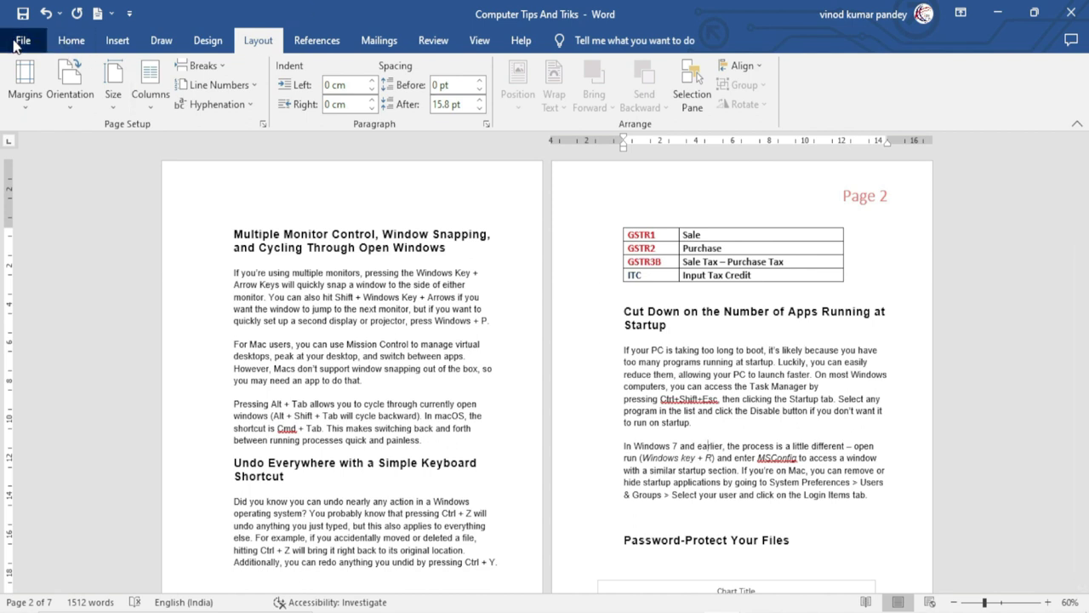
Create a new blank document and zoom it to 120%.
click(17, 43)
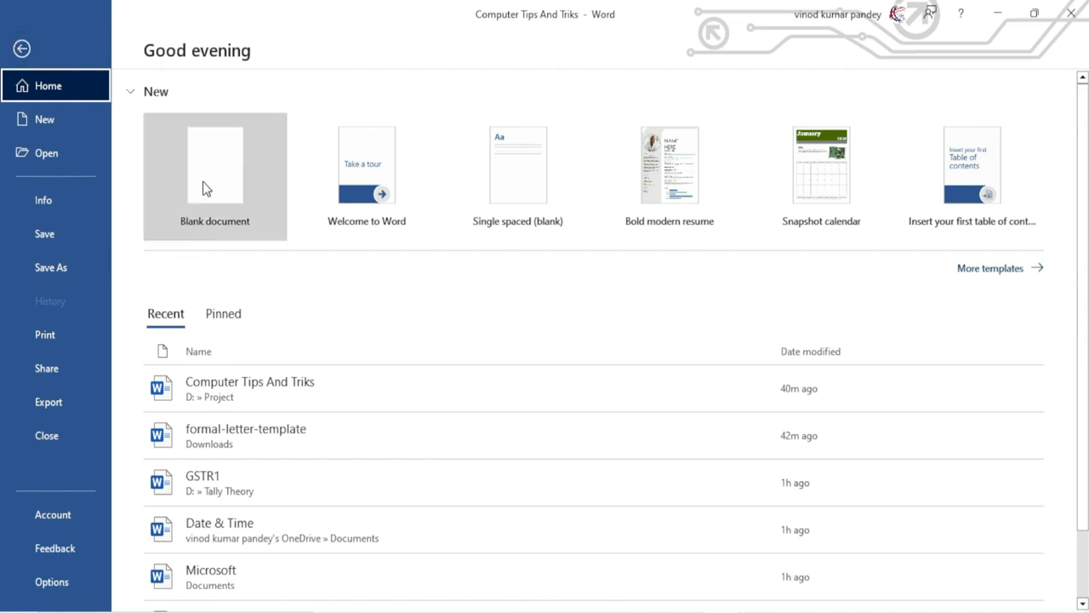
key(Escape)
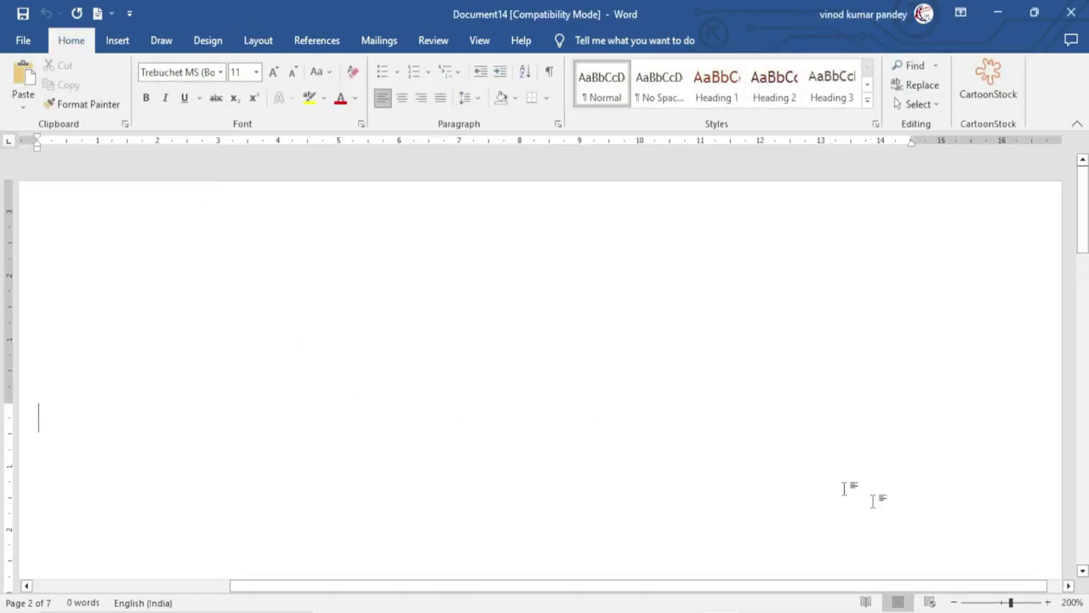
click(953, 602)
click(954, 602)
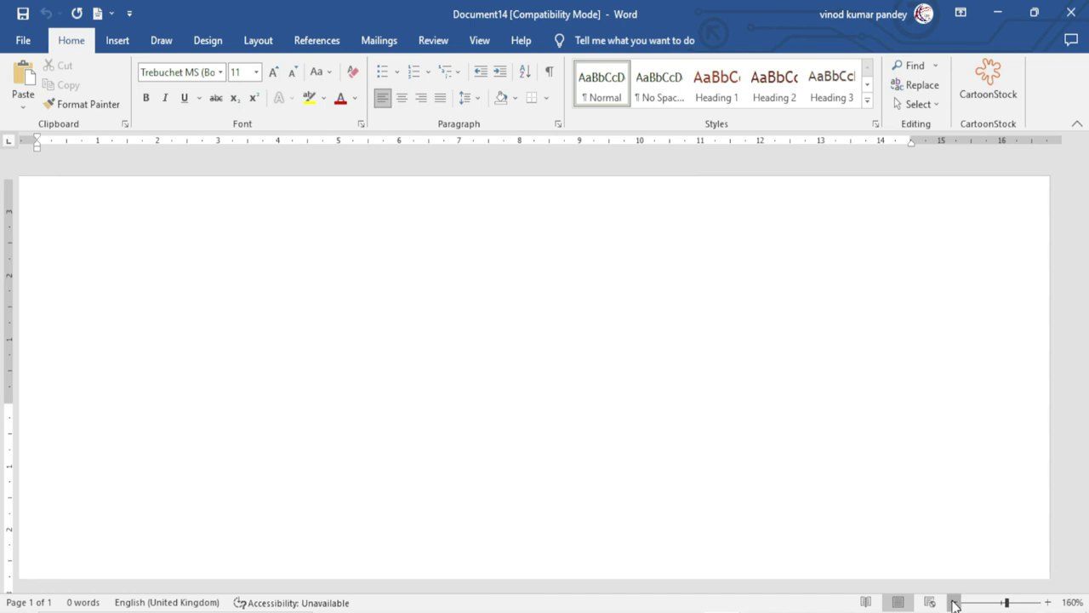
click(953, 602)
click(953, 602)
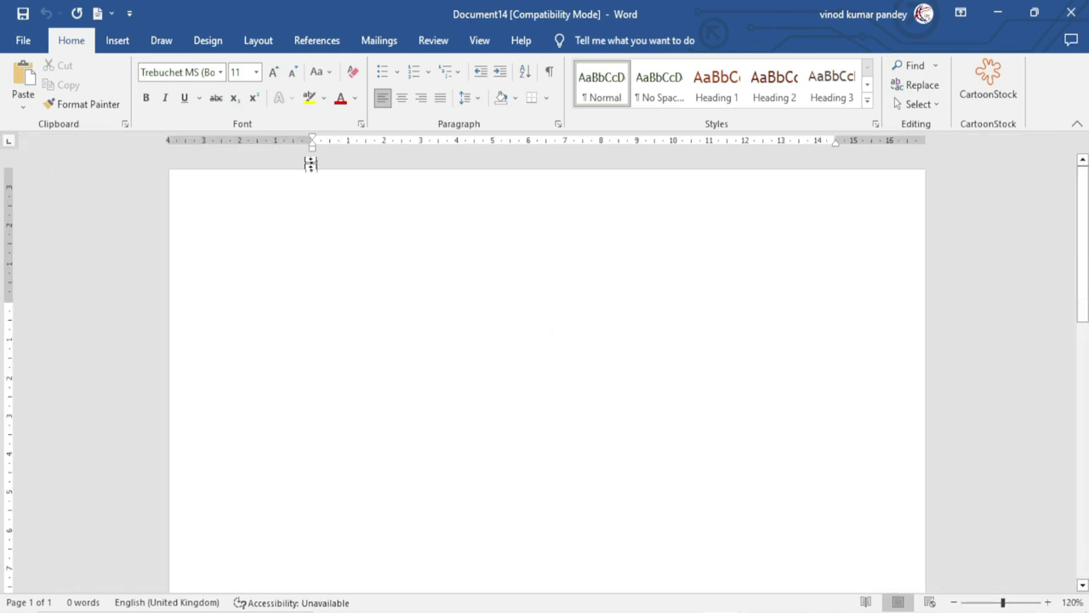
Verify Custom Margins shows 3.5 cm top/bottom, 2.5 cm sides and 1.5 cm gutter, then cancel.
click(258, 41)
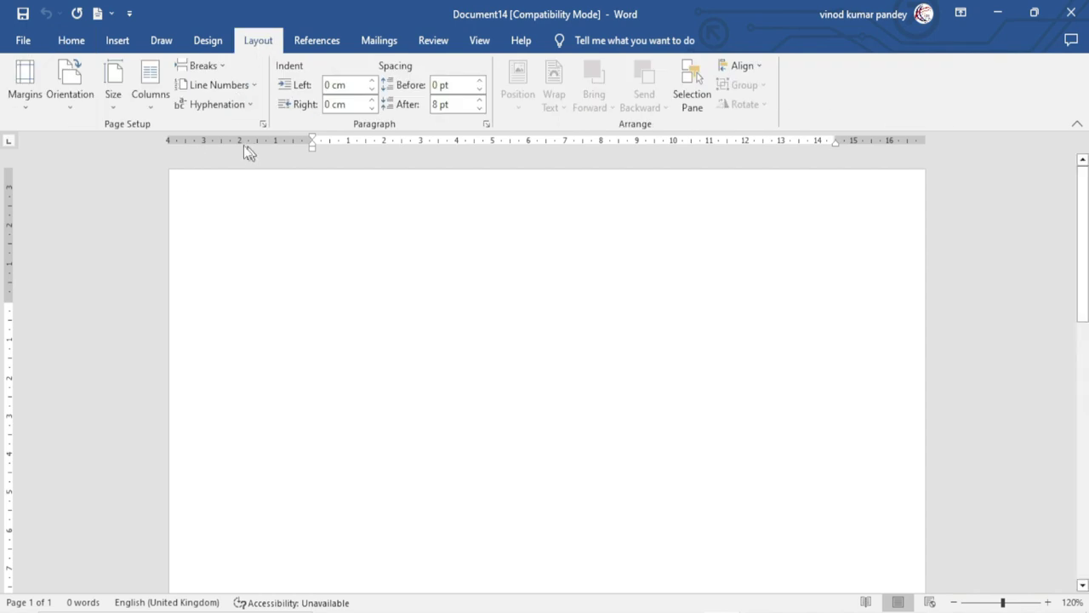
click(25, 85)
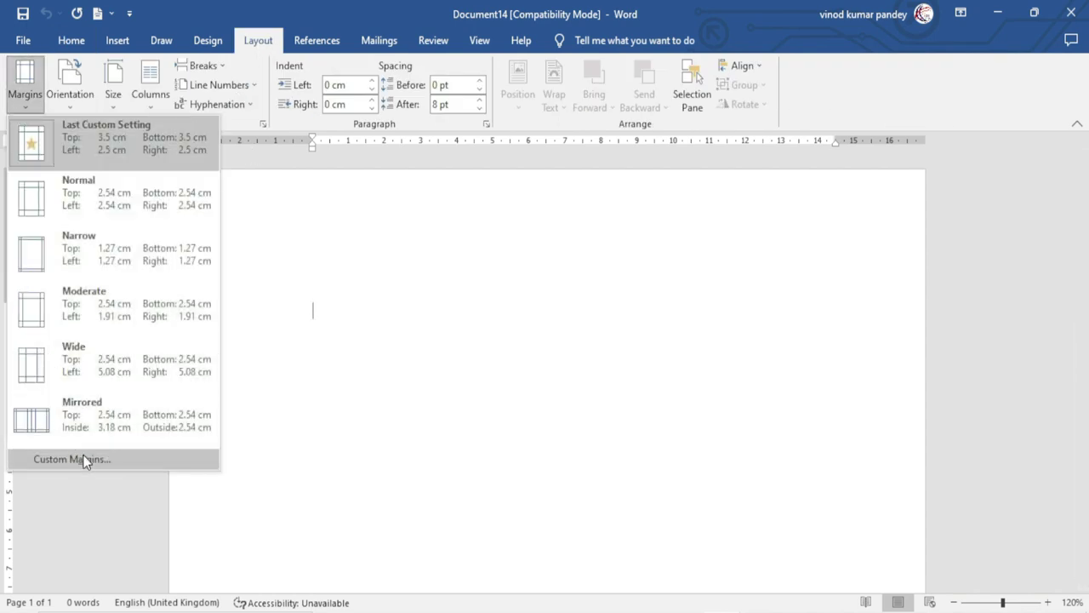
click(84, 459)
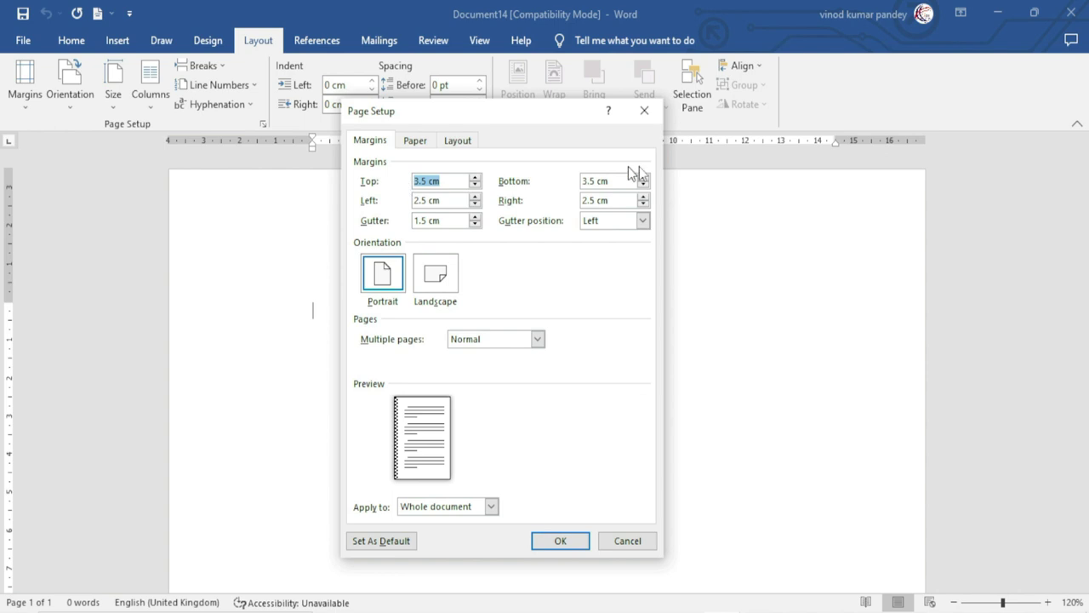
click(627, 541)
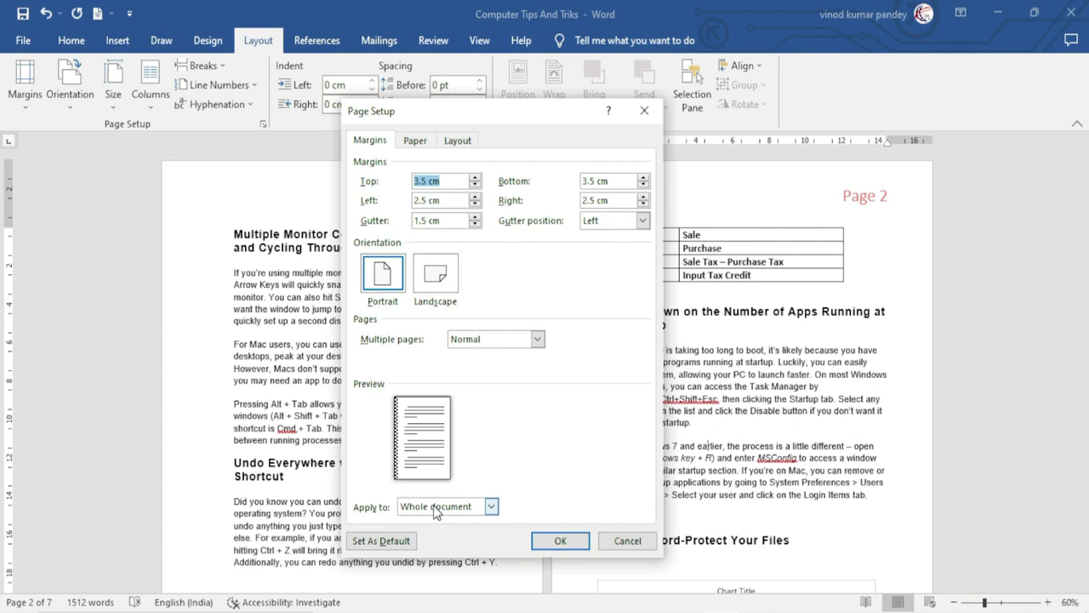
Keep Whole document as the scope and set top and bottom margins to 1.5 cm.
click(436, 511)
click(476, 482)
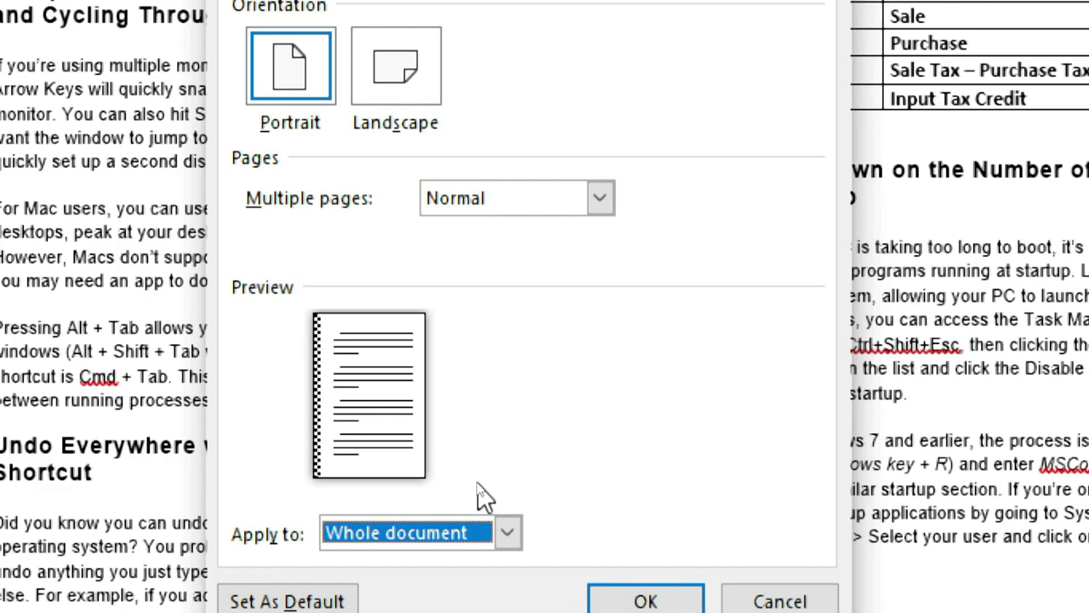
click(385, 522)
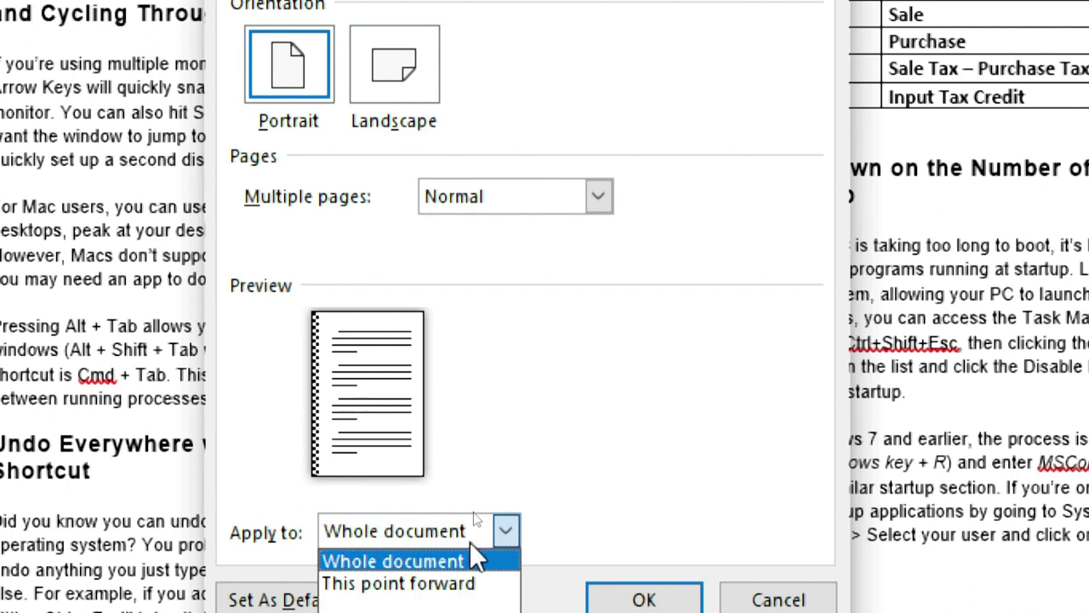
click(542, 504)
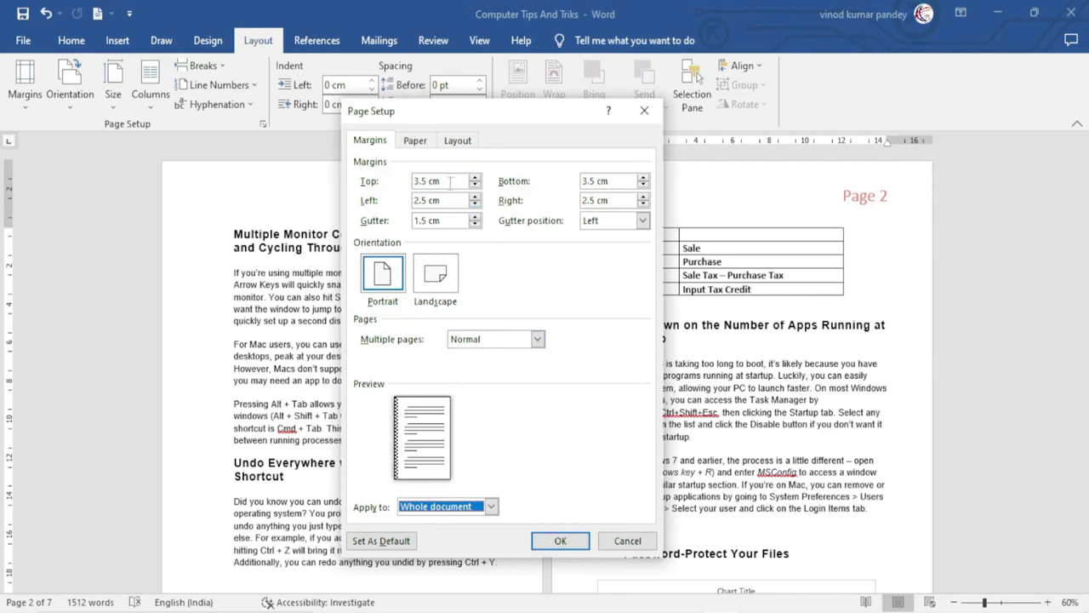
triple_click(453, 180)
text(1.5)
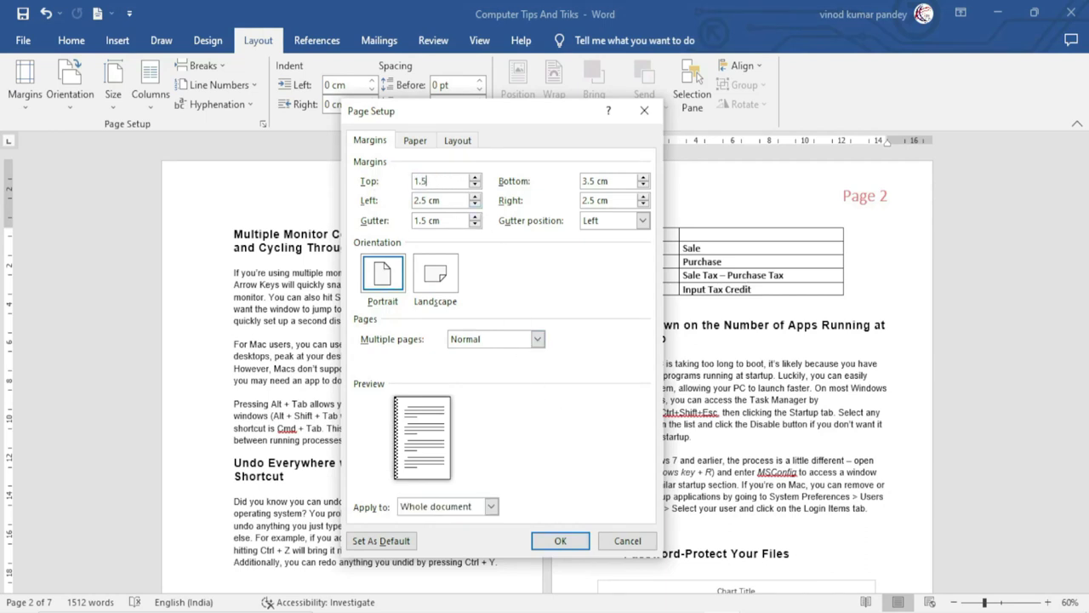
triple_click(613, 181)
text(1.5)
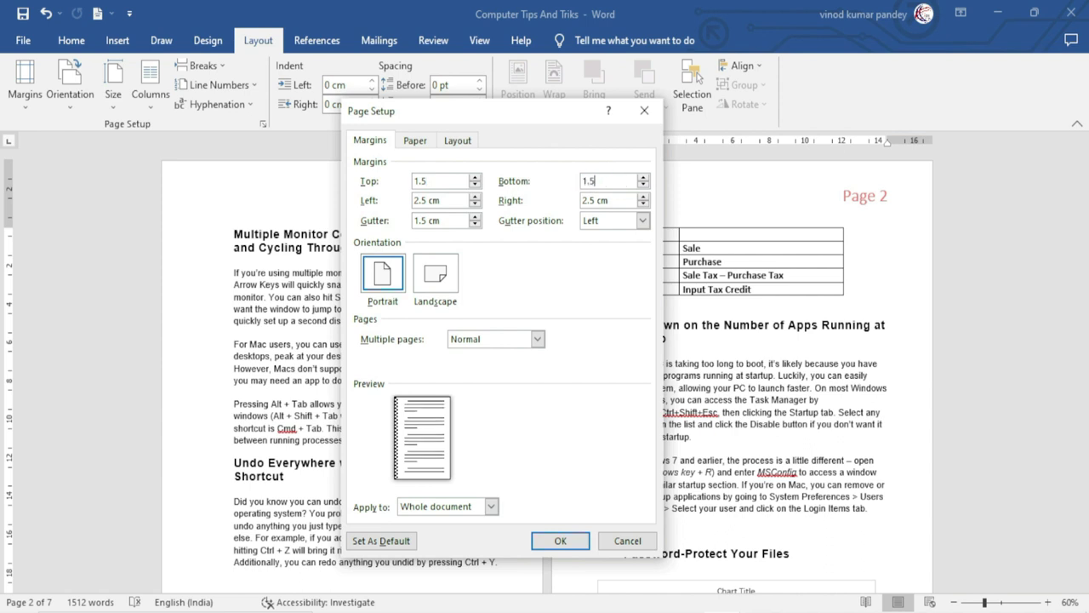
Set left and right margins to 1.5 cm with a 1 cm gutter and apply.
key(Tab)
text(1.5)
drag(610, 201, 537, 201)
text(1.5)
key(Tab)
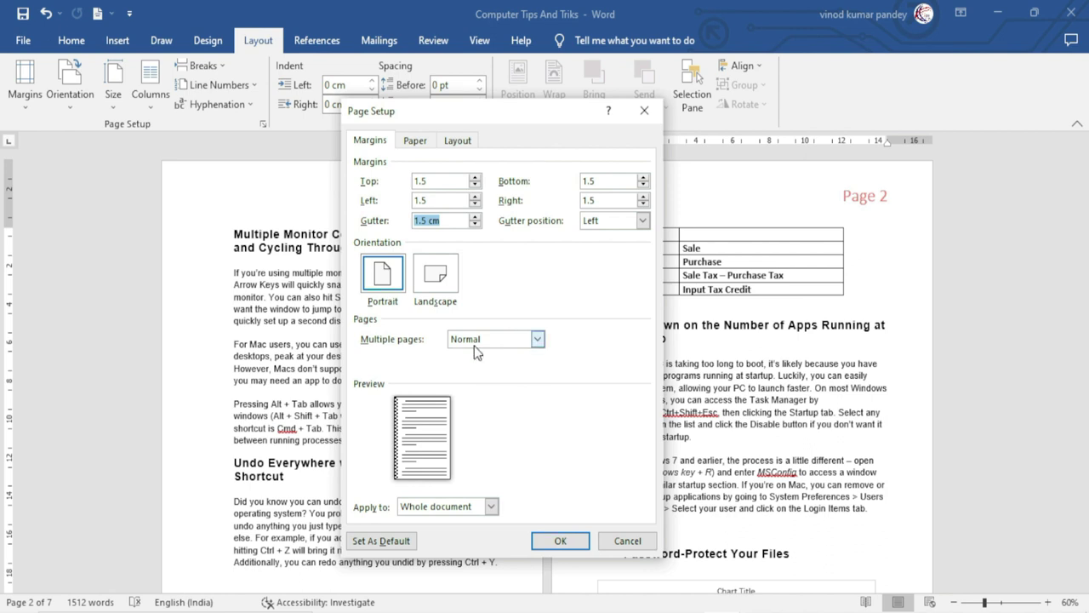
text(1)
click(564, 541)
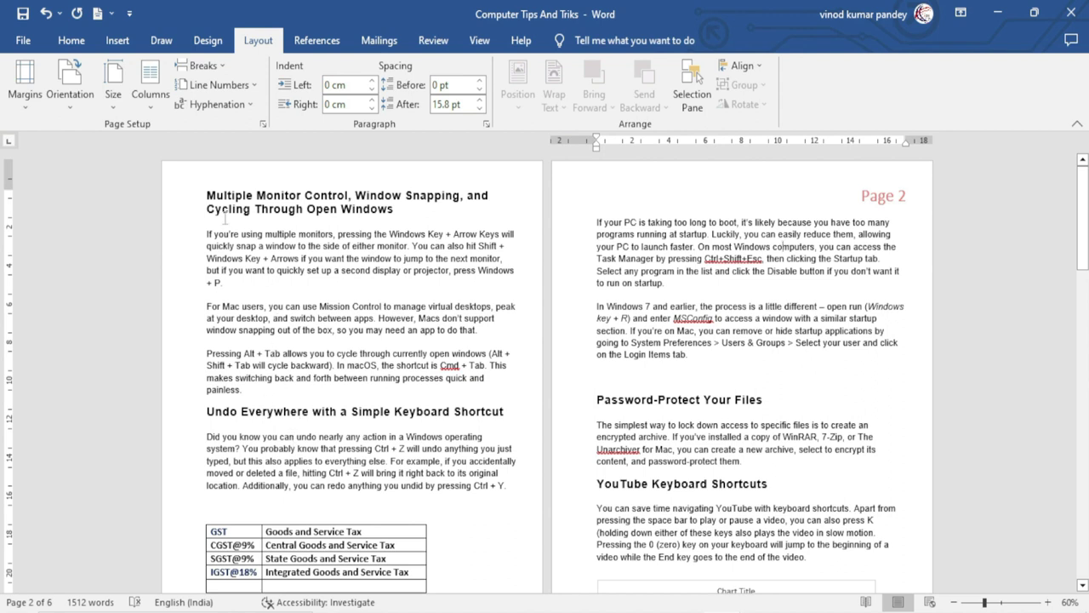
Place the insertion point at the start of page 2 and bring up Custom Margins.
click(595, 224)
click(25, 85)
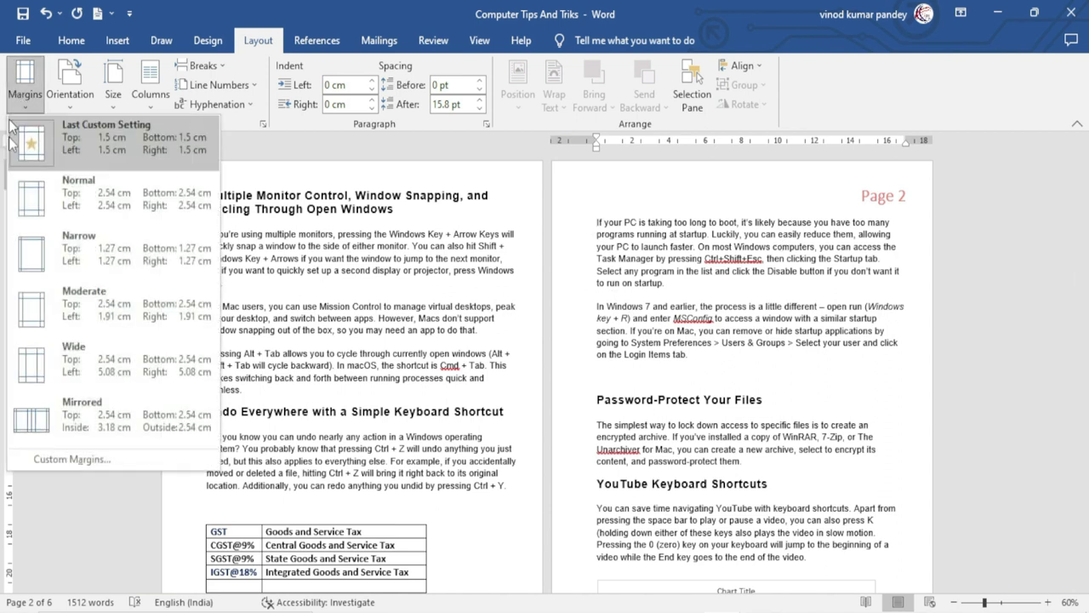
click(86, 459)
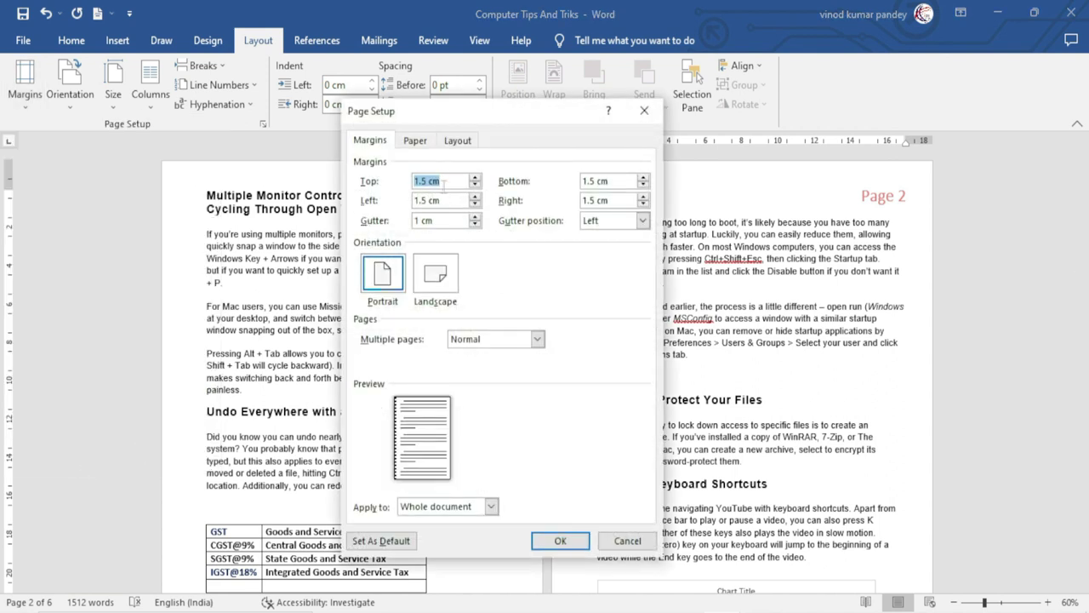
drag(473, 108, 449, 201)
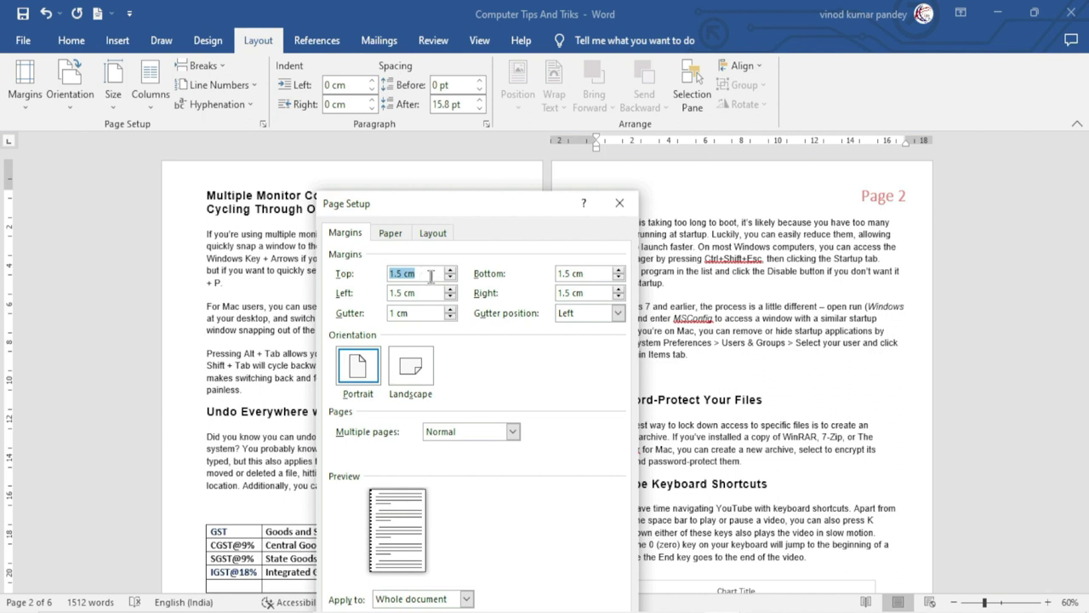
Enter 2.5 cm margins on all sides and a 3 cm gutter, applied from this point forward.
text(2.)
text(5)
key(Tab)
text(2.5)
key(Tab)
text(2.5)
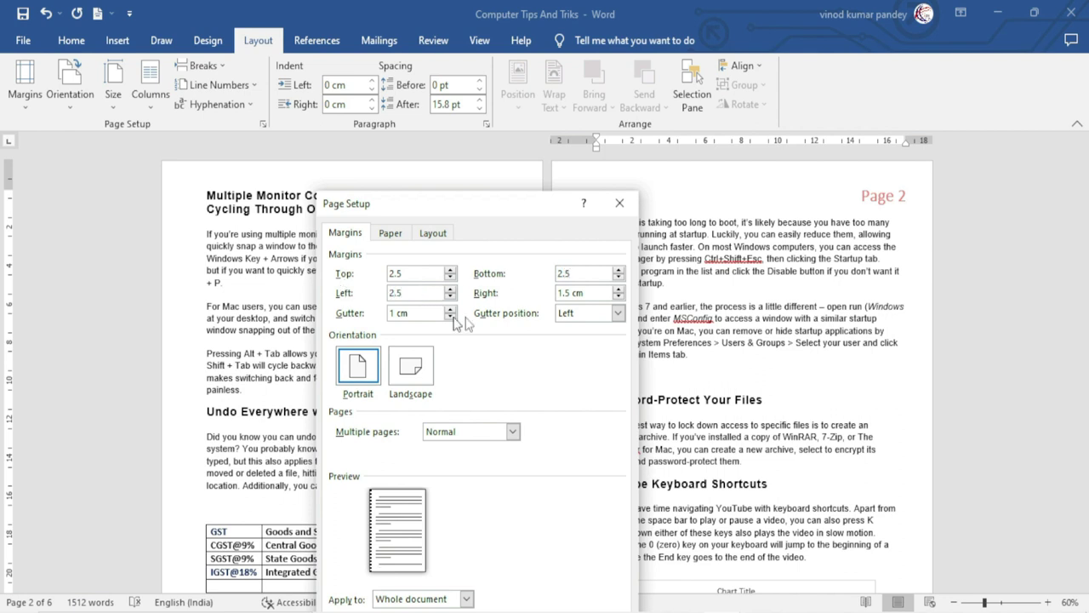
drag(592, 293, 558, 293)
text(2.5)
key(Tab)
key(BackSpace)
drag(434, 206, 425, 93)
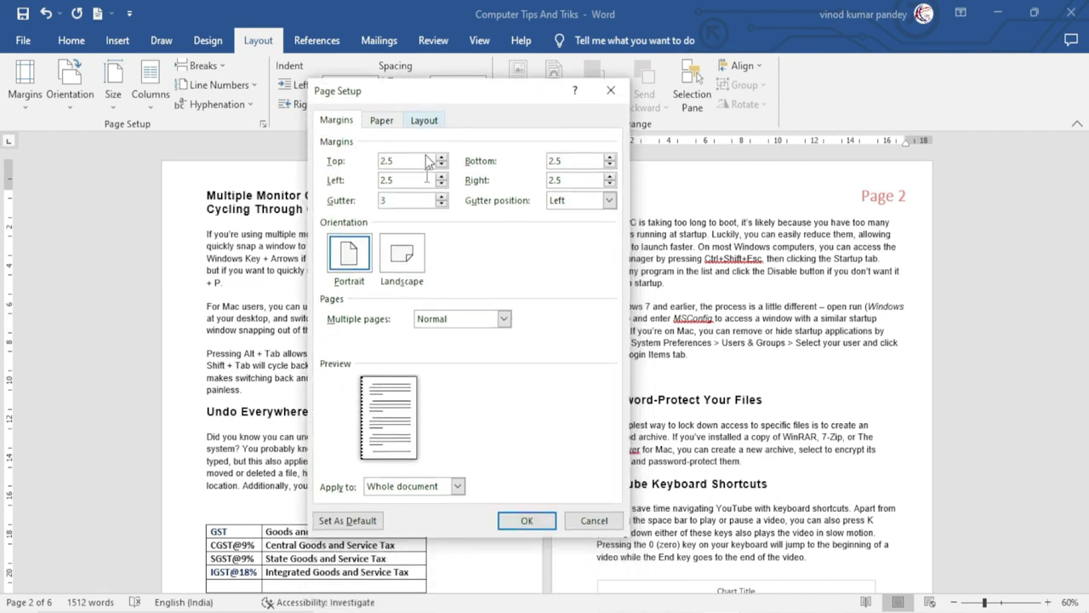
click(457, 486)
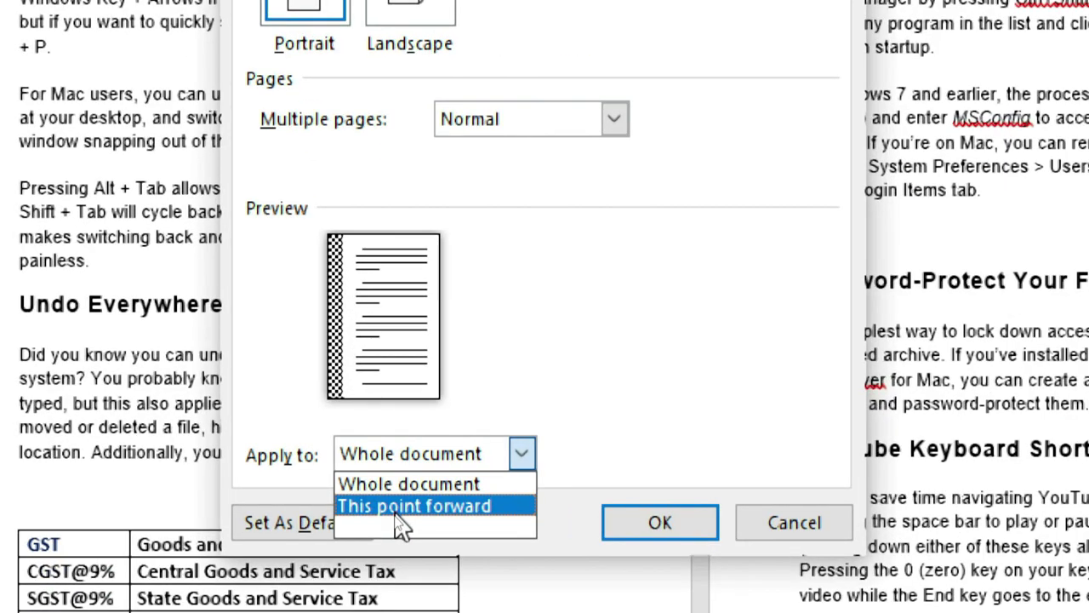
click(396, 512)
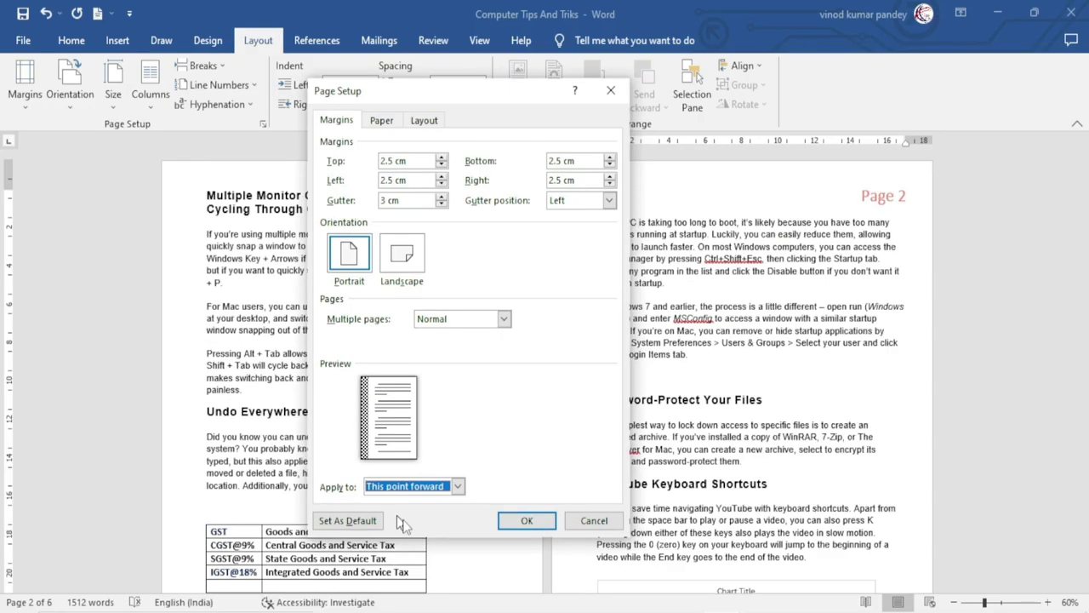
Apply the 2.5 cm margins and 3 cm gutter from page 2 onward and review the pages.
click(528, 521)
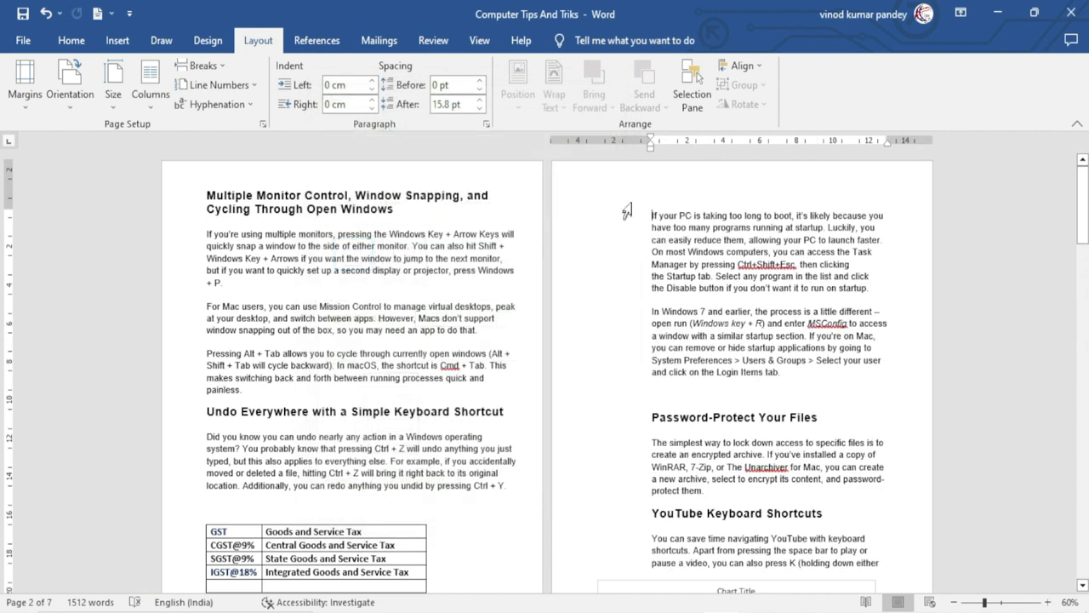
scroll(649, 413, down, 5)
scroll(649, 413, down, 5)
scroll(649, 413, down, 5)
scroll(649, 413, down, 3)
scroll(649, 412, down, 3)
Undo the margin change so the document returns to 6 pages.
scroll(649, 413, up, 3)
scroll(649, 412, up, 3)
scroll(649, 413, up, 5)
scroll(649, 412, up, 5)
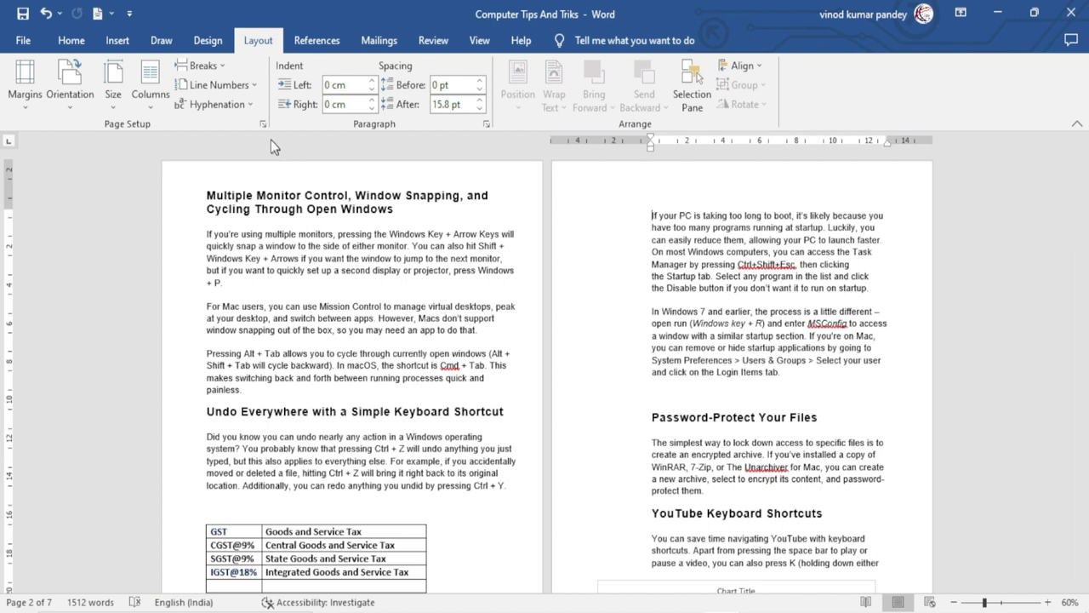
key(ctrl+z)
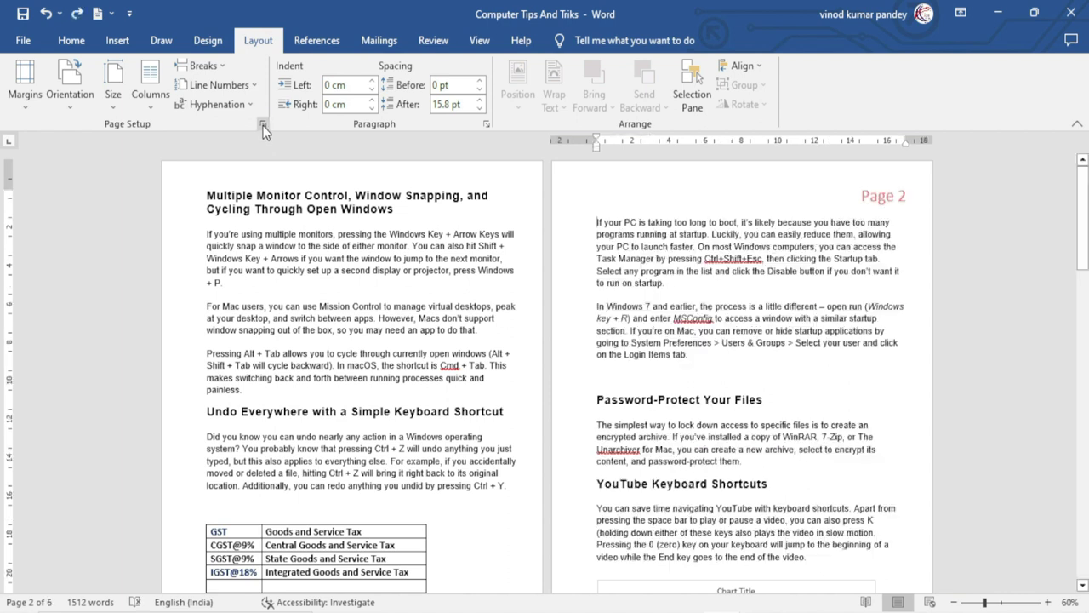
Bring up Page Setup's paper size settings and keep A4 as the paper size.
click(263, 124)
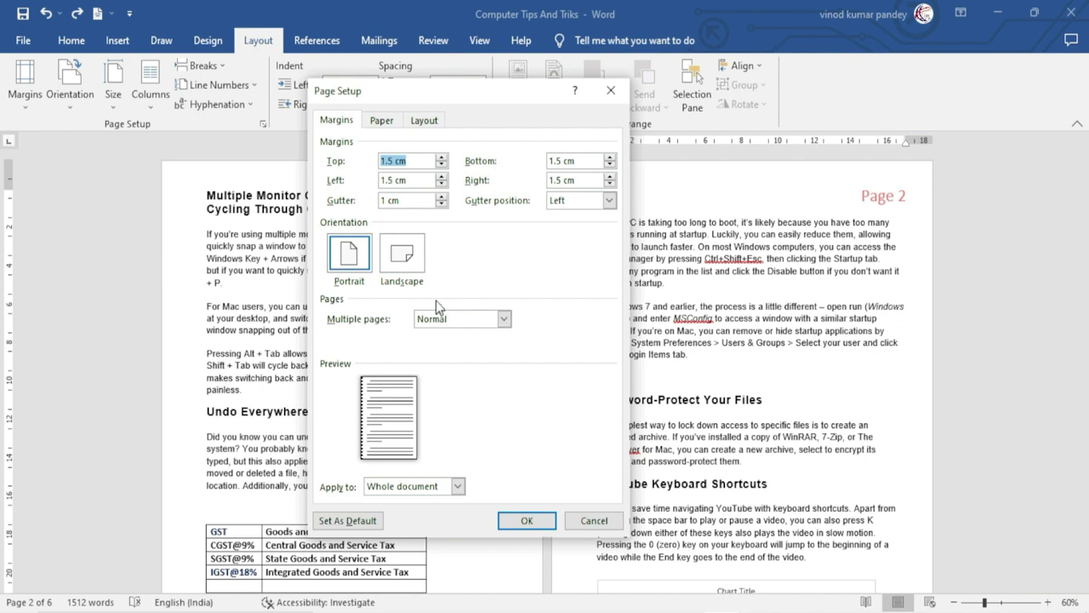
click(382, 120)
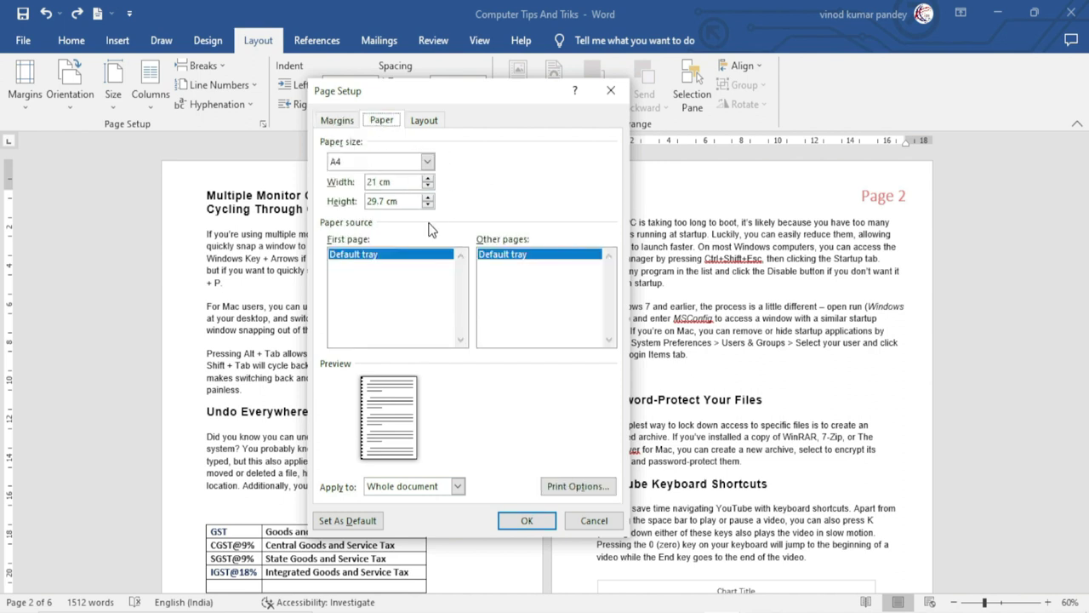
drag(375, 85, 377, 124)
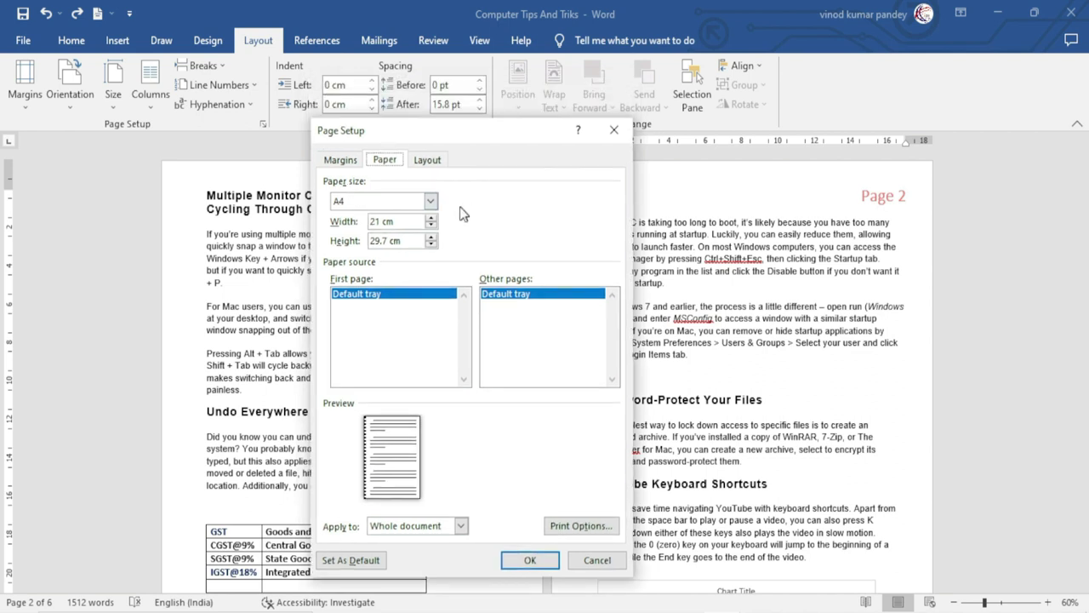
click(431, 204)
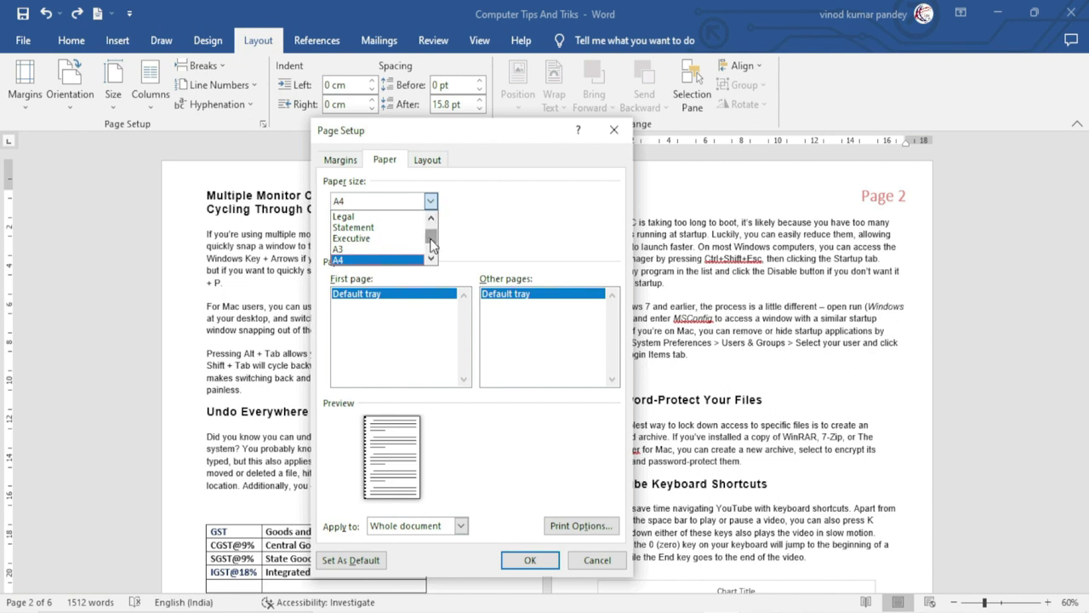
scroll(430, 243, up, 1)
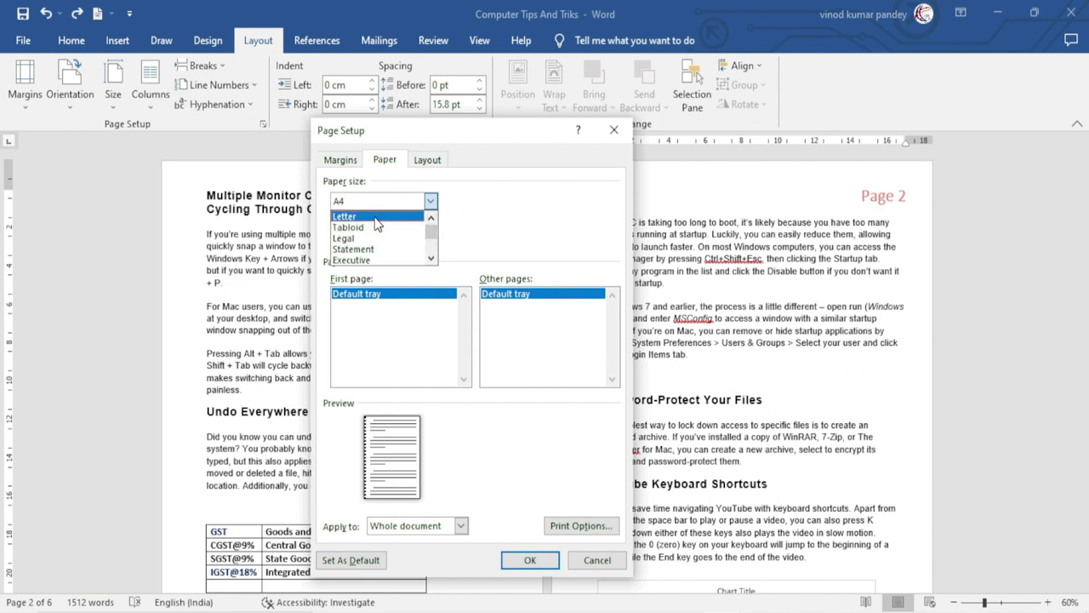
click(432, 259)
click(432, 259)
click(431, 259)
click(431, 259)
click(388, 238)
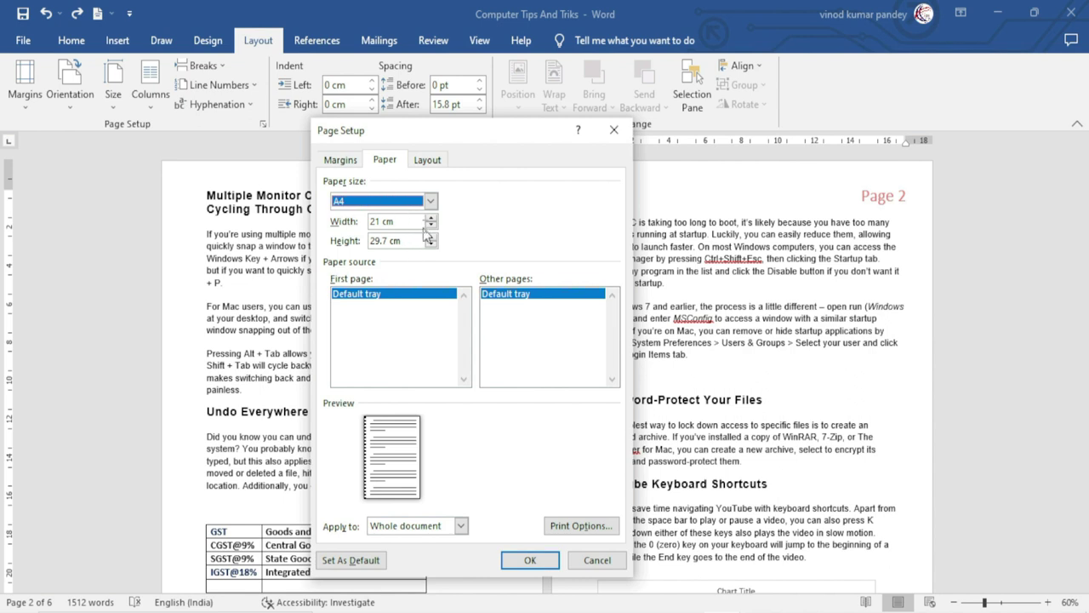
Raise the width to 22.3 cm and height to 30.2 cm for the whole document.
click(431, 218)
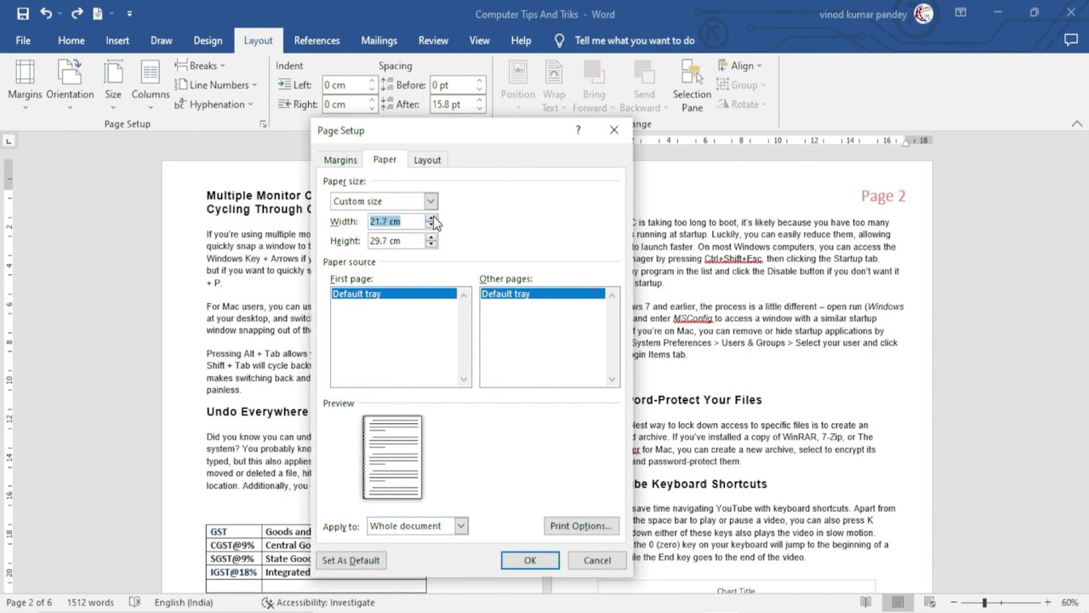
click(431, 218)
click(432, 218)
click(431, 218)
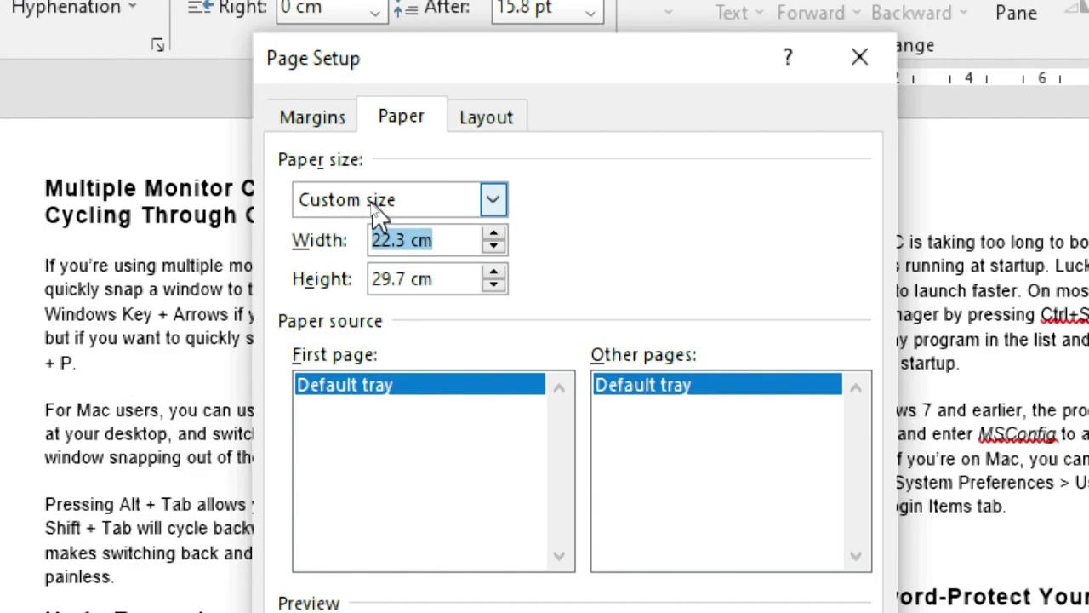
click(493, 273)
click(493, 273)
click(493, 273)
click(493, 273)
click(493, 273)
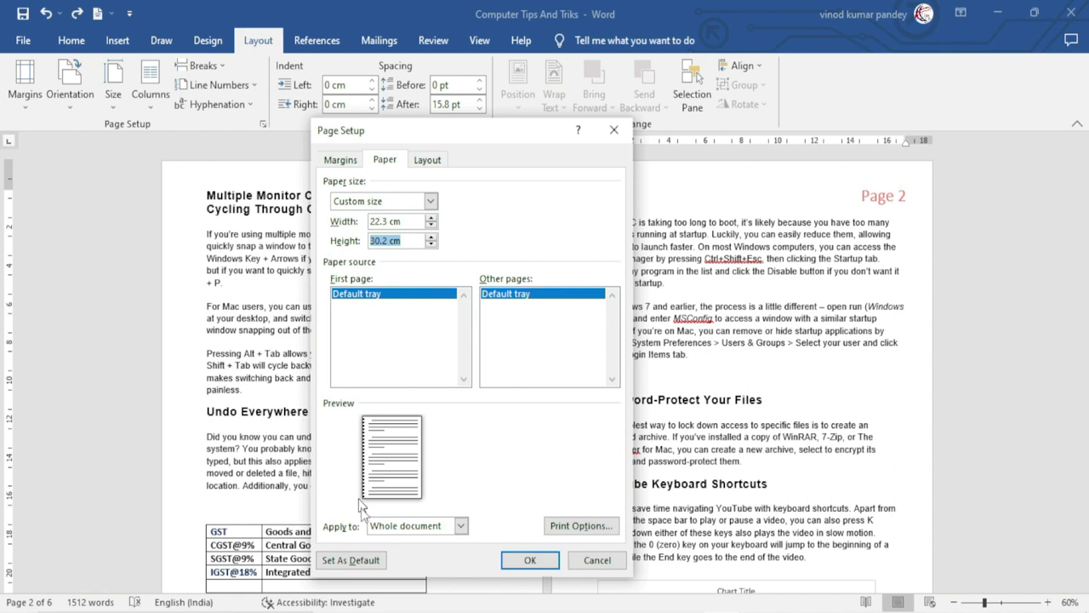
click(459, 526)
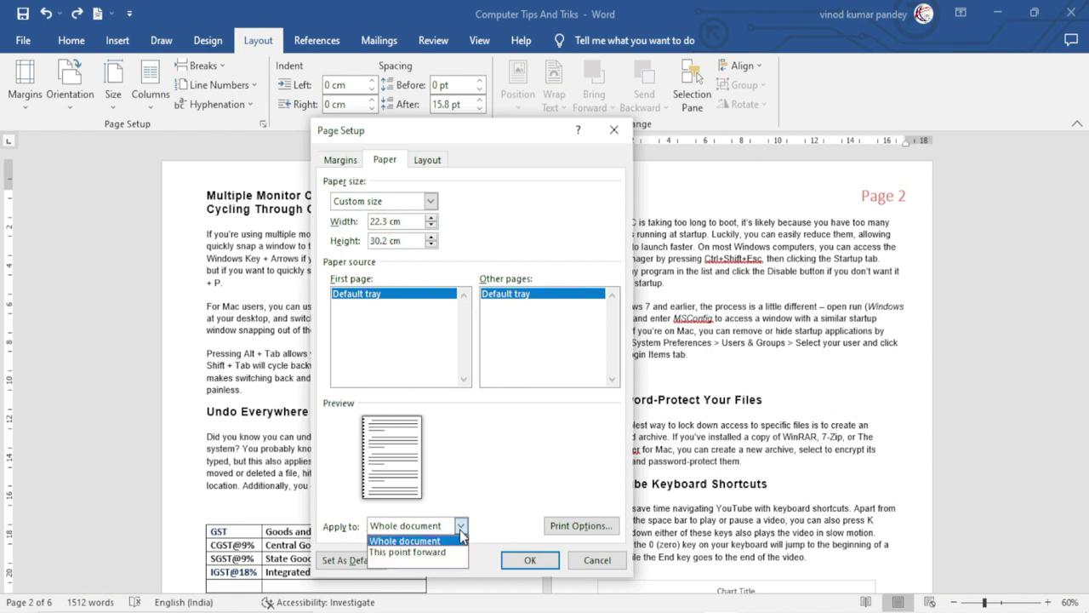
click(475, 488)
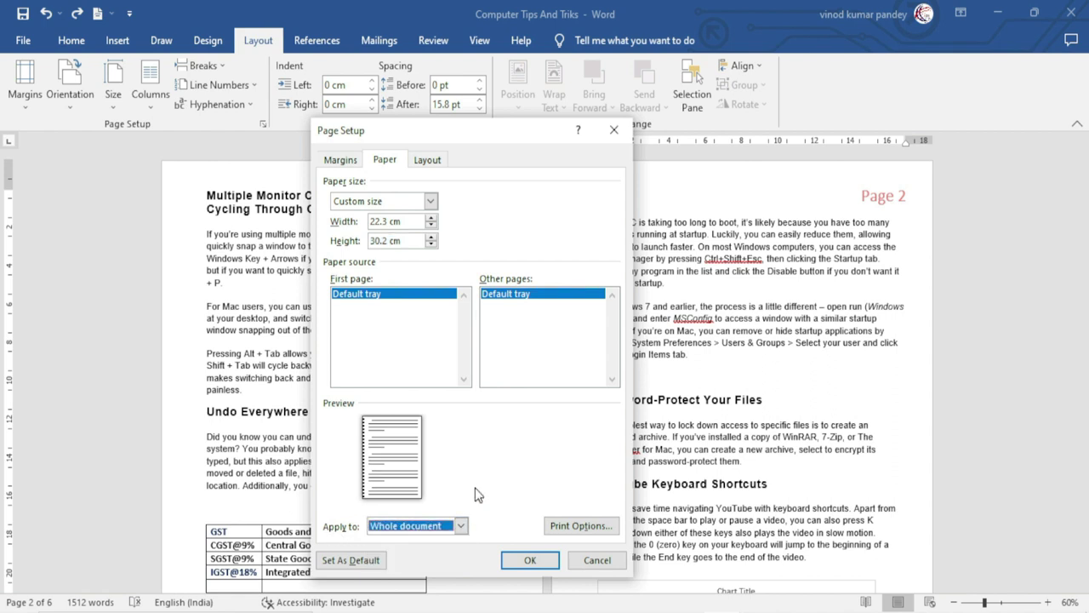
click(576, 527)
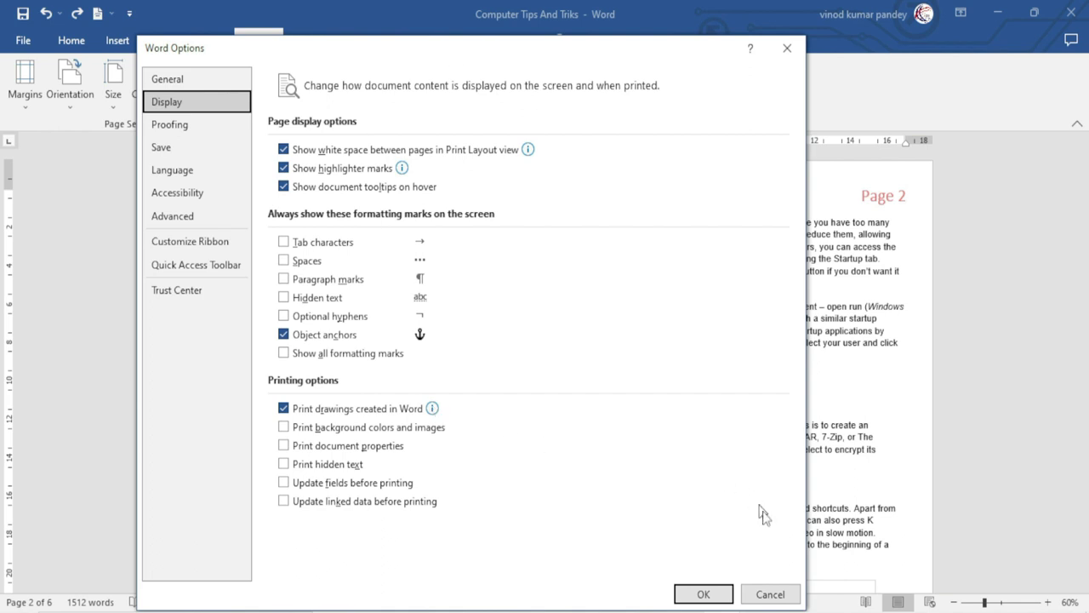
click(771, 594)
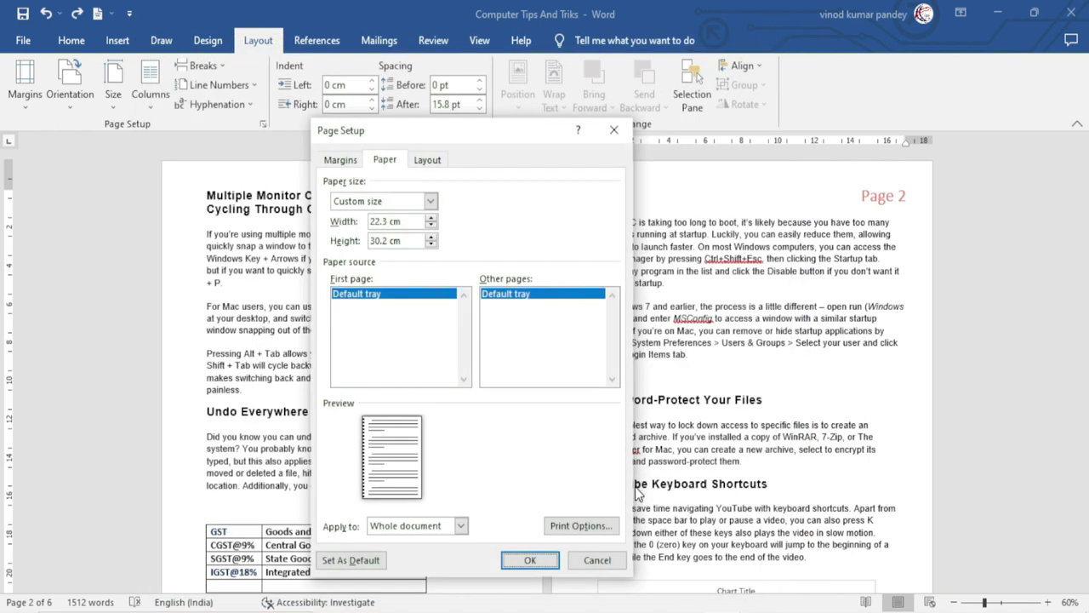
Review the section start options on Page Setup's Layout settings.
click(426, 161)
mouse_move(470, 136)
mouse_down()
mouse_move(773, 145)
mouse_move(548, 144)
mouse_up()
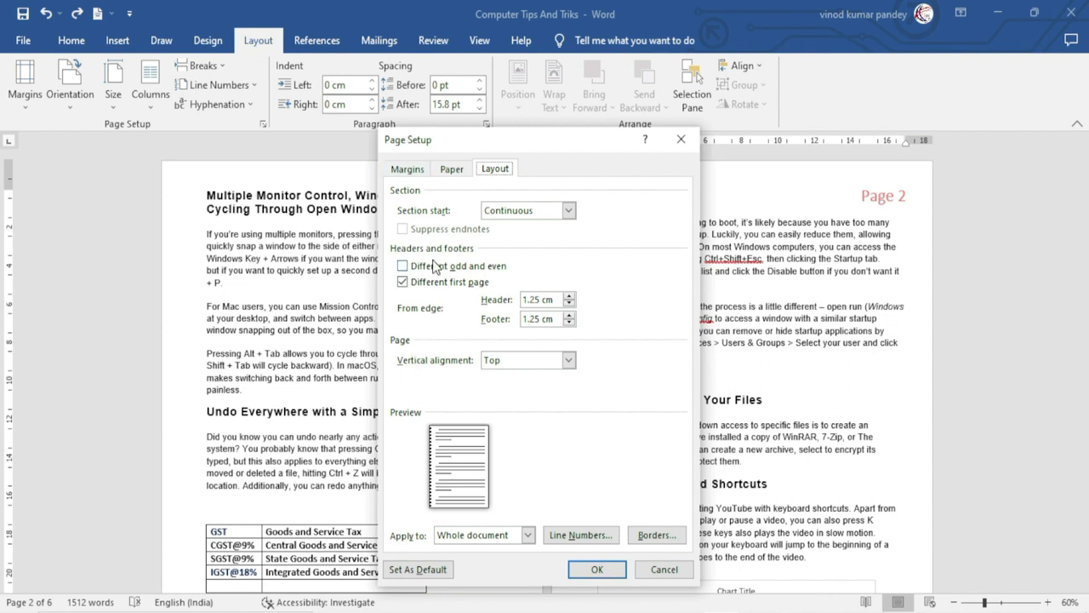
drag(570, 143, 578, 151)
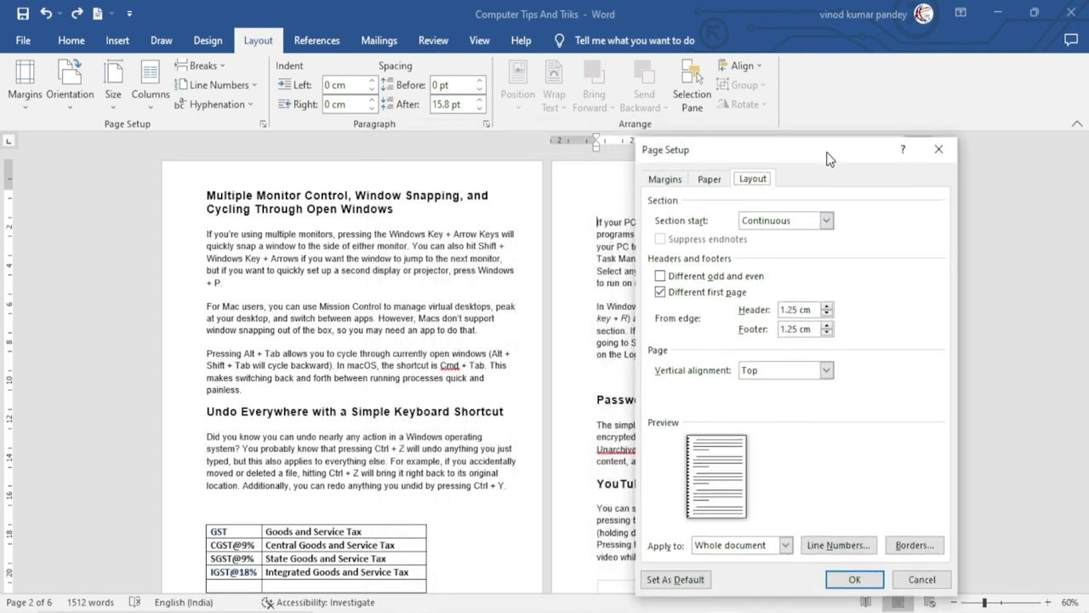
click(562, 220)
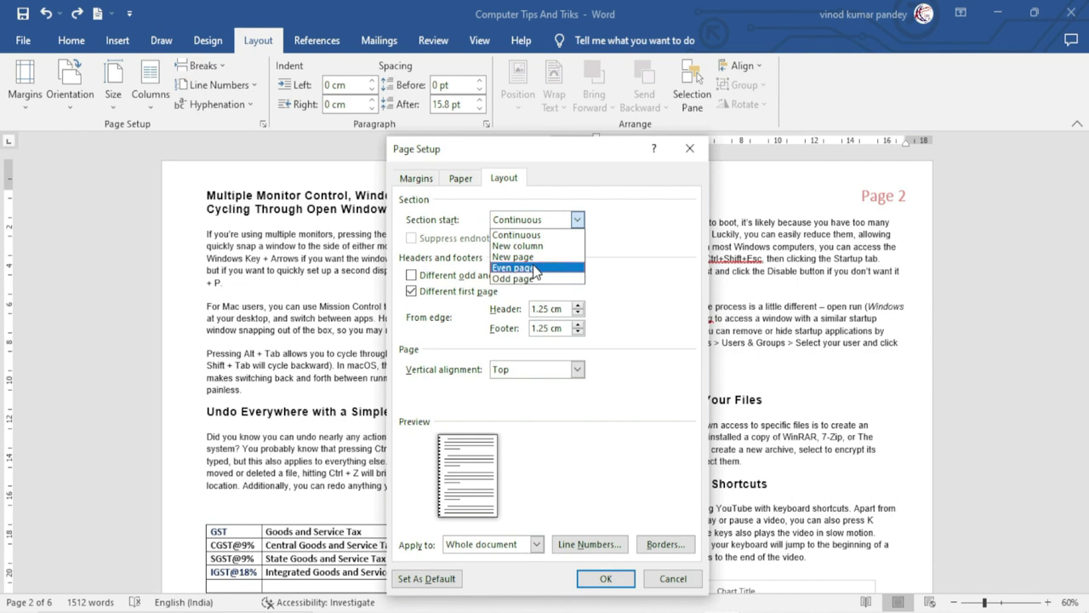
key(Escape)
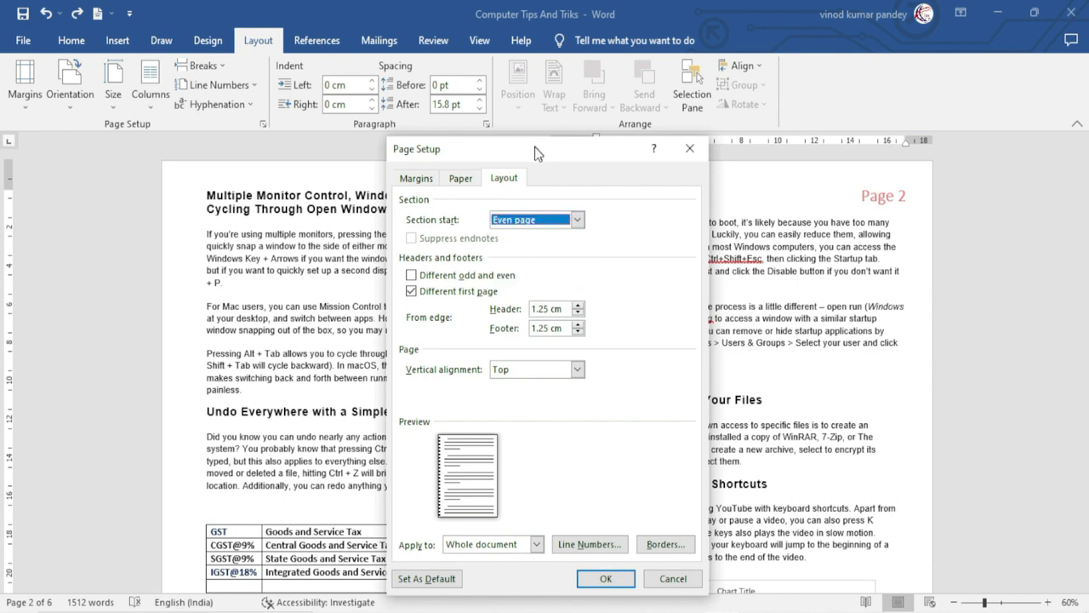
Dismiss Page Setup and scroll through the 6-page document.
drag(538, 153, 515, 239)
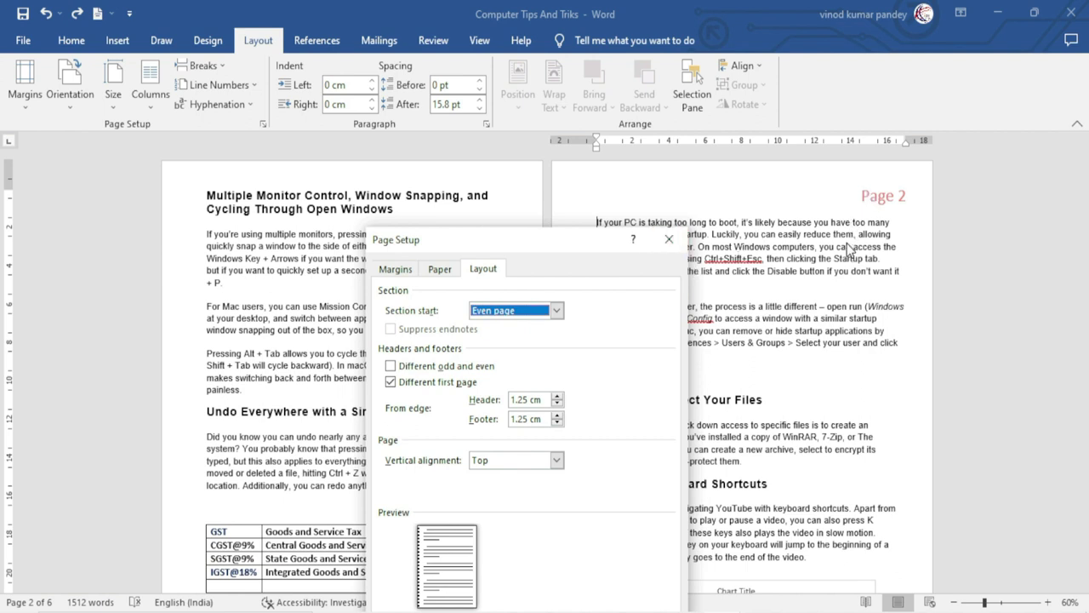
key(Return)
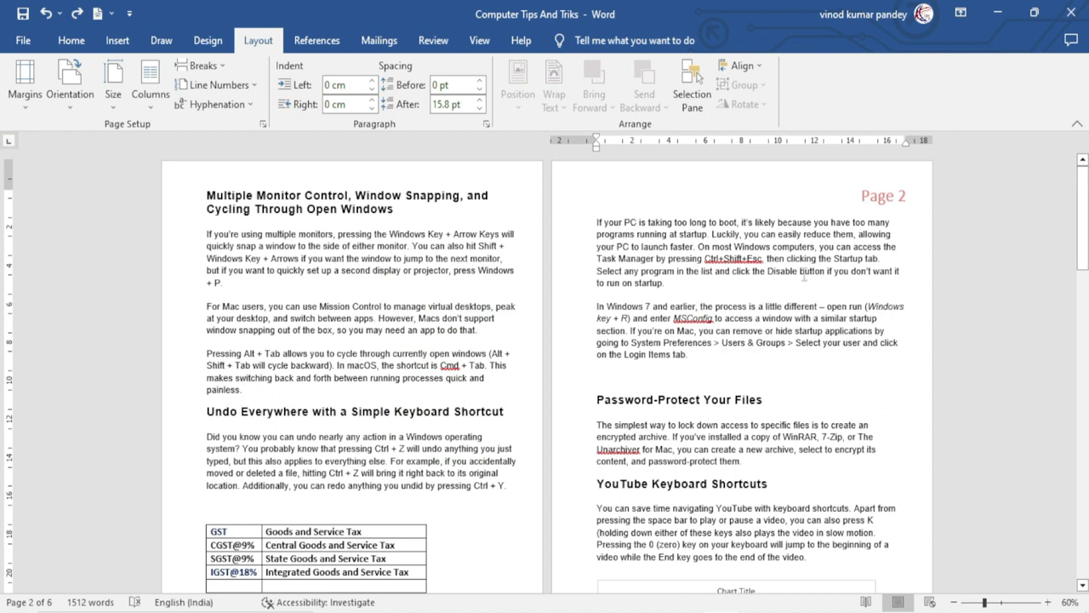
scroll(804, 275, down, 5)
scroll(817, 341, down, 5)
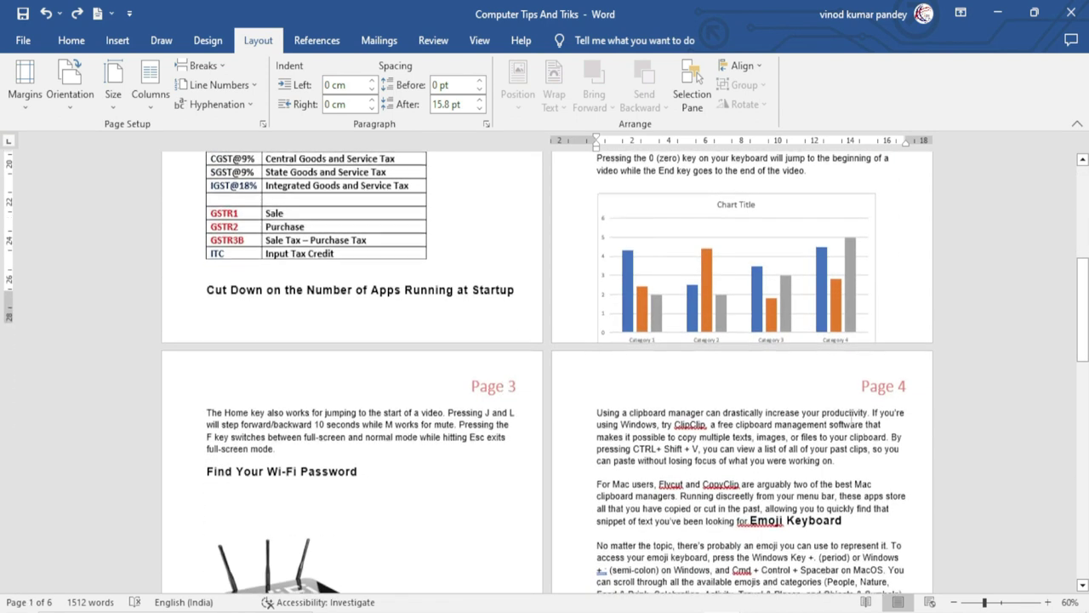
scroll(852, 413, down, 3)
scroll(851, 417, up, 4)
scroll(851, 417, up, 6)
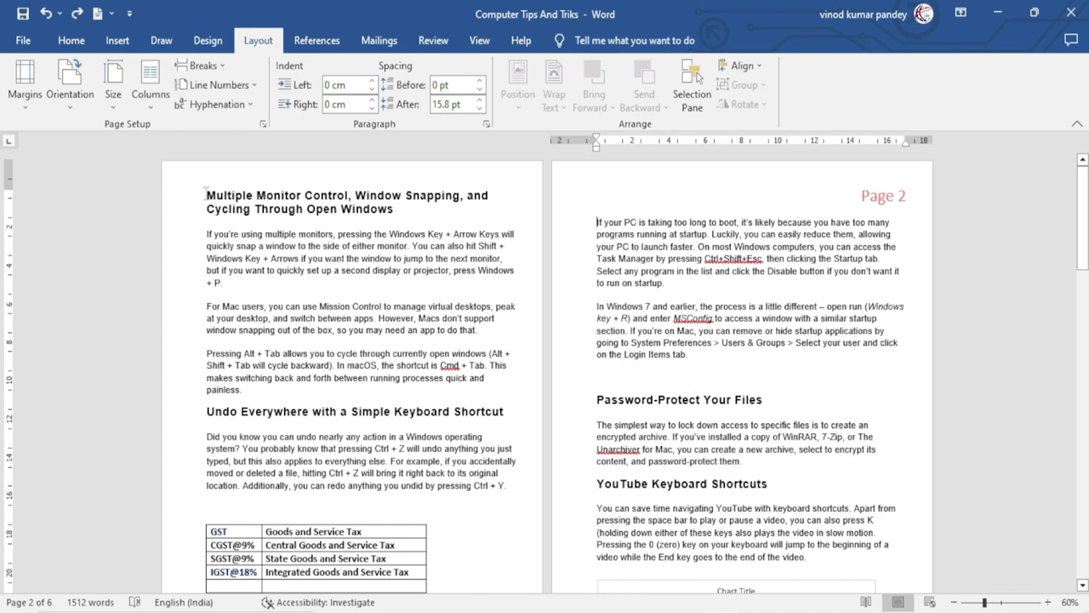
Set the section start to Odd page and turn off Different first page.
click(263, 124)
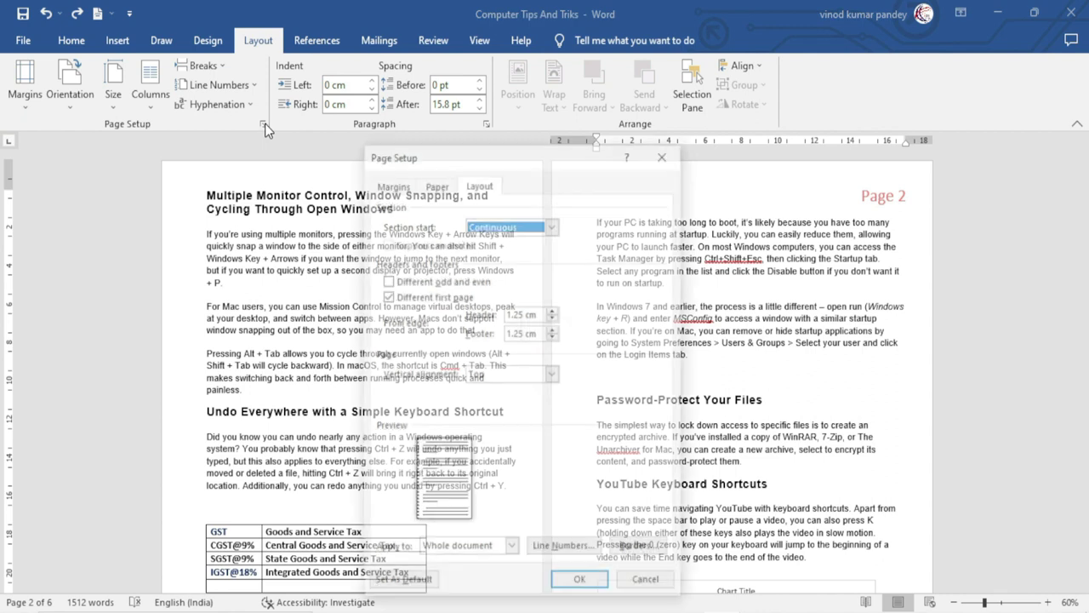
click(510, 225)
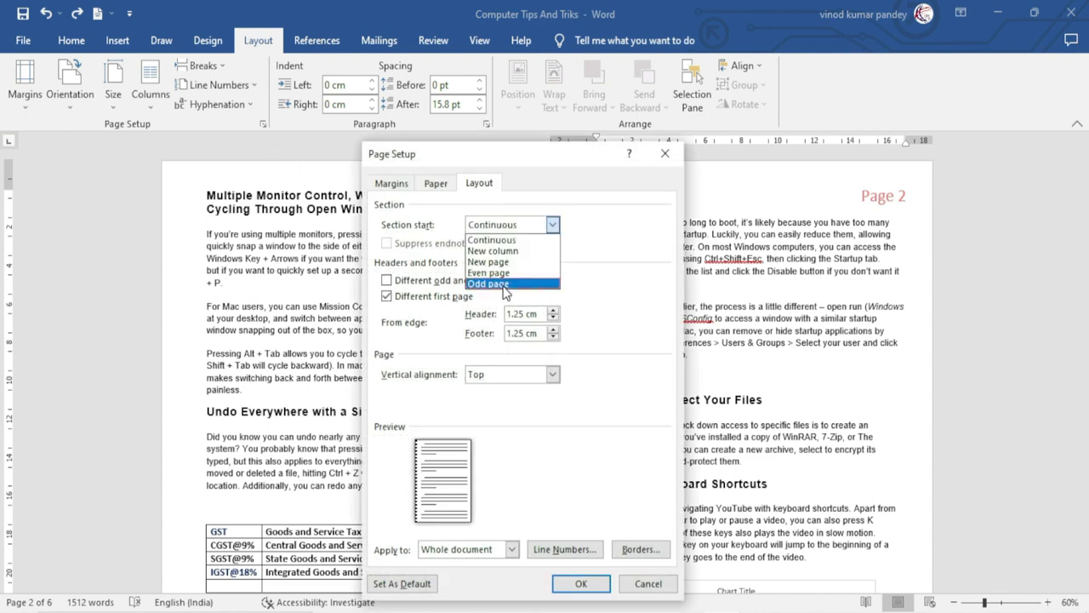
click(503, 279)
click(387, 297)
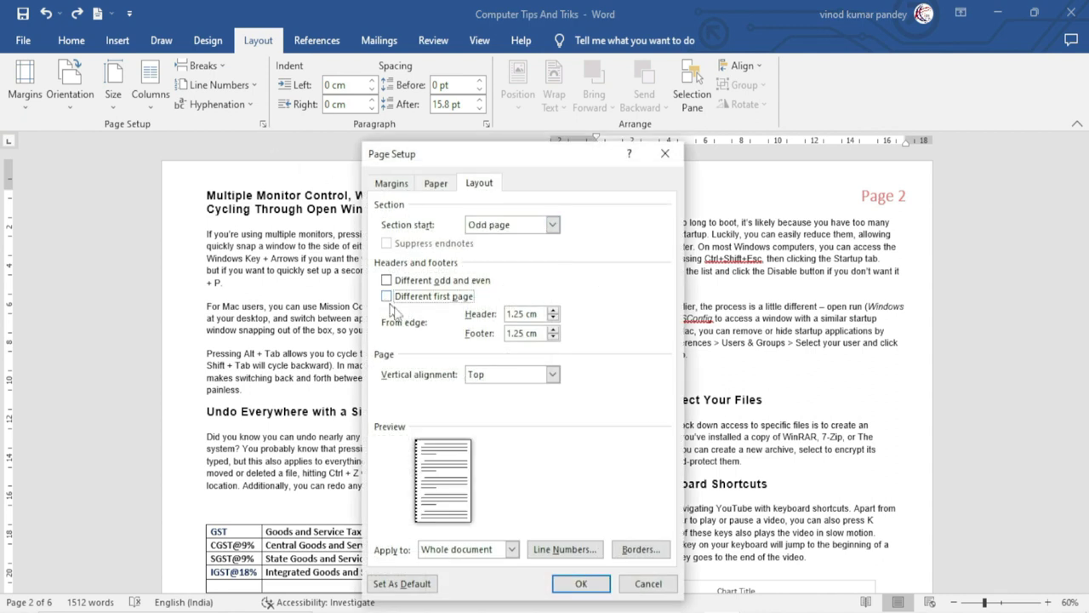
click(578, 584)
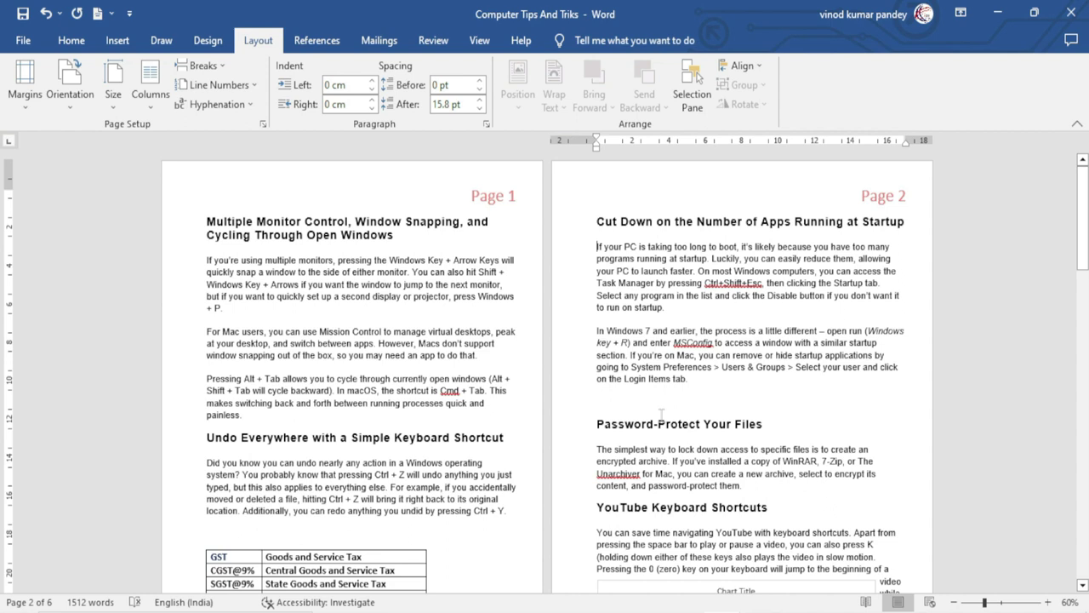
Recheck Page Setup, confirming Odd page is kept, then show the Breaks list.
scroll(912, 221, down, 5)
scroll(913, 221, down, 4)
scroll(850, 400, up, 3)
scroll(850, 400, up, 4)
scroll(850, 400, up, 2)
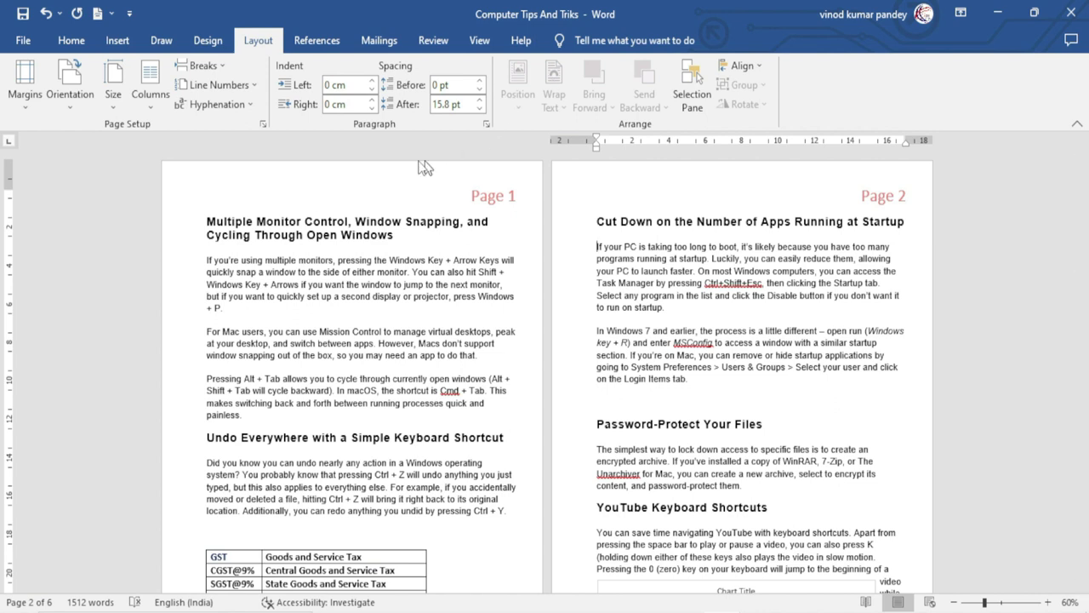
click(264, 127)
mouse_move(486, 163)
mouse_down()
mouse_move(639, 175)
mouse_move(776, 162)
mouse_move(732, 177)
mouse_up()
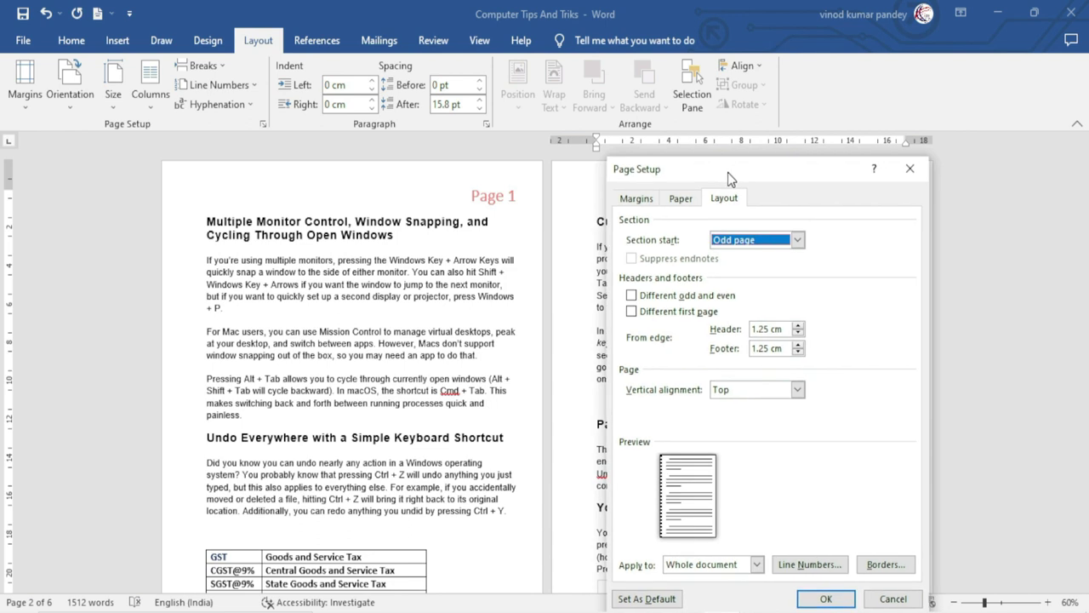
click(750, 242)
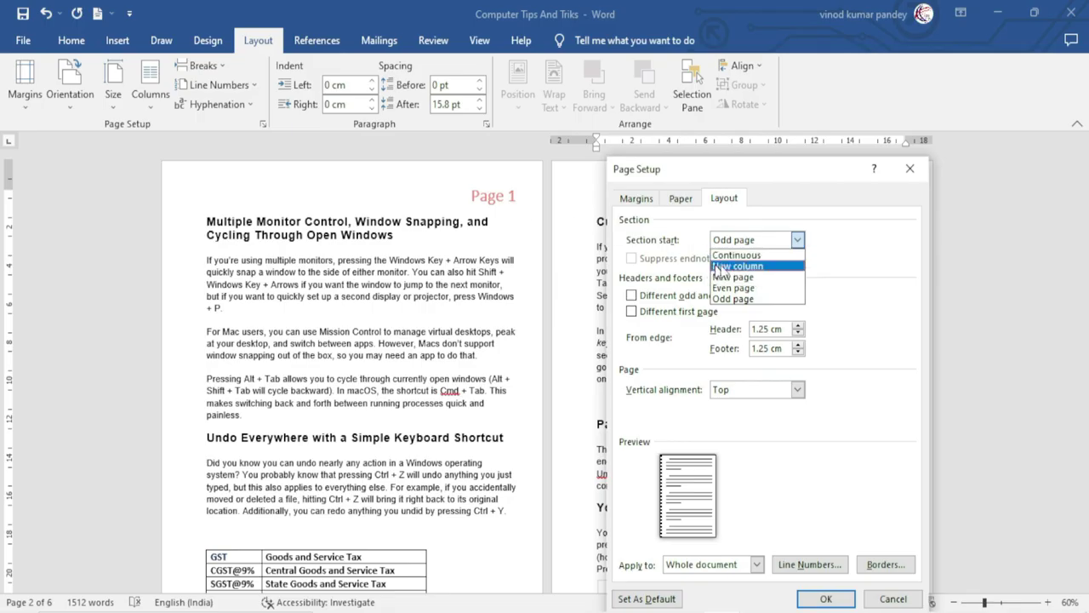
click(807, 304)
click(908, 171)
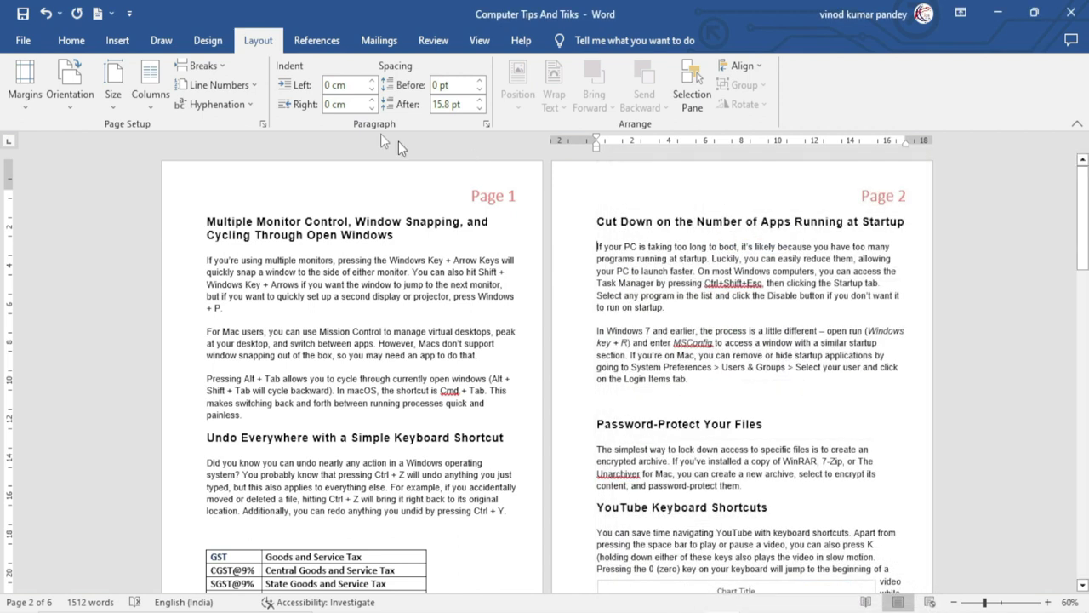
click(204, 66)
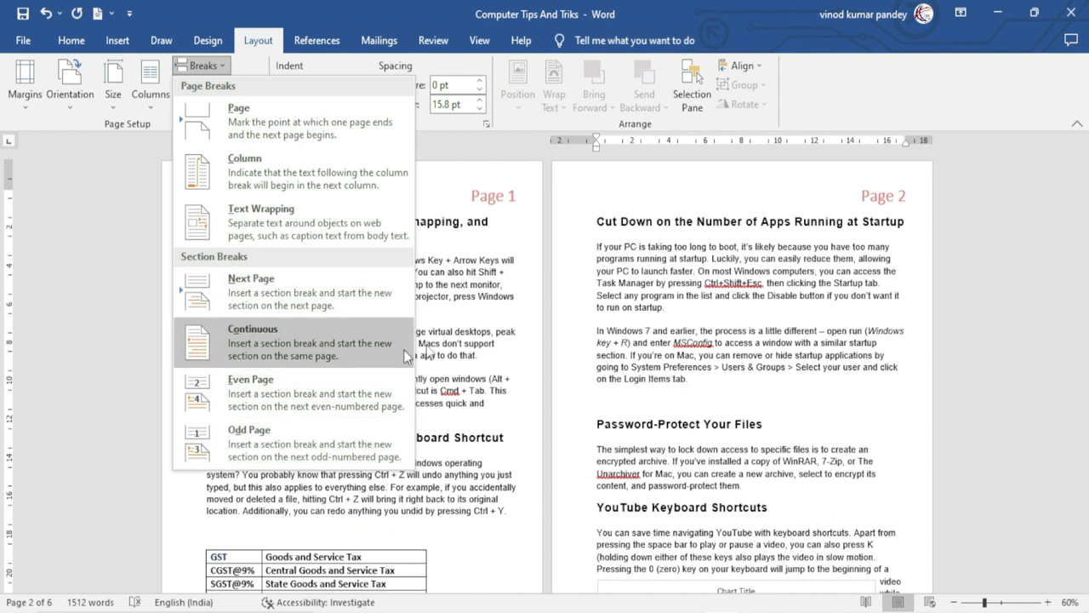
Make the section start on an Even page with Different odd and even headers.
click(672, 320)
click(262, 125)
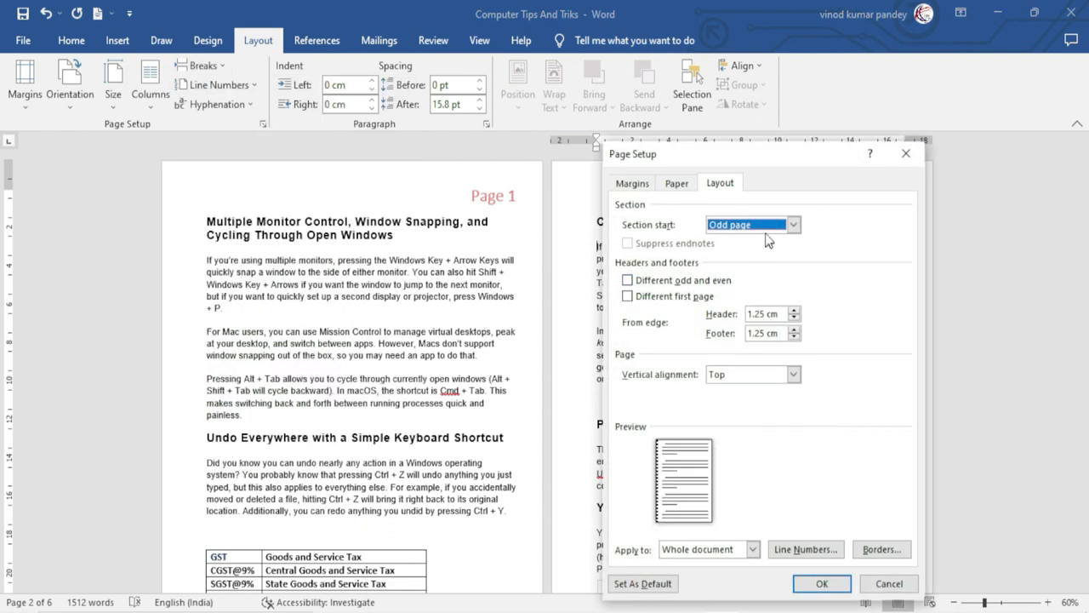
click(740, 224)
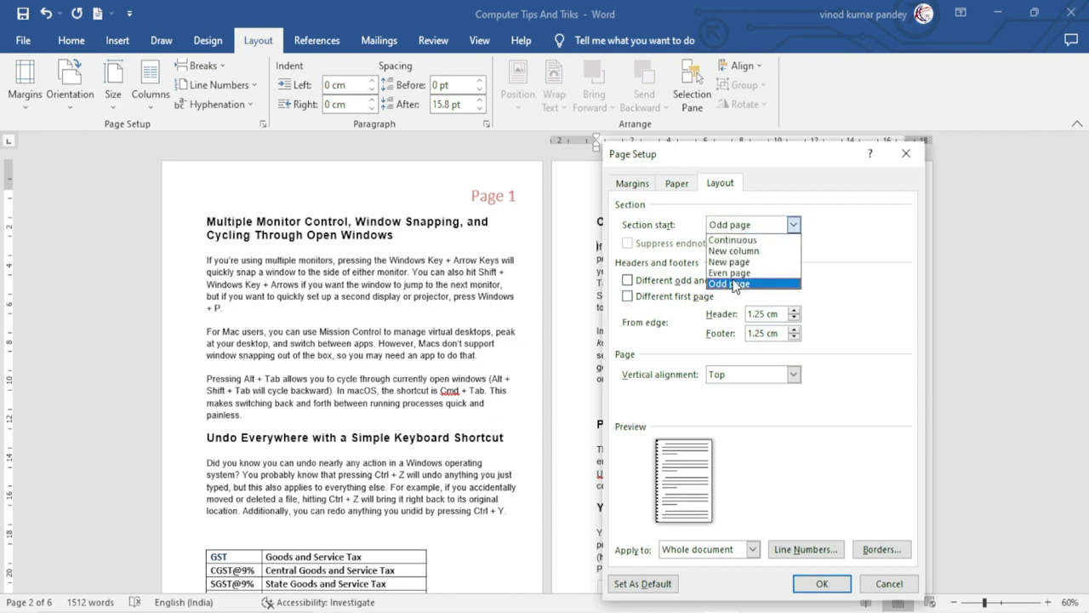
click(735, 273)
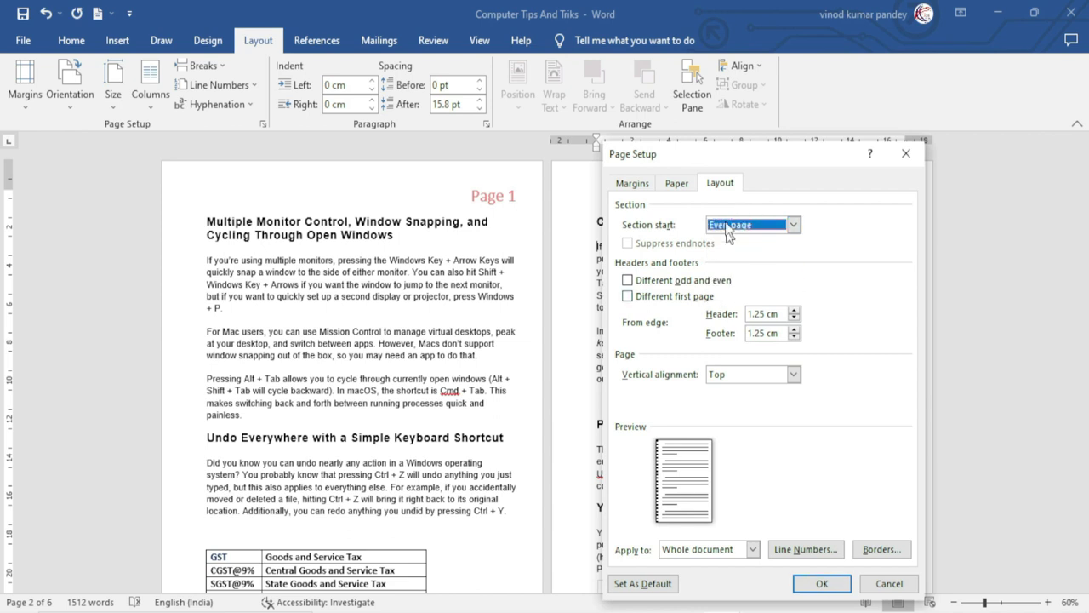
drag(718, 155, 757, 159)
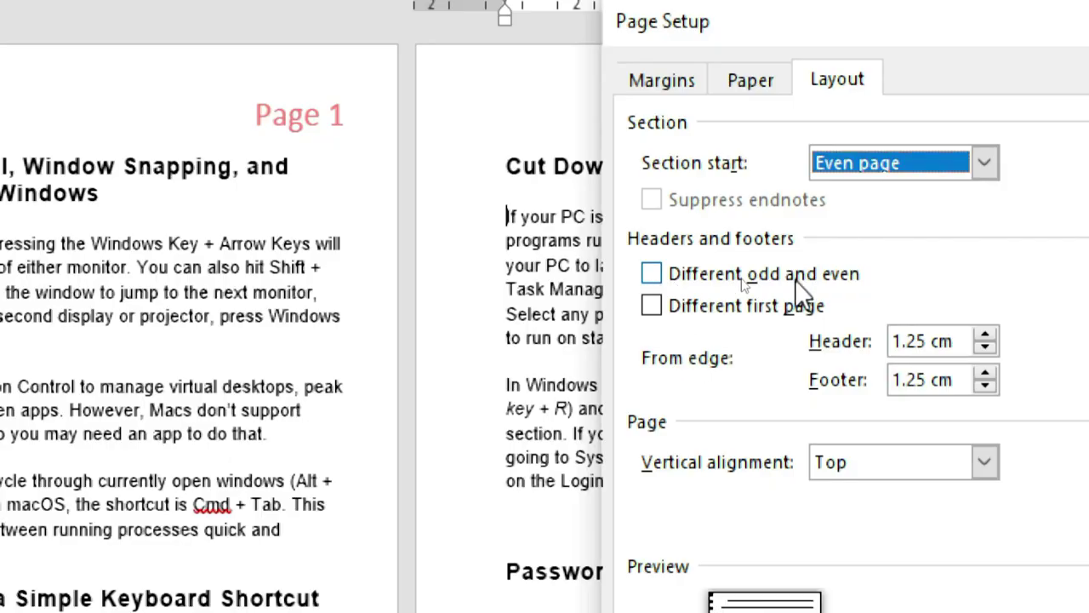
click(652, 274)
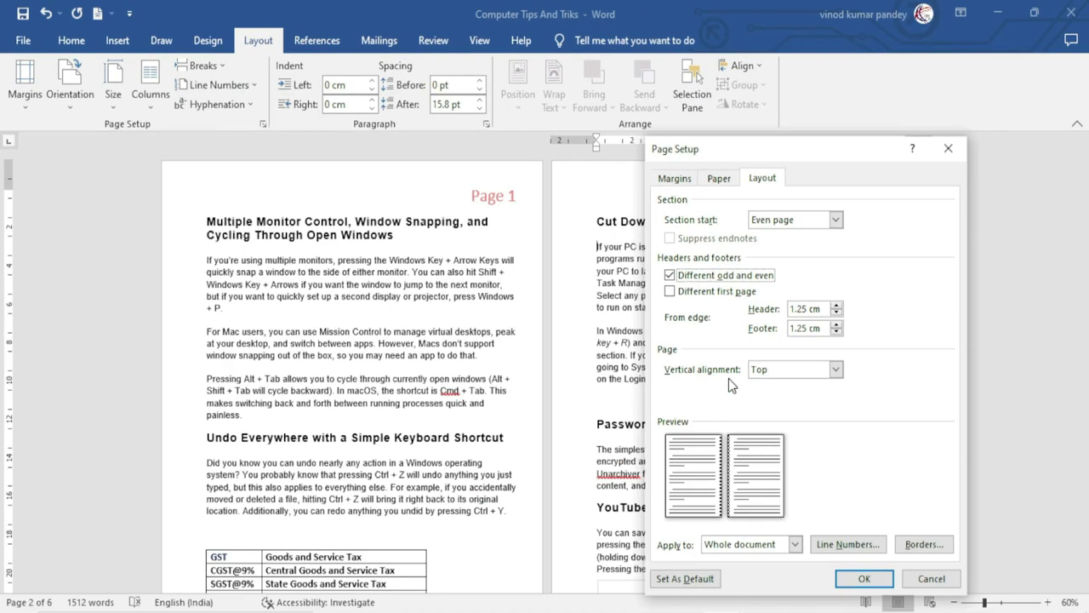
click(865, 579)
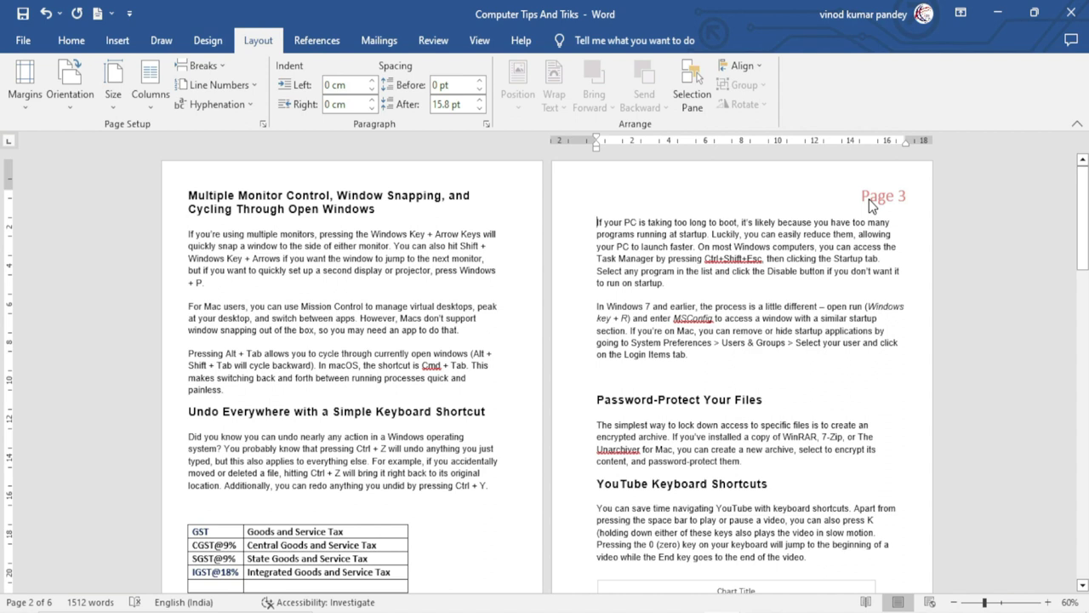
Check Page Setup without changes, then scroll through the pages.
click(263, 124)
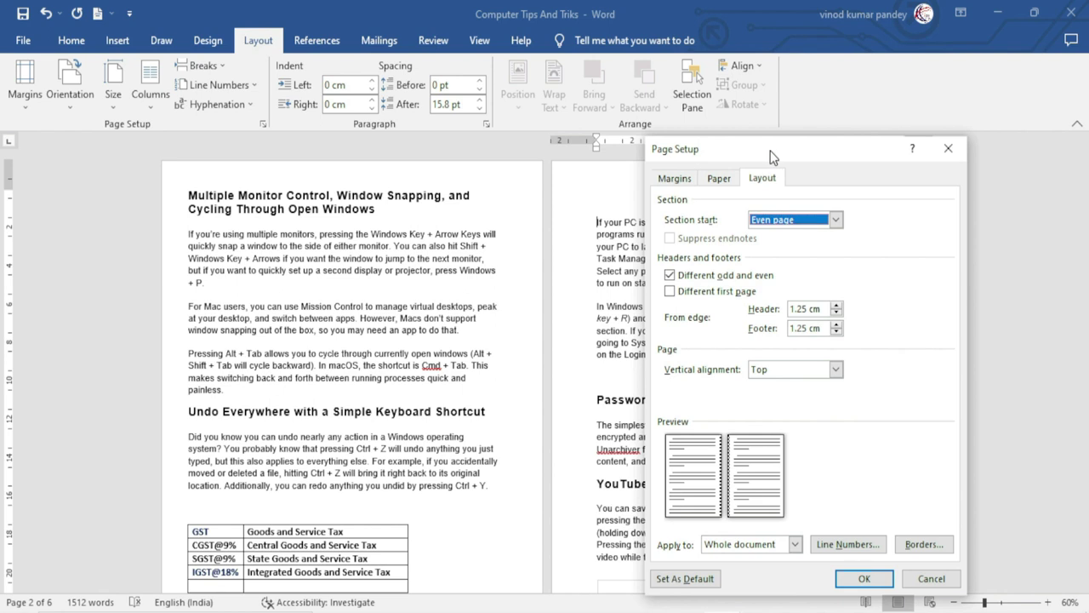
drag(770, 151, 634, 347)
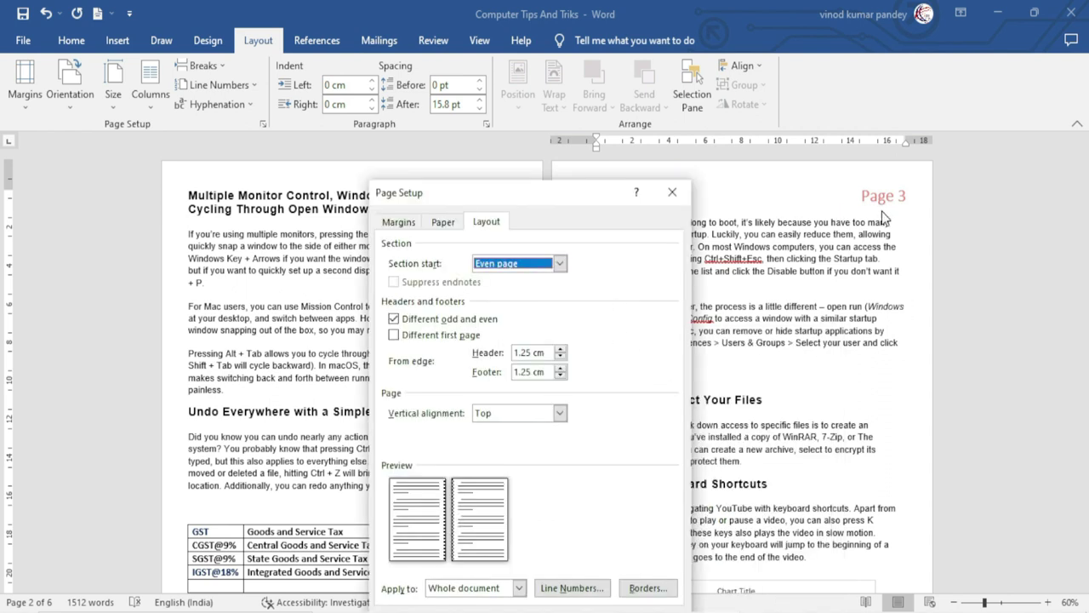
click(672, 192)
drag(1083, 220, 1079, 322)
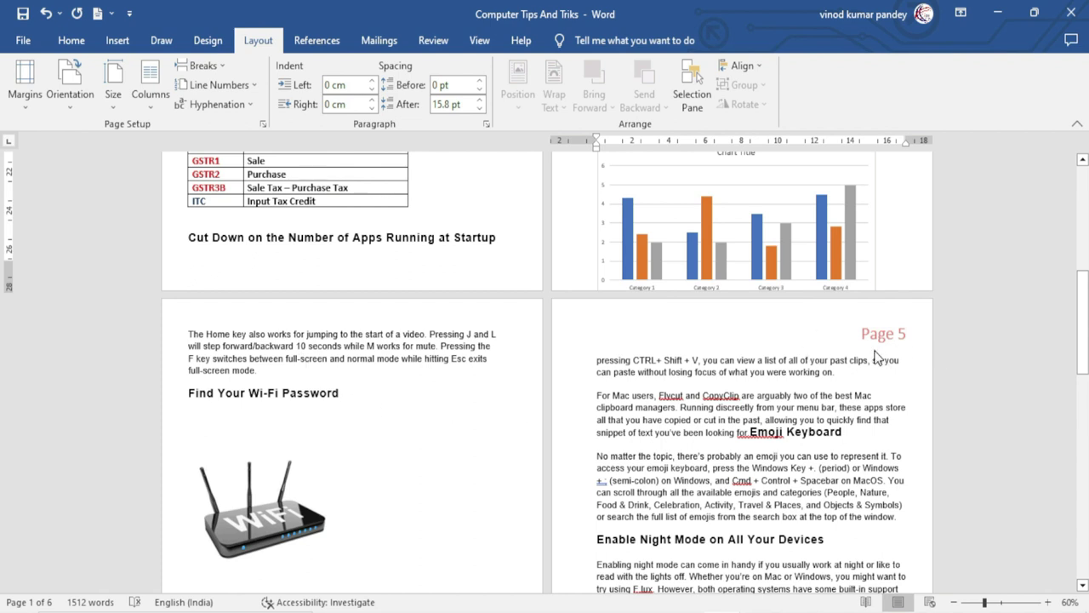
drag(1087, 322, 1087, 467)
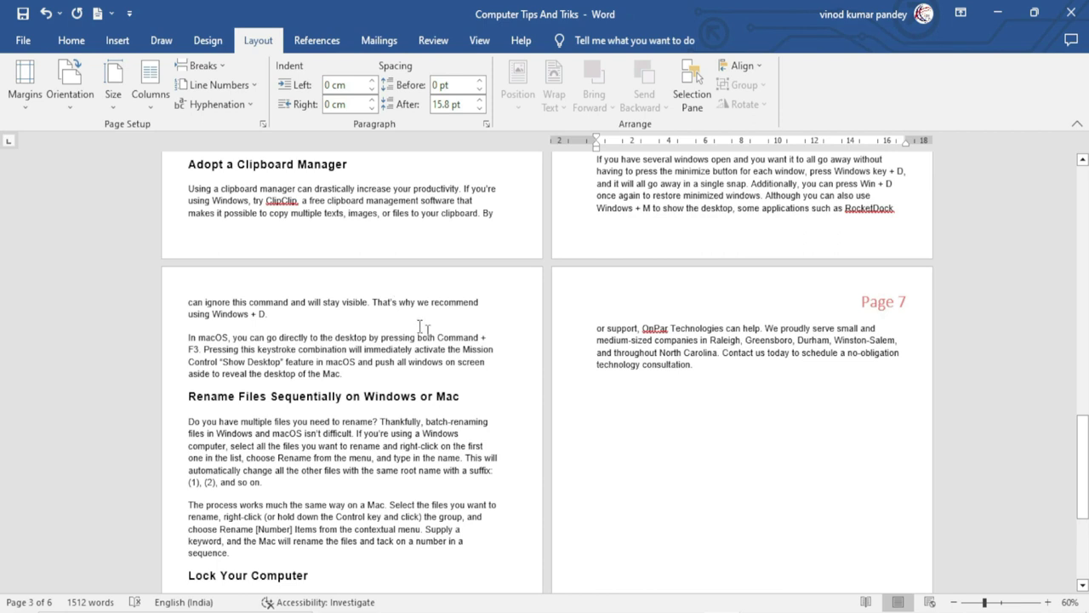
drag(1084, 469, 1086, 196)
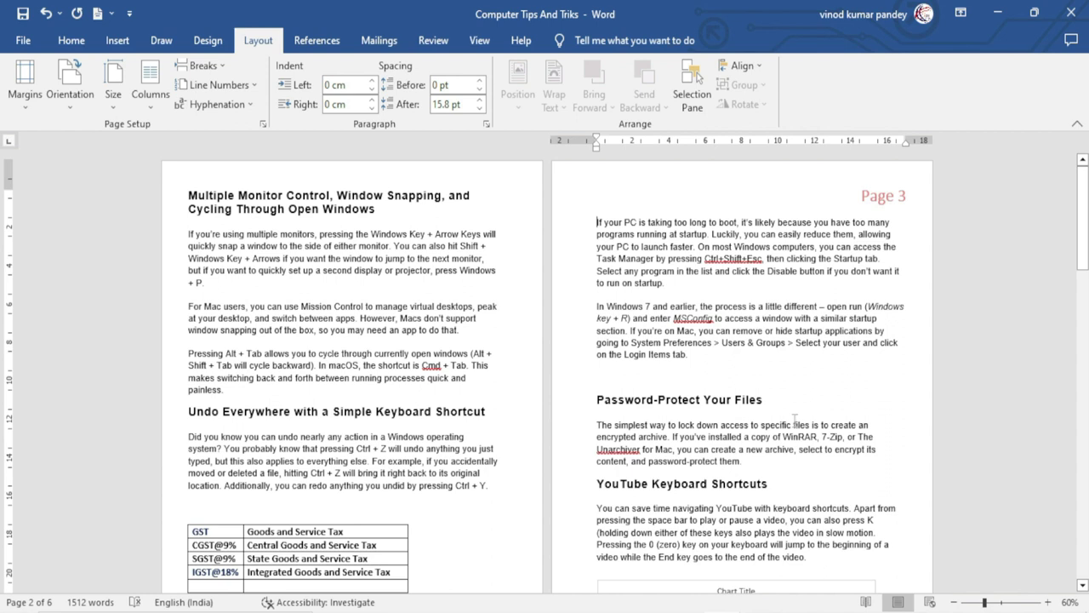
Change the section start back to Odd page in Page Setup.
click(263, 123)
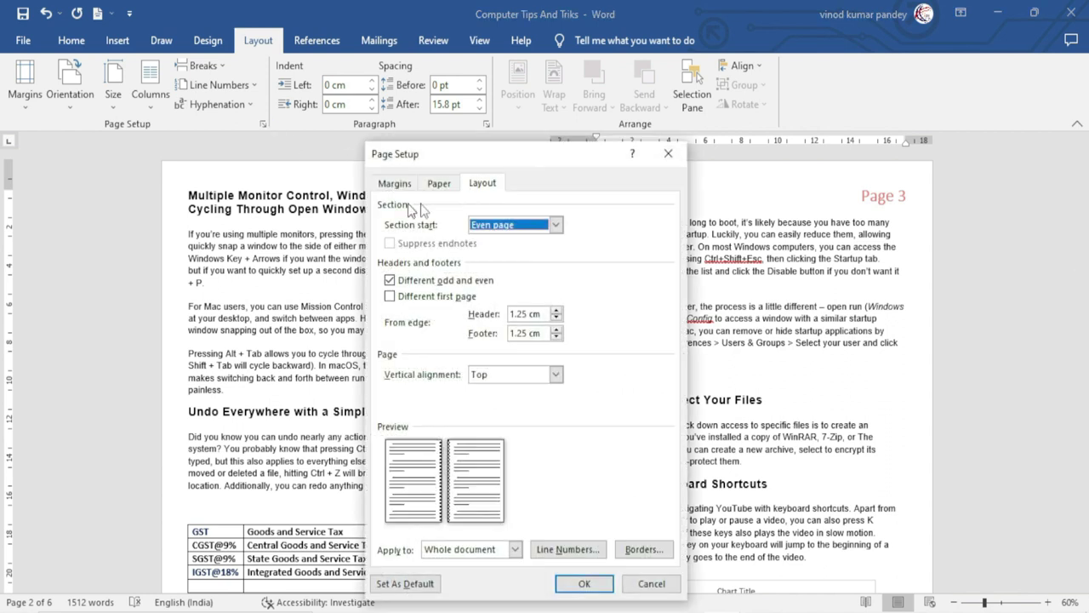
drag(492, 165, 577, 169)
click(640, 228)
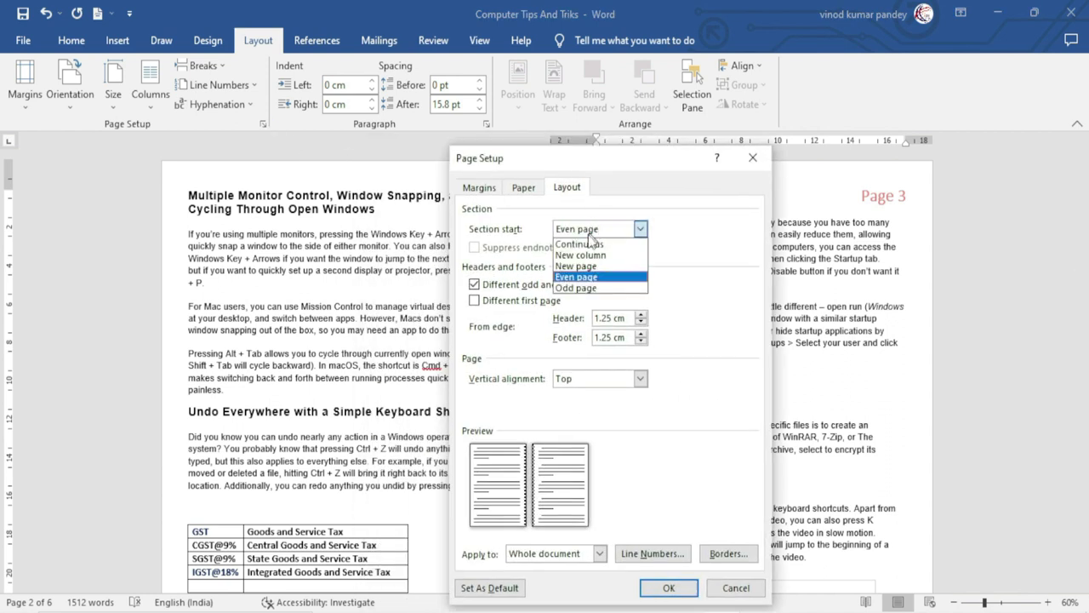
click(576, 288)
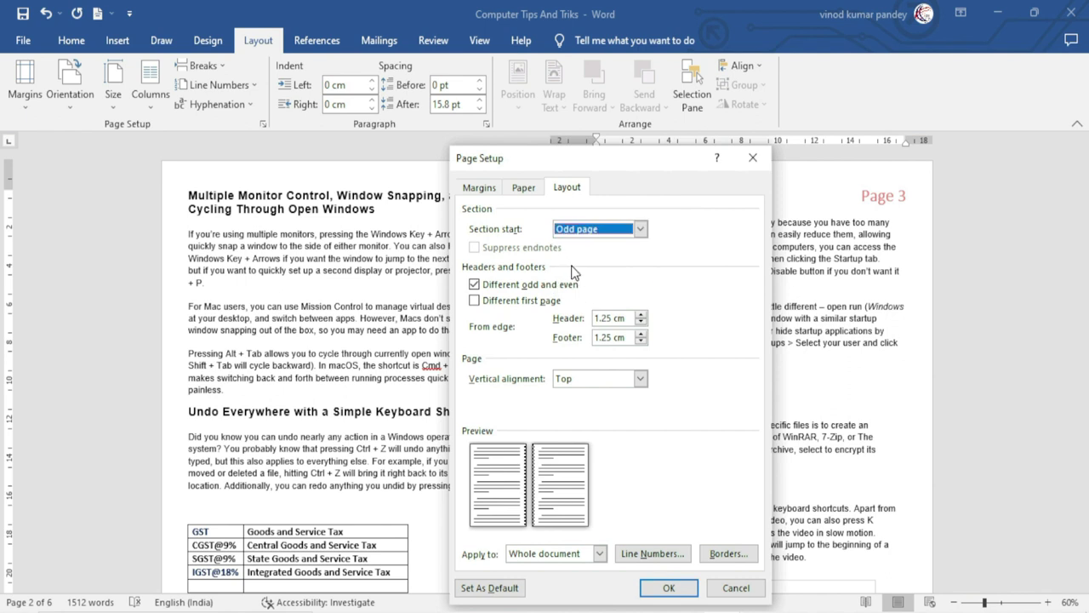
click(660, 587)
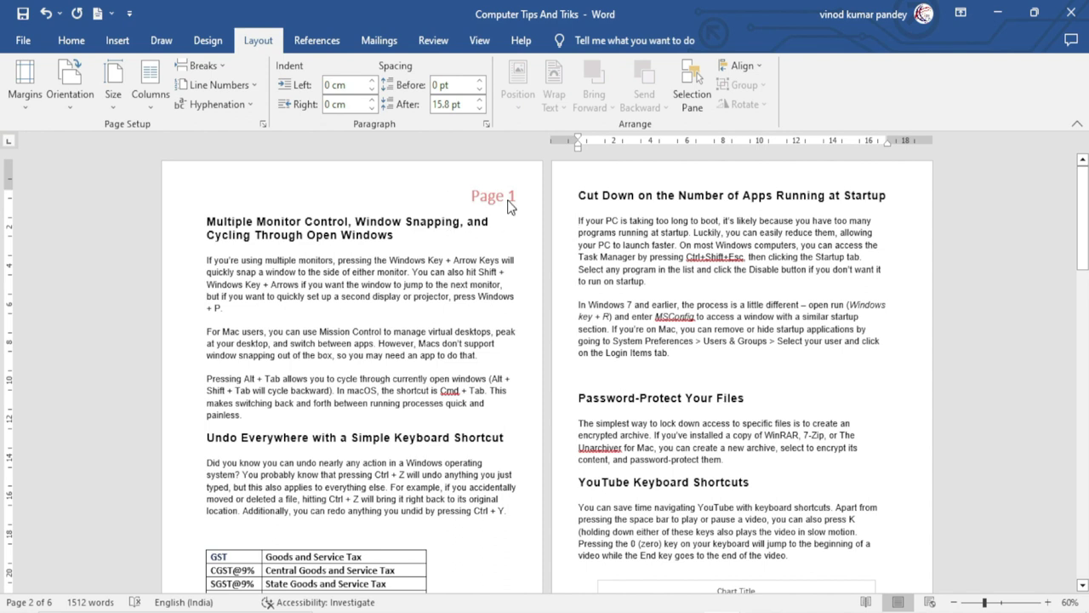
Scroll through the document to review the page headers.
scroll(576, 432, down, 3)
scroll(575, 433, down, 3)
scroll(576, 433, down, 1)
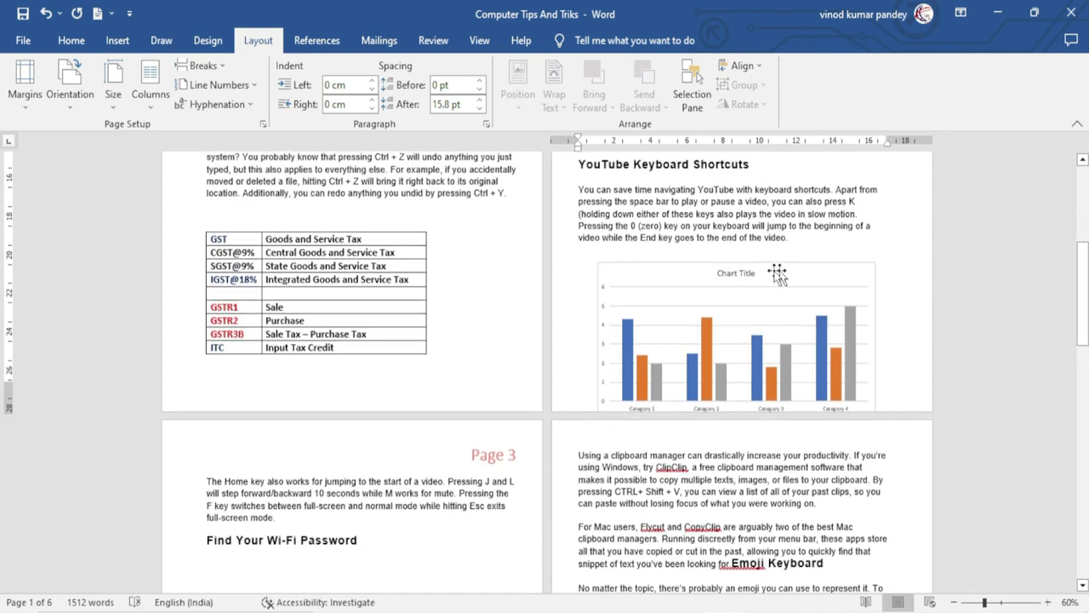
scroll(509, 465, down, 1)
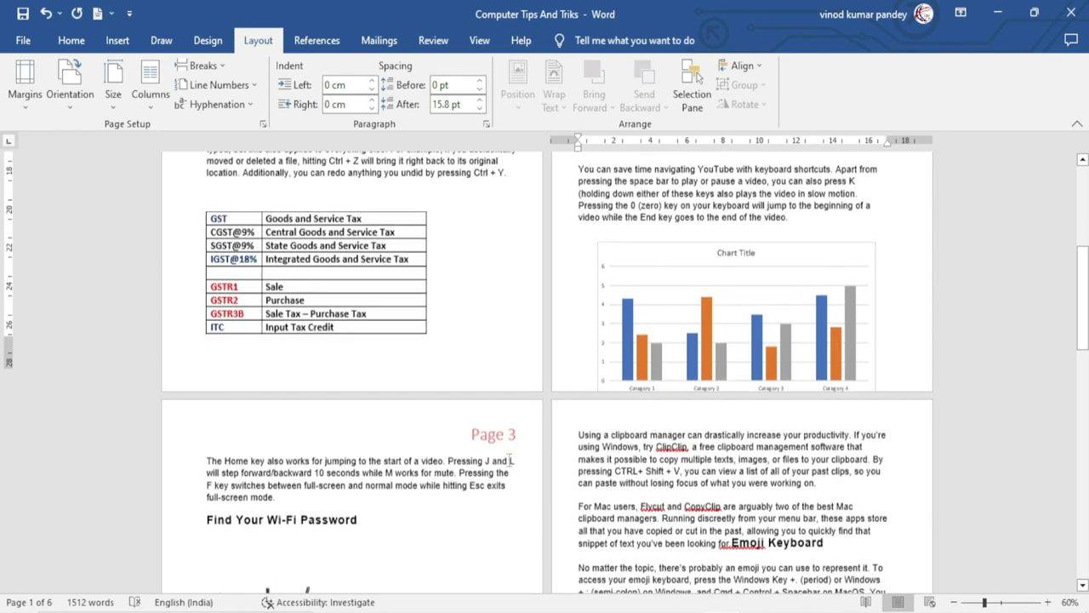
scroll(809, 388, down, 2)
scroll(766, 396, down, 2)
scroll(681, 404, down, 1)
scroll(598, 417, down, 2)
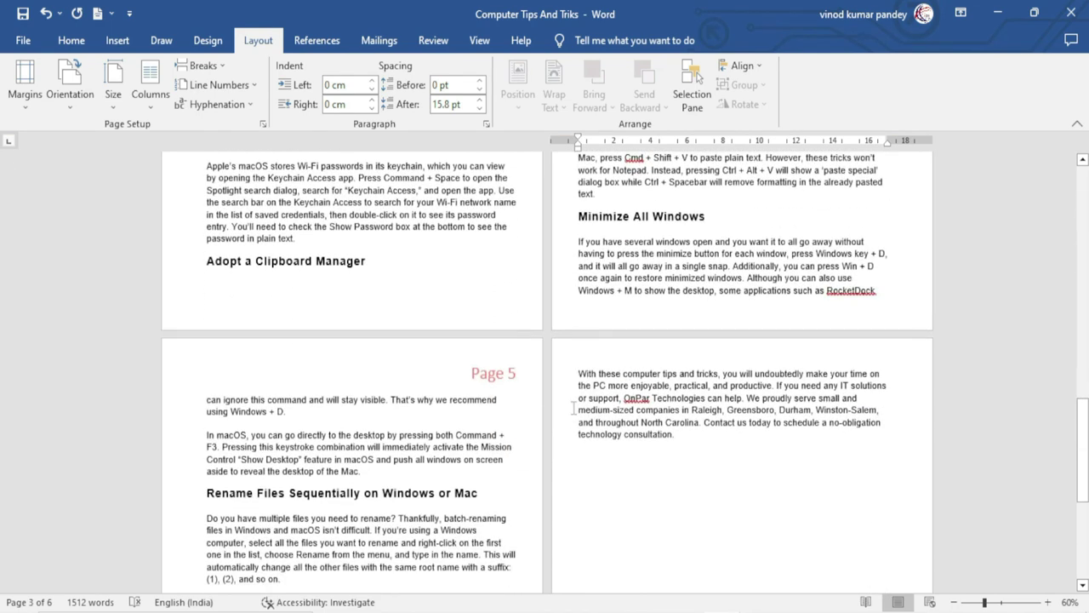
scroll(575, 410, up, 3)
scroll(575, 409, up, 2)
scroll(574, 409, up, 3)
scroll(575, 410, up, 3)
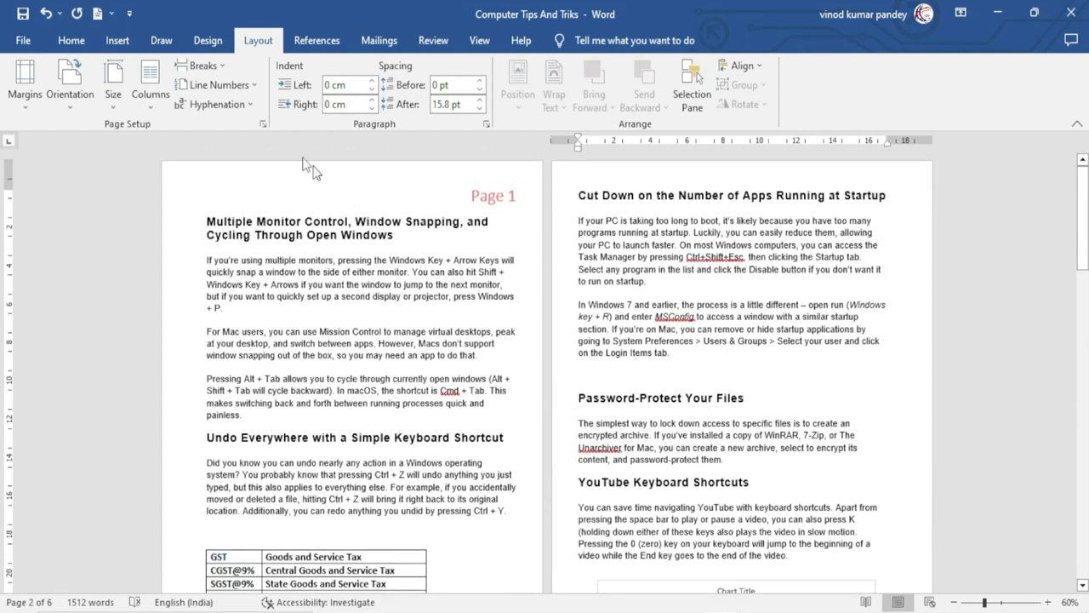
Uncheck Different odd and even and check Different first page in Page Setup.
click(263, 125)
drag(644, 160, 715, 89)
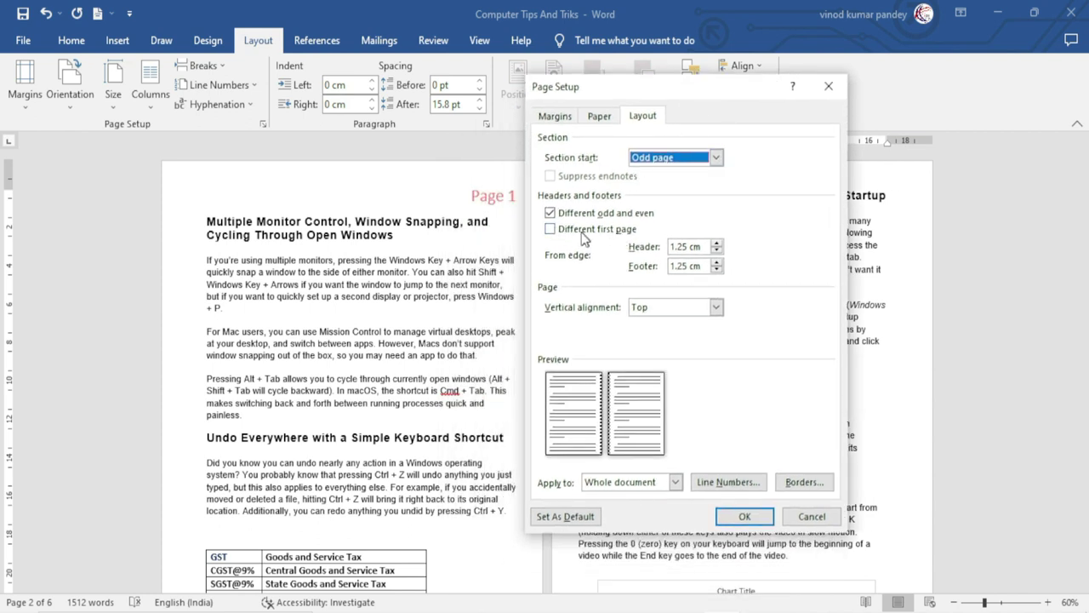
click(550, 217)
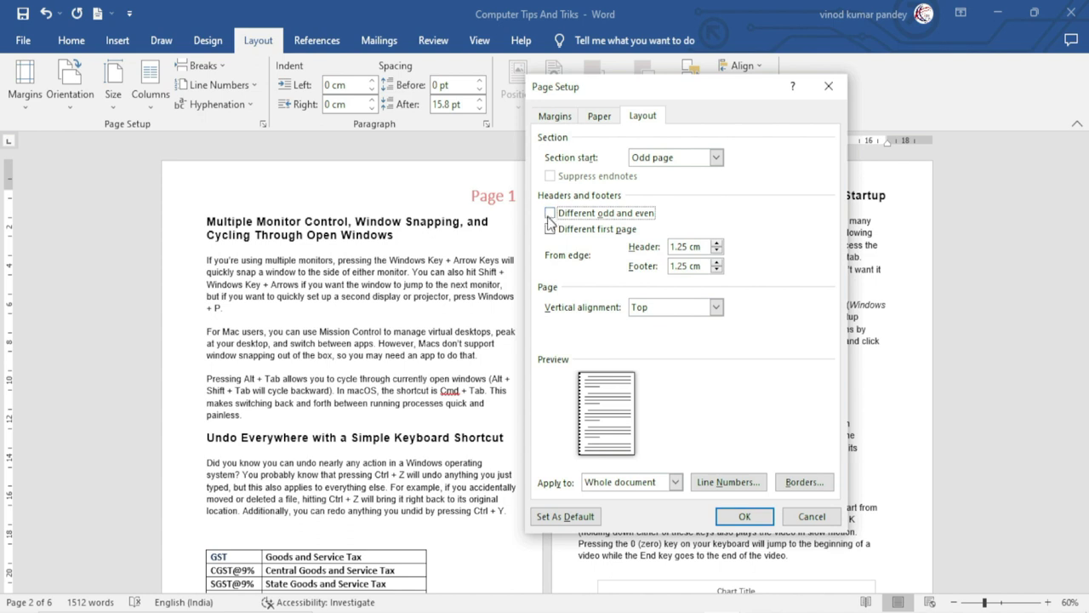
click(550, 229)
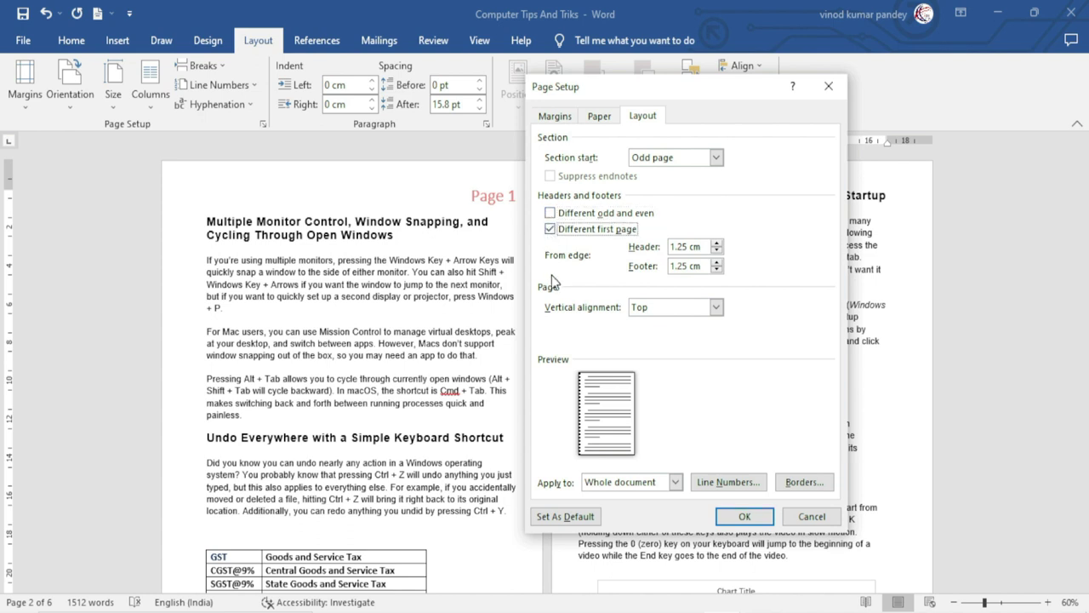
click(737, 517)
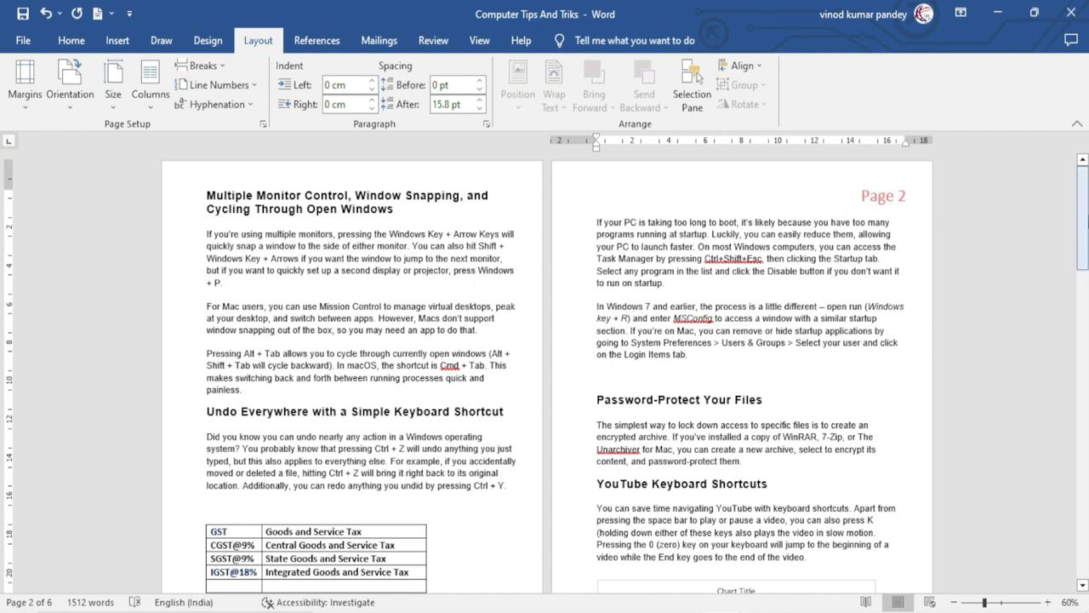
Inspect the headers in header editing mode, then return to the body text.
drag(1085, 223, 1086, 356)
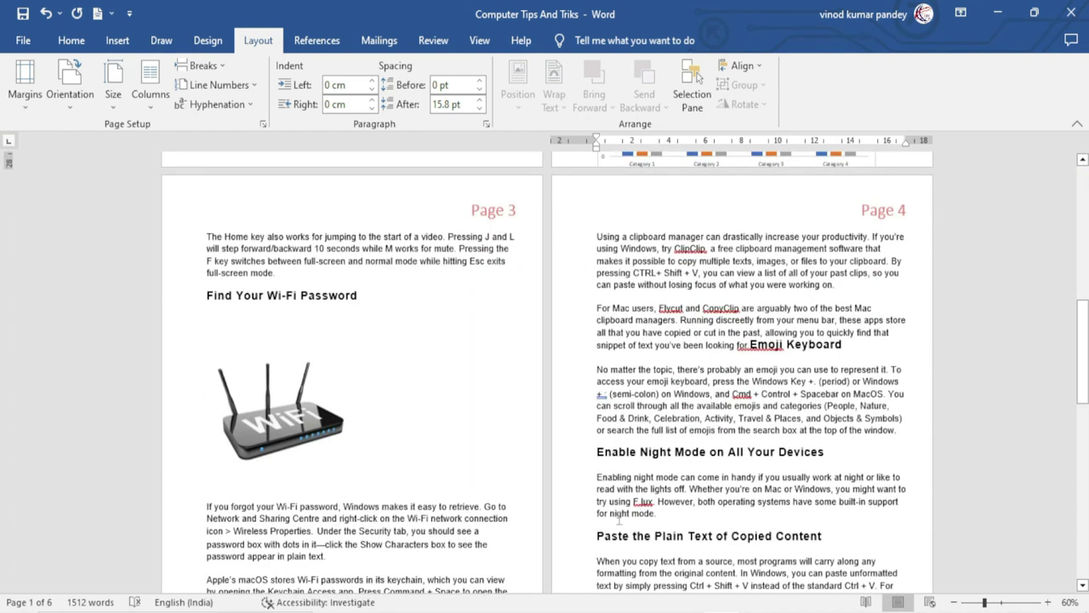
mouse_move(1086, 351)
mouse_down()
mouse_move(1086, 468)
mouse_move(1086, 213)
mouse_up()
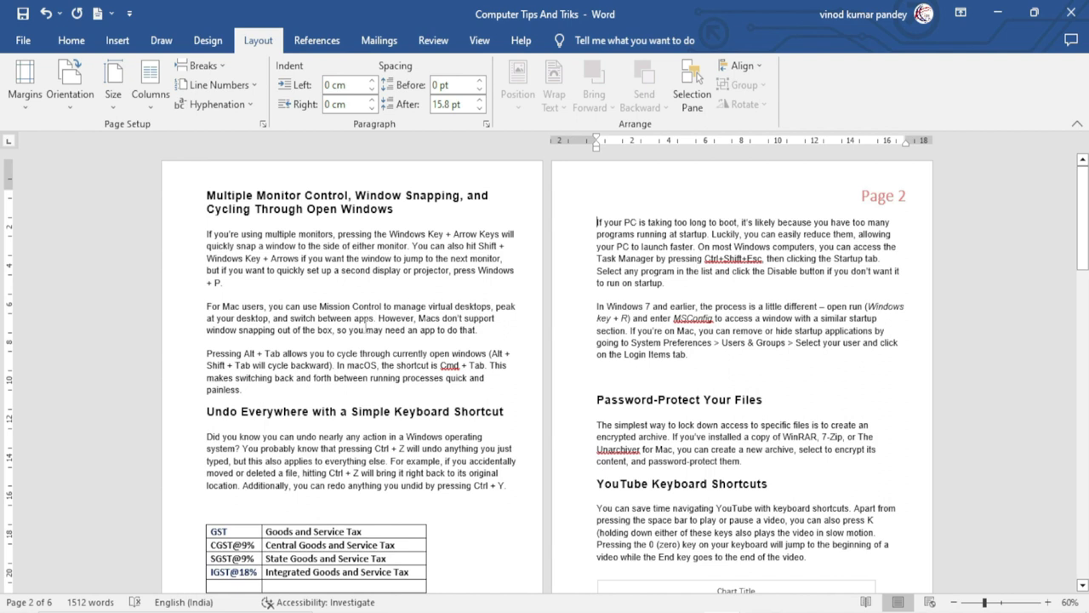
double_click(731, 186)
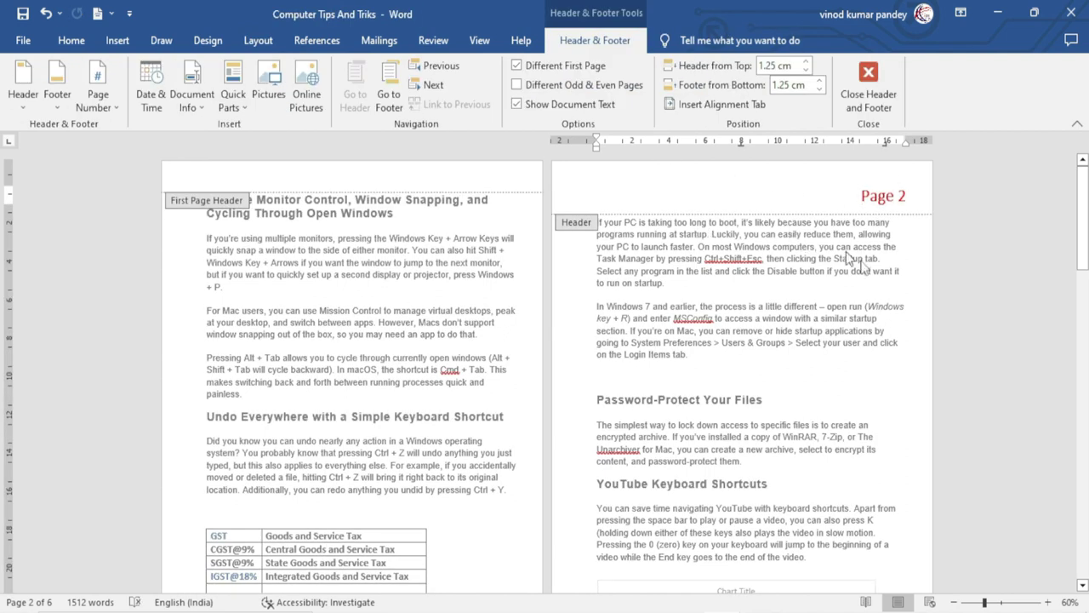
double_click(673, 383)
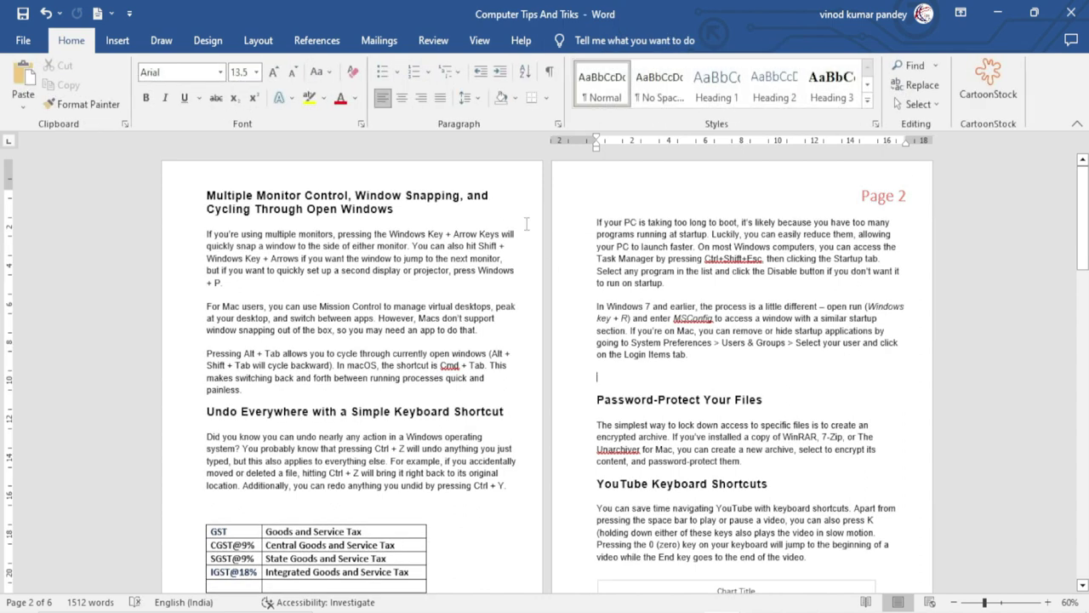
Reopen Page Setup from the Layout tab and close it without changes.
click(266, 42)
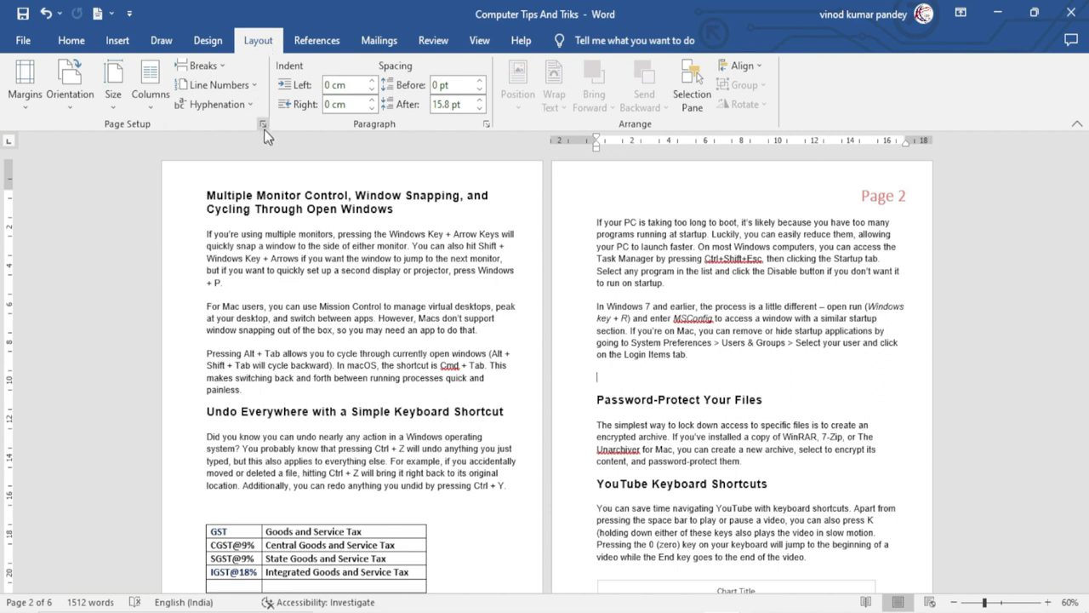
click(263, 124)
drag(662, 100, 605, 166)
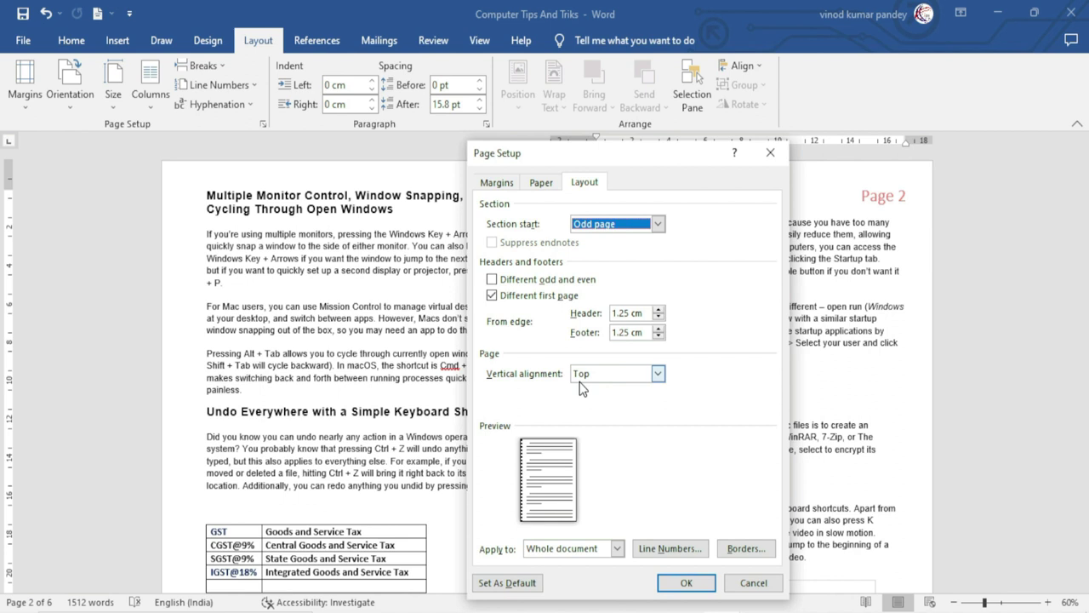
key(Escape)
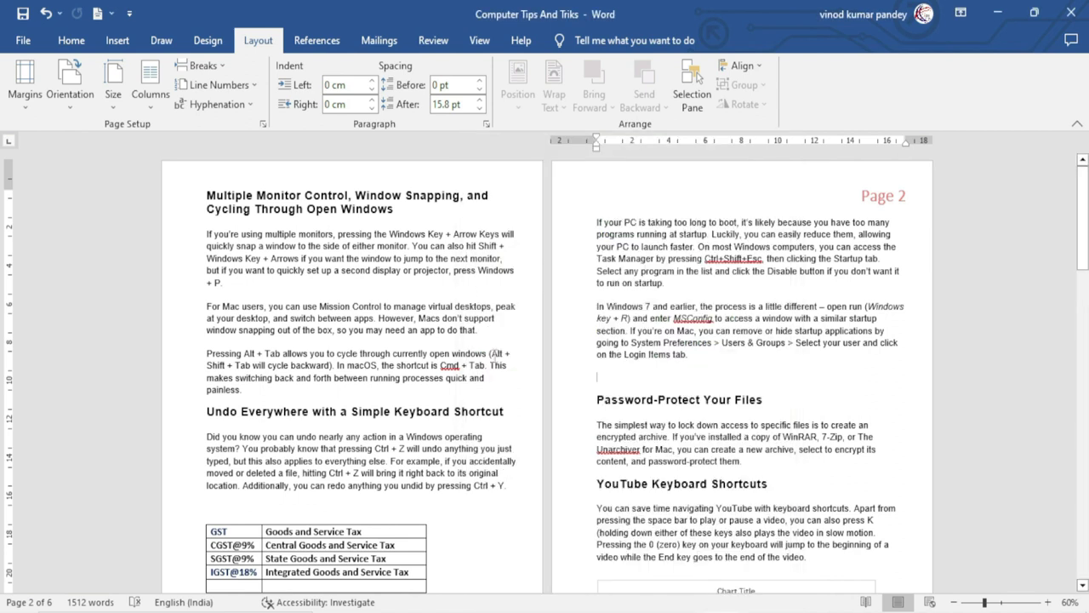
Create a new document and insert three sample paragraphs with =rand(3).
key(ctrl+n)
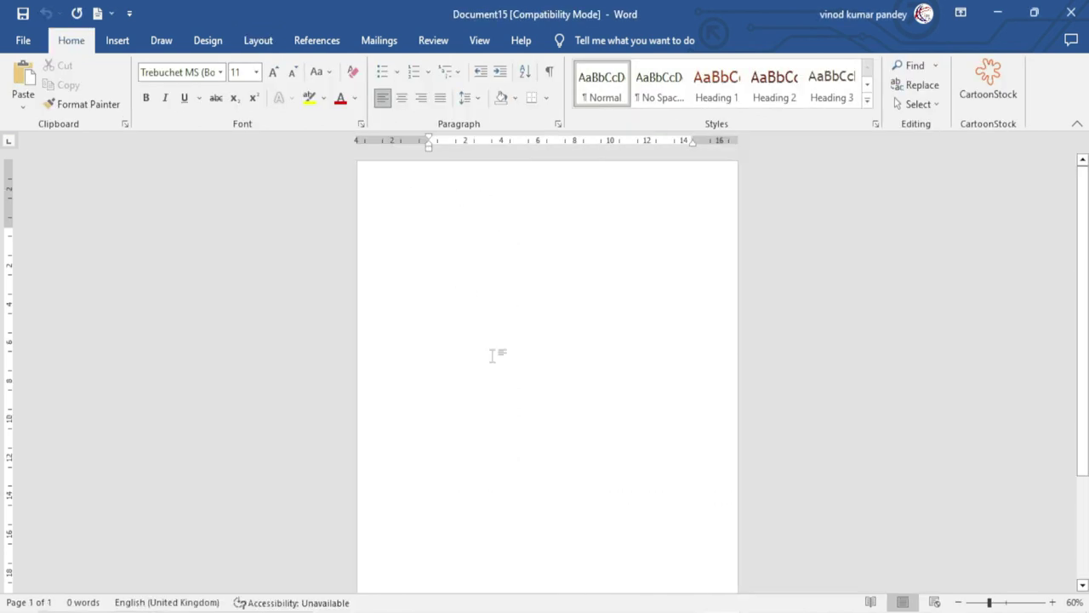
text(=ran)
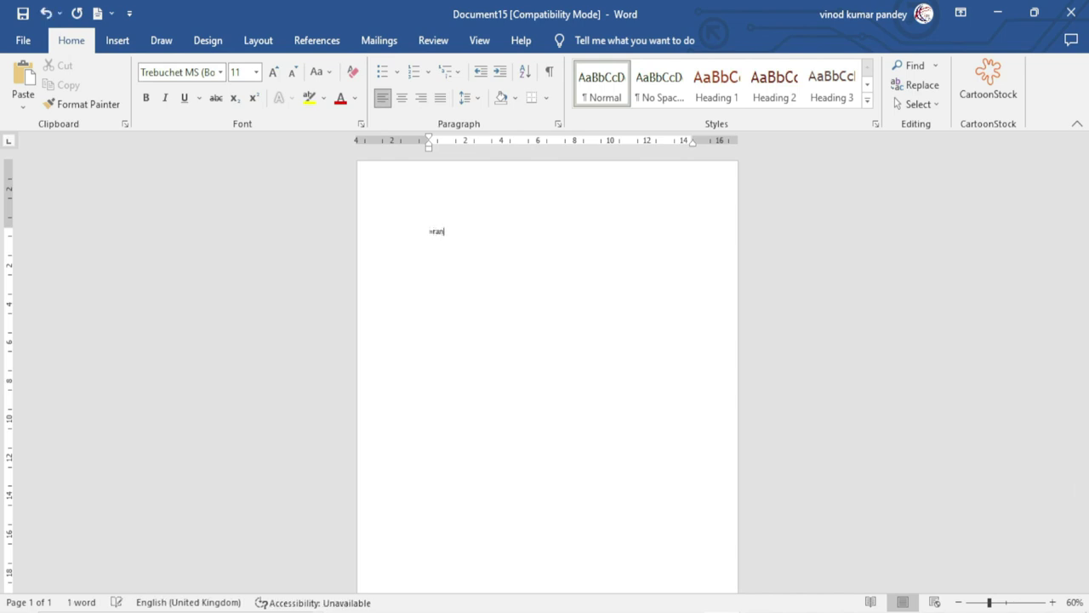
text(d(3)
key(Return)
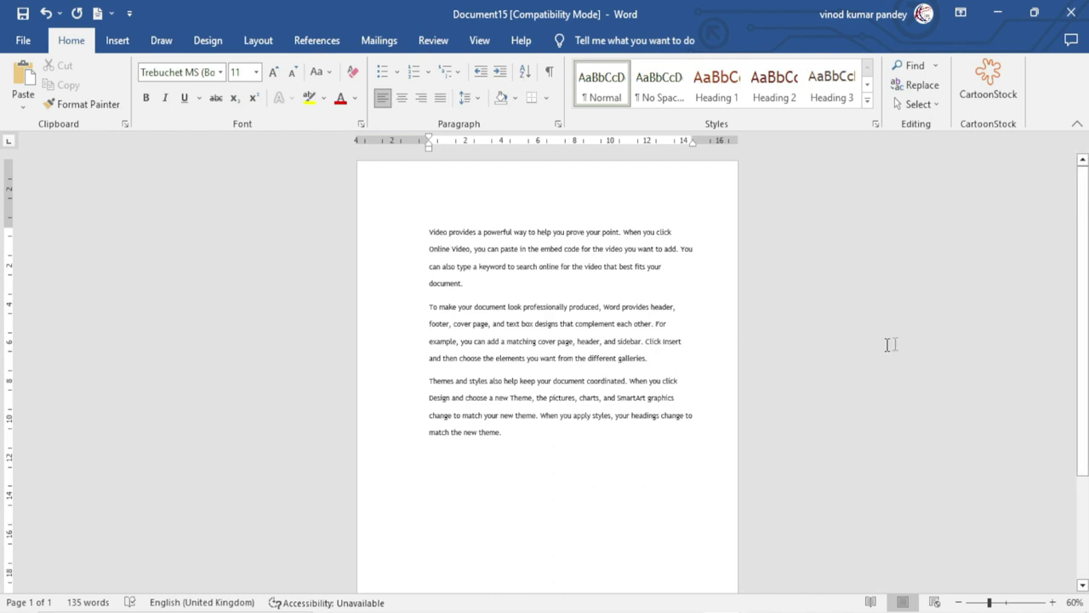
scroll(608, 421, up, 1)
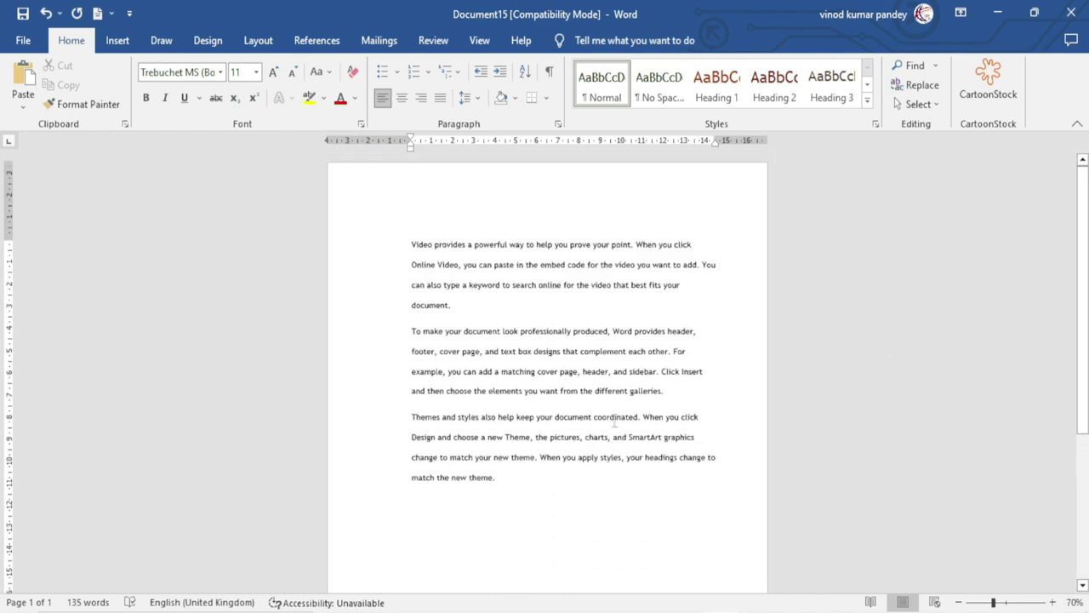
Set the page's vertical alignment to Center in Page Setup.
click(258, 41)
click(263, 124)
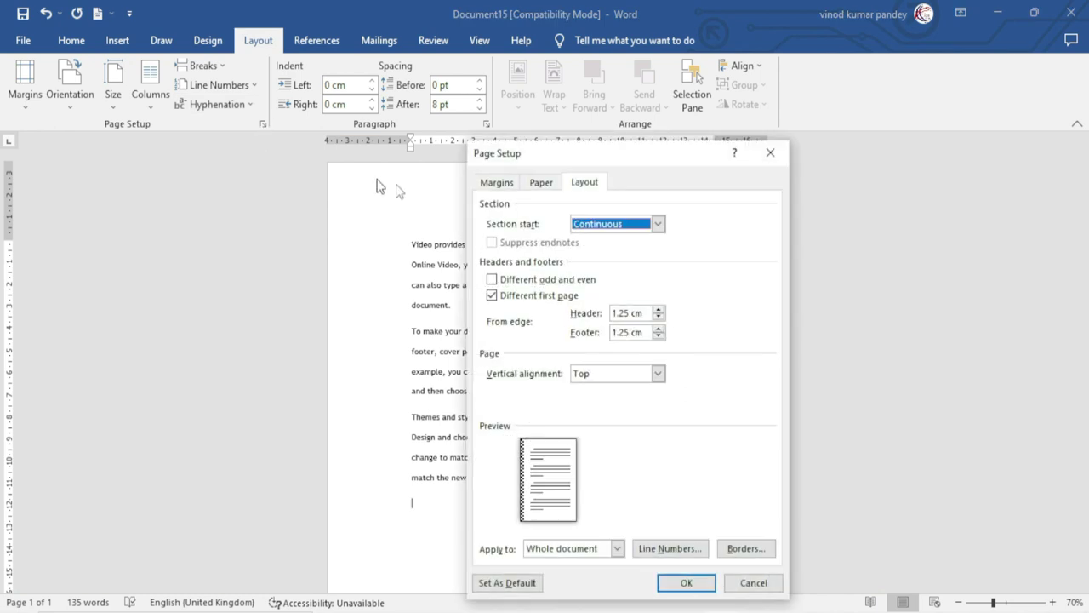
drag(712, 160, 821, 123)
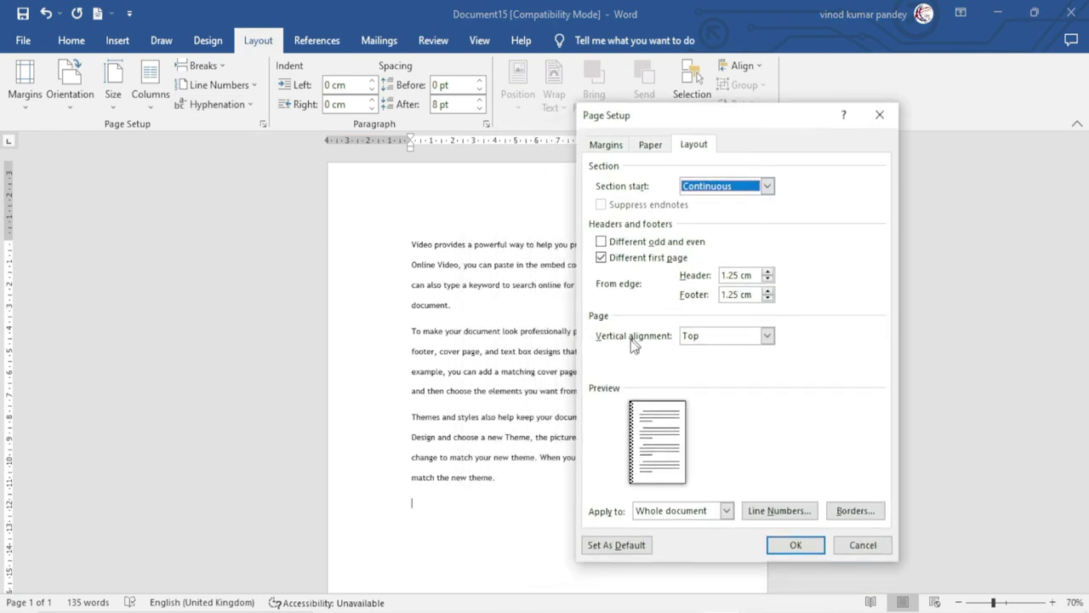
click(715, 341)
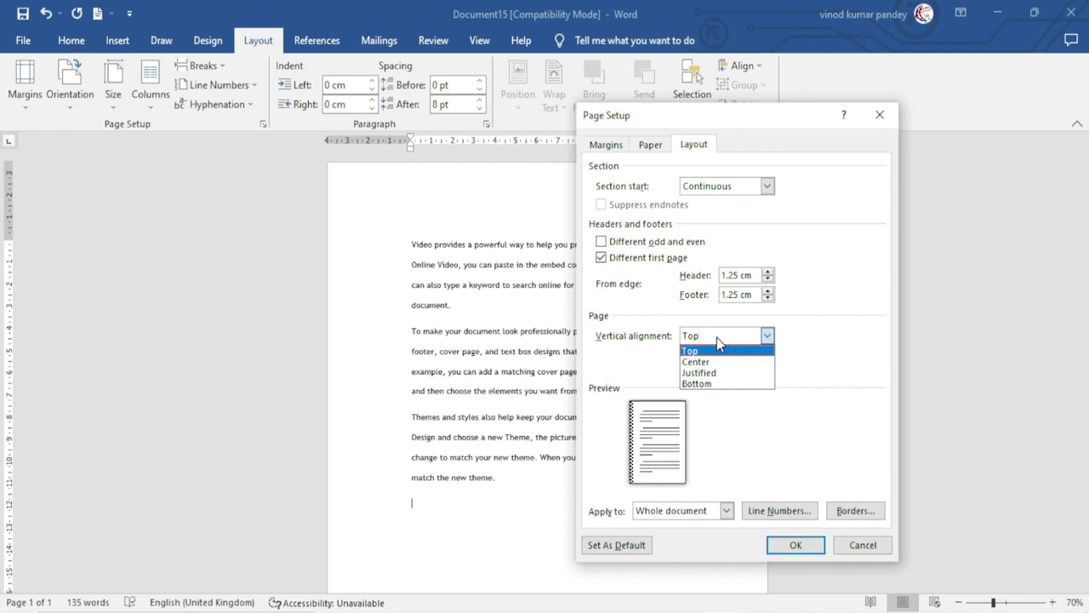
click(710, 362)
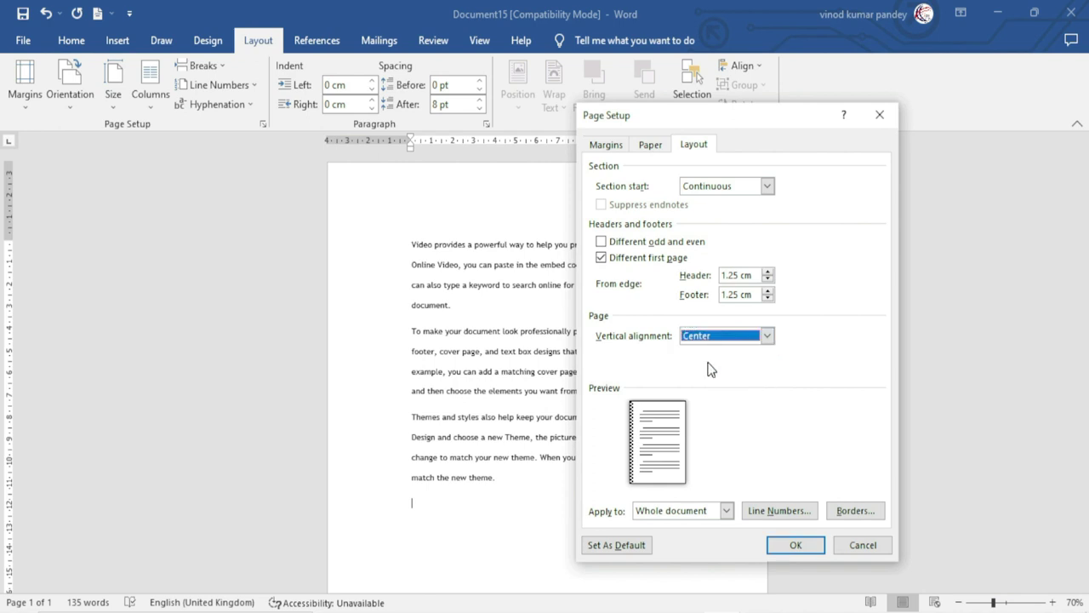
click(794, 547)
Zoom out to view the whole page and place the cursor after the last paragraph.
click(971, 605)
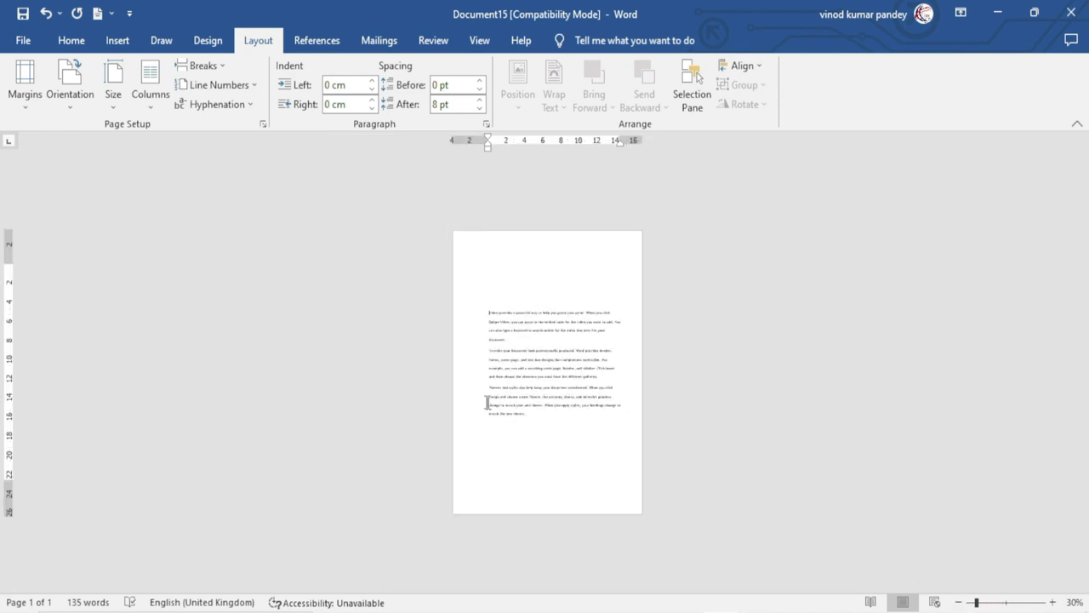
click(498, 301)
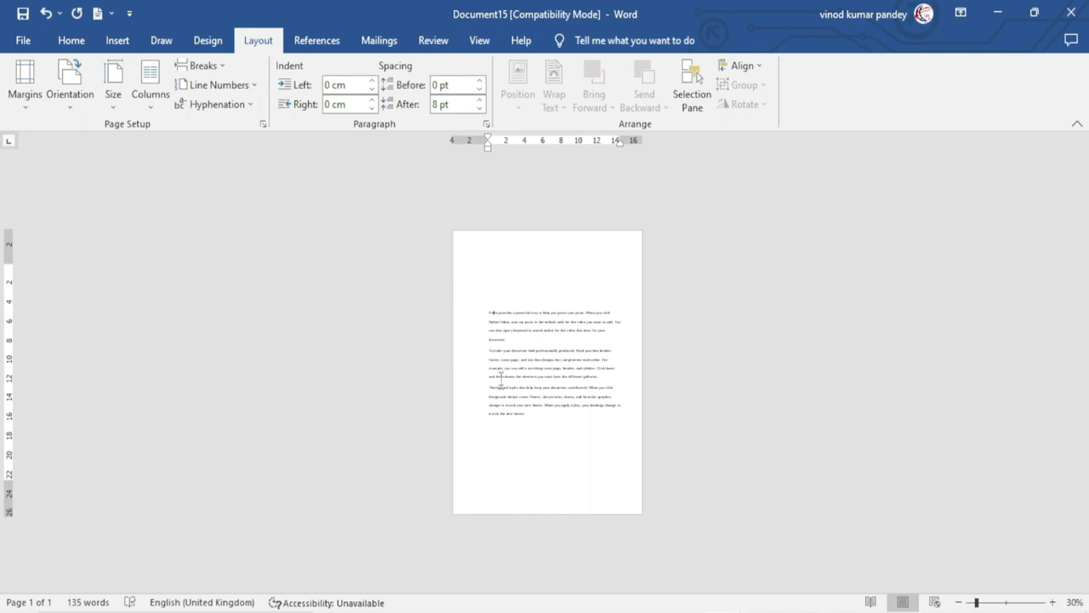
click(546, 413)
Set the page's vertical alignment to Justified in Page Setup.
click(263, 123)
click(730, 332)
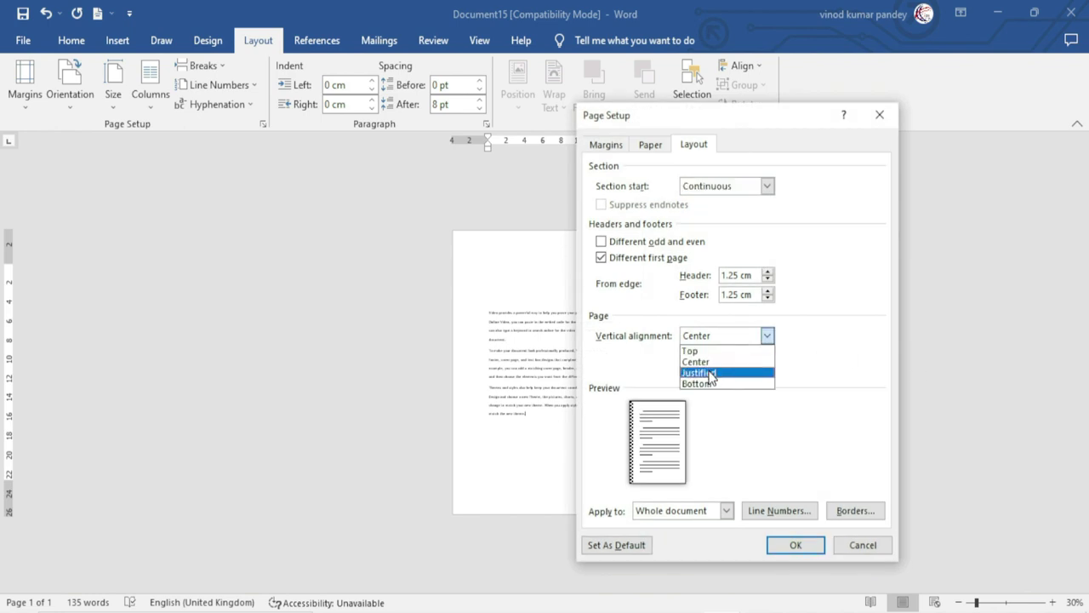
click(709, 369)
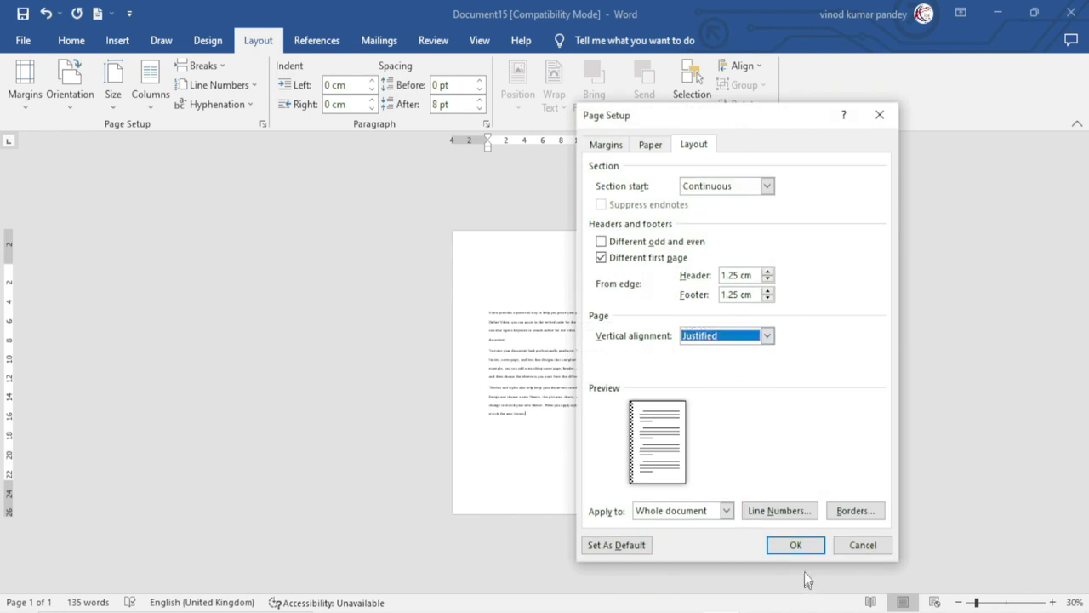
click(796, 545)
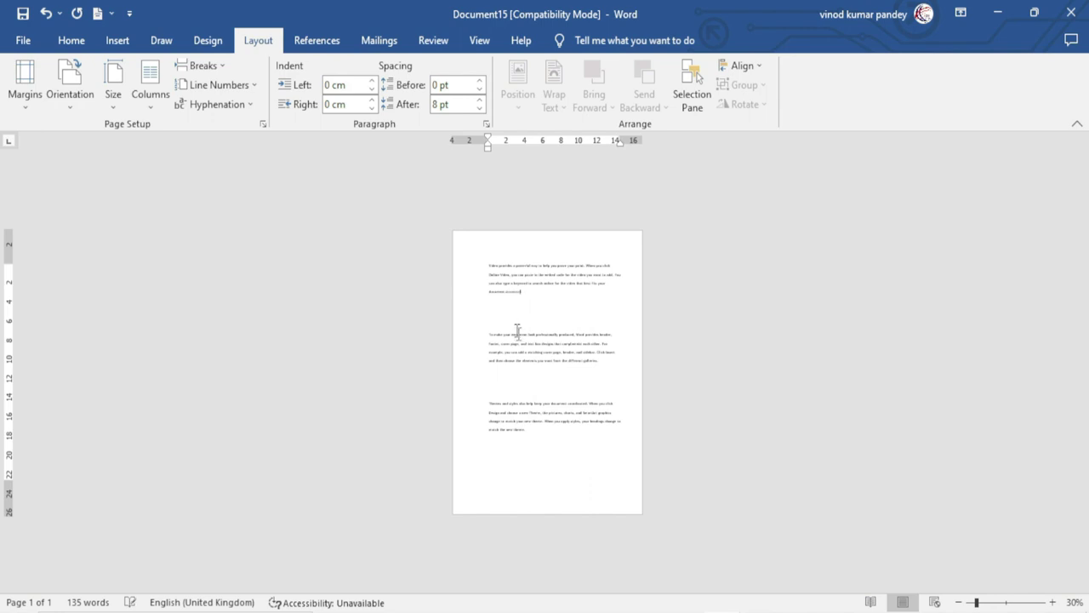
Type 'sd sd' on the bottom line and zoom in to 50%.
click(494, 482)
text(sd sd)
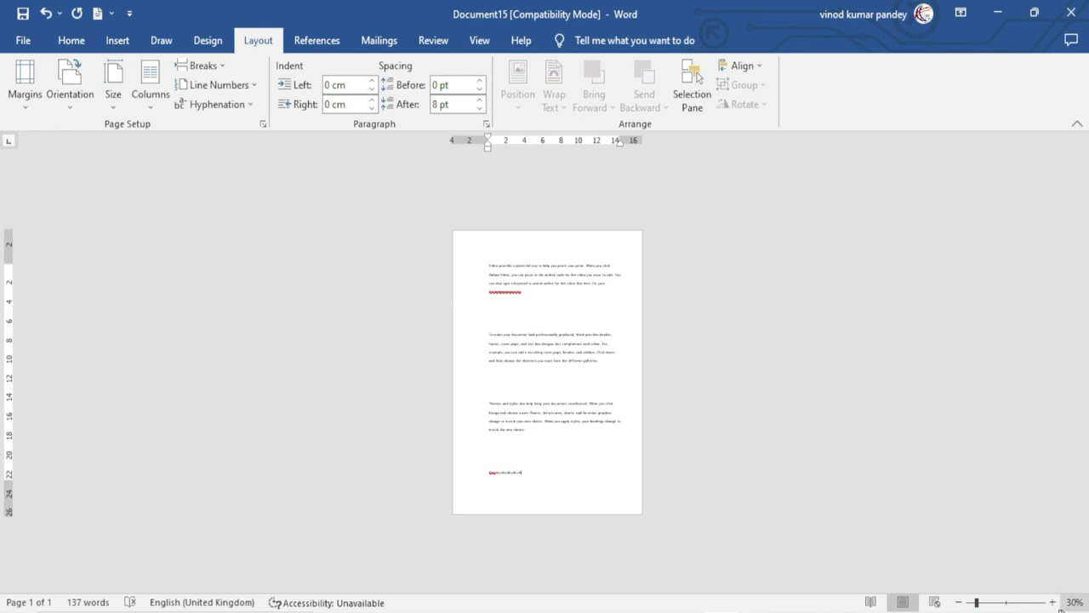
click(1053, 602)
click(1053, 602)
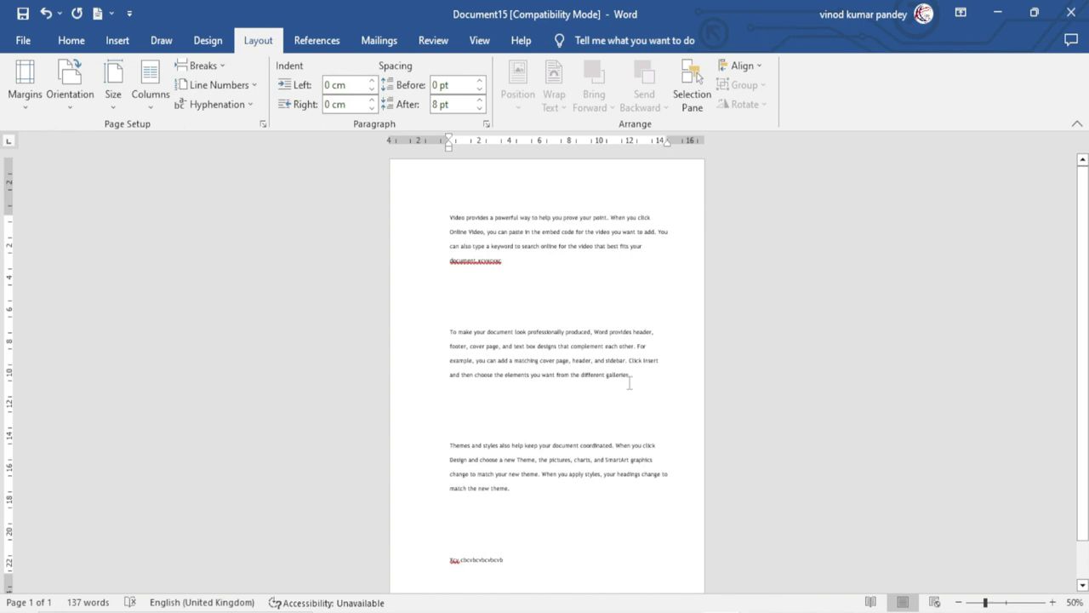
Select all the text, apply Justify alignment, then deselect.
key(ctrl+a)
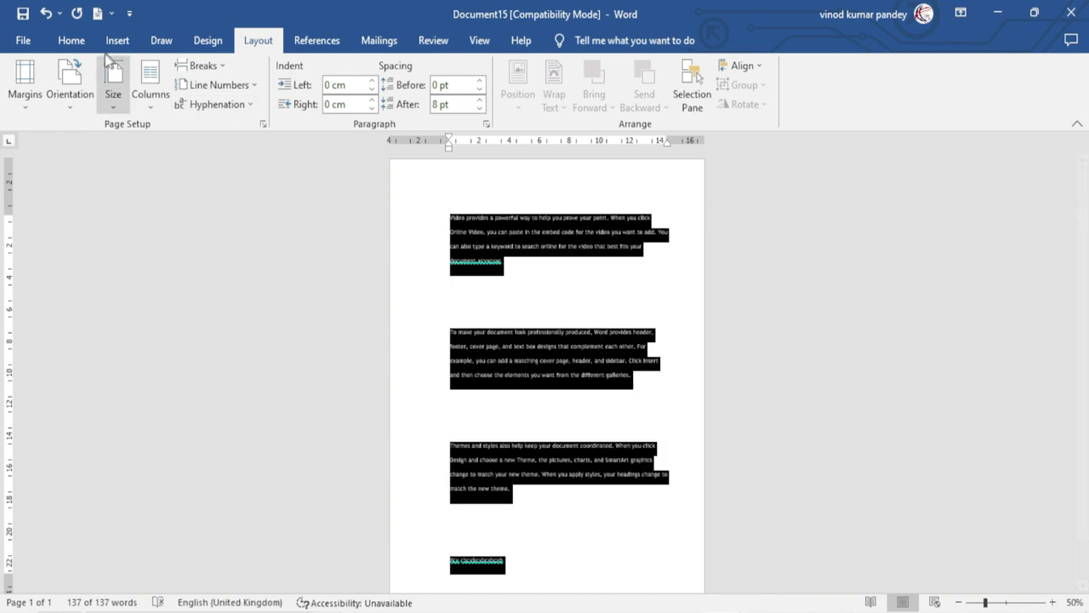
click(71, 41)
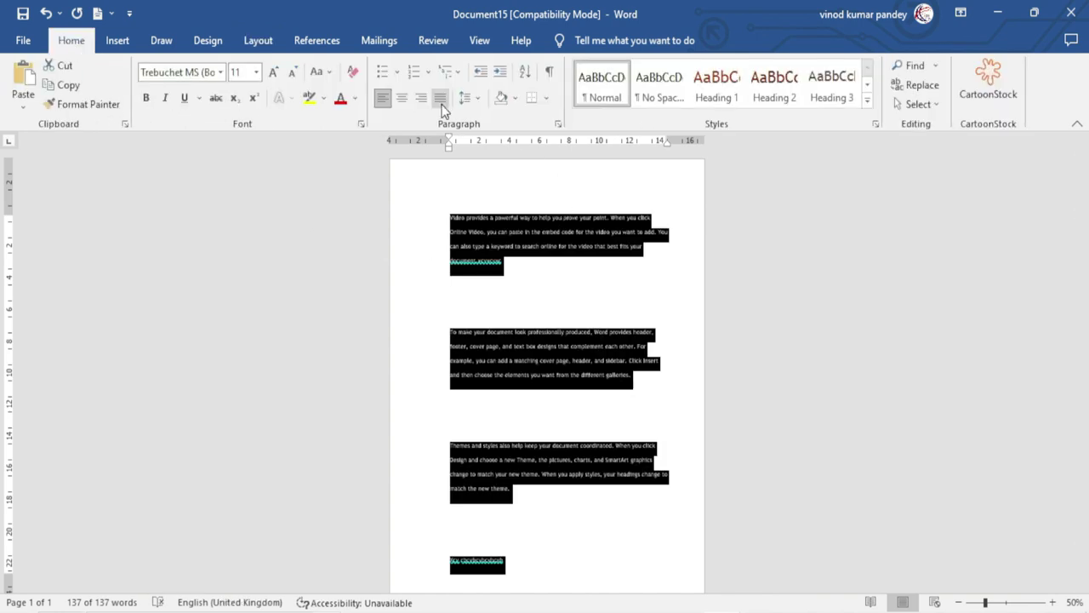
click(442, 100)
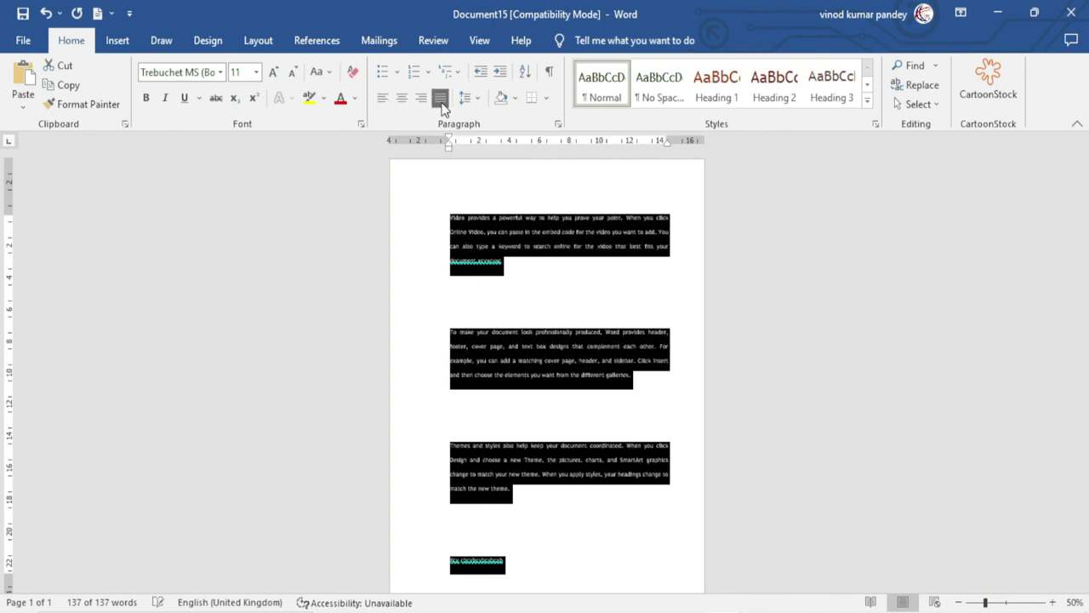
click(450, 197)
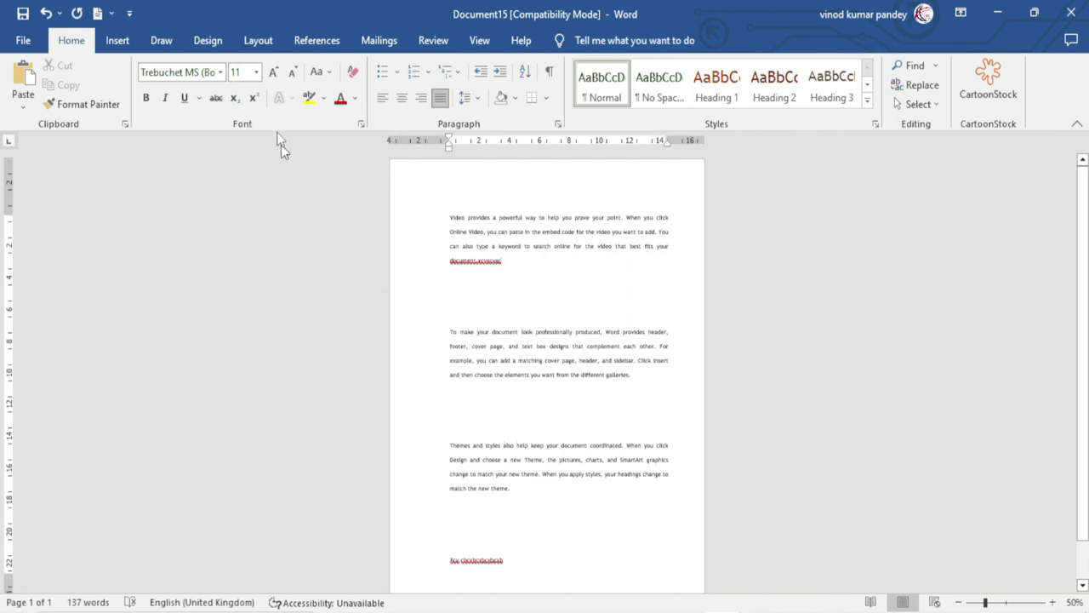
Set the page's vertical alignment to Bottom in Page Setup.
click(258, 40)
click(263, 124)
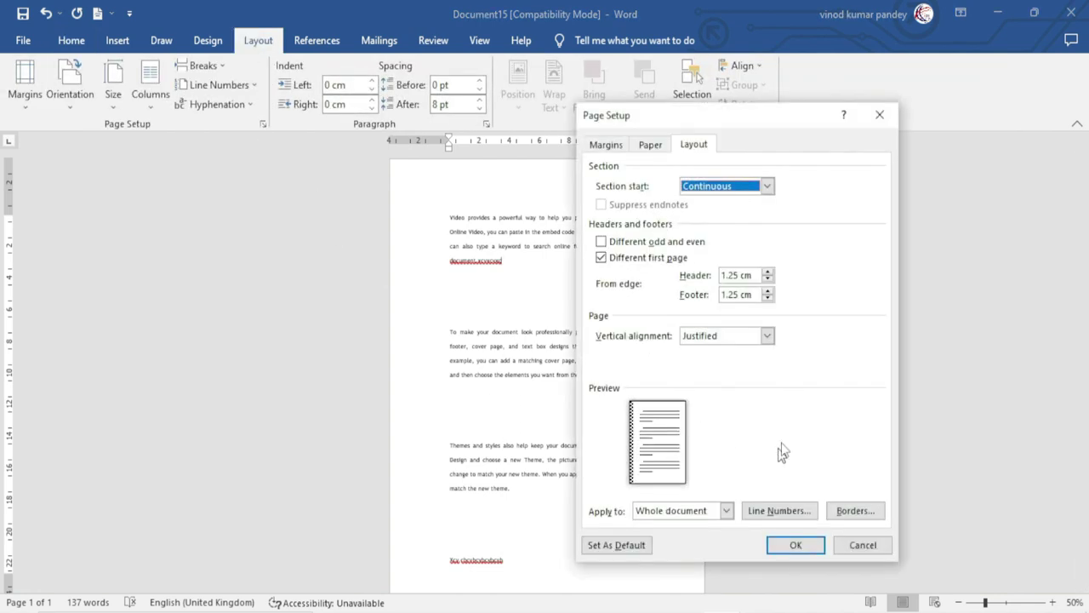
click(748, 337)
click(730, 385)
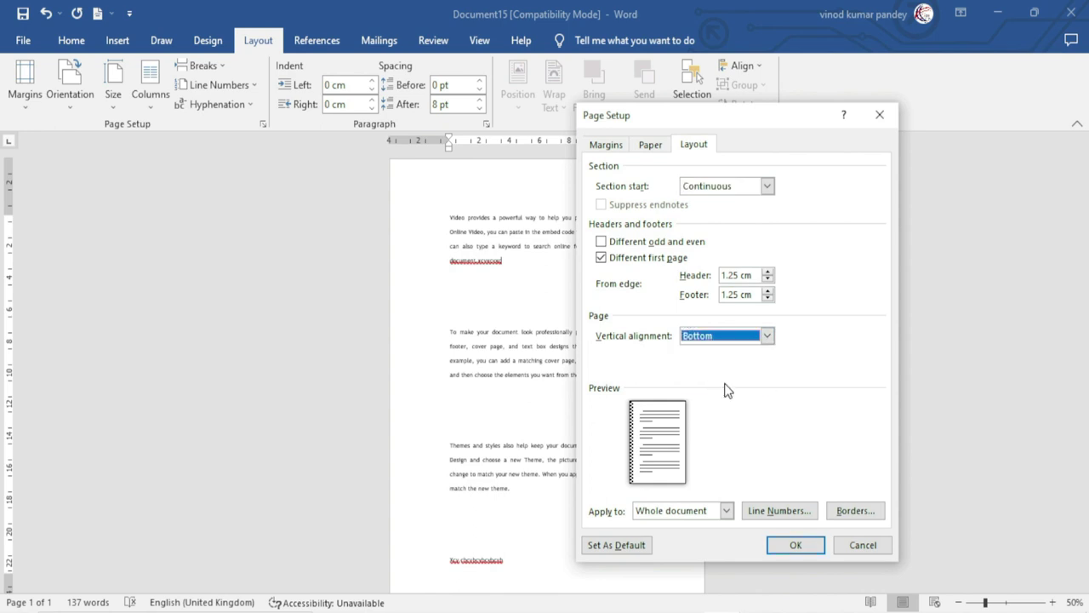
click(794, 549)
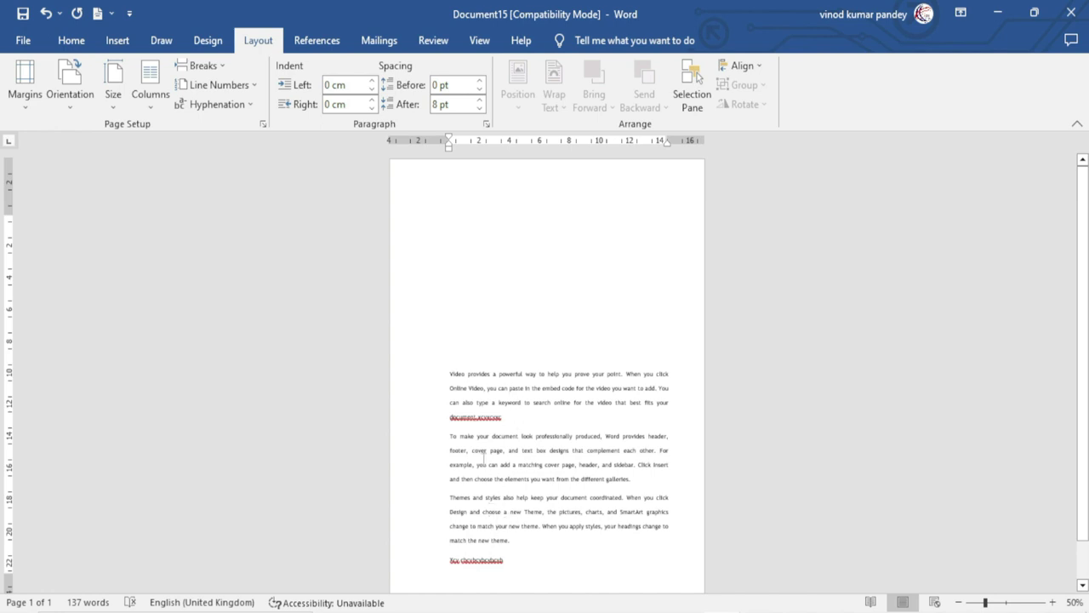
Restore Top vertical alignment, then add a new line 'fgs' below the last paragraph.
click(263, 124)
click(719, 335)
click(713, 352)
click(796, 545)
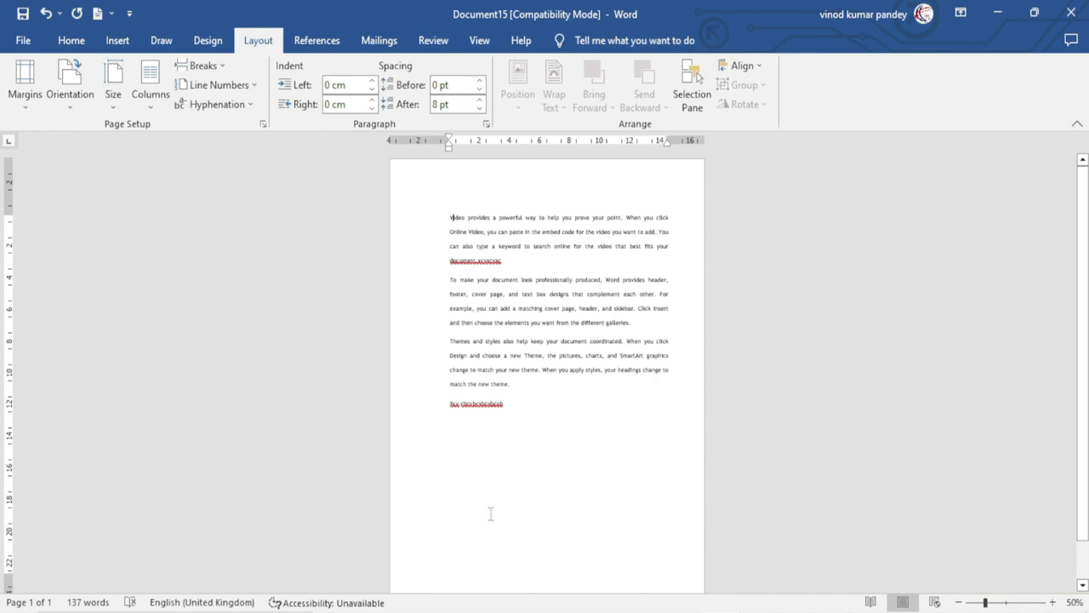
key(Return)
text(fgs)
View Page Setup without changes, then reopen it on the Computer Tips And Triks document.
click(263, 125)
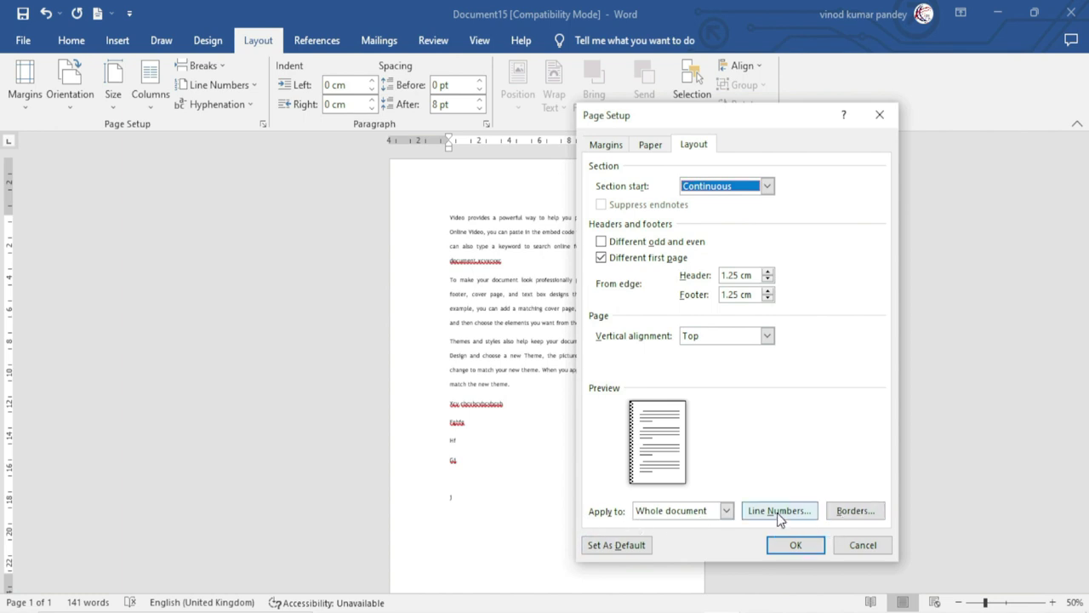
click(862, 548)
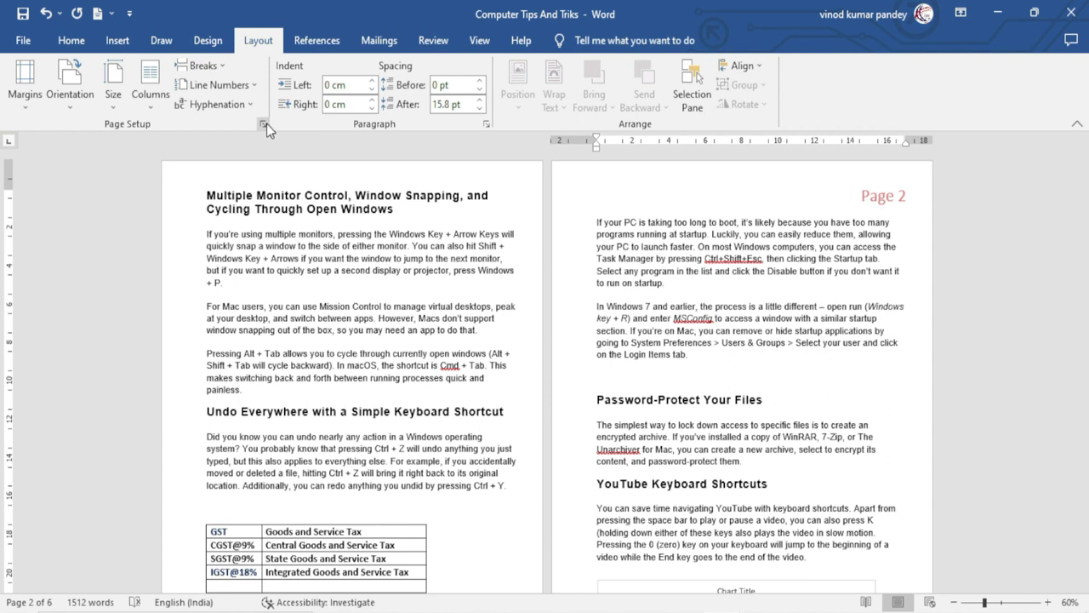
click(263, 123)
Turn on line numbering for the whole document, restarting at 1 on each page.
drag(691, 126, 737, 123)
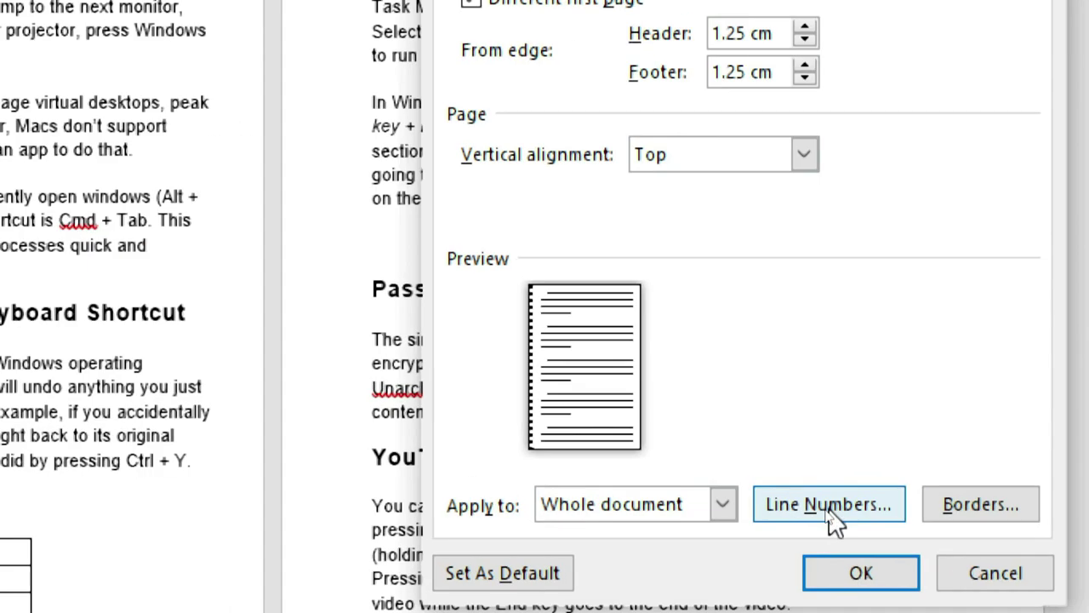
click(825, 510)
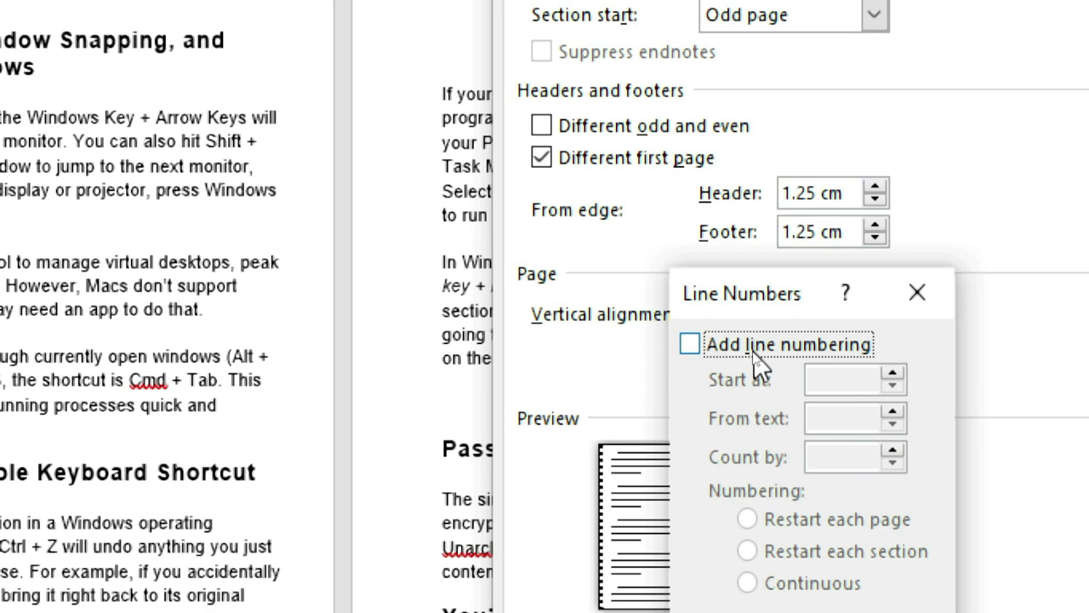
click(691, 344)
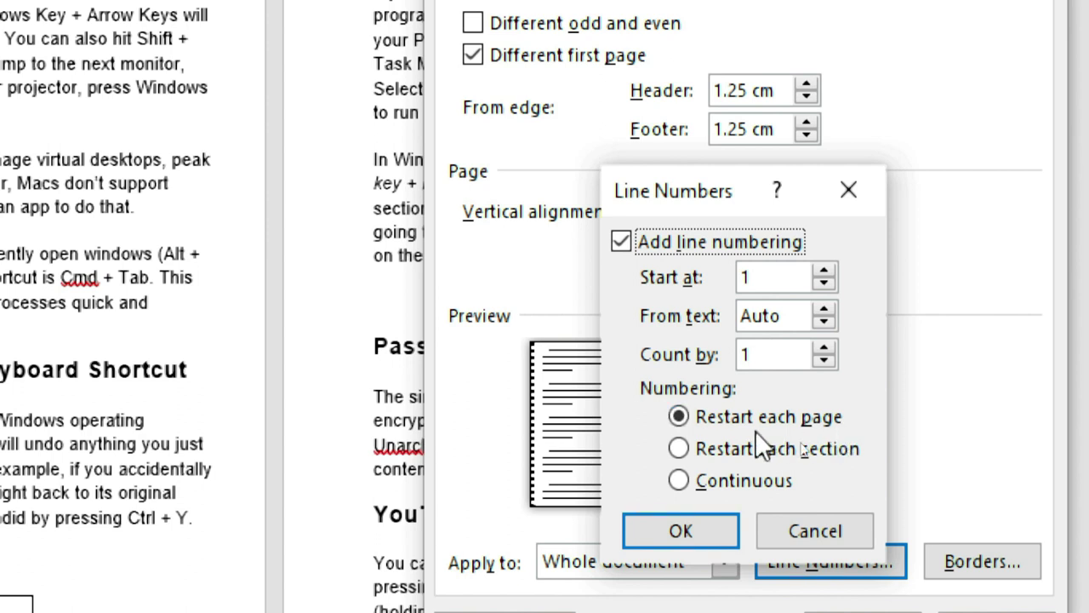
click(682, 529)
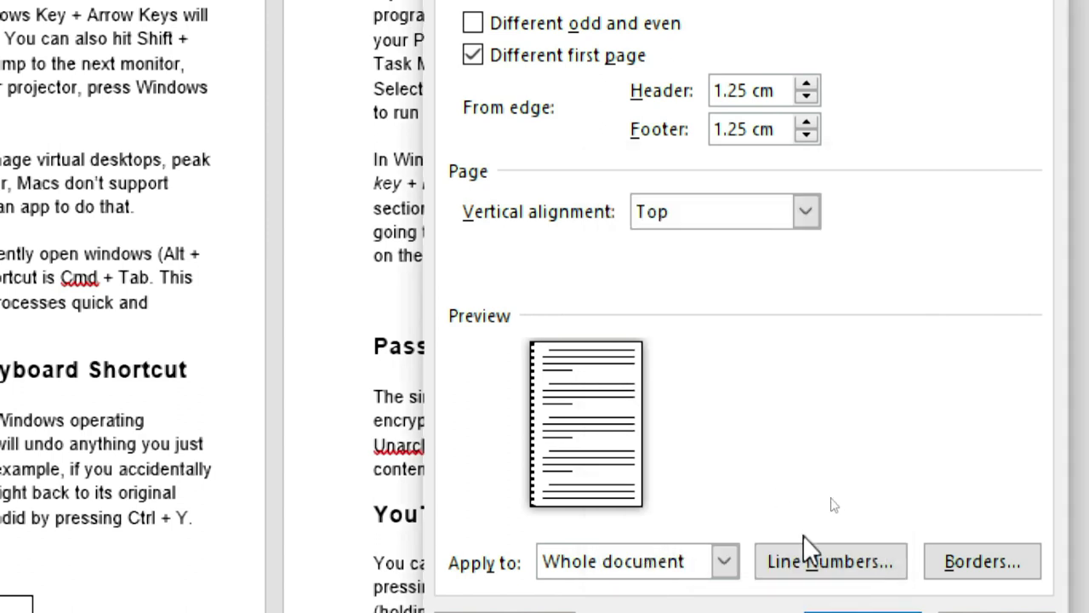
key(Return)
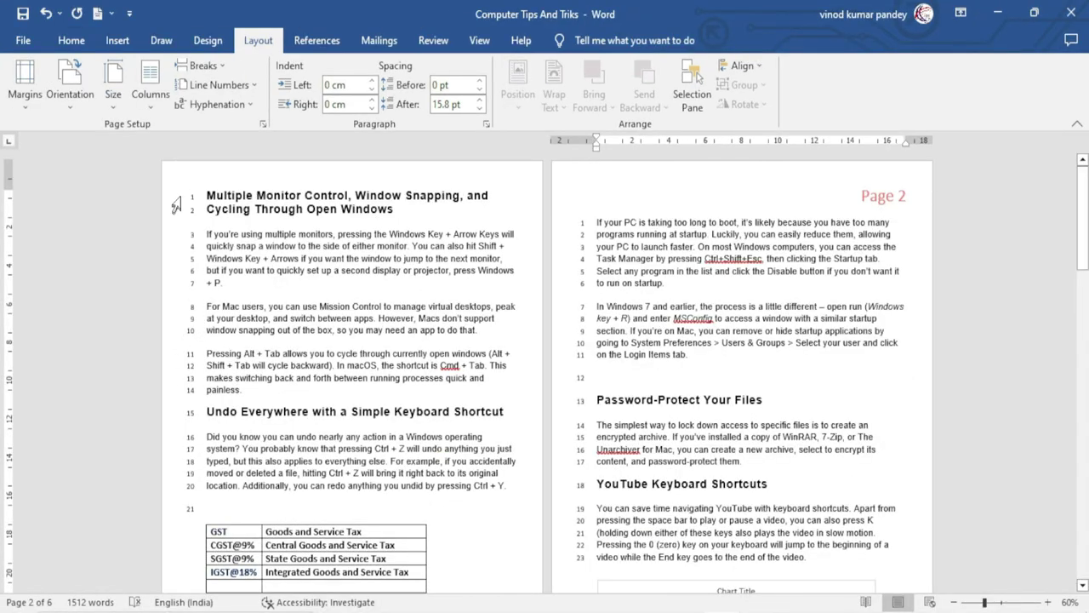
scroll(237, 562, down, 3)
scroll(238, 573, down, 1)
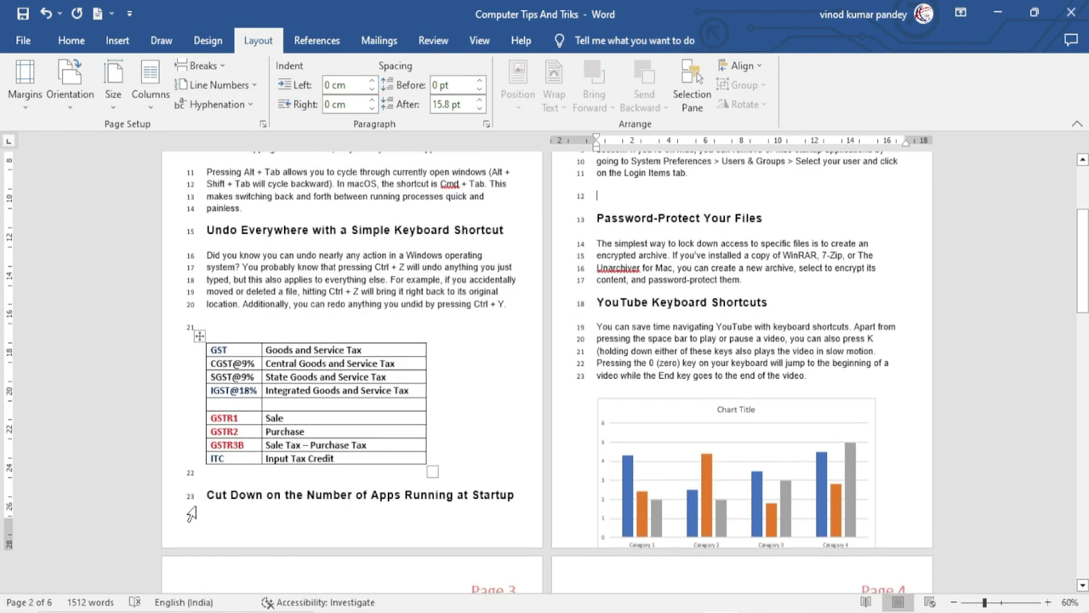
scroll(531, 502, up, 4)
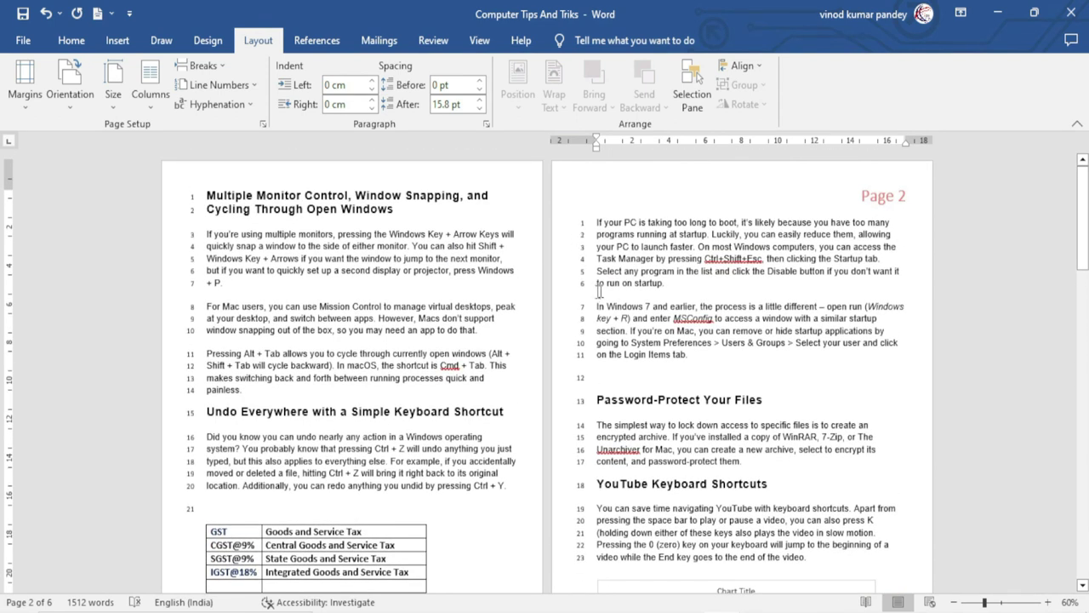
scroll(567, 304, down, 1)
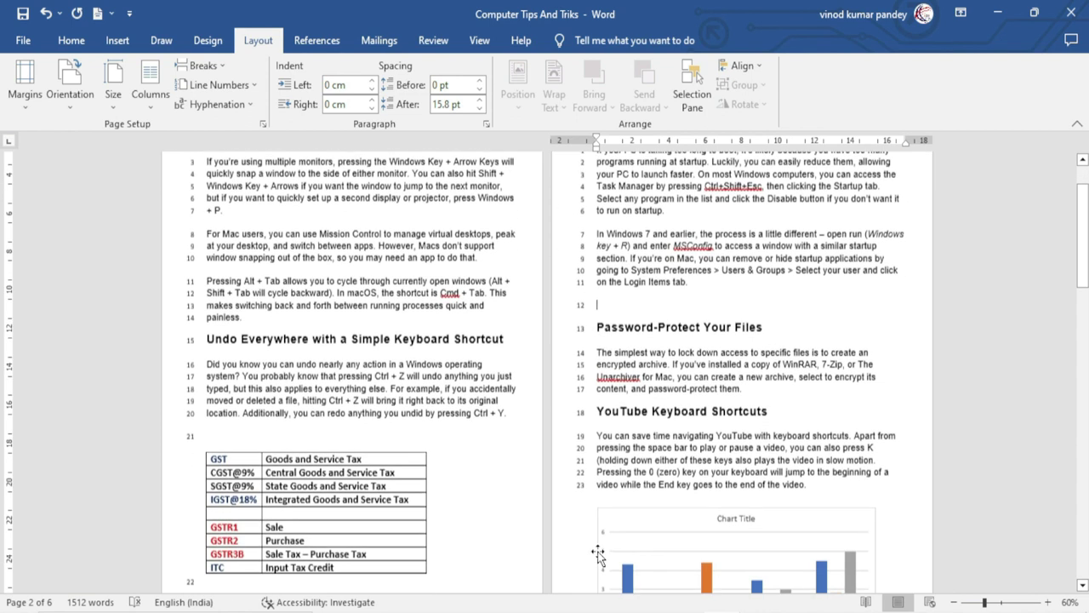
scroll(589, 486, down, 1)
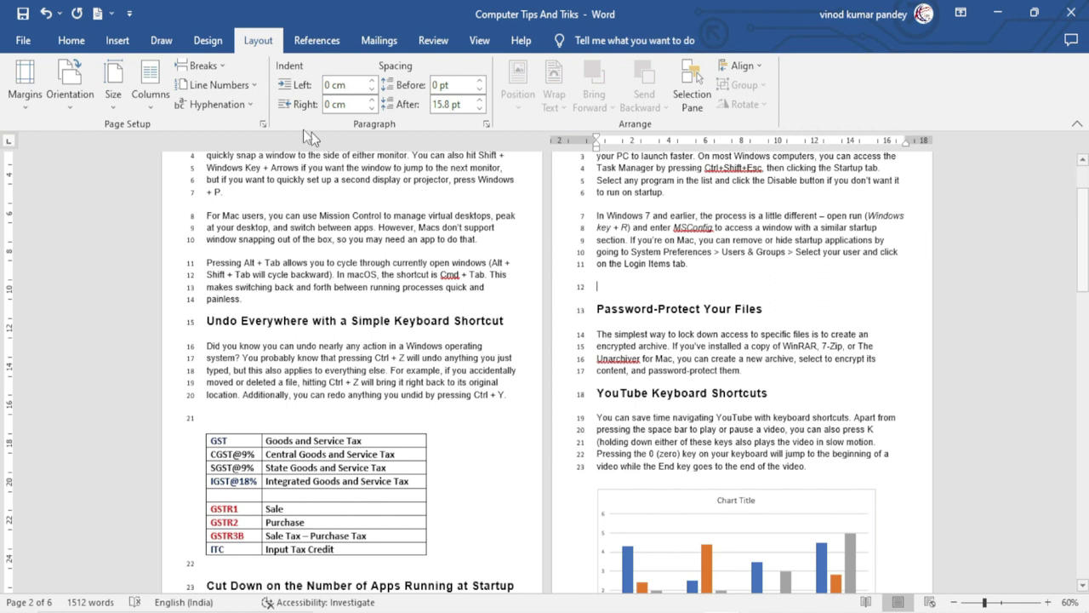
Change the line numbering option to Restart each section.
click(263, 124)
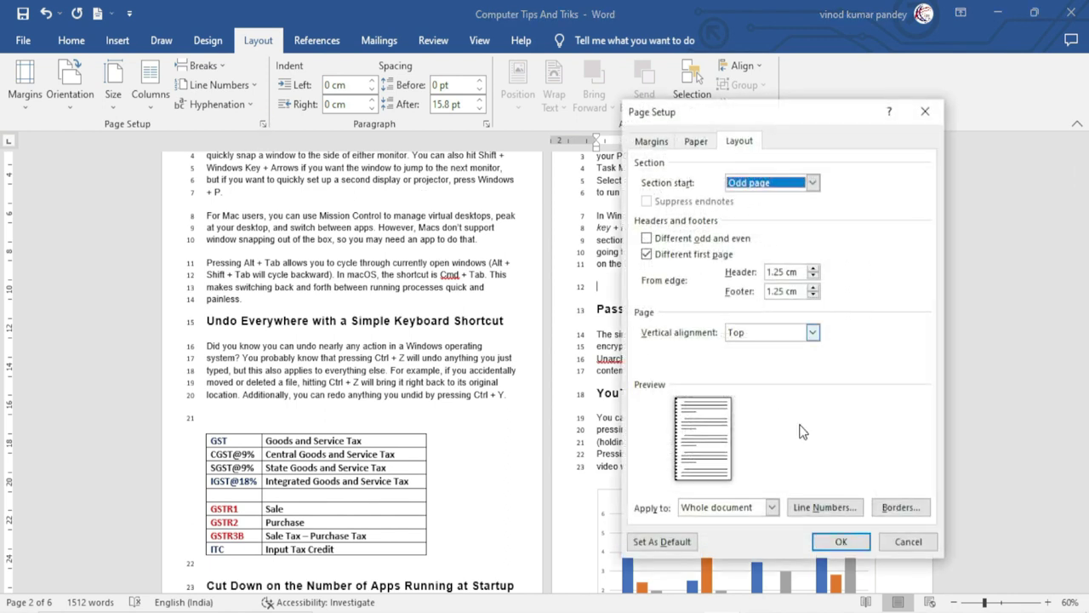
click(822, 507)
click(749, 451)
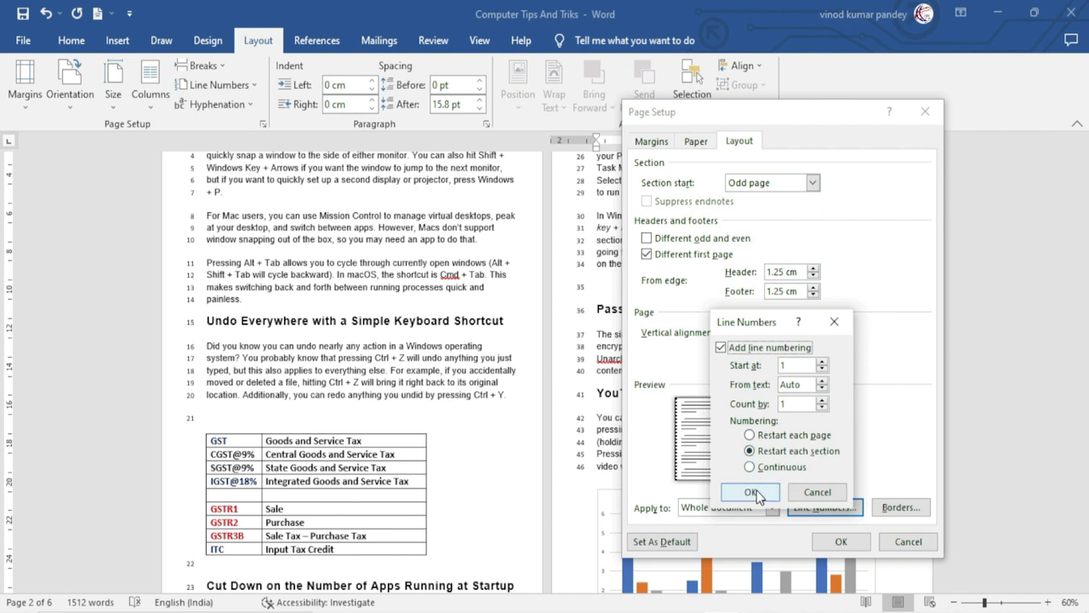
click(751, 492)
click(839, 543)
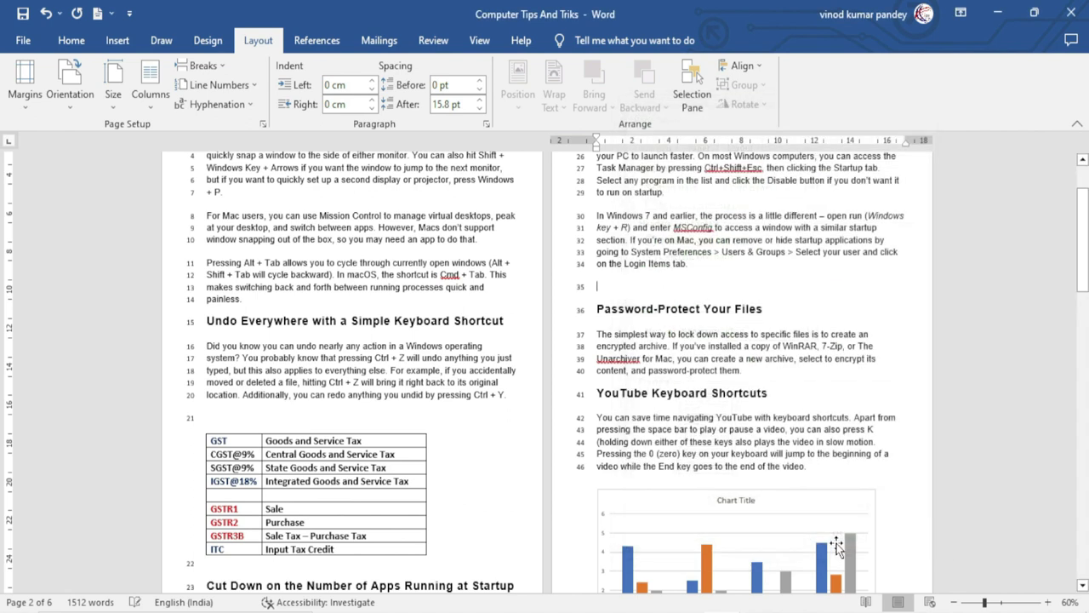
Scroll through the pages to check the line numbers run continuously up to 138.
scroll(247, 325, up, 2)
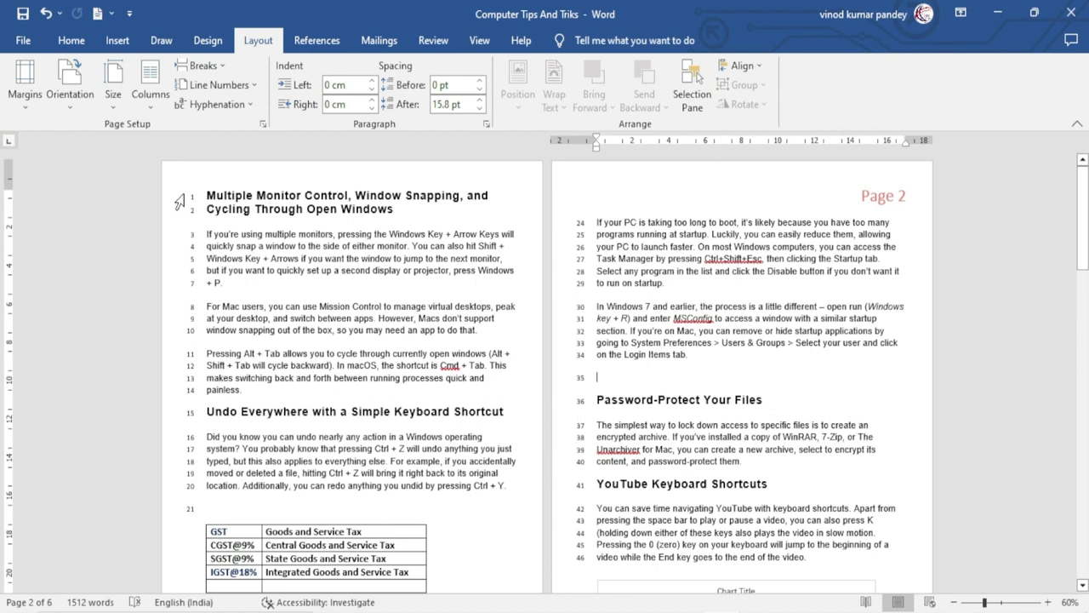
scroll(199, 518, down, 3)
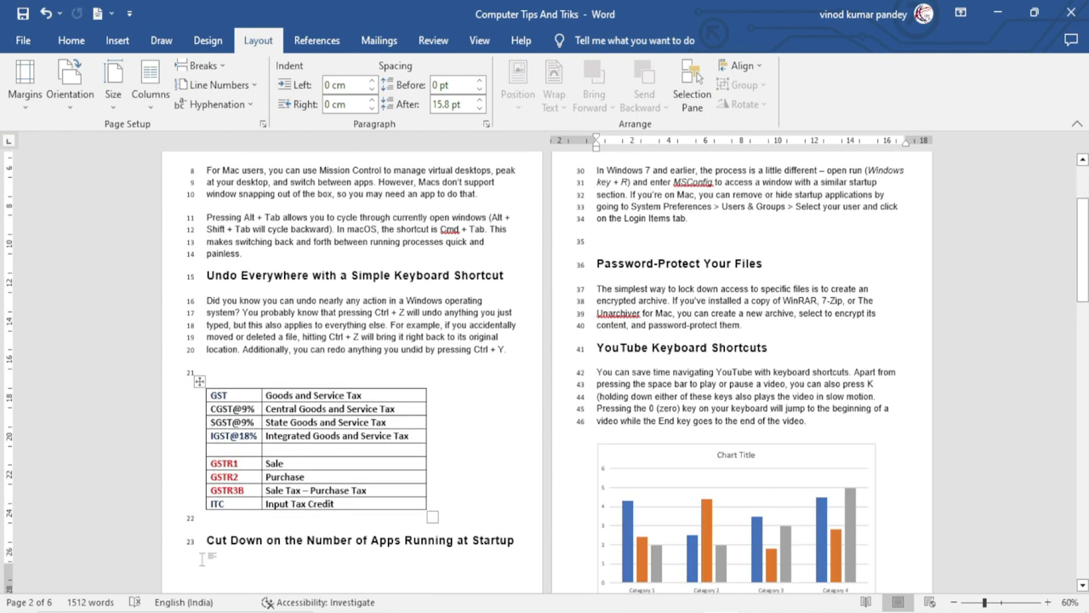
scroll(565, 527, up, 3)
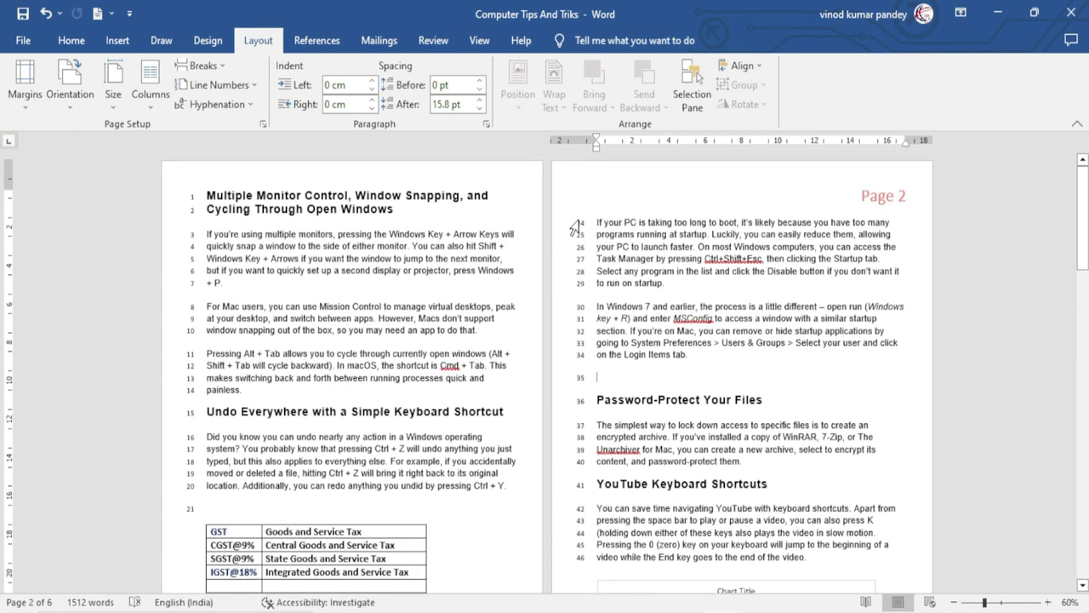
scroll(606, 534, down, 15)
scroll(605, 534, down, 4)
scroll(605, 534, down, 3)
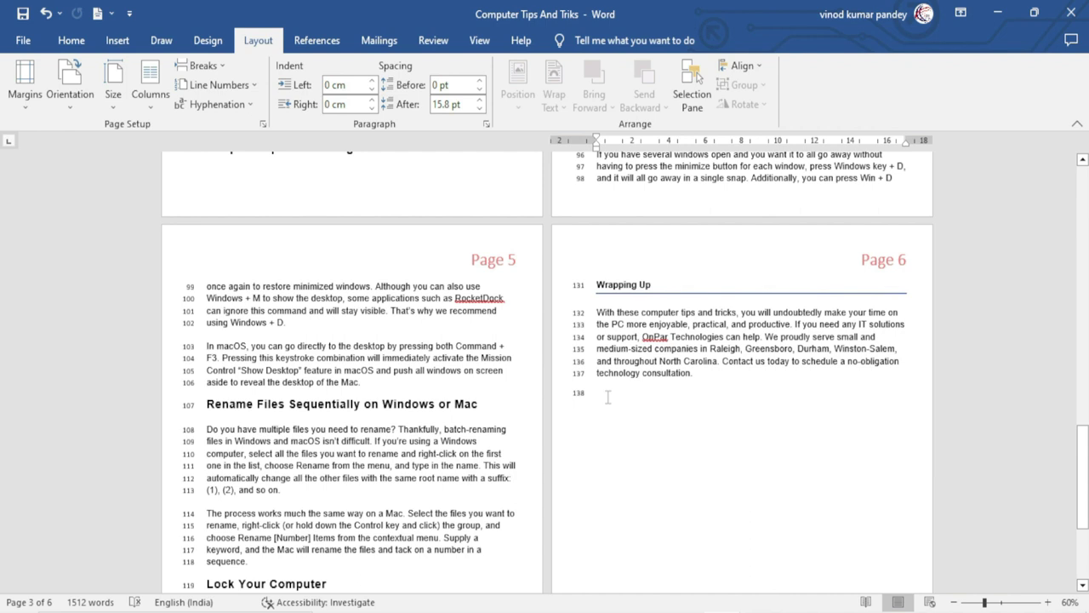
scroll(608, 397, up, 2)
scroll(608, 398, up, 4)
scroll(607, 398, up, 4)
scroll(608, 398, up, 3)
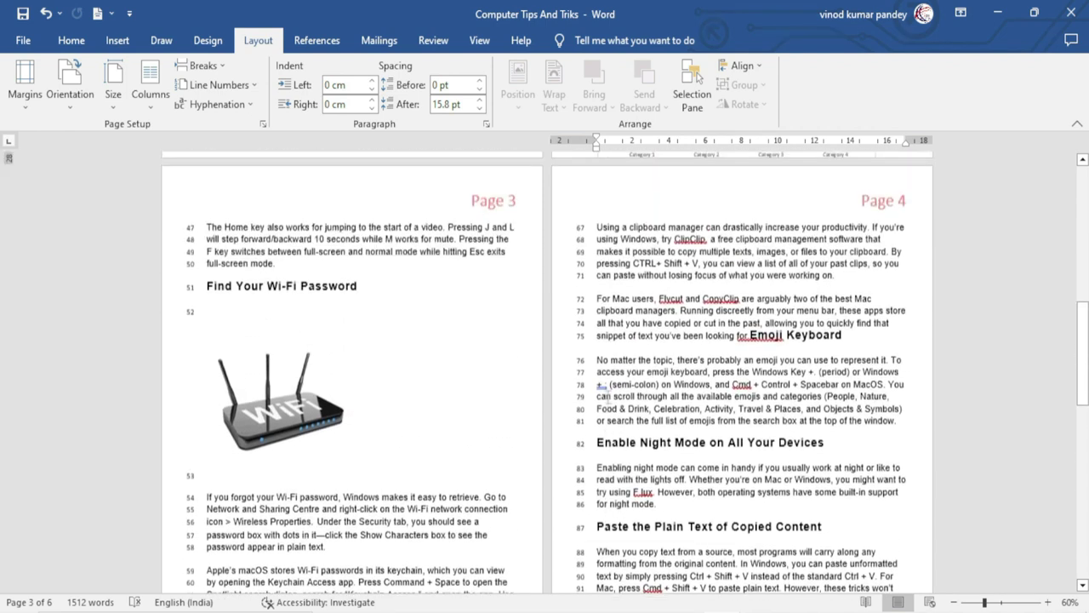
Frame every page with a thick 3 pt black Box page border.
click(263, 123)
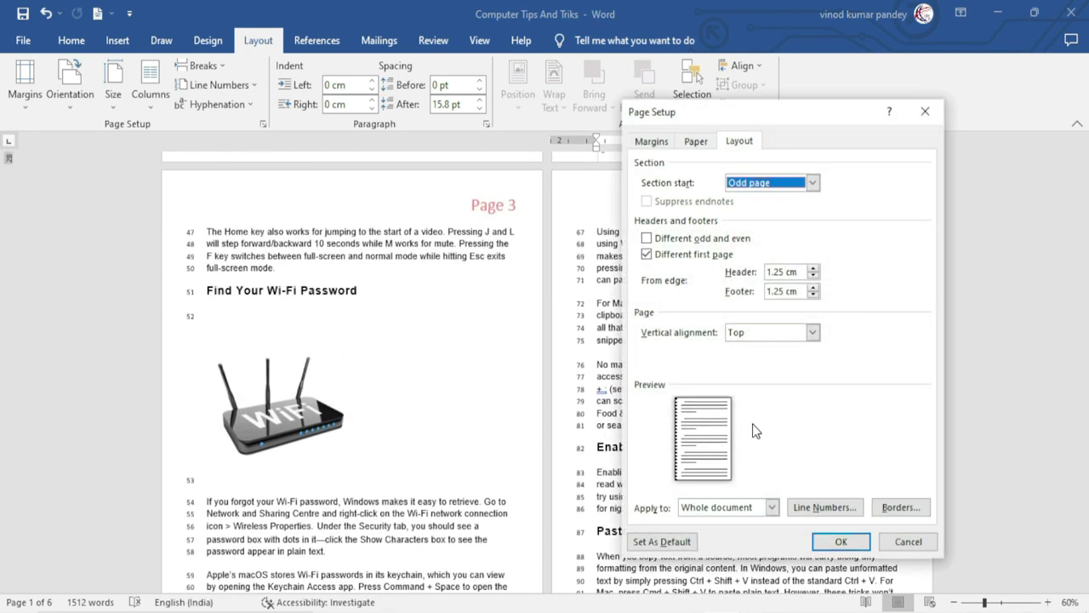
click(902, 507)
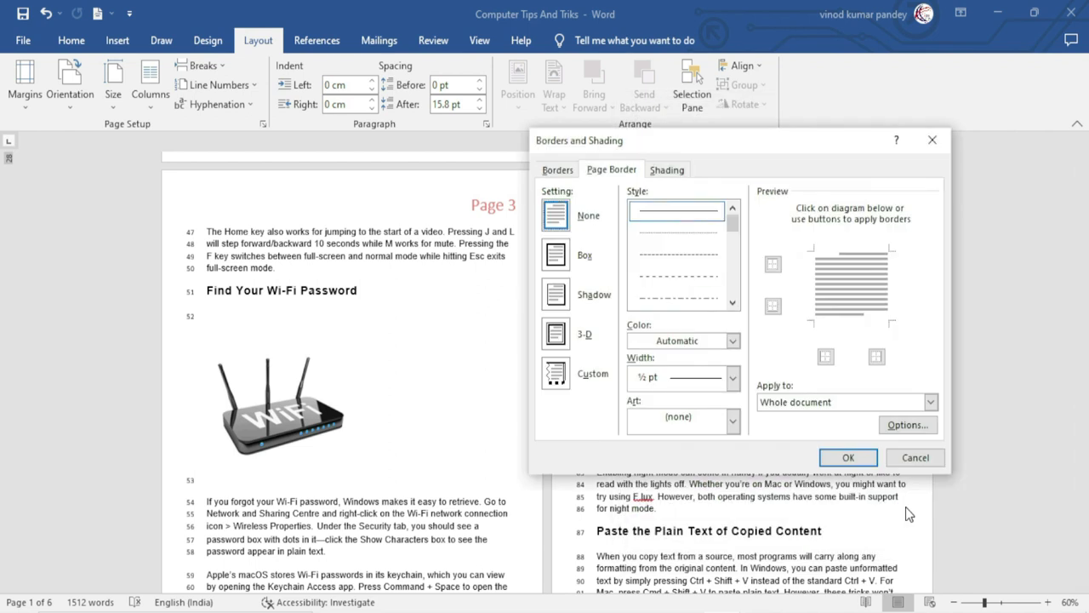
drag(741, 148, 586, 180)
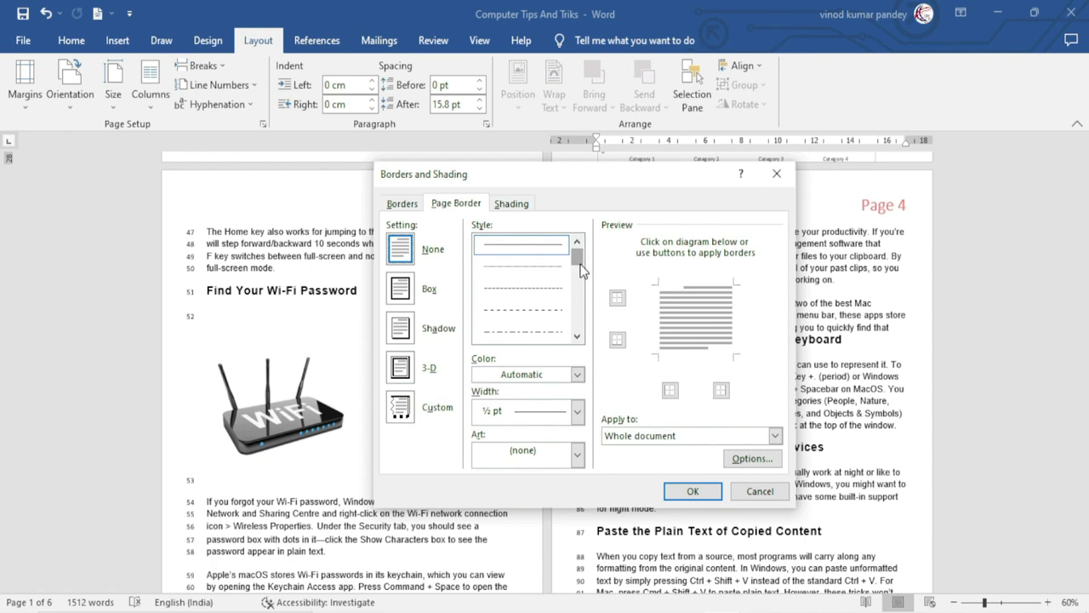
drag(578, 258, 580, 289)
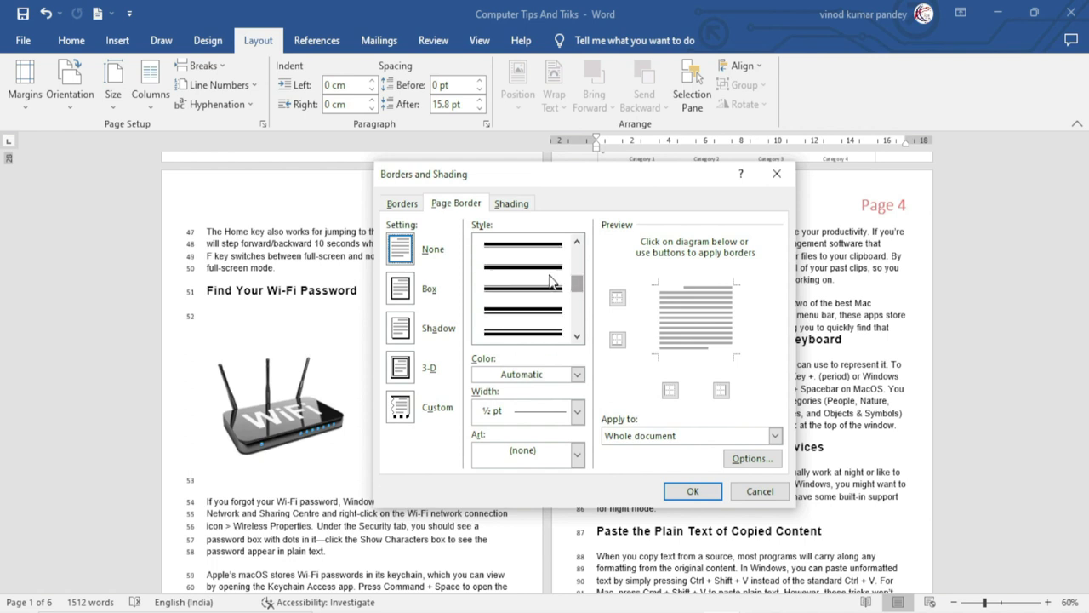
click(552, 284)
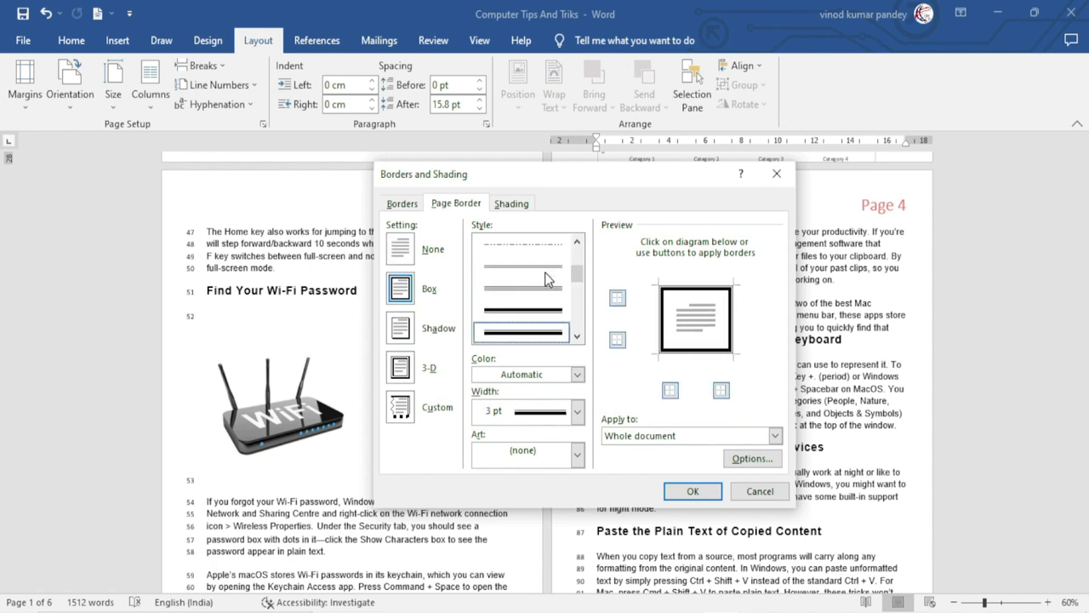
click(693, 492)
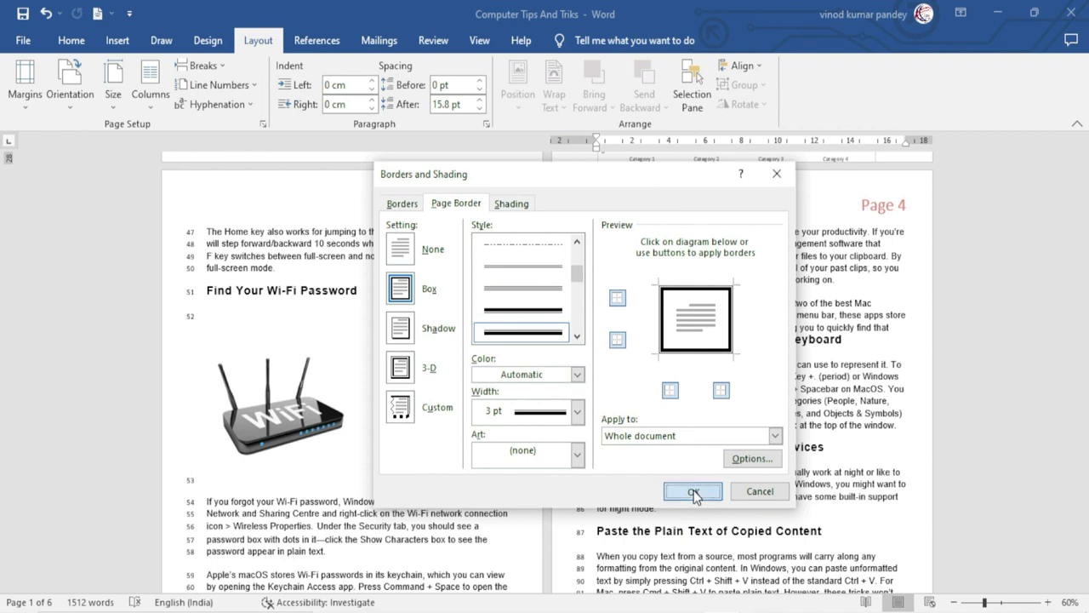
scroll(695, 496, up, 3)
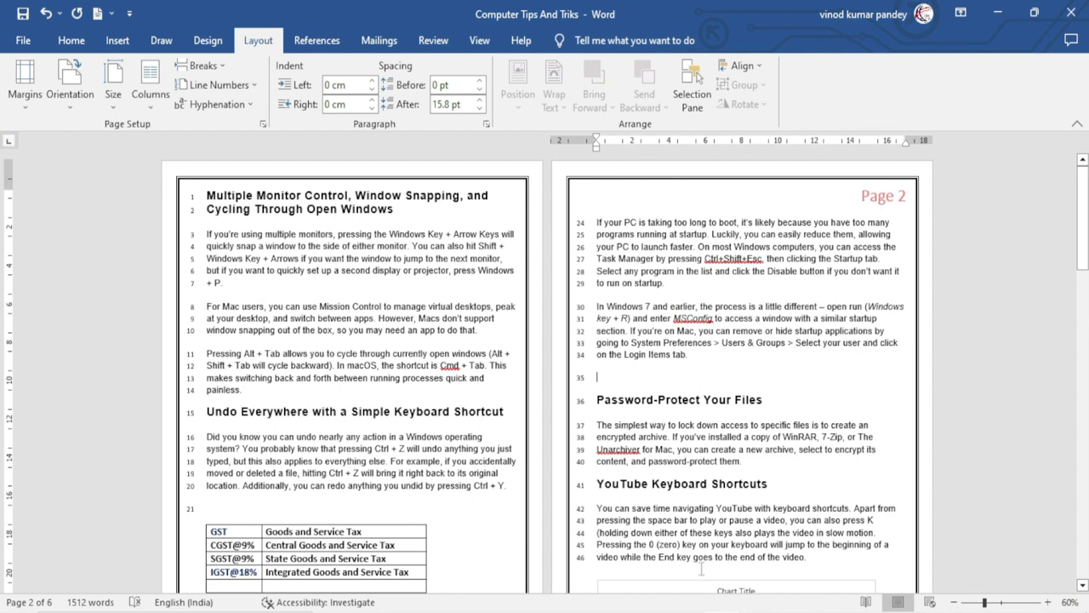
Choose the balloon art page border at 20 pt width for the whole document.
click(262, 124)
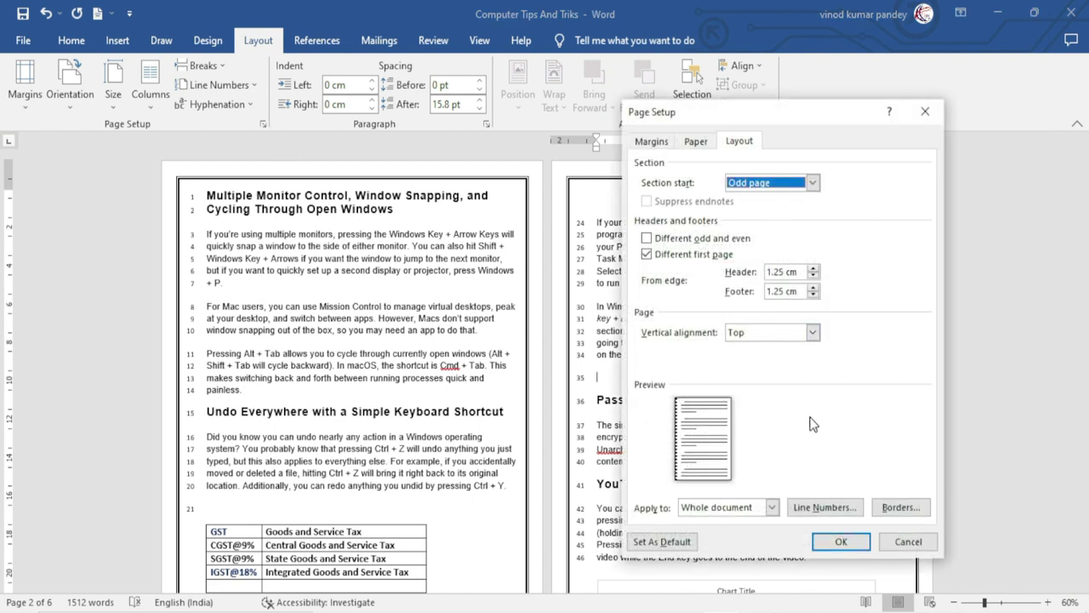
click(902, 508)
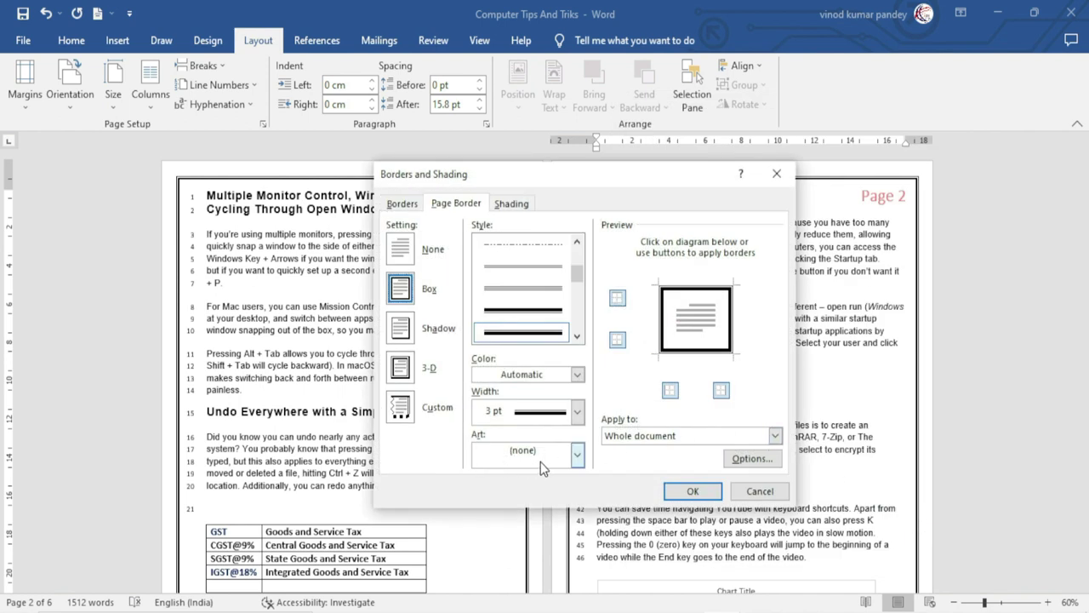
click(540, 460)
mouse_move(578, 478)
mouse_down()
mouse_move(577, 579)
mouse_move(588, 483)
mouse_up()
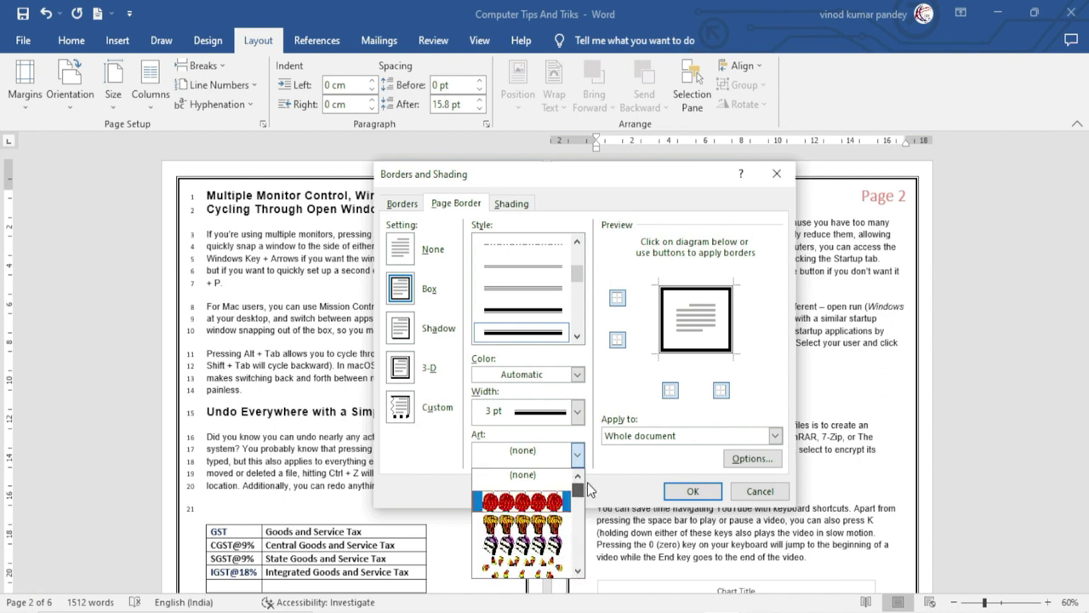
drag(587, 482, 579, 502)
click(542, 501)
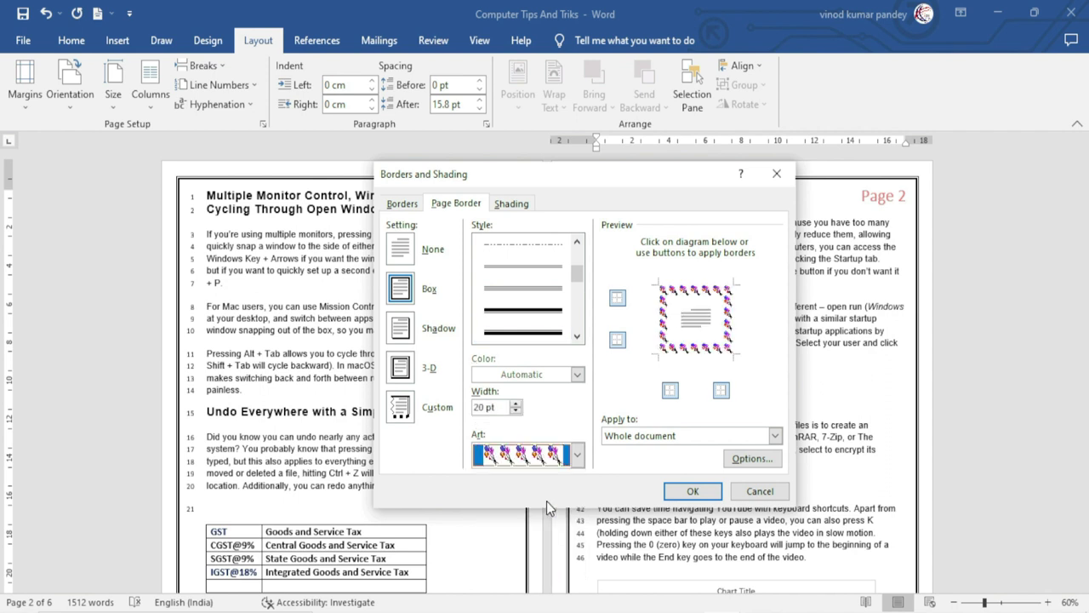
click(696, 491)
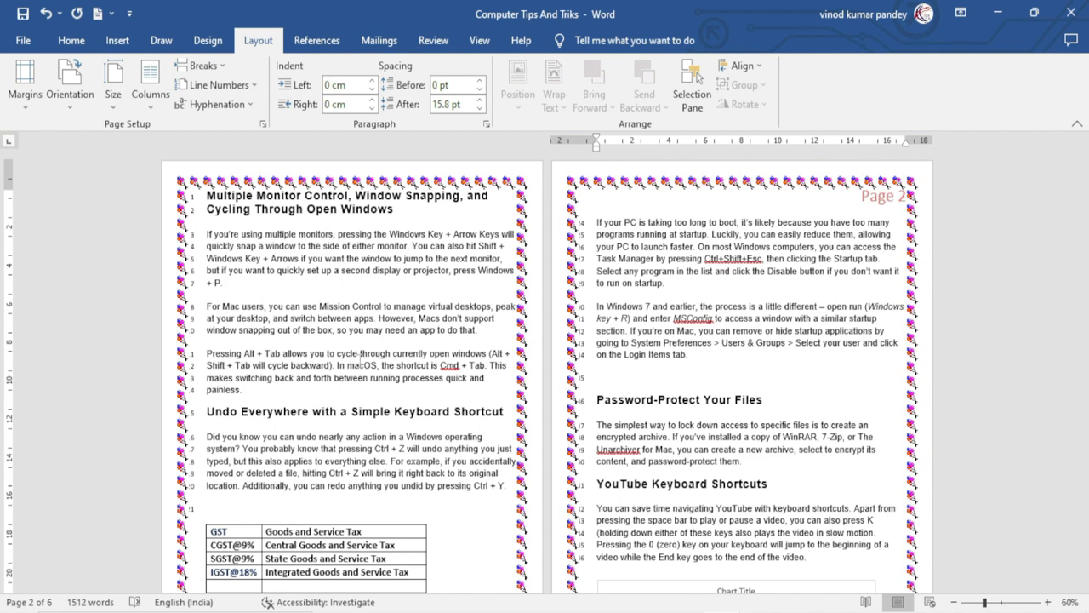
click(24, 85)
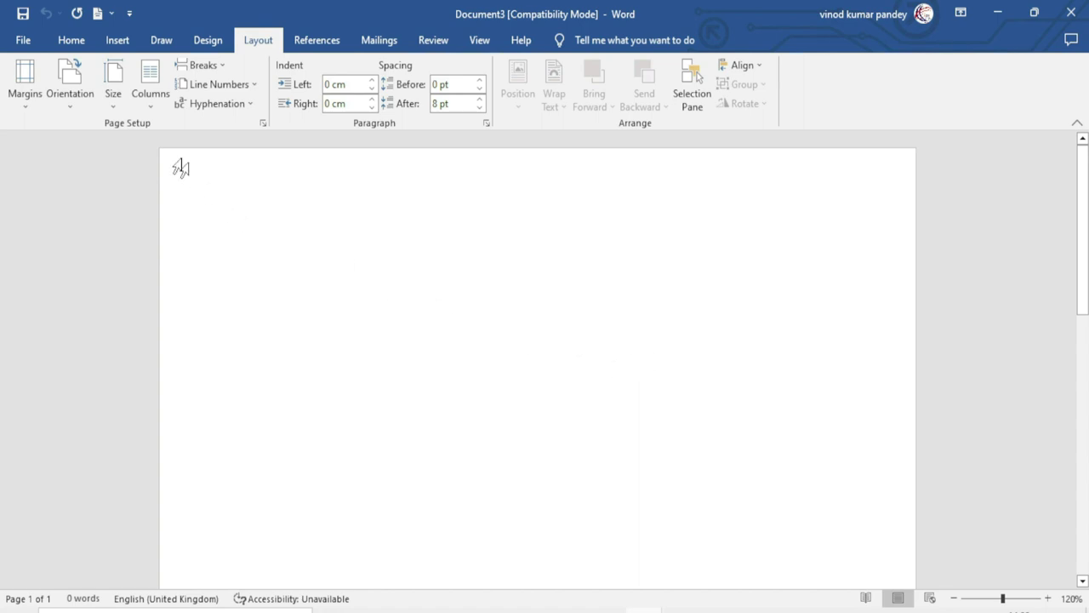
click(113, 95)
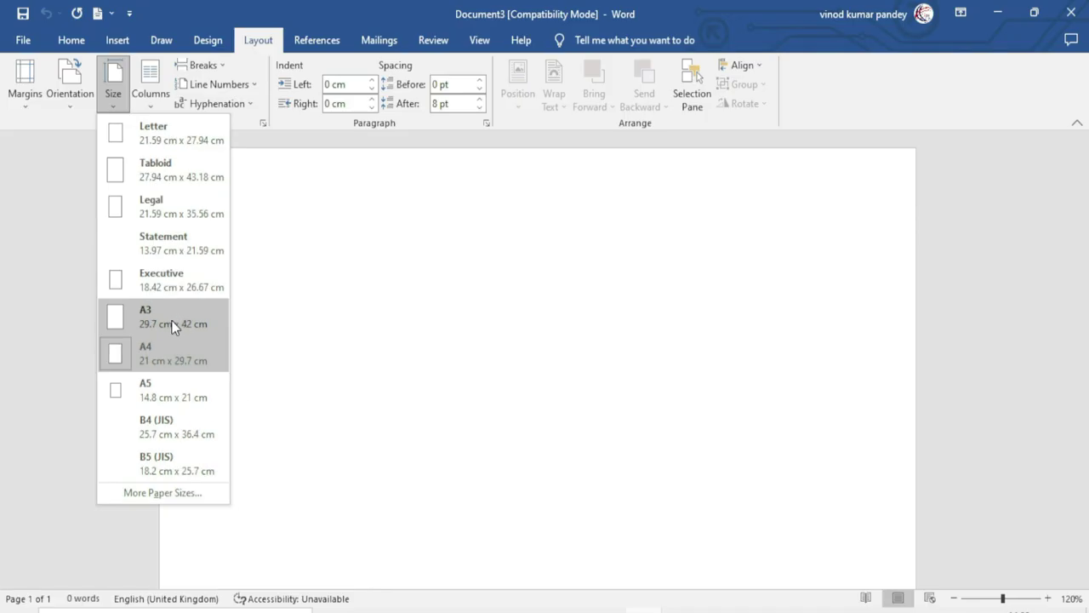
click(406, 279)
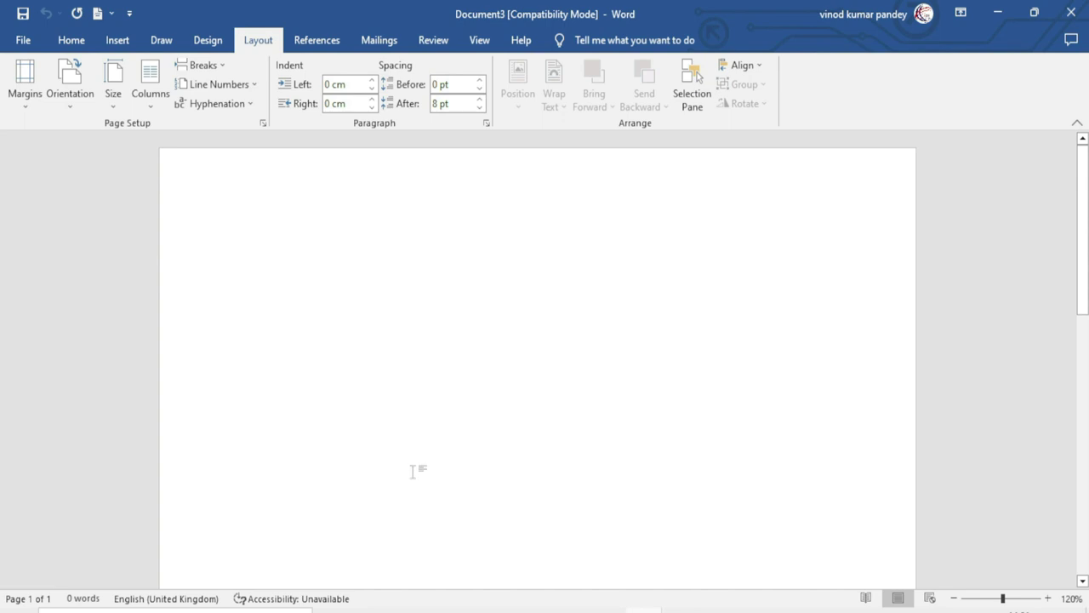
Create a new blank Document4 and show the Layout Size paper list.
click(23, 41)
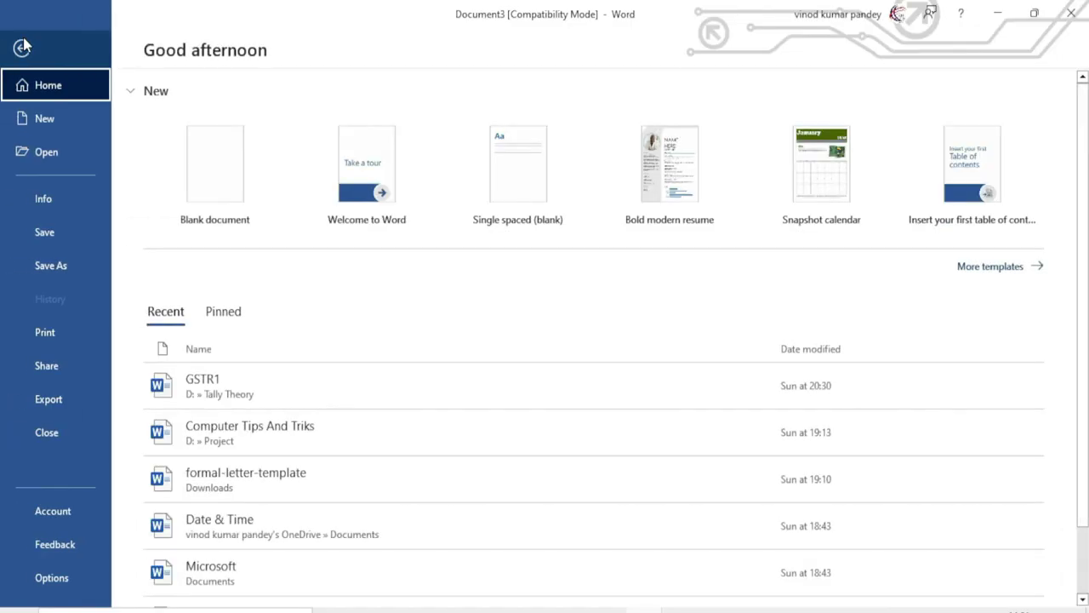
click(47, 123)
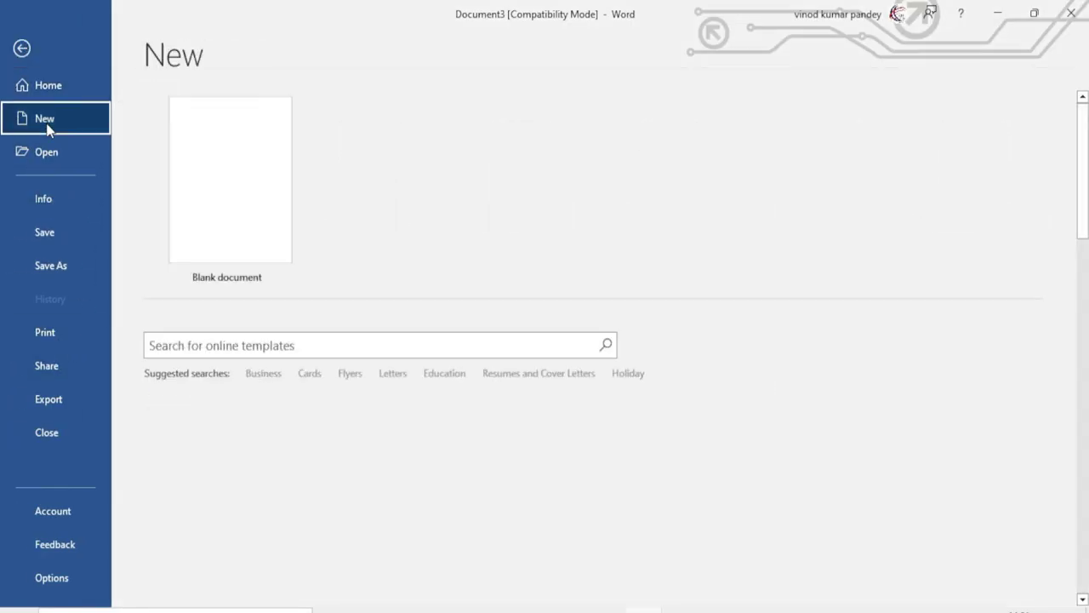
click(234, 212)
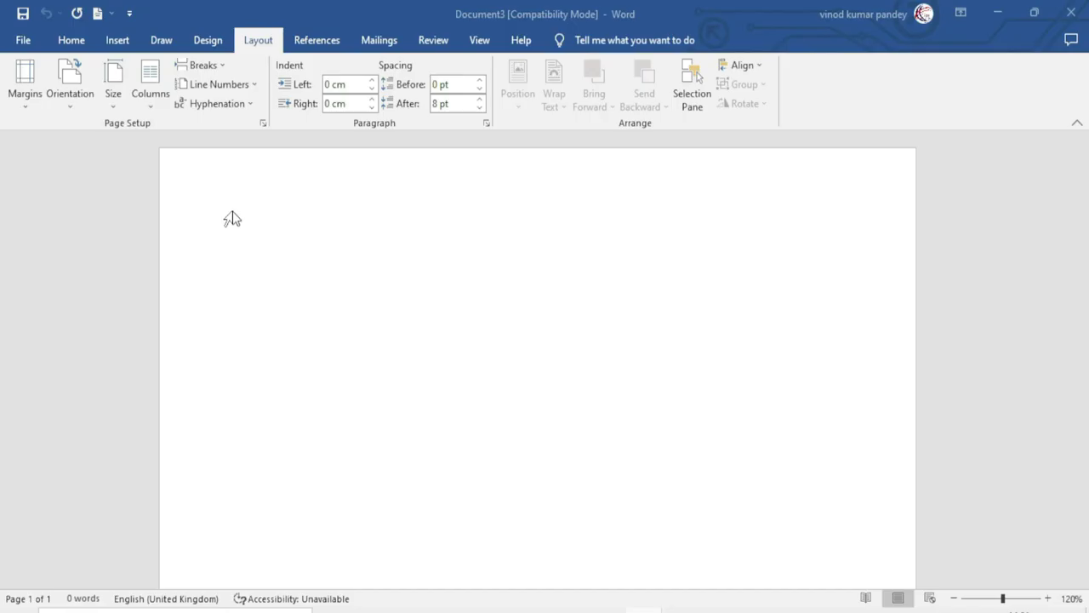
click(255, 43)
click(113, 103)
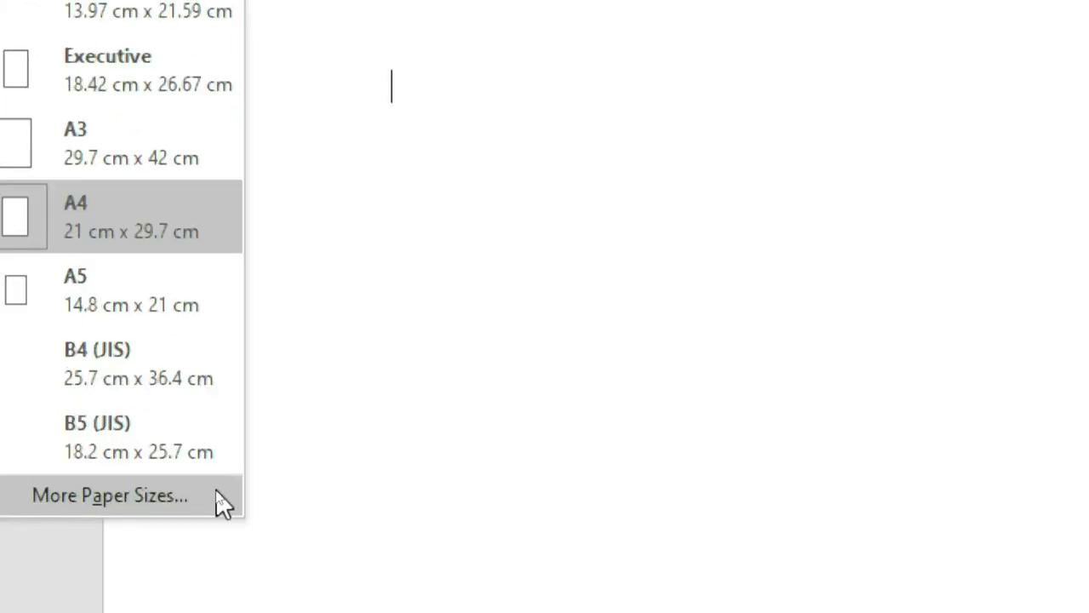
Select A3 (29.7 × 41.99 cm) as paper size and confirm it as the default.
click(216, 490)
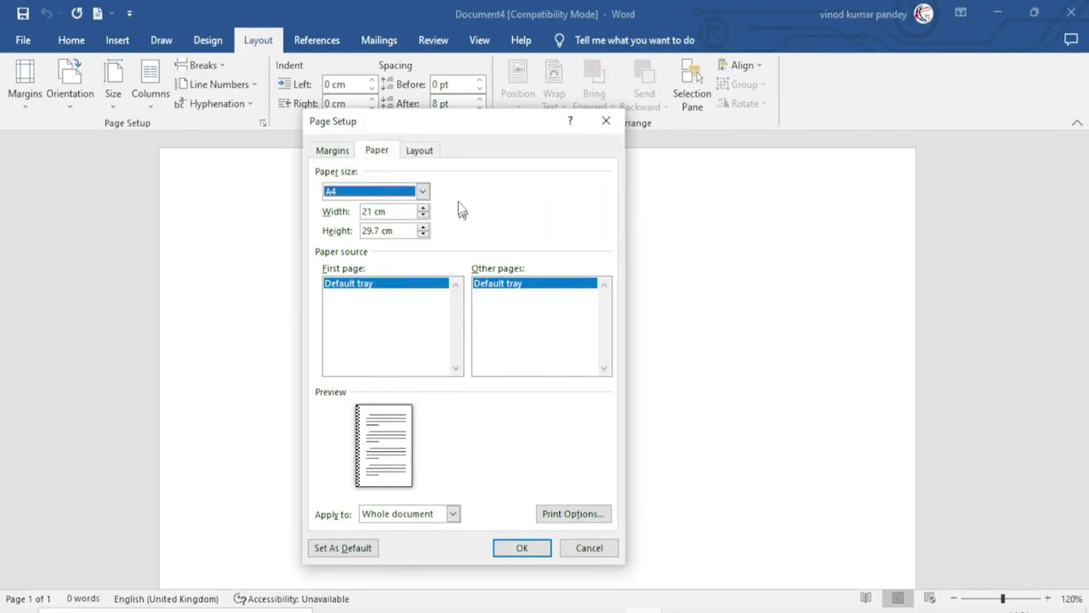
drag(448, 126, 429, 123)
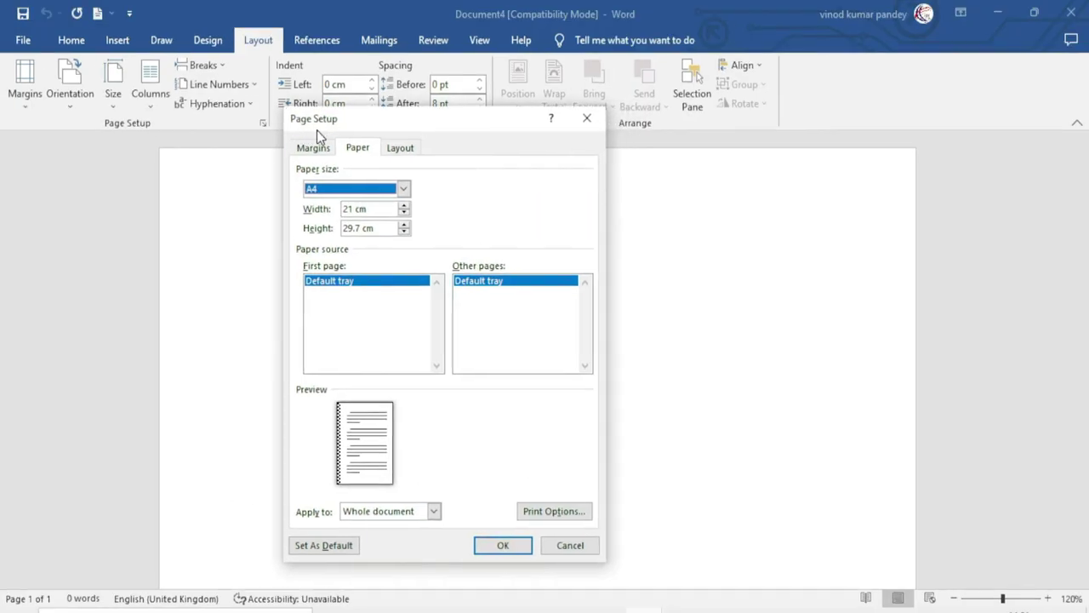
click(596, 543)
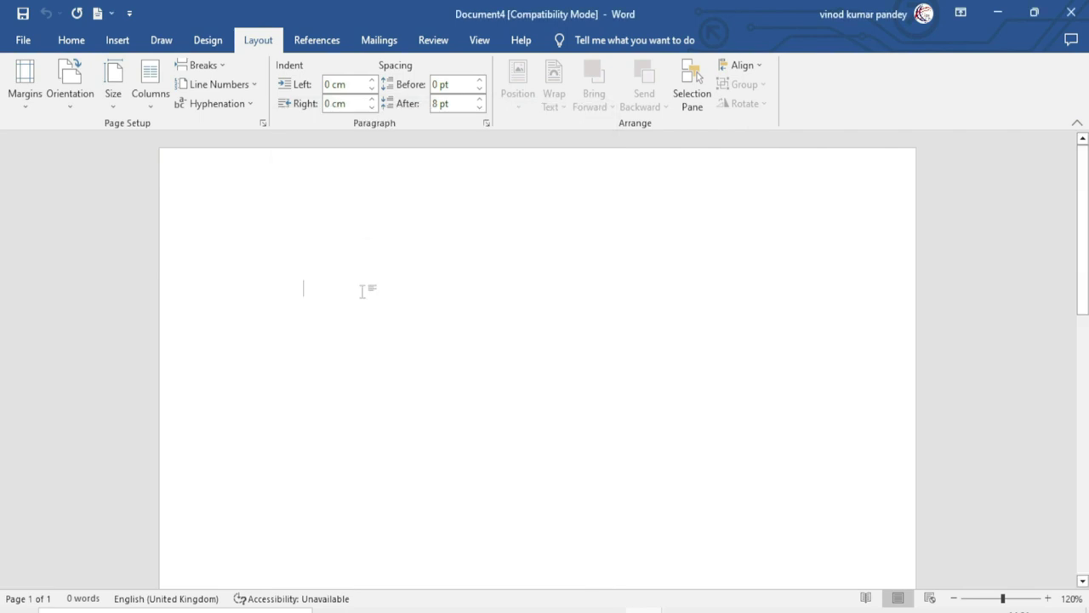
click(264, 124)
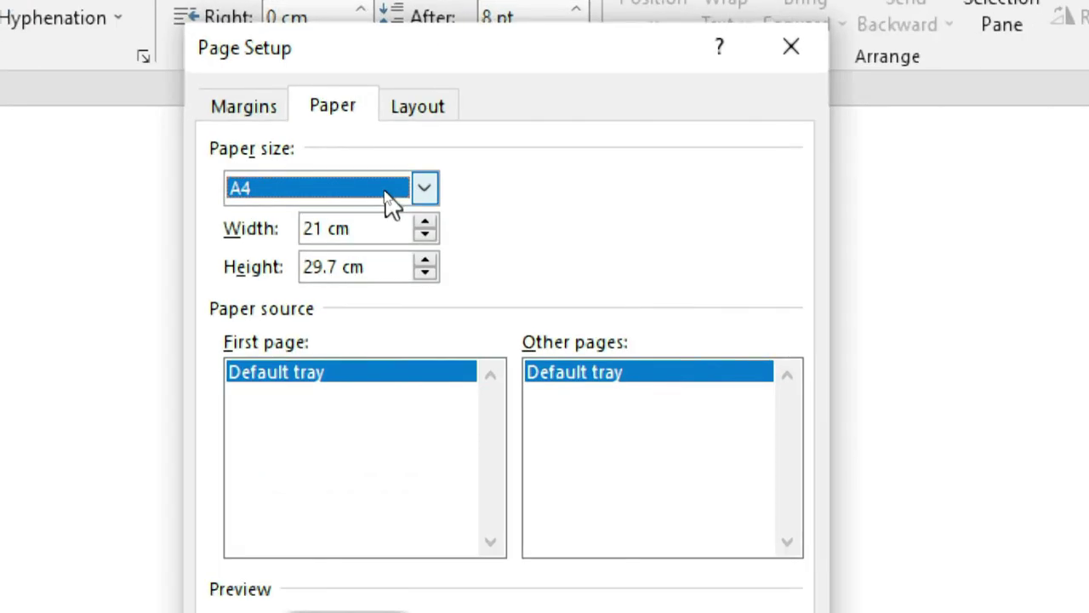
click(426, 191)
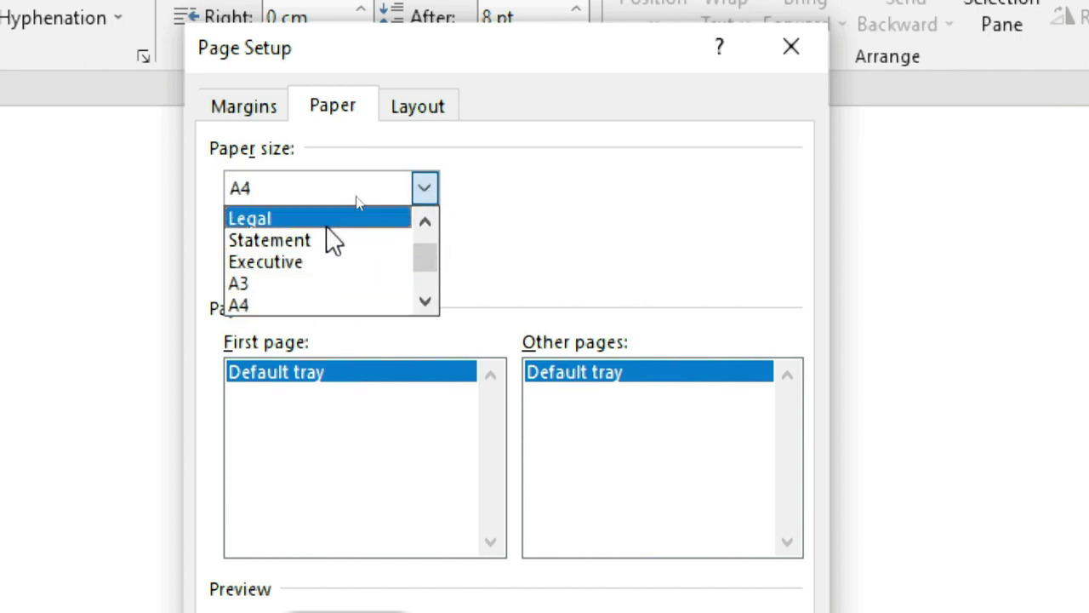
mouse_move(430, 269)
mouse_down()
mouse_move(423, 290)
mouse_move(419, 267)
mouse_up()
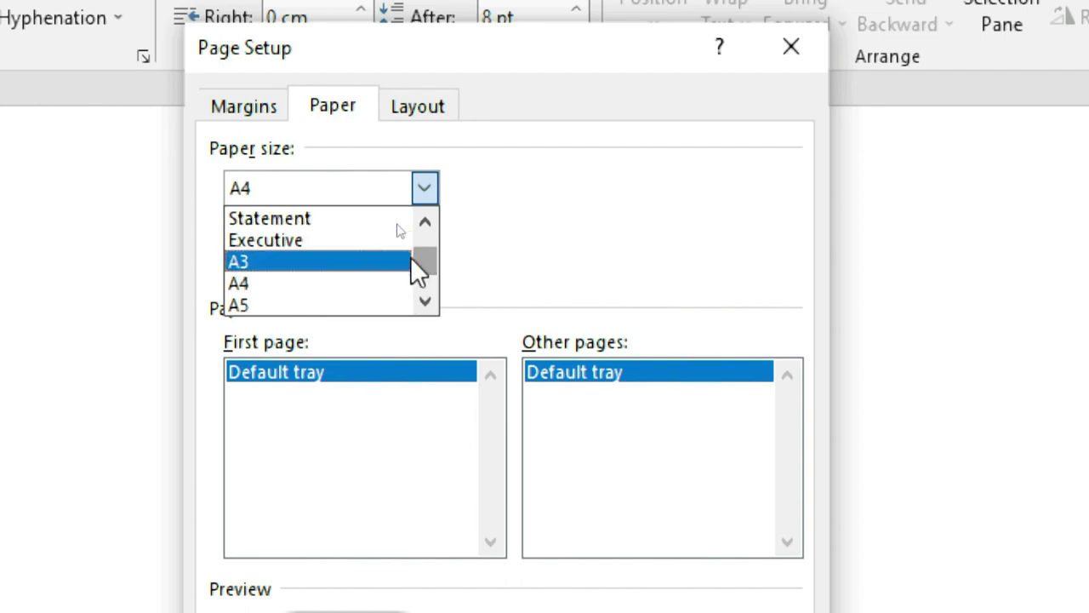
click(278, 271)
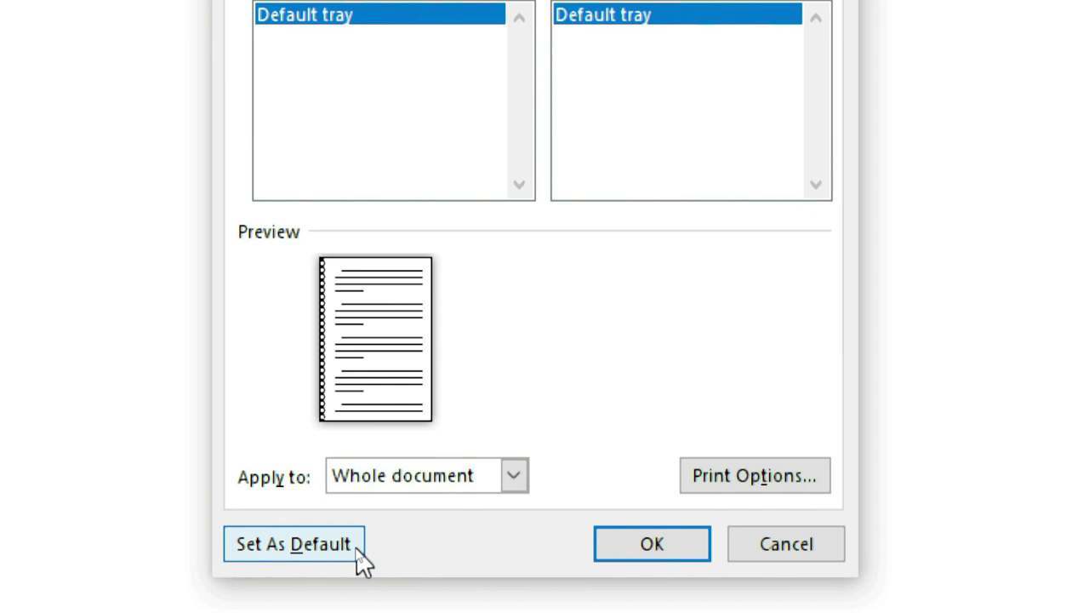
click(292, 546)
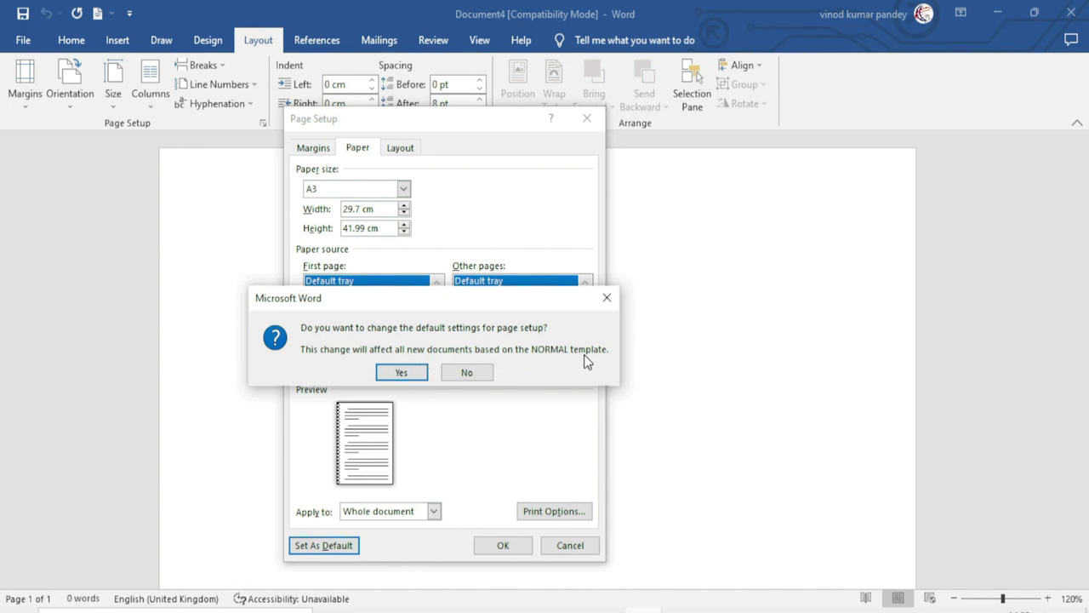
click(400, 375)
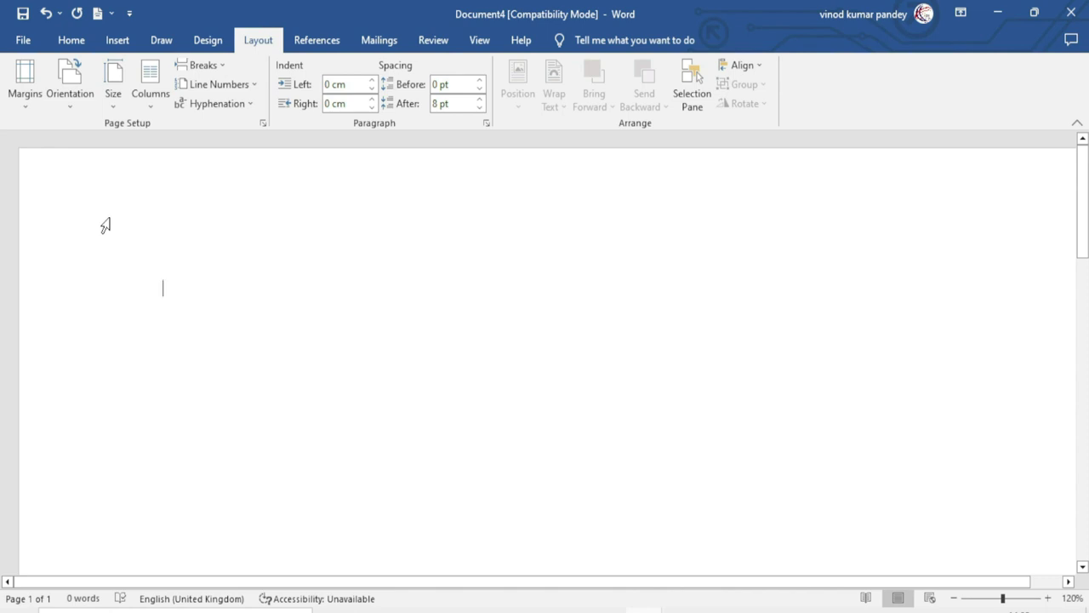
Create blank Document5 and verify in Page Setup that its paper size is A3.
click(33, 47)
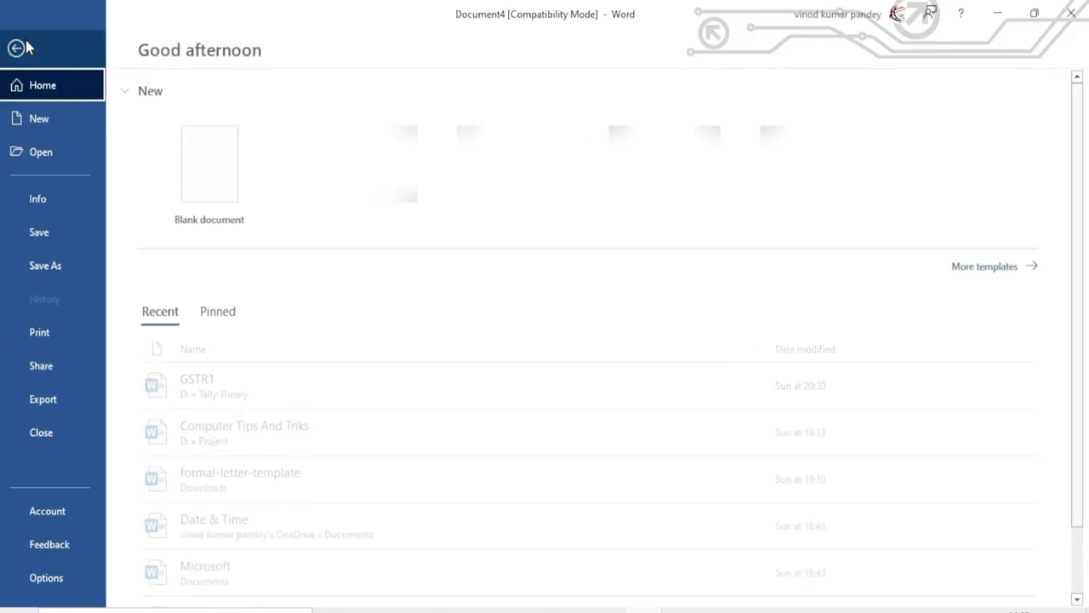
click(221, 172)
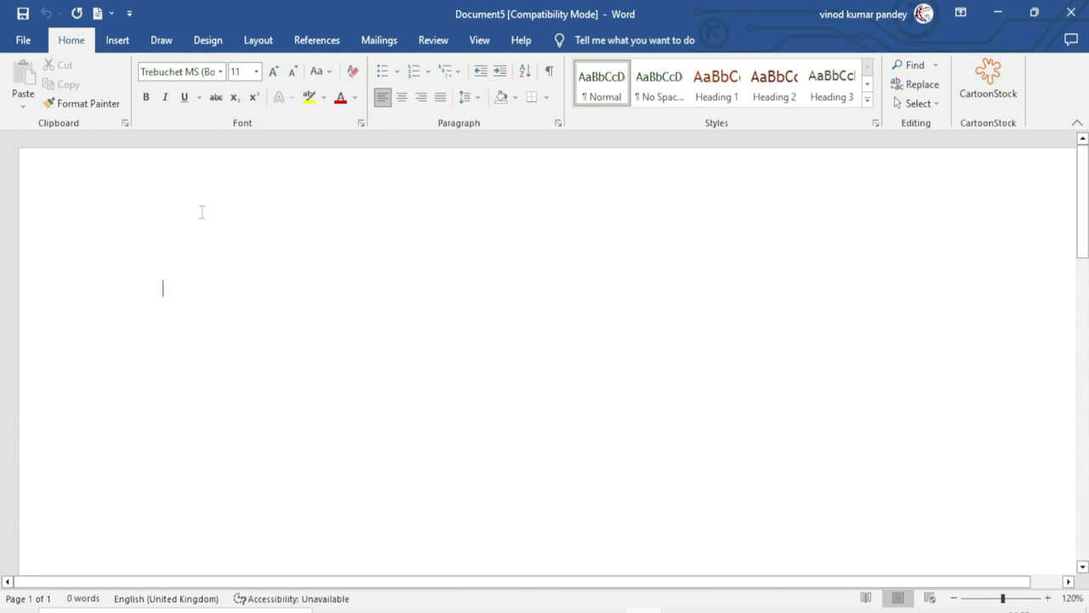
click(259, 40)
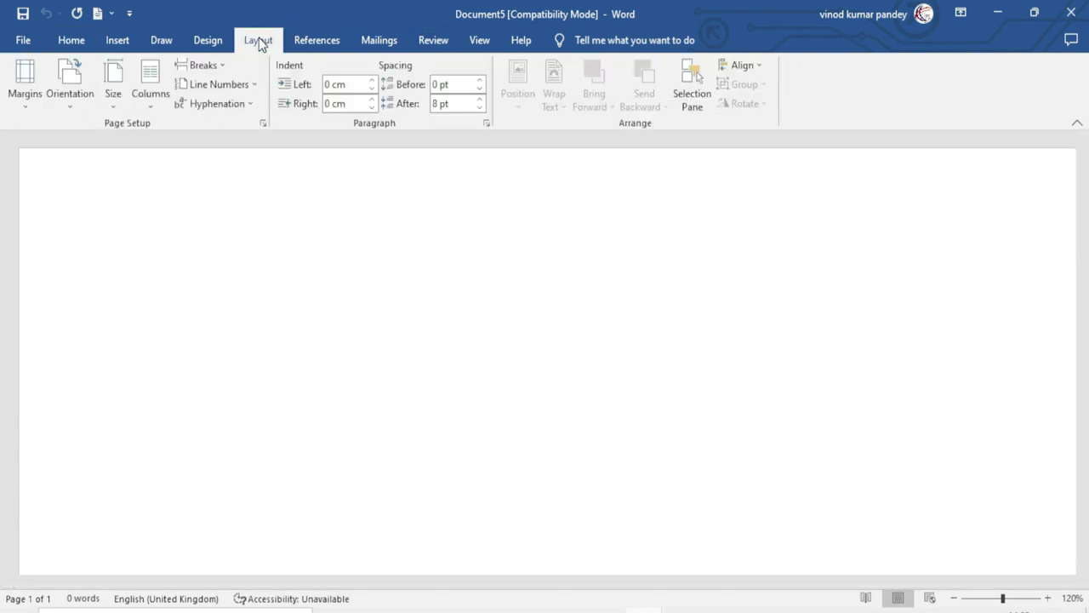
click(262, 124)
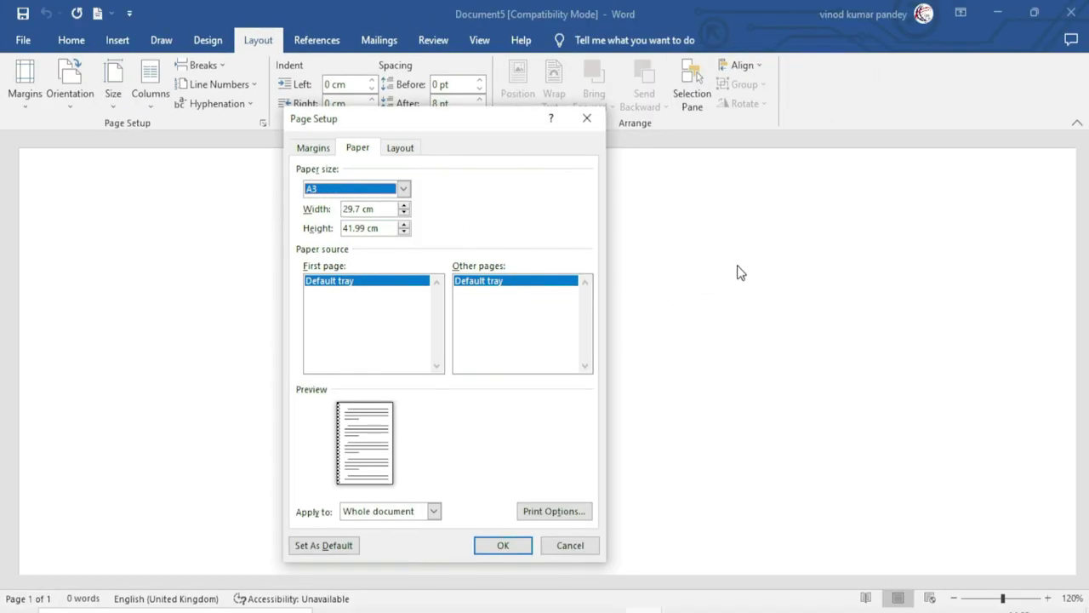
click(570, 544)
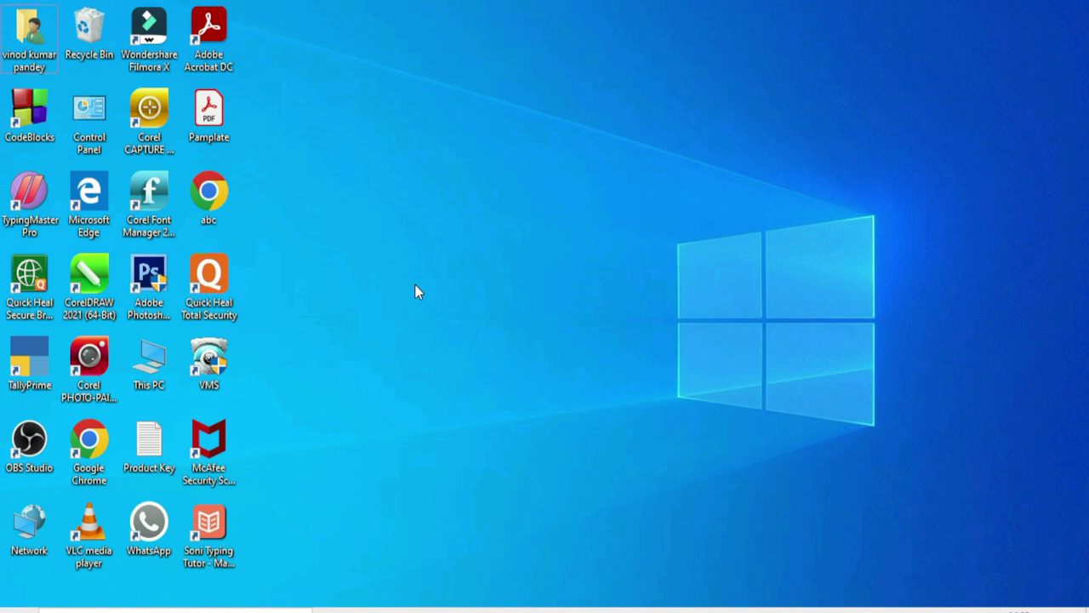
Relaunch Word with the winword Run command and create blank Document1.
key(super+r)
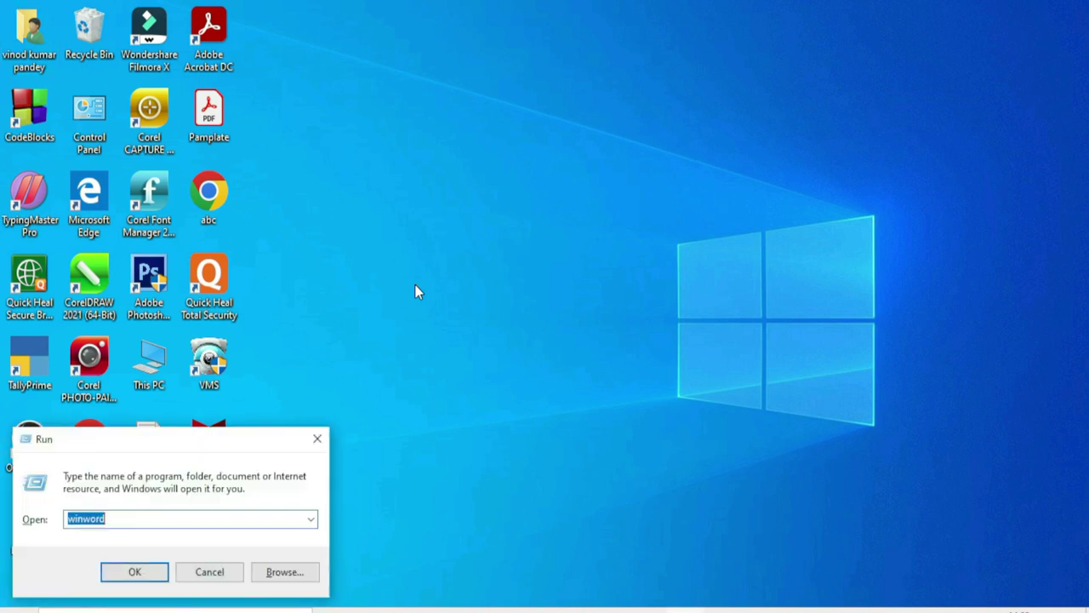
key(Return)
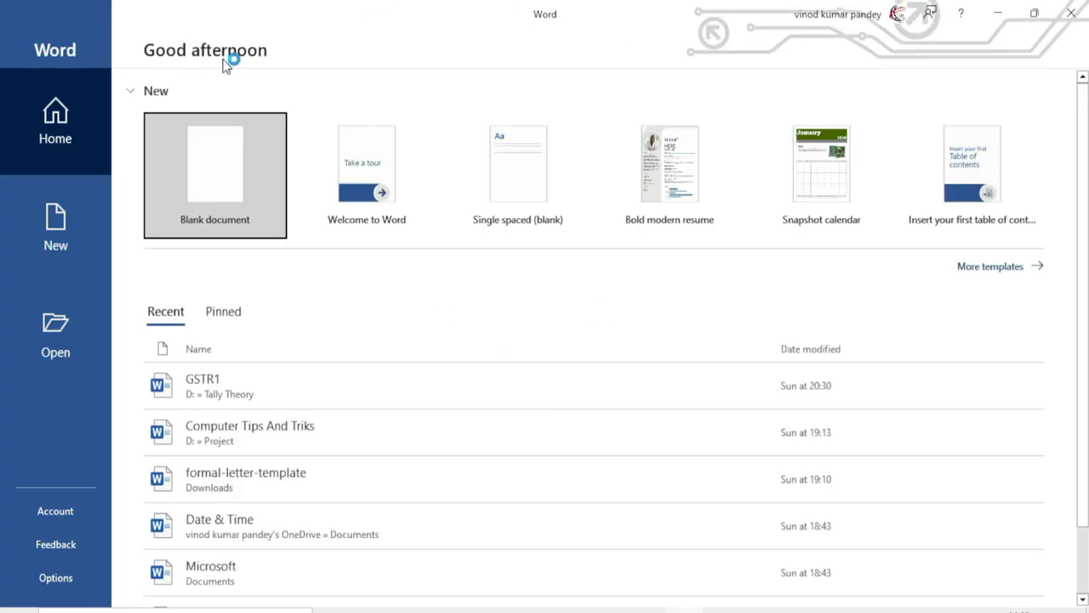
click(218, 178)
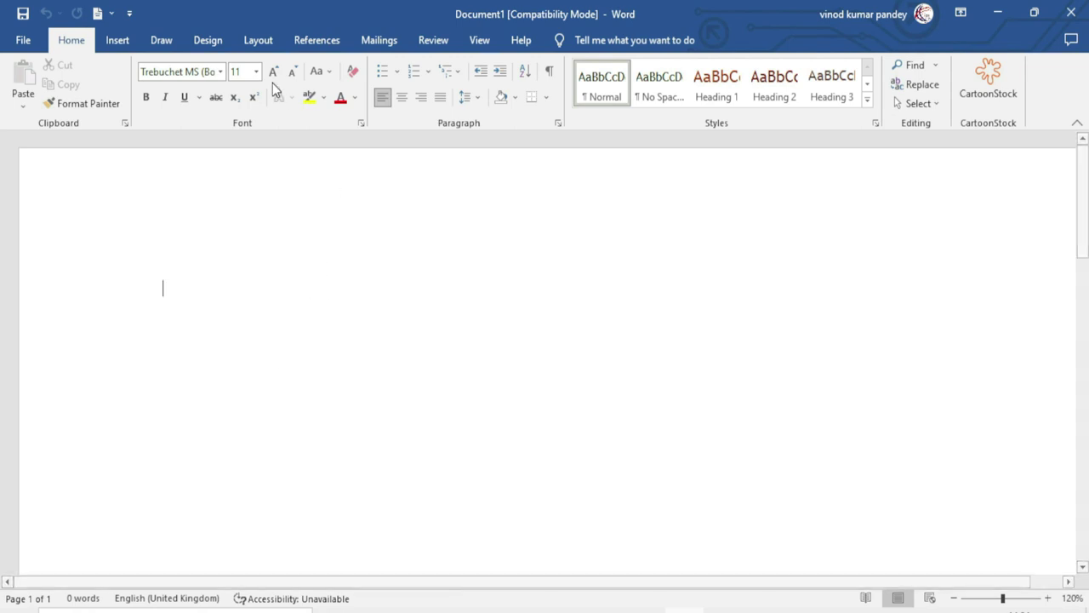
Bring up Page Setup for the new Document1 and show its Paper settings with A3 paper size.
click(258, 40)
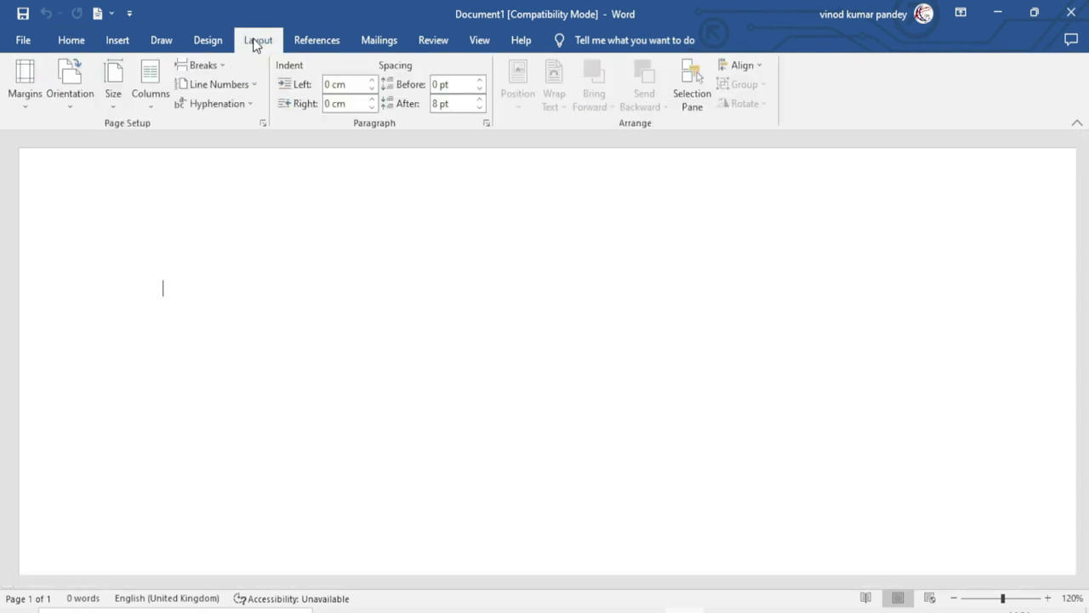
click(263, 124)
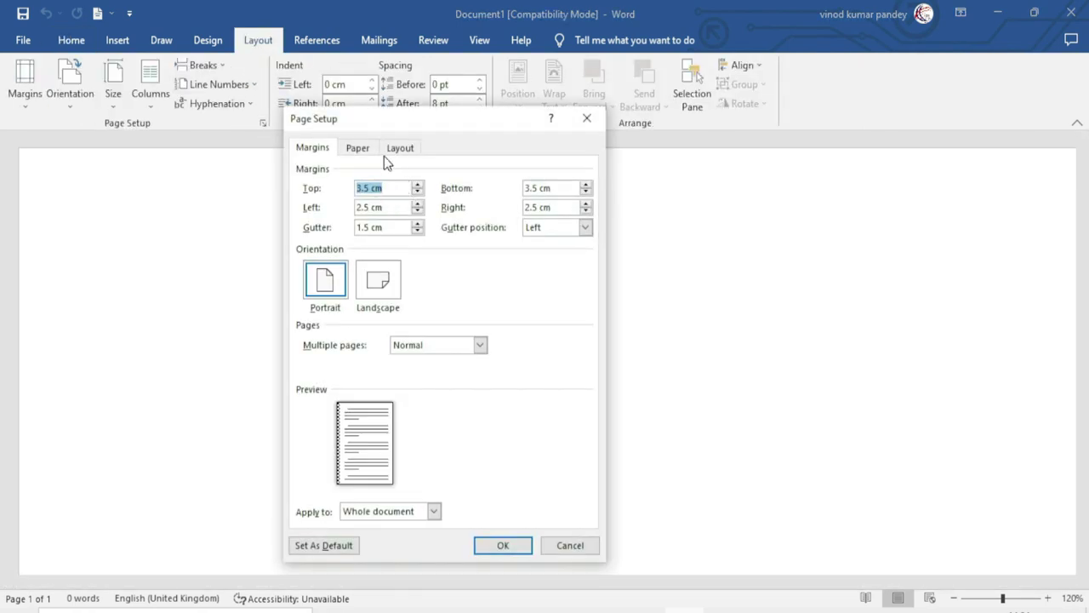
click(360, 149)
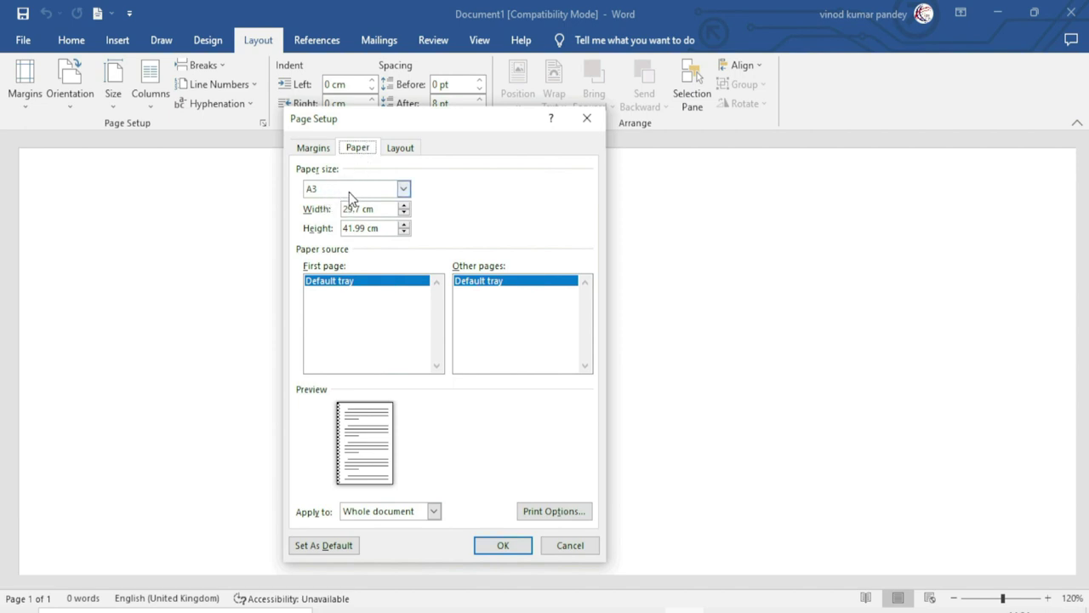
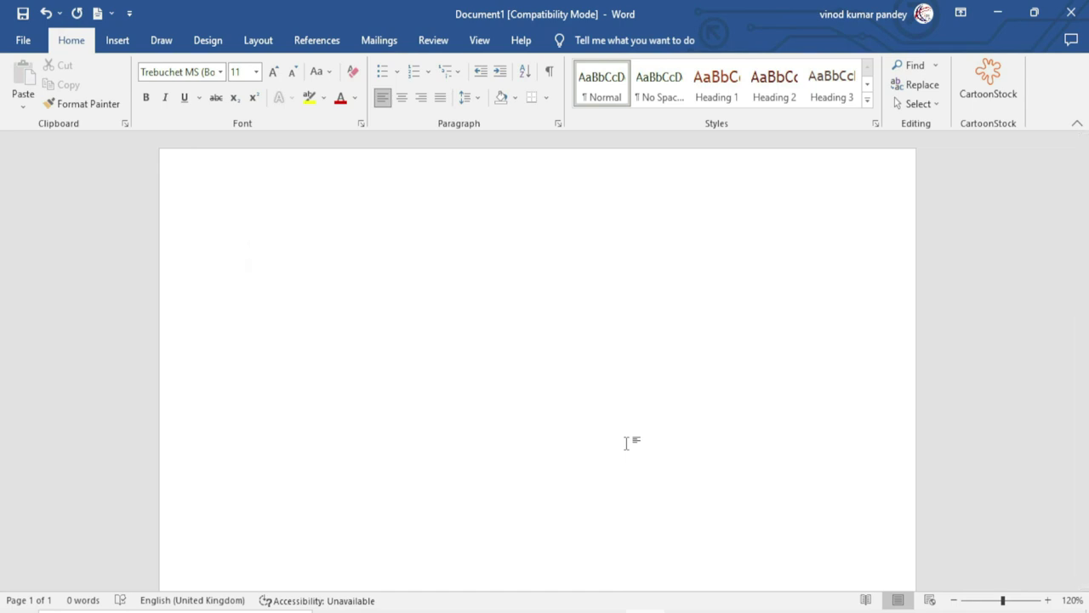
Generate twenty sample paragraphs with =rand(20) and return to the top of the document.
text(=rand()
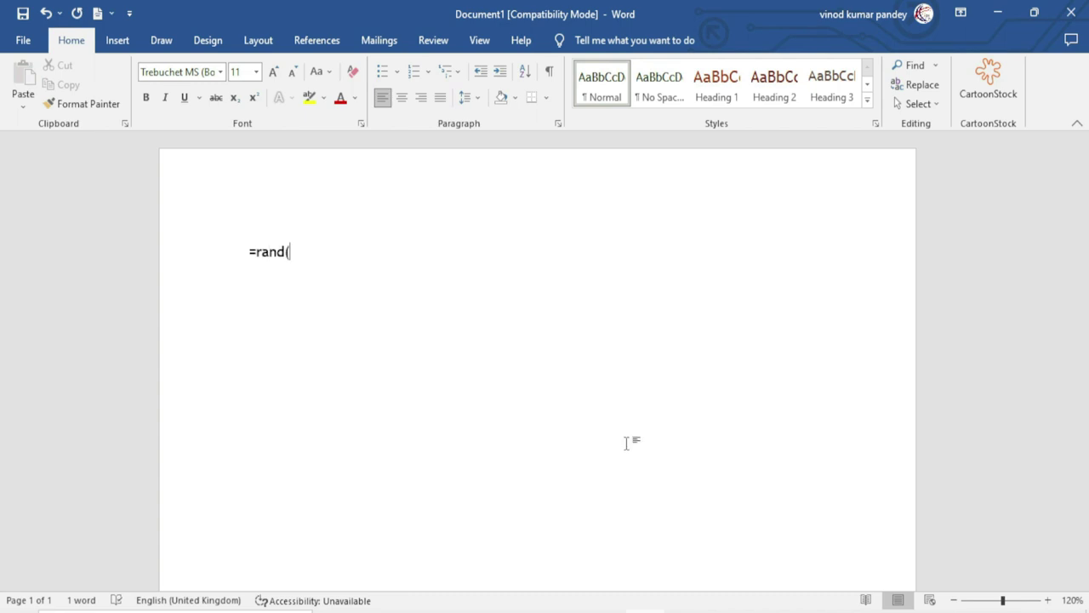
text(20)
text())
key(Return)
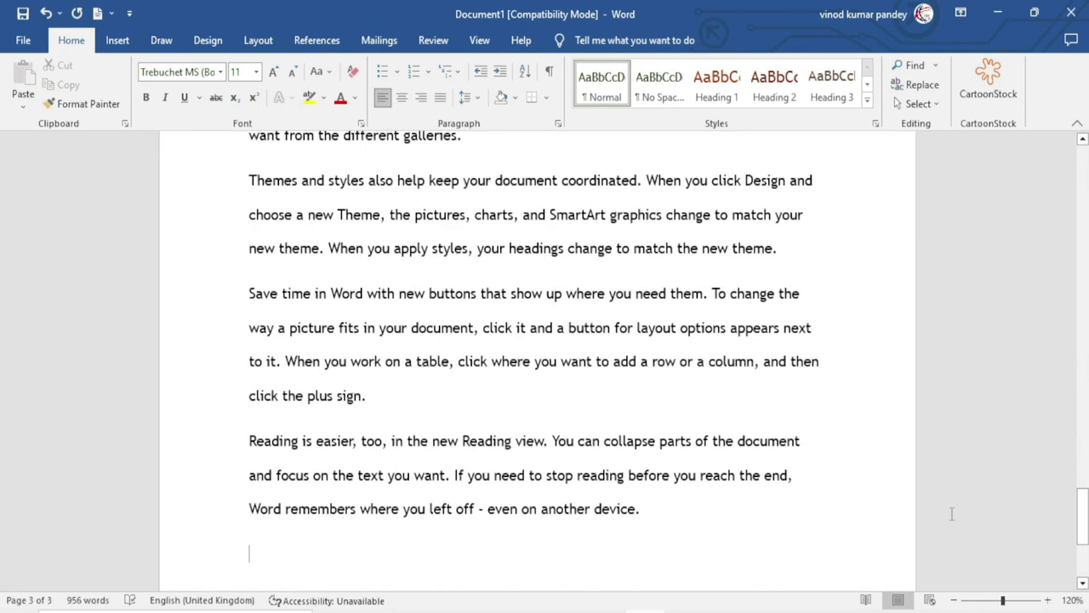
drag(1081, 514, 1074, 153)
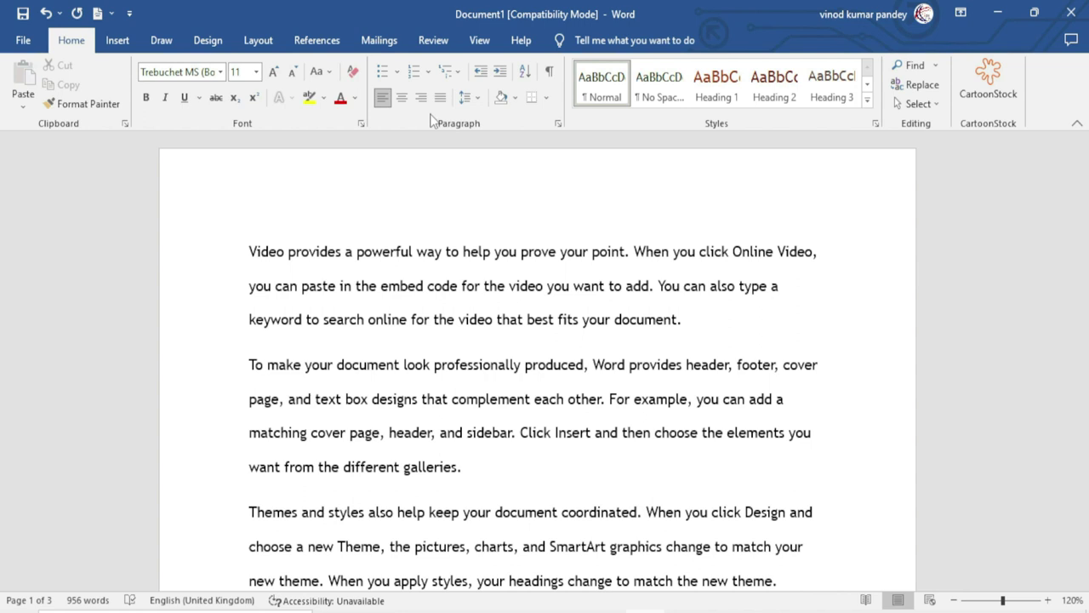
Justify all the sample text, then bring up the Columns layout list.
key(ctrl+a)
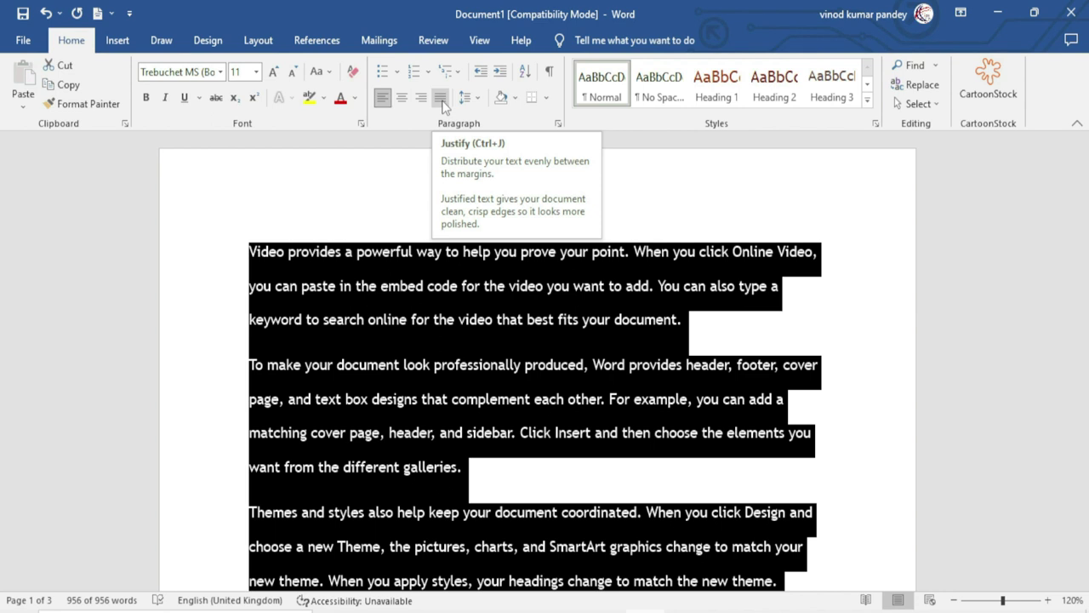
click(441, 107)
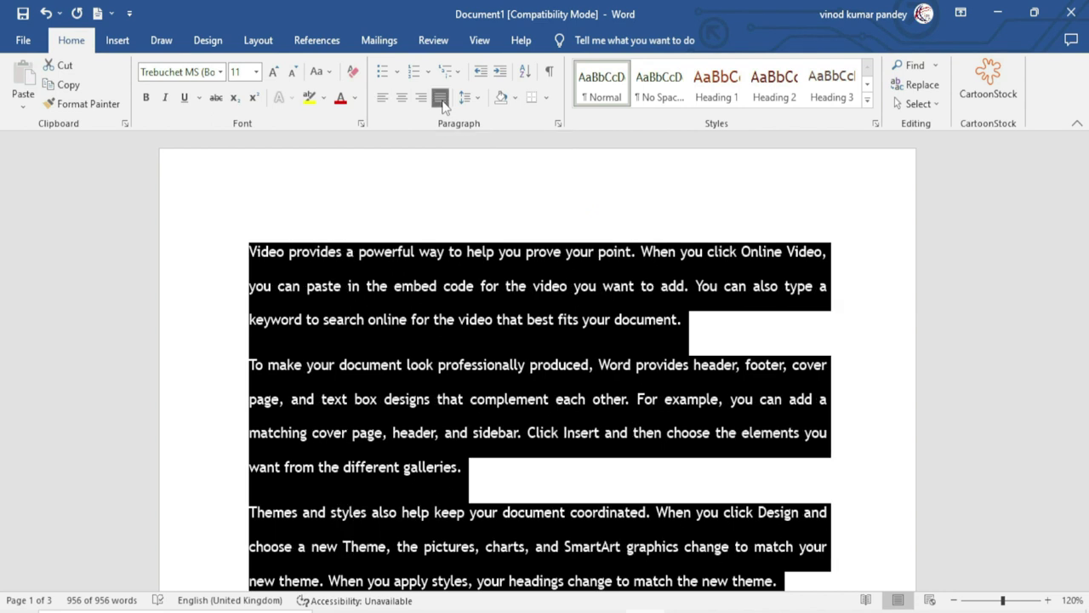
click(527, 321)
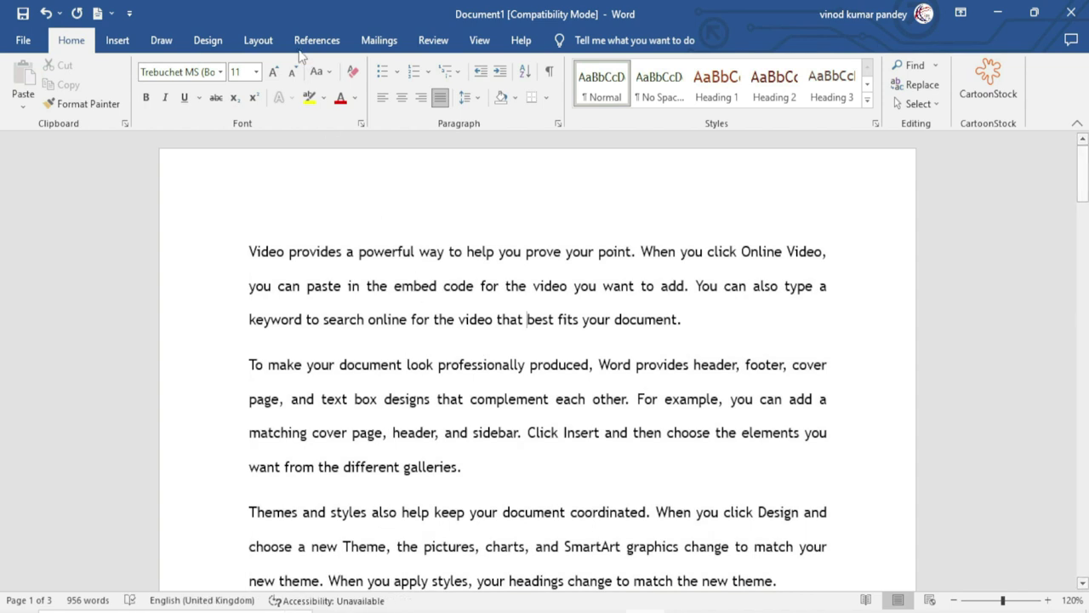
click(265, 42)
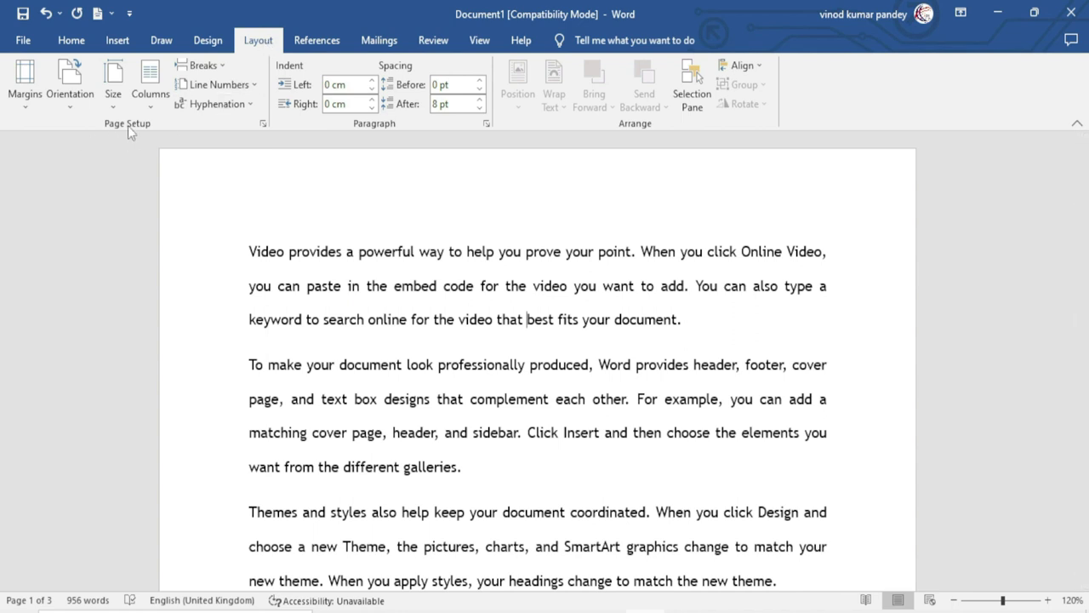
click(150, 103)
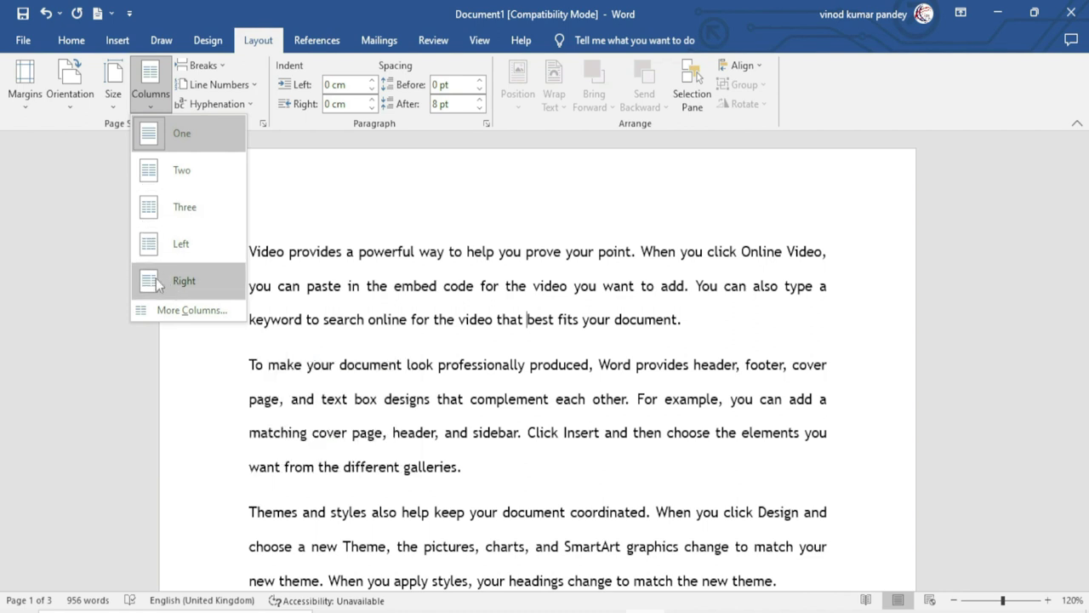
In More Columns, try the One, Two, Three, Left and Right presets, then set three columns.
click(193, 313)
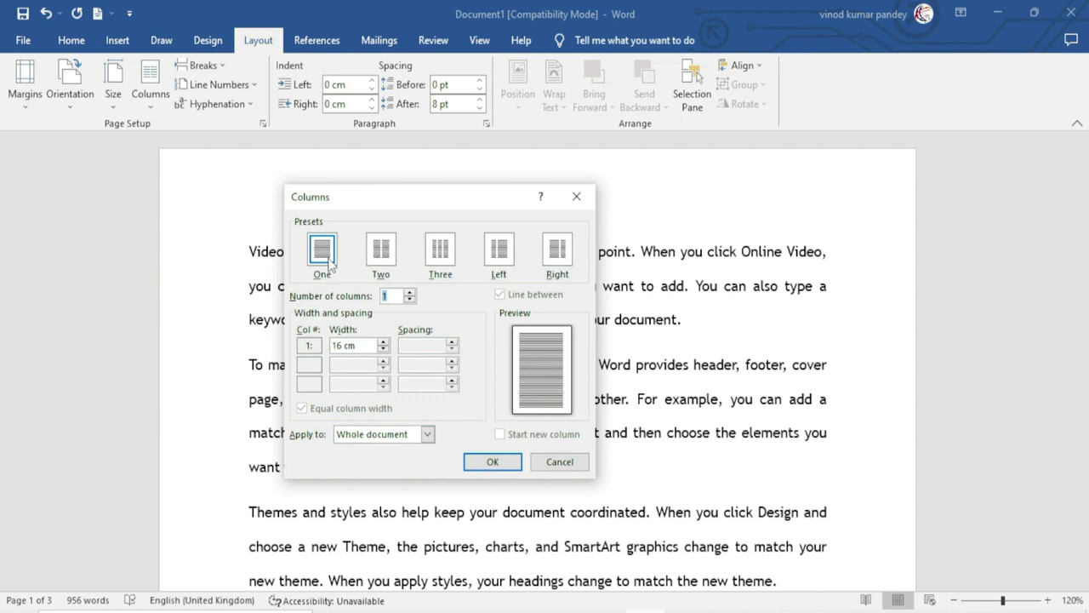
click(382, 251)
click(440, 251)
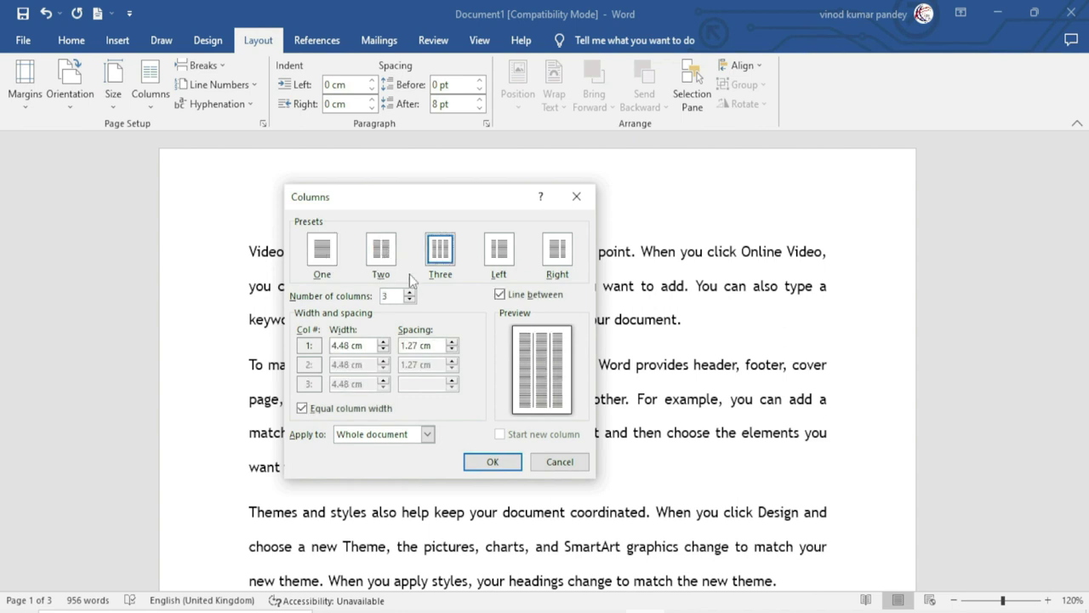
click(499, 255)
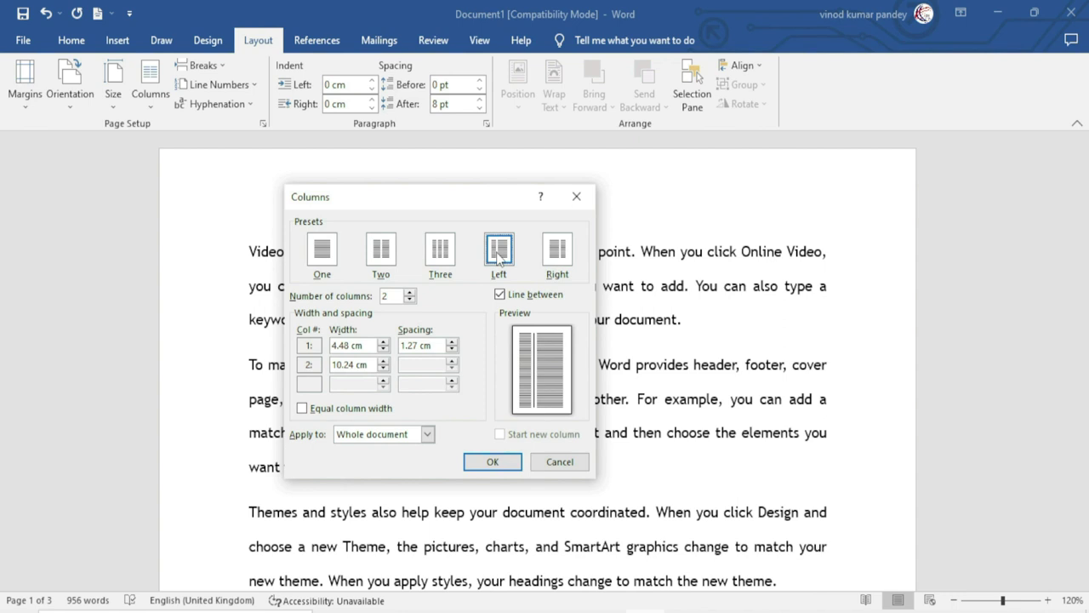
click(558, 256)
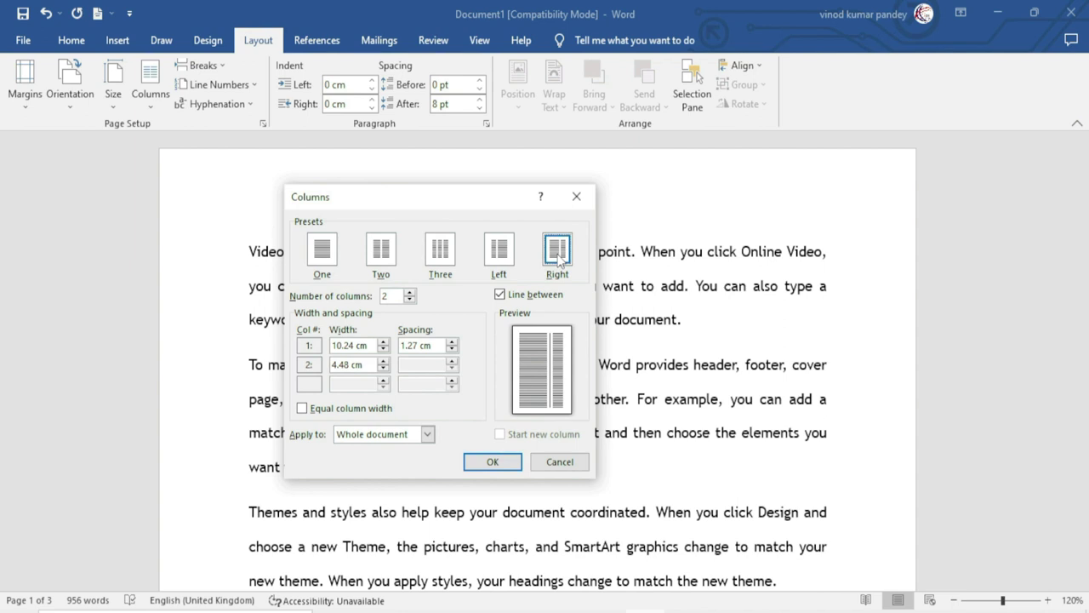
click(321, 253)
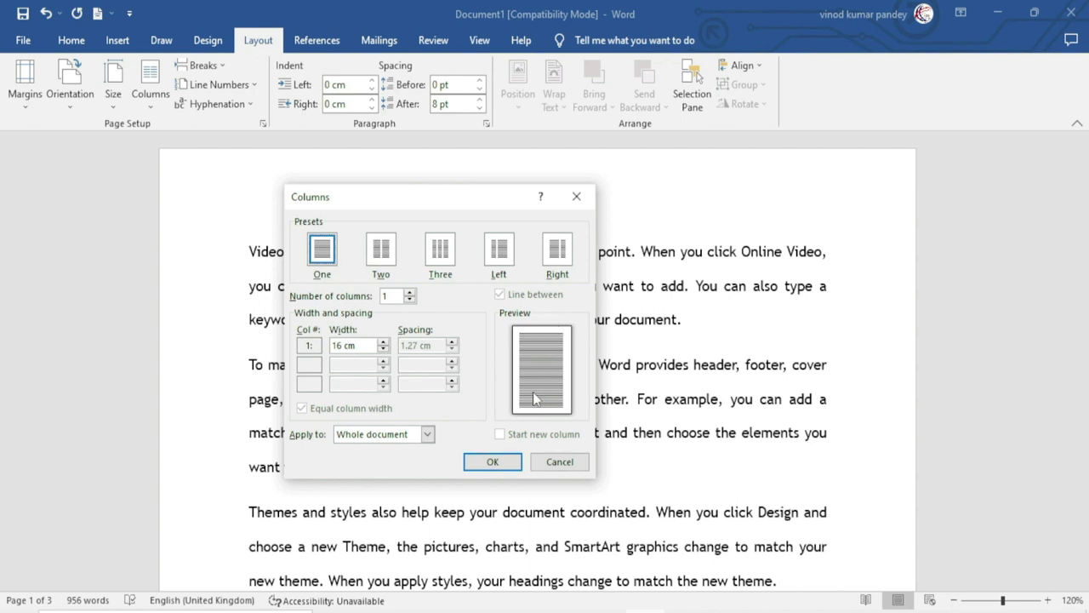
click(410, 292)
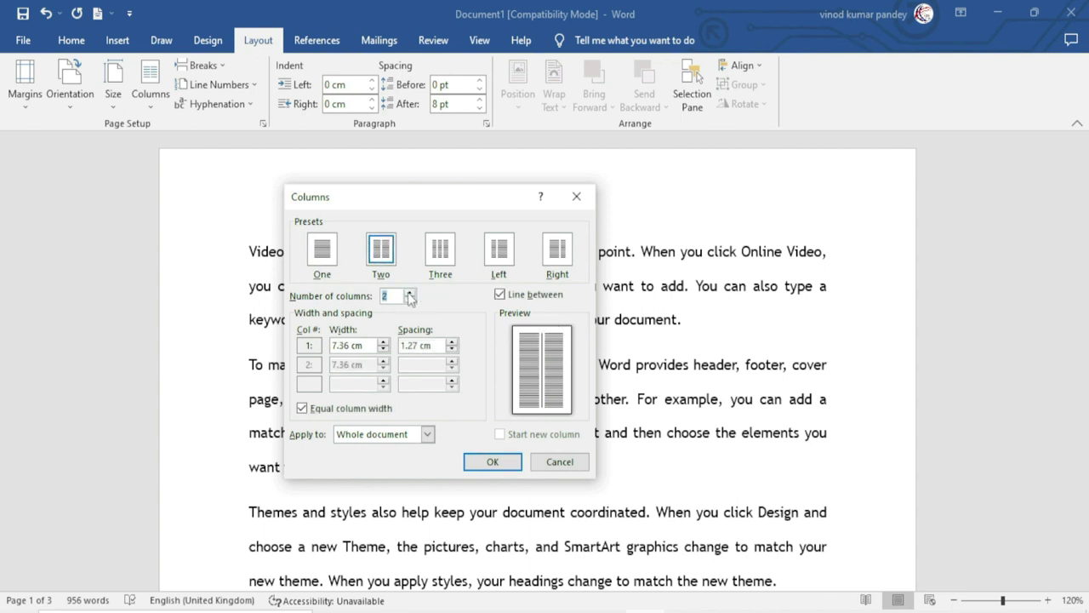
click(409, 292)
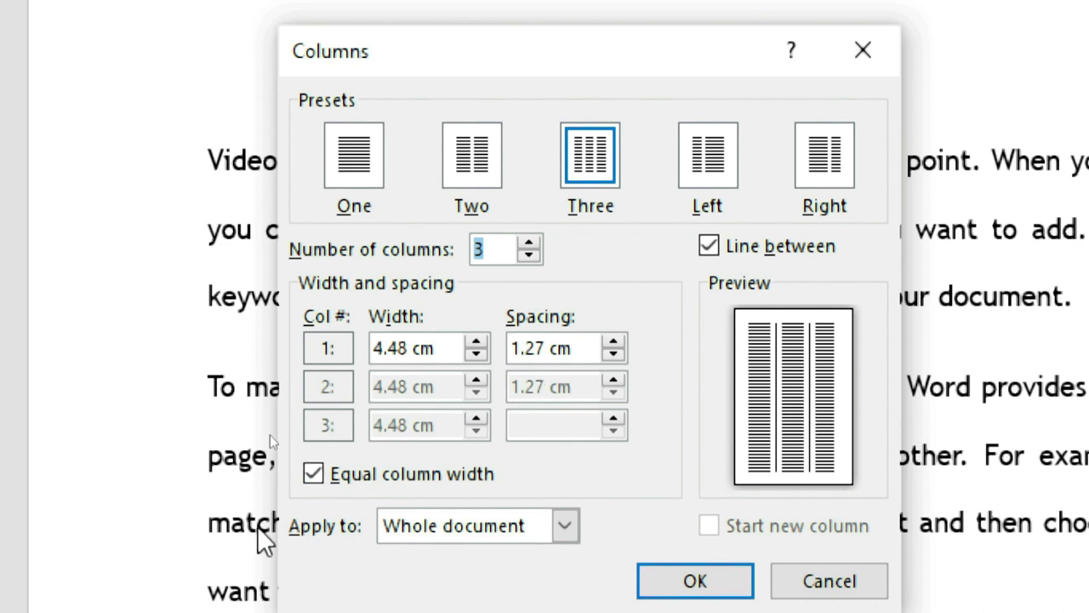
Choose Two, keep Line between, clear Equal column width, and set the number of columns to 3.
click(313, 473)
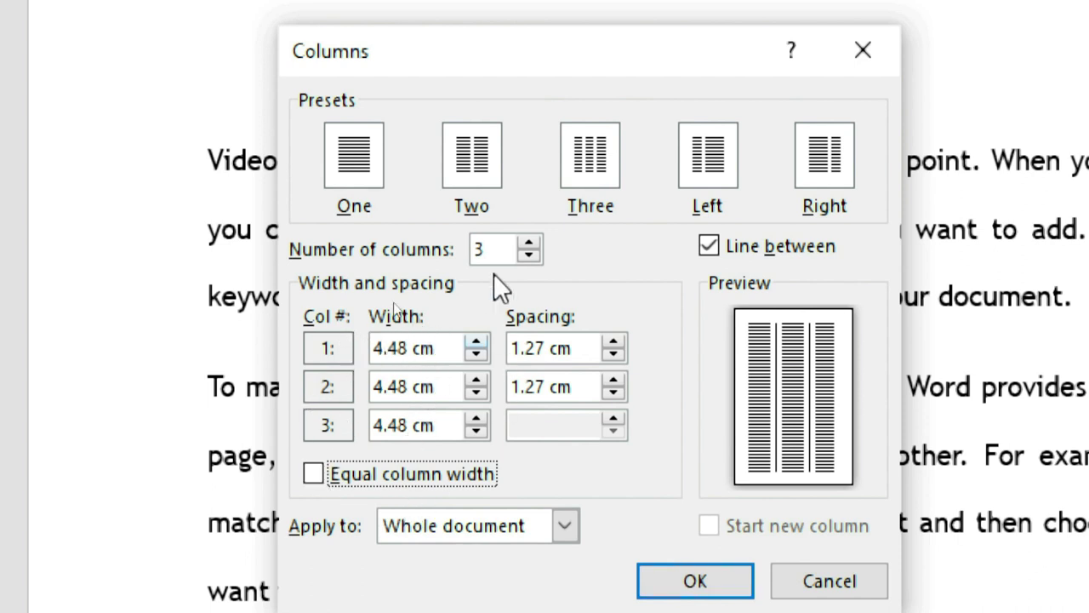
click(482, 155)
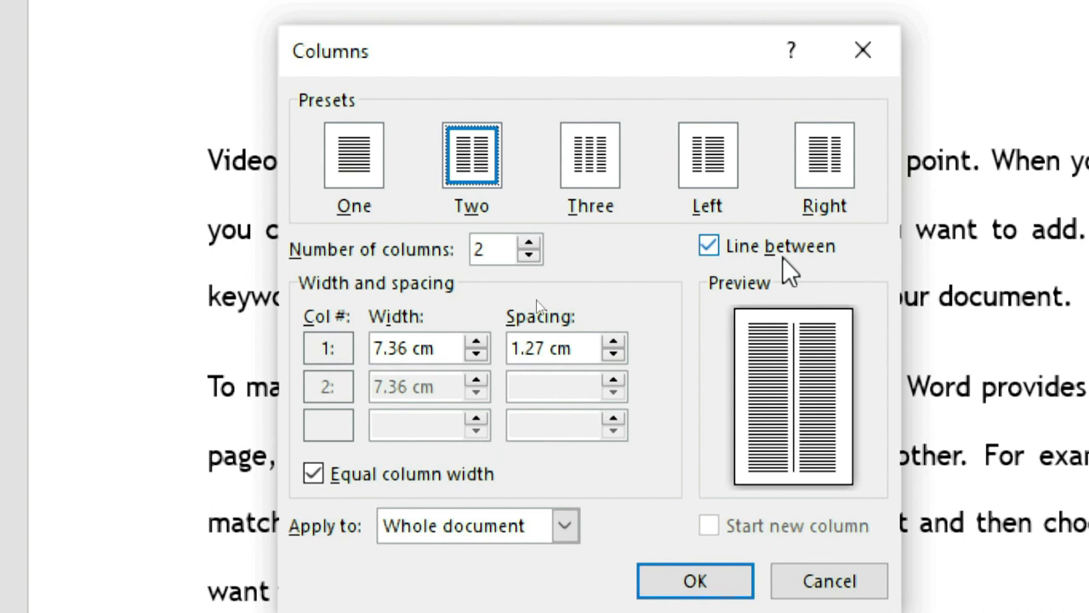
click(708, 247)
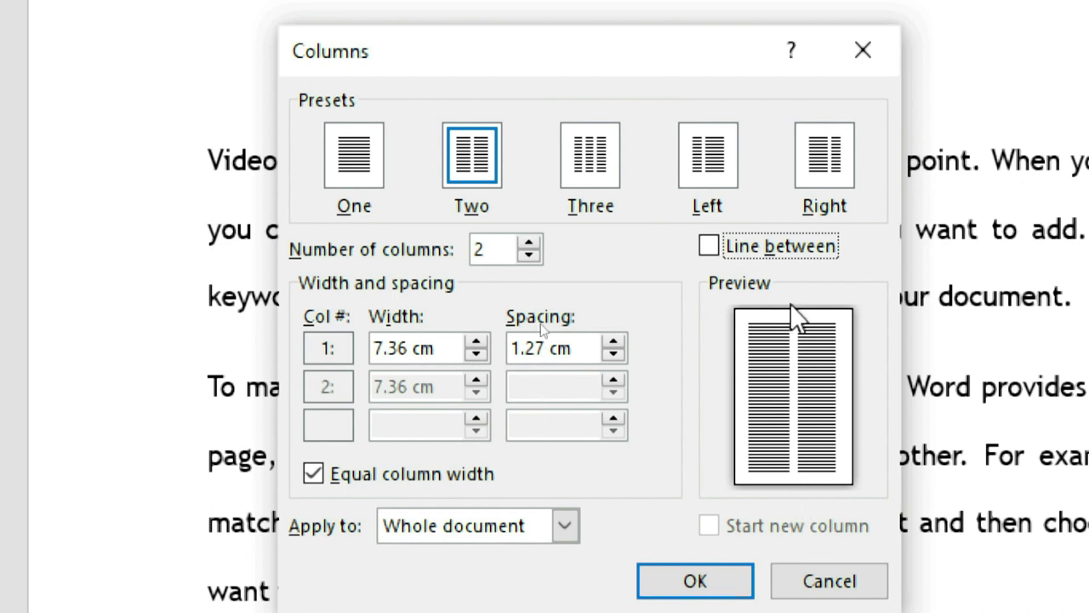
click(709, 247)
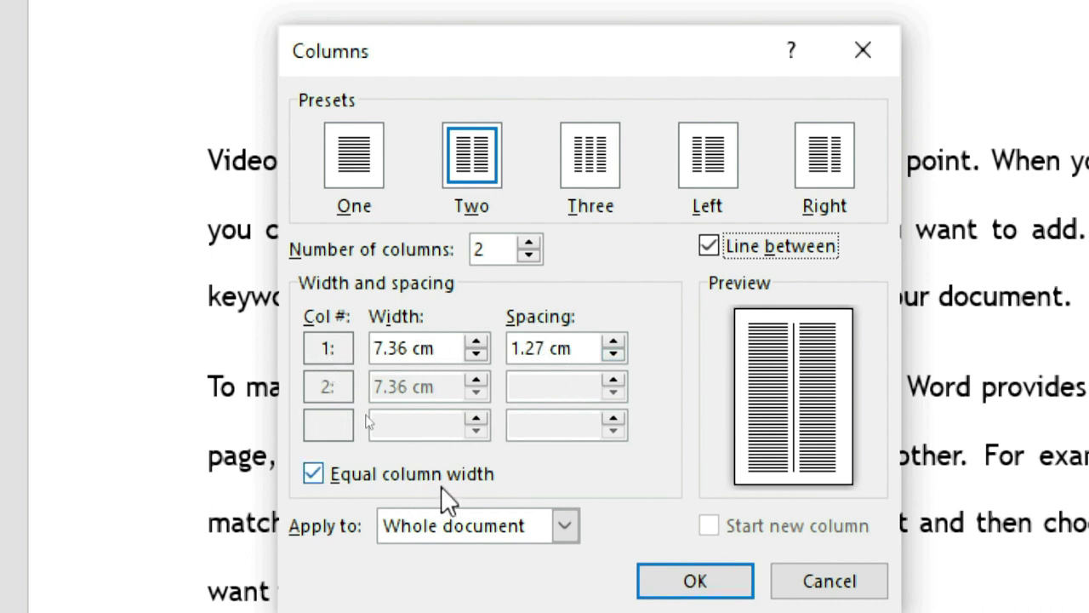
click(314, 473)
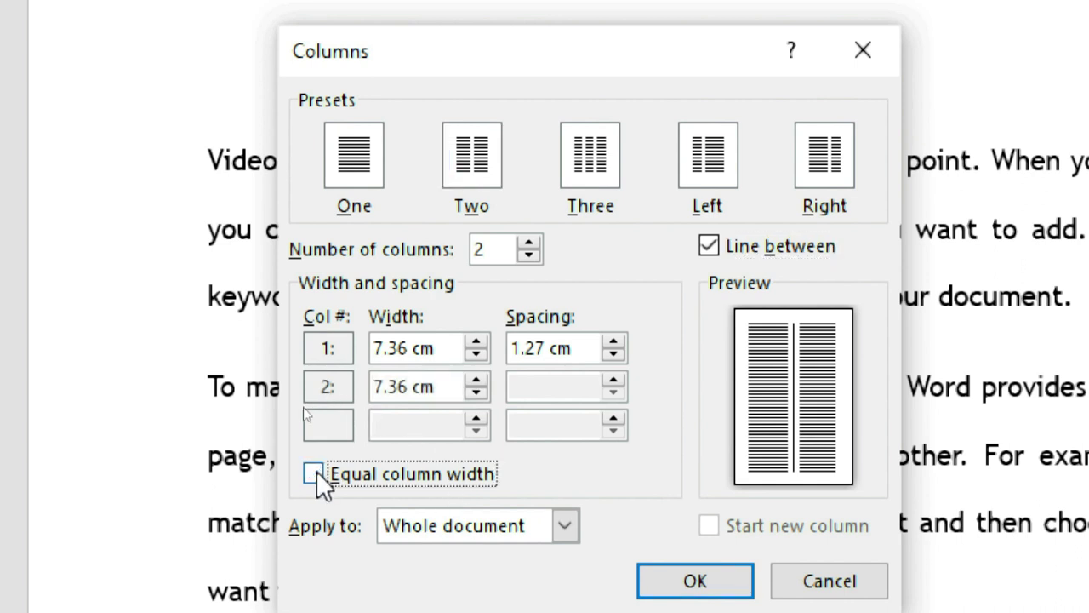
click(530, 242)
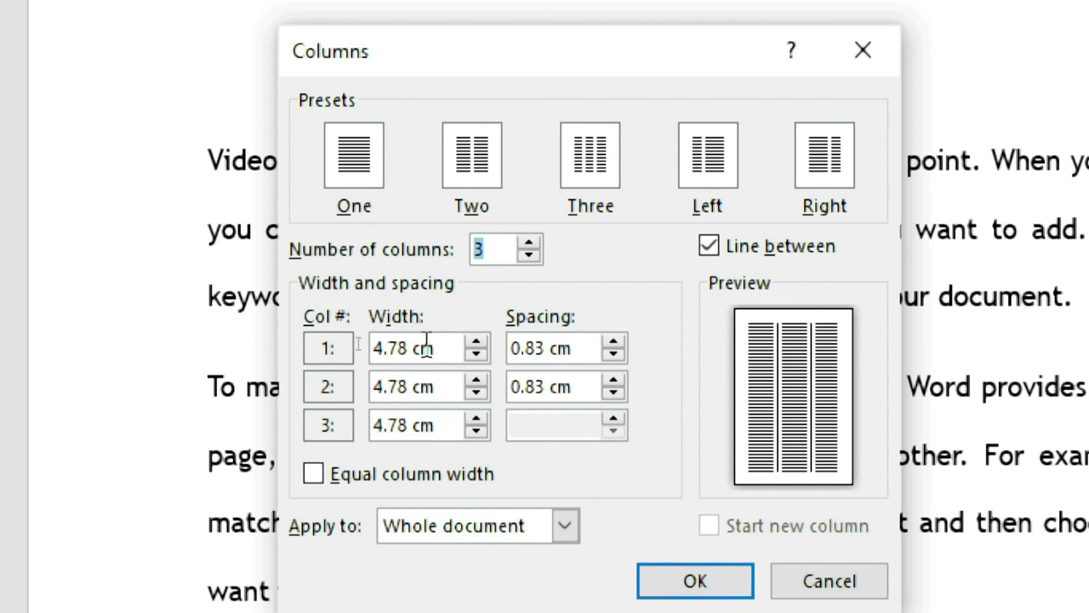
Set the three column widths to about 5, 2.3 and 7 cm.
click(477, 341)
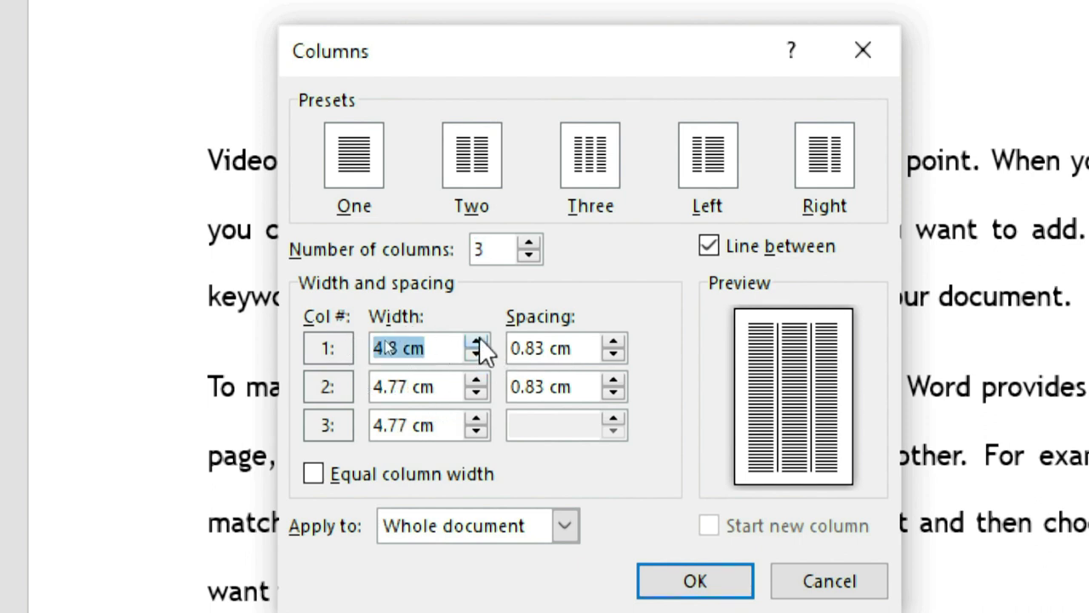
click(477, 341)
click(477, 341)
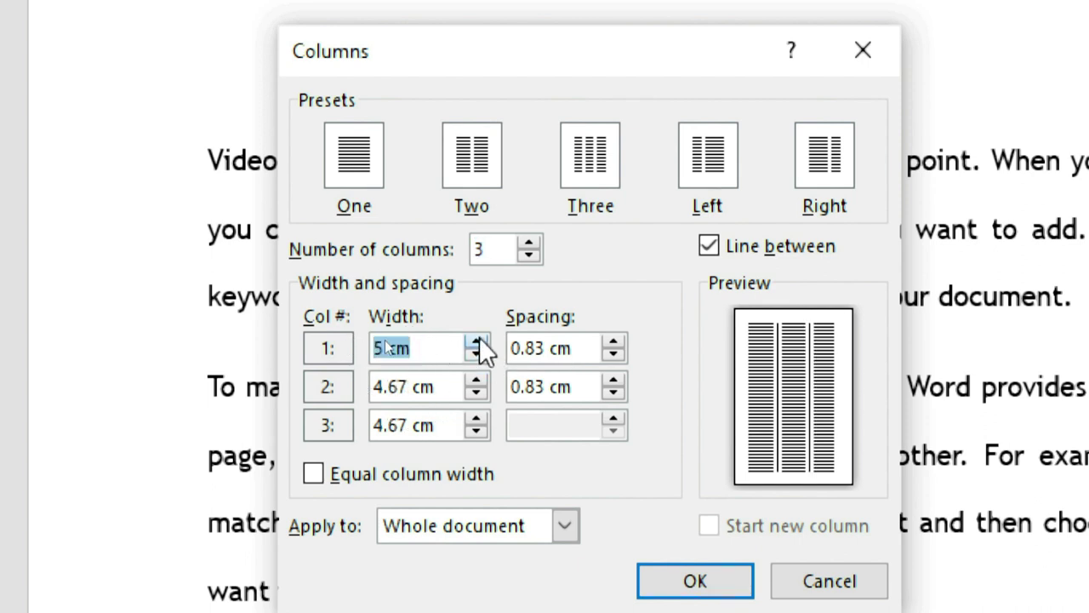
click(476, 391)
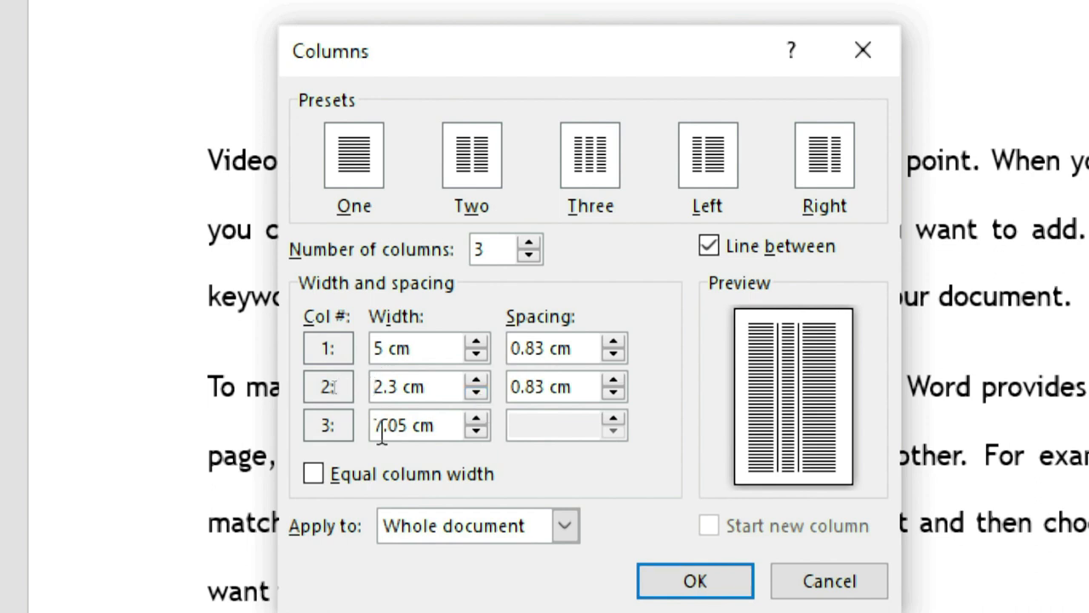
click(475, 419)
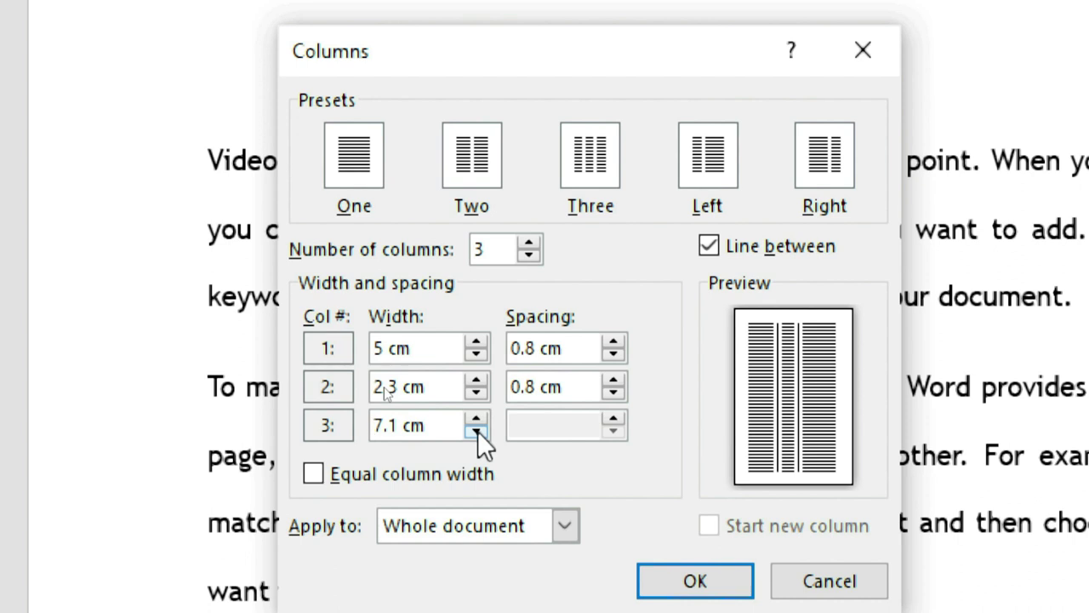
click(478, 431)
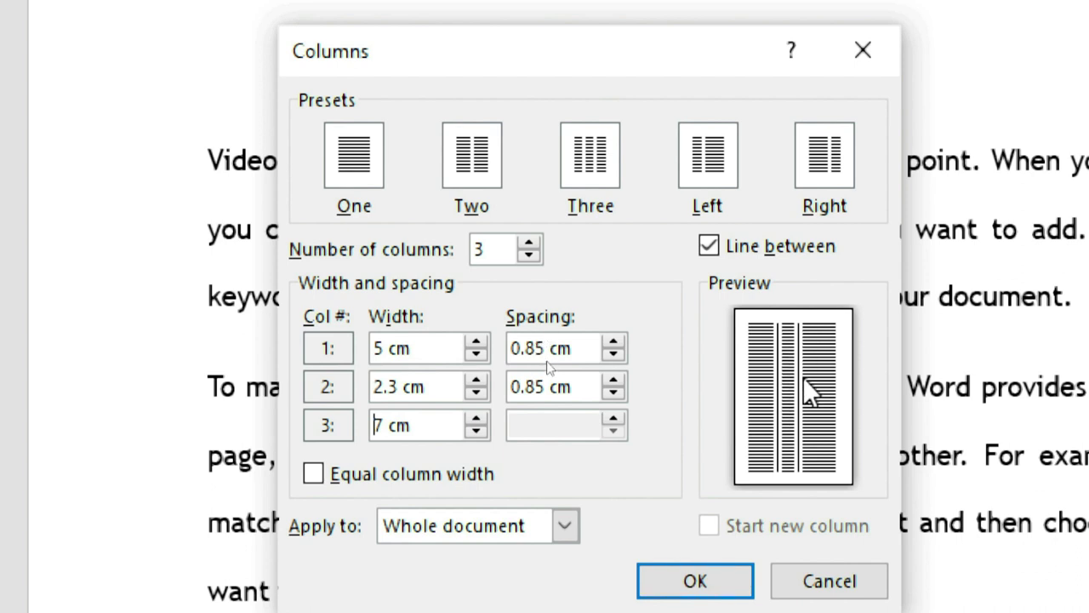
Set the spacing after the first column to 1.3 cm and after the second to 0.8 cm.
click(618, 335)
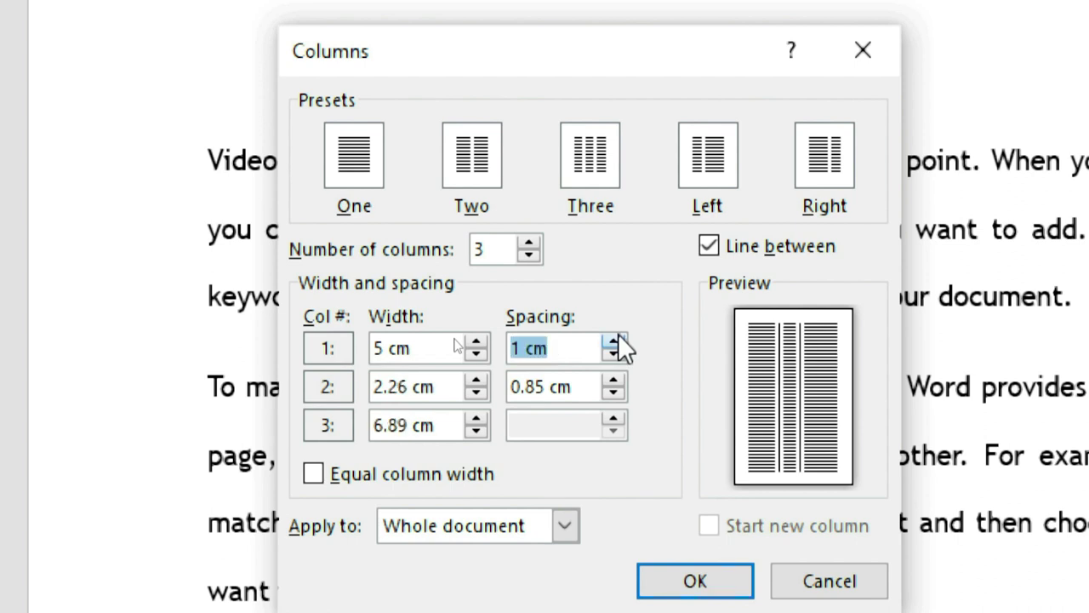
click(618, 334)
click(618, 335)
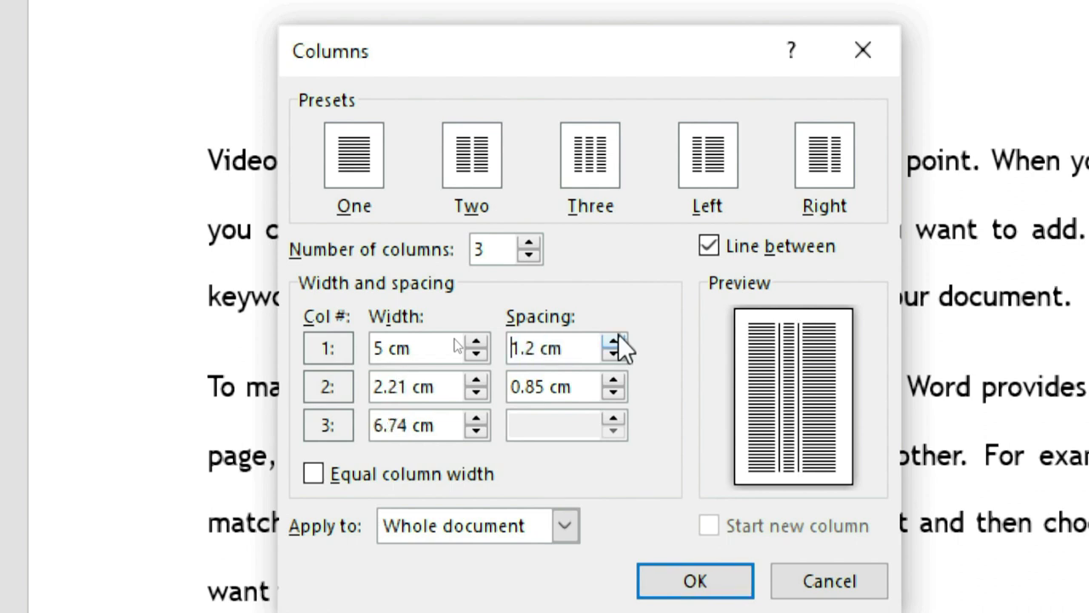
click(618, 335)
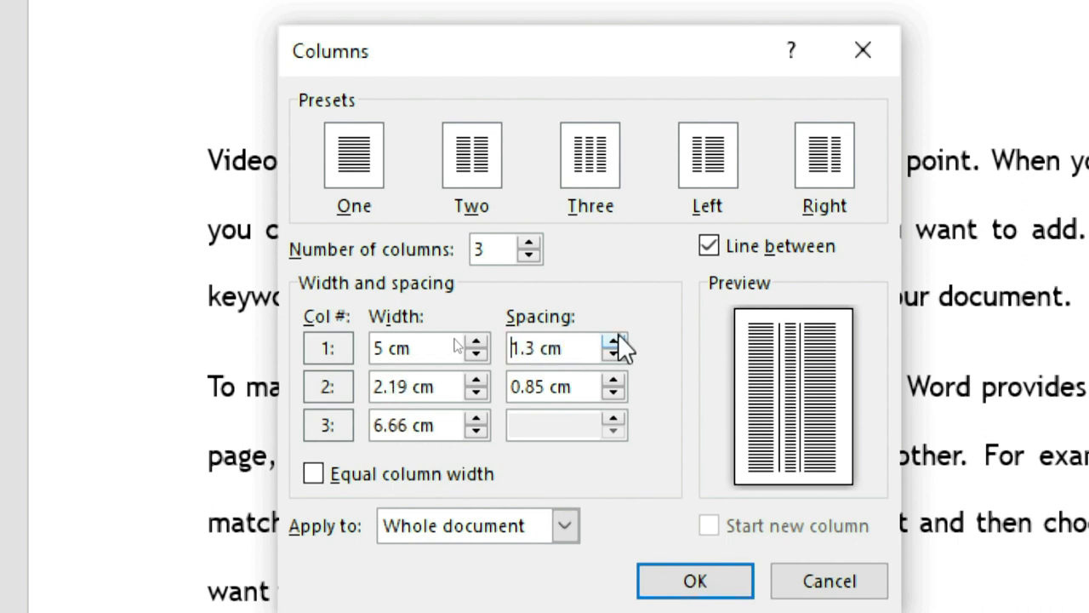
click(615, 393)
click(615, 392)
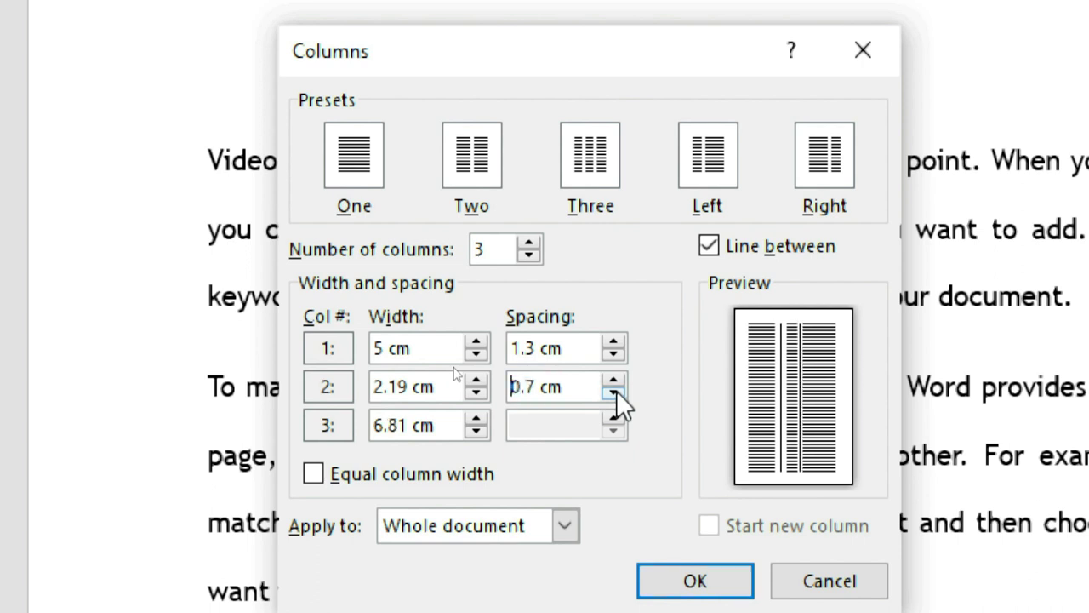
click(616, 377)
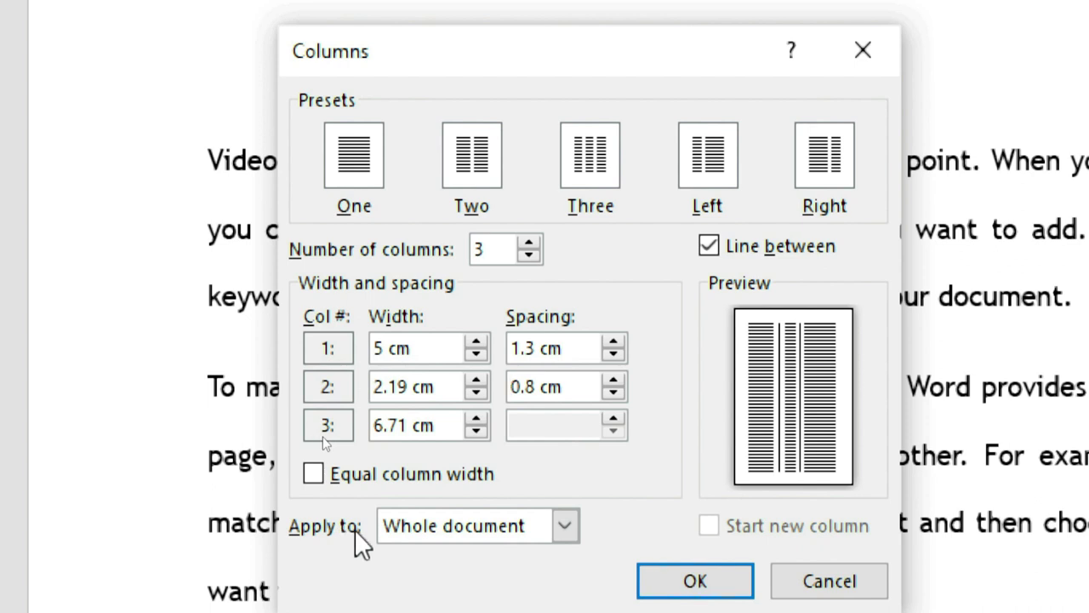
Apply the three-column layout to the whole document.
click(565, 525)
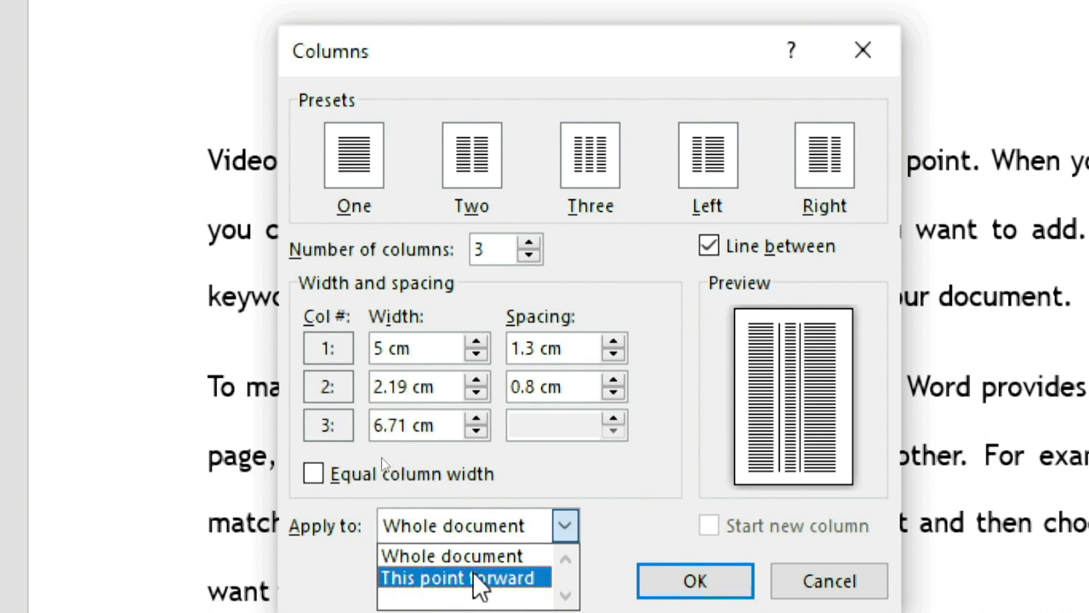
click(525, 558)
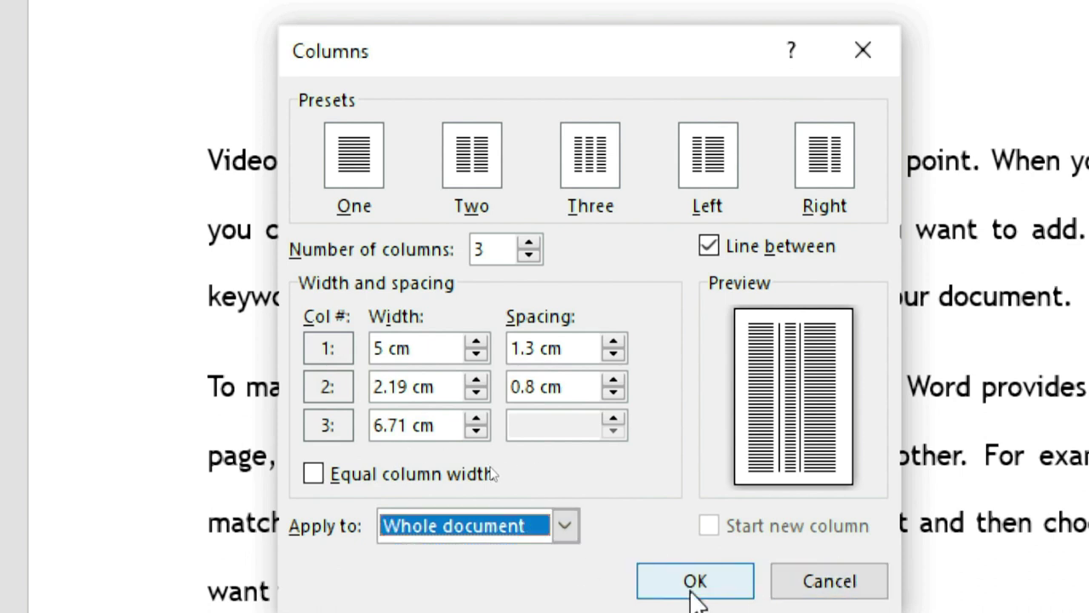
click(681, 583)
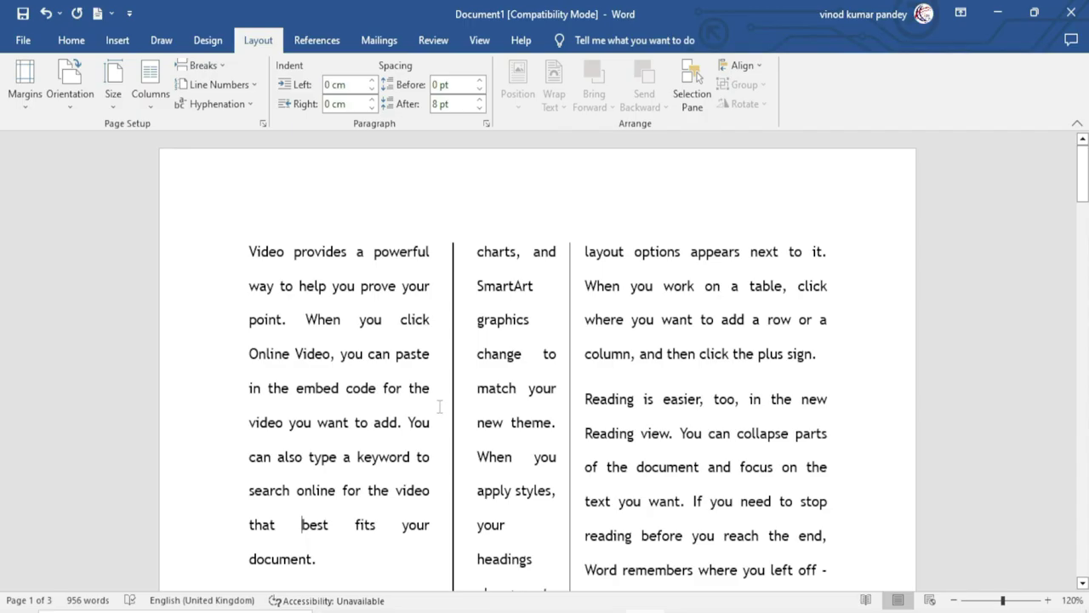
Review the three-column pages, then undo the layout back to a single column.
scroll(515, 347, down, 2)
scroll(514, 348, down, 2)
scroll(515, 347, down, 2)
scroll(515, 349, down, 4)
scroll(515, 349, down, 2)
scroll(515, 349, down, 1)
scroll(515, 349, down, 2)
scroll(515, 349, down, 1)
scroll(515, 349, down, 1)
scroll(515, 349, down, 2)
scroll(515, 349, down, 1)
scroll(515, 349, down, 2)
scroll(515, 349, down, 3)
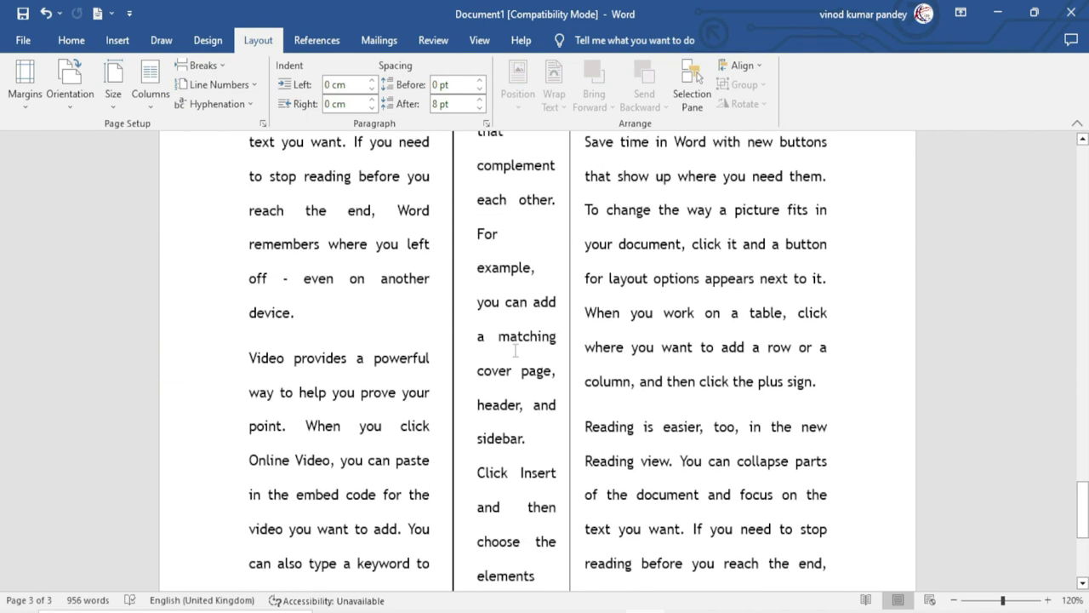
scroll(515, 349, up, 3)
scroll(514, 349, up, 4)
scroll(515, 349, up, 3)
scroll(515, 349, up, 3)
scroll(515, 349, up, 3)
scroll(515, 349, up, 3)
scroll(515, 349, up, 3)
scroll(515, 348, up, 3)
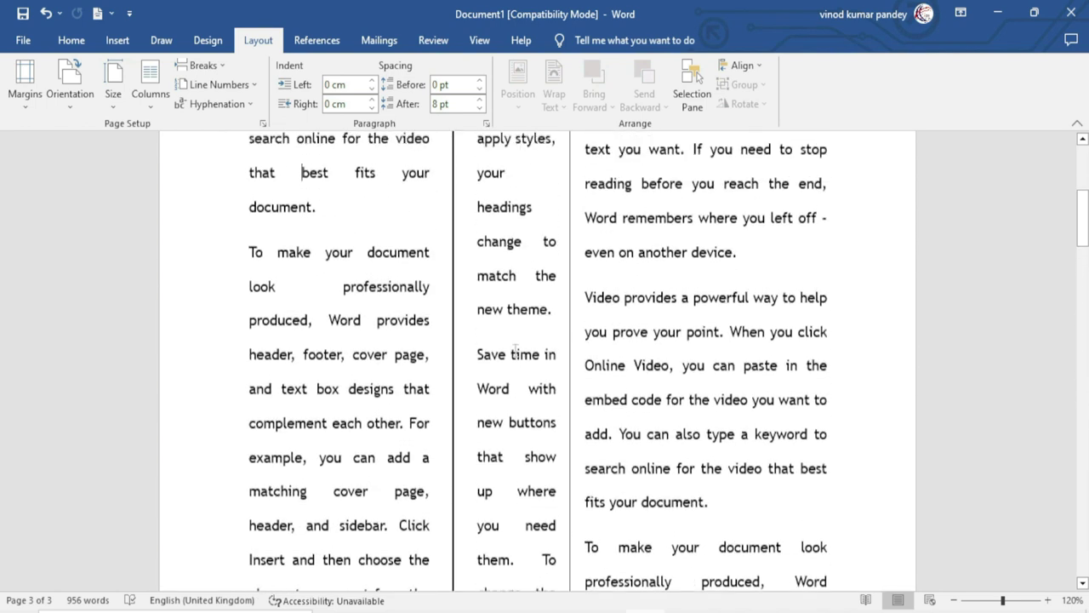
scroll(515, 349, up, 7)
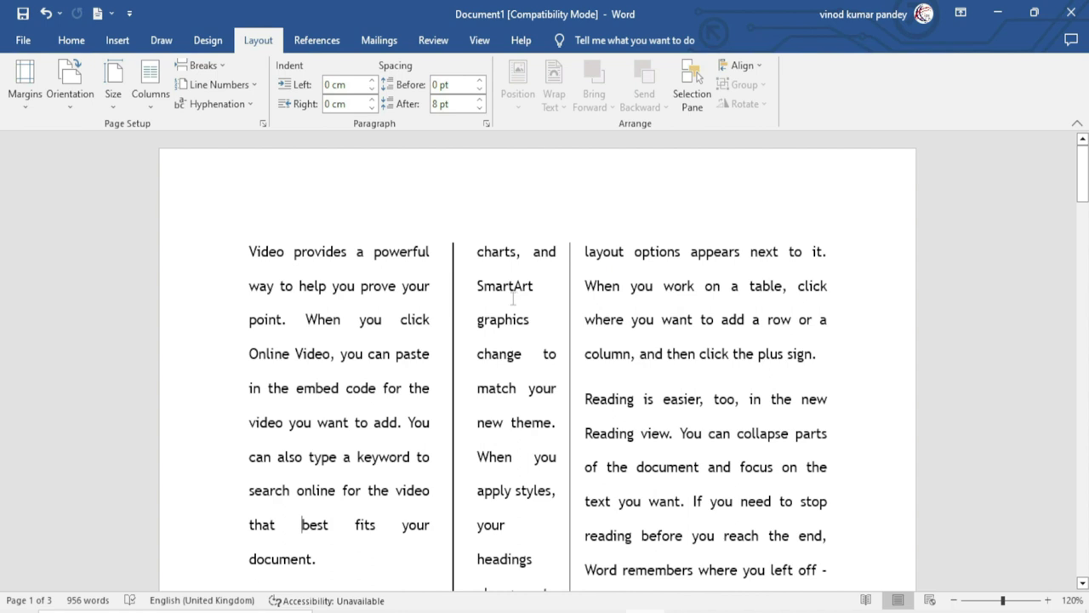
key(ctrl+z)
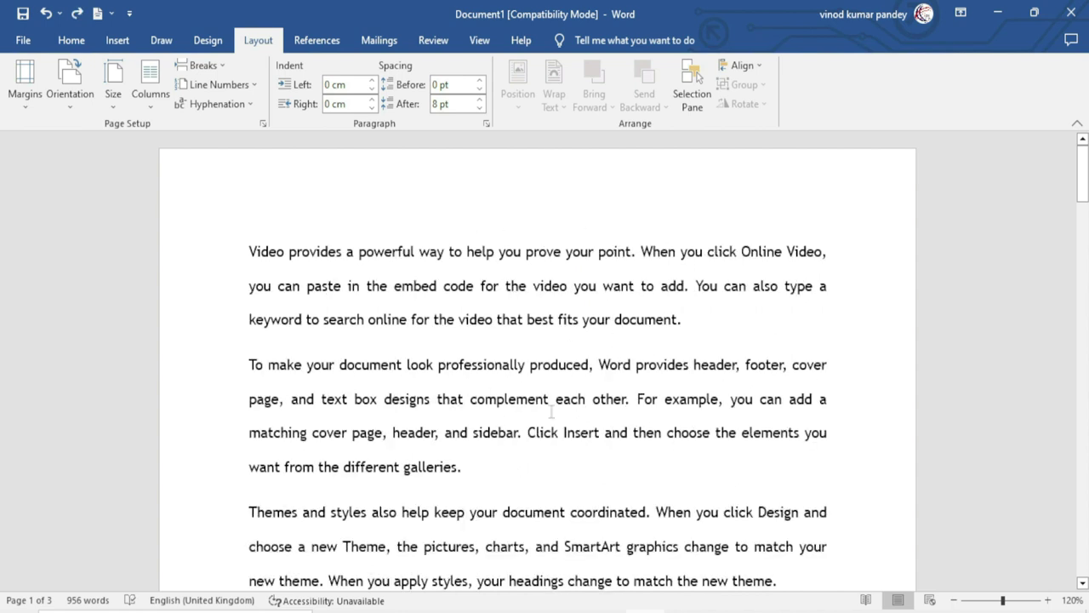
scroll(552, 412, down, 1)
scroll(306, 421, up, 1)
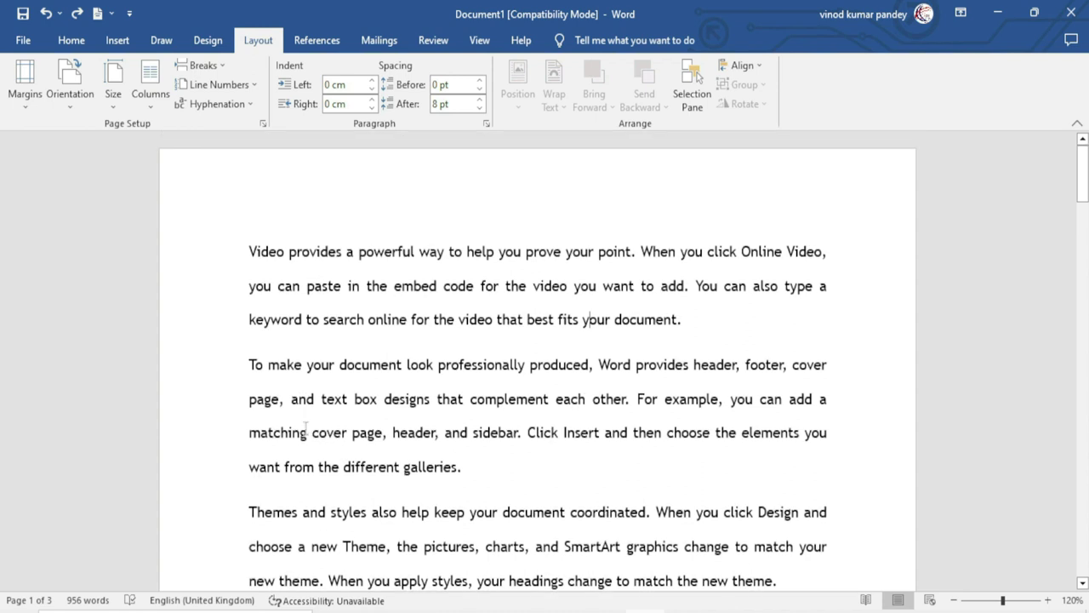
click(253, 364)
click(145, 103)
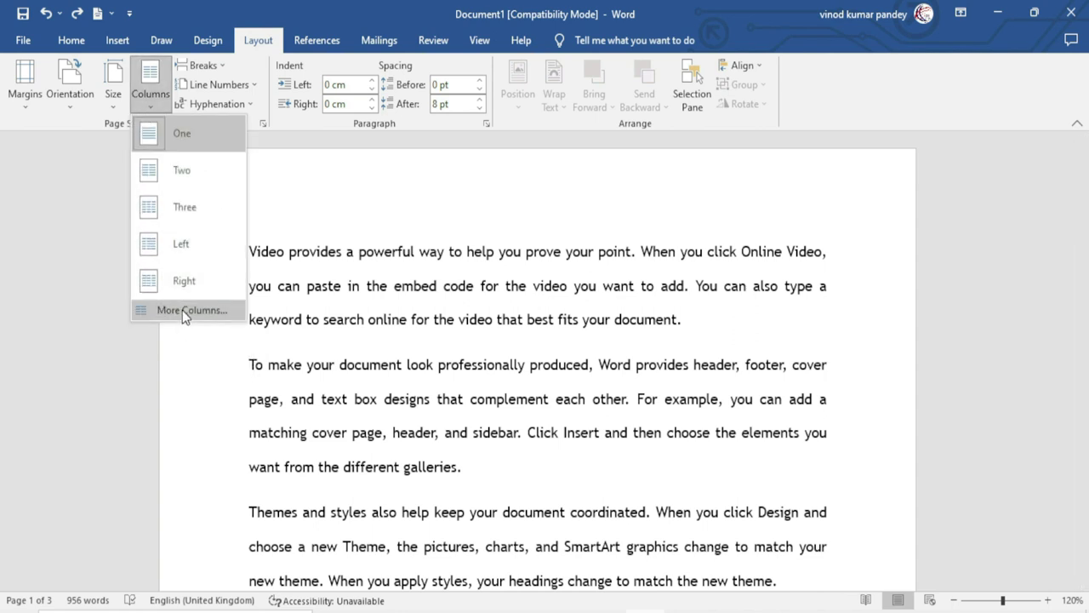
click(182, 310)
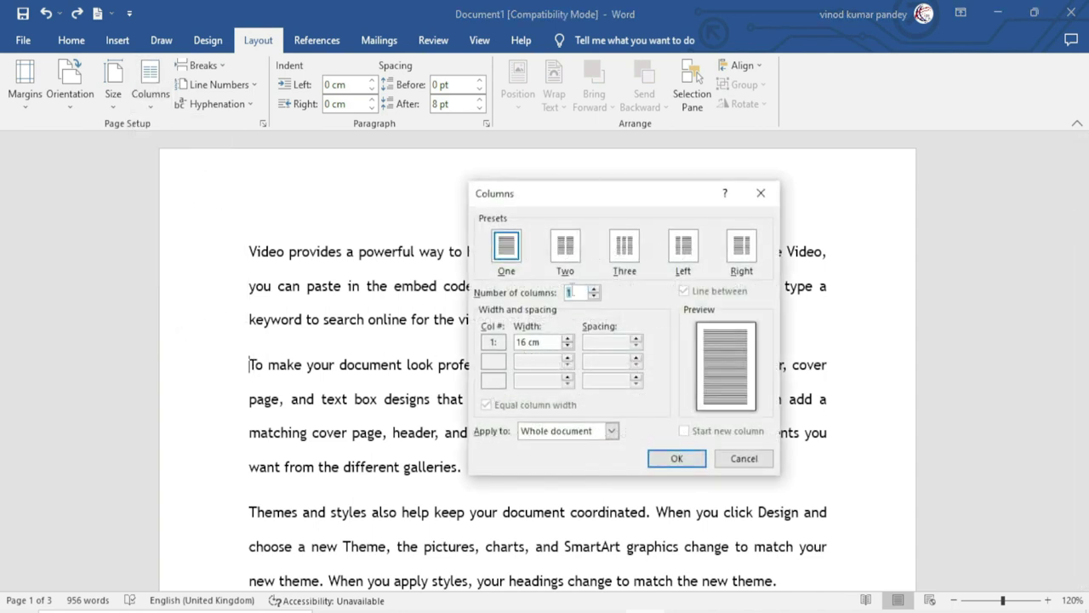
click(594, 290)
click(594, 290)
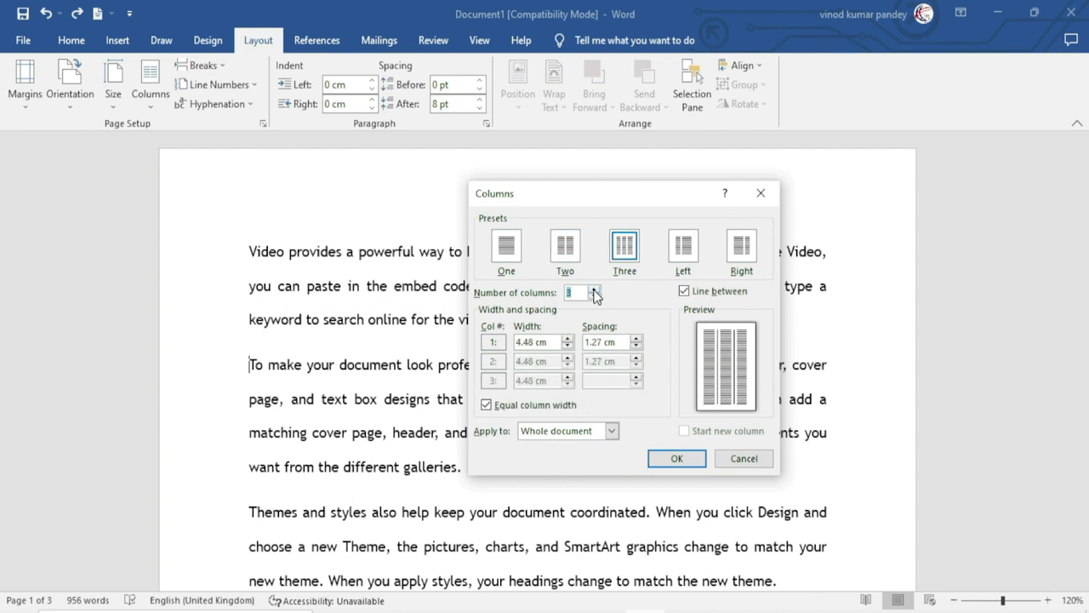
click(611, 431)
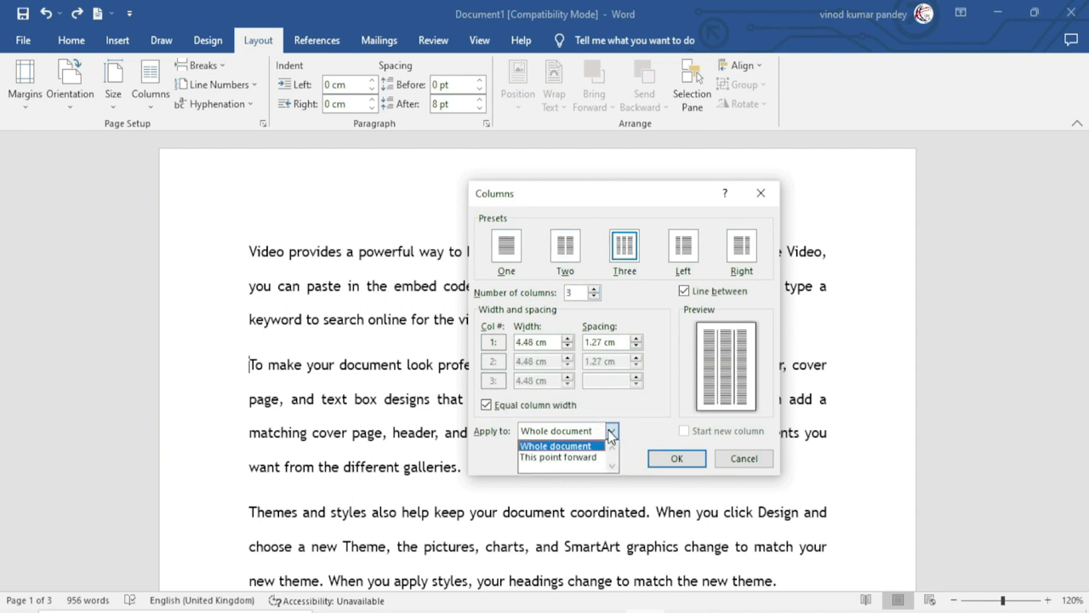
click(575, 458)
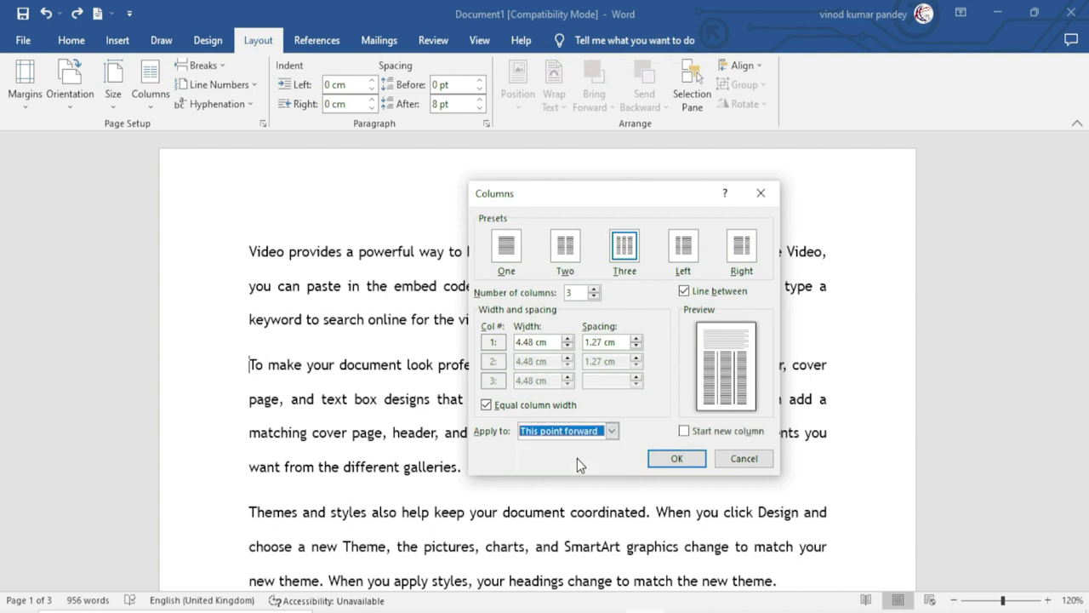
click(685, 431)
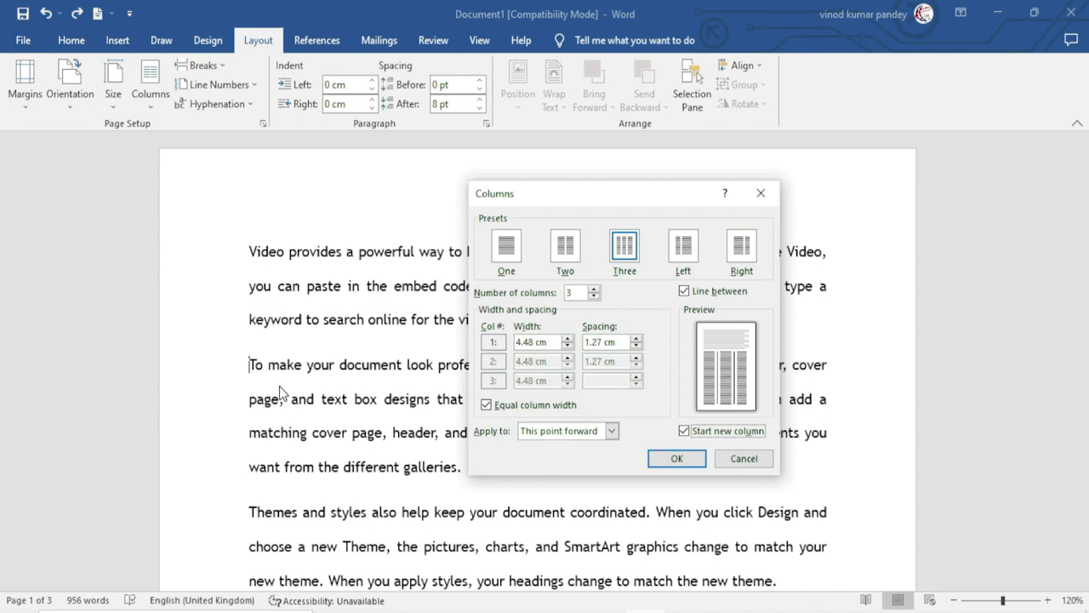
click(685, 431)
click(682, 458)
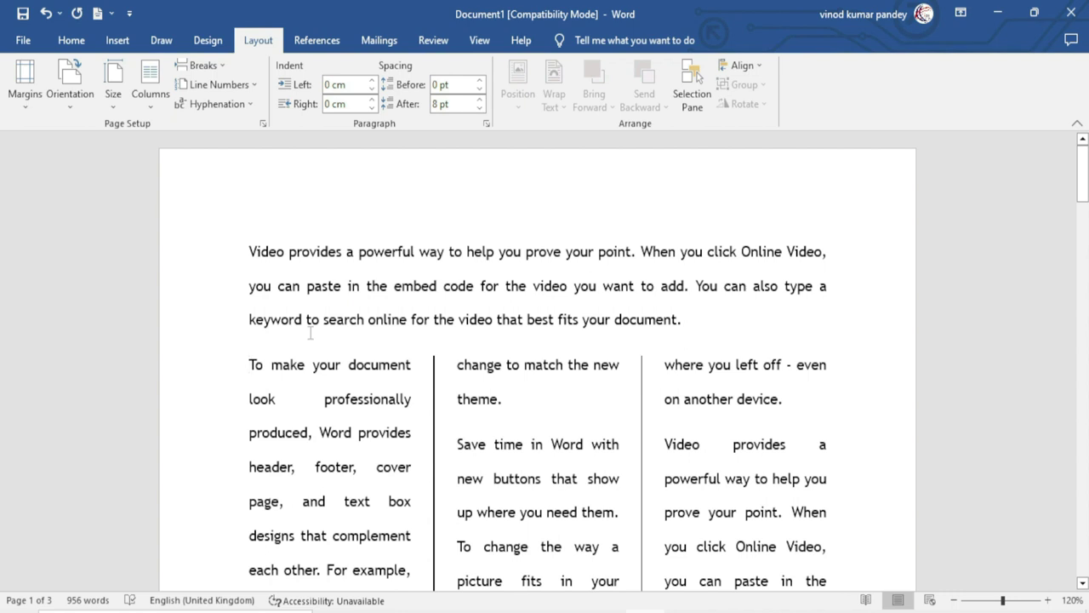
key(ctrl+z)
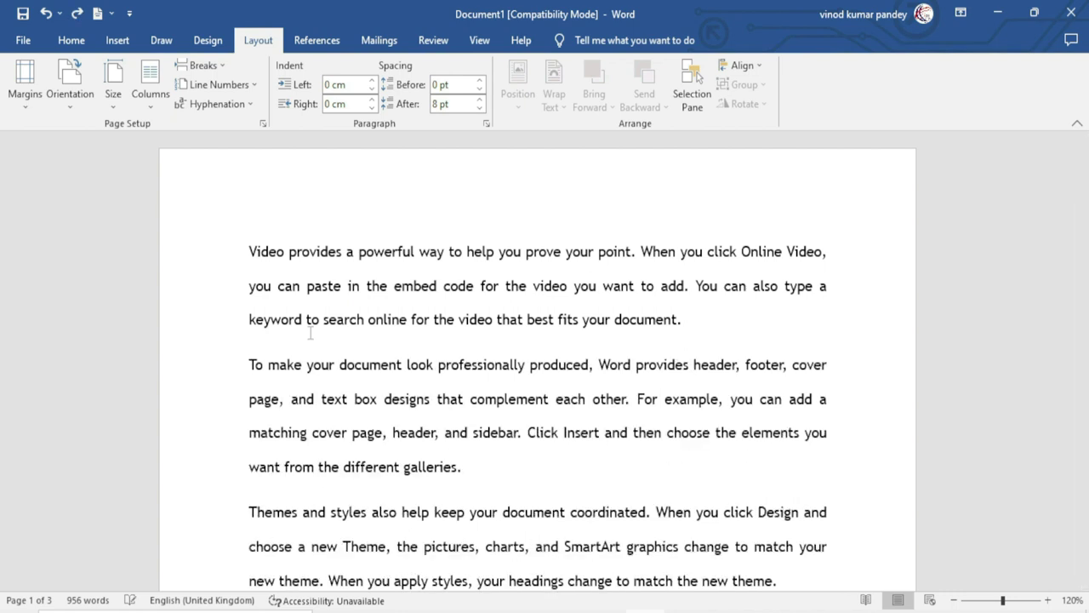
click(150, 95)
click(159, 284)
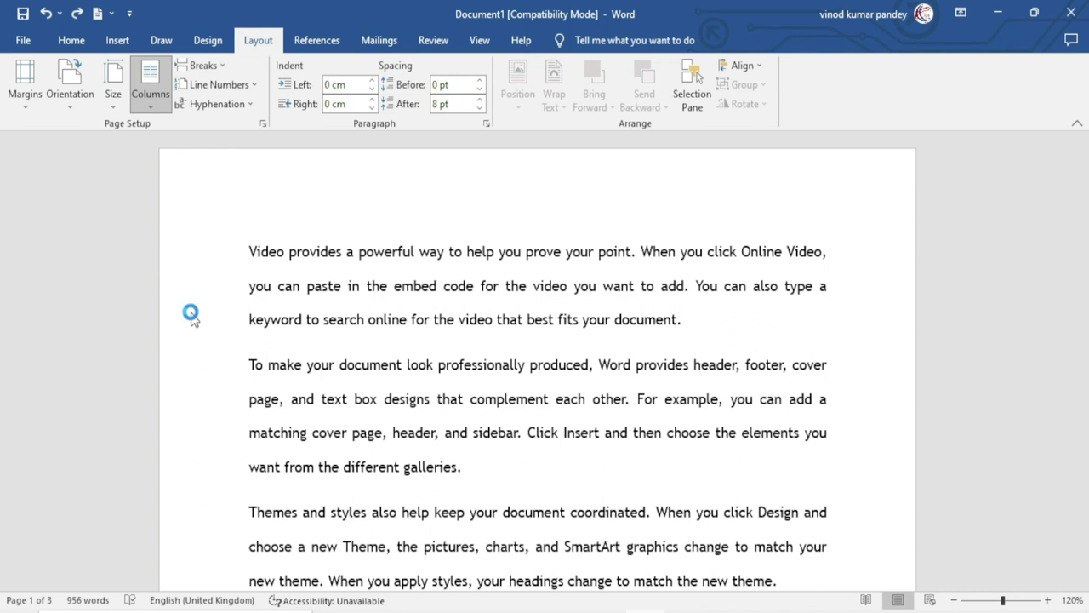
click(595, 289)
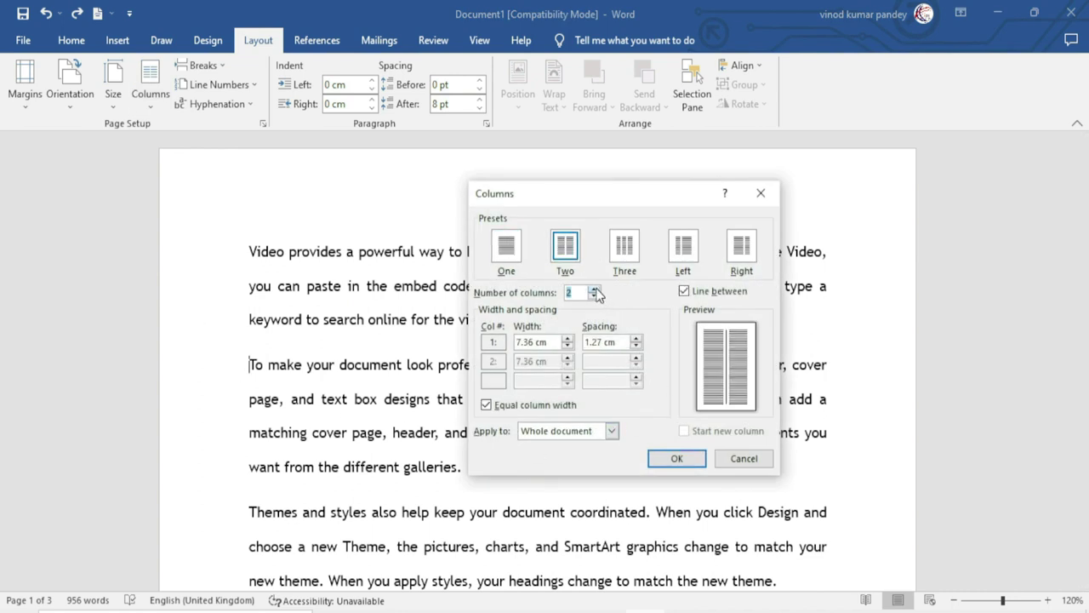
click(595, 288)
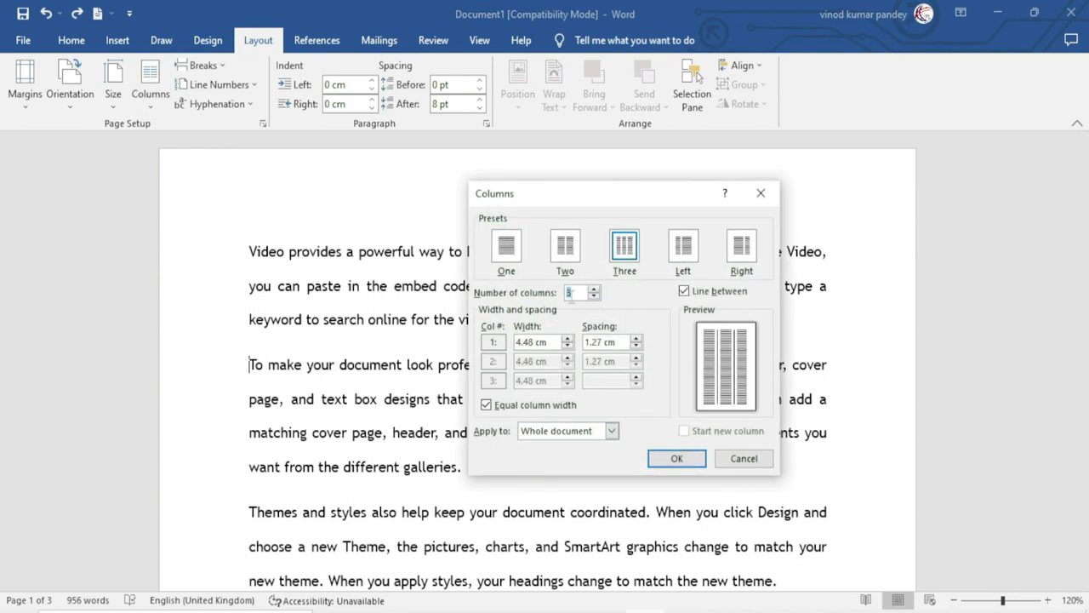
click(612, 430)
click(566, 459)
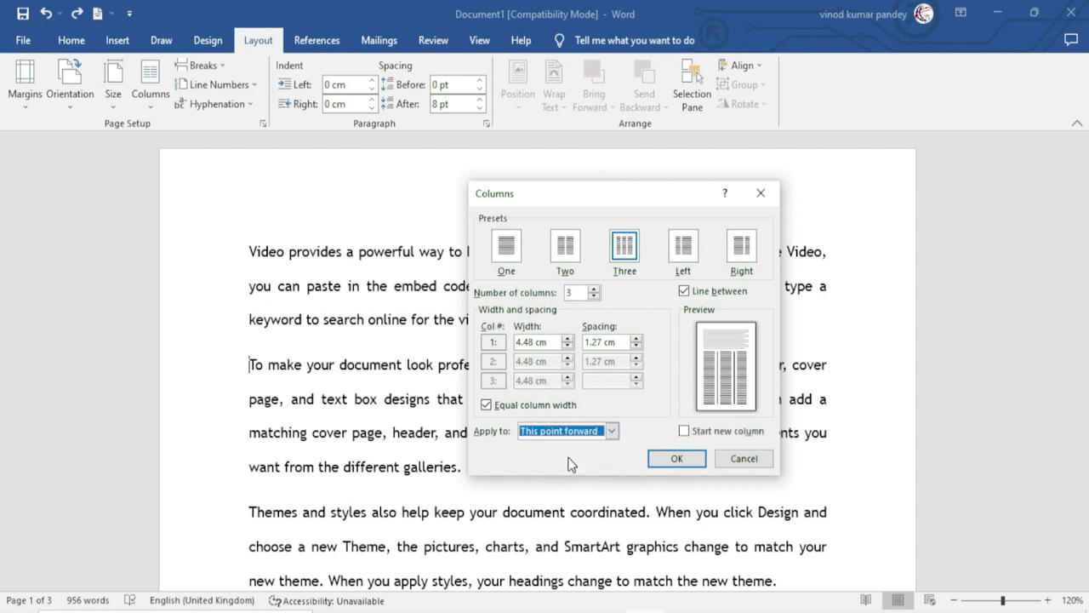
click(684, 432)
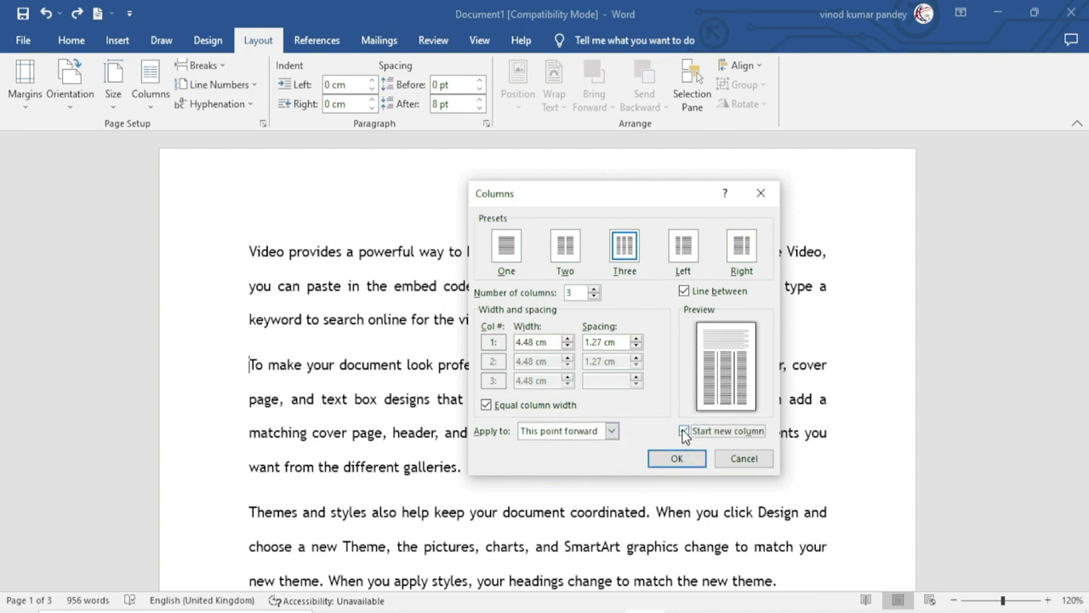
click(678, 459)
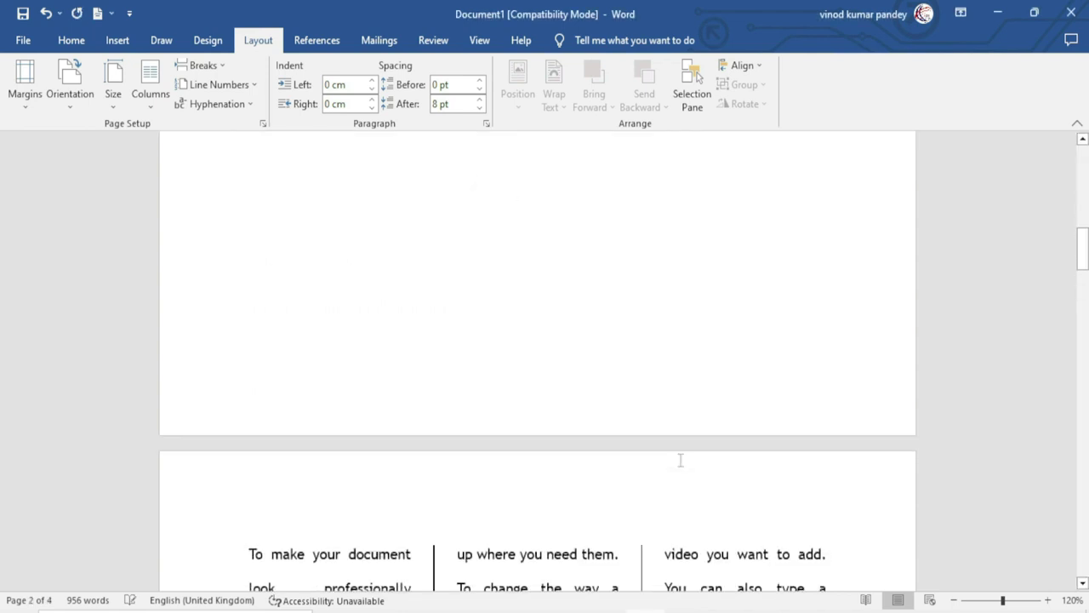
mouse_move(1083, 268)
mouse_down()
mouse_move(1083, 313)
mouse_move(1083, 146)
mouse_up()
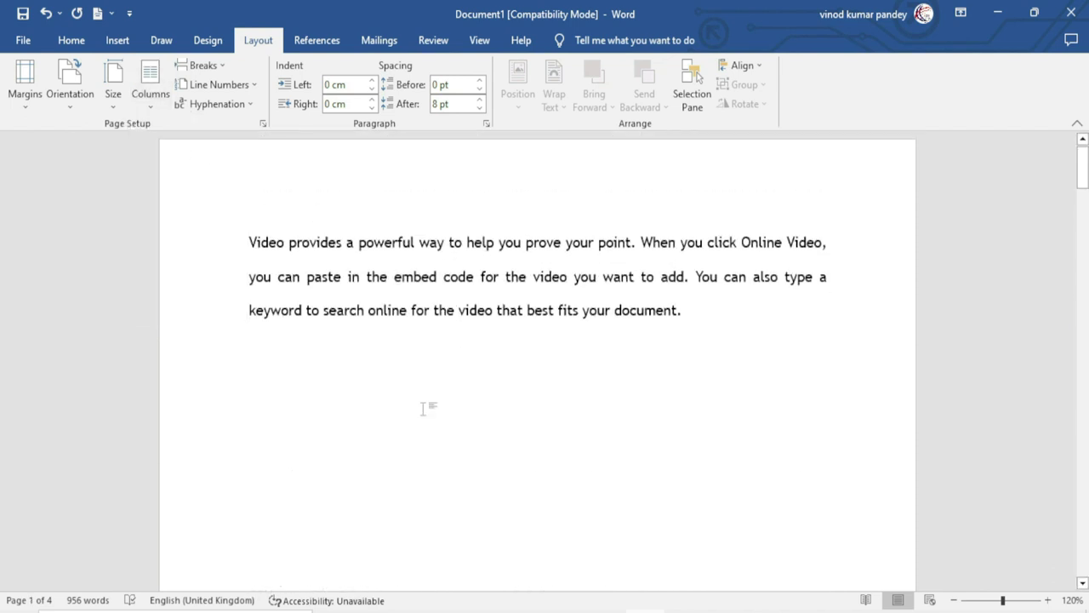
key(ctrl+z)
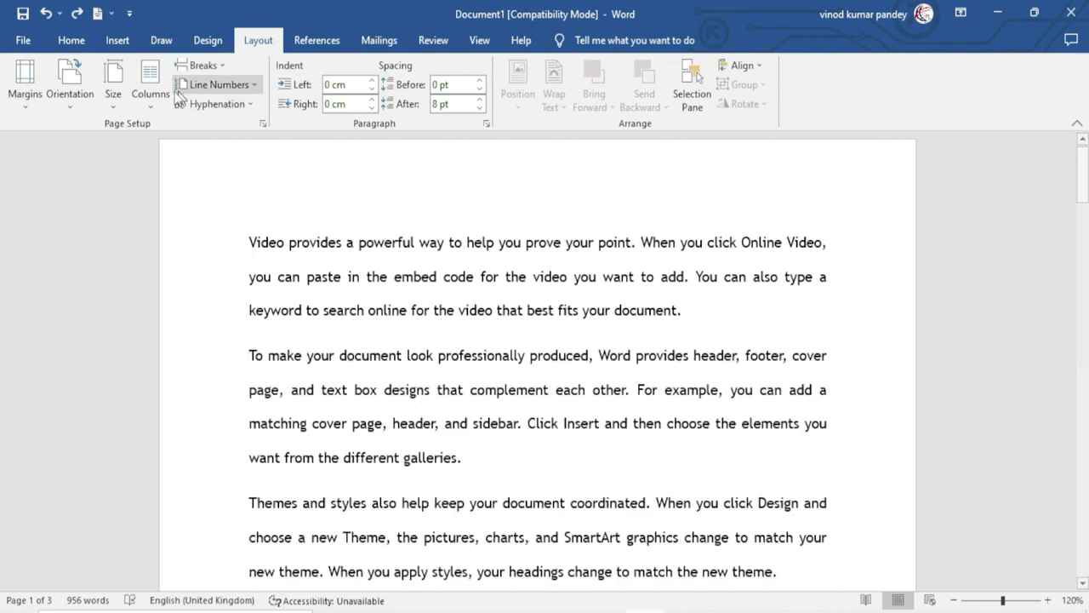
Try the Two, Three and Left column presets on the document.
click(149, 95)
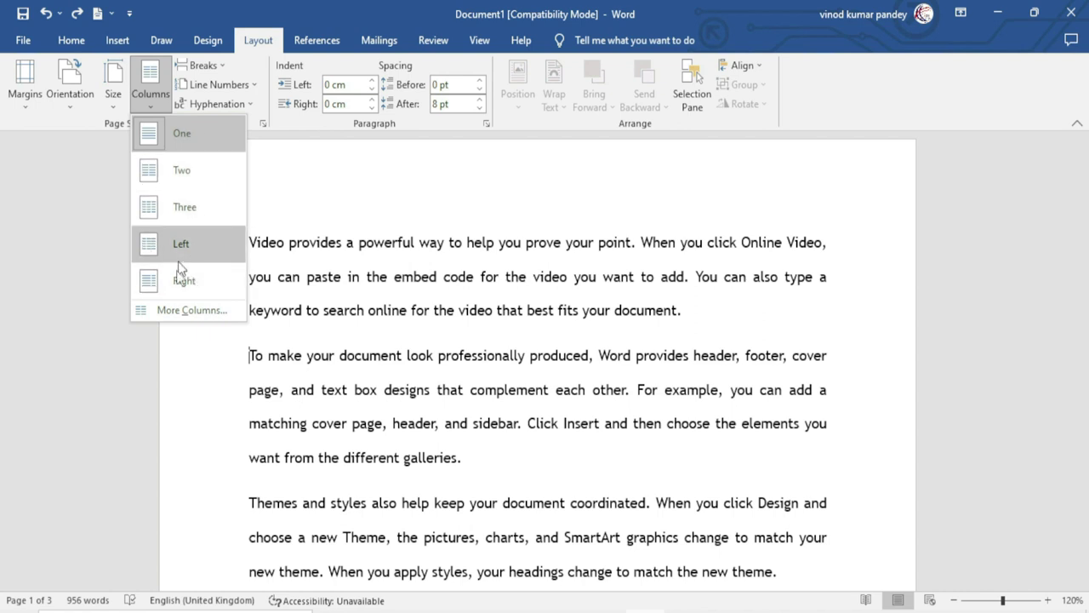
click(183, 171)
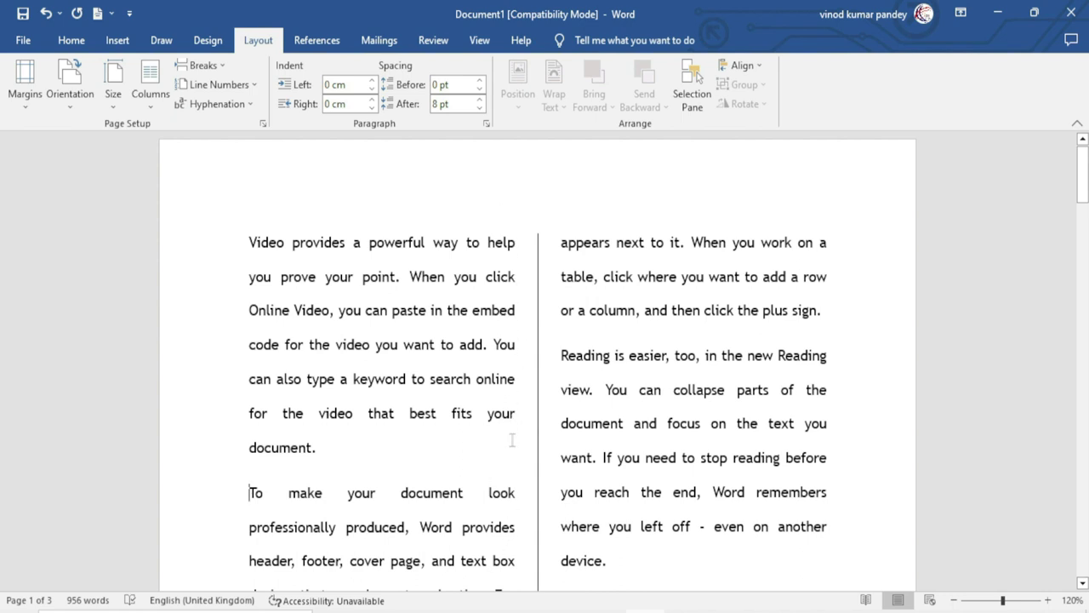
click(144, 103)
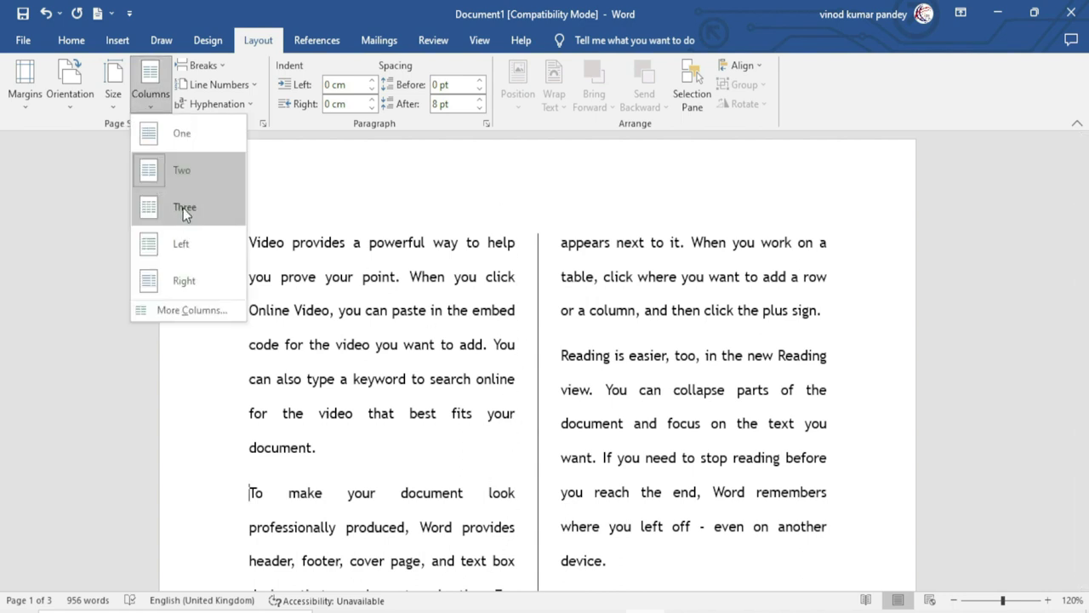
click(183, 208)
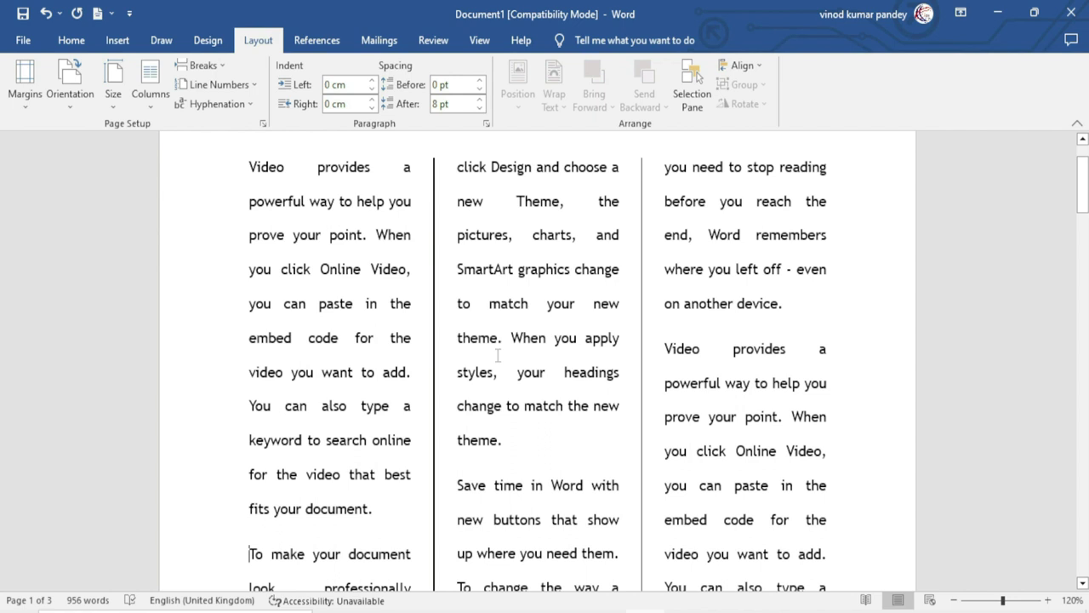
click(149, 96)
click(180, 245)
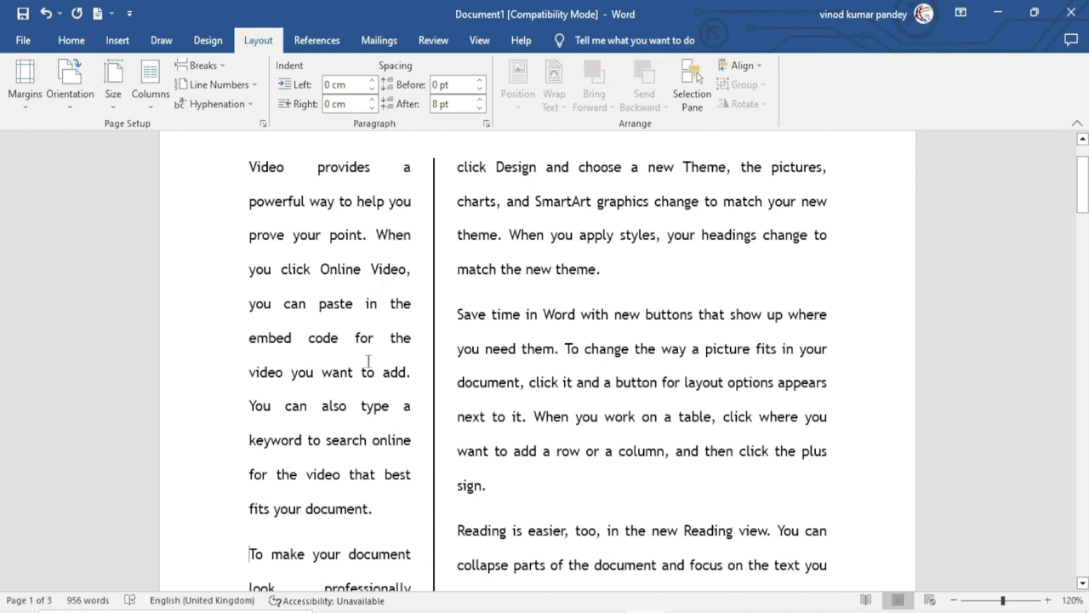
Apply the Right preset for a wide left and narrow right column.
scroll(369, 362, up, 2)
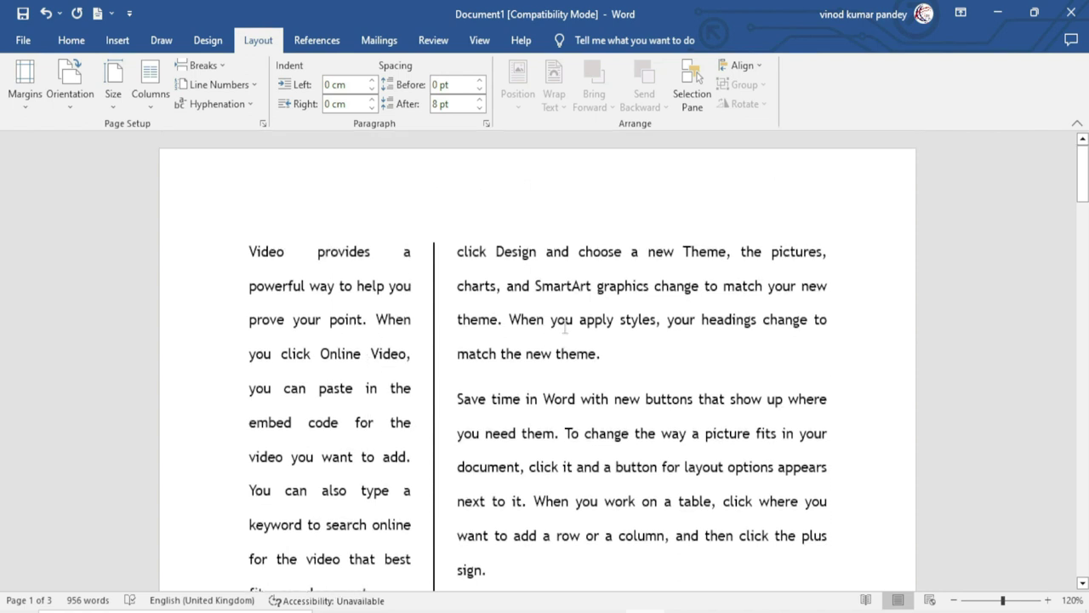
click(150, 85)
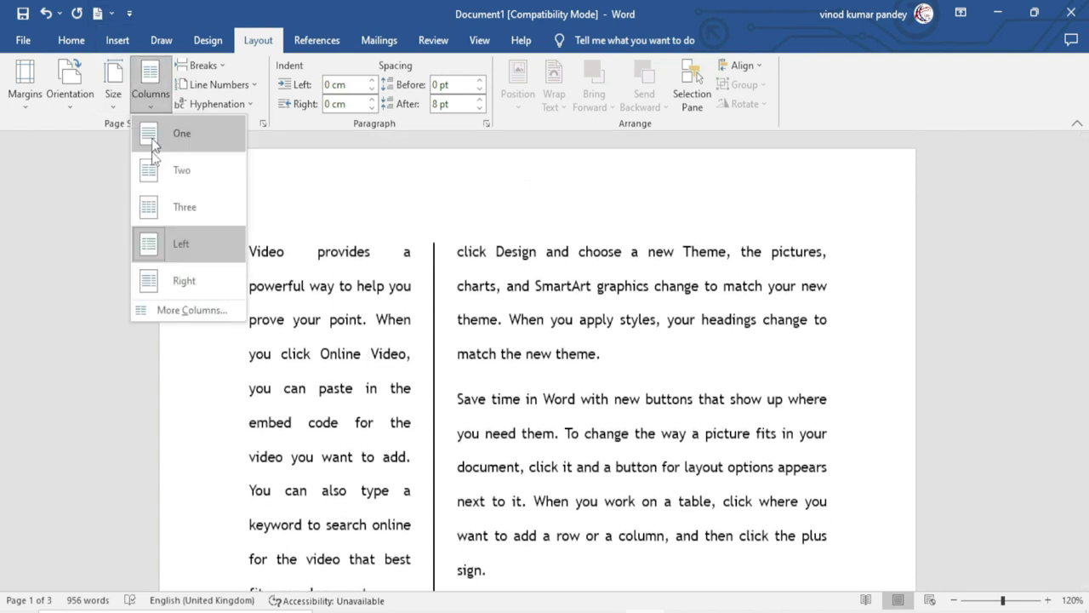
click(180, 278)
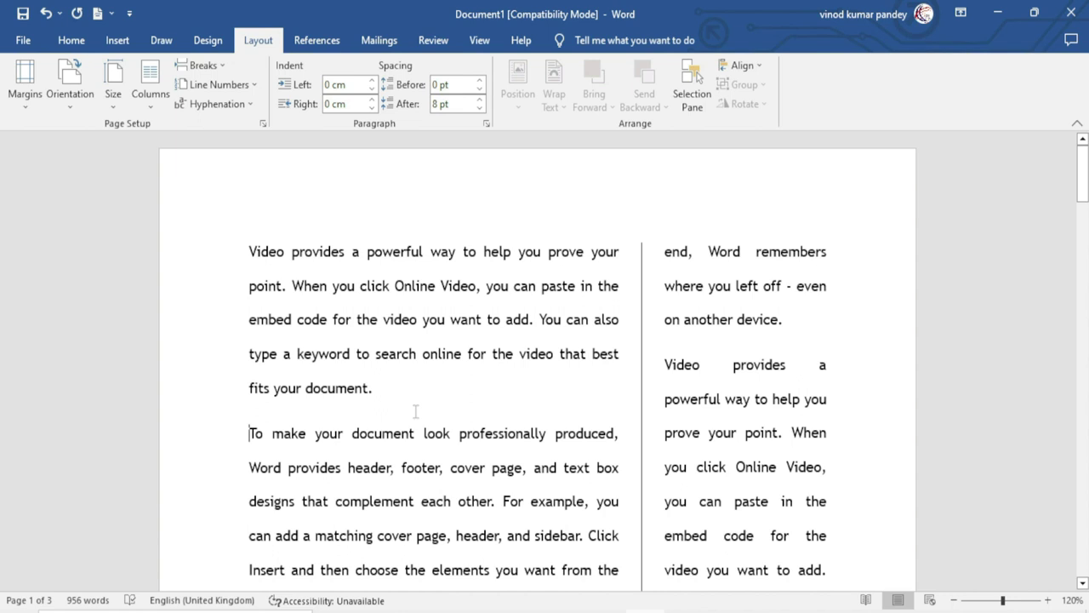
click(150, 85)
click(486, 305)
Undo back to a single column and delete all the text.
key(ctrl+z)
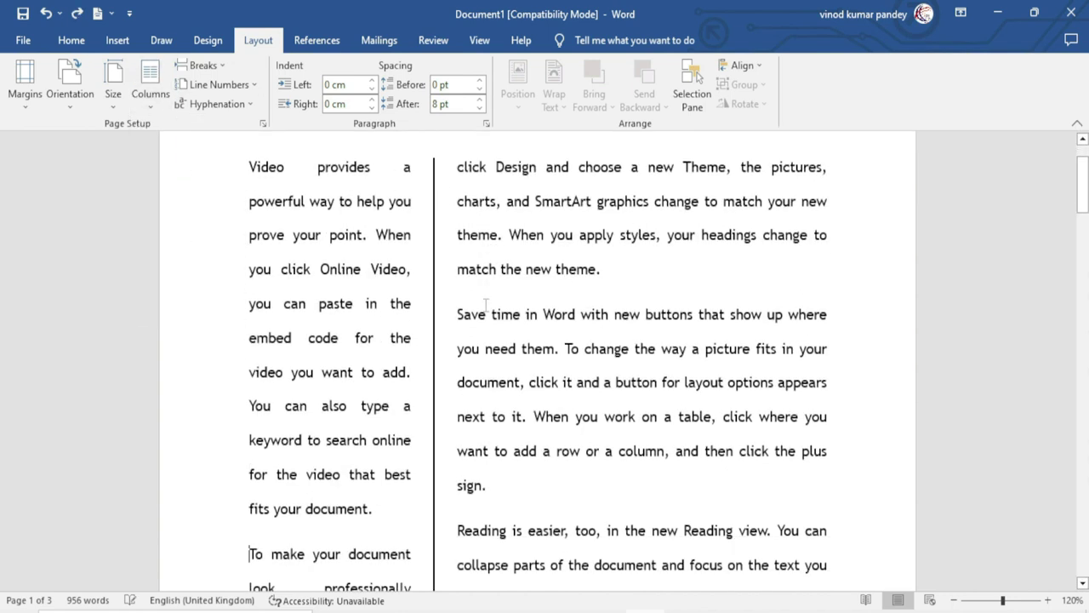
key(ctrl+z)
key(ctrl+z)
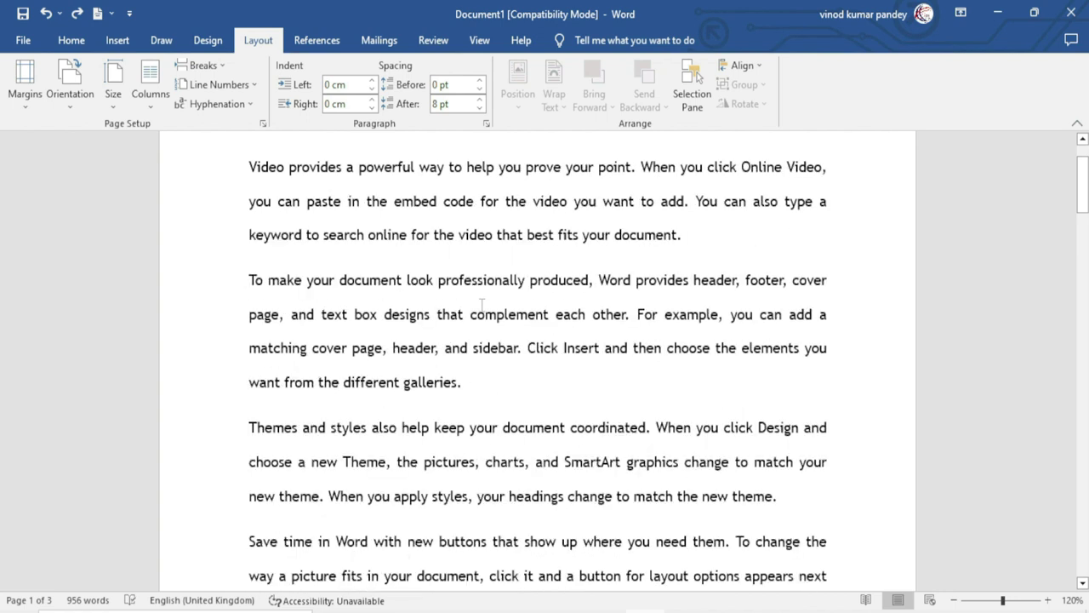
key(ctrl+a)
key(Delete)
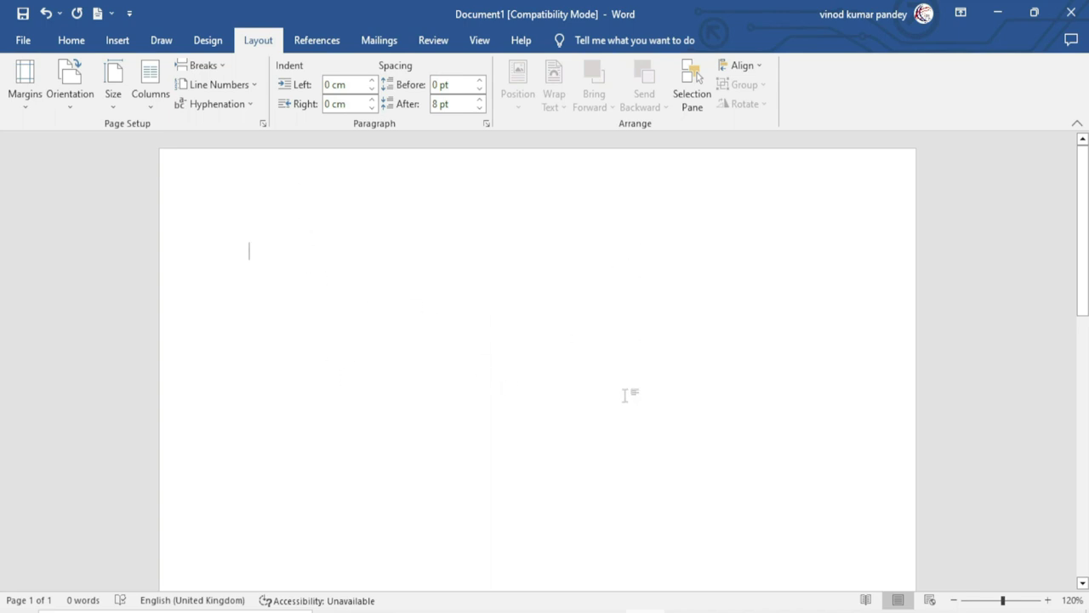
Switch the page to three columns and type the 'Type your document' sample text.
click(150, 89)
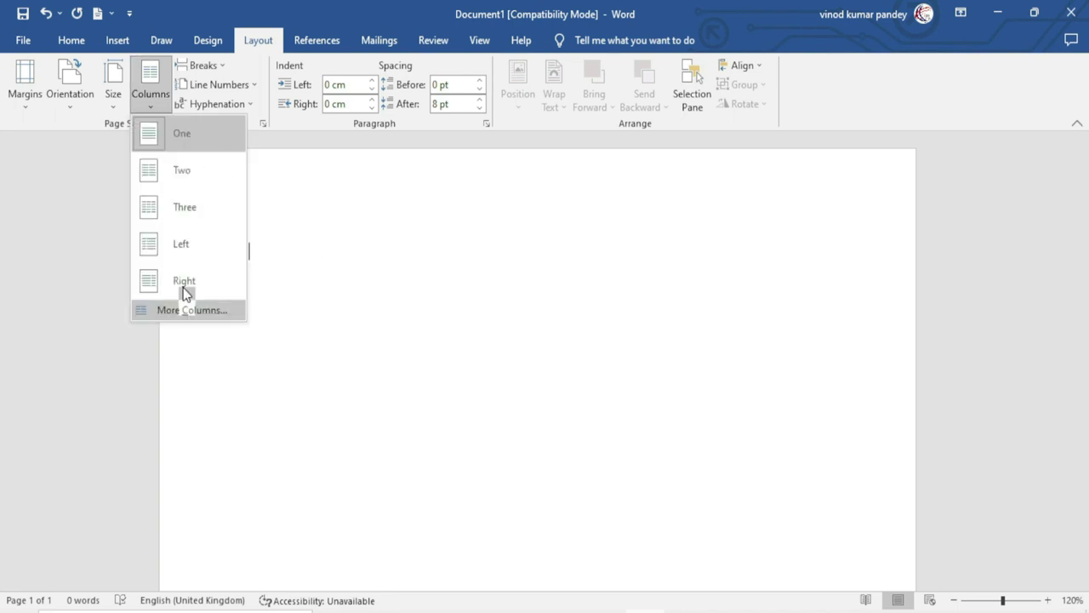
click(181, 211)
text(Type your document ..)
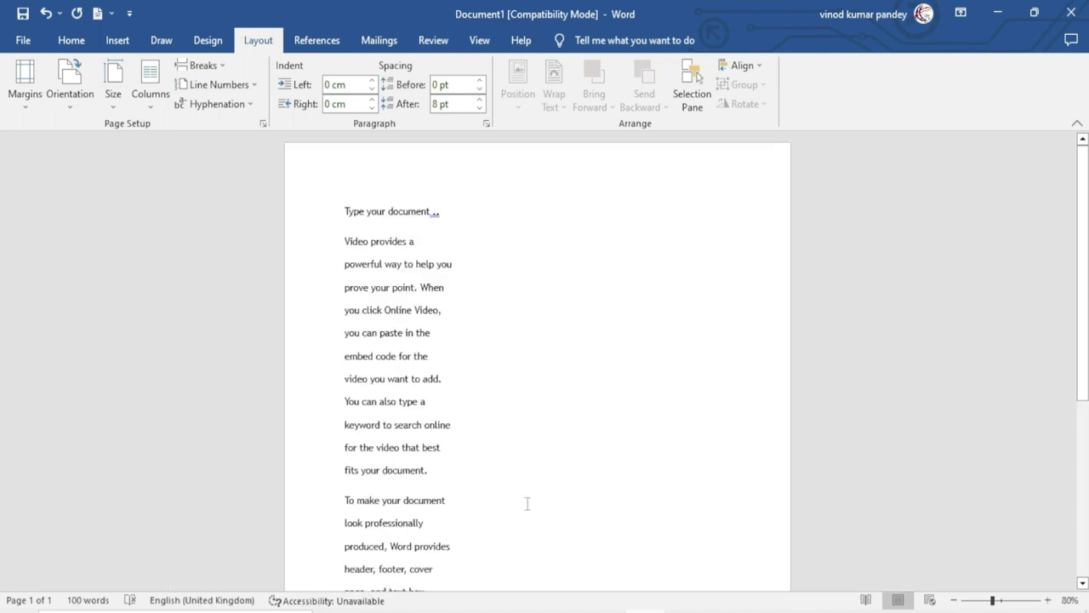
scroll(527, 503, down, 3)
scroll(527, 503, down, 2)
scroll(527, 503, down, 2)
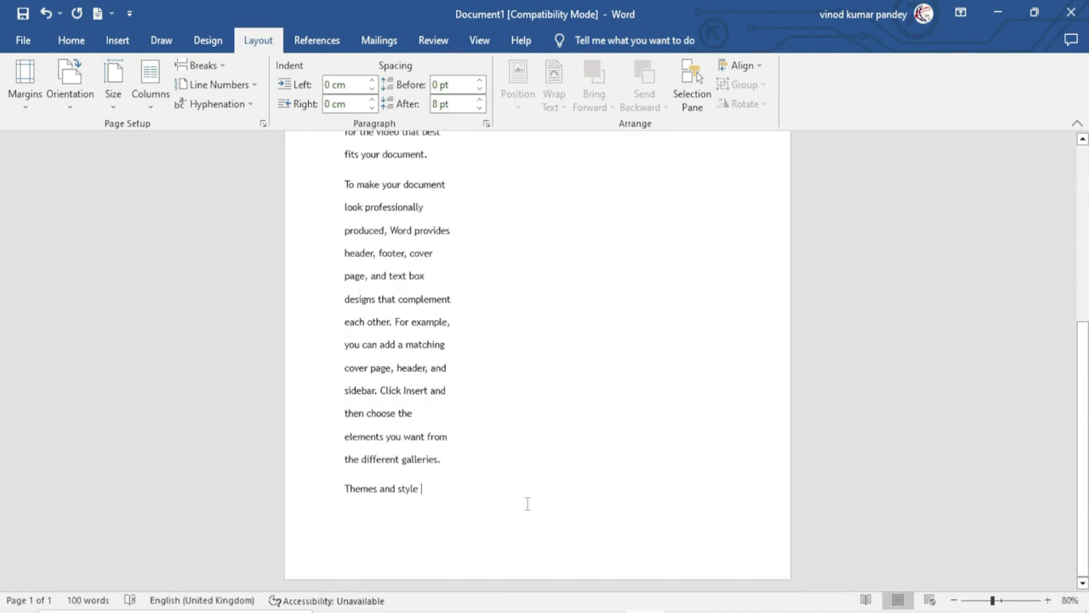
text(Docum)
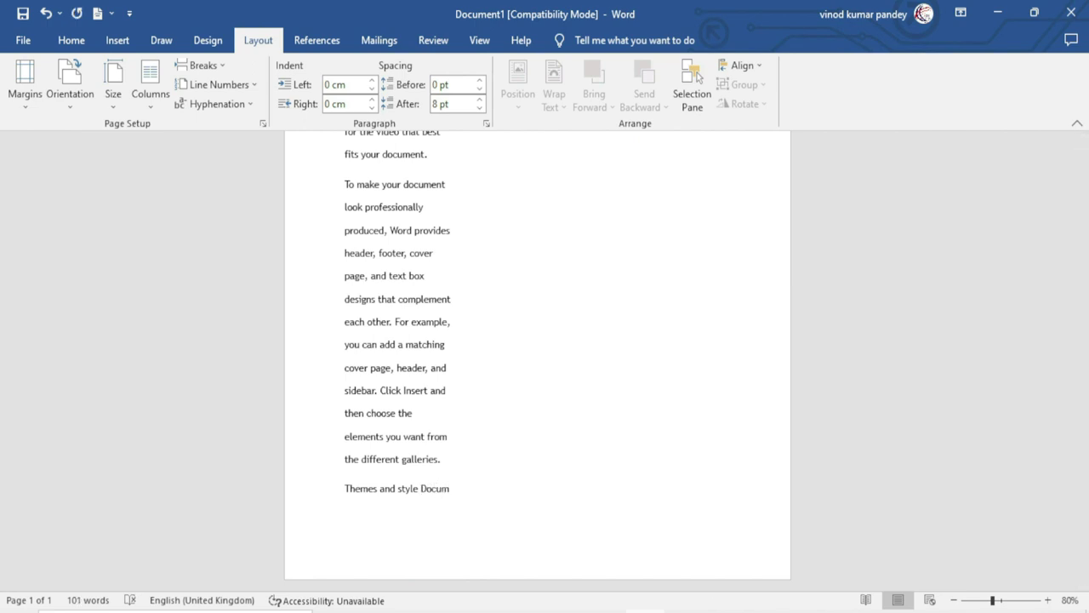
text(ent)
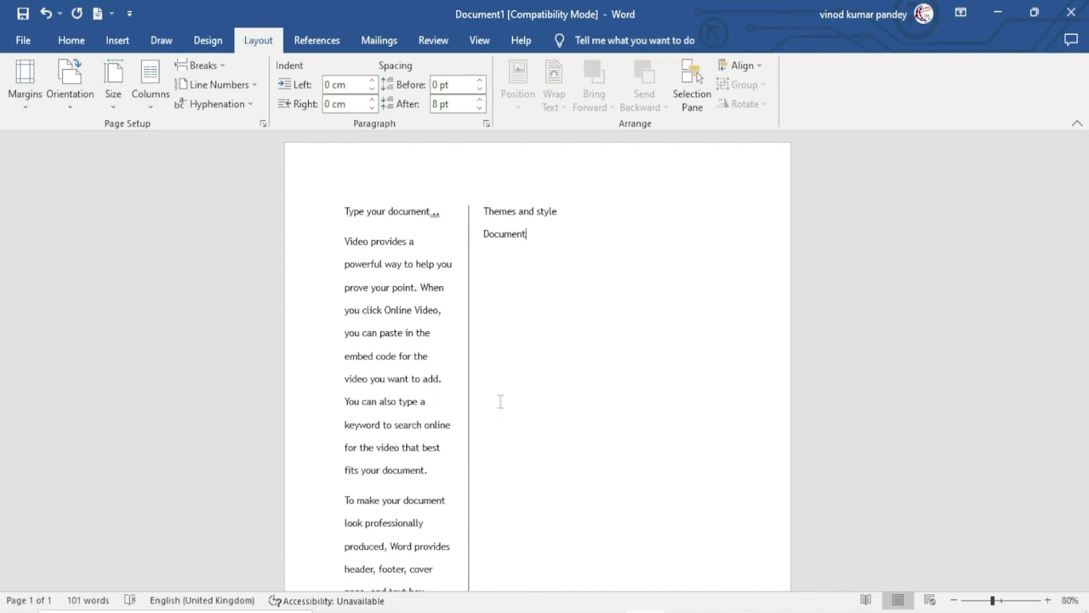
scroll(413, 485, down, 2)
scroll(410, 487, down, 2)
scroll(410, 489, down, 2)
scroll(409, 490, up, 2)
scroll(409, 491, up, 1)
scroll(407, 491, up, 3)
Remove the column break before Themes and style, then delete all the text.
key(ctrl+z)
scroll(377, 408, up, 4)
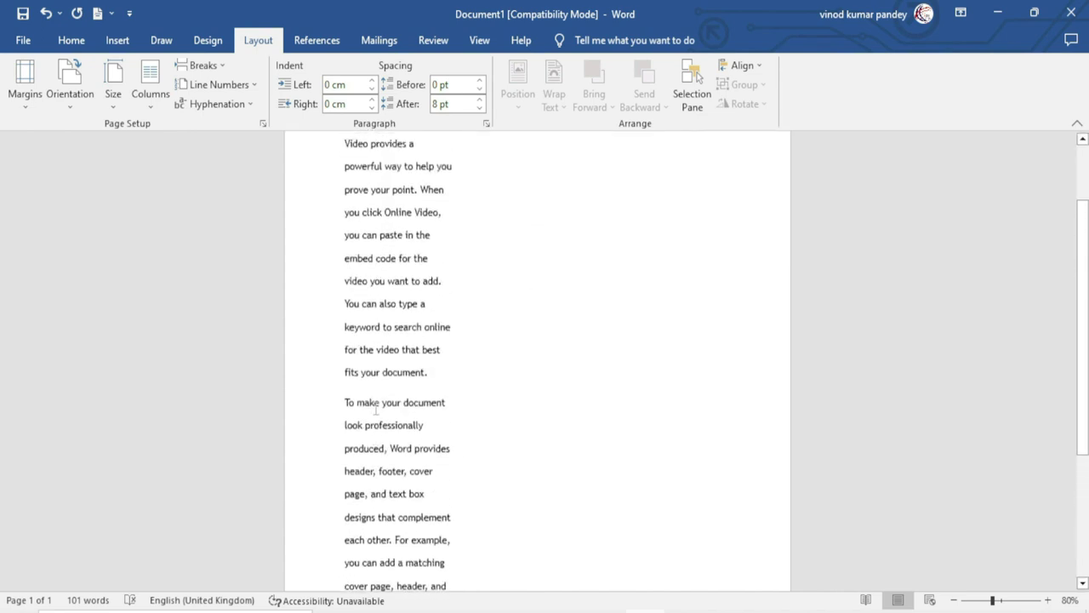
scroll(473, 340, up, 2)
click(524, 212)
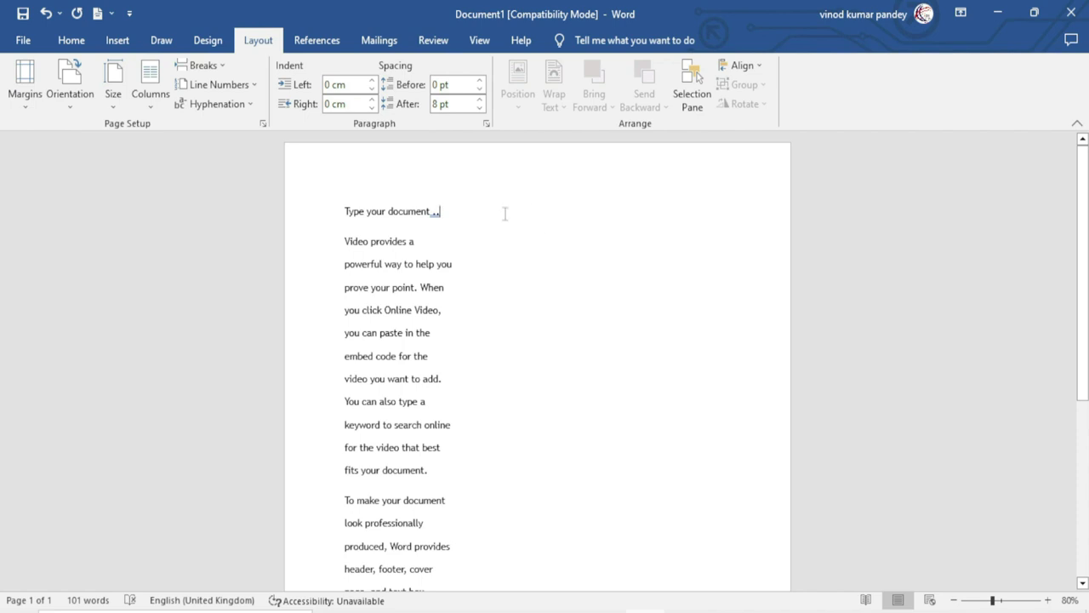
scroll(445, 389, down, 2)
scroll(445, 401, down, 5)
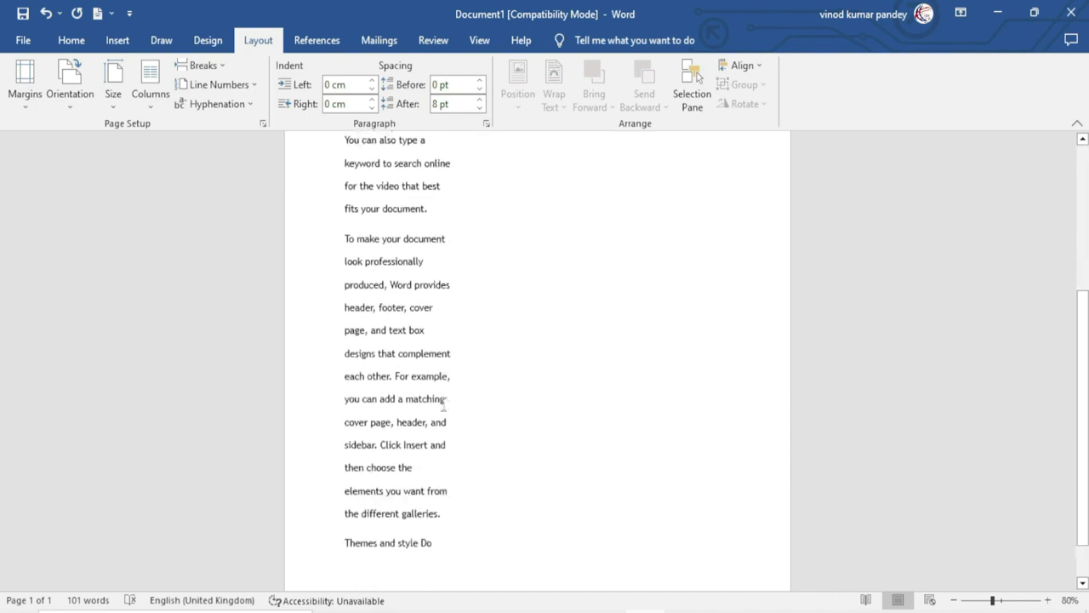
click(436, 533)
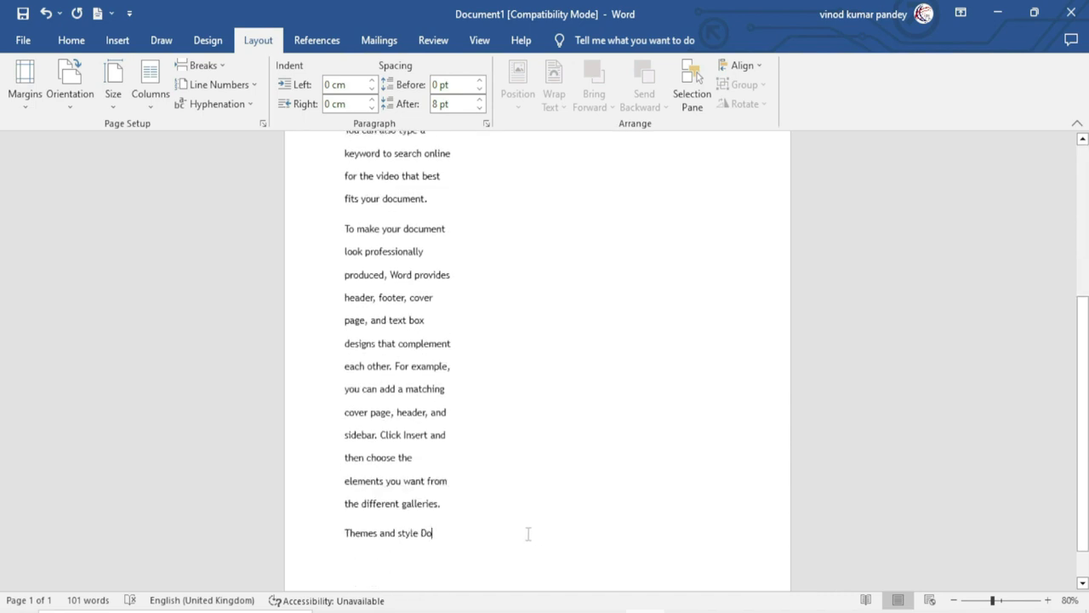
scroll(528, 511, up, 3)
scroll(519, 221, up, 3)
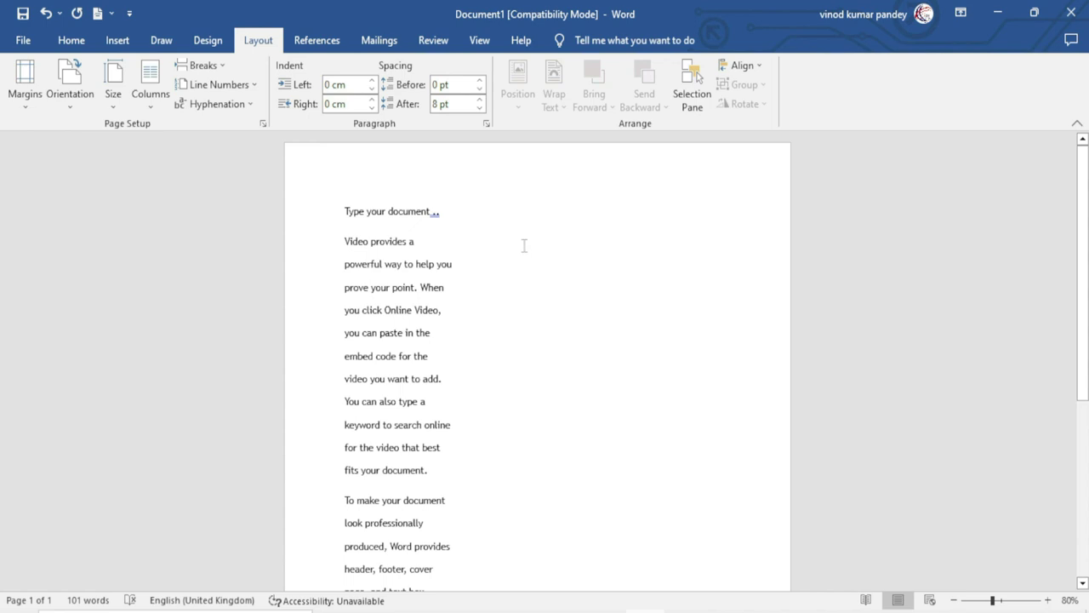
key(ctrl+a)
key(Delete)
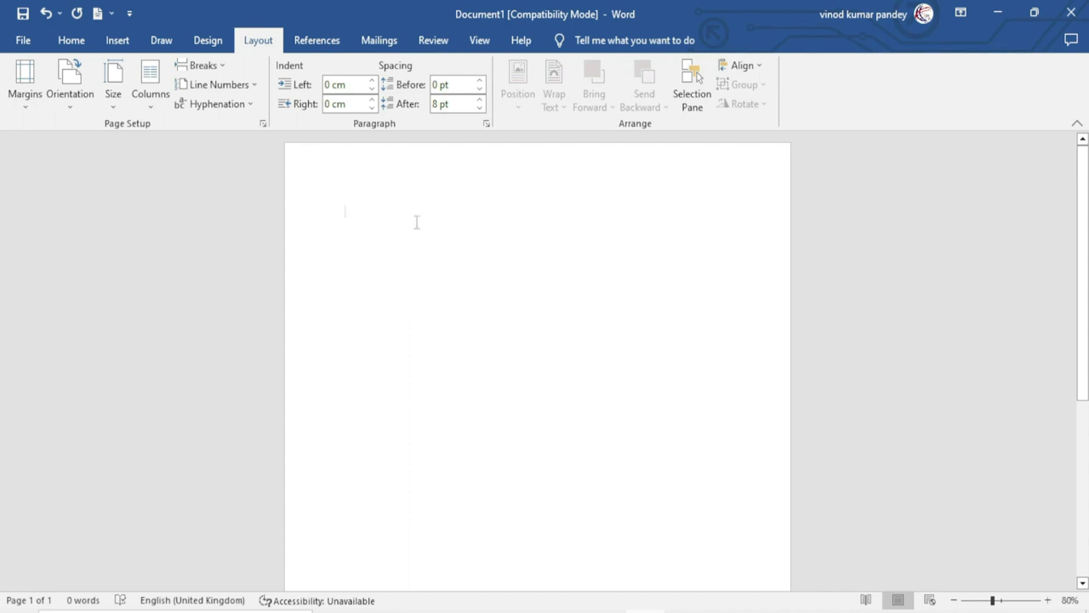
Type Section 1, Section 2 and Section 3, separated by column breaks.
text(Section 1)
click(224, 69)
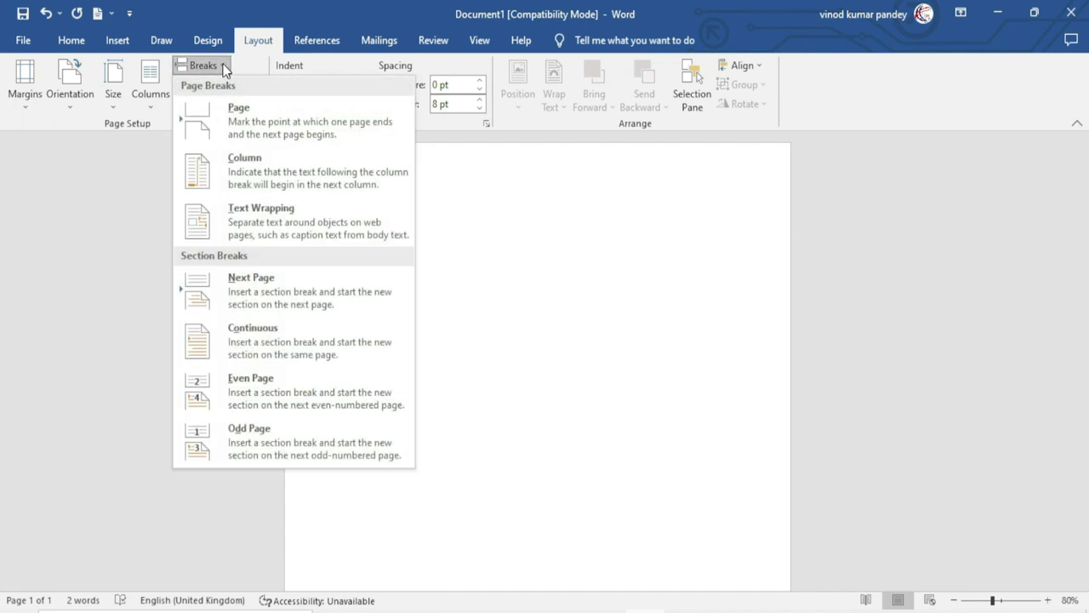
click(264, 173)
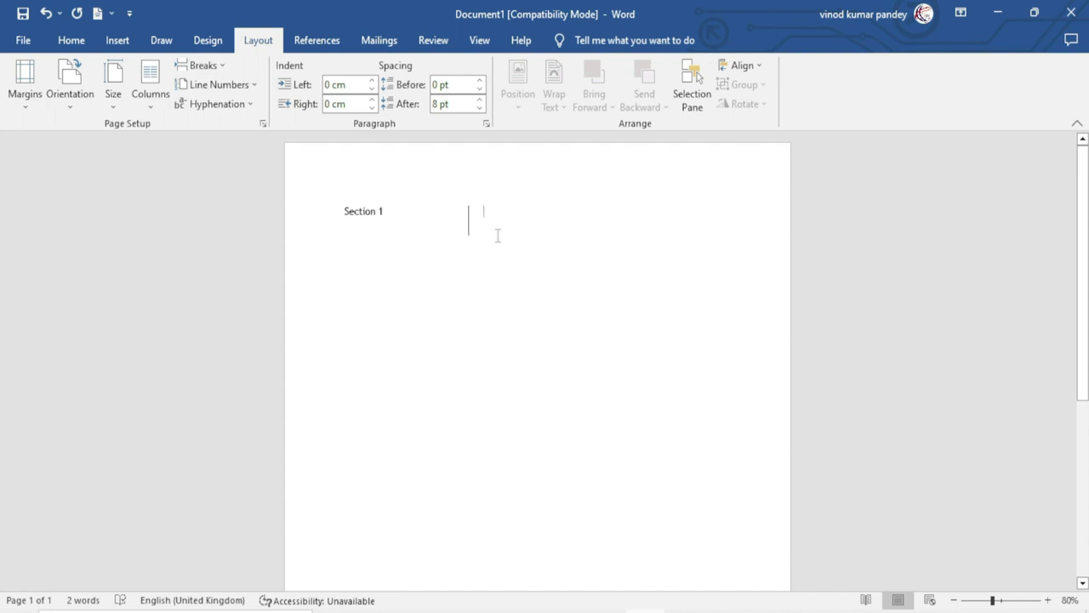
text(Section 2)
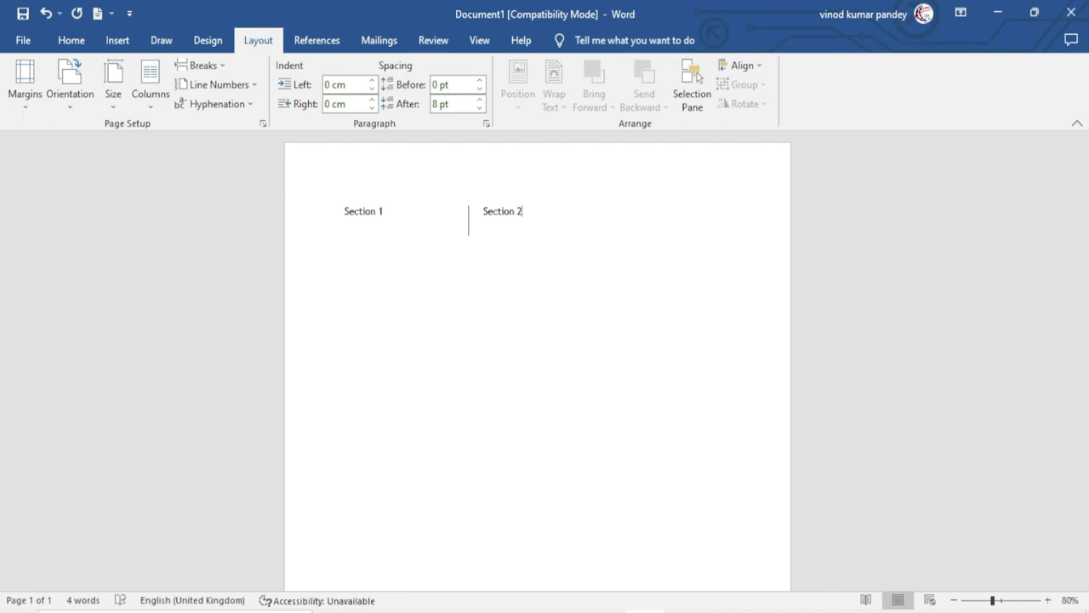
click(205, 63)
click(241, 175)
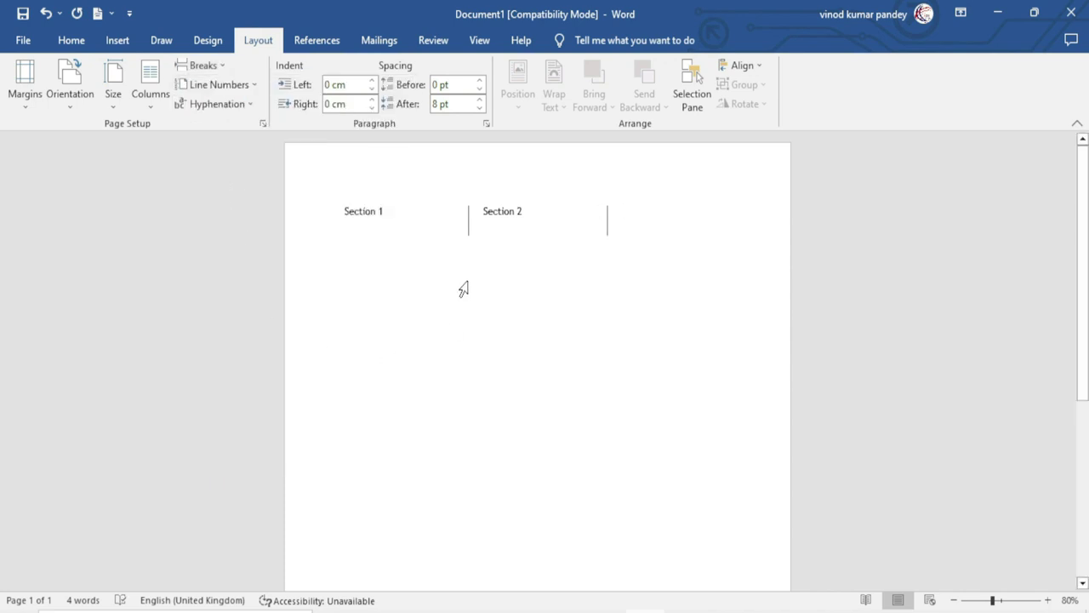
text(Section 3)
click(391, 212)
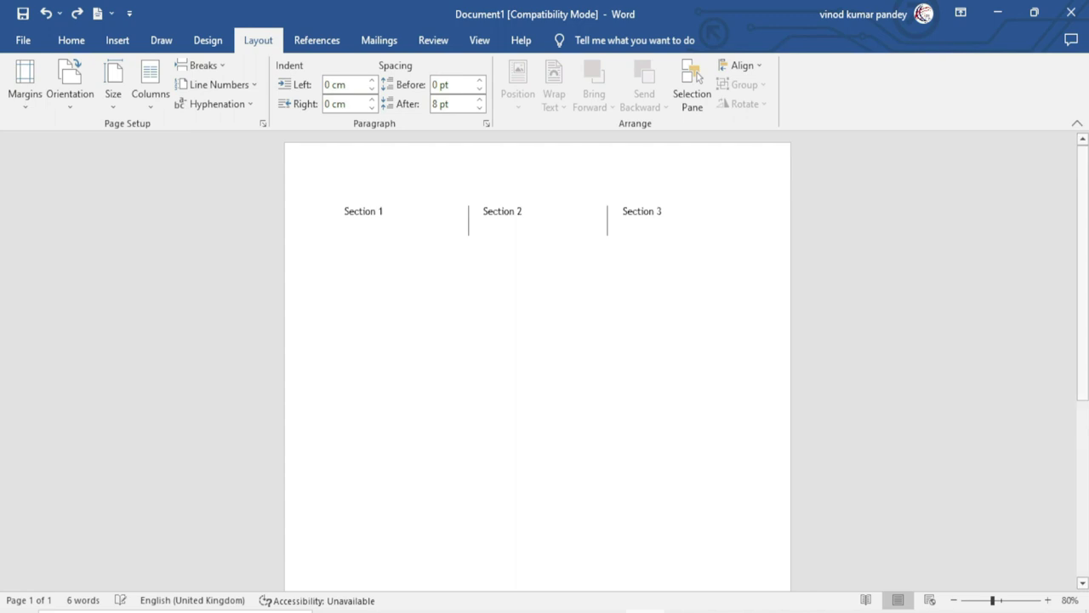
Add Excel Infotech, Computer Institute and Jharoda on new lines under the three headings.
key(Return)
text(Excel Infotech)
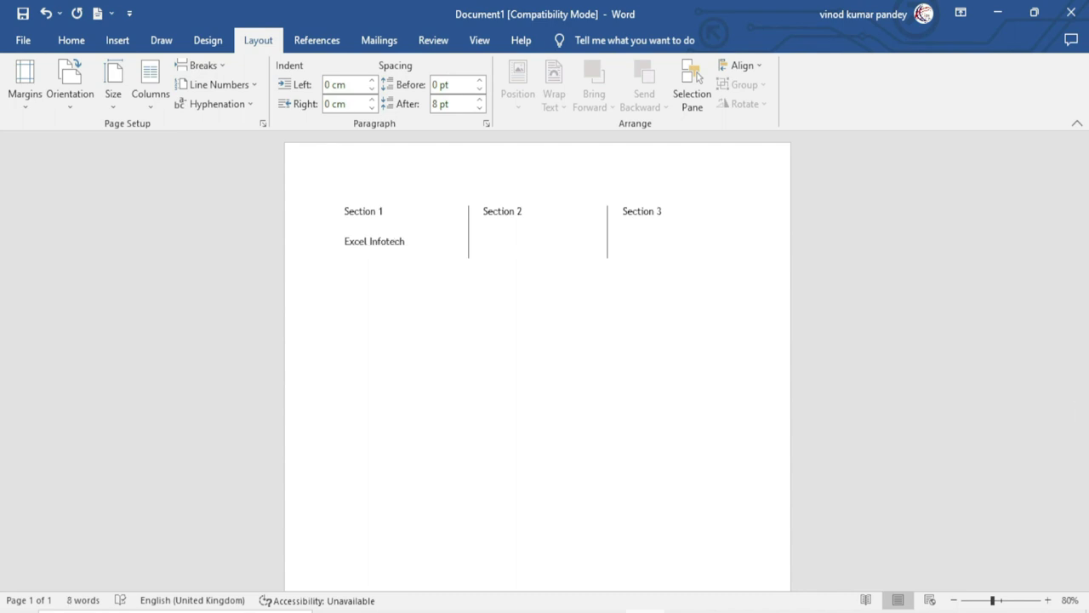
click(526, 211)
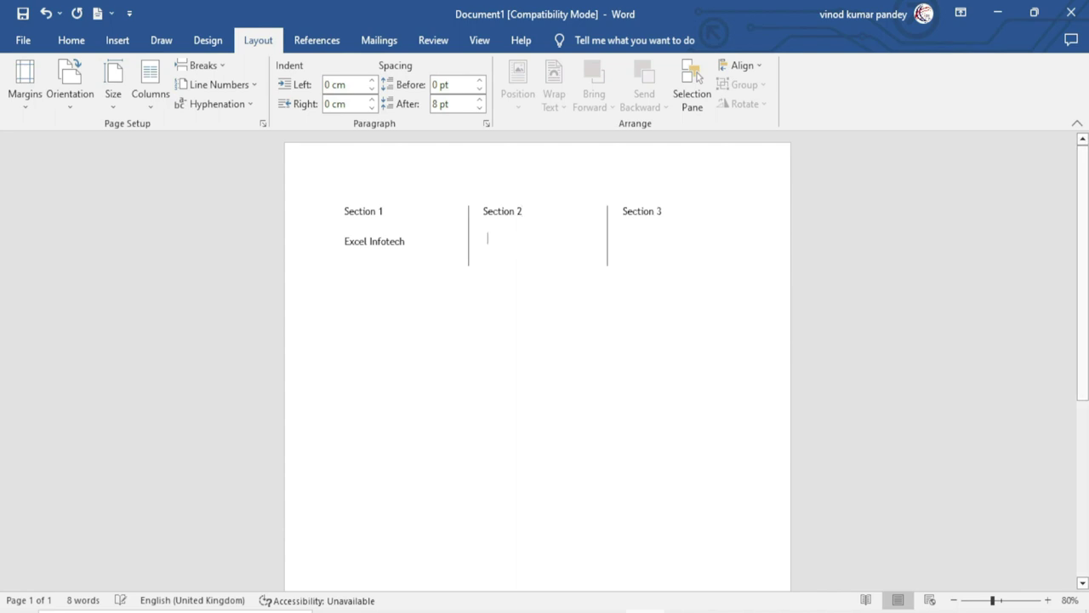
key(Return)
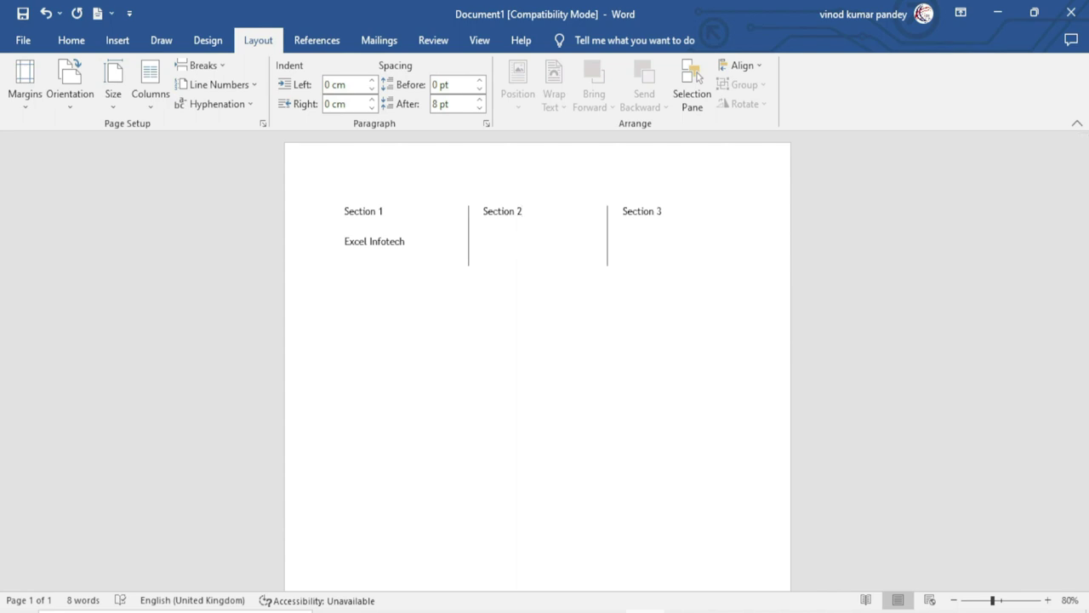
text(Computer Institute)
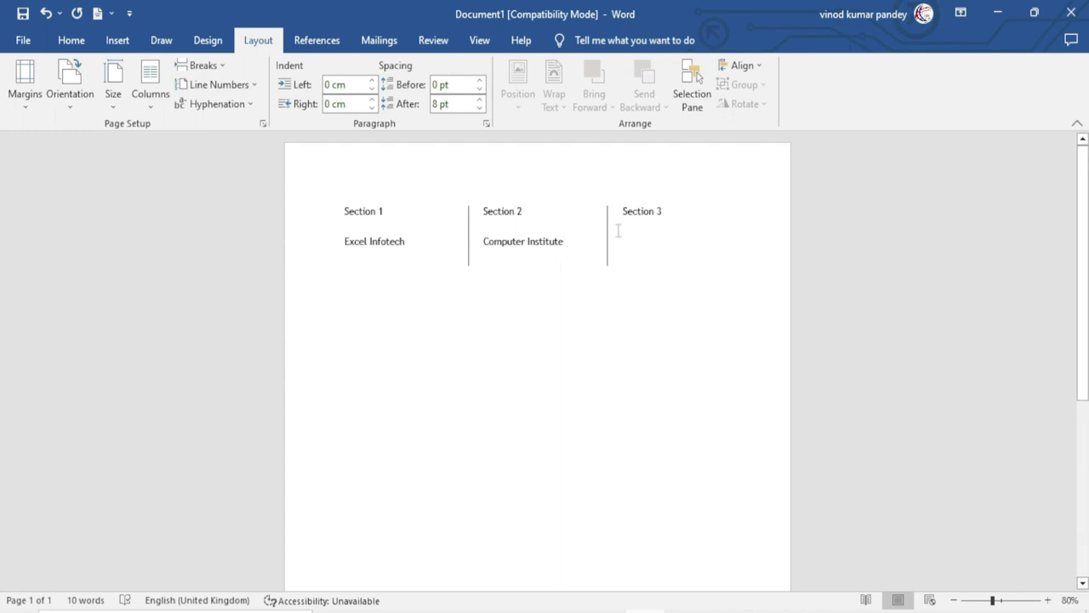
click(664, 211)
key(Return)
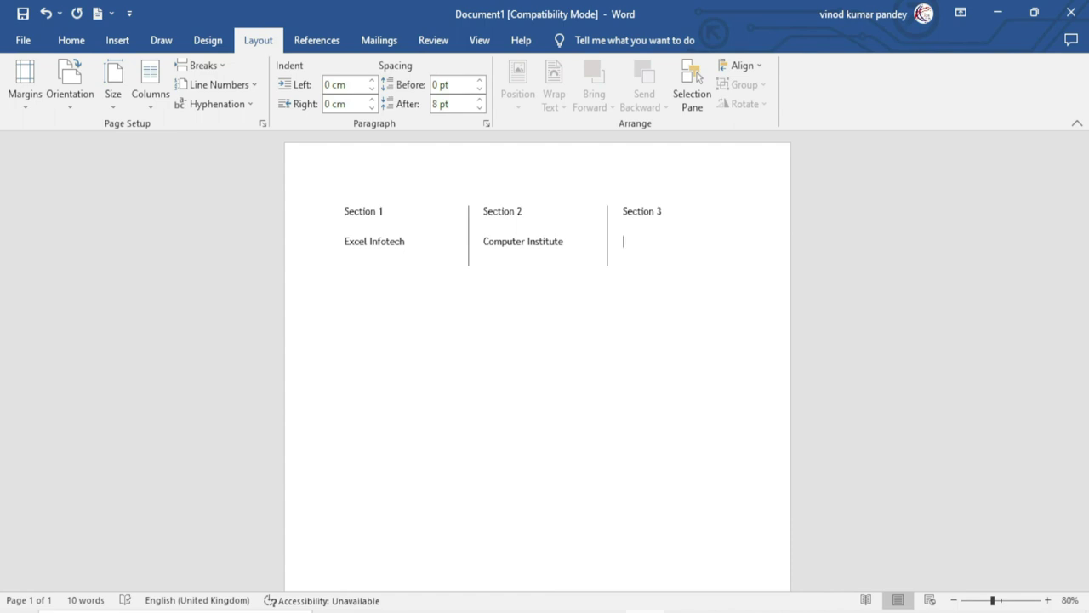
text(Jharoda)
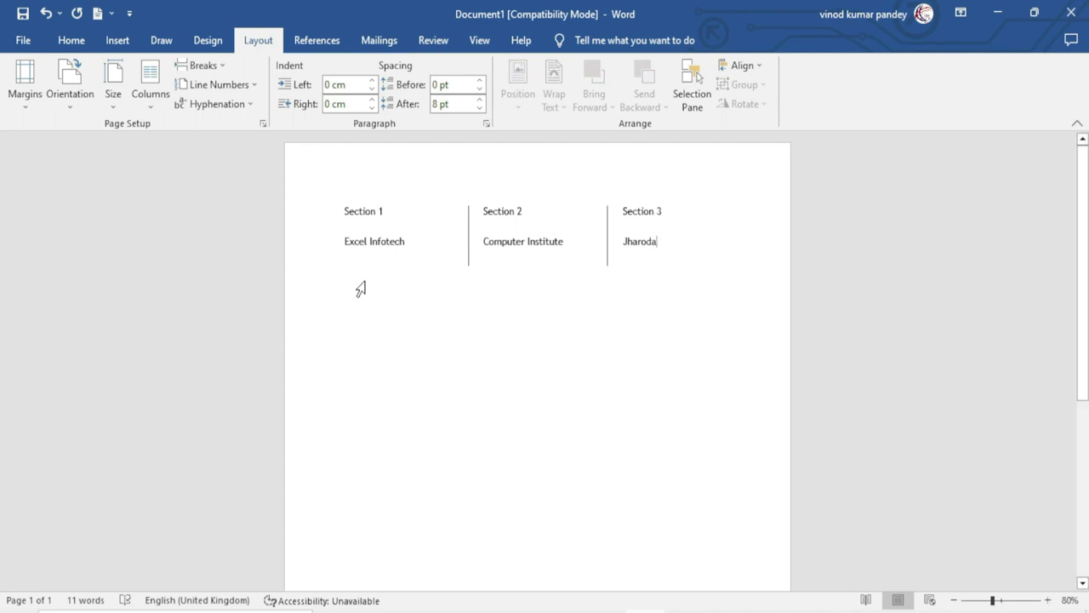
click(407, 243)
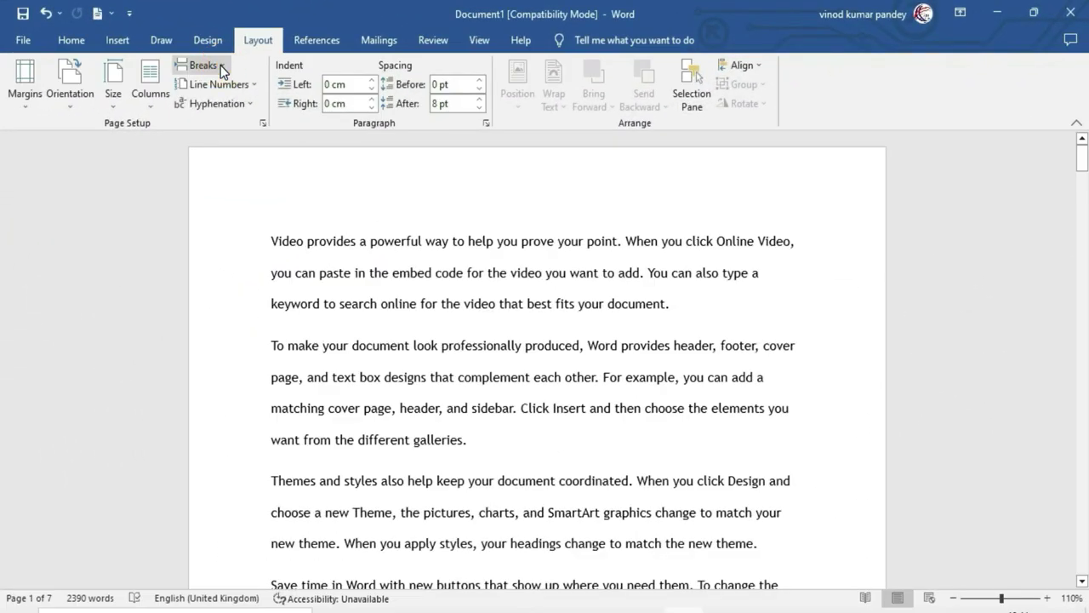
click(221, 69)
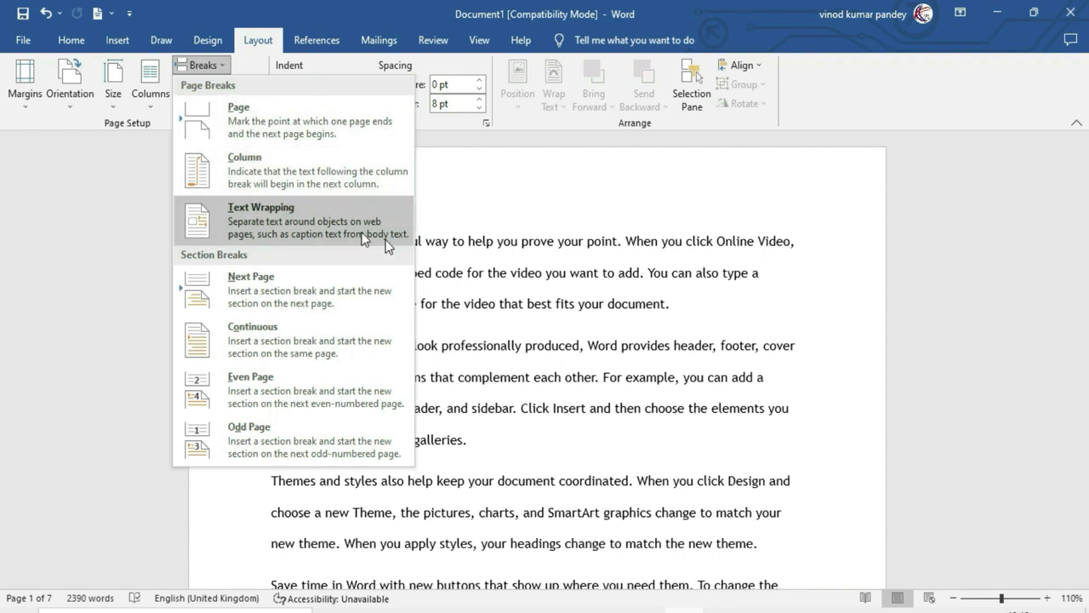
click(566, 282)
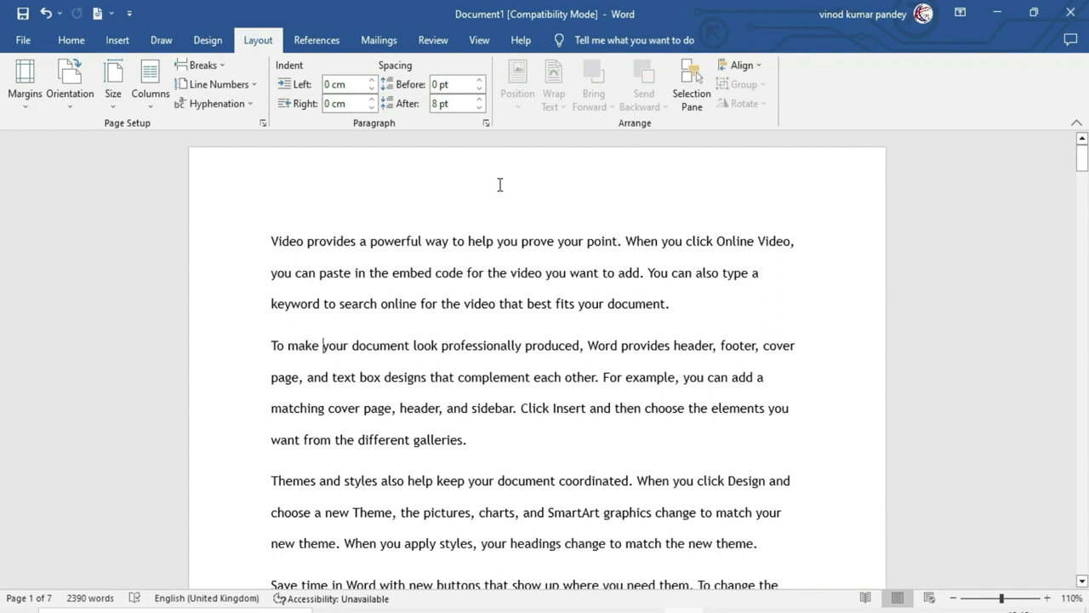
Insert a centred Plain Number 2 page number at the top of every page and close the header.
click(119, 43)
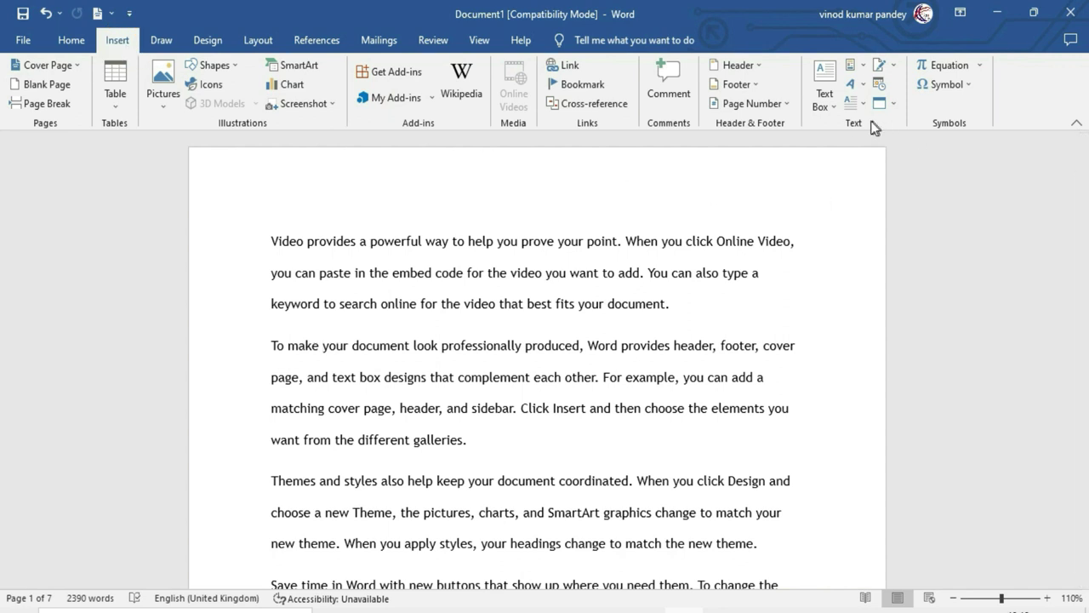
click(772, 105)
mouse_move(766, 124)
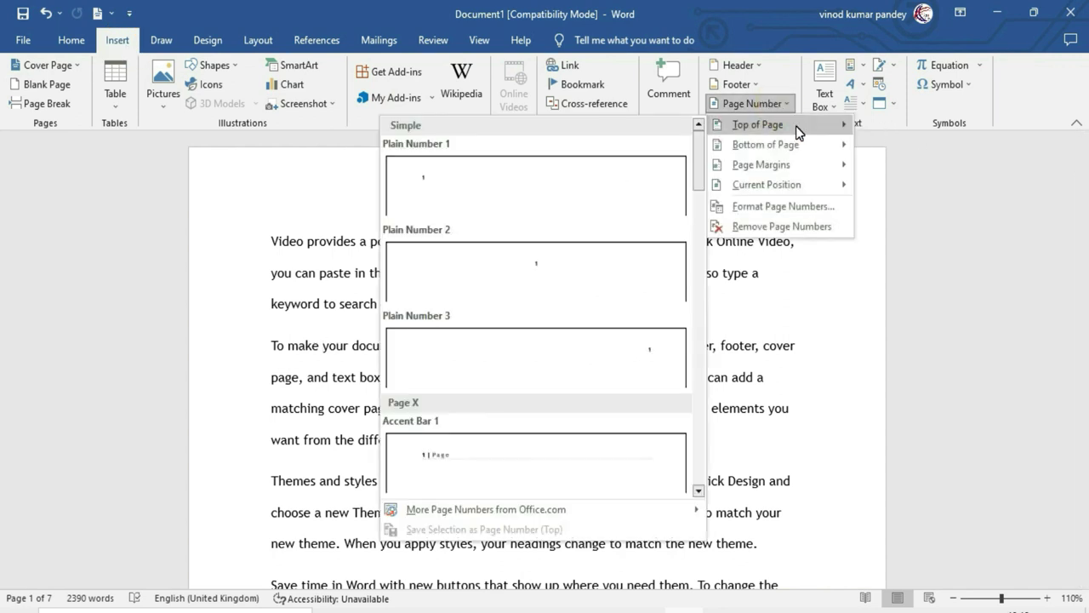
click(531, 281)
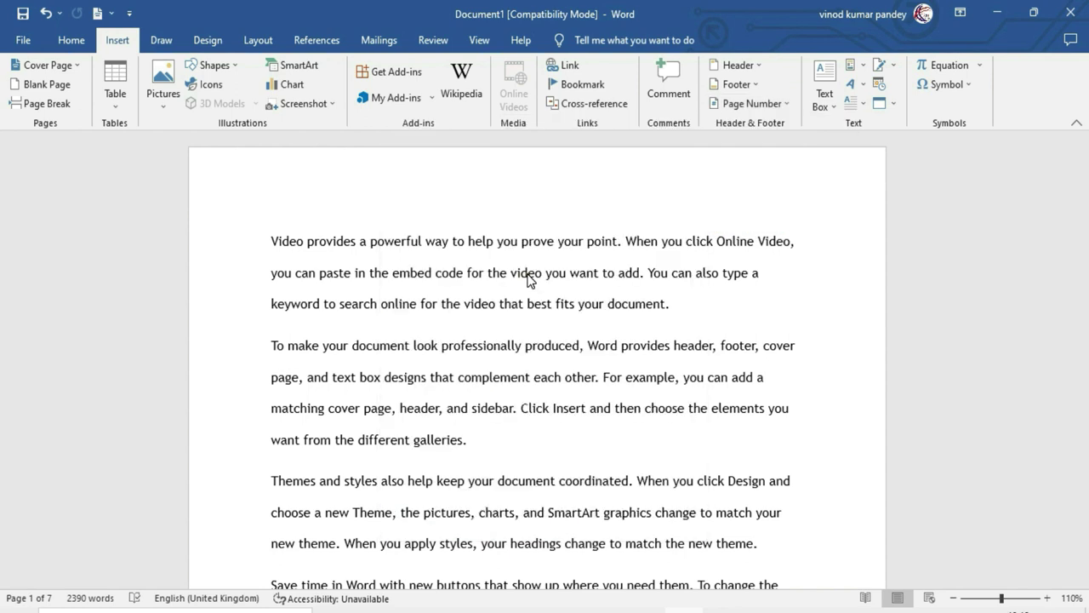
double_click(525, 372)
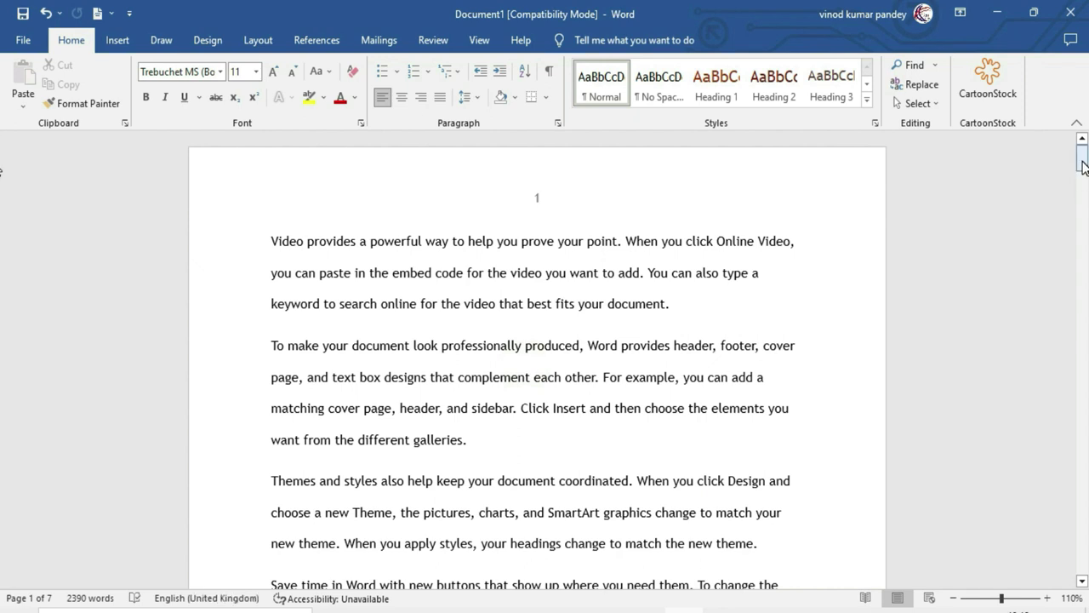
Hide the white space between pages and view the 7 pages side by side with Multiple Pages.
drag(1083, 166, 1083, 230)
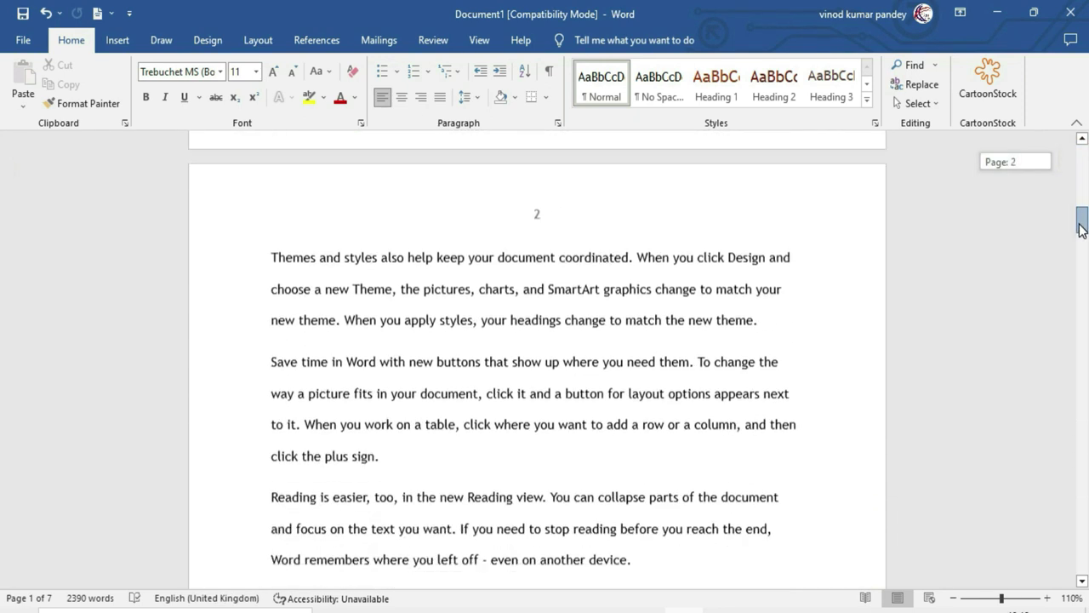
drag(1083, 230, 1076, 274)
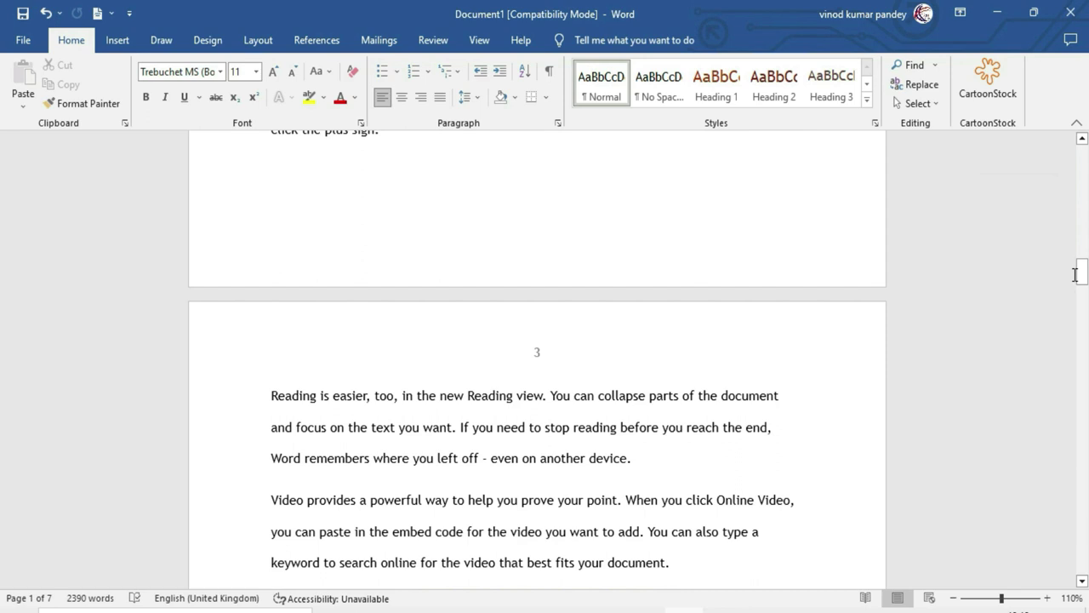
double_click(881, 293)
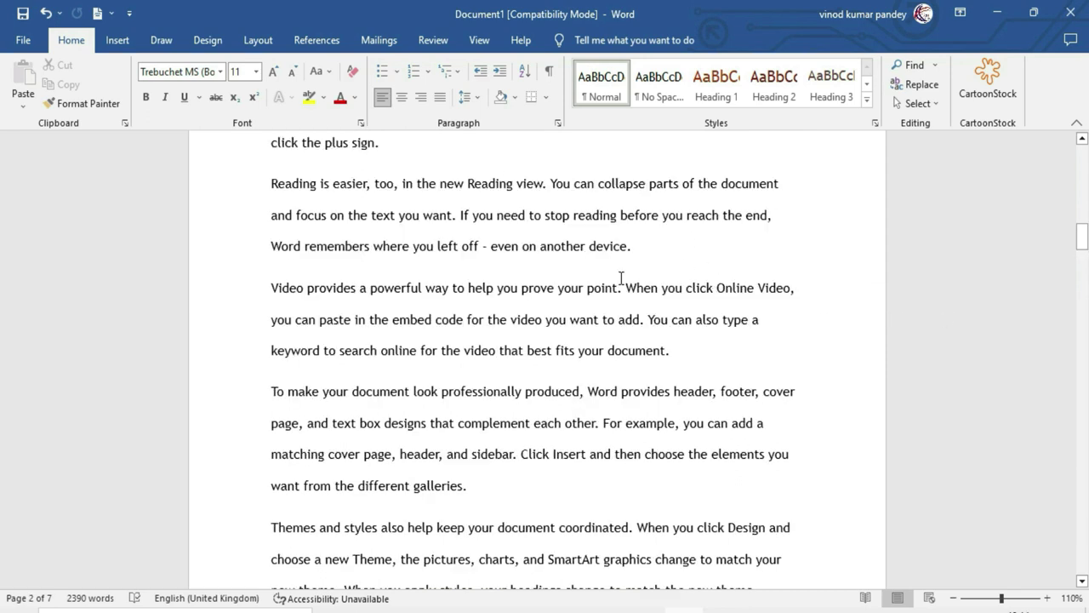
click(479, 44)
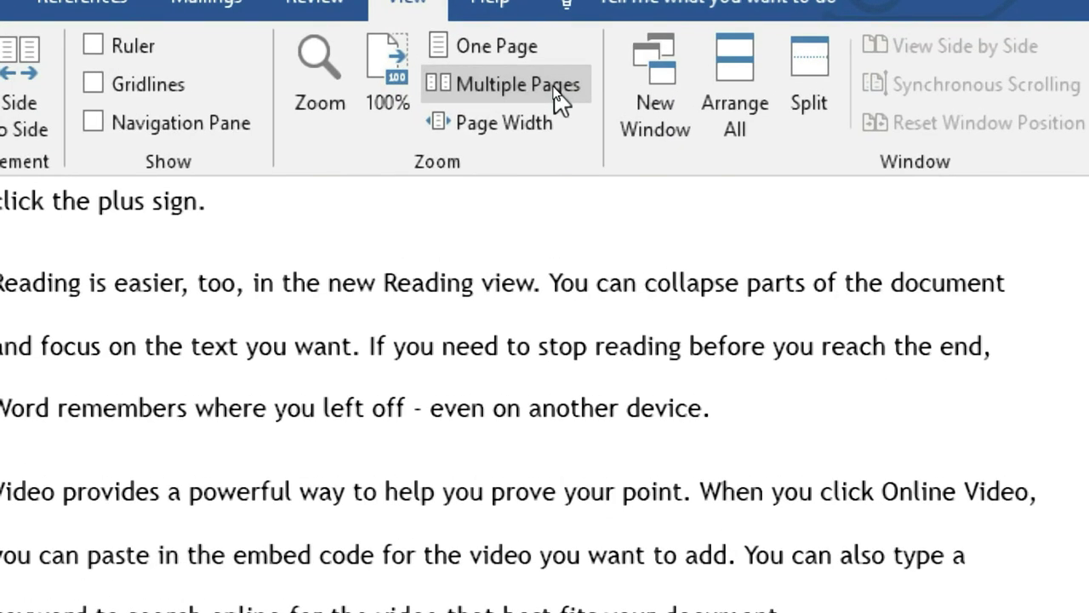
click(557, 100)
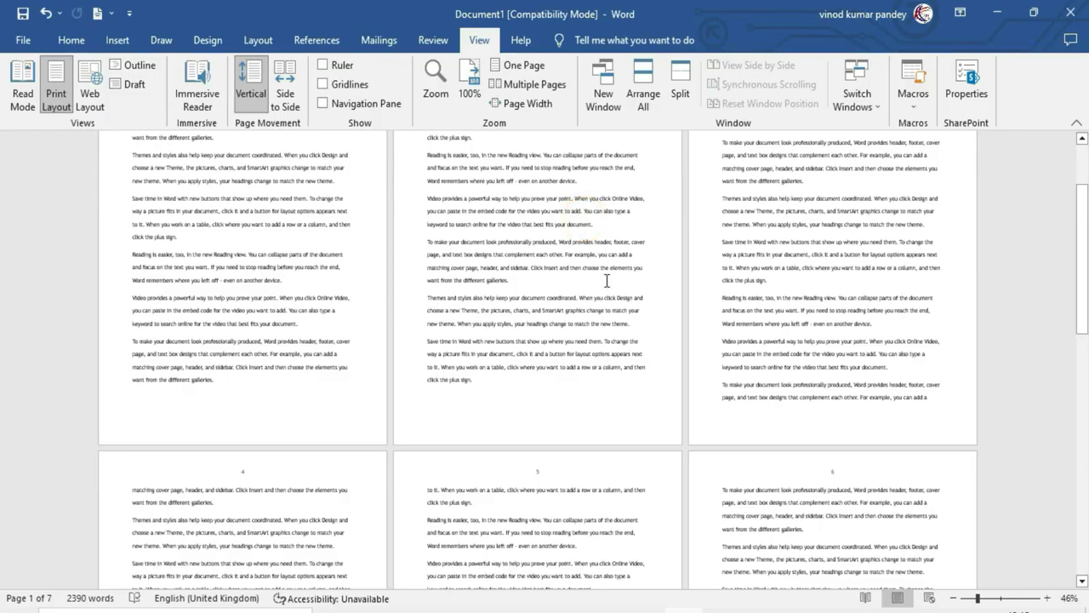
scroll(606, 278, up, 1)
scroll(606, 278, up, 2)
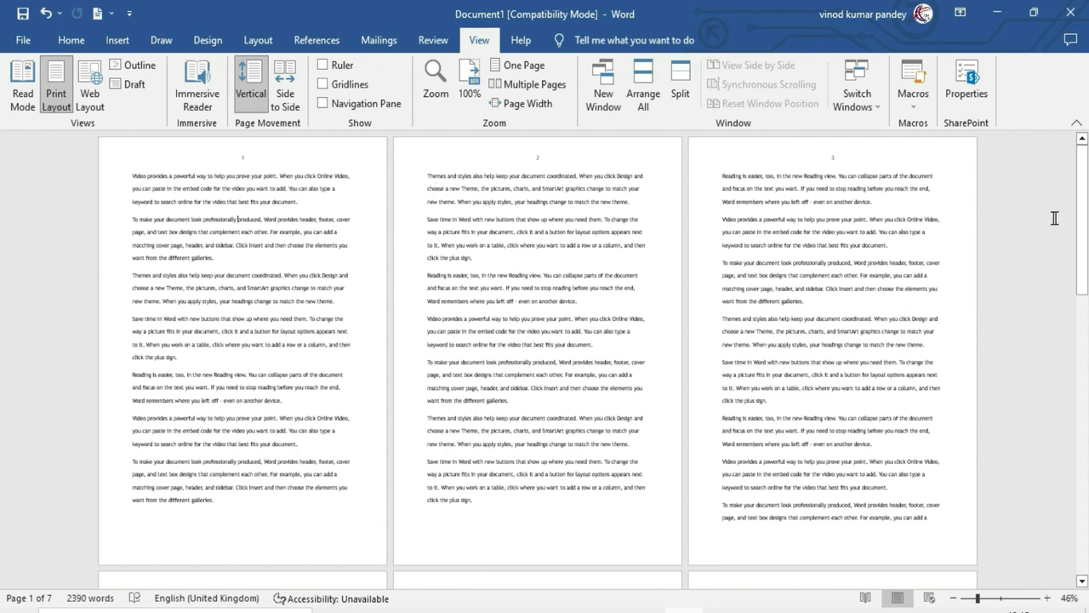
mouse_move(1081, 202)
mouse_down()
mouse_move(1070, 378)
mouse_move(663, 205)
mouse_up()
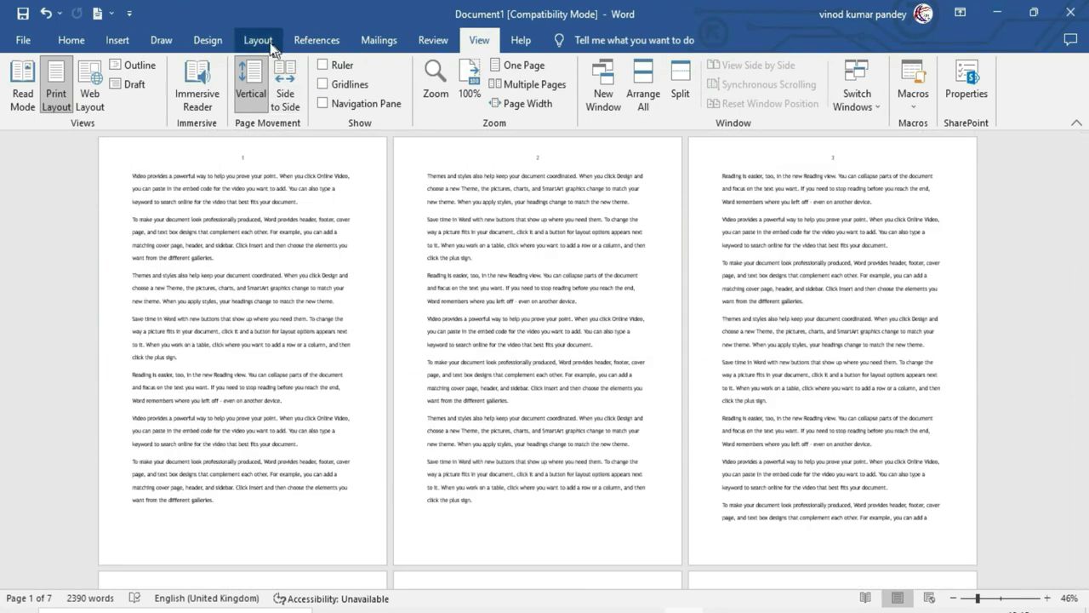
Insert a trial page break before the Themes paragraph, then delete it so page 1 refills.
click(258, 40)
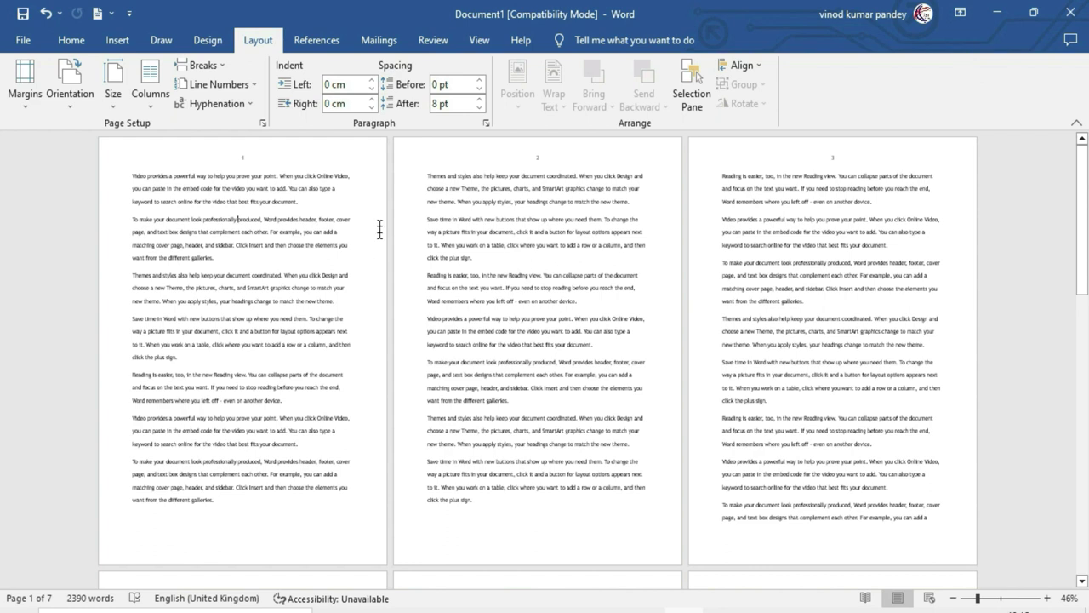
click(217, 69)
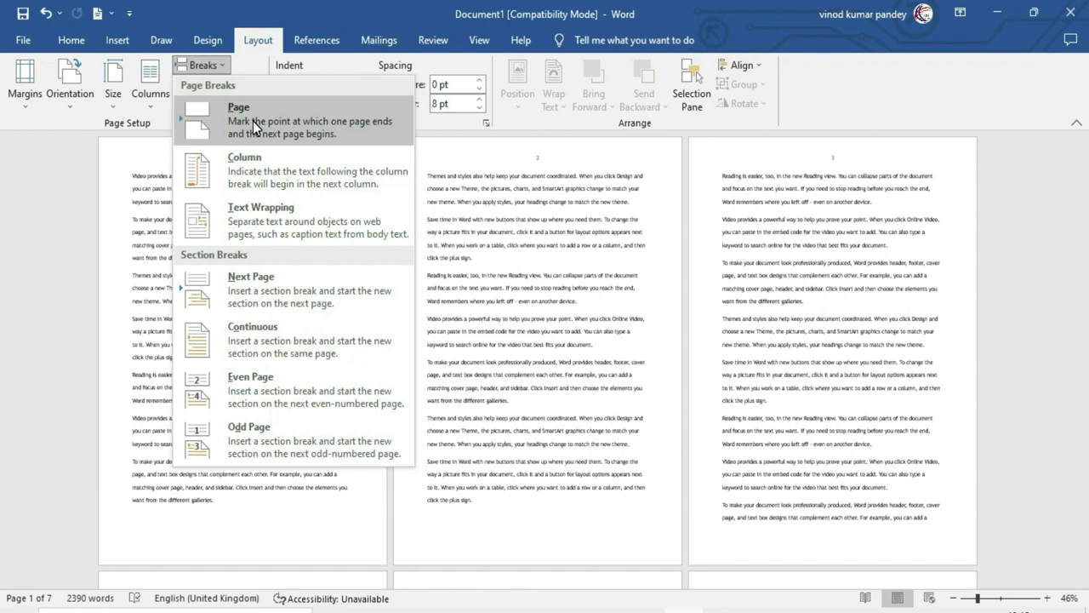
key(Escape)
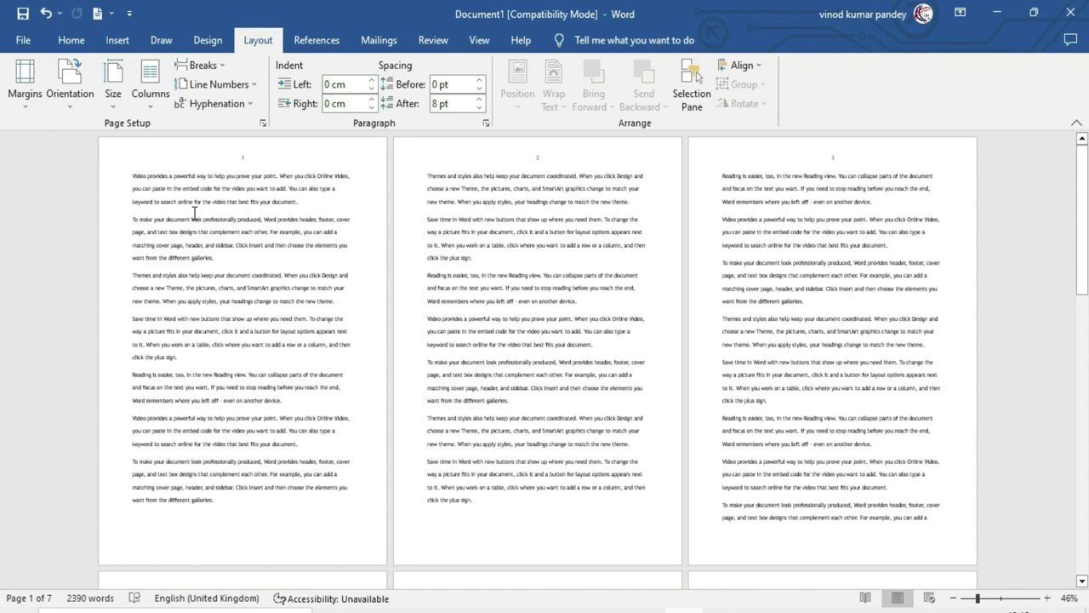
click(132, 278)
click(133, 275)
click(222, 65)
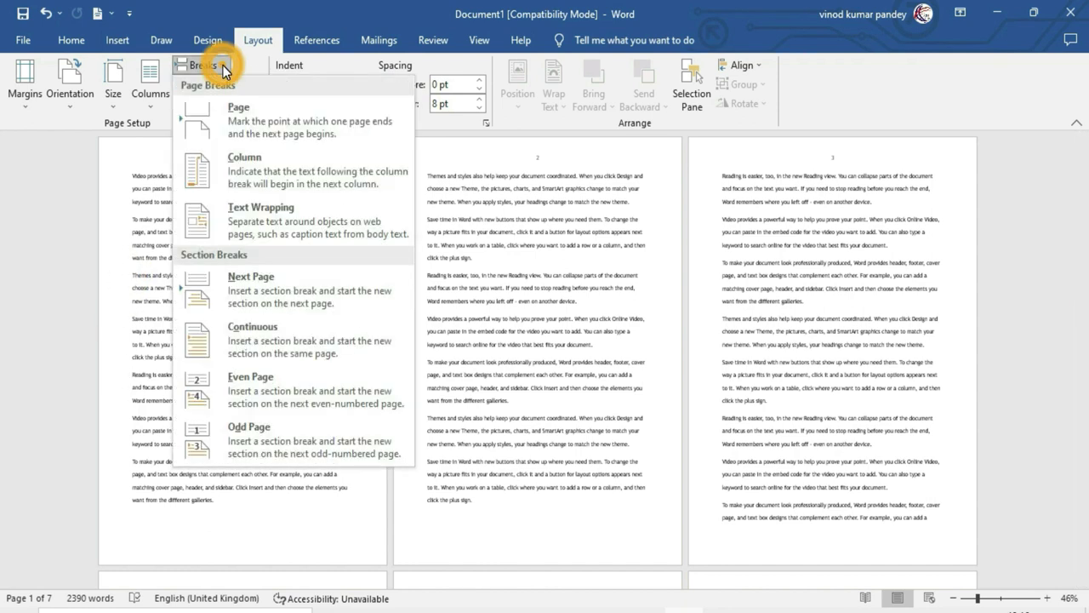
click(270, 129)
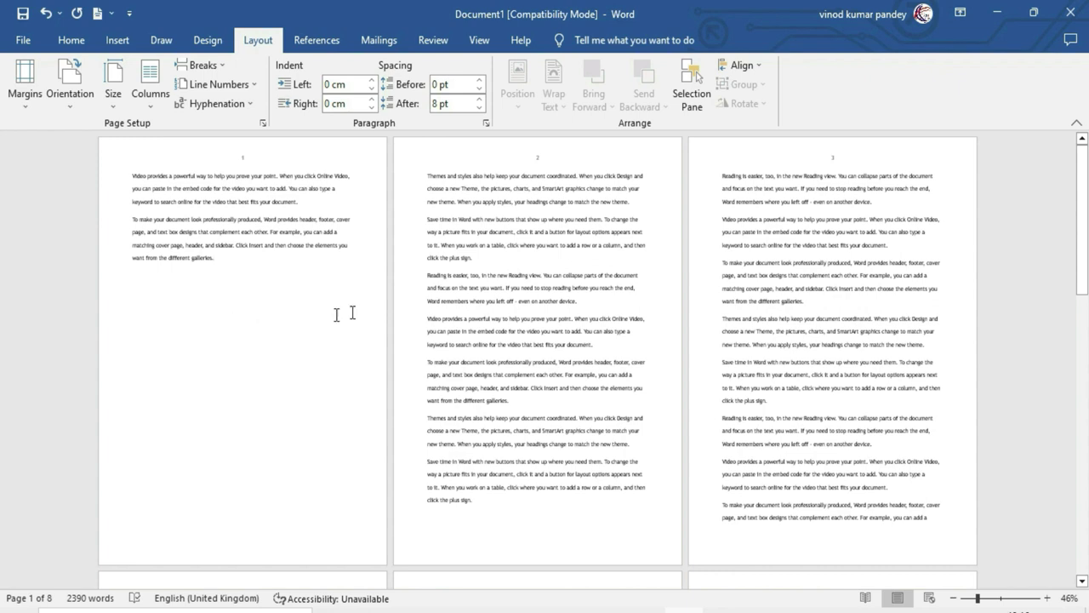
click(428, 176)
key(BackSpace)
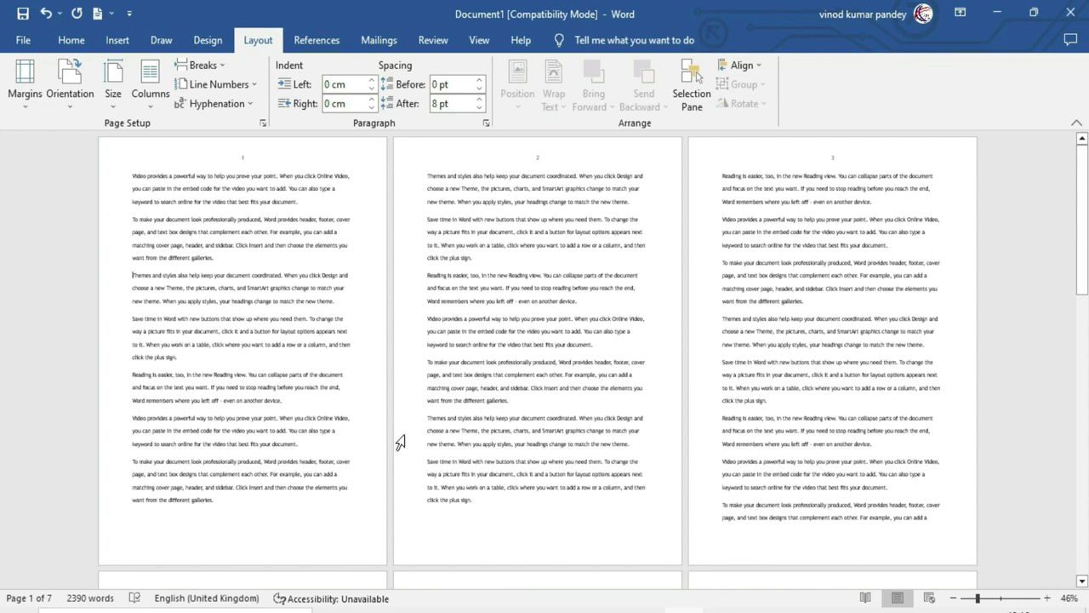
Glance at the Breaks list, then show the Columns choices on the Layout tab.
click(216, 66)
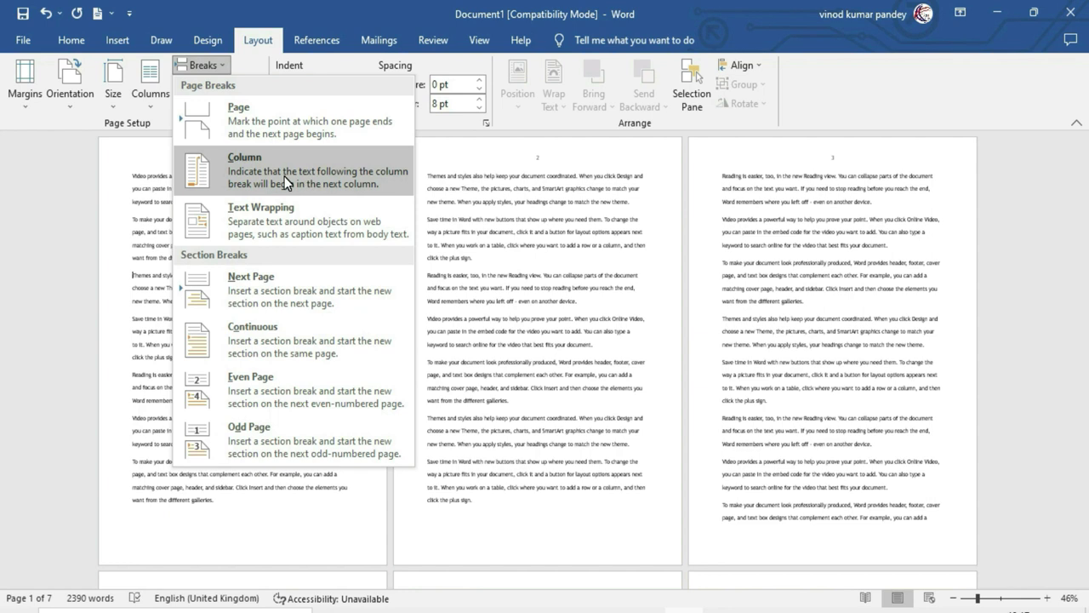
click(559, 262)
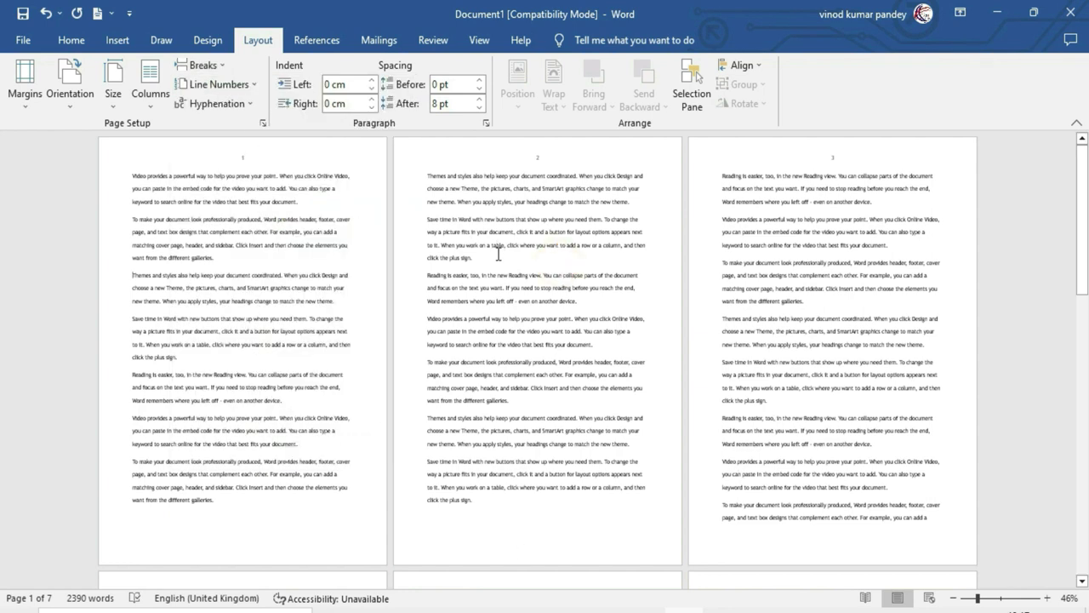
click(149, 94)
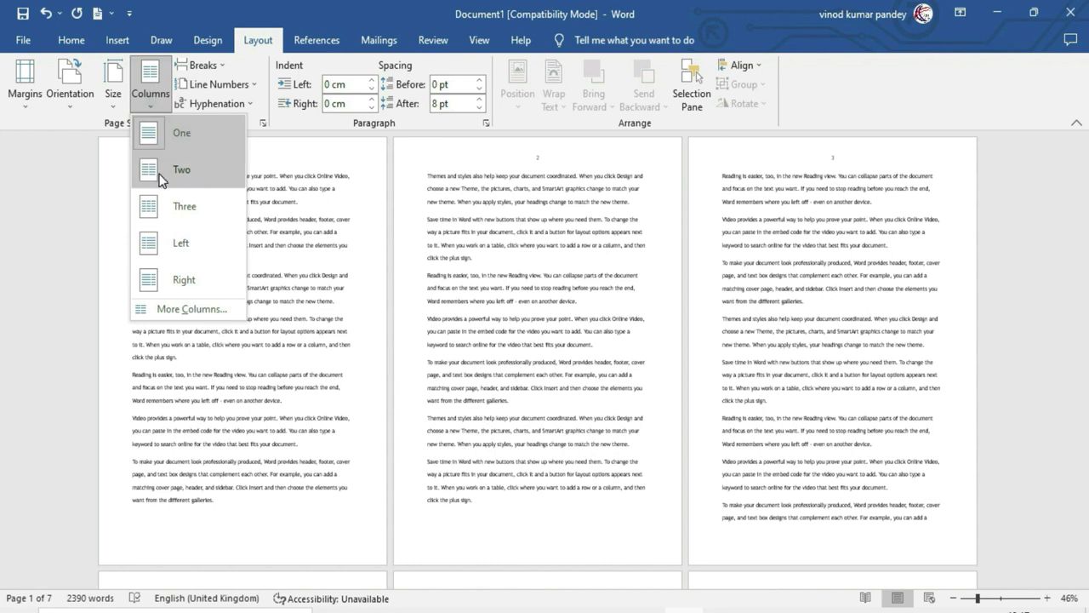
Split the text into two columns and try a column break before the last paragraph, then remove it.
click(190, 170)
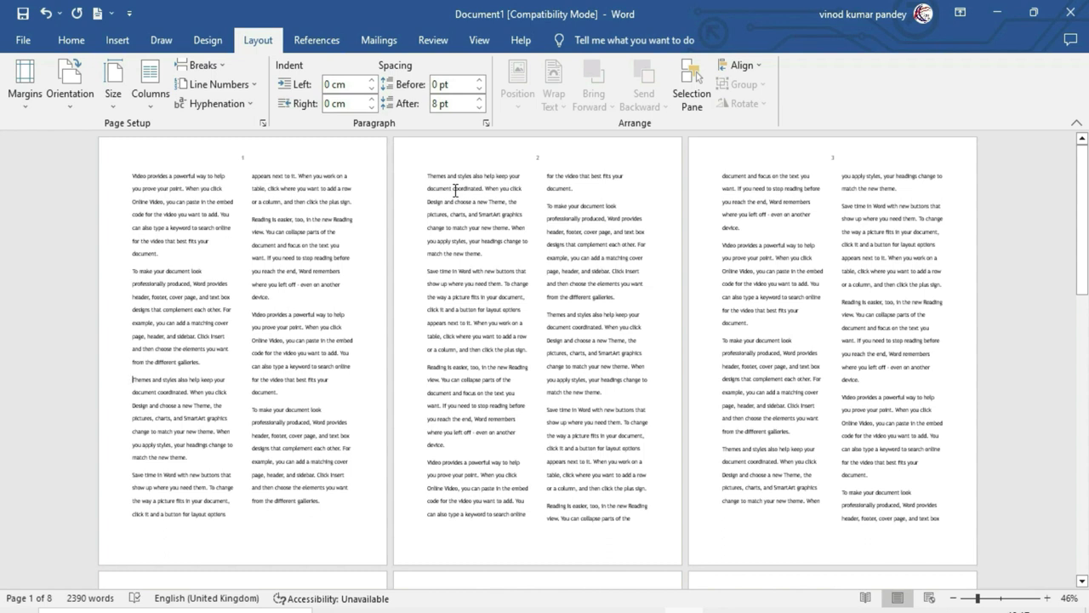
click(252, 410)
click(202, 67)
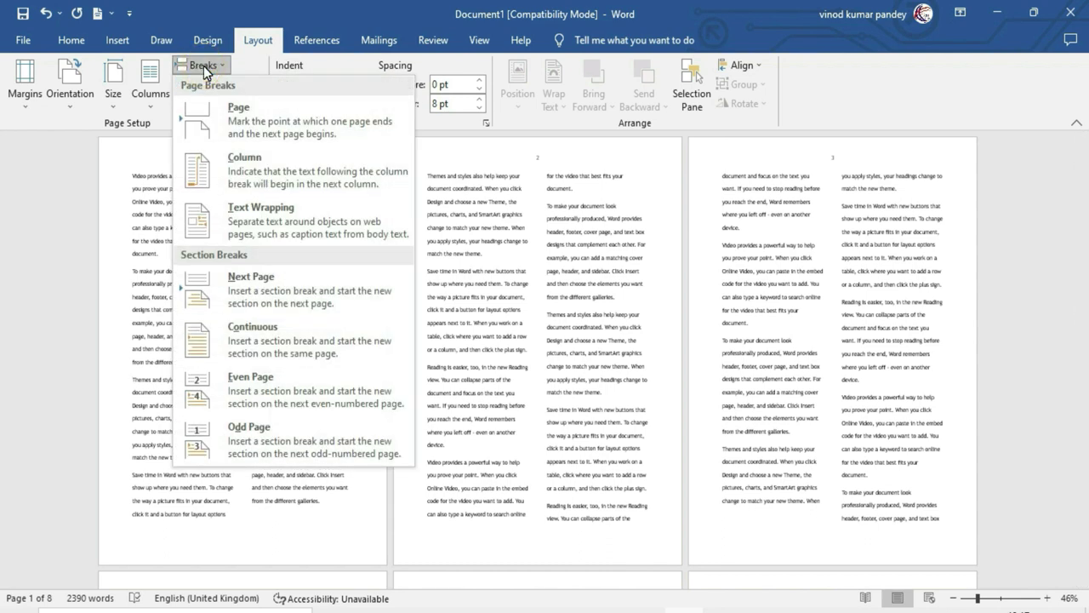
click(251, 172)
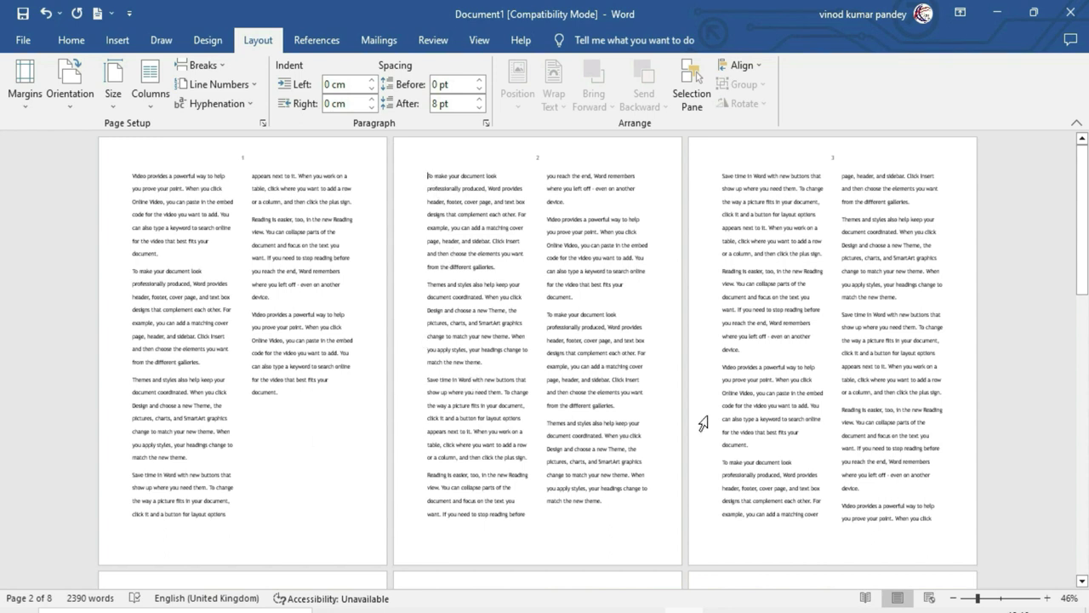
key(BackSpace)
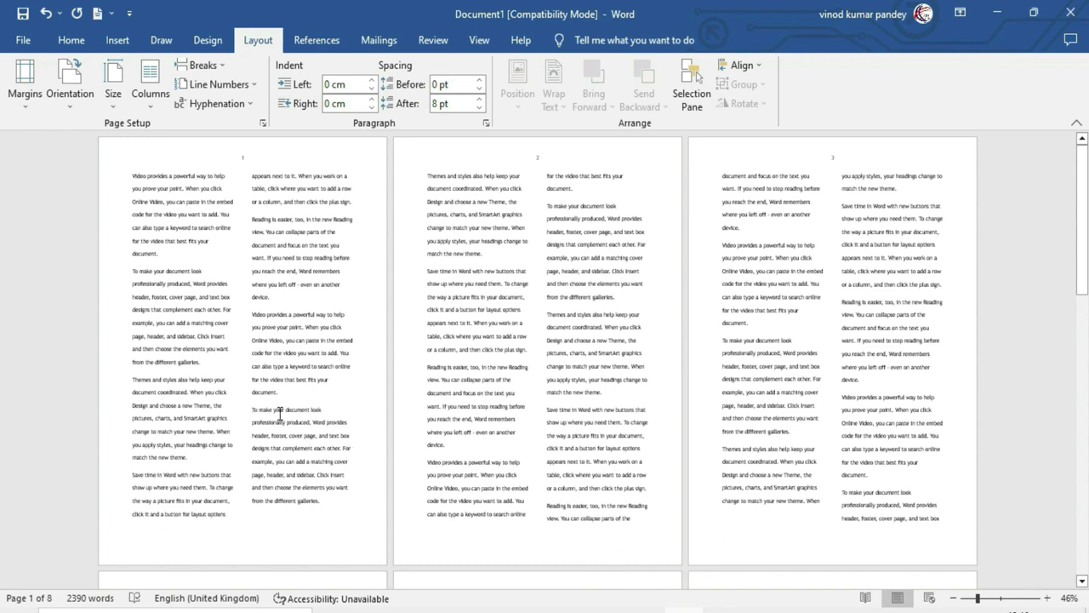
Set the text back to a single column.
click(198, 64)
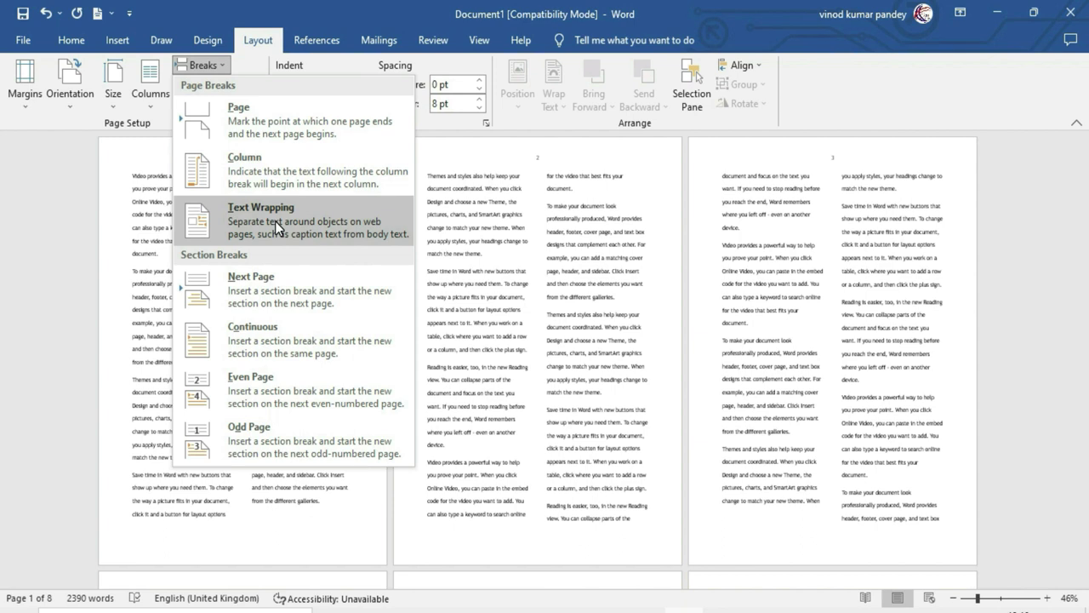
click(543, 287)
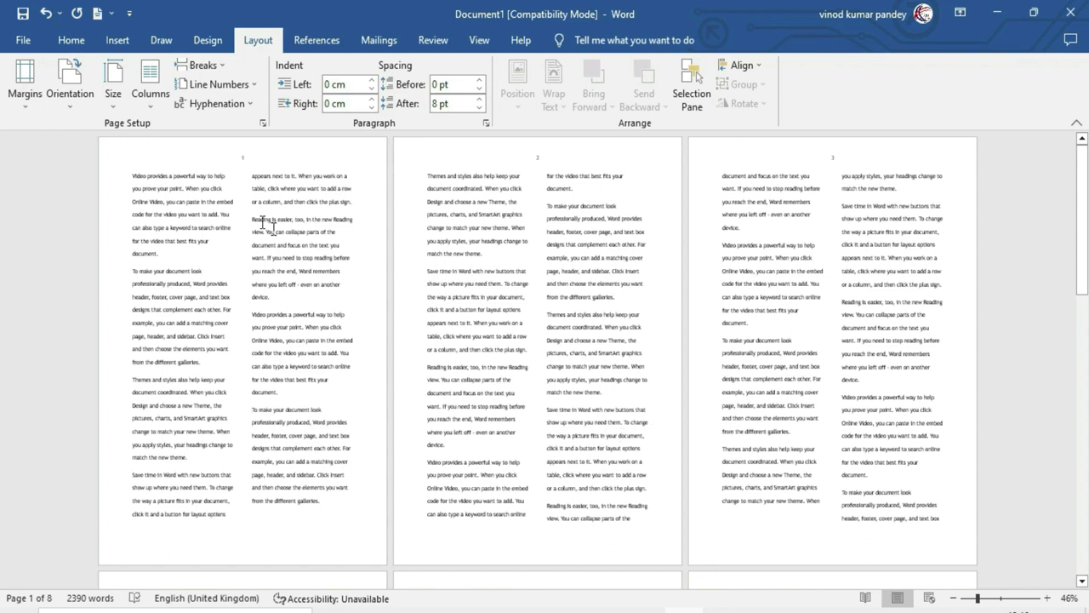
click(153, 107)
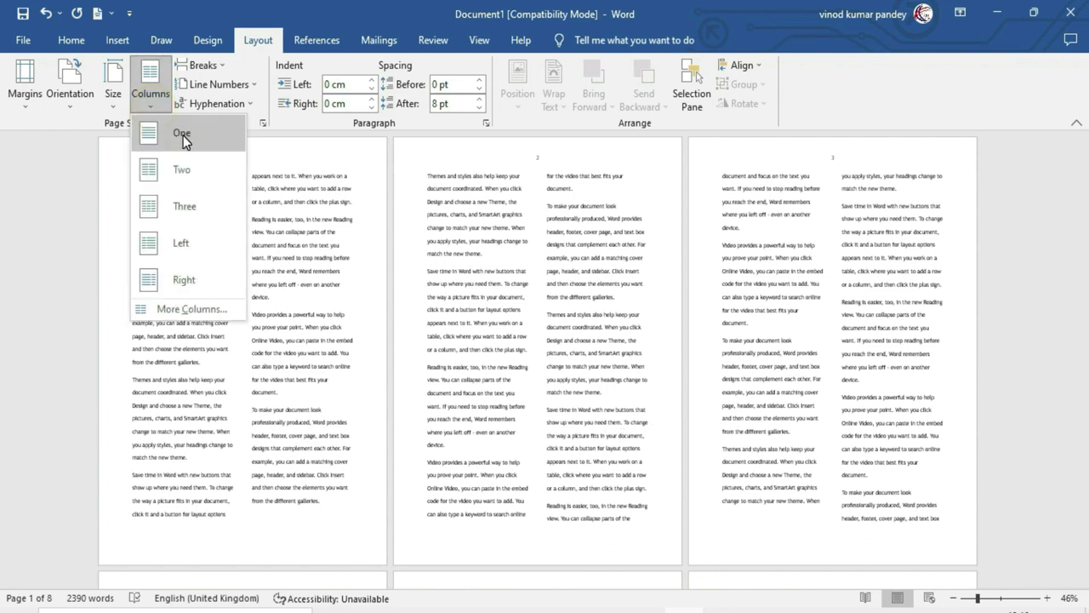
click(182, 135)
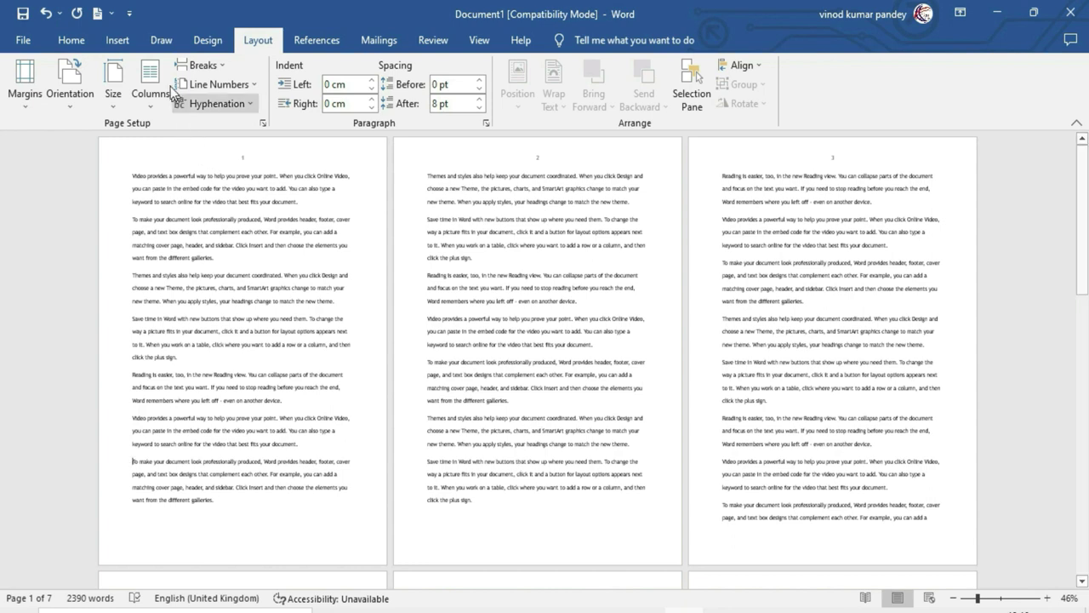
click(120, 45)
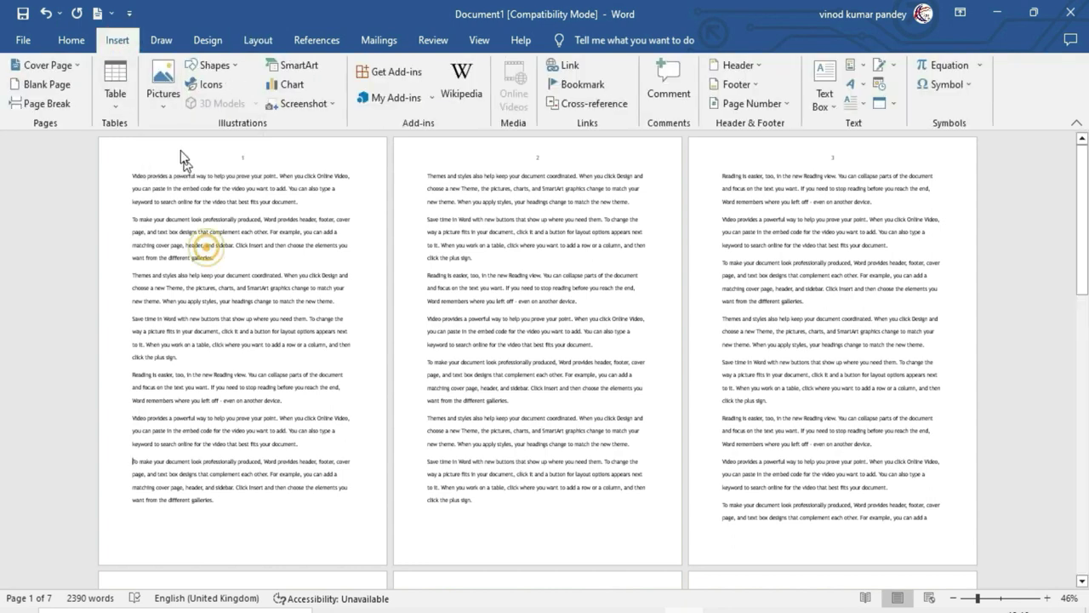
Insert the Profile picture from the YouTube (D:) drive using Pictures from this device.
click(160, 101)
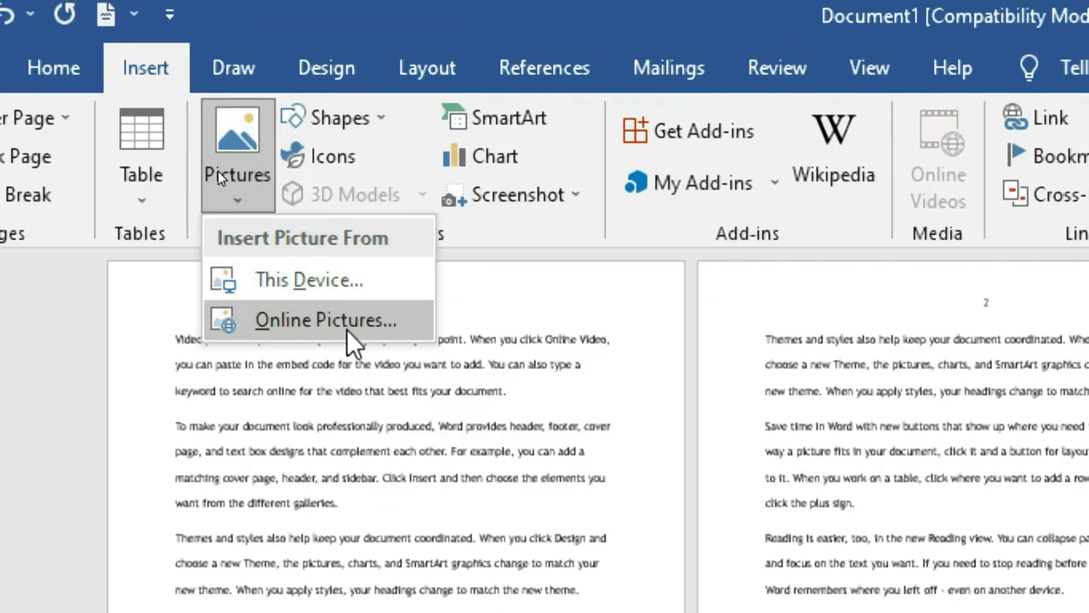
click(348, 279)
drag(431, 103, 408, 119)
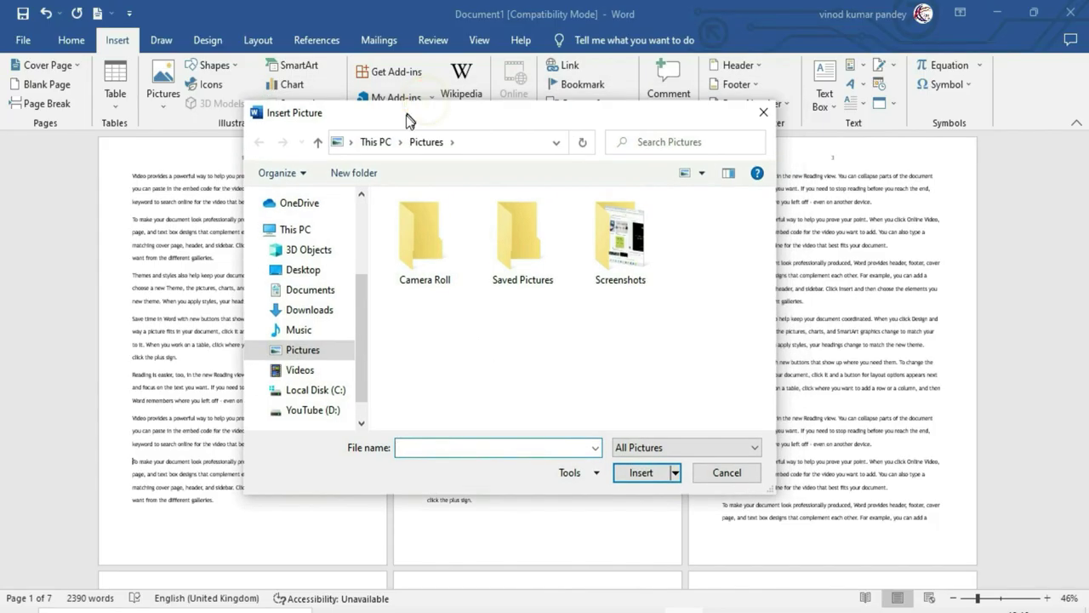
click(311, 413)
scroll(544, 376, down, 5)
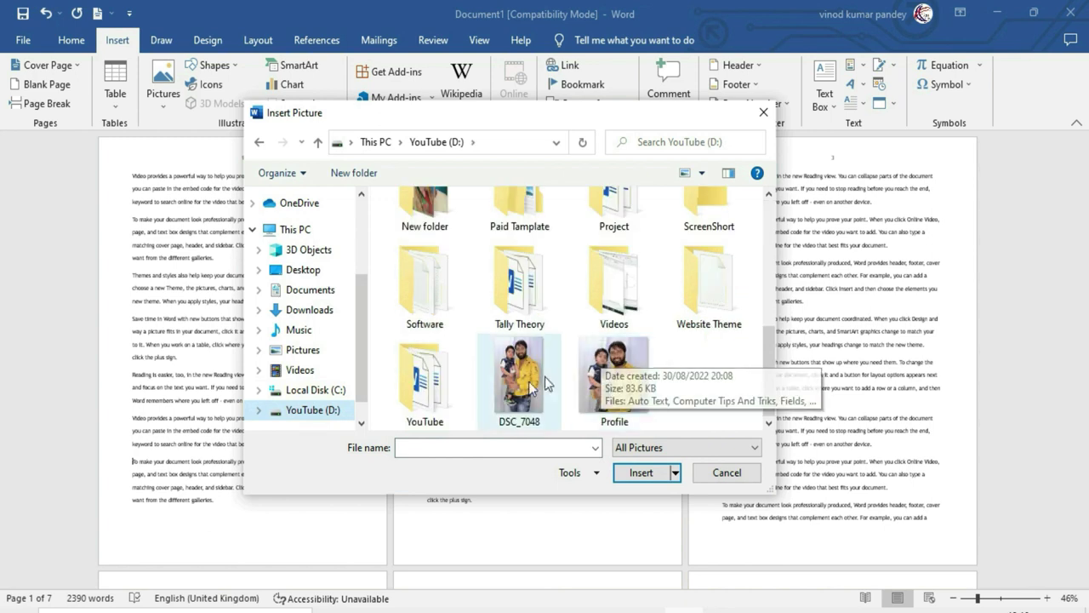
click(610, 390)
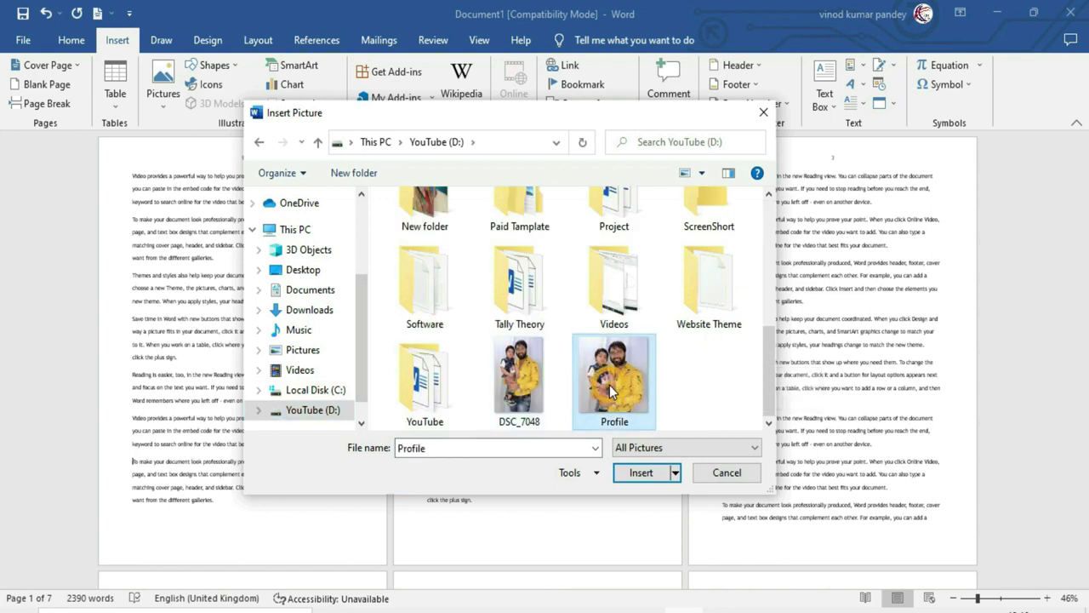
click(642, 474)
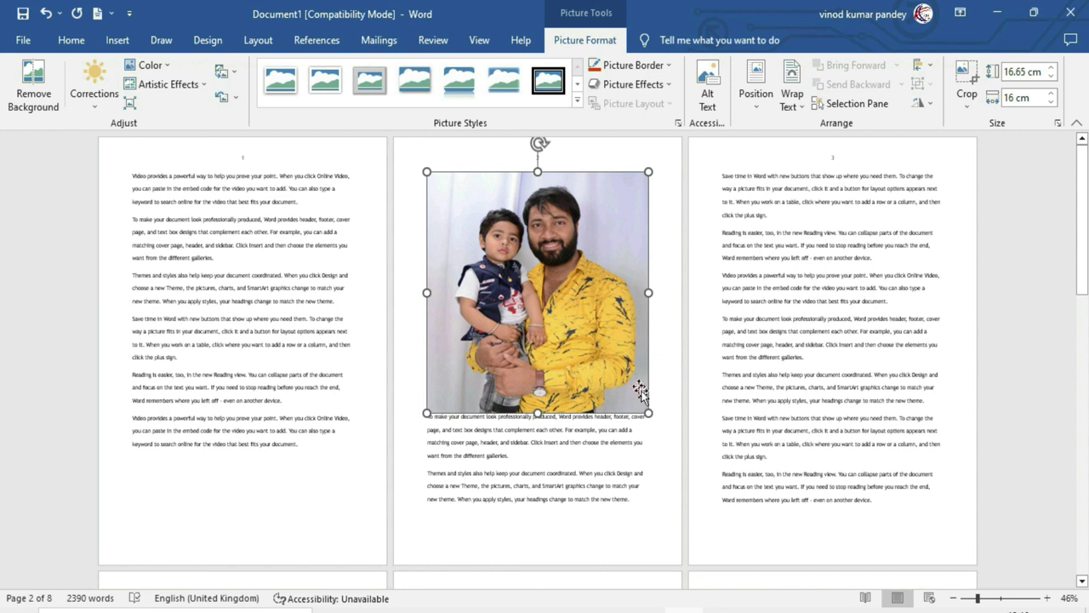
Shrink the photo to about 5 cm square and set its text wrapping to Tight.
drag(648, 414, 498, 247)
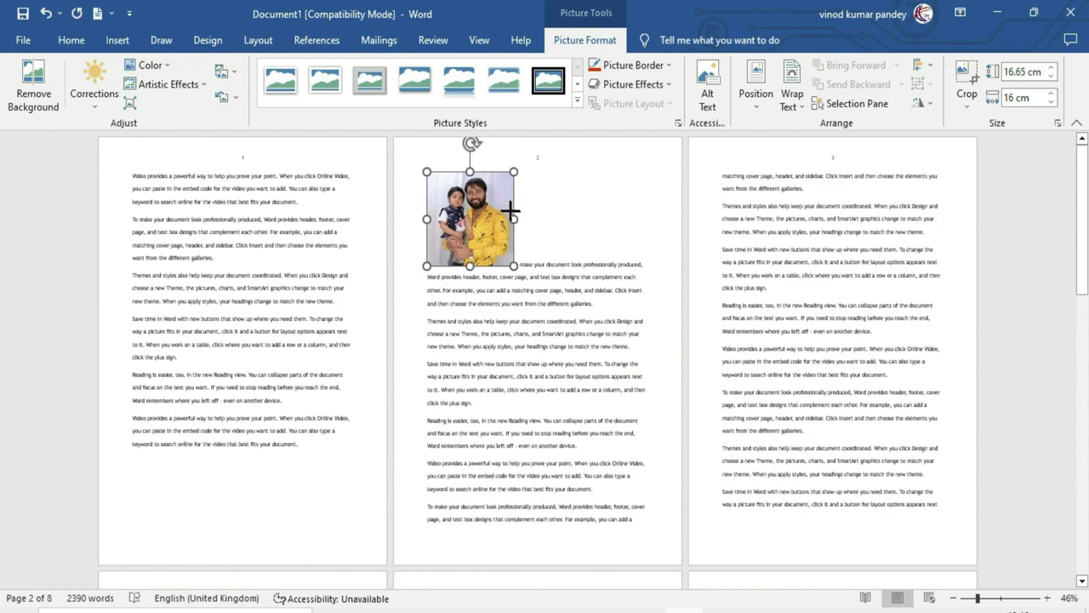
click(791, 102)
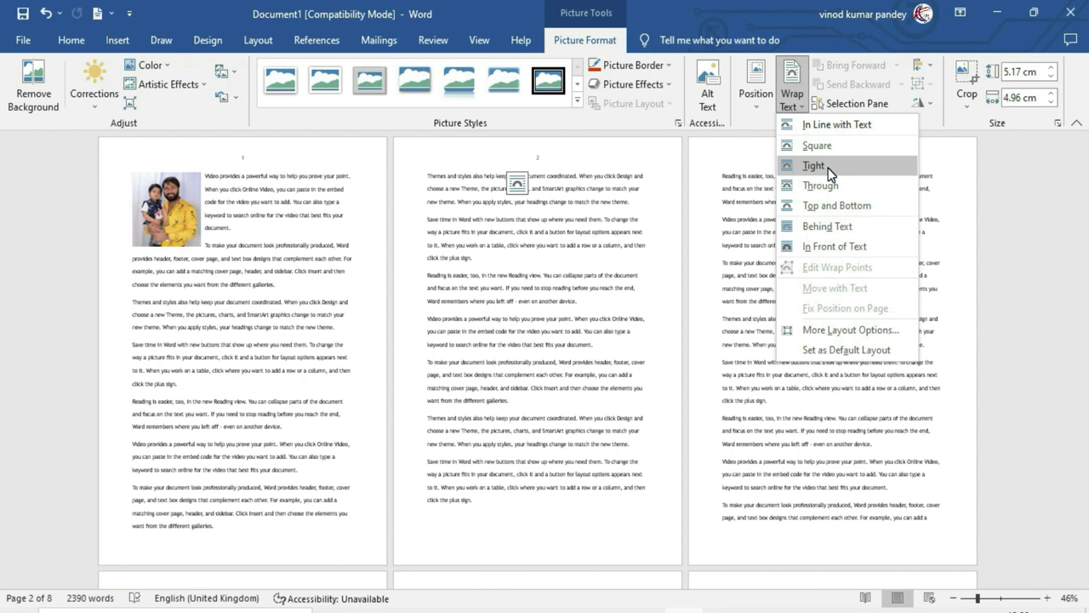
click(828, 168)
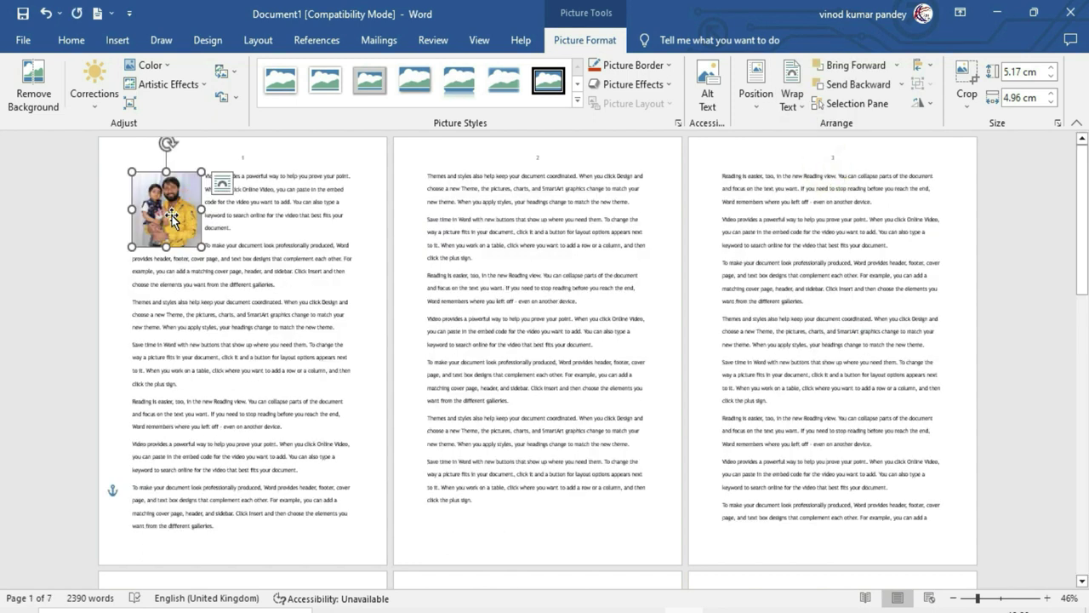
Position the photo inside the Themes and styles paragraph on page 1, viewed at 100% zoom.
mouse_move(170, 220)
mouse_down()
mouse_move(226, 324)
mouse_move(244, 294)
mouse_up()
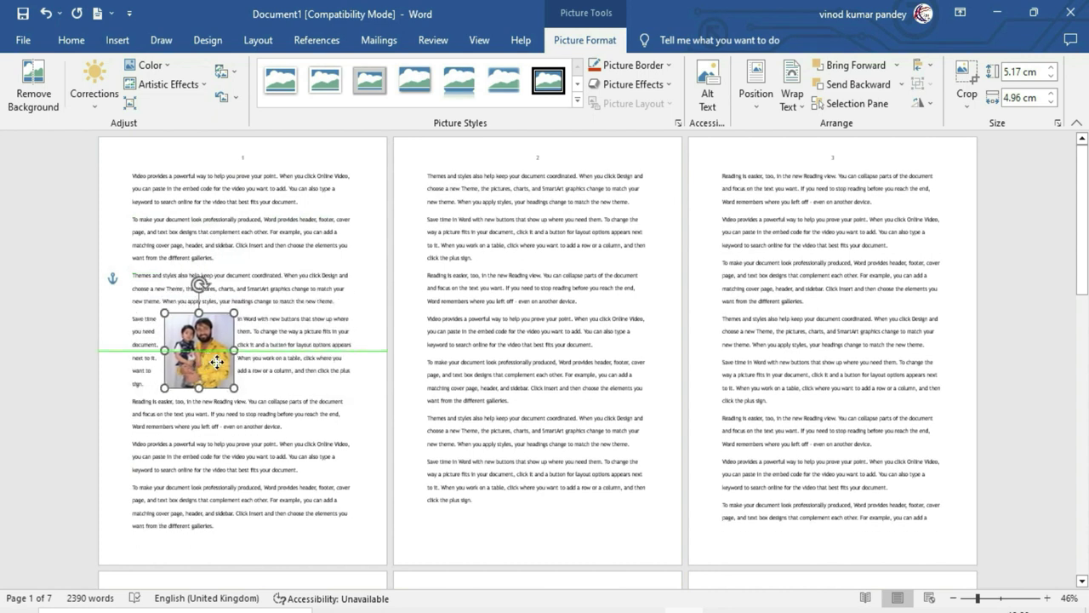
drag(244, 294, 209, 294)
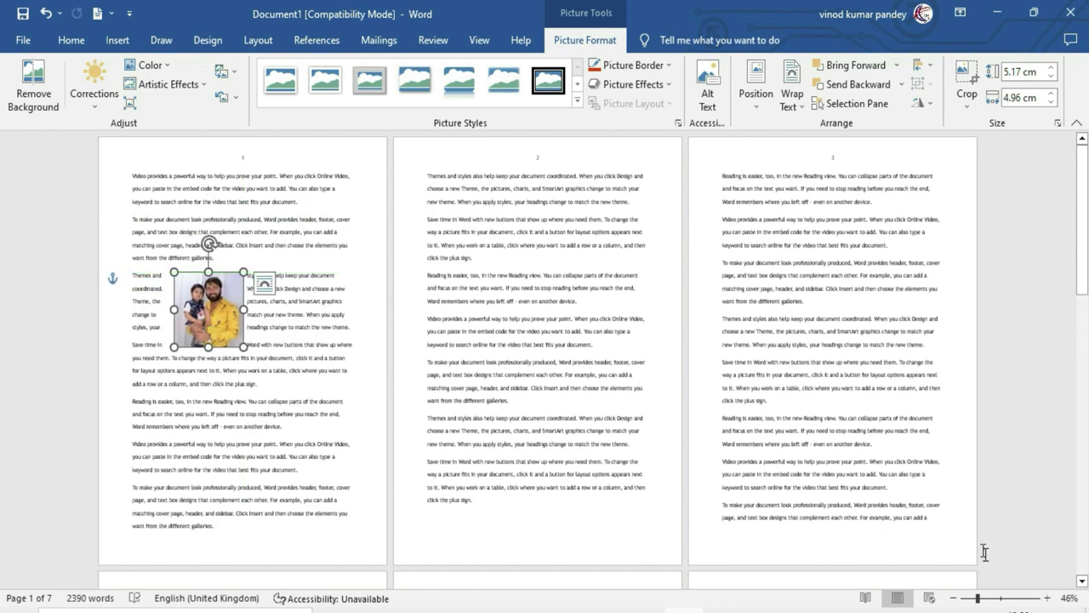
click(1000, 599)
mouse_move(470, 343)
mouse_down()
mouse_move(508, 247)
mouse_move(482, 321)
mouse_up()
Insert a text wrapping break before the word 'also' beside the photo.
click(278, 275)
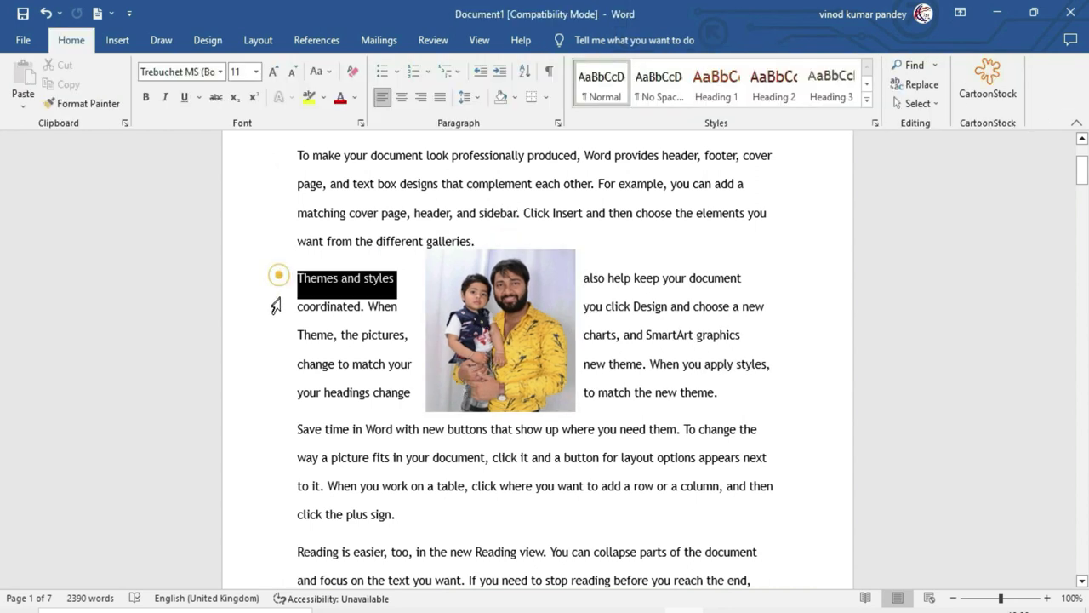
drag(275, 305, 287, 397)
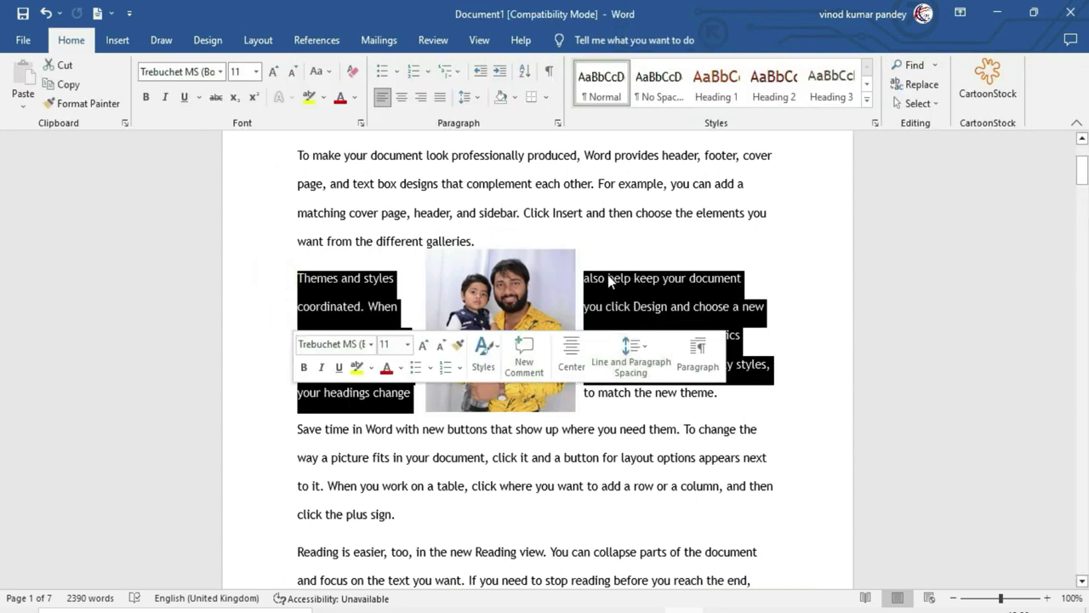
click(459, 396)
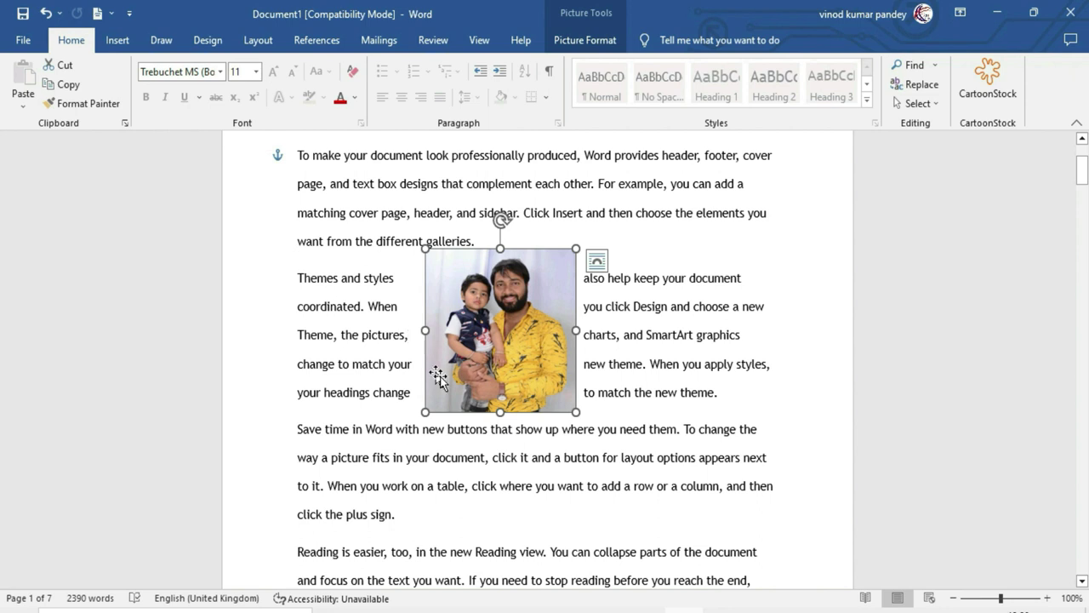
key(Escape)
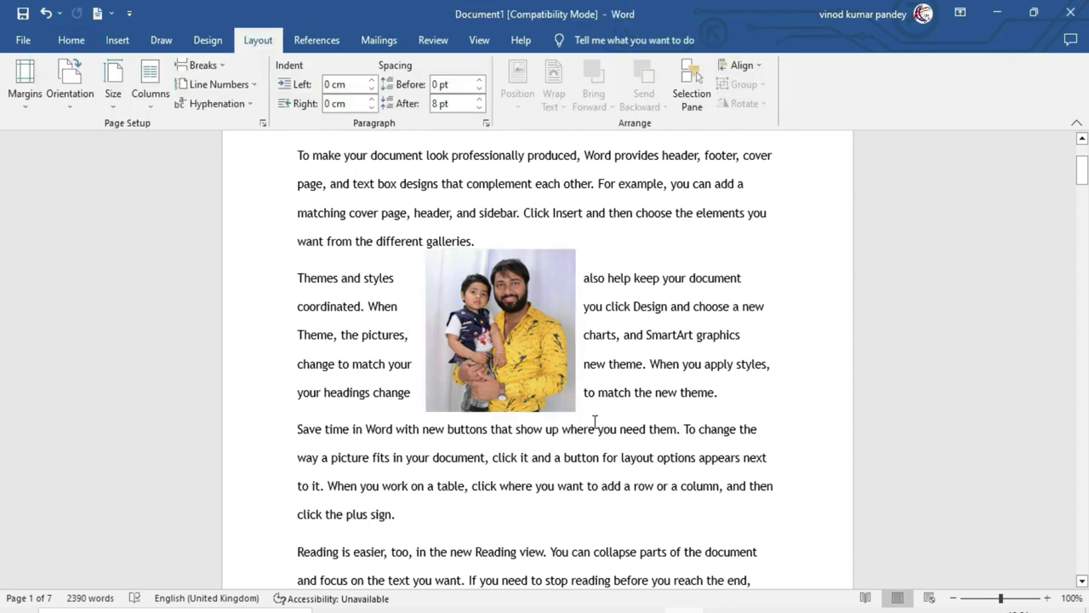
click(583, 279)
click(207, 67)
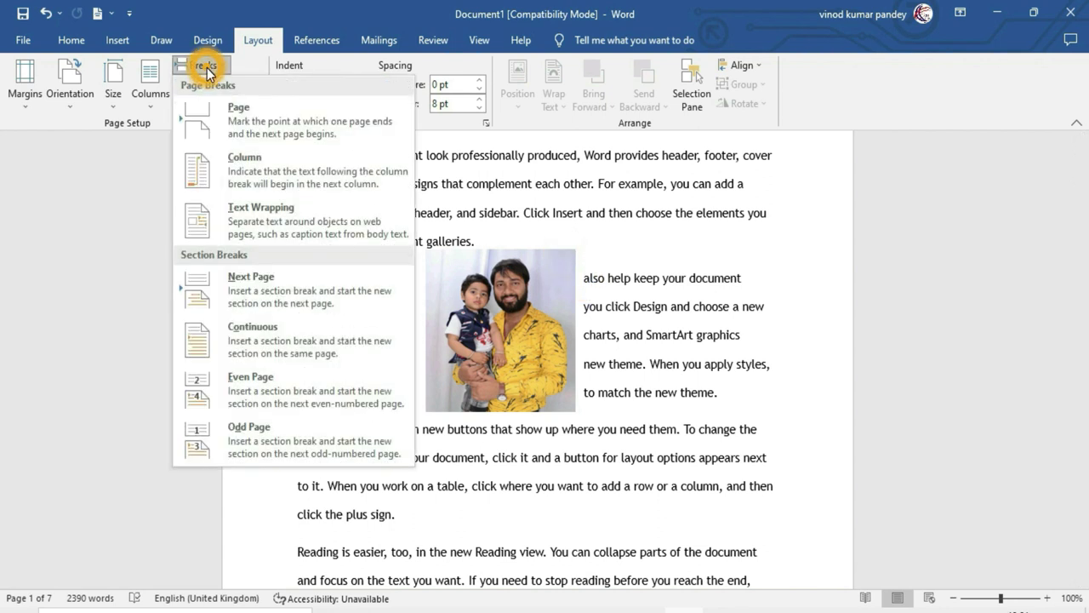
click(274, 226)
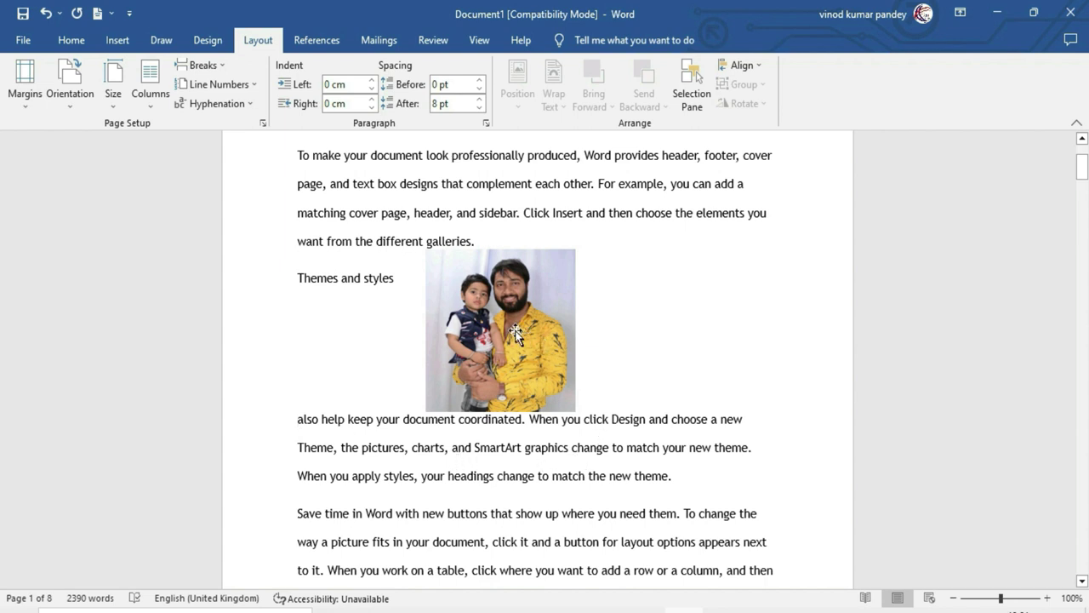
Shift the photo right and lower, then undo the photo and break changes.
mouse_move(504, 325)
mouse_down()
mouse_move(624, 322)
mouse_move(617, 231)
mouse_move(595, 308)
mouse_up()
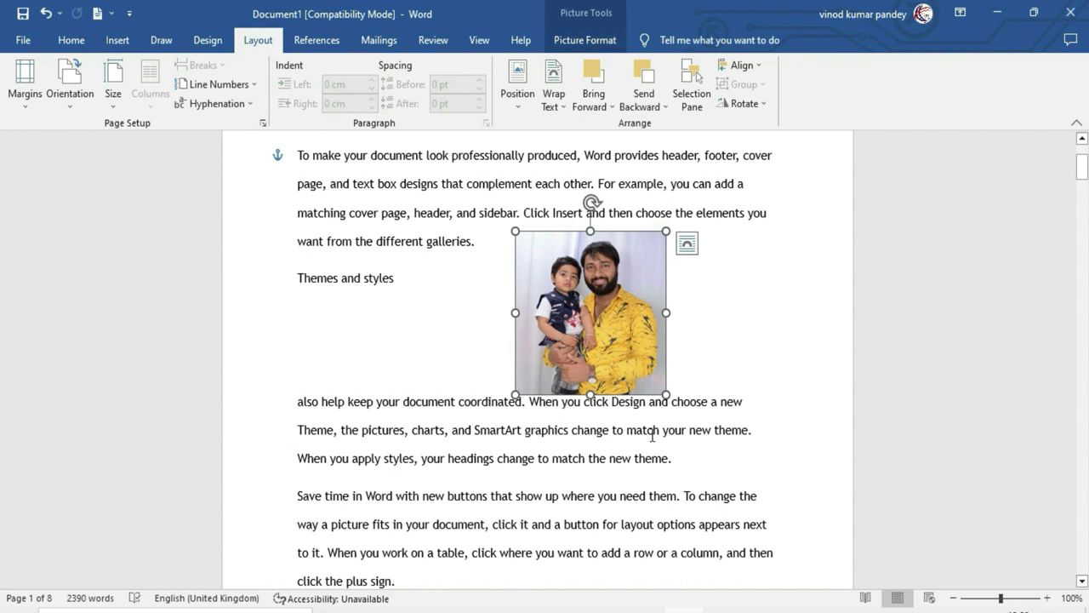
mouse_move(597, 287)
mouse_down()
mouse_move(590, 360)
mouse_move(548, 418)
mouse_move(578, 300)
mouse_move(564, 301)
mouse_up()
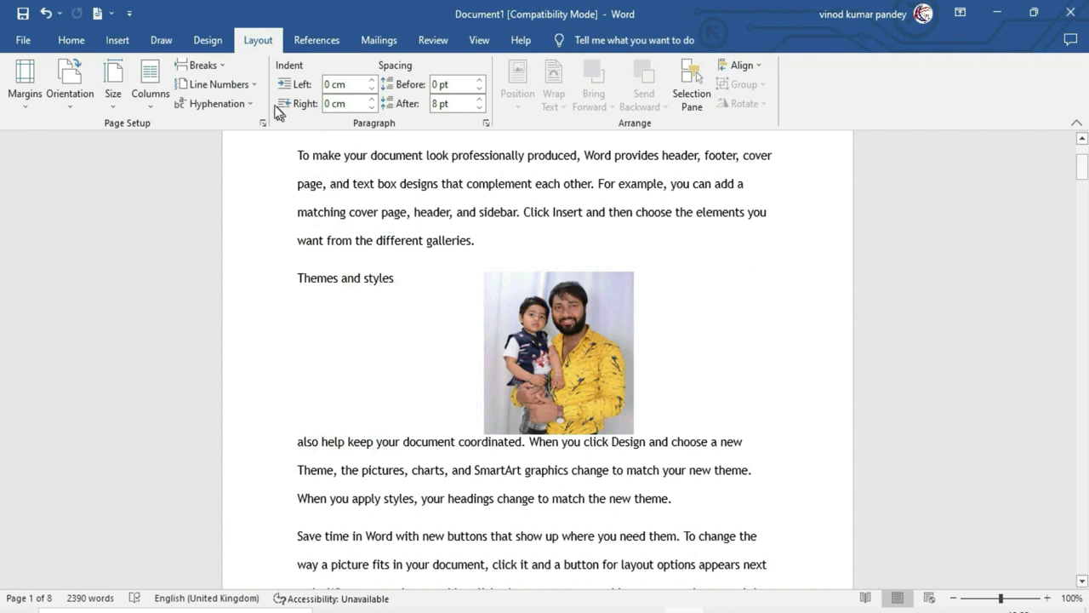
click(224, 65)
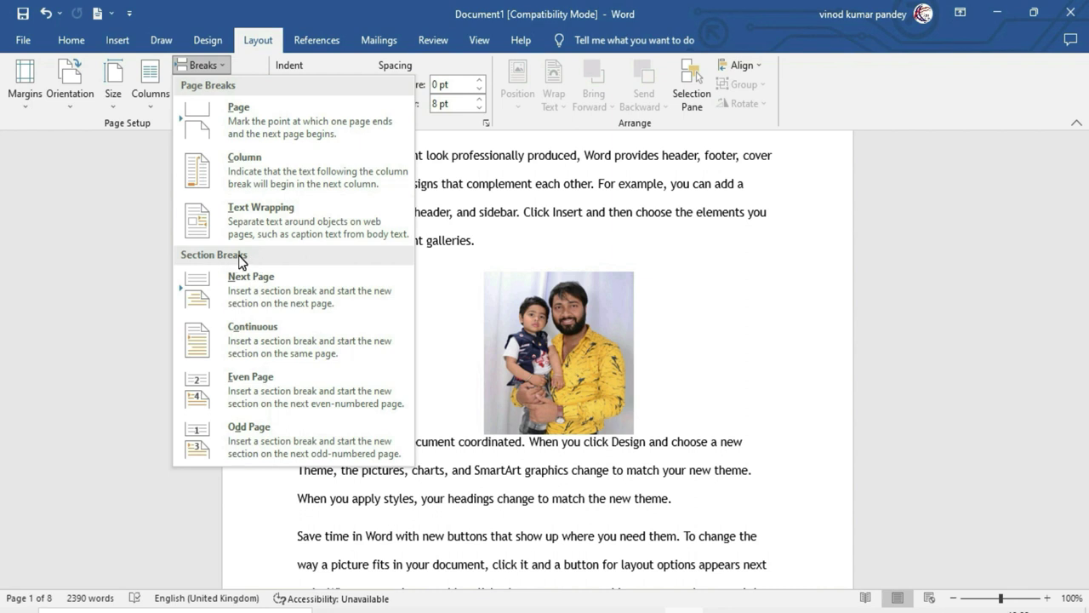
click(248, 286)
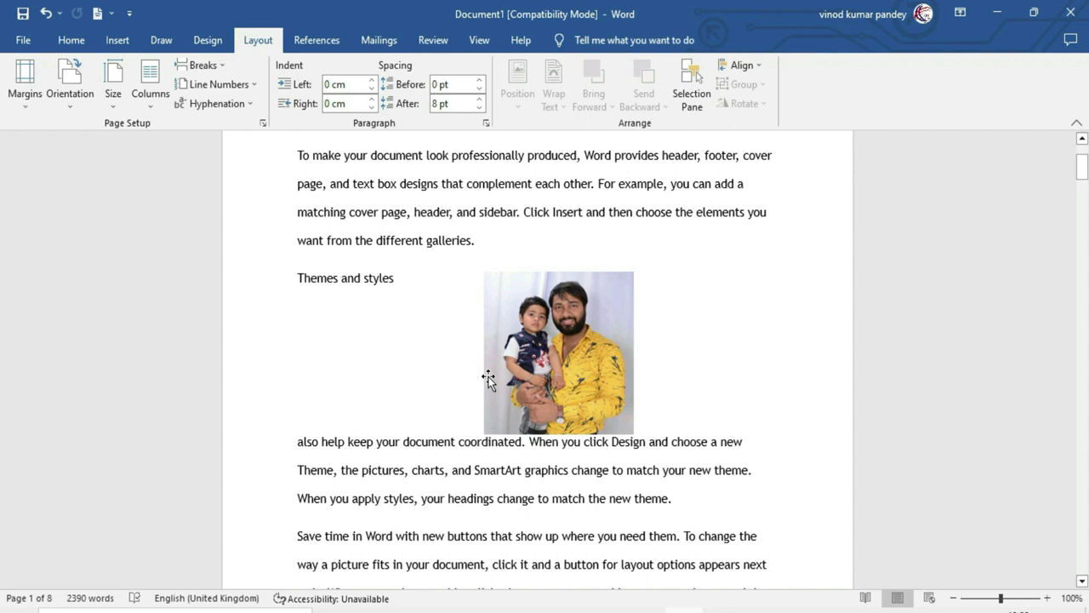
key(ctrl+z)
ctrl+scroll(487, 379, down, 5)
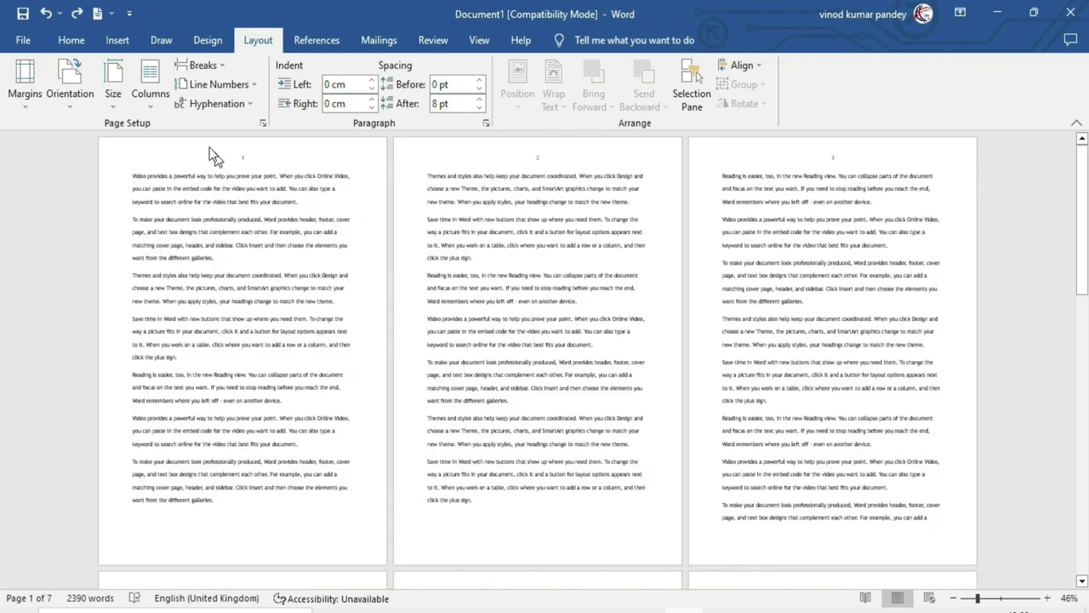
click(207, 66)
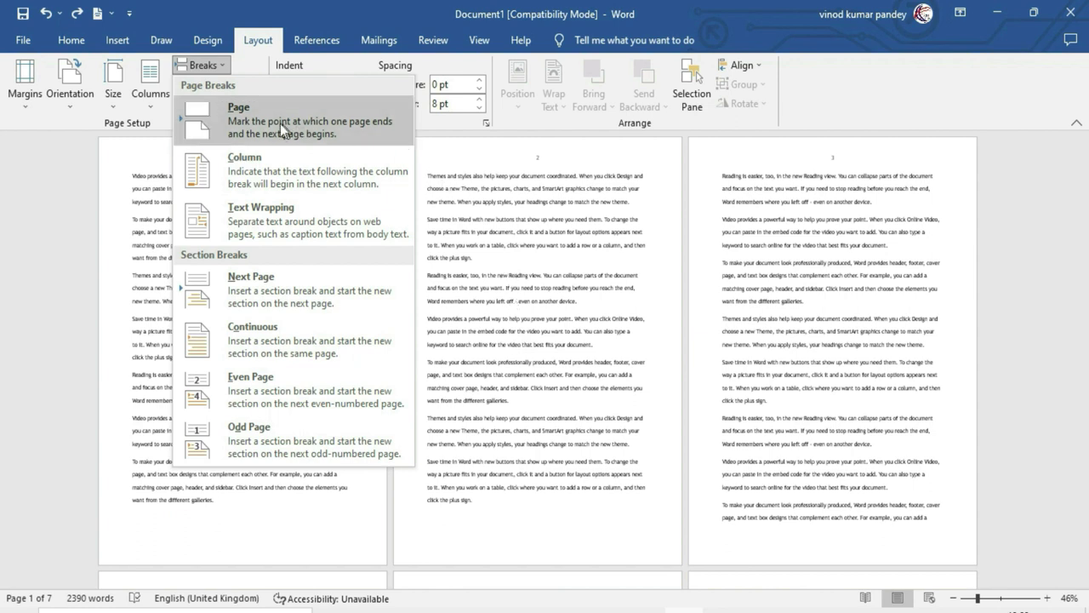
click(532, 307)
click(475, 261)
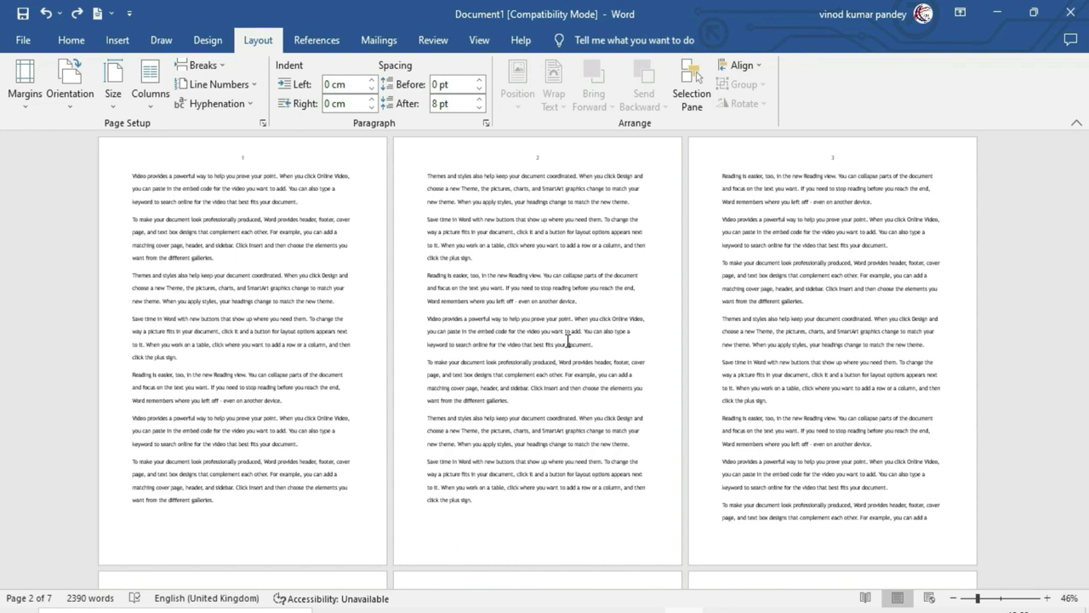
click(230, 245)
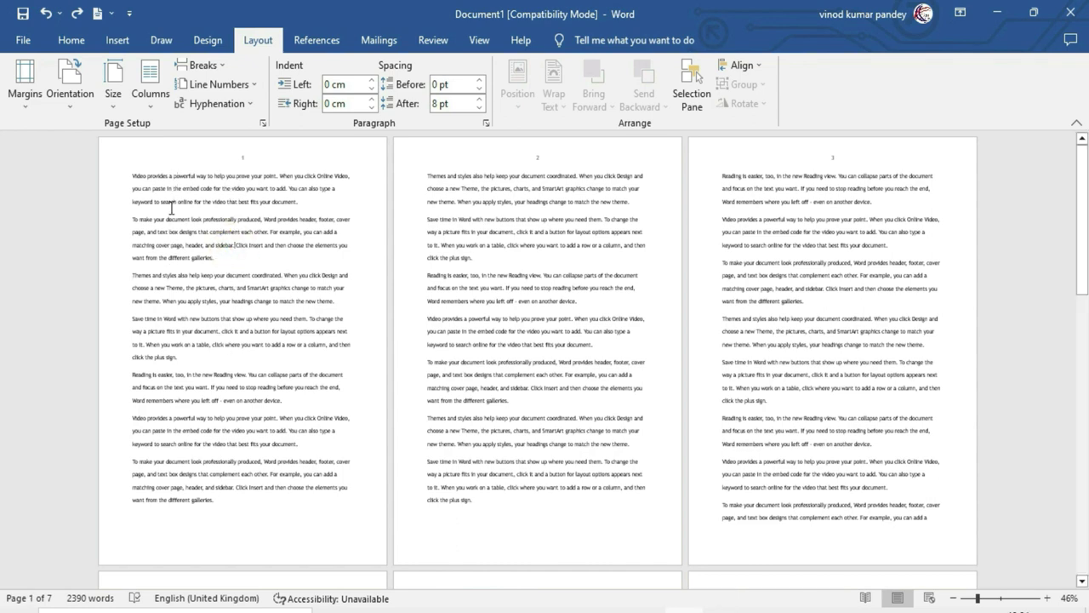
click(133, 276)
Start the Themes paragraph in a new-page section, then review the Breaks list without adding another.
click(202, 65)
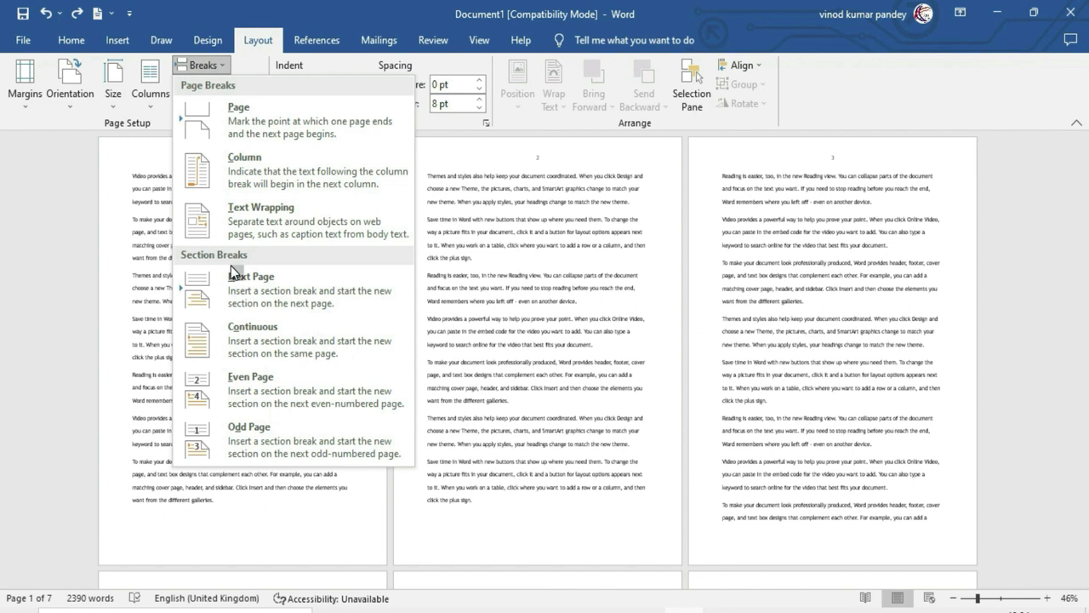
click(252, 291)
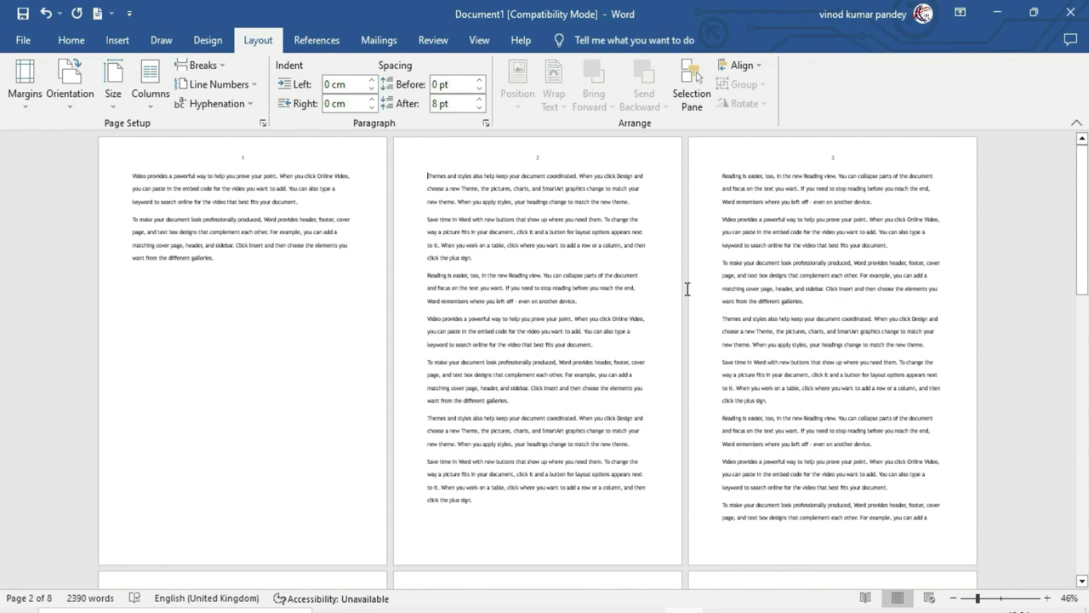
key(Left)
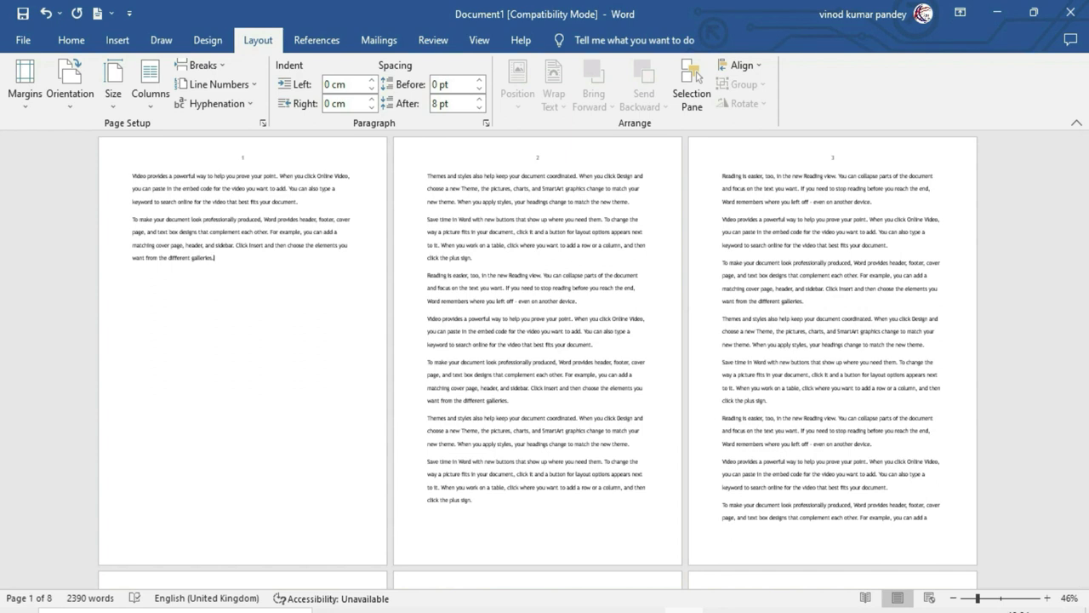
click(198, 65)
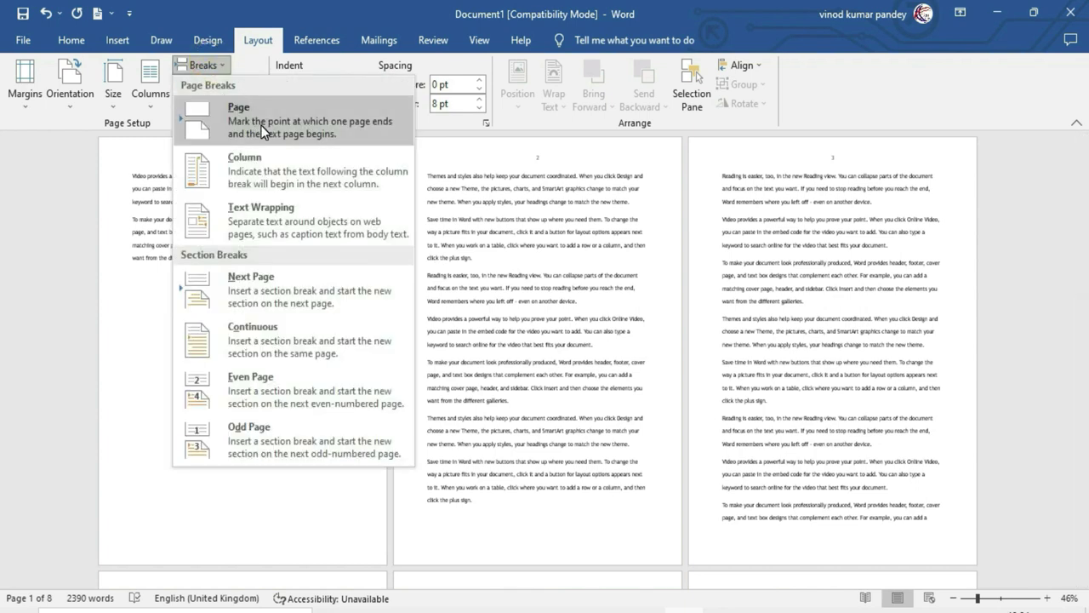
click(487, 245)
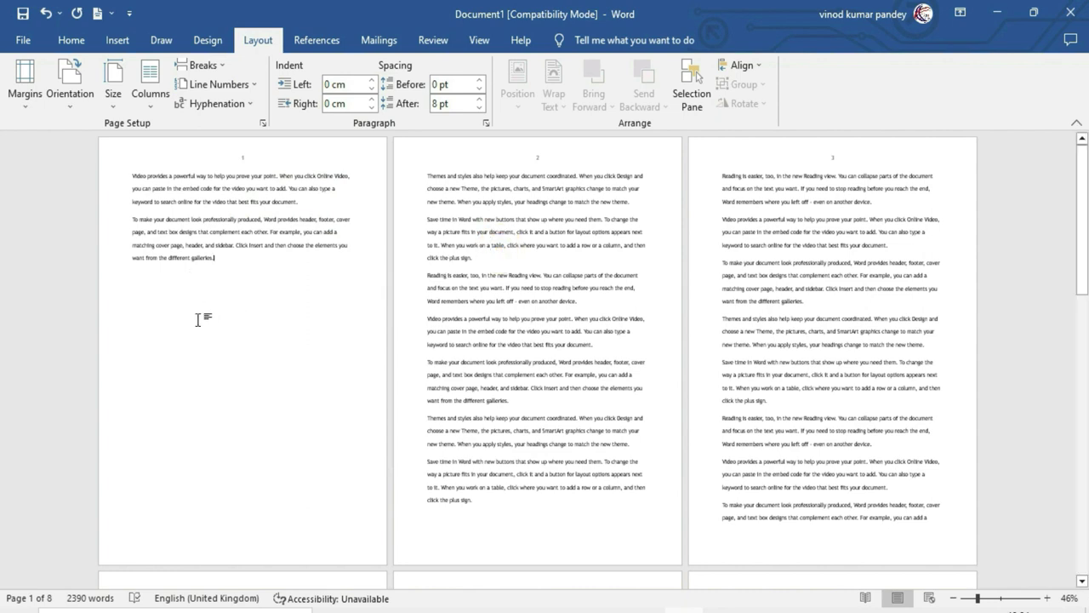
click(209, 67)
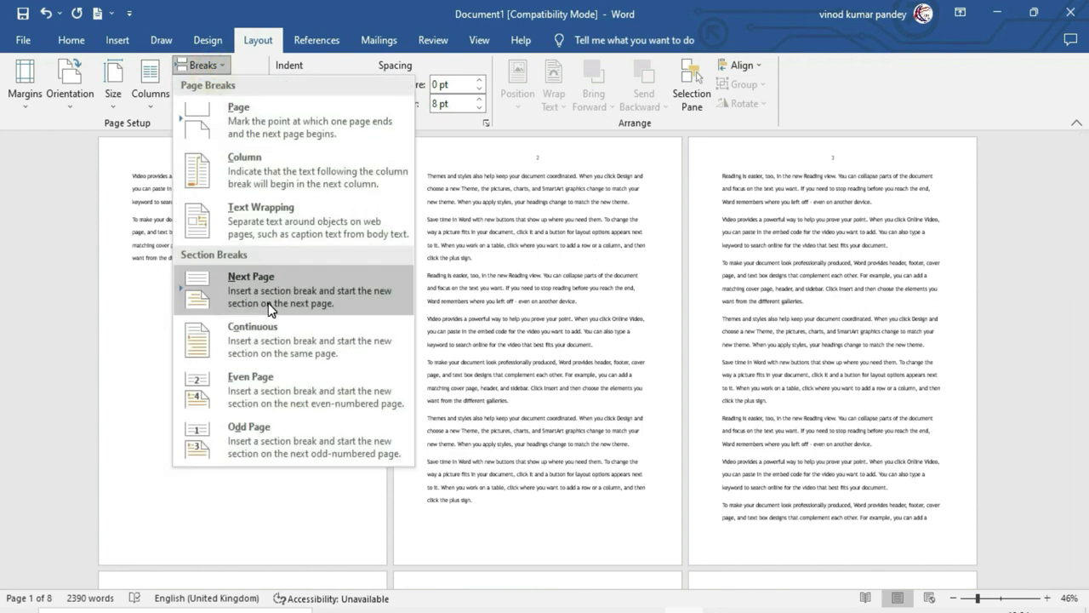
click(479, 284)
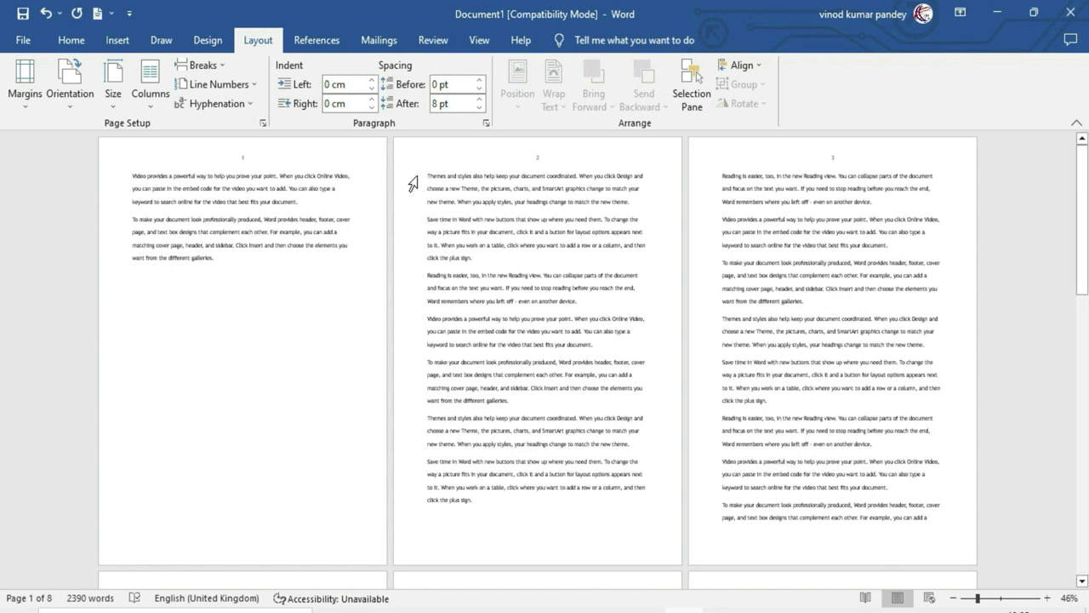
Add a continuous section break at the end of page 1's text and undo the page break so text refills page 1.
drag(410, 177, 433, 525)
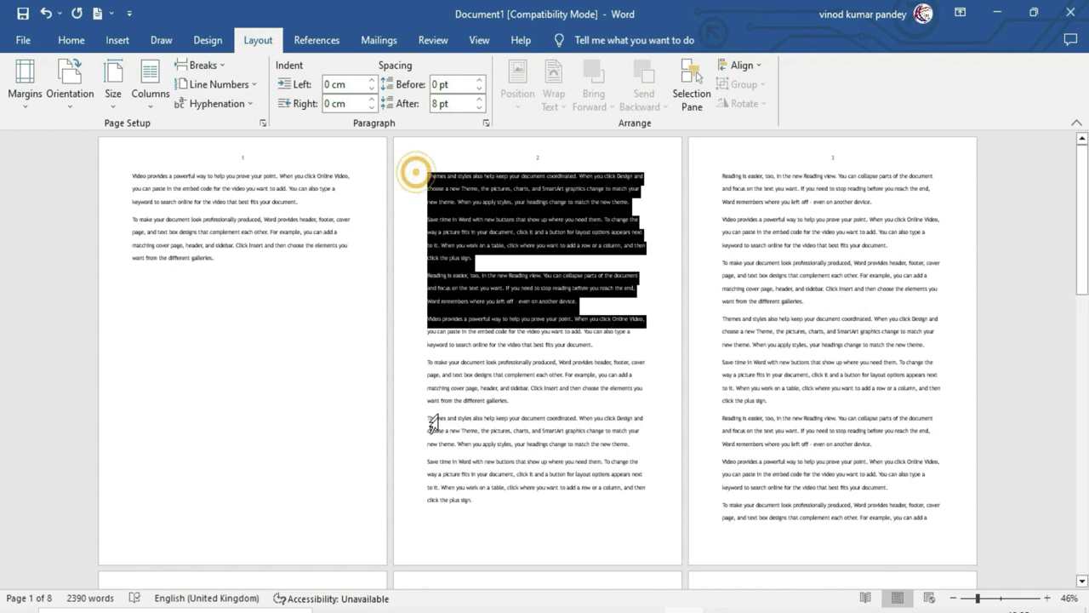
click(145, 301)
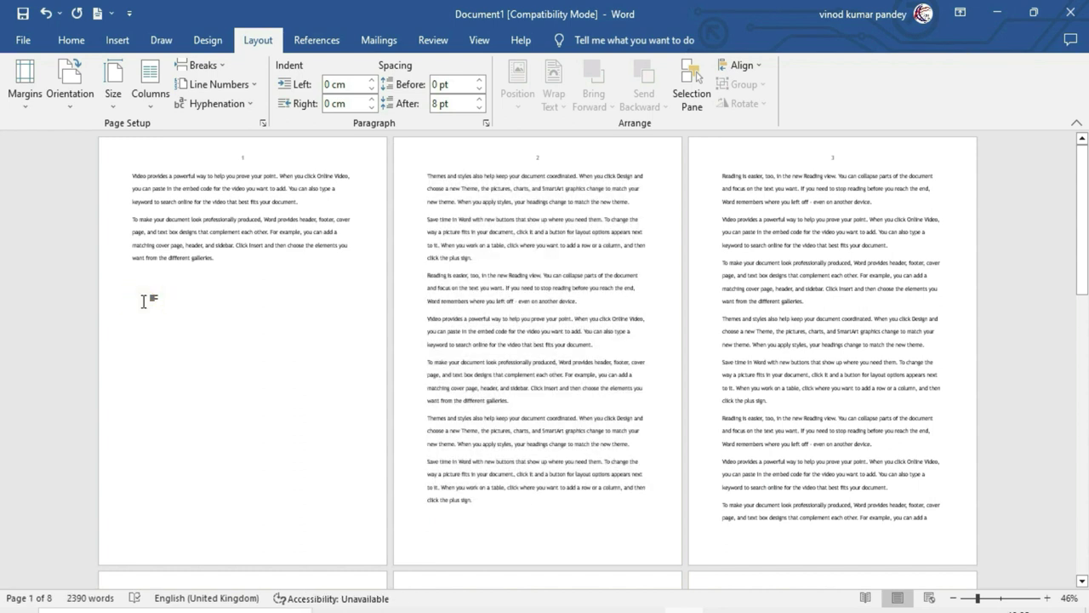
click(217, 64)
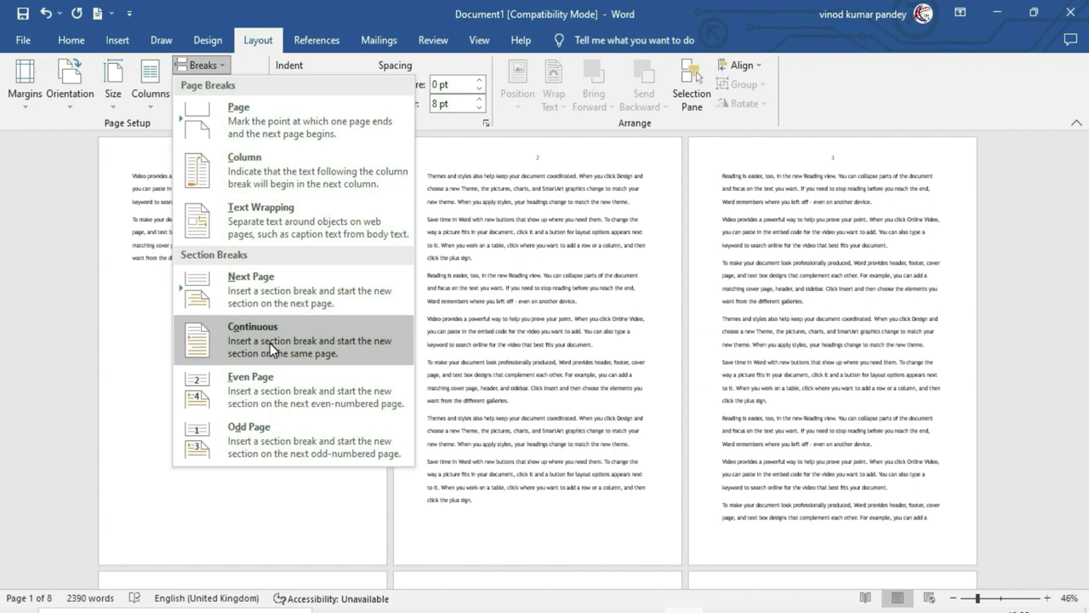
click(289, 348)
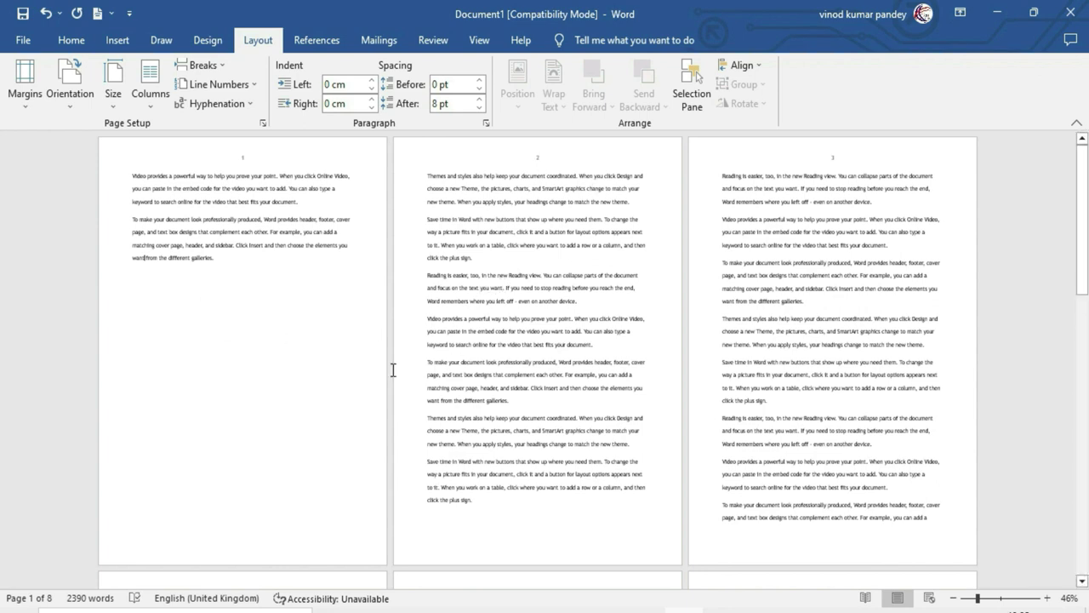
key(ctrl+z)
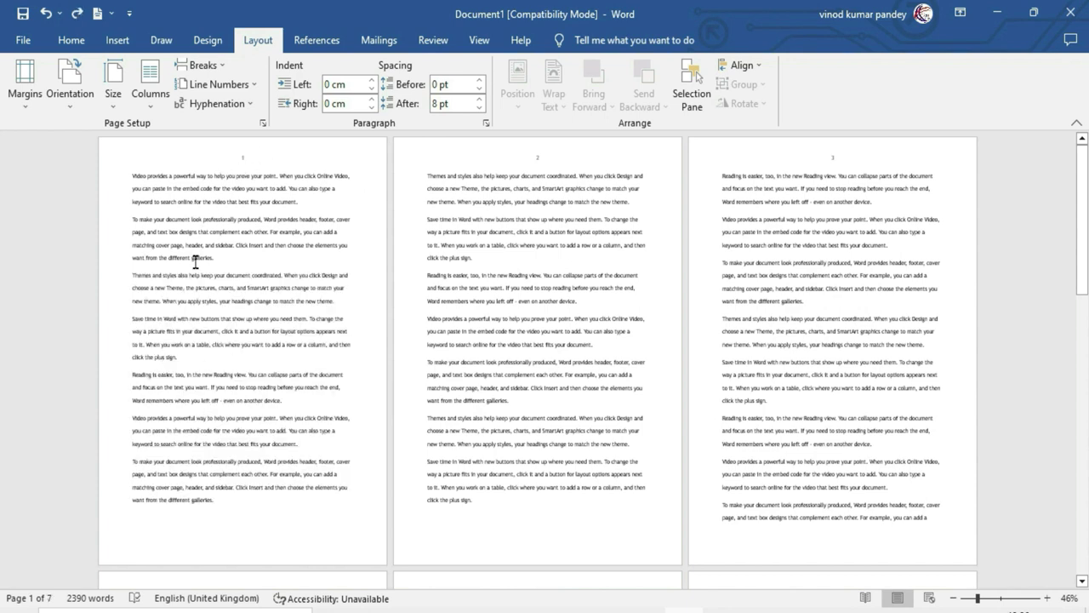
drag(116, 277, 120, 362)
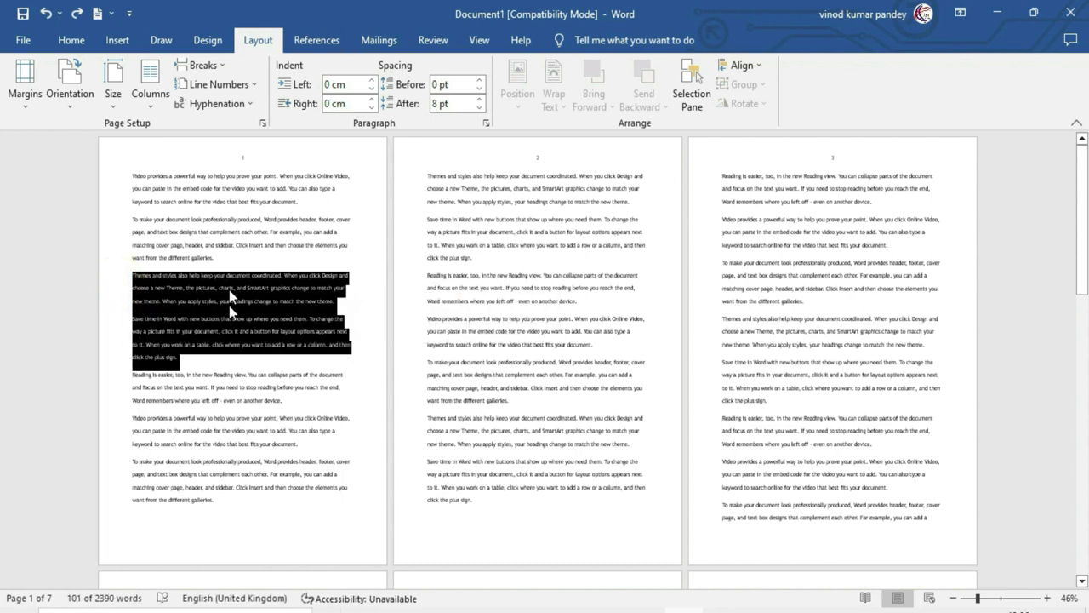
click(246, 361)
click(151, 103)
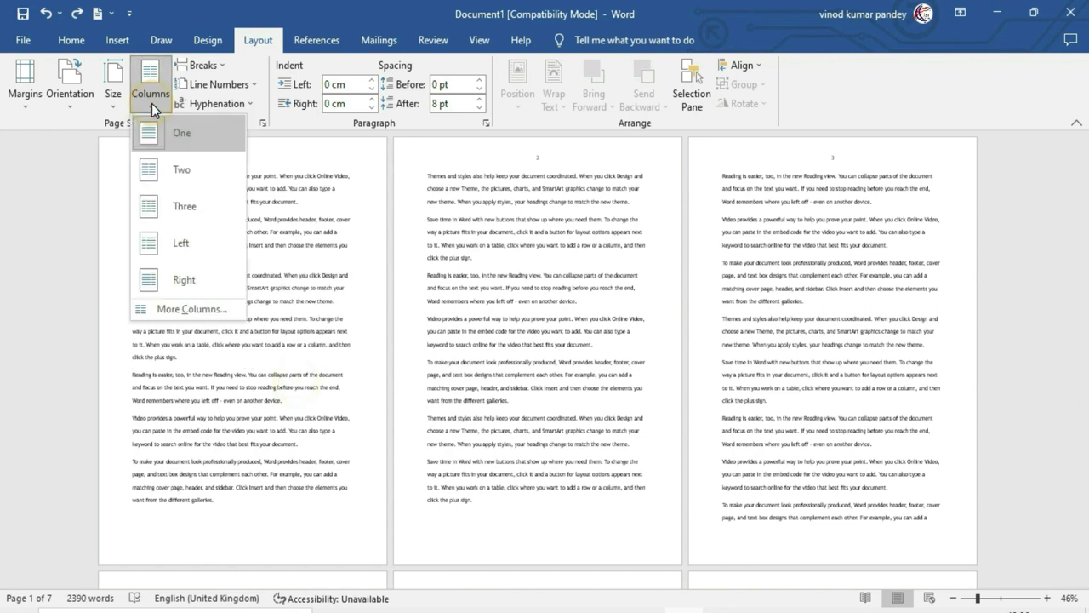
click(189, 169)
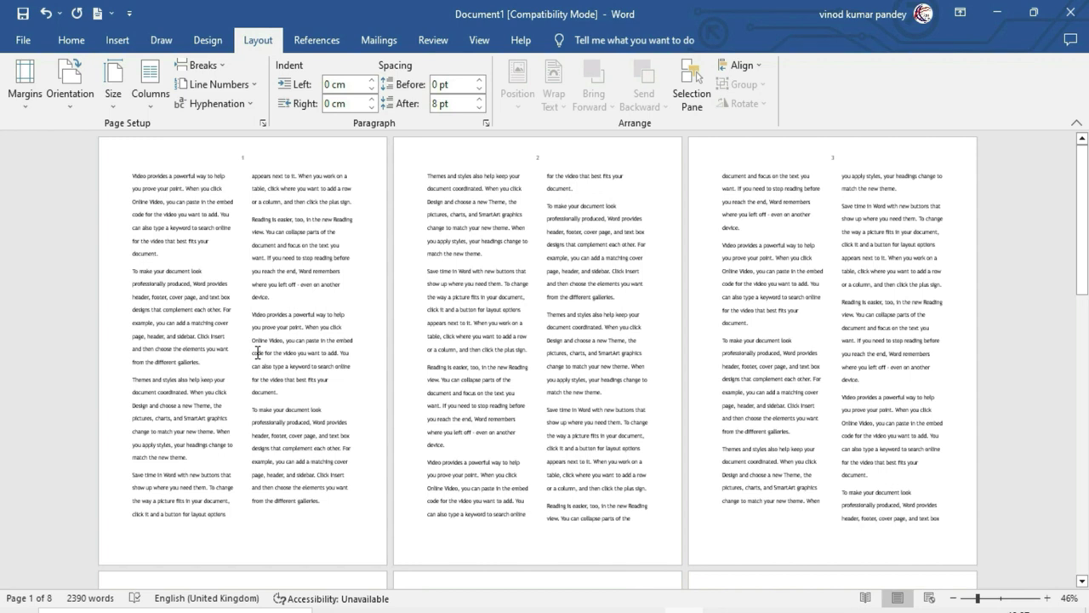
key(ctrl+z)
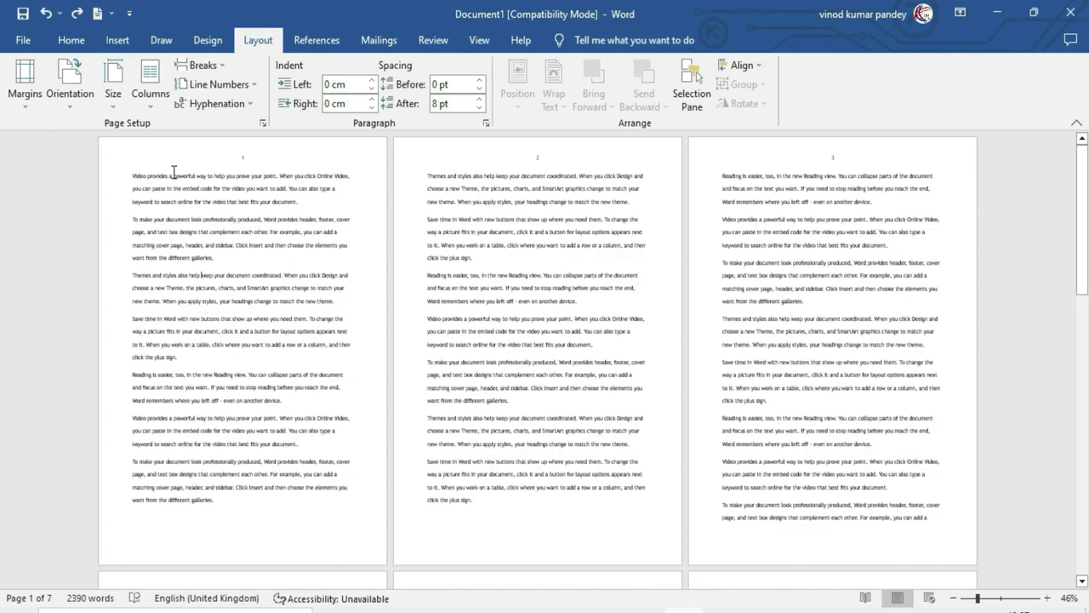
double_click(117, 274)
drag(114, 323, 116, 362)
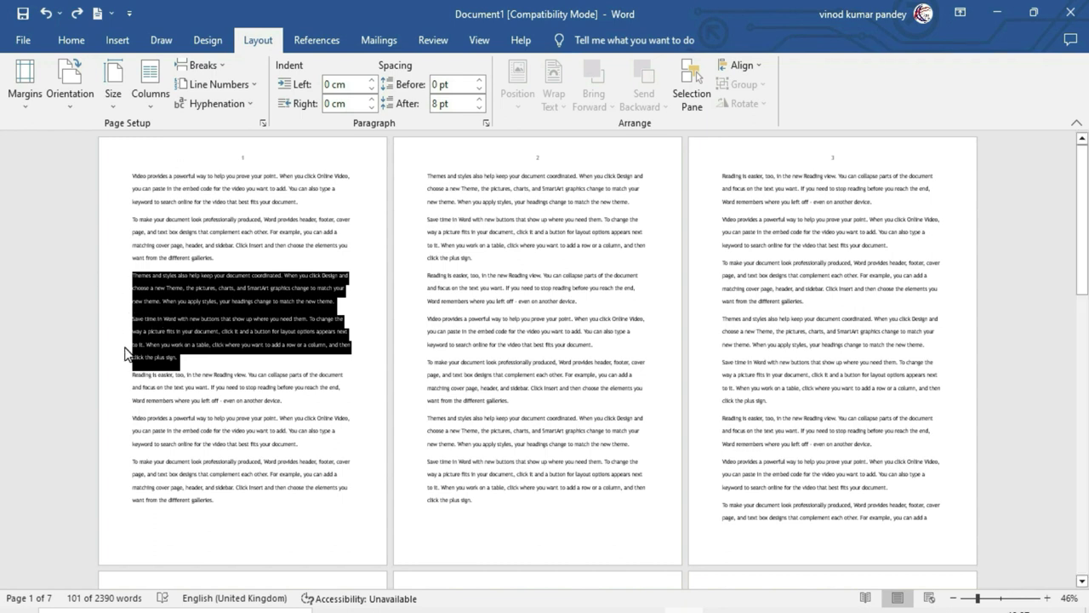
click(149, 85)
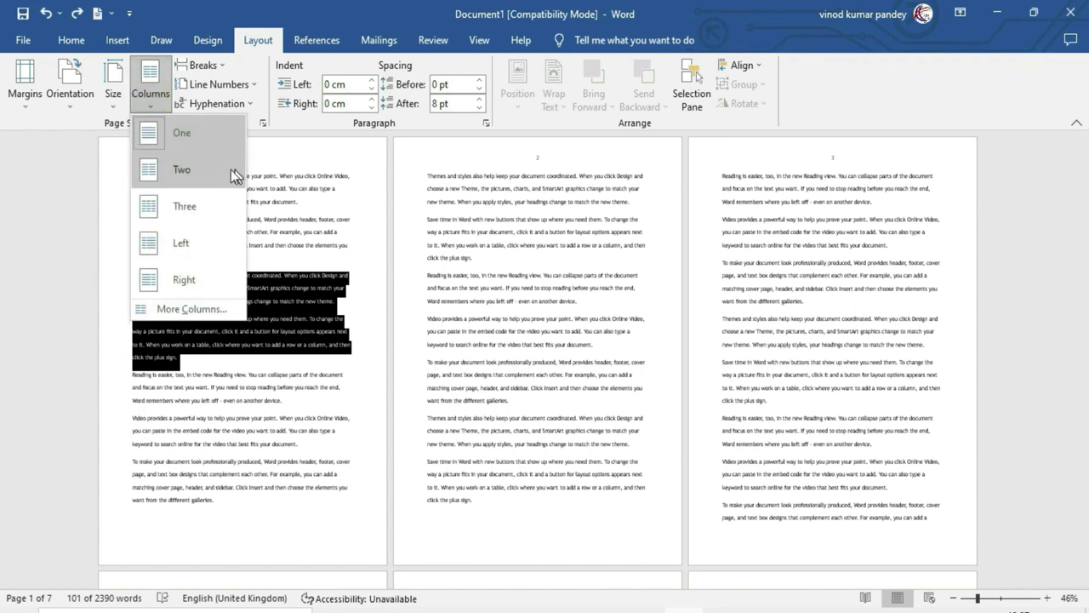
click(186, 174)
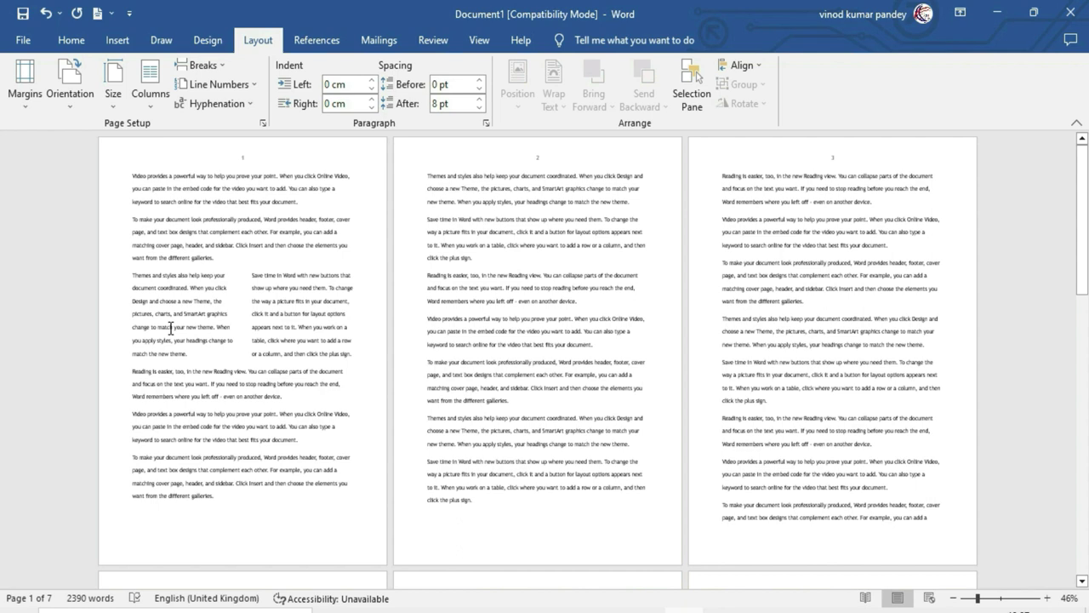
key(ctrl+z)
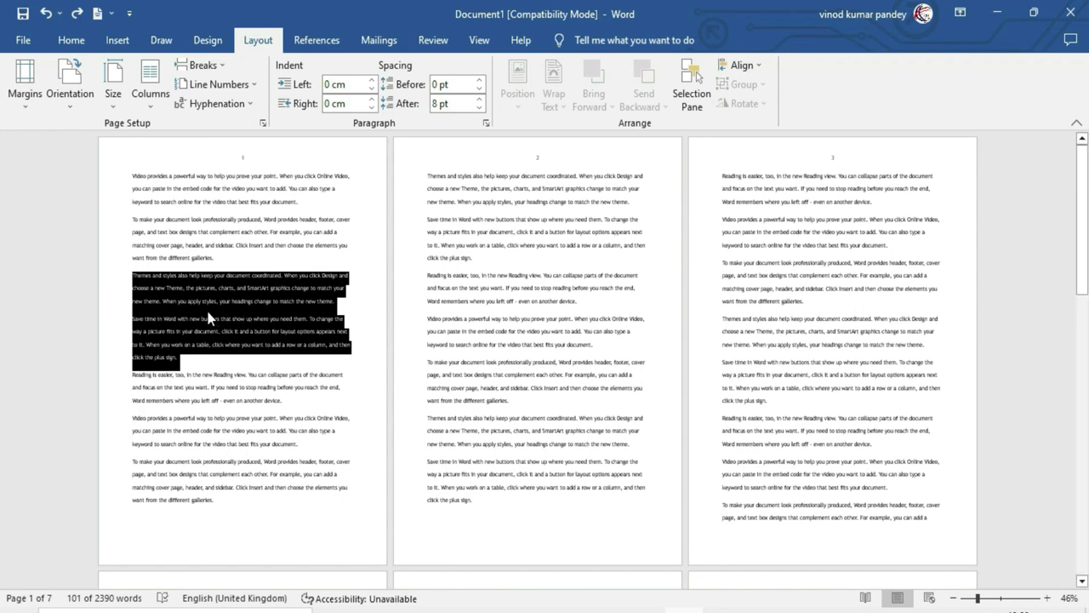
click(223, 285)
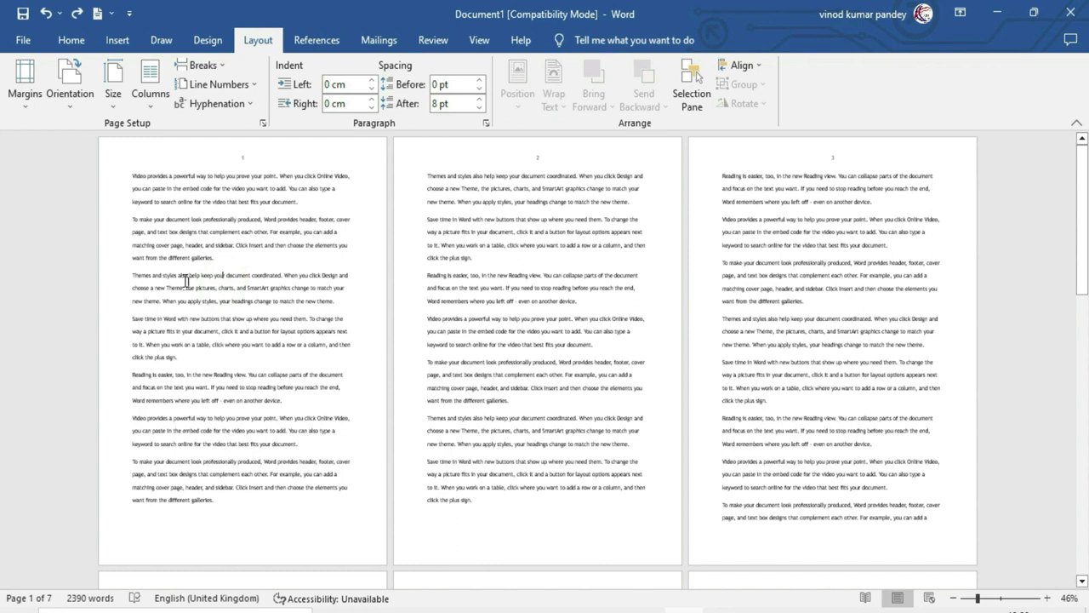
Insert continuous section breaks before the Themes paragraph and after 'click the plus sign.'.
click(135, 277)
click(220, 64)
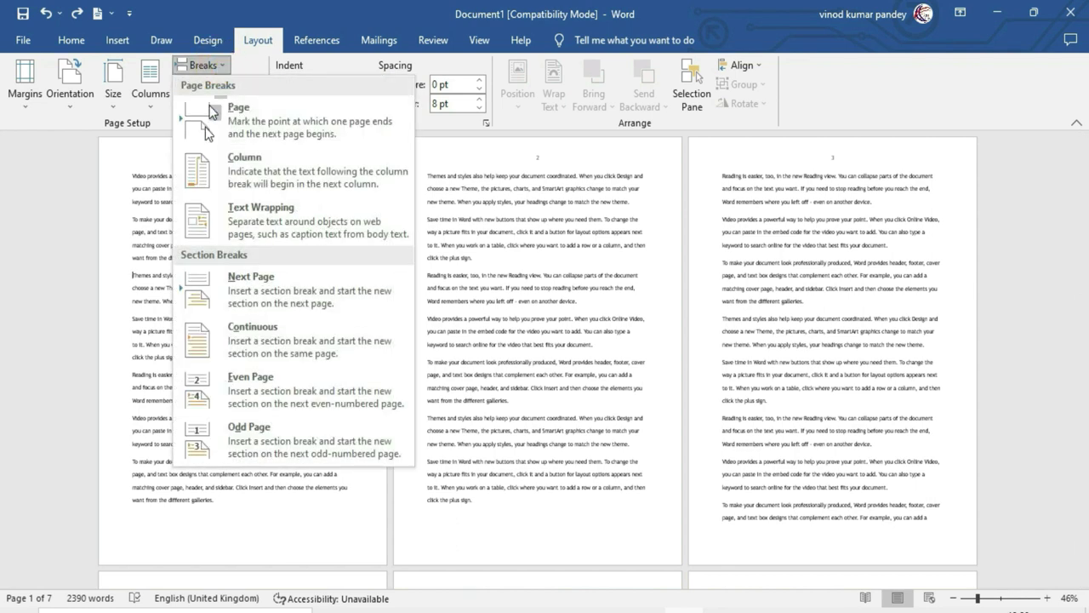
click(279, 339)
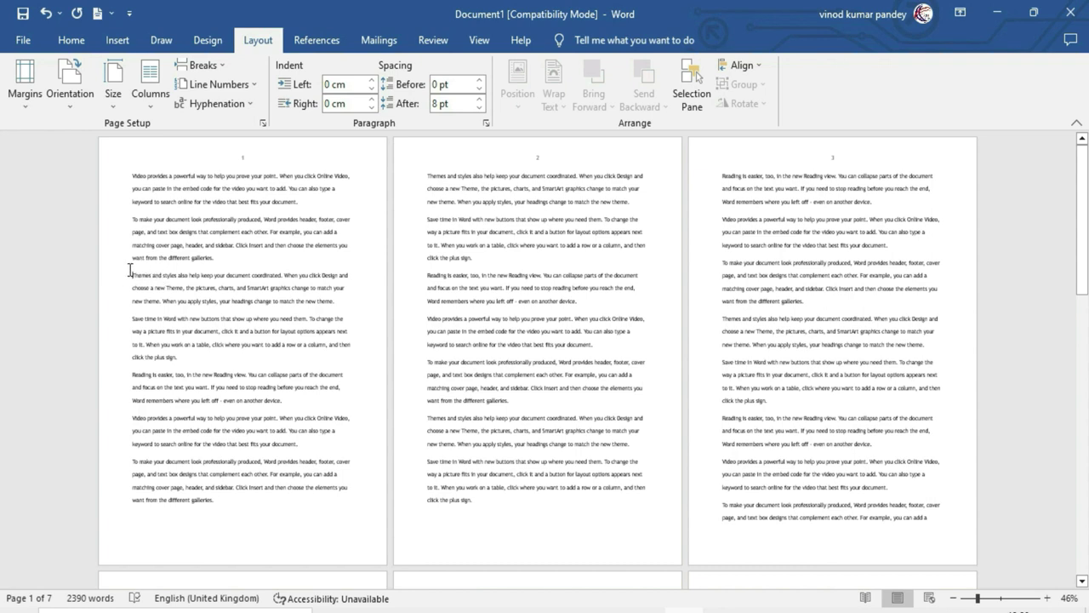
click(180, 357)
click(213, 65)
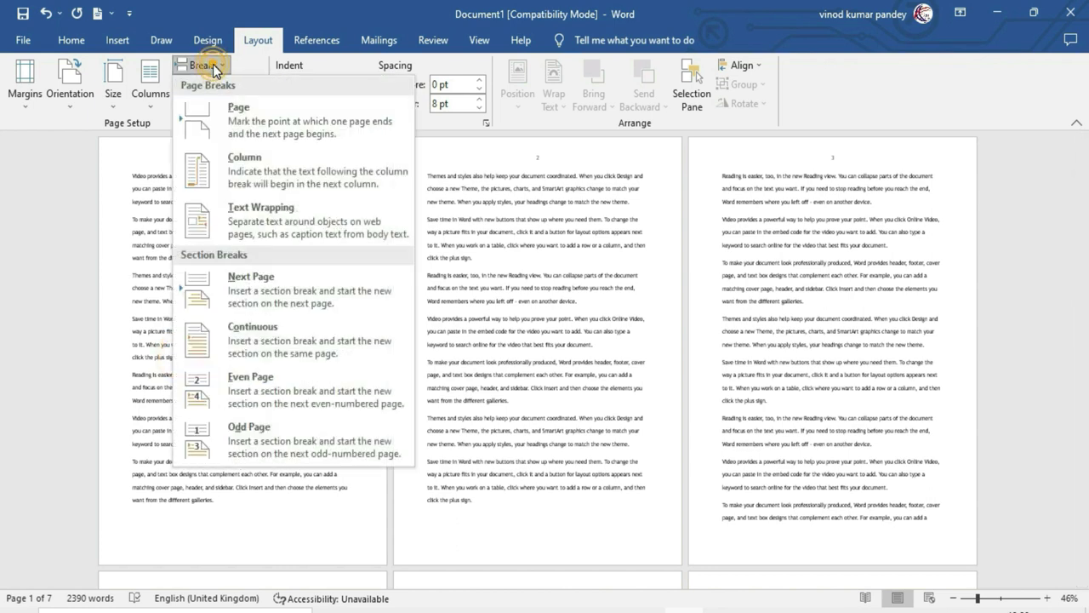
click(270, 339)
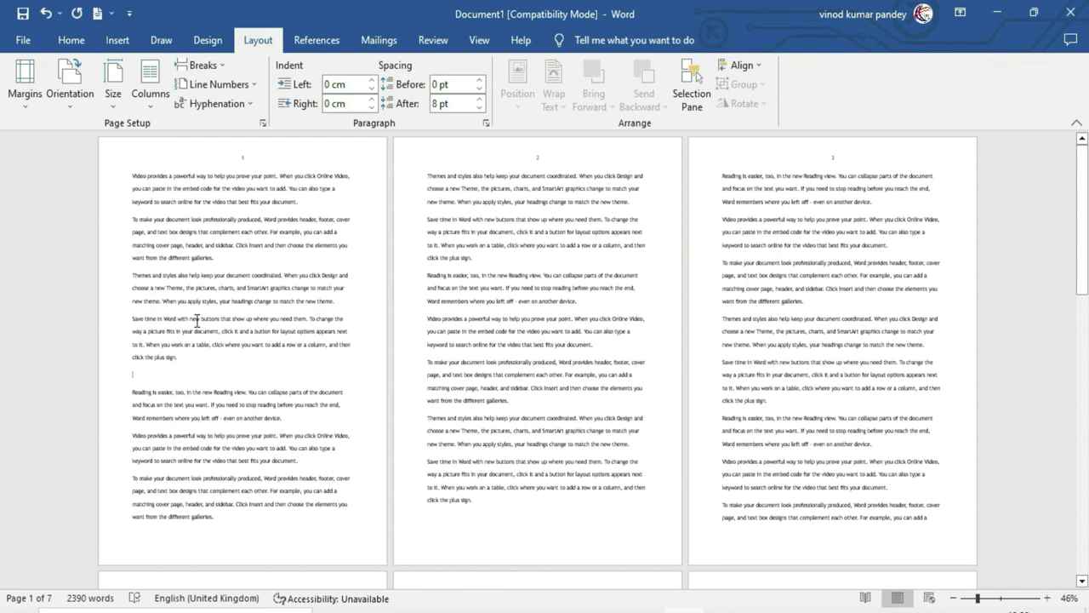
click(78, 41)
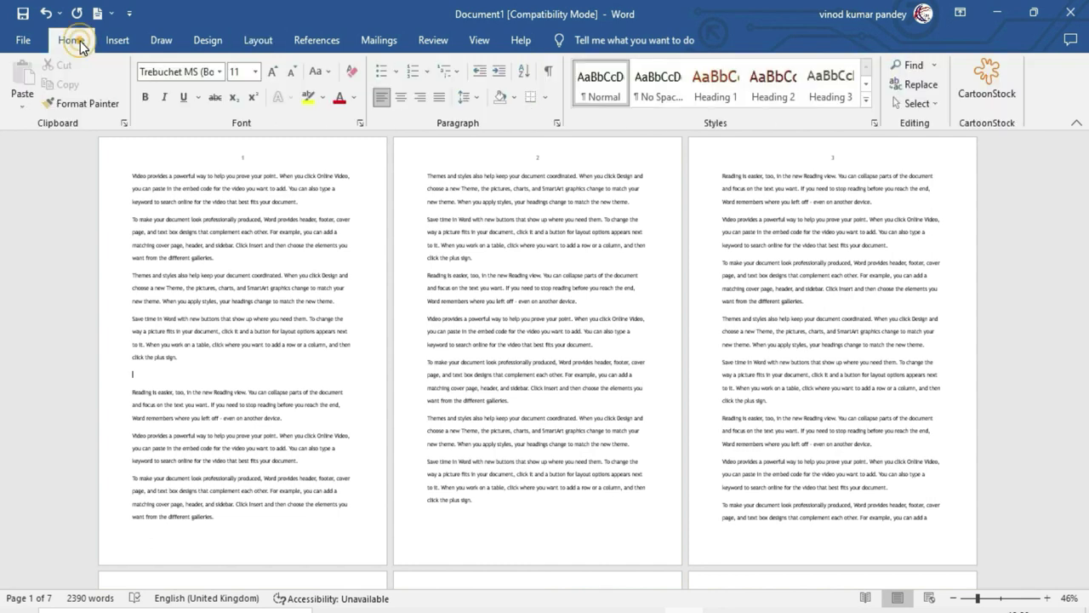
click(550, 75)
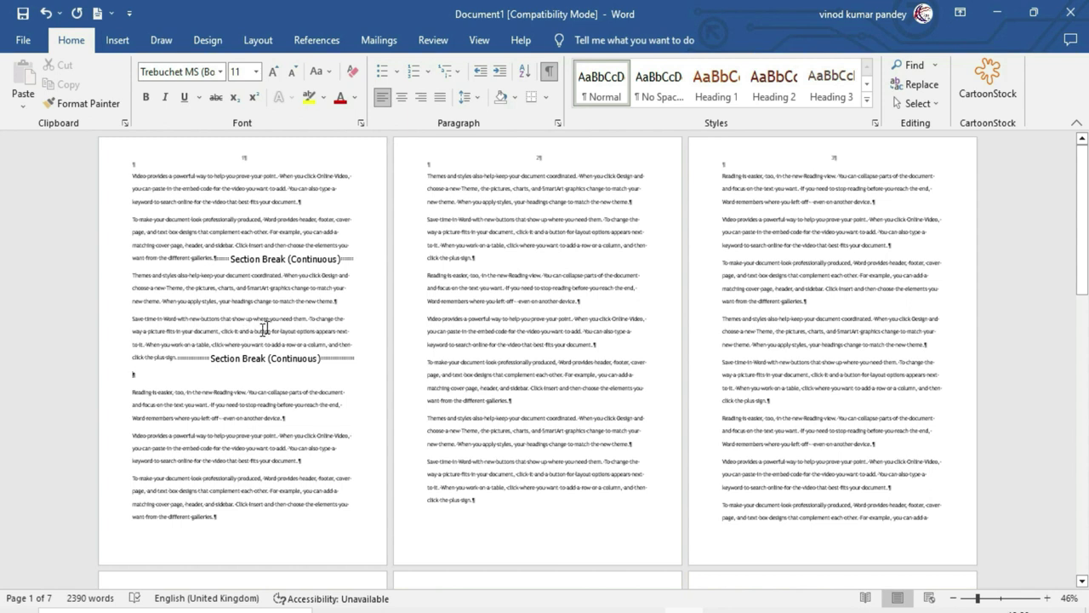
click(551, 75)
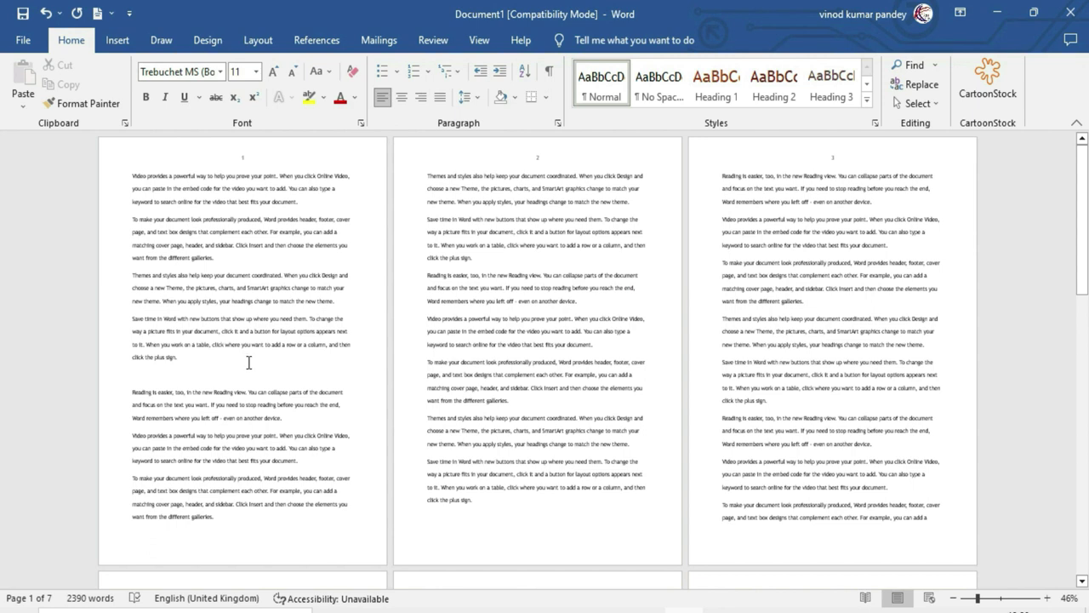
Lay out page 1's Themes and Save time paragraphs between the section breaks in three columns.
click(189, 287)
click(222, 294)
click(199, 288)
click(258, 40)
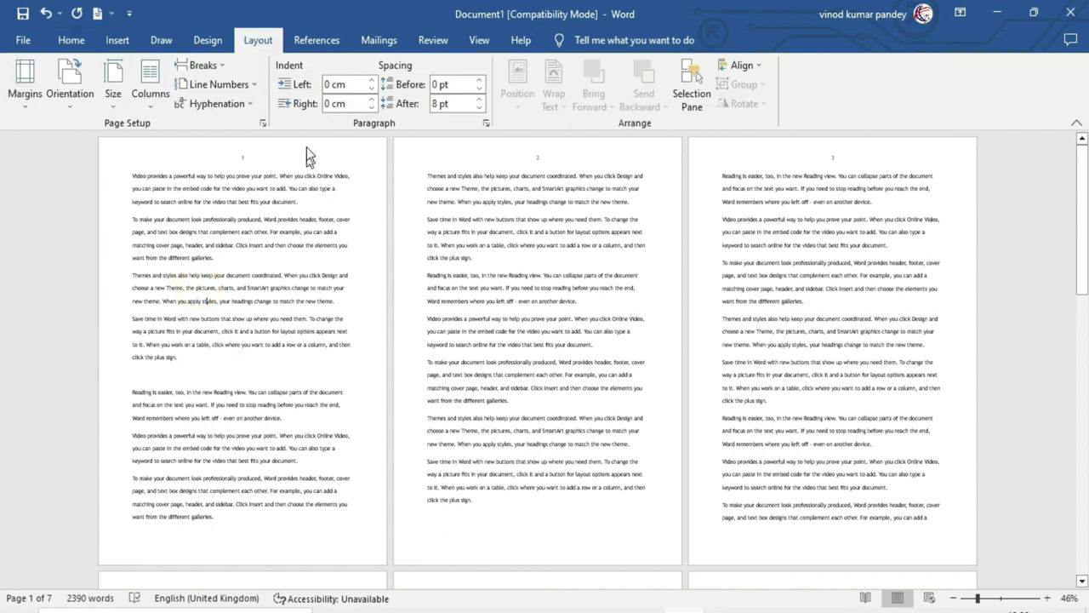
click(158, 96)
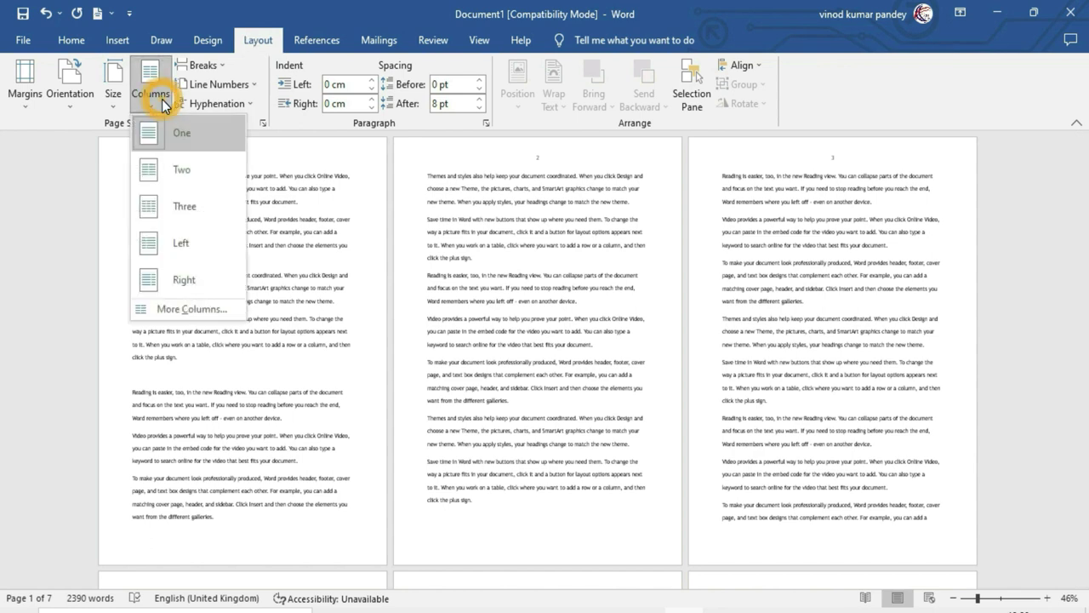
click(188, 207)
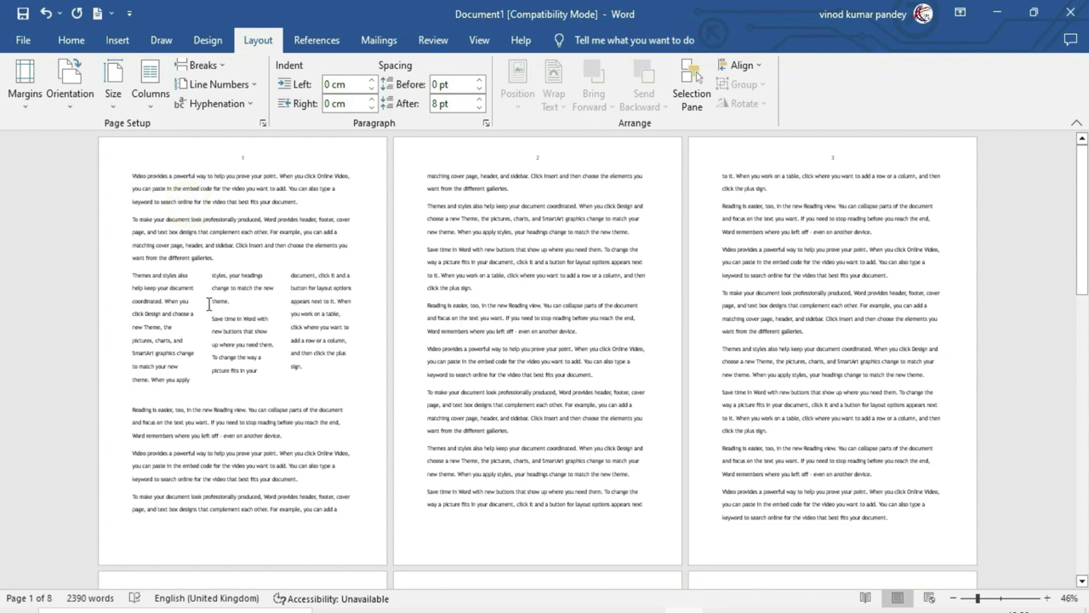
click(207, 40)
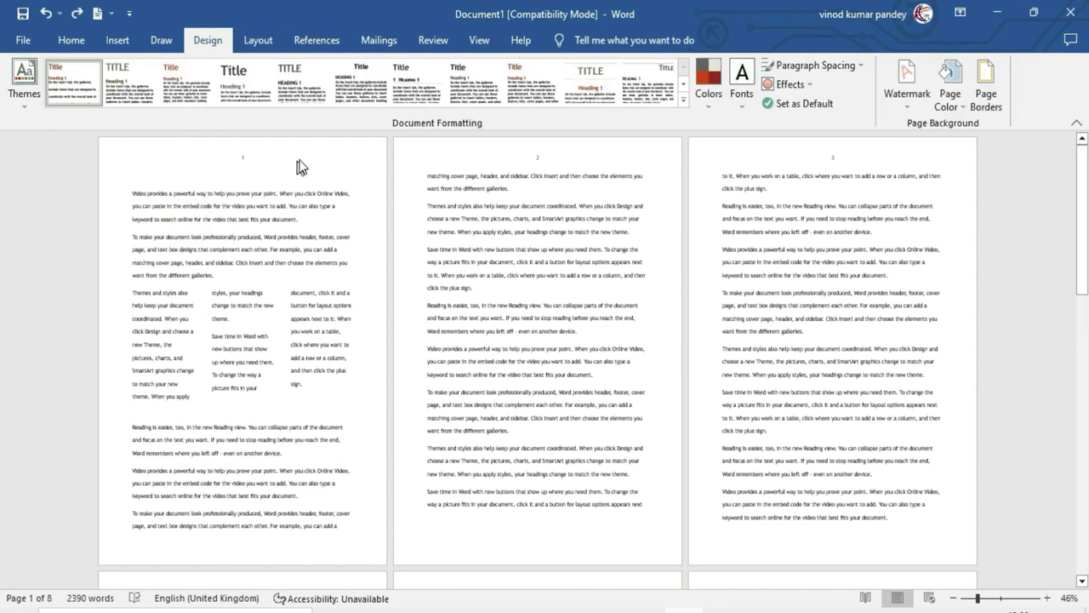
Browse the Layout Breaks list of page and section break types.
click(257, 43)
click(204, 66)
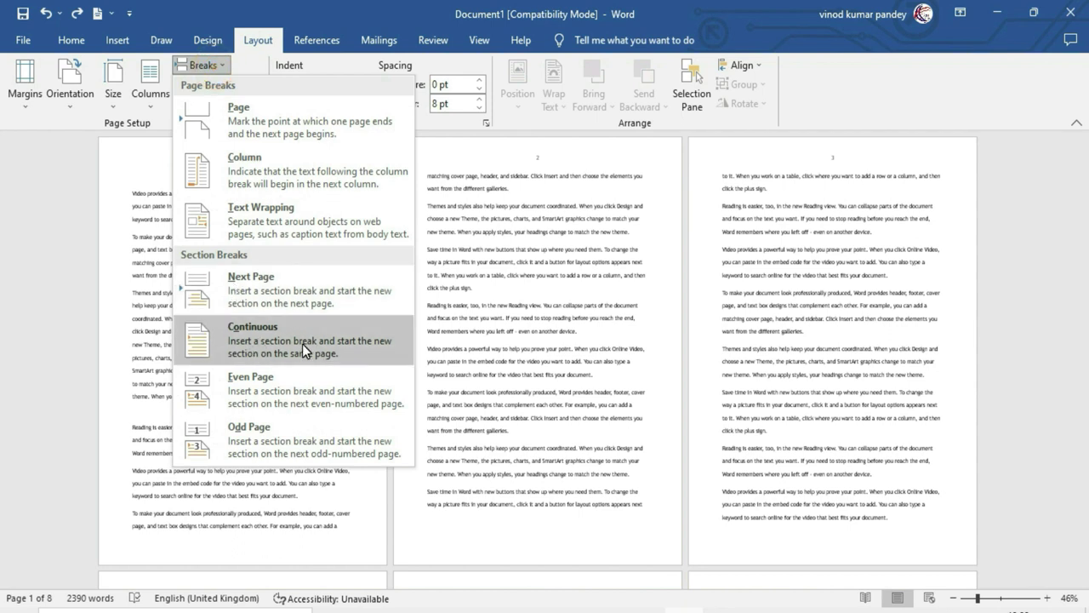
click(302, 344)
click(221, 69)
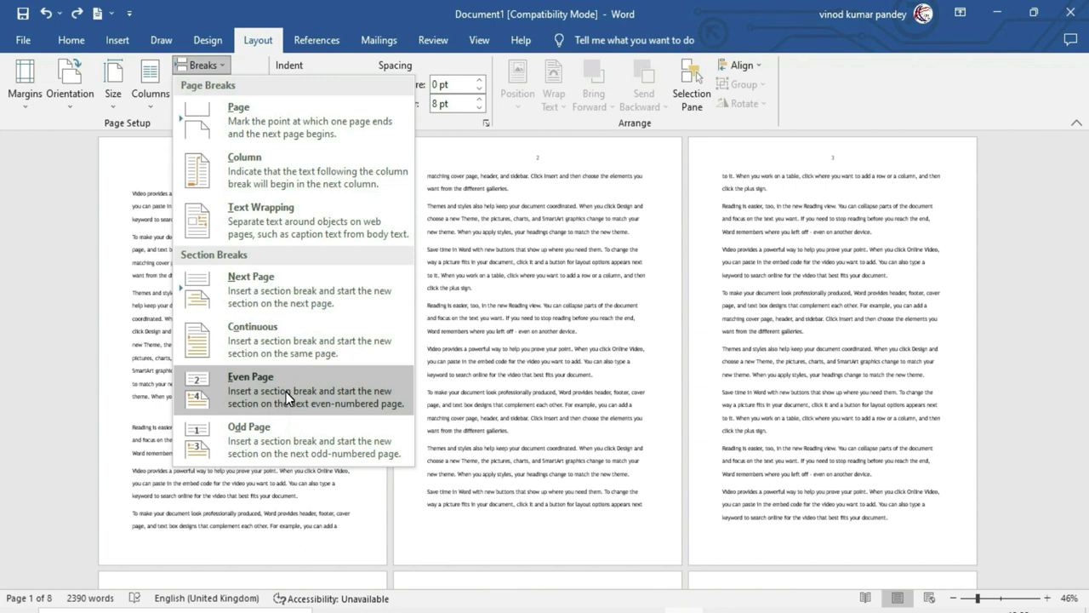
click(286, 392)
click(579, 271)
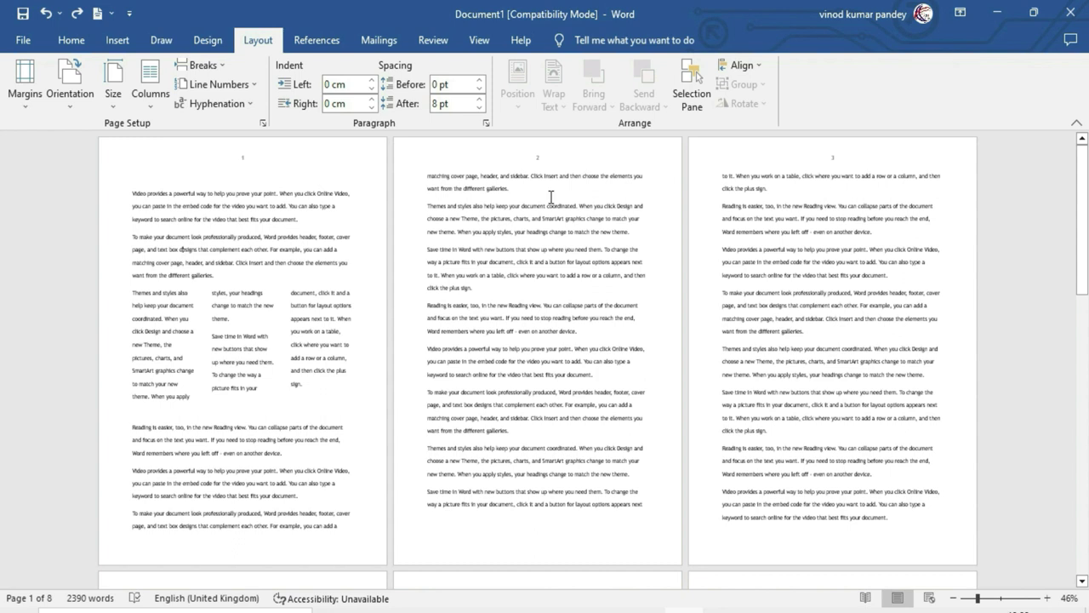
Insert an Even Page section break at the end of page 2's text so page 4 follows.
click(518, 238)
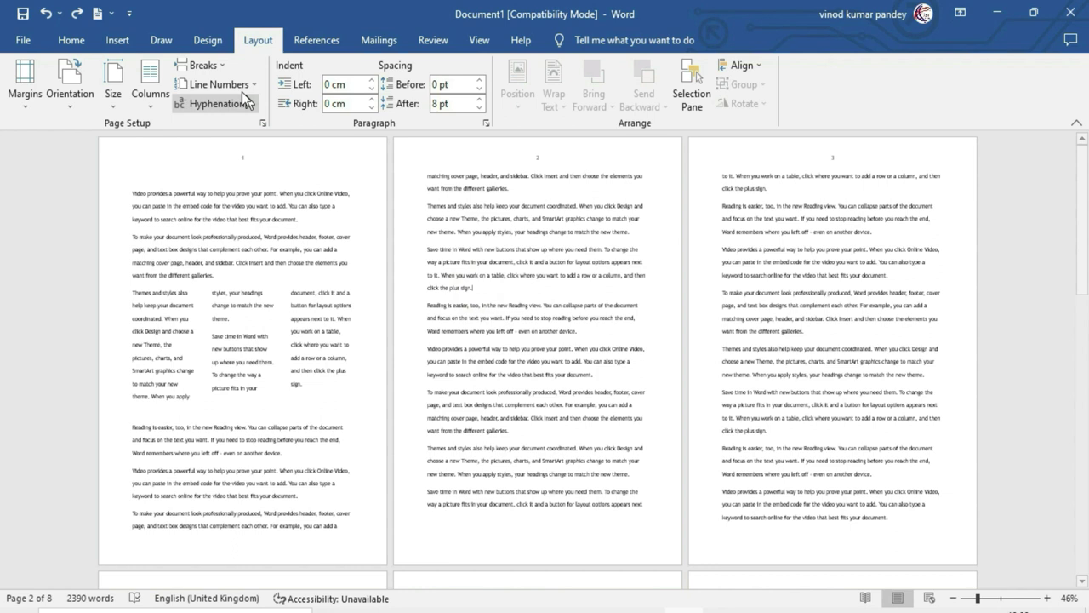
click(217, 70)
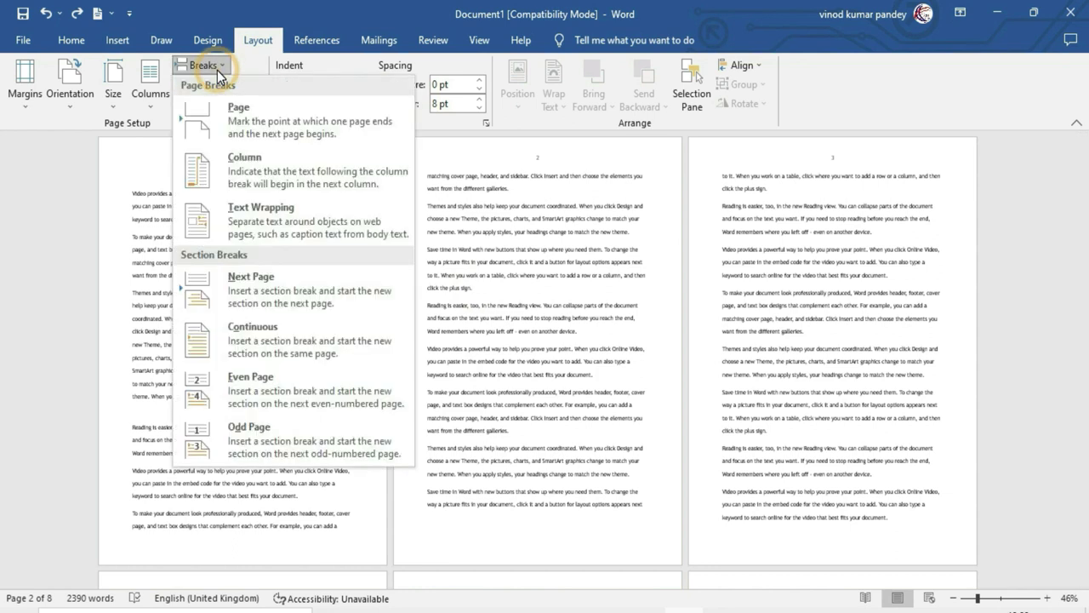
click(281, 389)
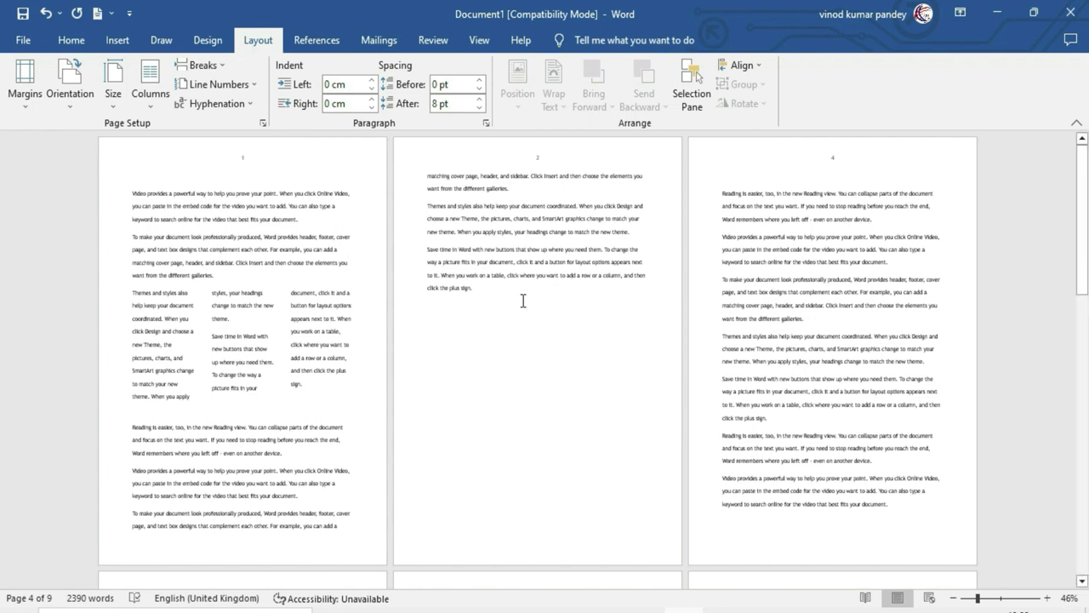
Scroll down to page 5 and place the cursor after 'galleries.' in its first paragraph.
scroll(537, 308, down, 5)
scroll(540, 309, down, 3)
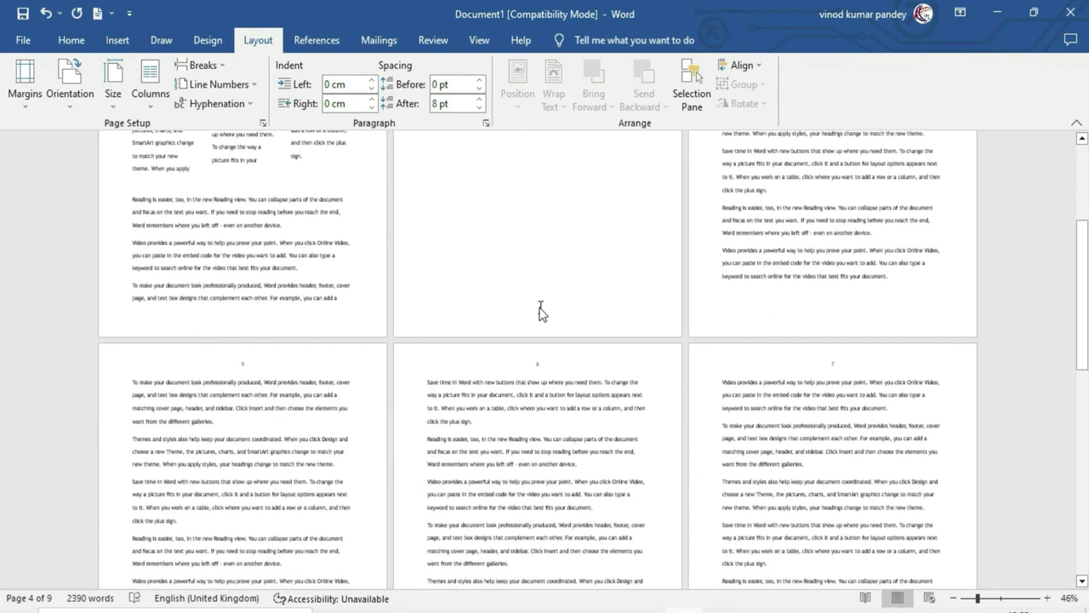
scroll(255, 277, down, 1)
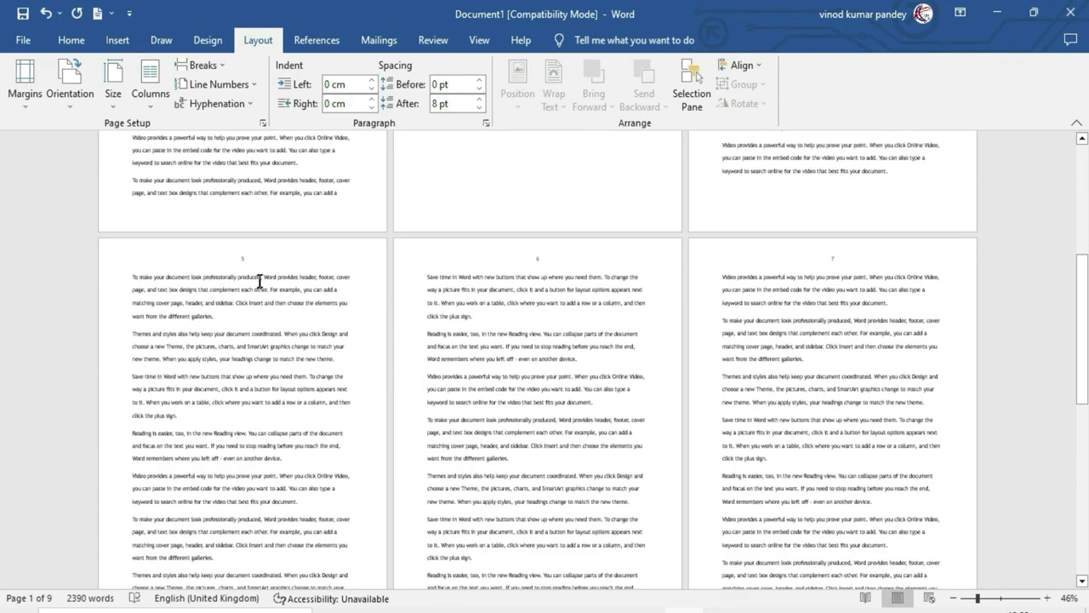
click(272, 257)
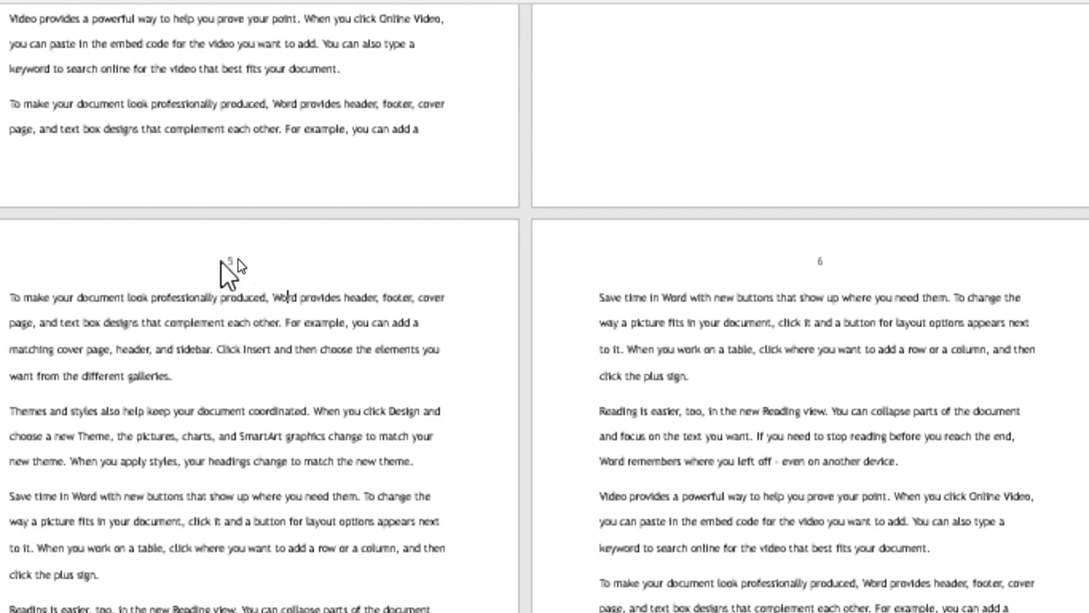
click(242, 260)
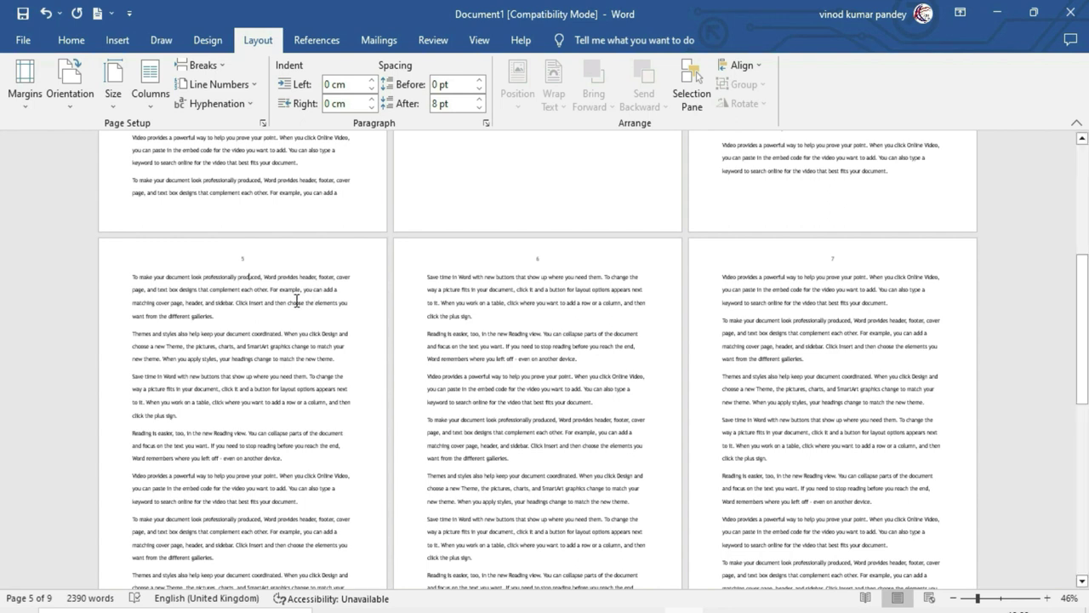
Insert an Odd Page section break after 'galleries.' so the remaining text resumes on page 7.
click(215, 315)
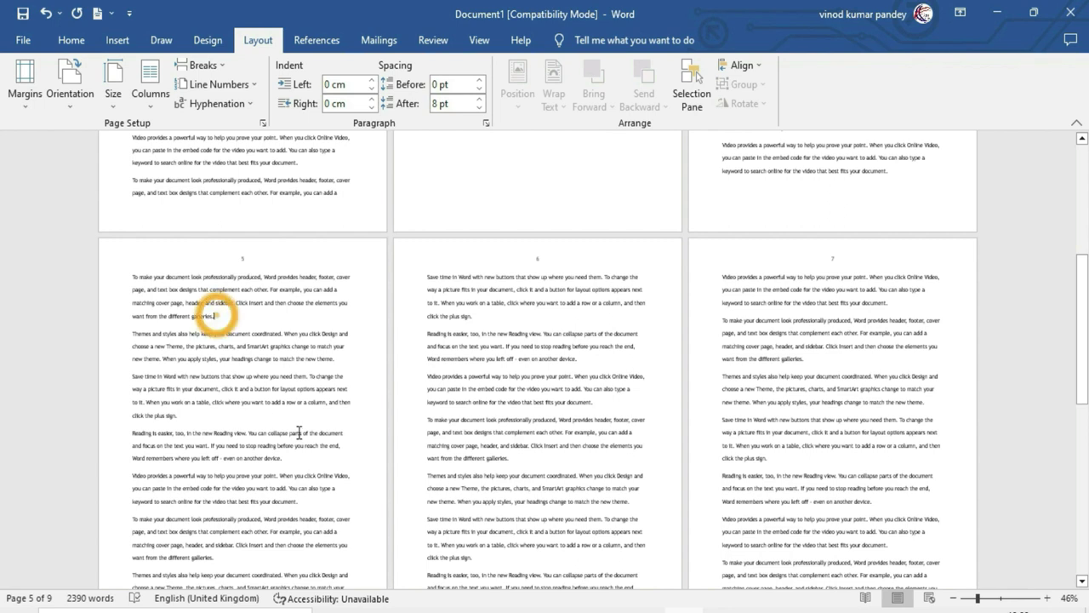
click(221, 69)
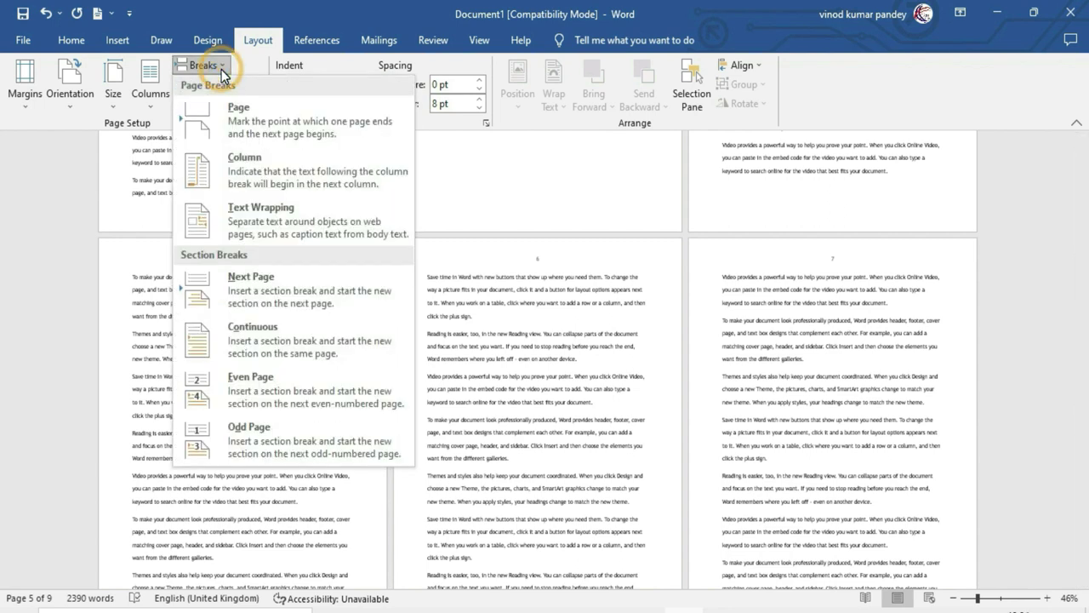
click(273, 435)
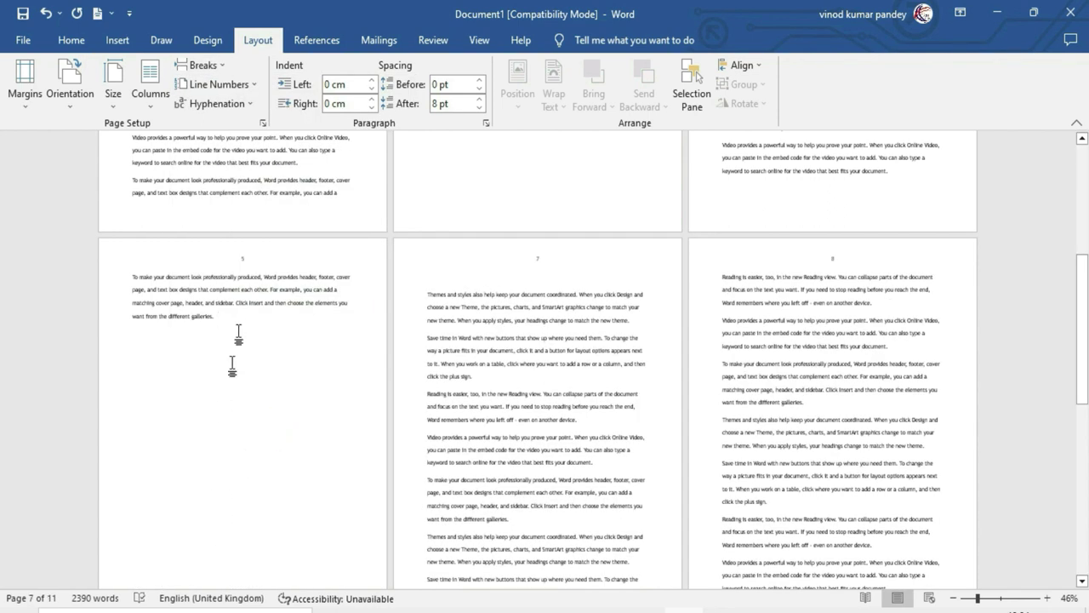
scroll(230, 481, down, 1)
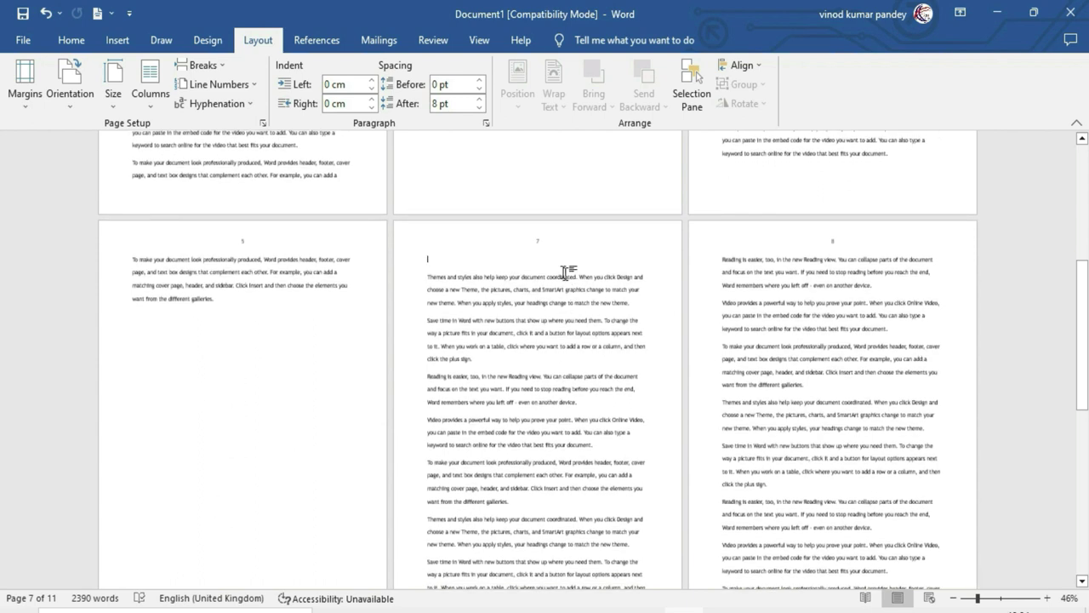
click(252, 246)
drag(1082, 332, 1083, 221)
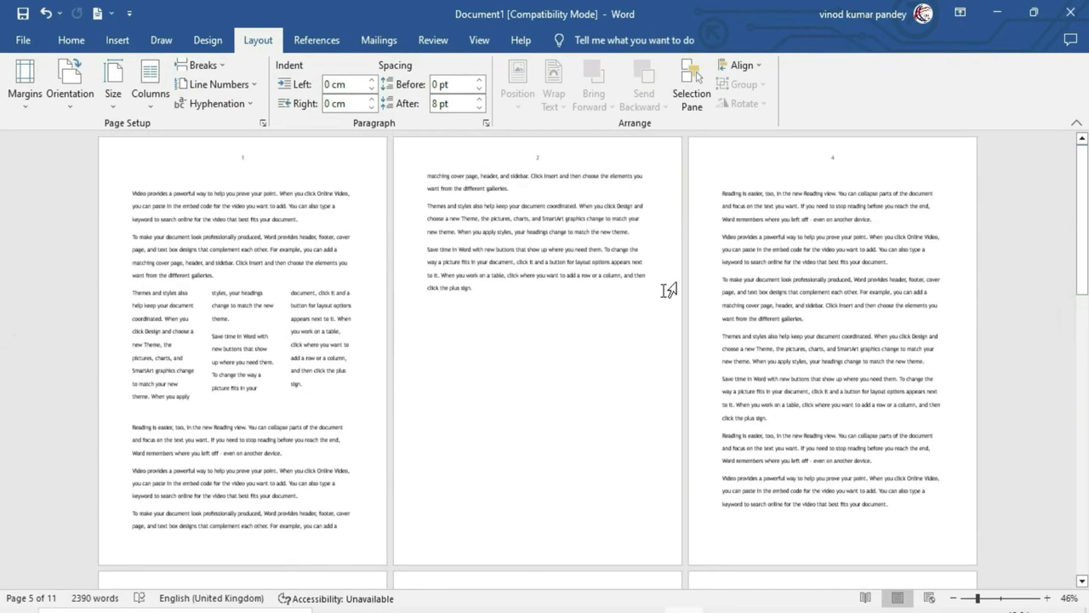
key(ctrl+p)
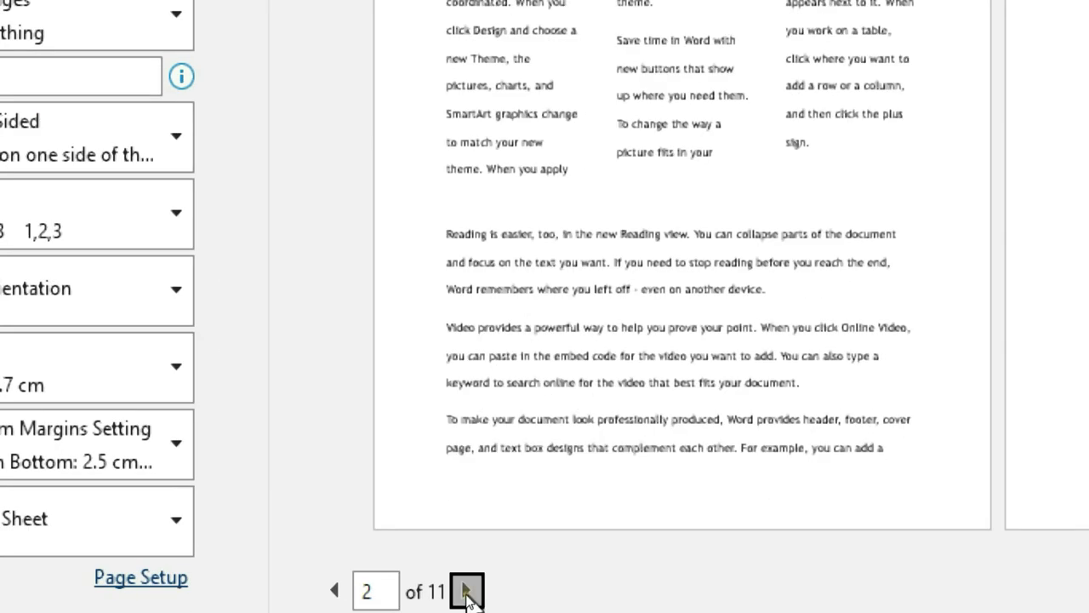
double_click(467, 594)
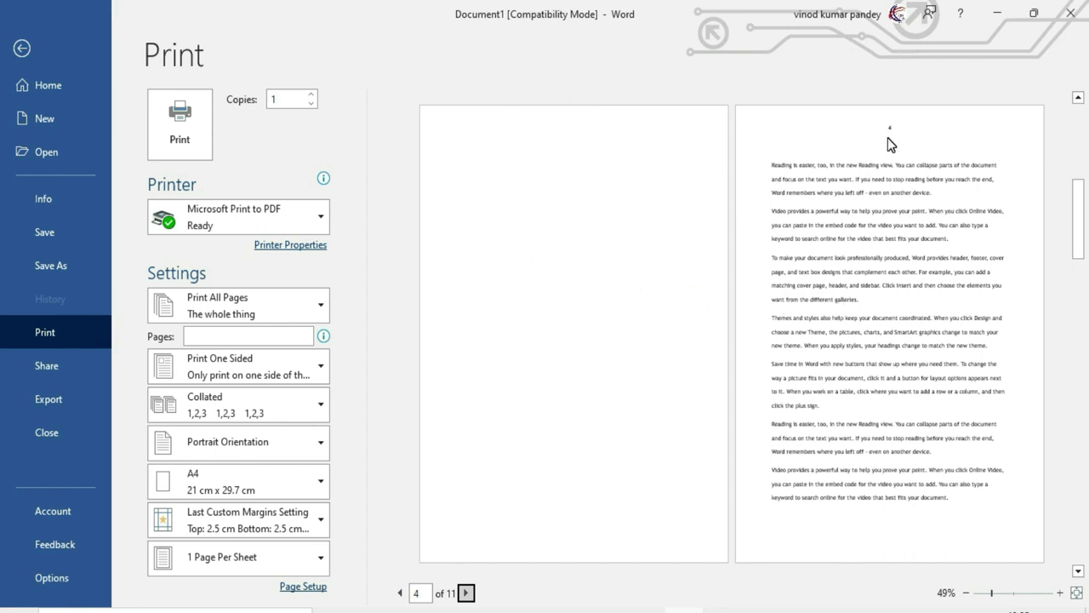
click(466, 594)
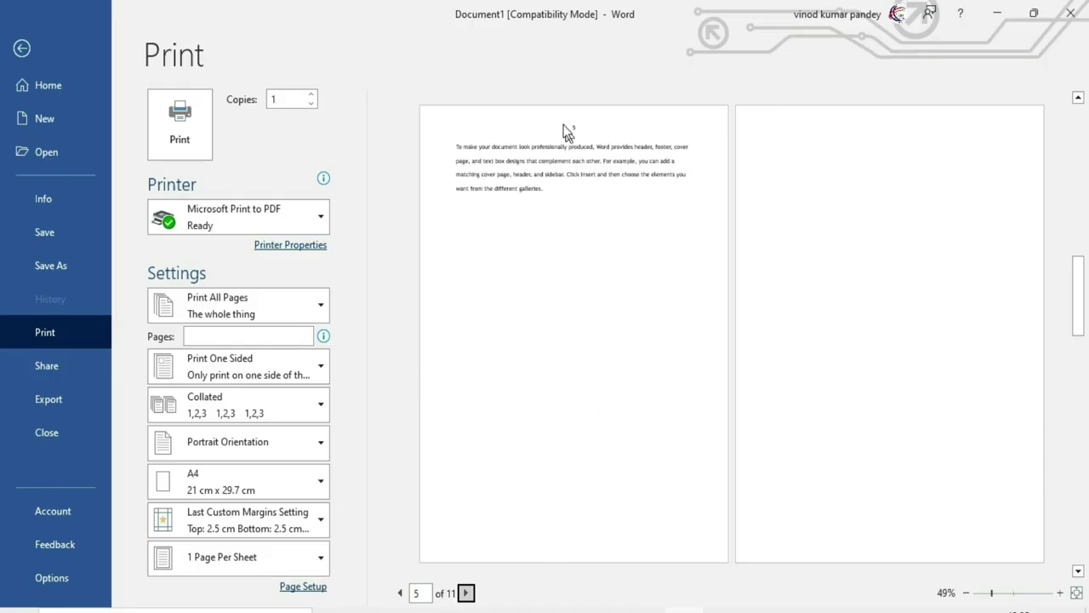
mouse_move(613, 190)
mouse_down()
mouse_move(822, 285)
mouse_move(805, 217)
mouse_move(703, 383)
mouse_up()
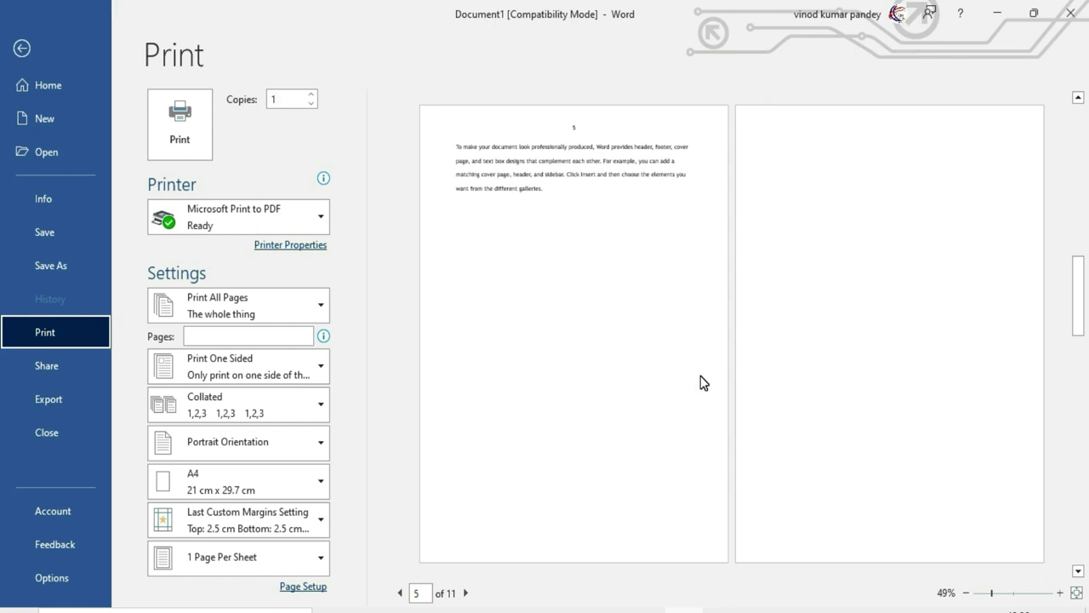
key(Escape)
Turn on Show/Hide ¶ to reveal the continuous, even-page and odd-page section breaks.
scroll(697, 383, up, 2)
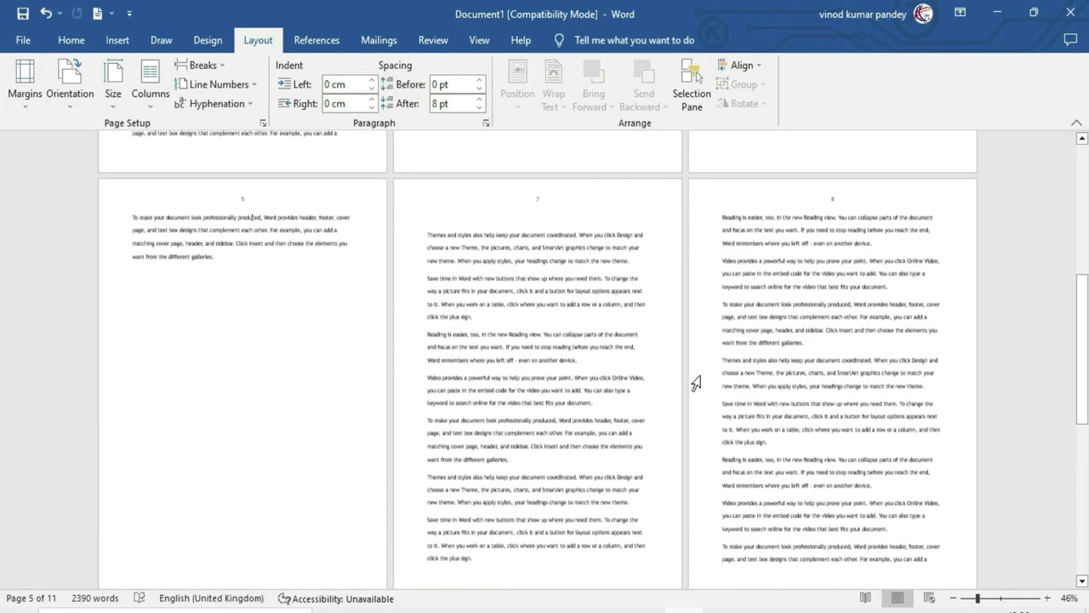
scroll(696, 382, up, 1)
drag(1084, 317, 1084, 193)
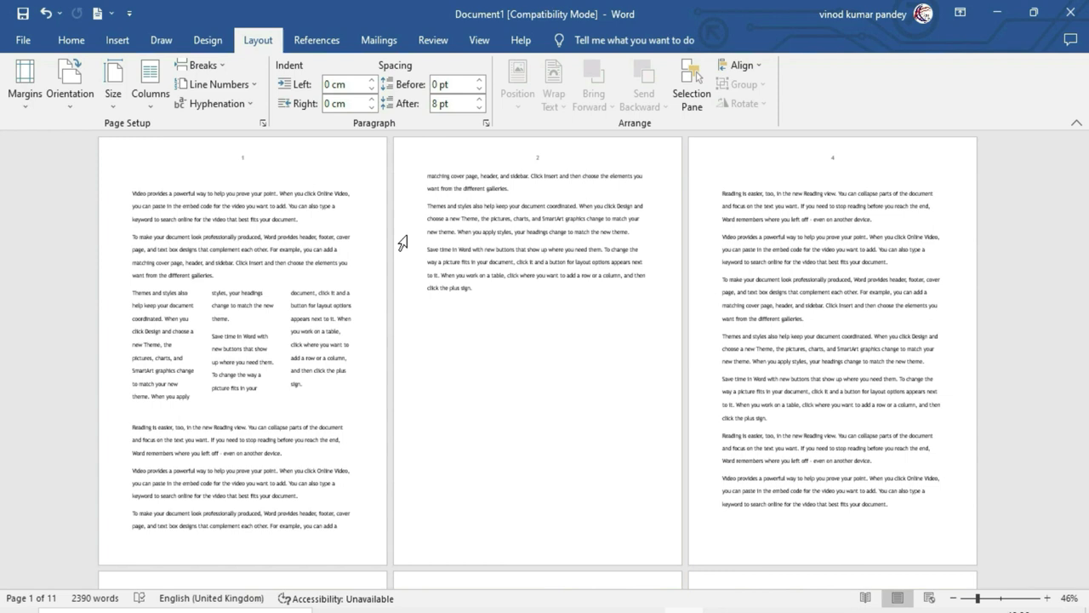
click(71, 40)
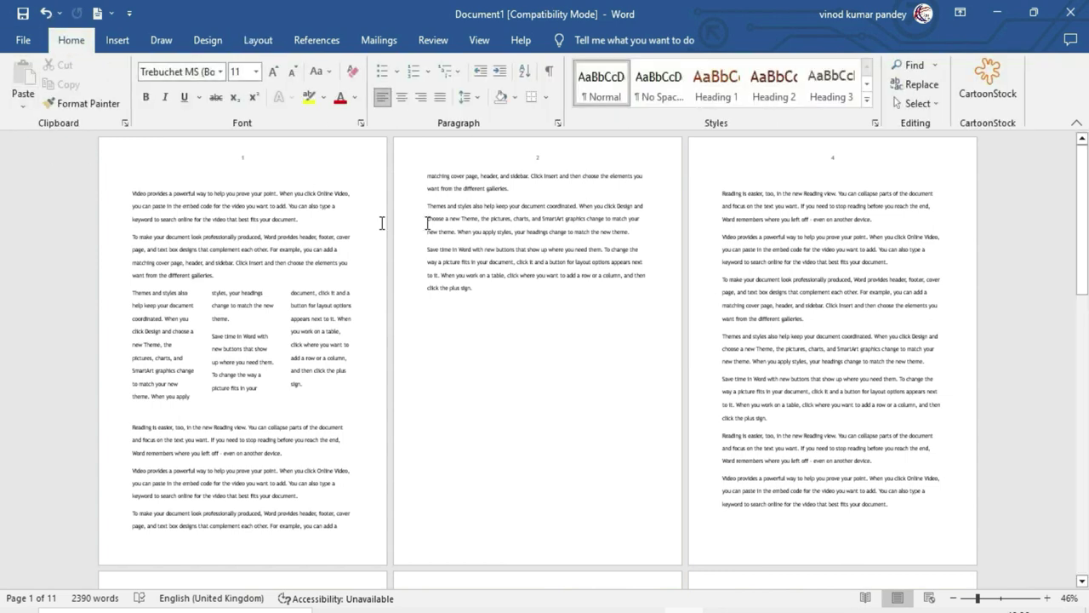
click(549, 76)
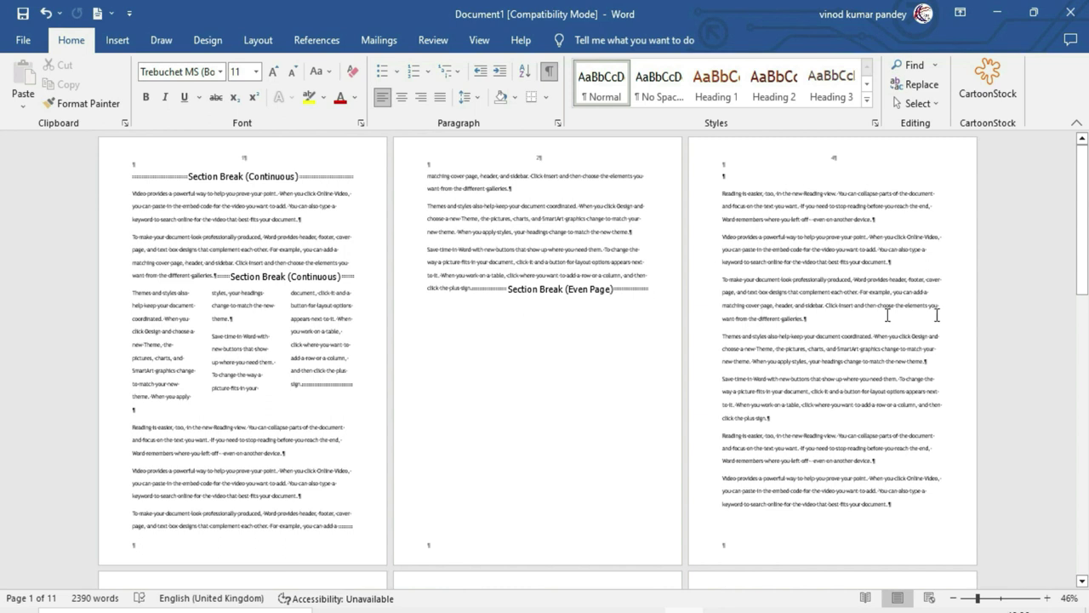
drag(1082, 278, 1079, 391)
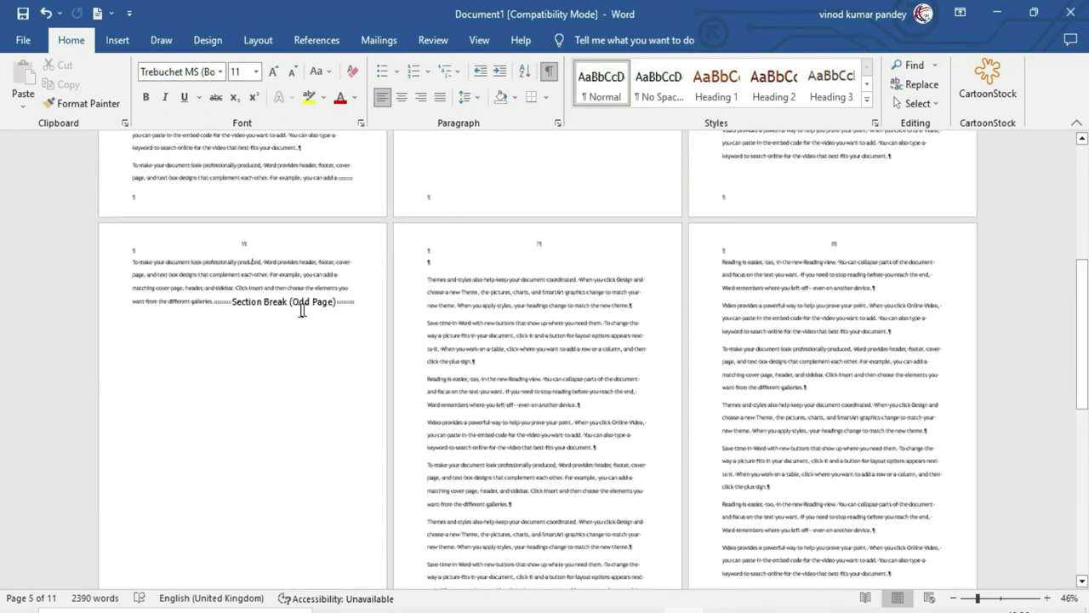
drag(1081, 289, 2, 164)
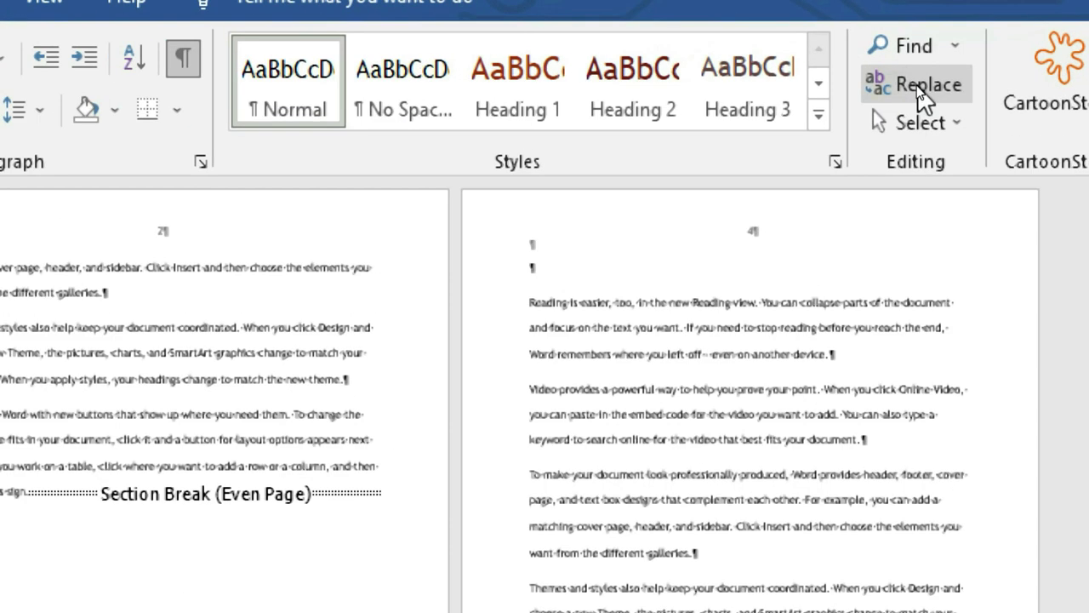
Replace every Section Break (^b) with nothing, confirming the 6 replacements made.
click(920, 88)
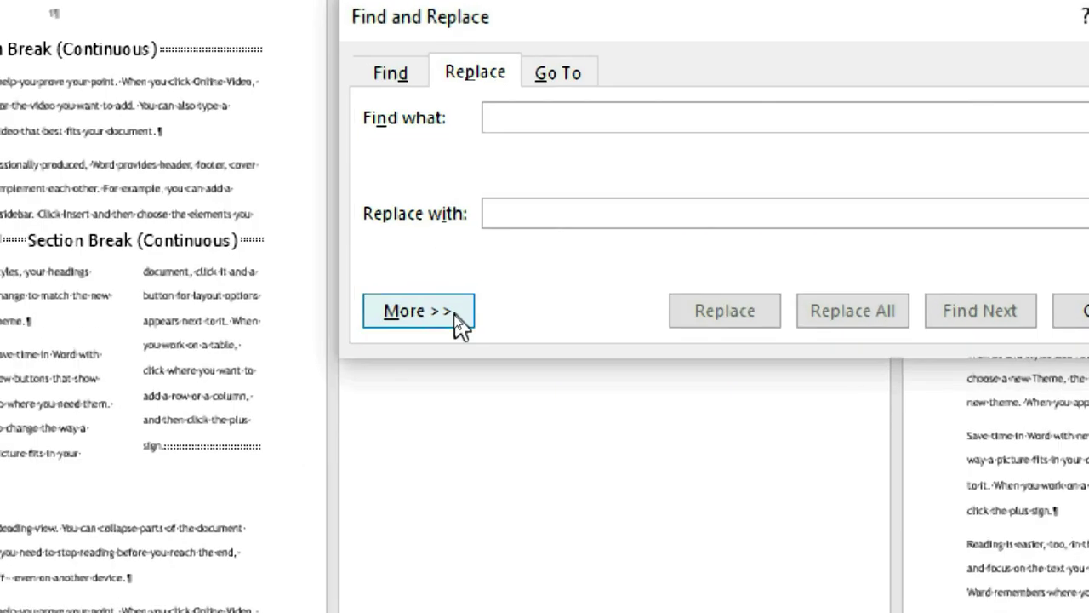
click(435, 314)
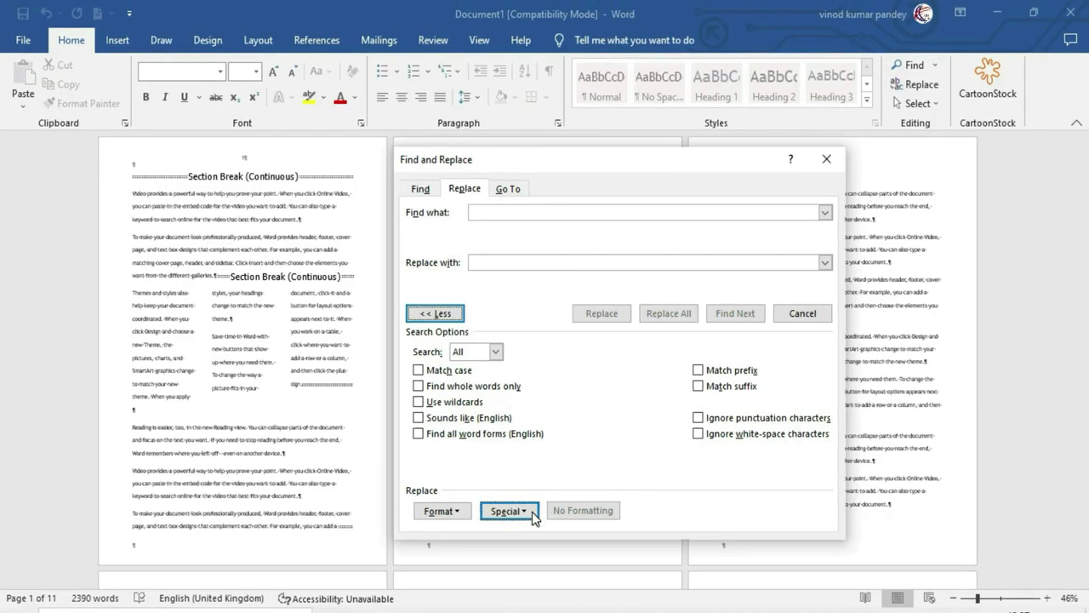
click(532, 511)
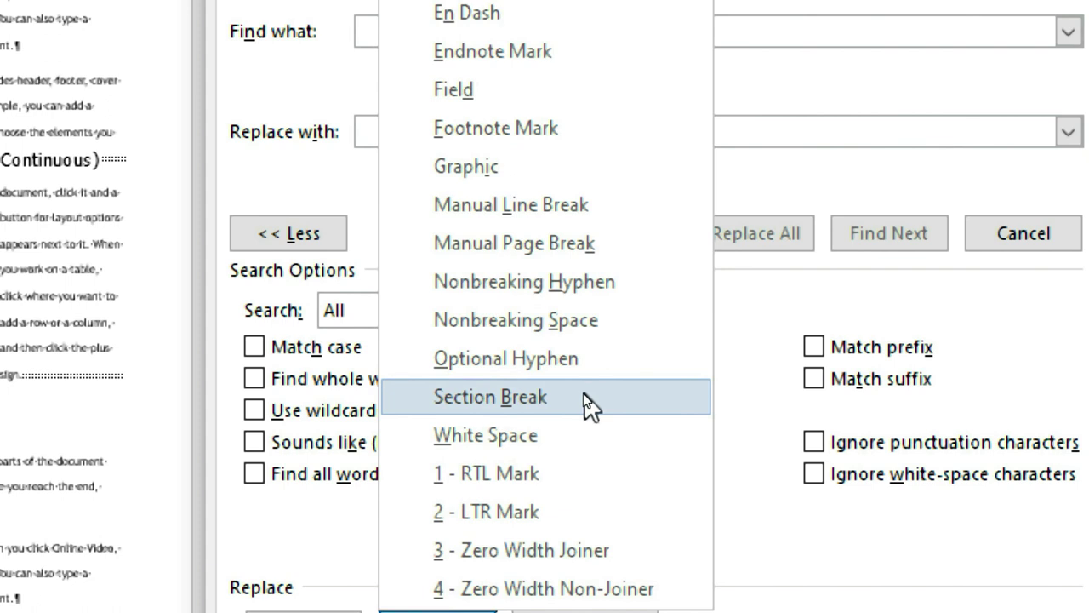
click(587, 404)
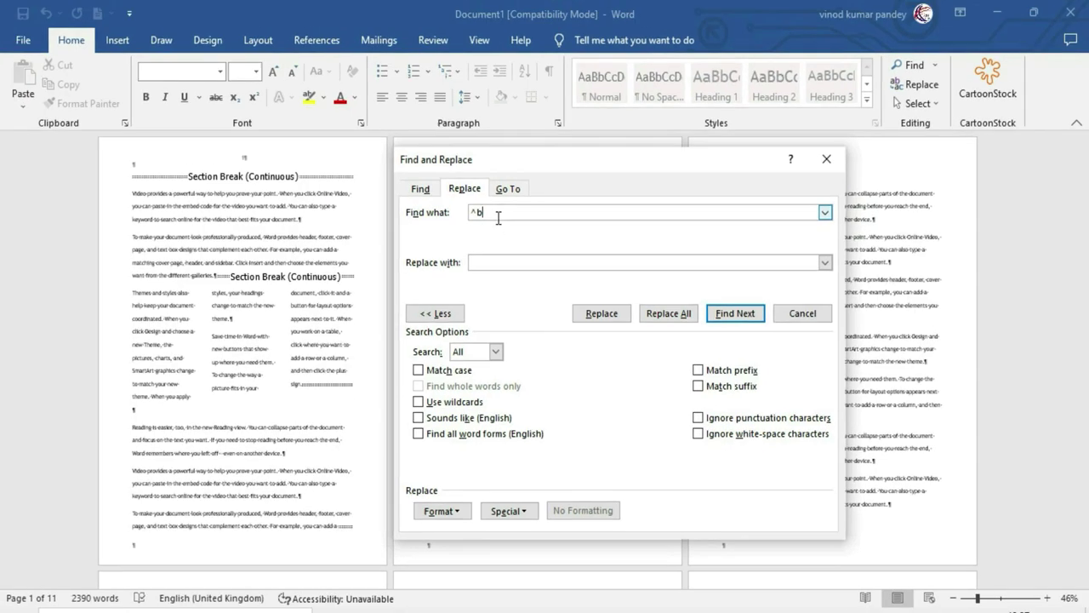
click(481, 263)
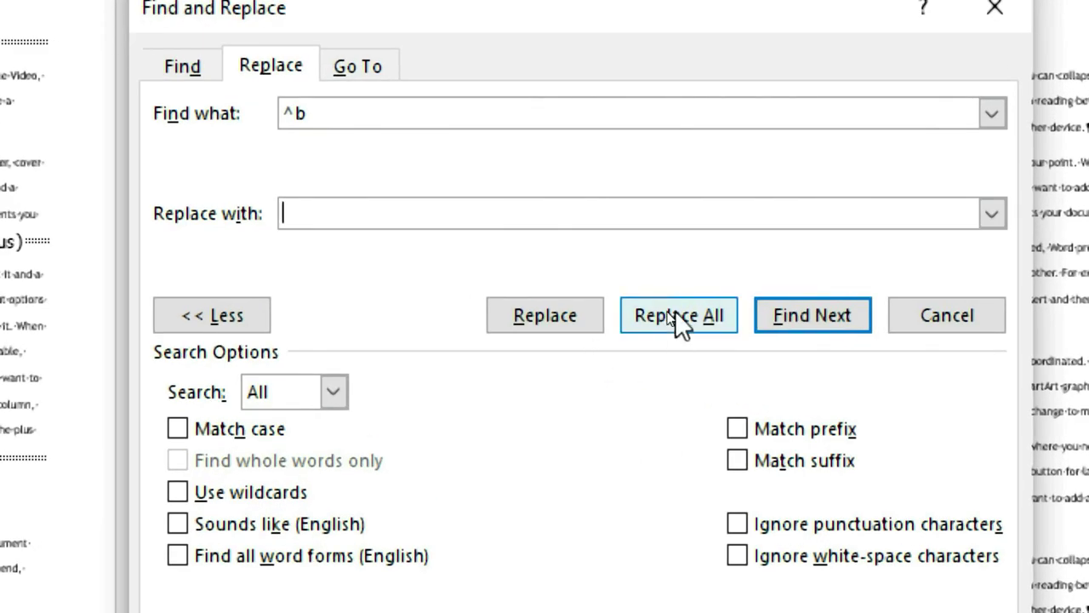
click(671, 311)
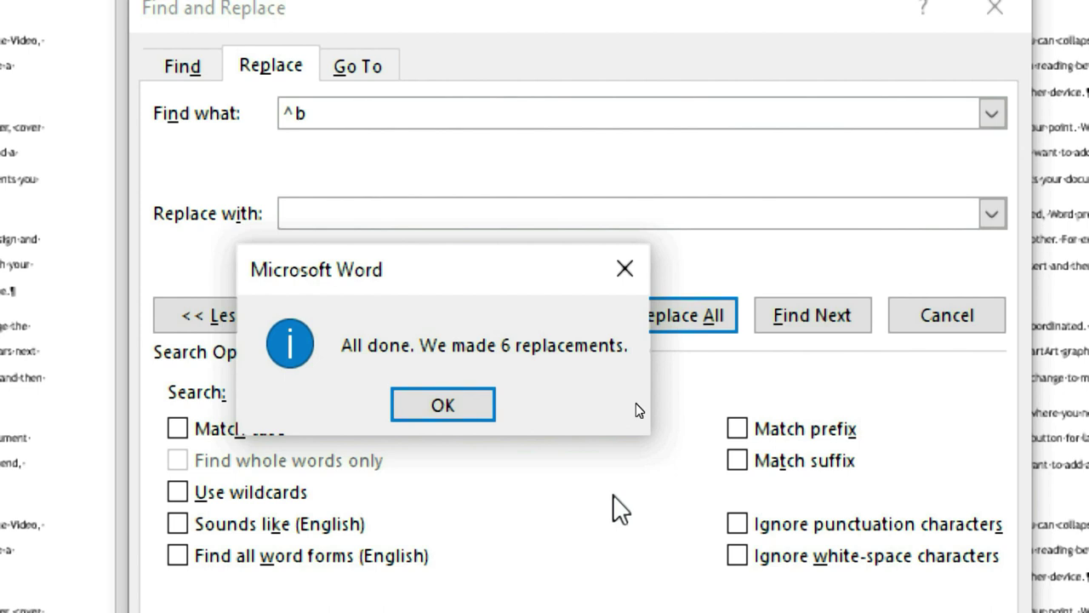
key(Return)
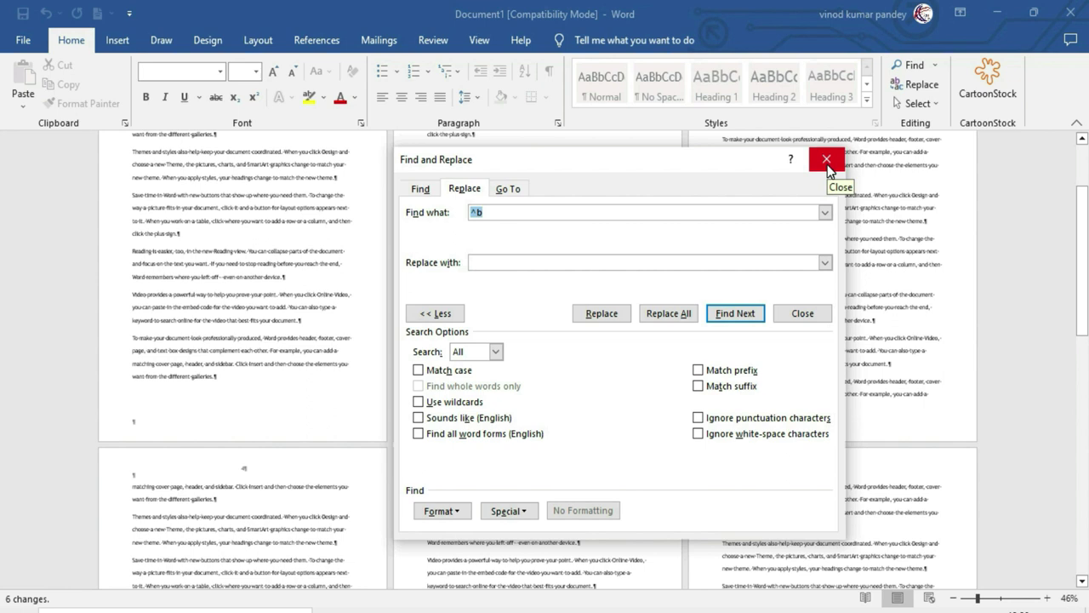
Close Find and Replace and scroll through the 7-page document, now free of section breaks.
click(826, 160)
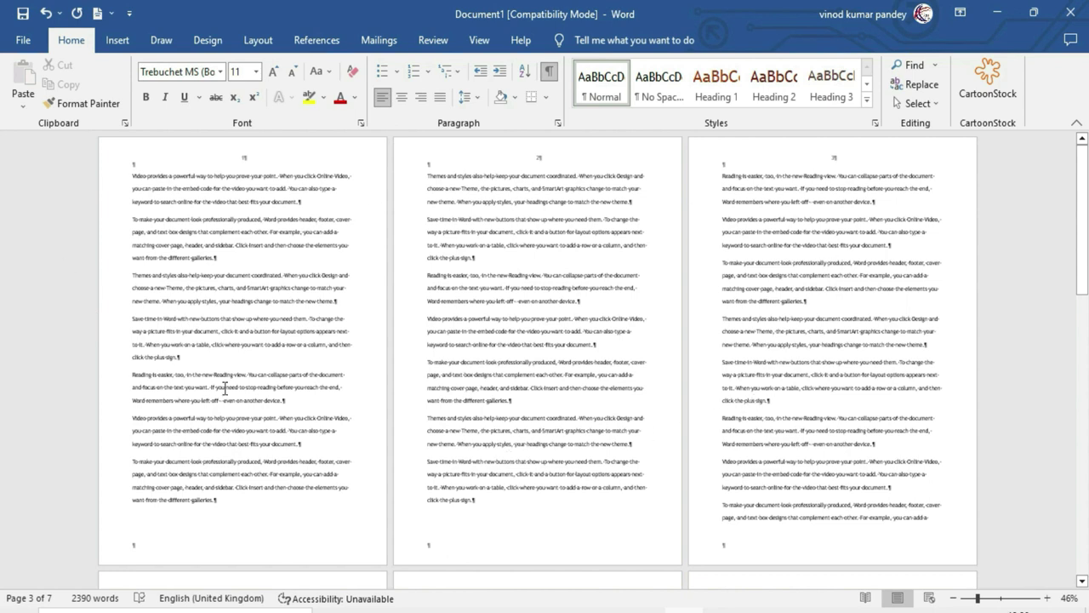
scroll(225, 387, down, 1)
scroll(225, 387, down, 3)
scroll(225, 387, down, 2)
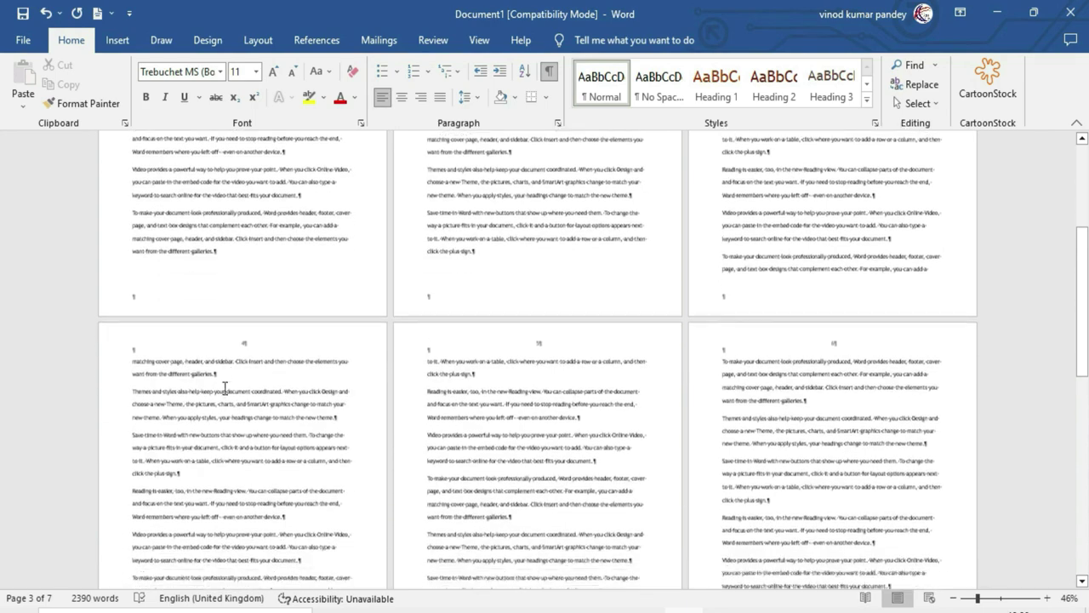
scroll(225, 387, down, 3)
scroll(224, 387, down, 1)
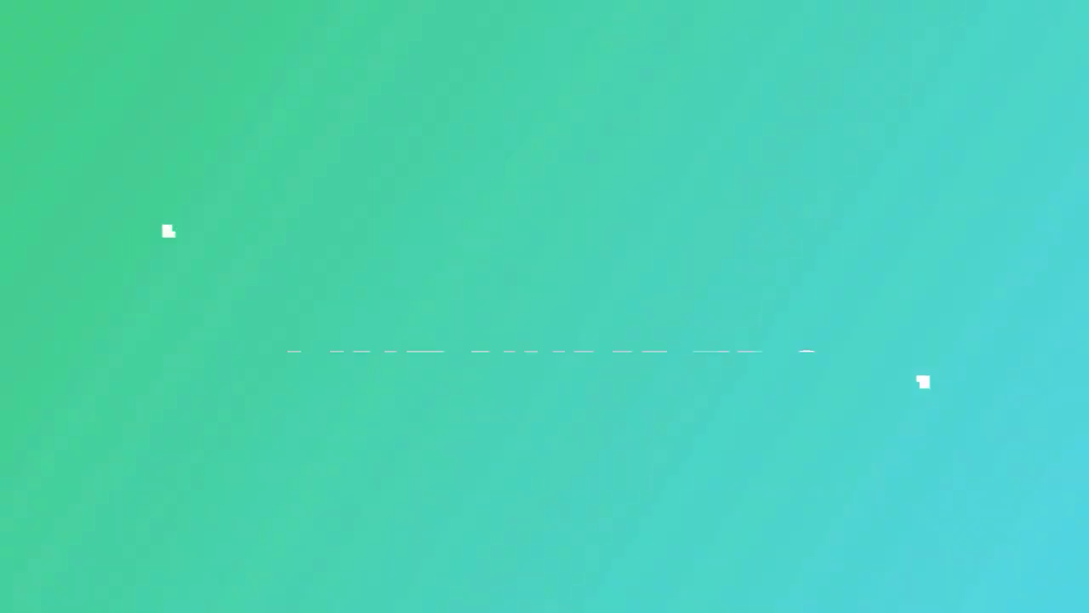
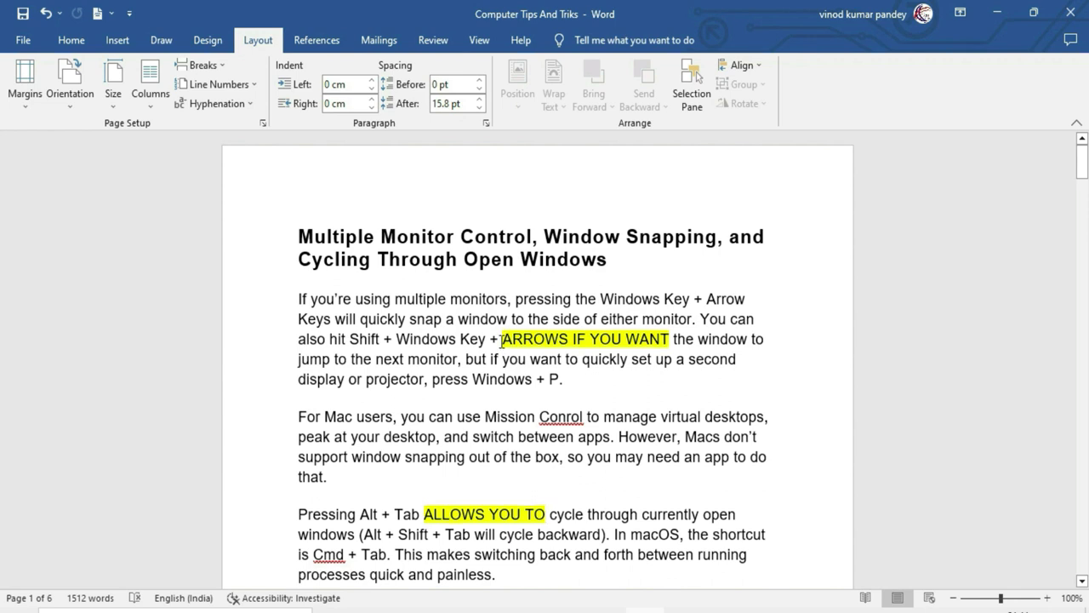
Select and then deselect the phrases ARROWS IF YOU WANT and ALLOWS YOU TO.
drag(492, 339, 672, 339)
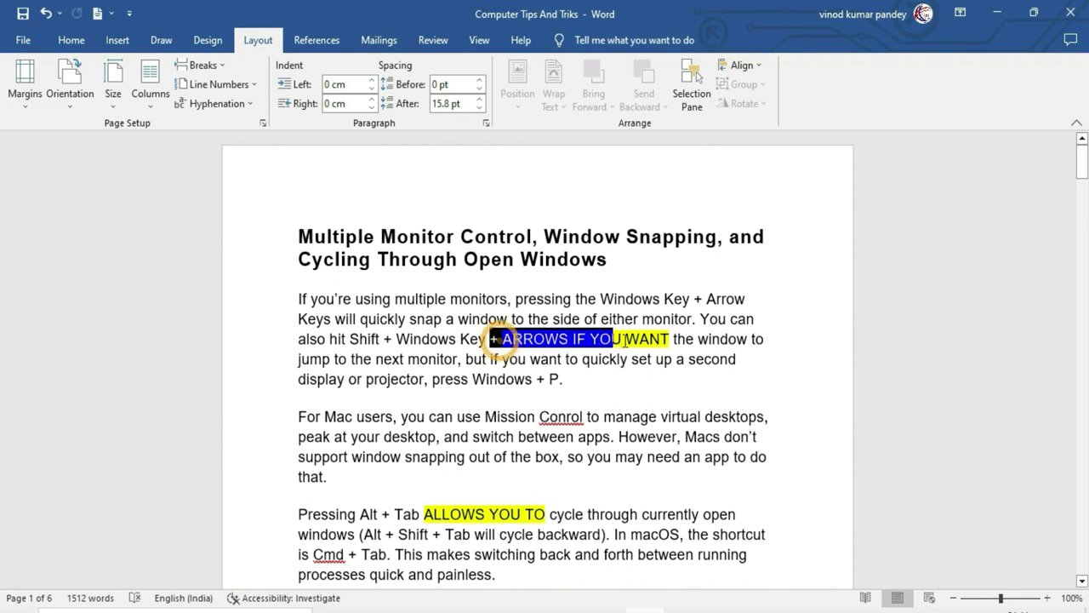
click(439, 514)
drag(424, 514, 544, 516)
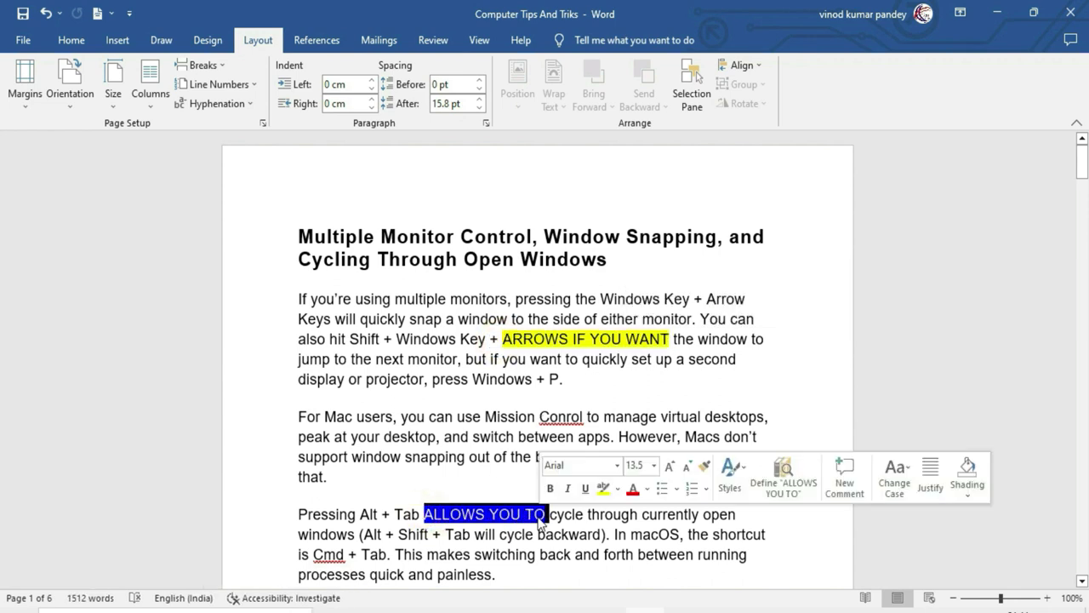
click(488, 482)
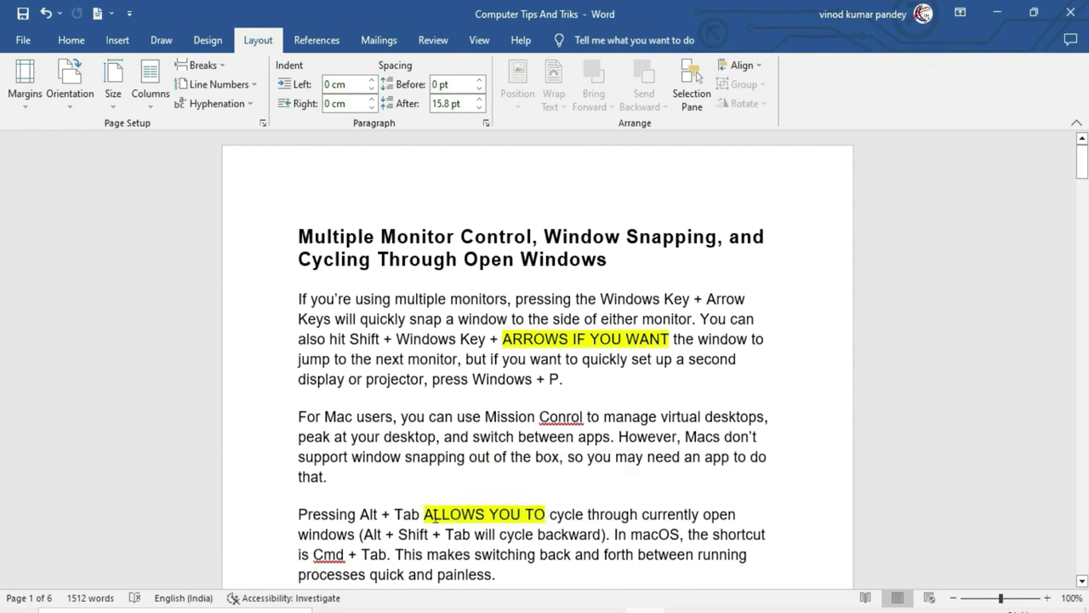
drag(424, 514, 538, 519)
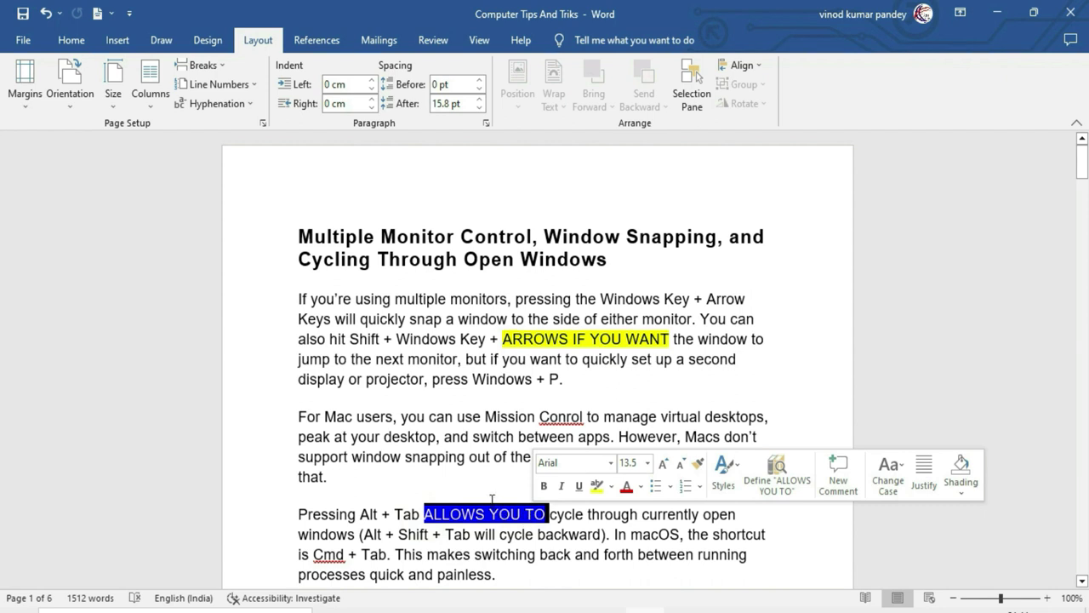
click(482, 478)
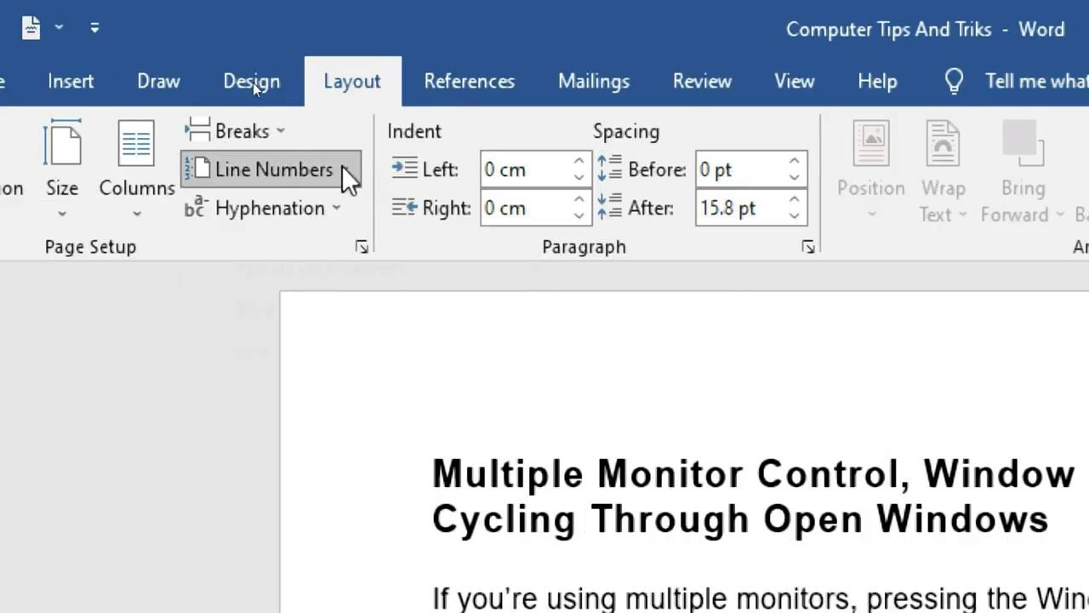
Apply Continuous line numbering and scroll down to check the numbers.
click(342, 168)
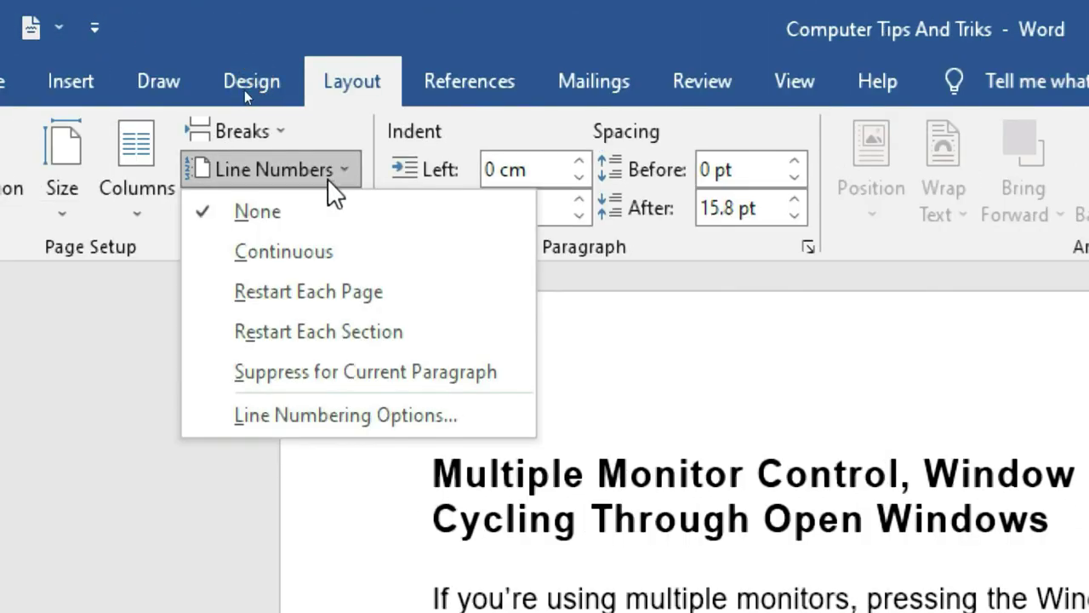
click(354, 251)
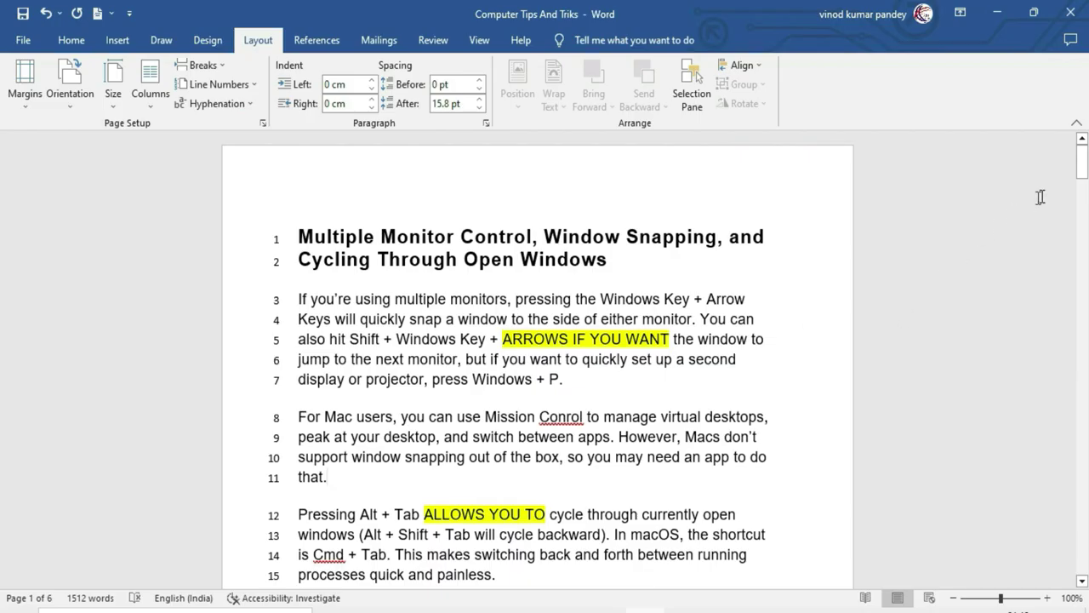
drag(1083, 169, 1082, 203)
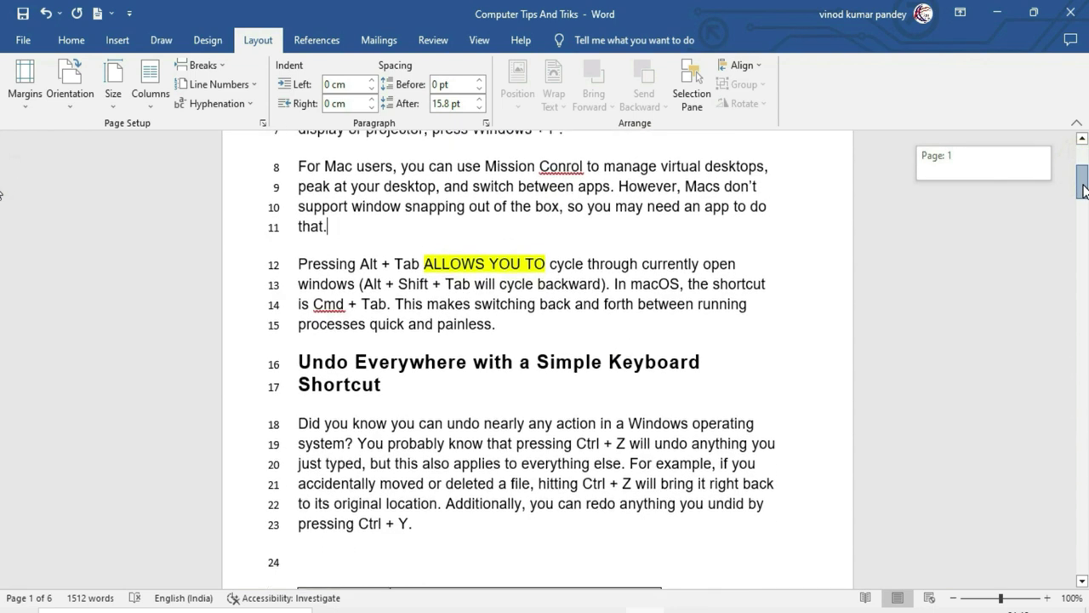
mouse_move(1082, 204)
mouse_down()
mouse_move(1083, 545)
mouse_move(1083, 266)
mouse_up()
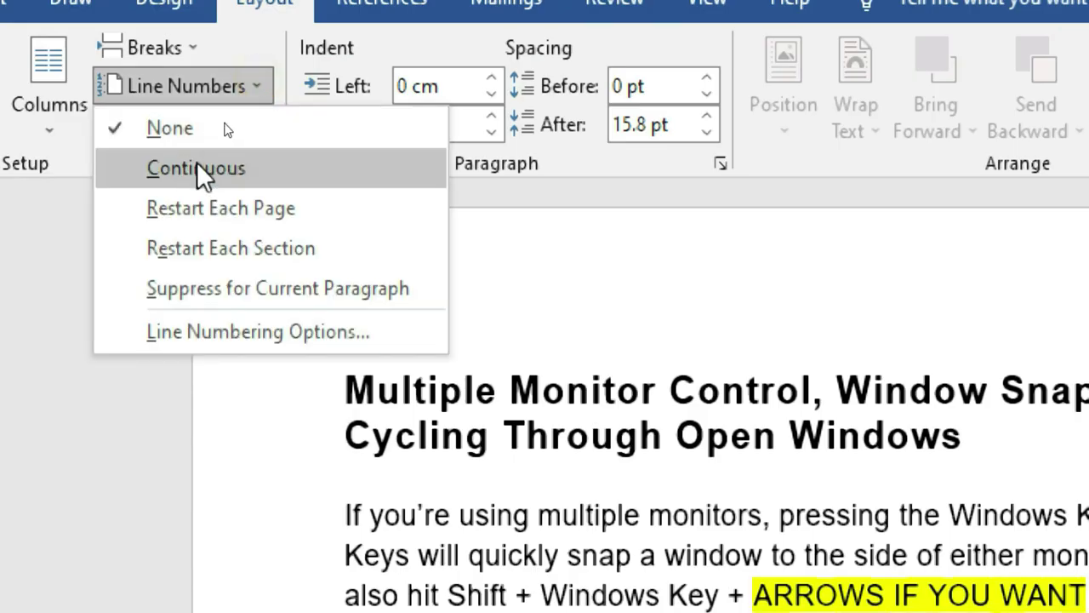
click(196, 165)
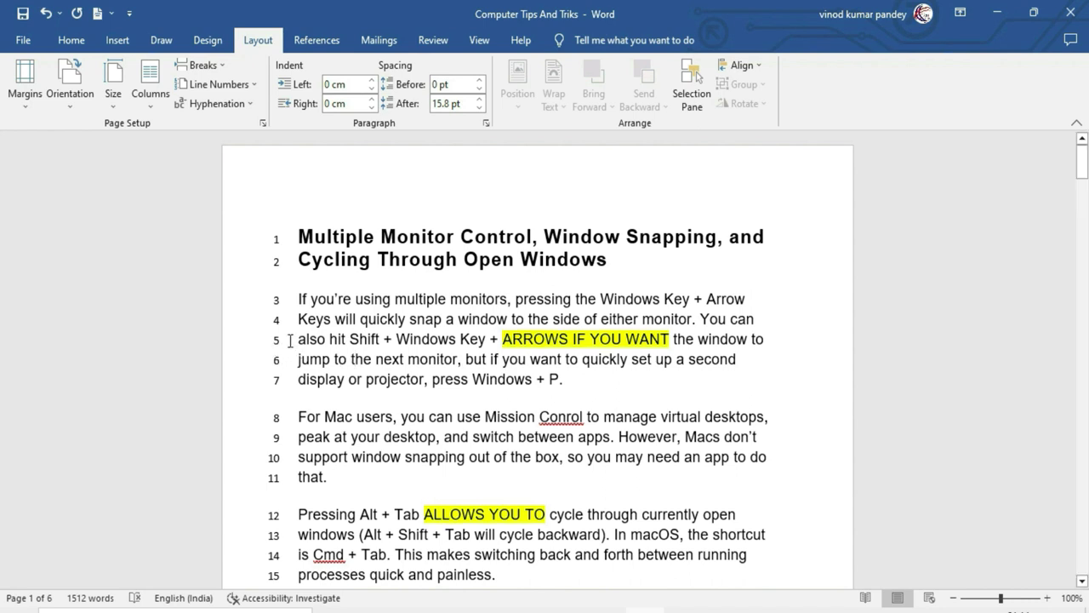
Change ARROWS IF YOU WANT to lowercase with Change Case, and correct Conrol to Control.
drag(503, 340, 672, 340)
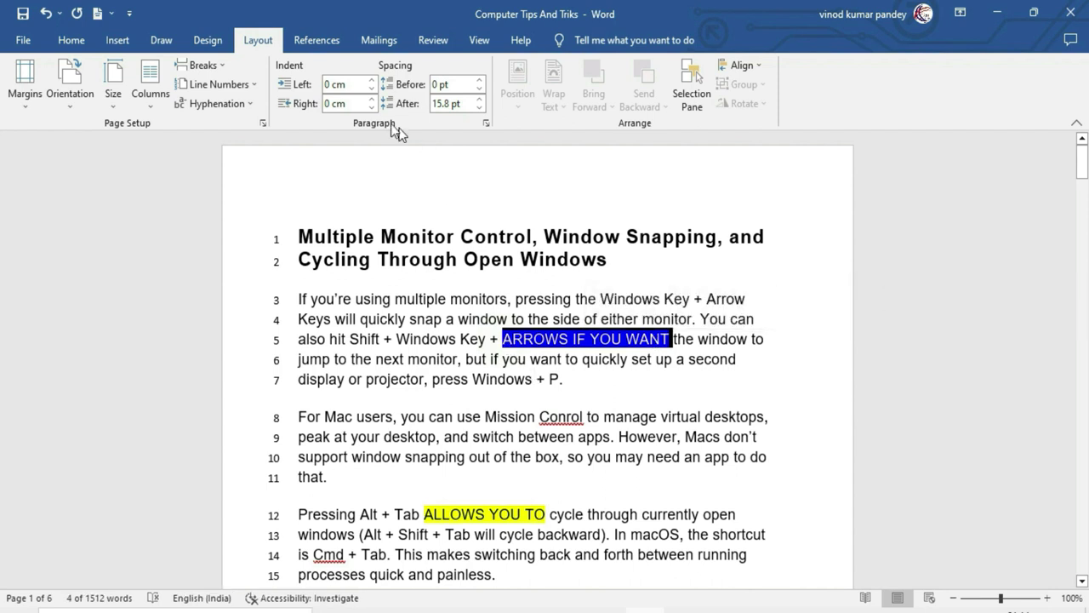
click(71, 40)
click(321, 72)
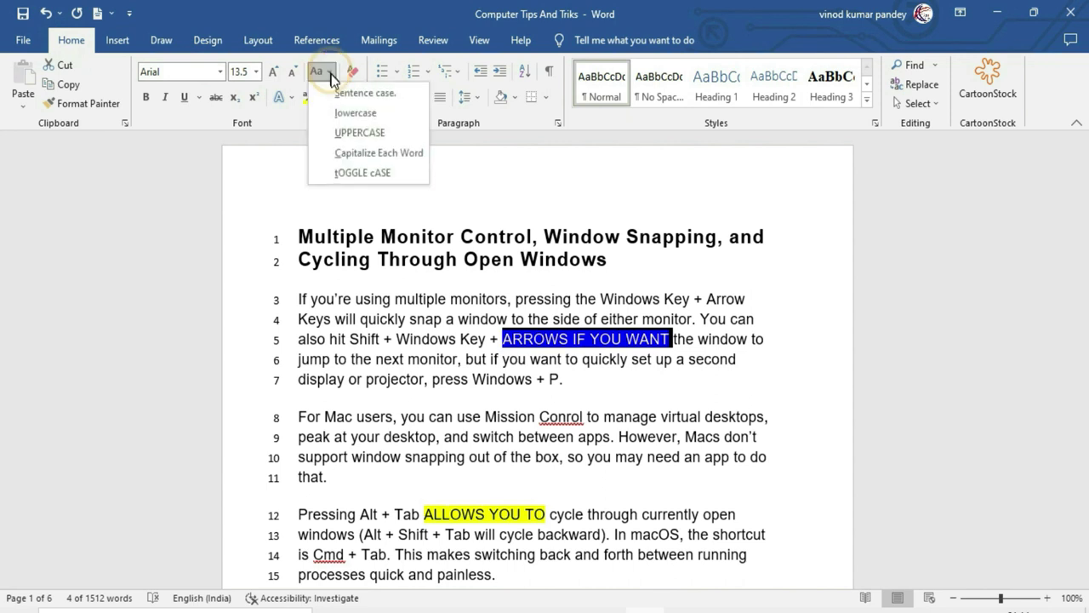
click(349, 114)
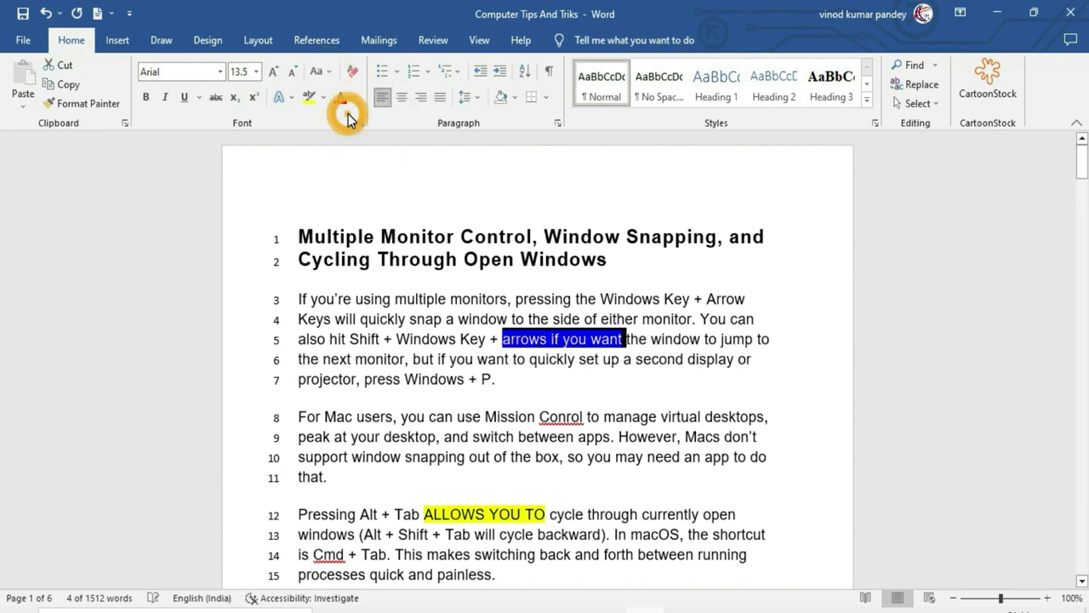
click(646, 434)
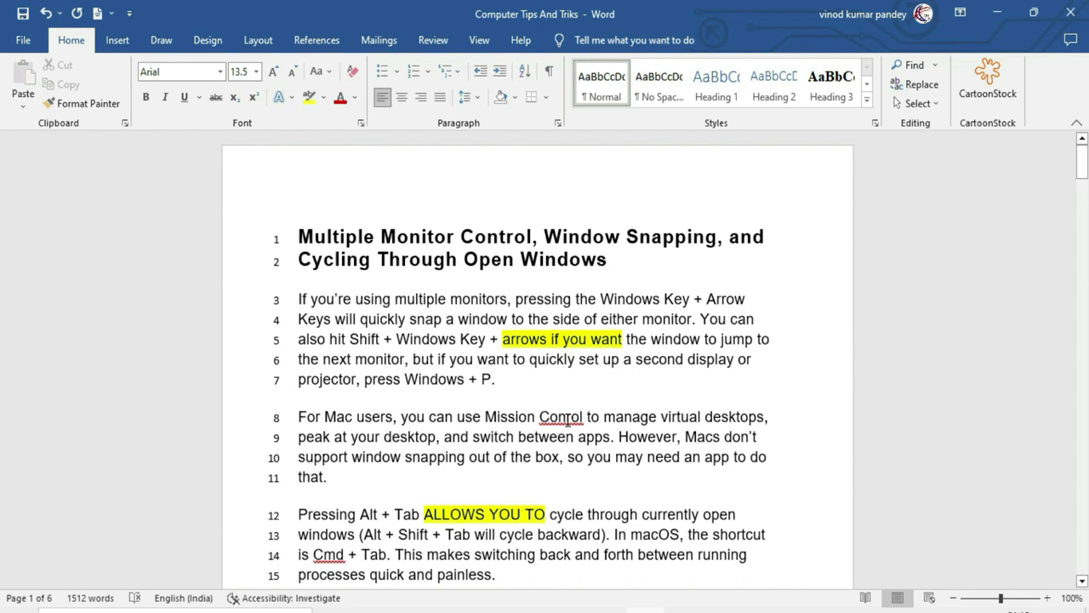
right_click(567, 418)
click(521, 58)
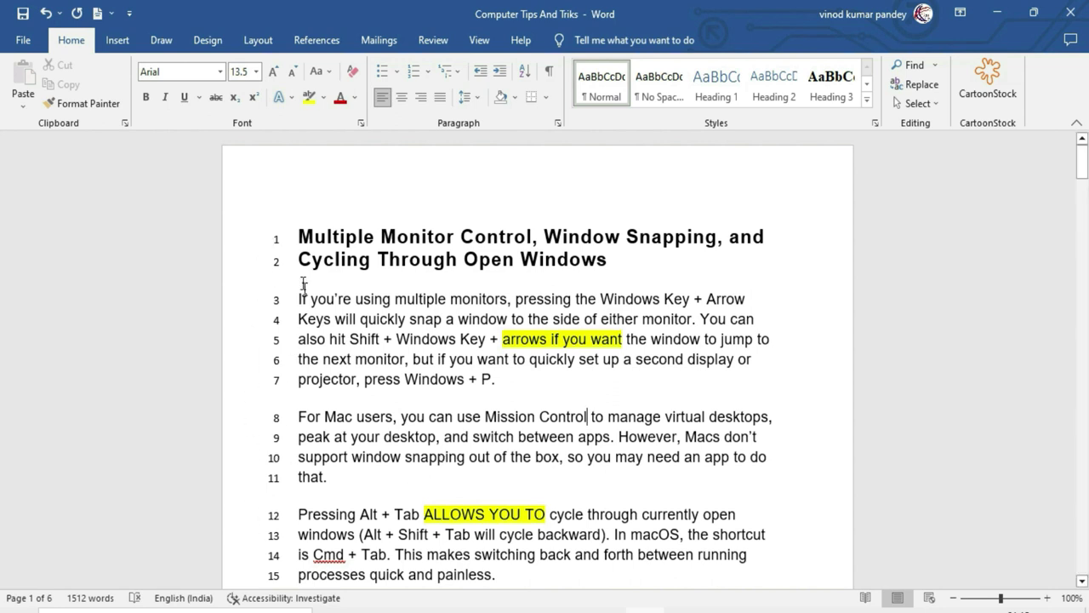
Set line numbering to None, removing the continuous numbering.
click(258, 40)
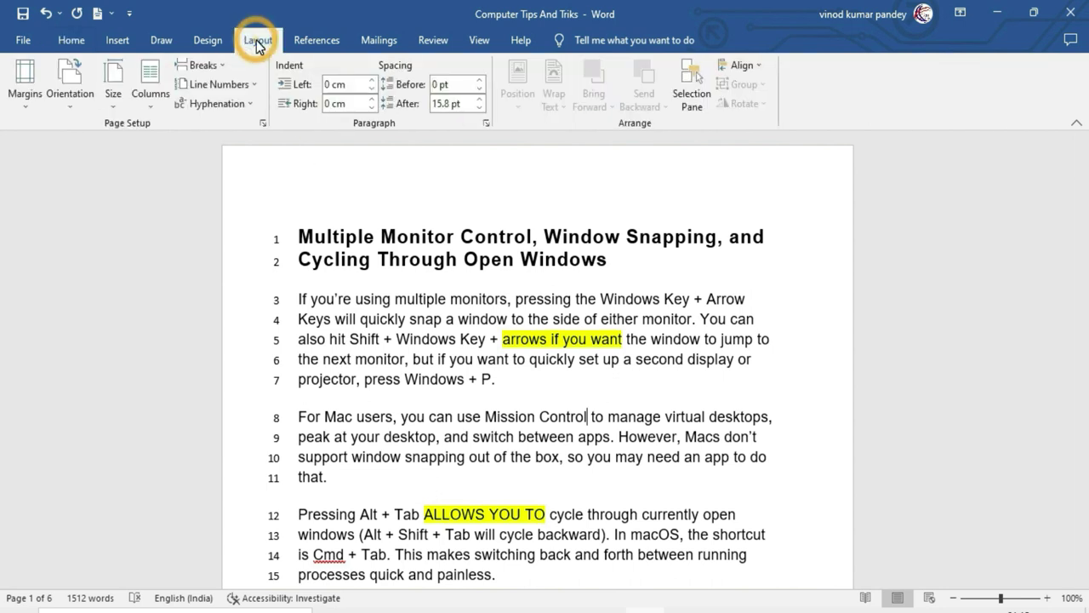
click(252, 84)
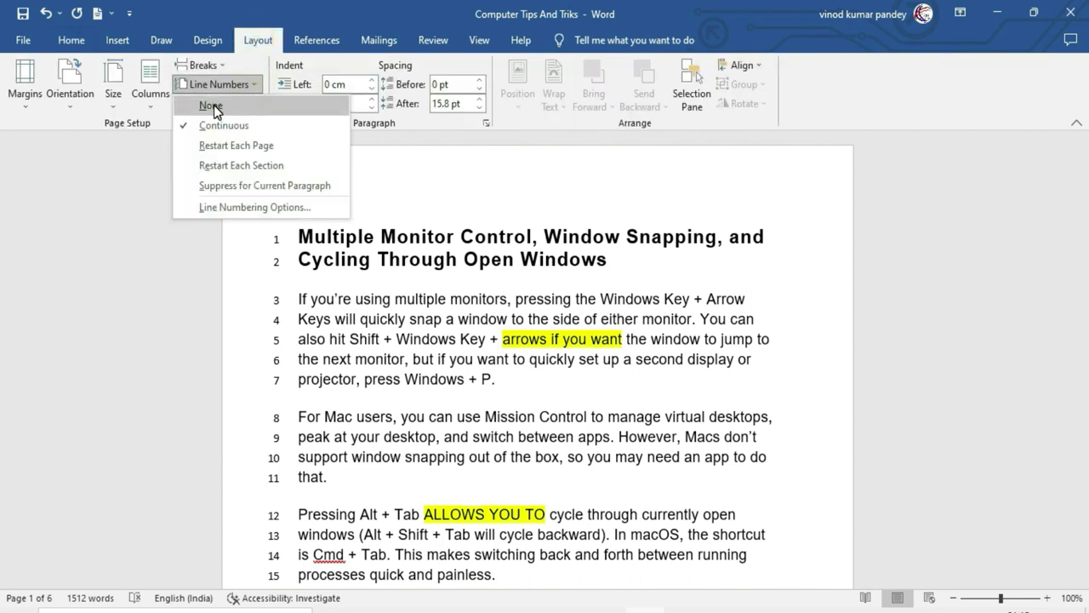
click(211, 106)
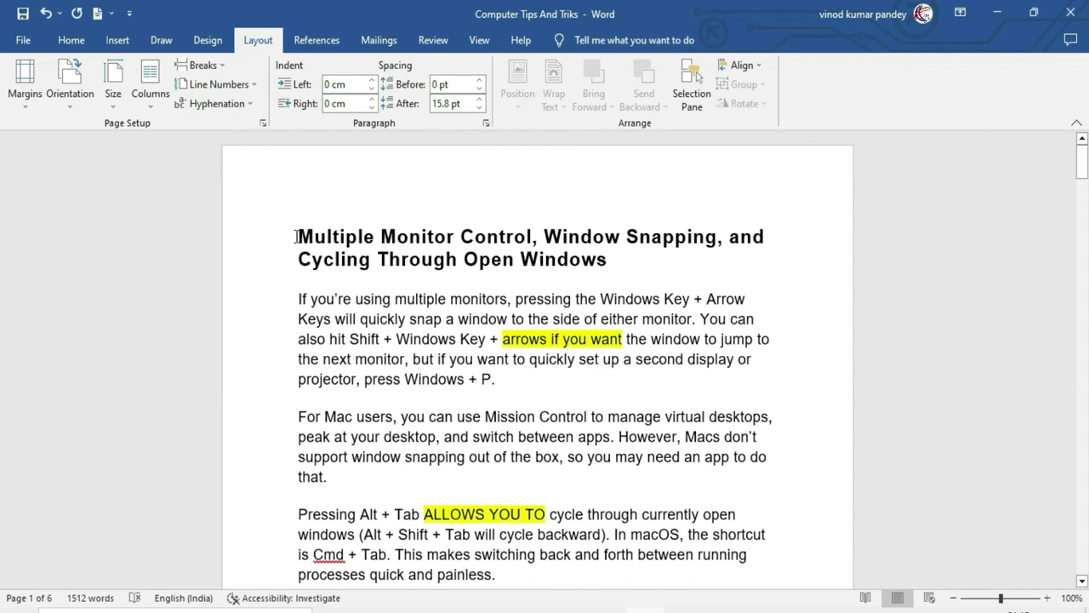
Apply Restart Each Page line numbering and scroll to page 2 to verify it.
click(260, 85)
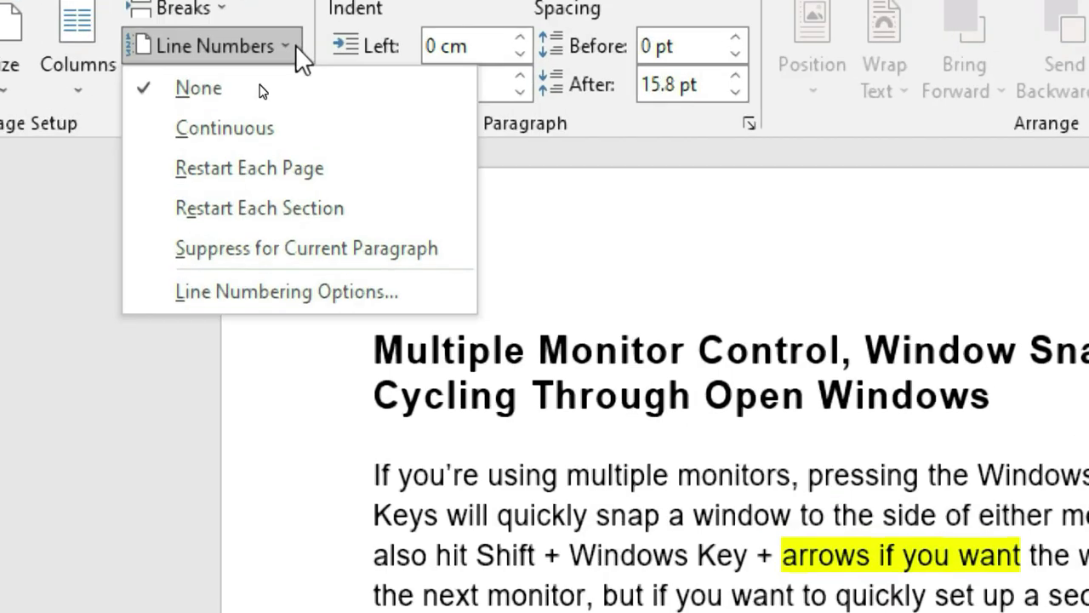
click(323, 169)
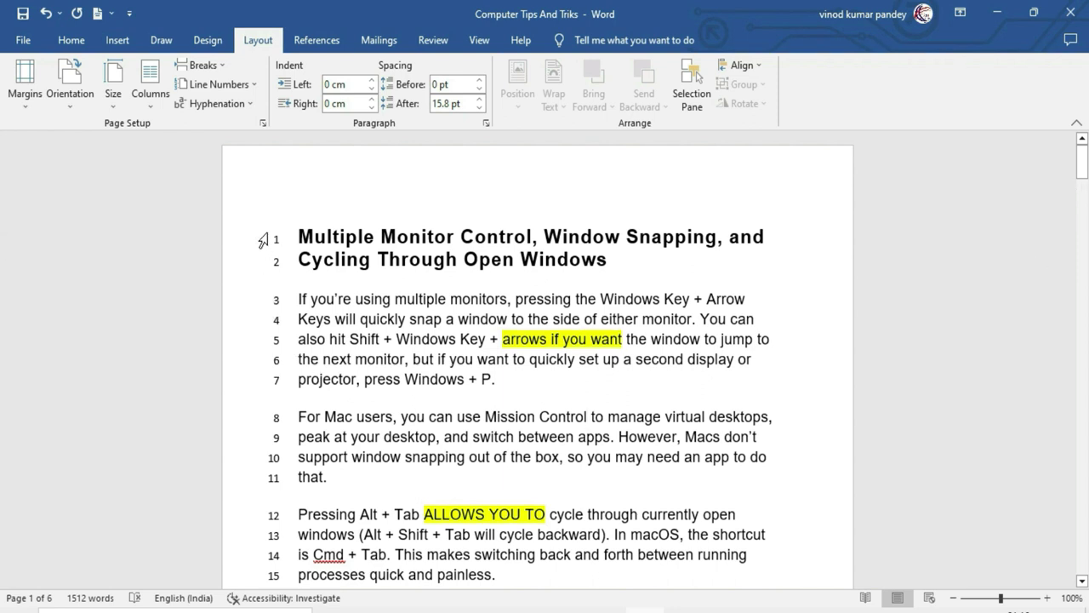
mouse_move(1082, 175)
mouse_down()
mouse_move(1084, 223)
mouse_move(1083, 204)
mouse_up()
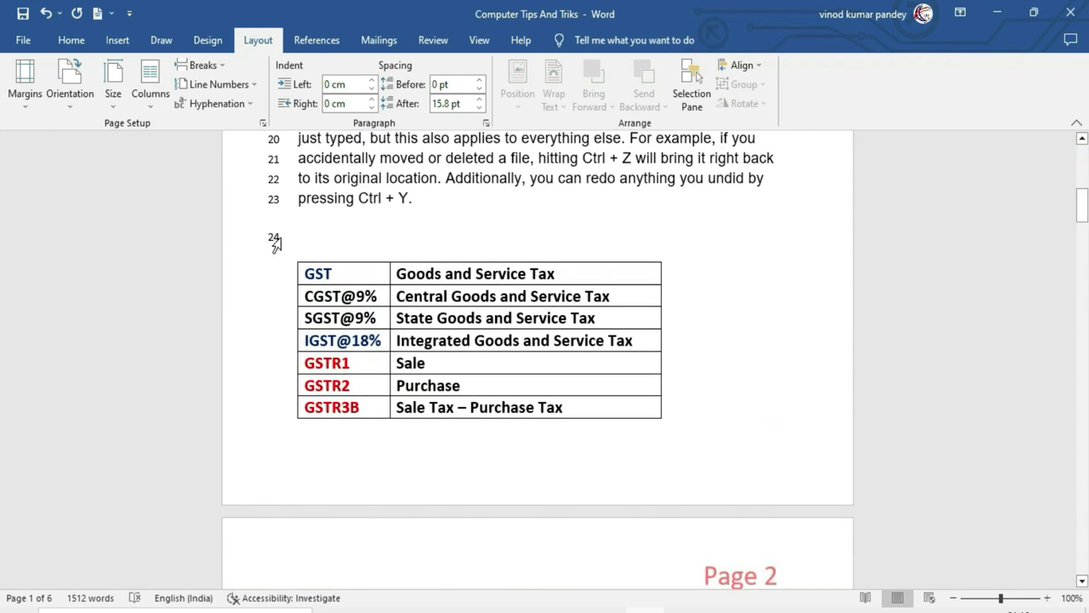
drag(1083, 217, 1083, 241)
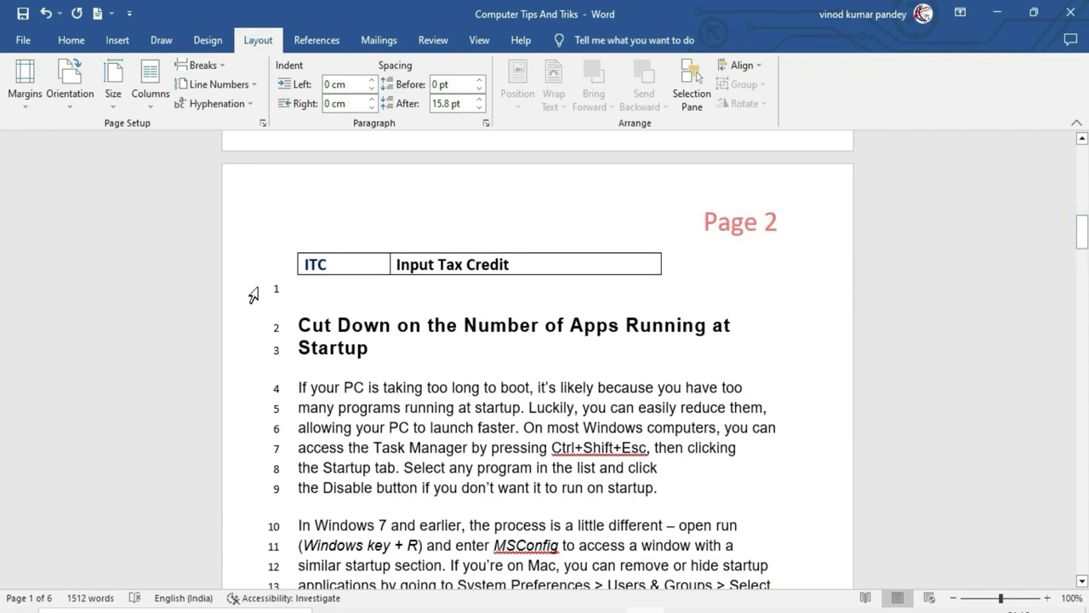
mouse_move(1081, 229)
mouse_down()
mouse_move(1078, 193)
mouse_move(1077, 267)
mouse_up()
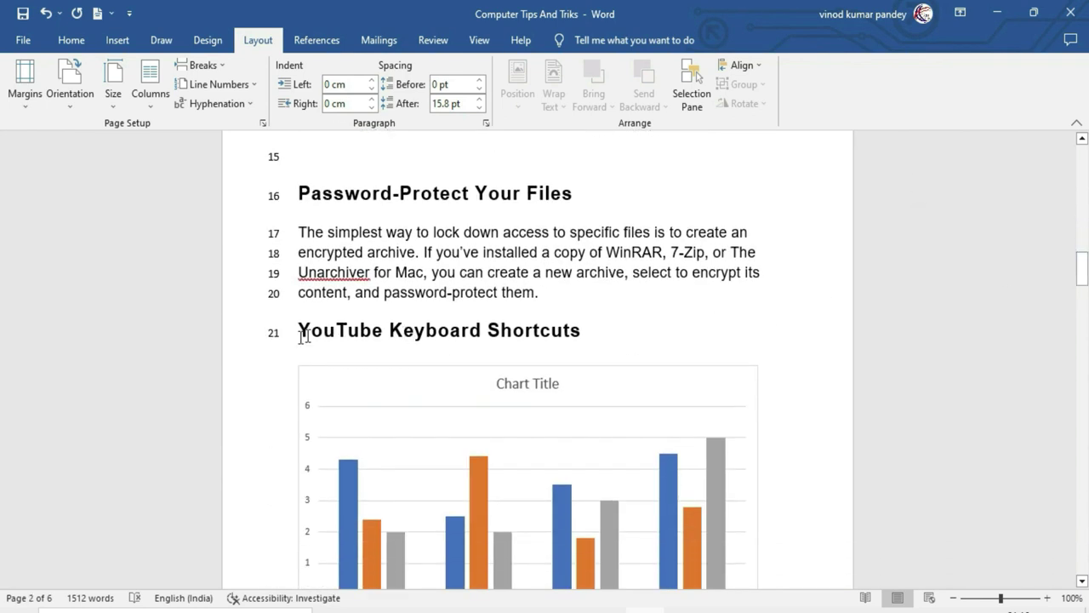
drag(1080, 274, 1079, 314)
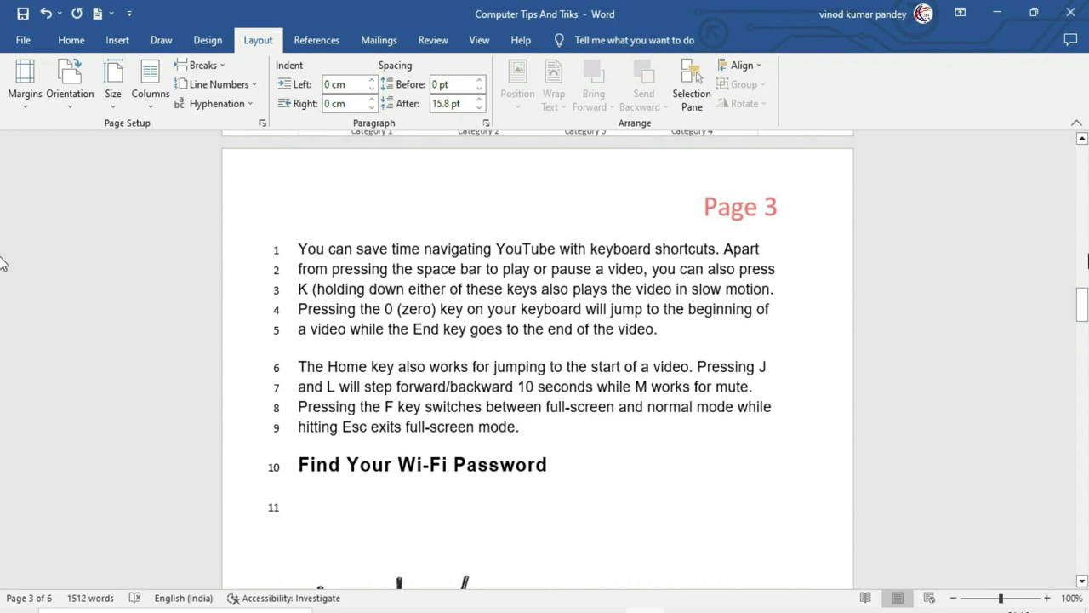
drag(1082, 303, 1082, 153)
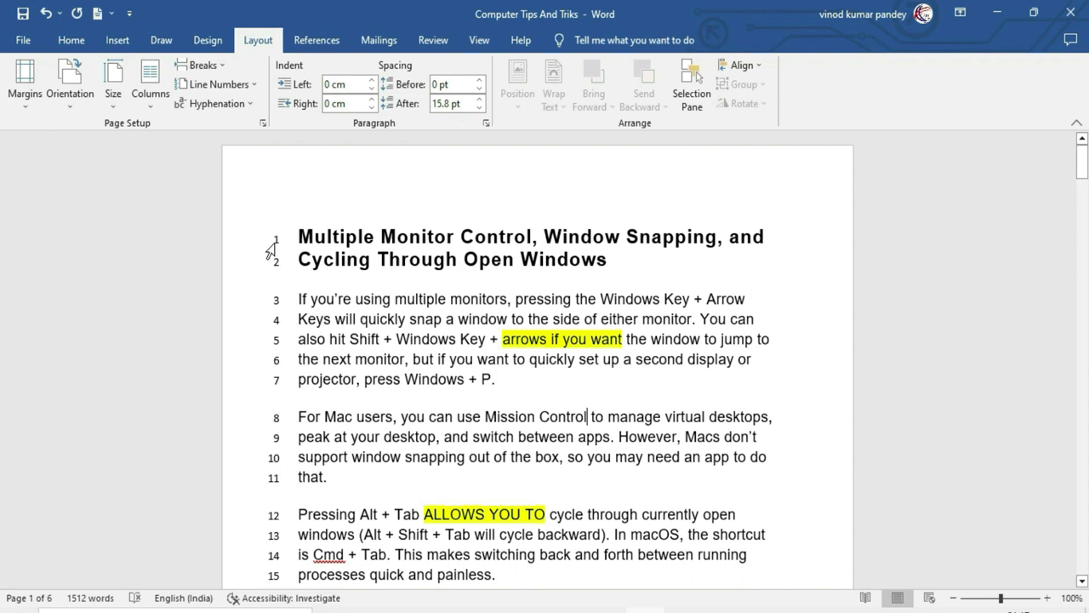
Turn off the document's line numbers, then bring up the page and section Breaks list.
click(219, 85)
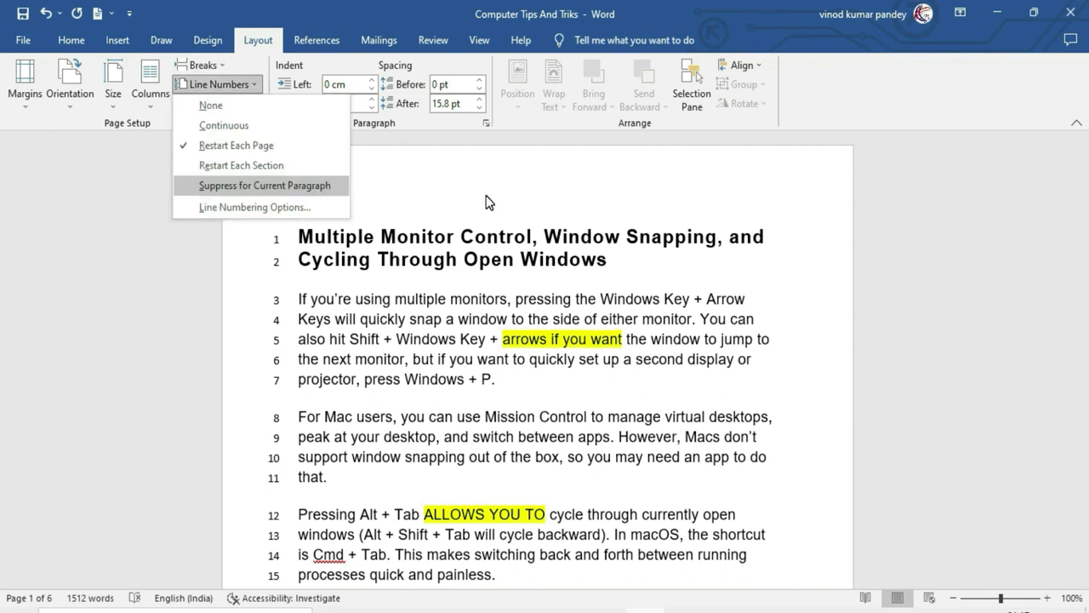
click(489, 201)
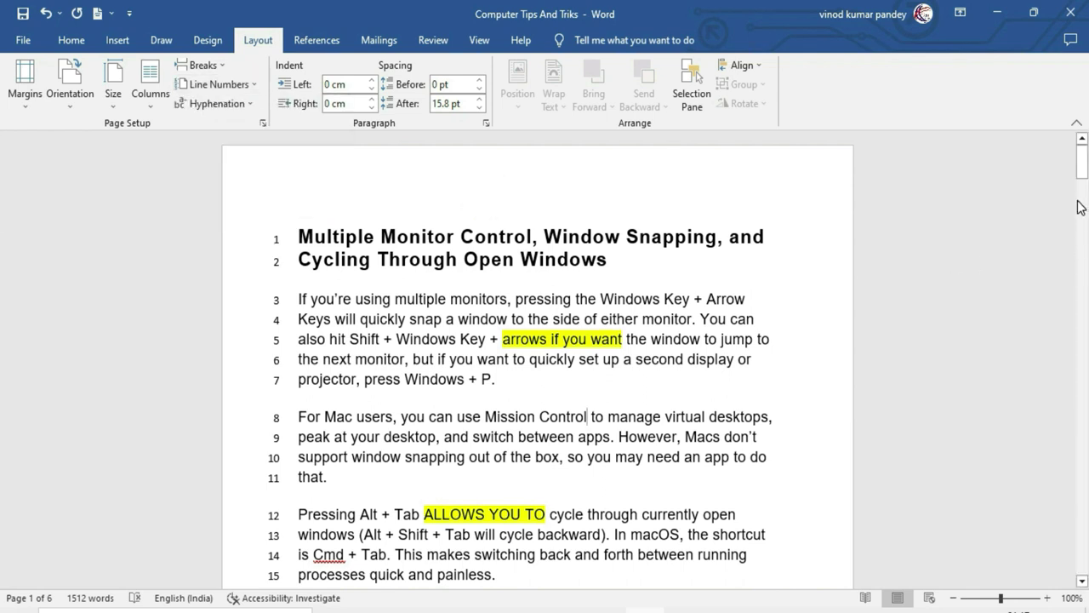
drag(1083, 170, 1079, 235)
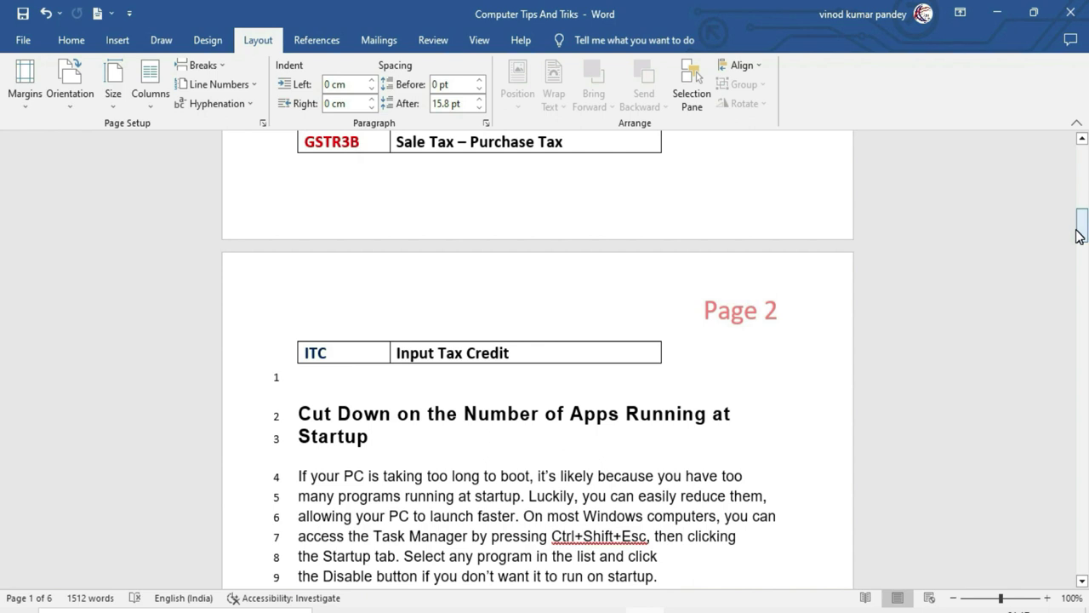
drag(1079, 235, 1081, 169)
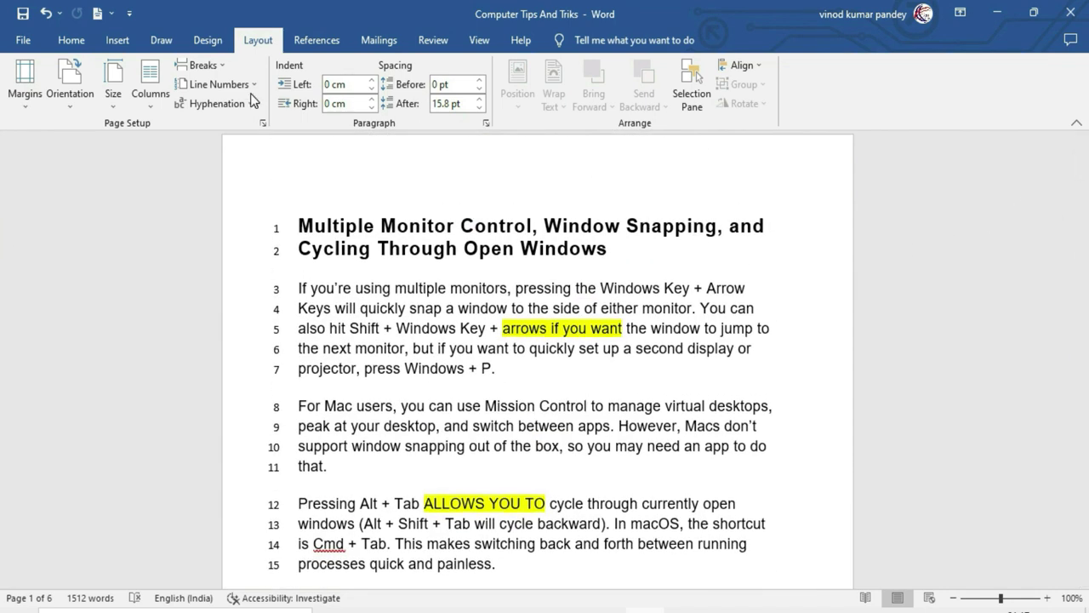
click(217, 85)
click(216, 105)
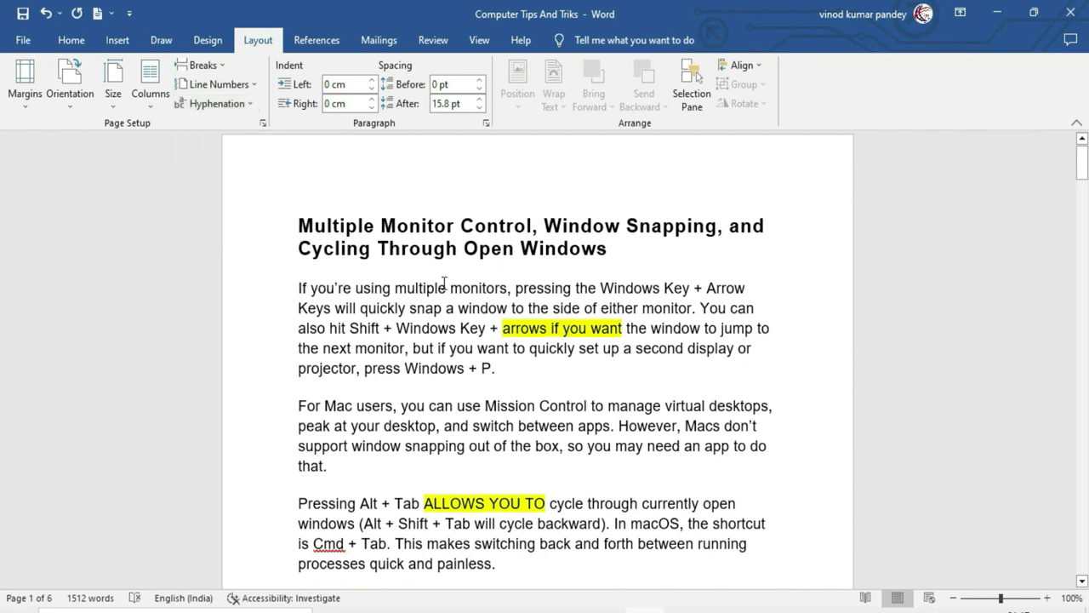
click(217, 84)
click(200, 64)
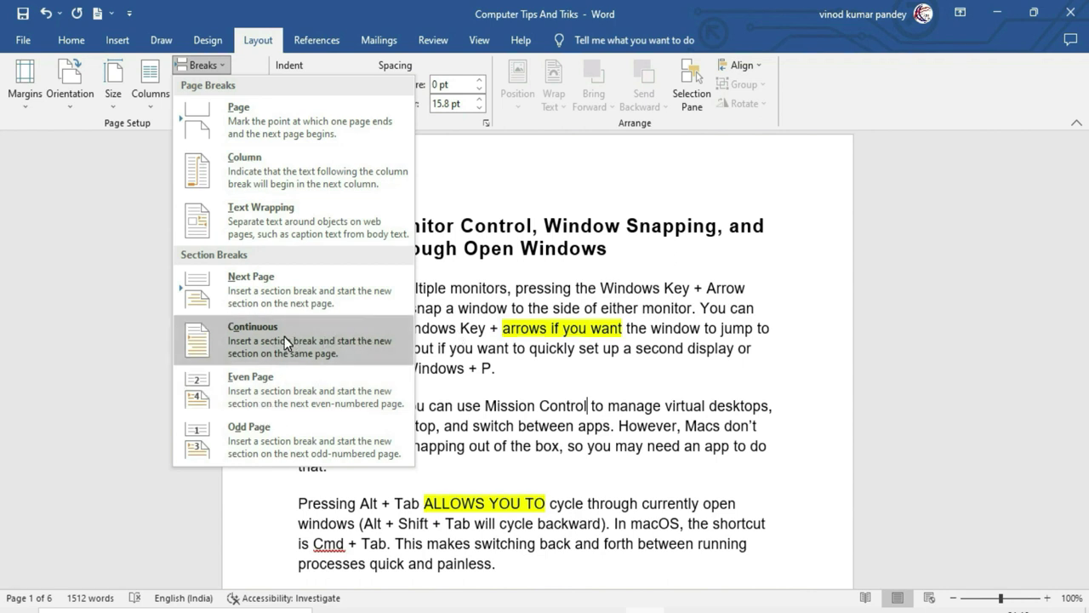
Insert a continuous section break at the start of the first paragraph.
click(391, 339)
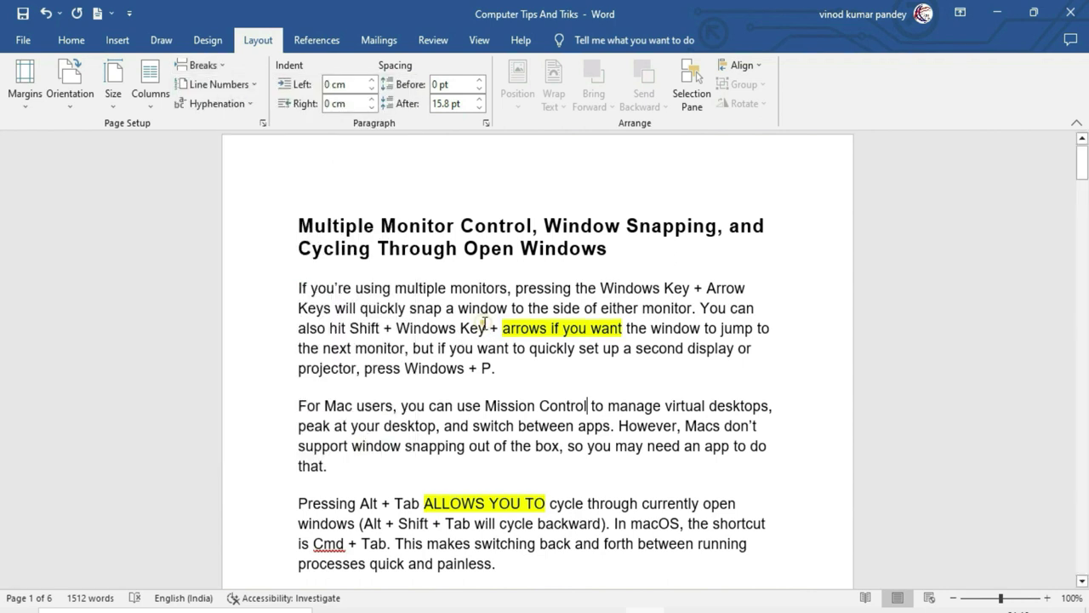
click(297, 287)
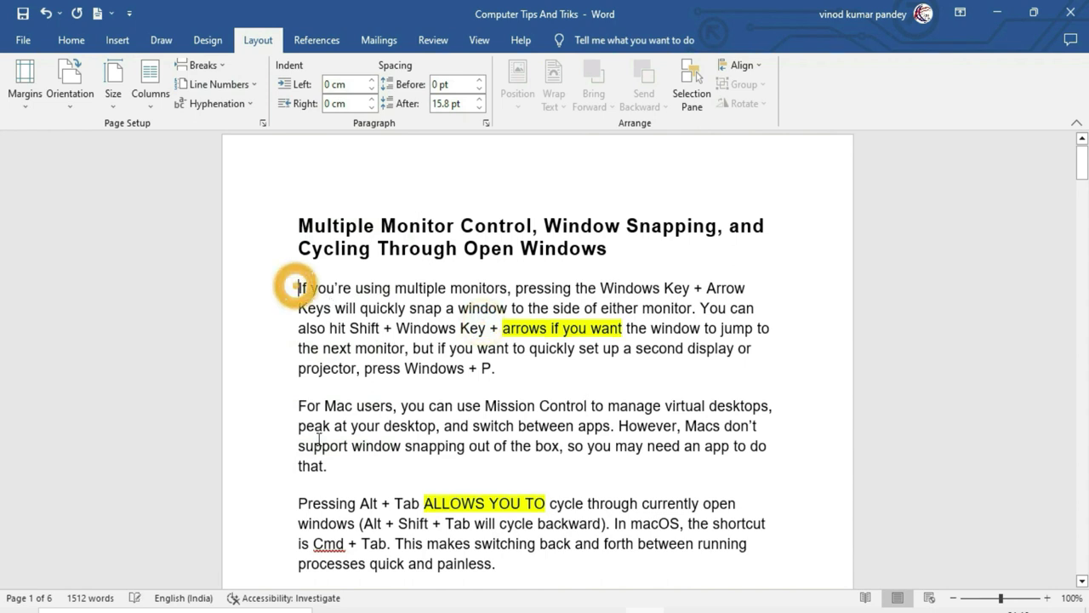
click(204, 66)
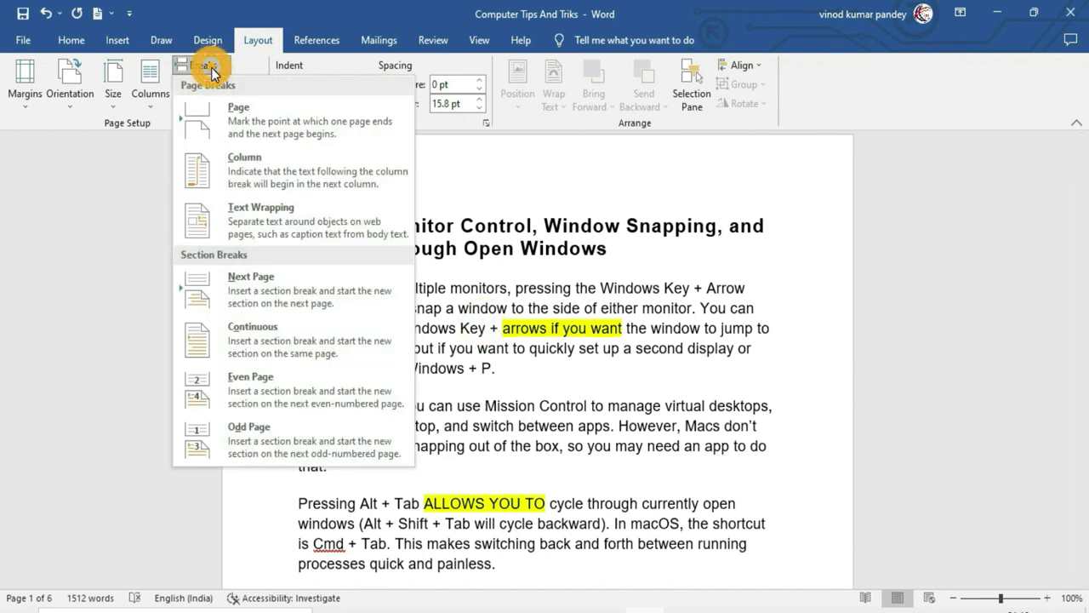
click(287, 339)
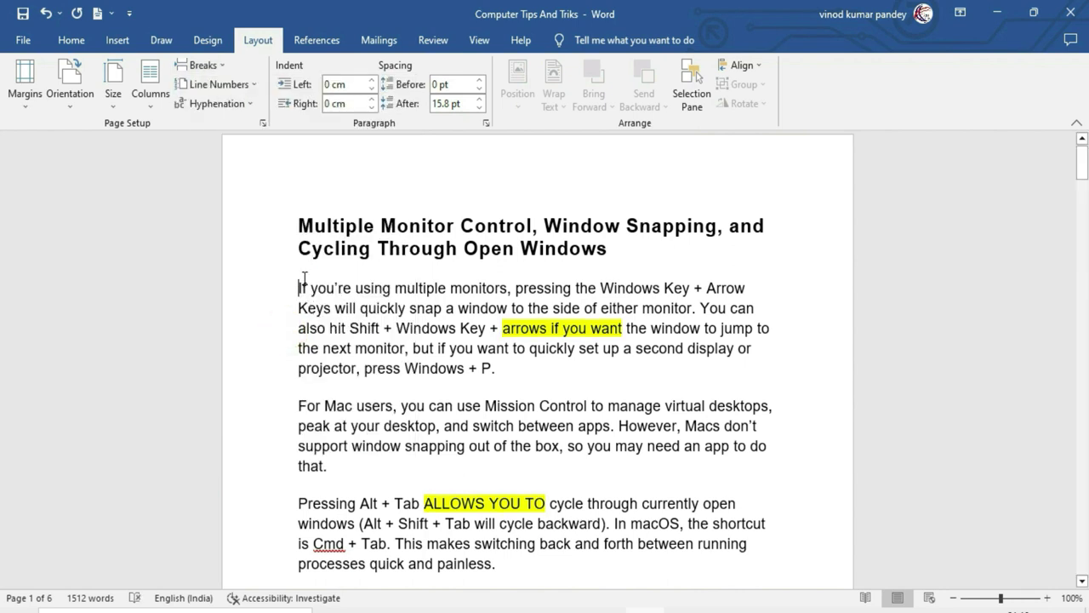
Add a second continuous section break right after "that." in the Mac users paragraph.
click(328, 468)
click(212, 68)
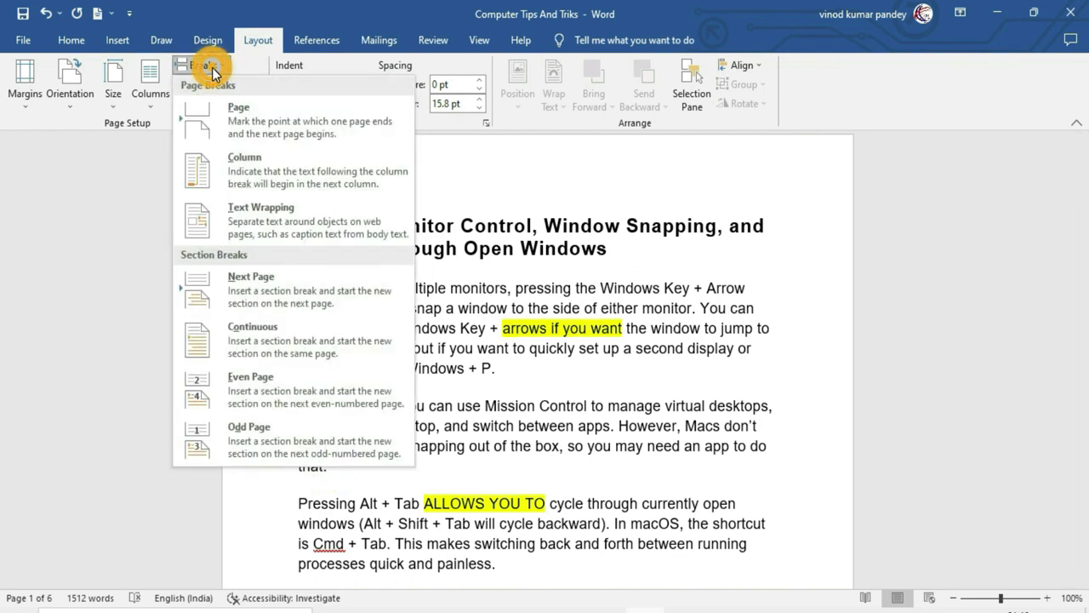
click(246, 331)
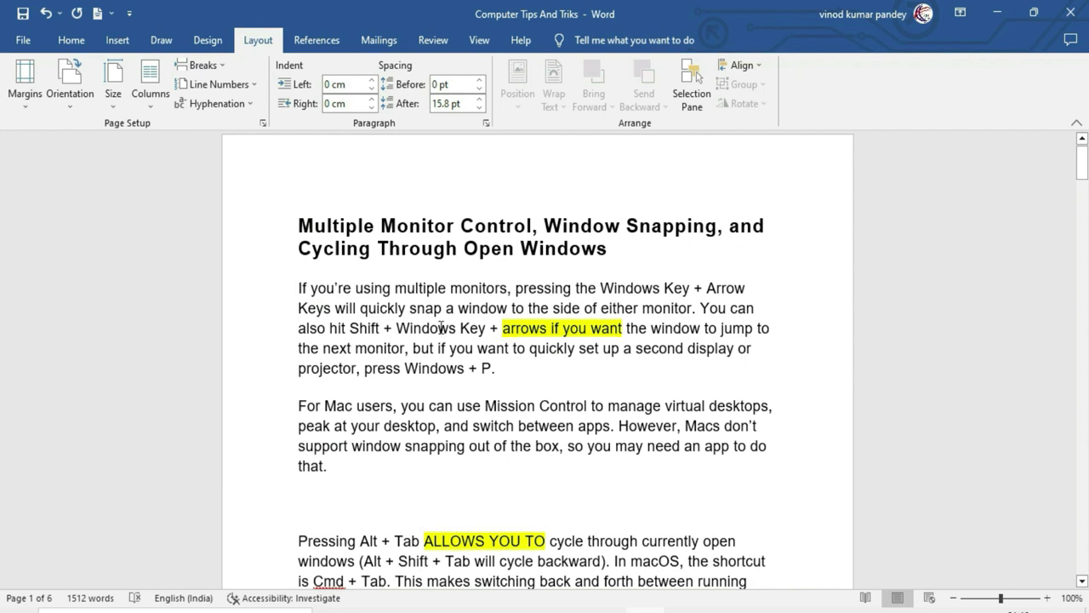
Select the whole document with Ctrl+A and apply Restart Each Section line numbering.
key(ctrl+a)
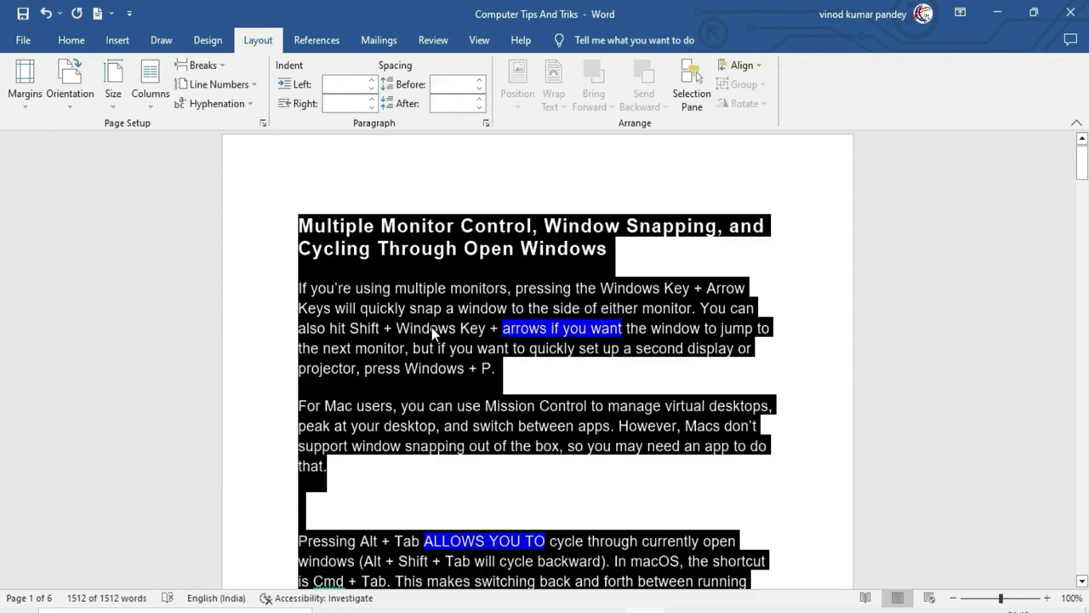
click(256, 88)
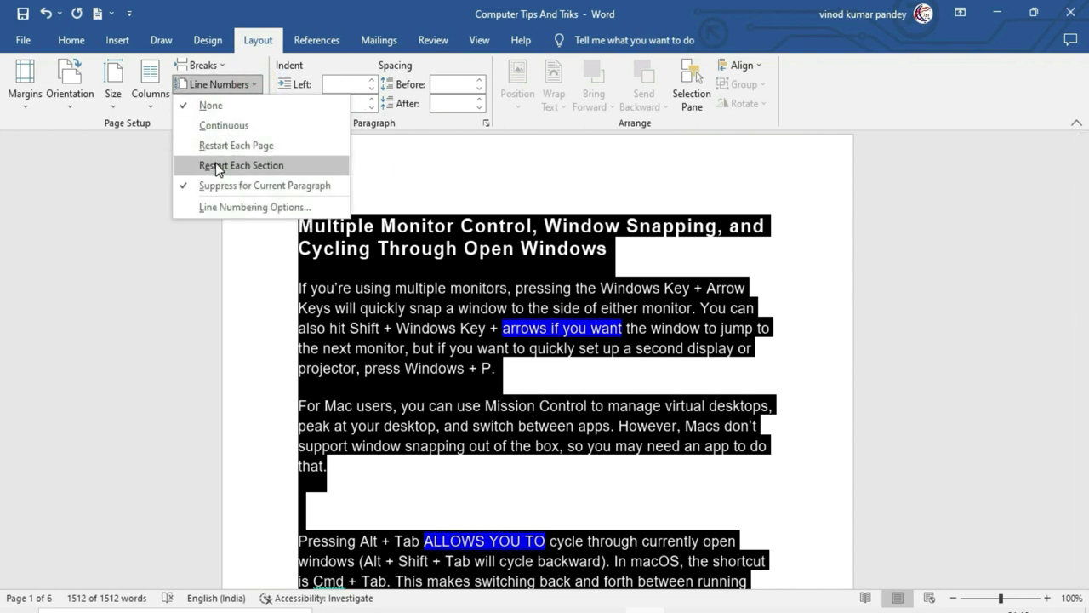
click(274, 167)
click(366, 471)
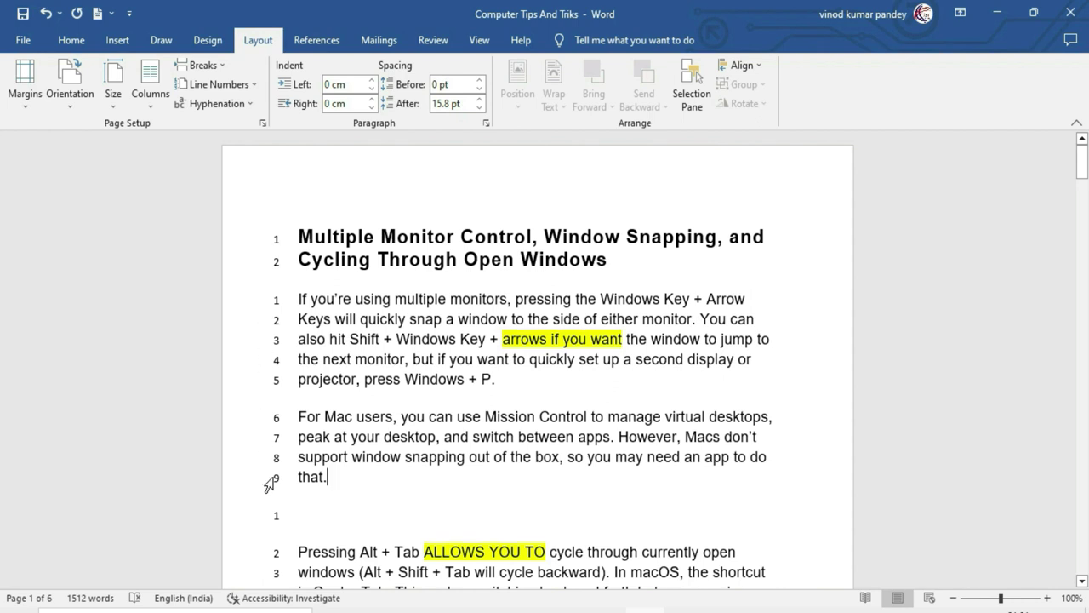
Suppress line numbers for the "Did you know you can undo" paragraph.
scroll(390, 454, down, 2)
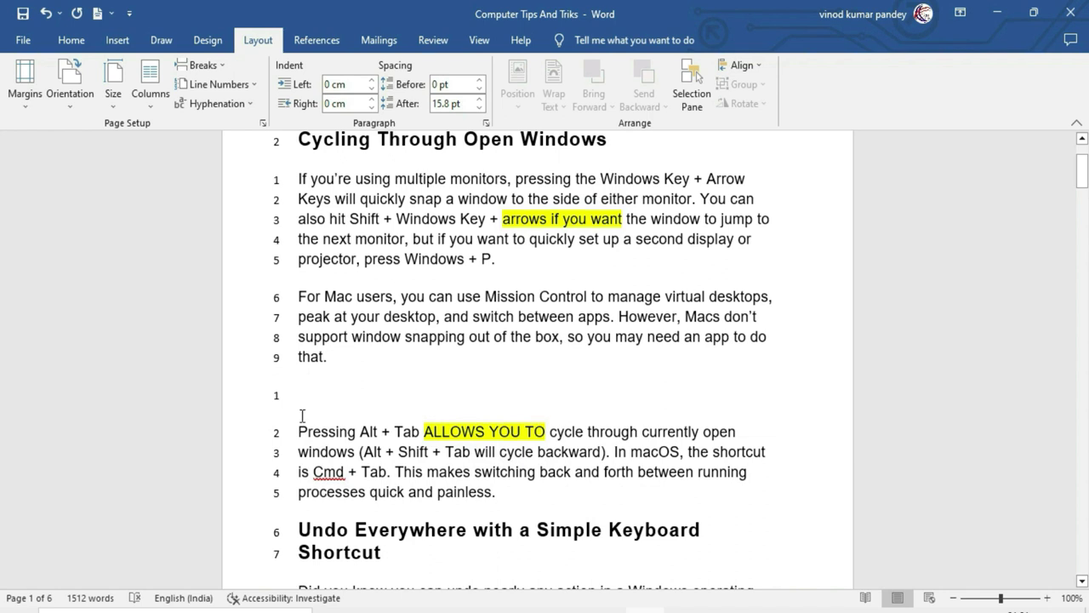
scroll(302, 421, down, 2)
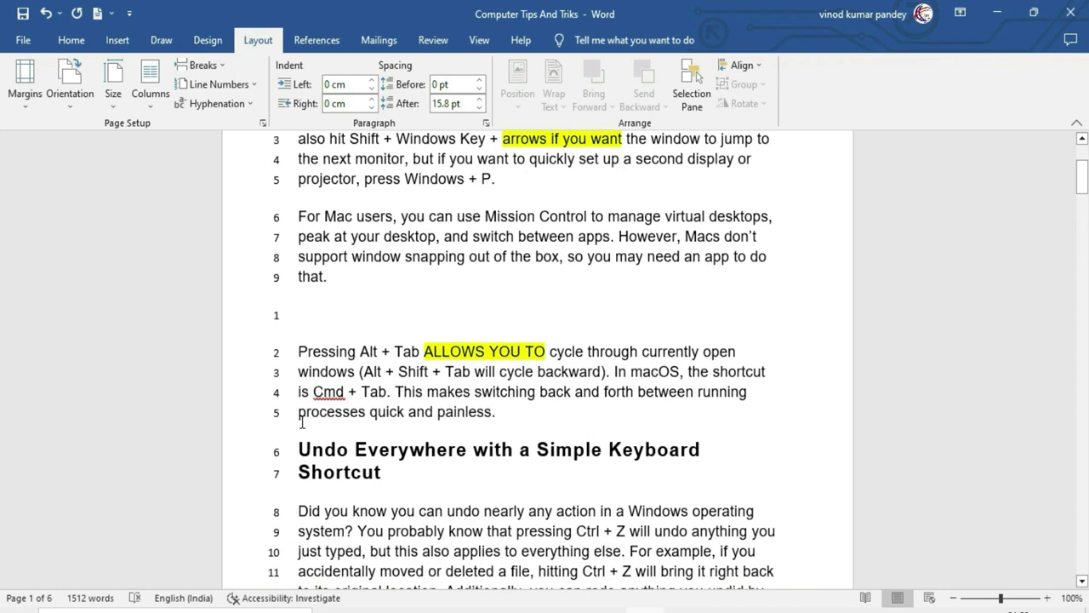
scroll(303, 422, up, 2)
scroll(311, 396, up, 1)
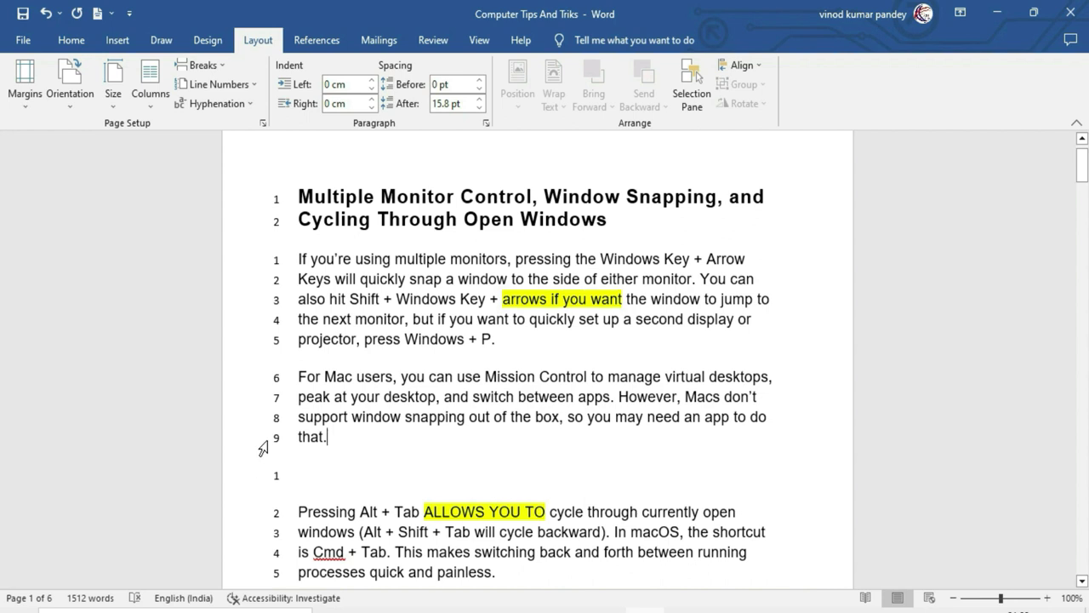
scroll(292, 477, down, 2)
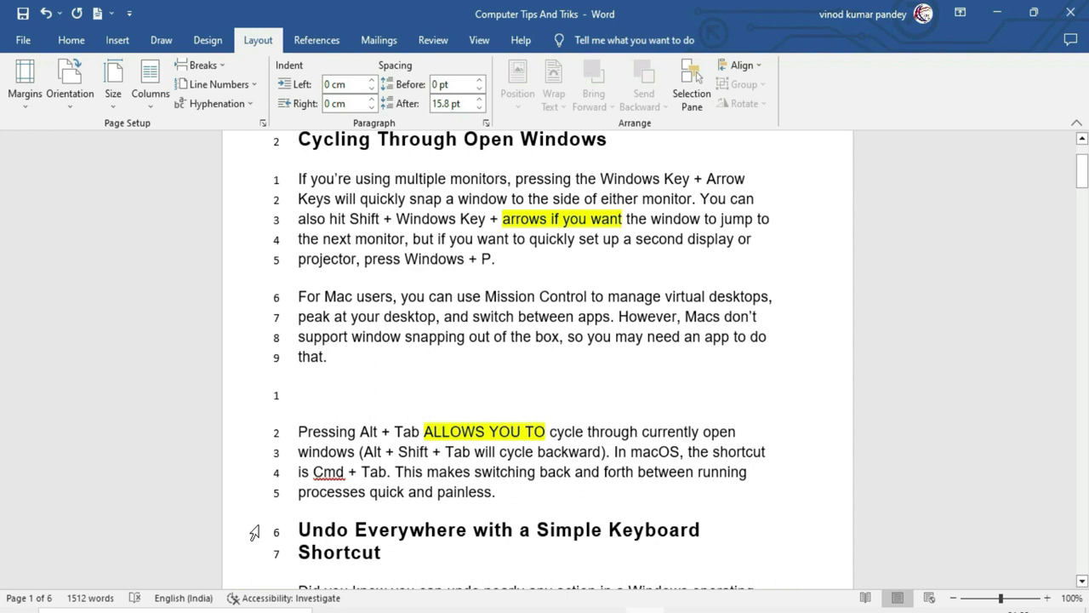
scroll(254, 533, up, 3)
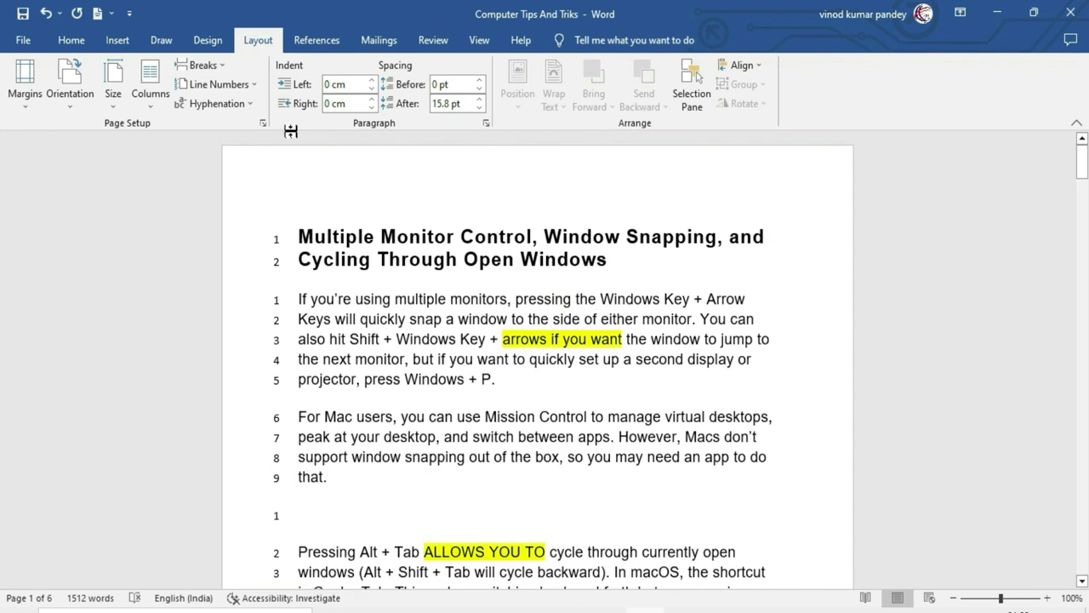
click(253, 86)
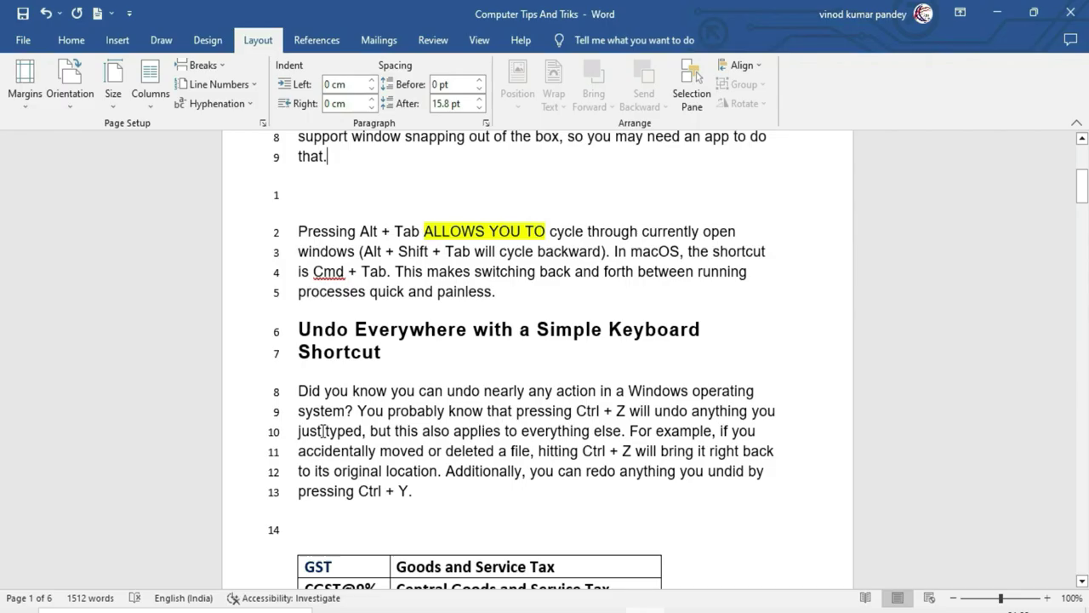
click(295, 392)
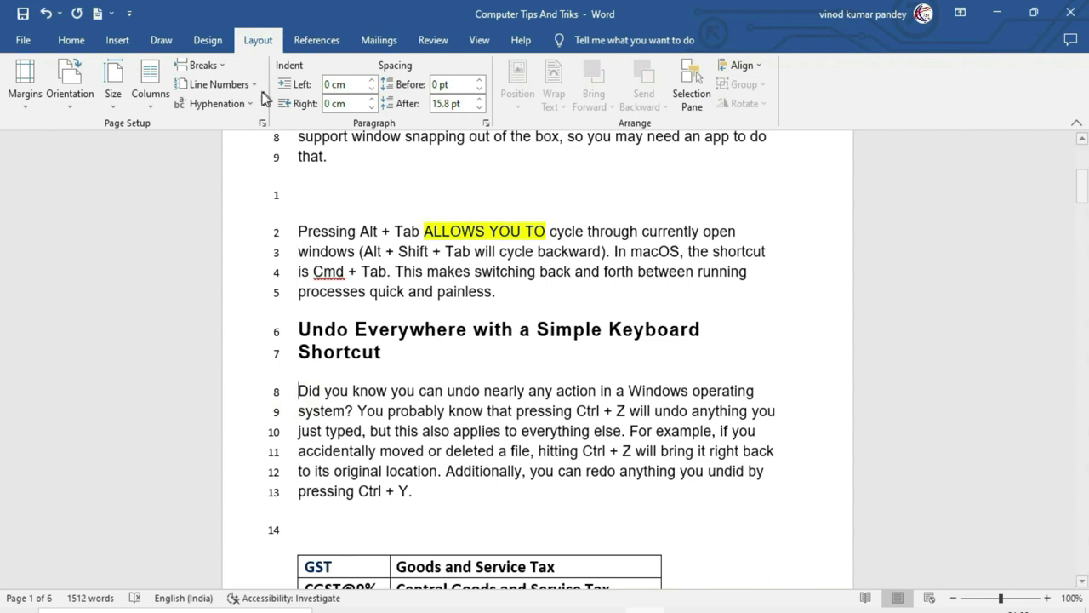
click(219, 85)
click(222, 185)
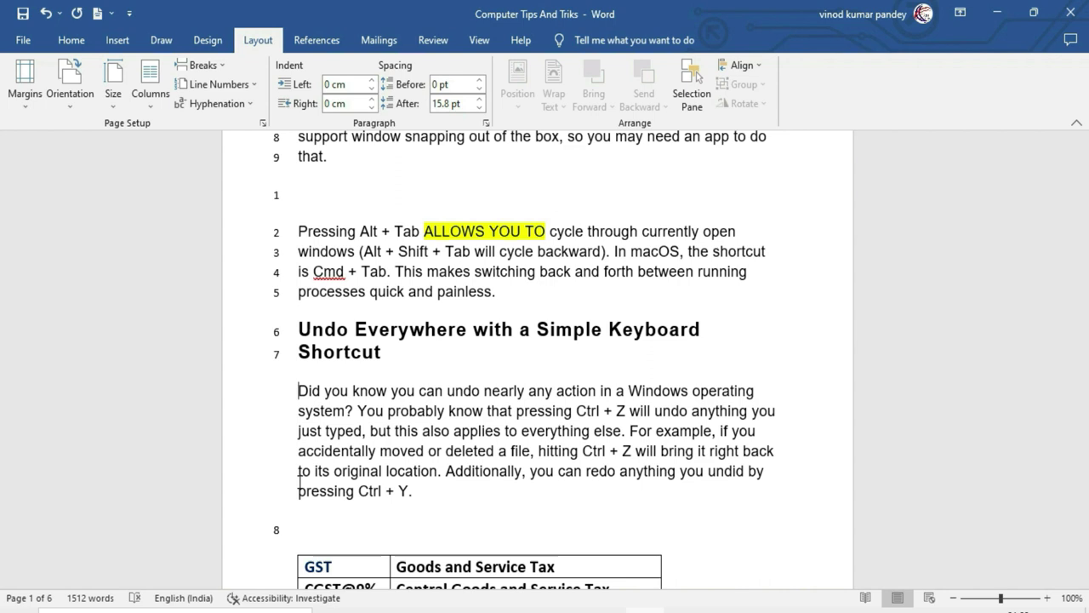
Scroll down and place the cursor in the "In Windows 7" paragraph.
scroll(300, 481, down, 1)
scroll(300, 481, down, 3)
scroll(300, 481, down, 5)
scroll(307, 475, down, 2)
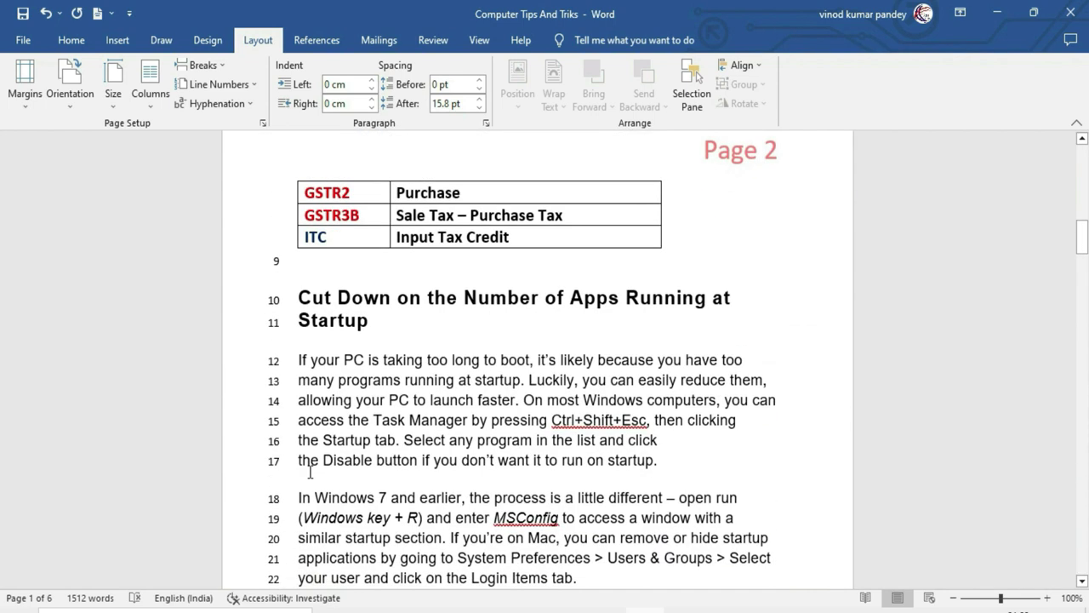
scroll(311, 473, down, 2)
click(300, 337)
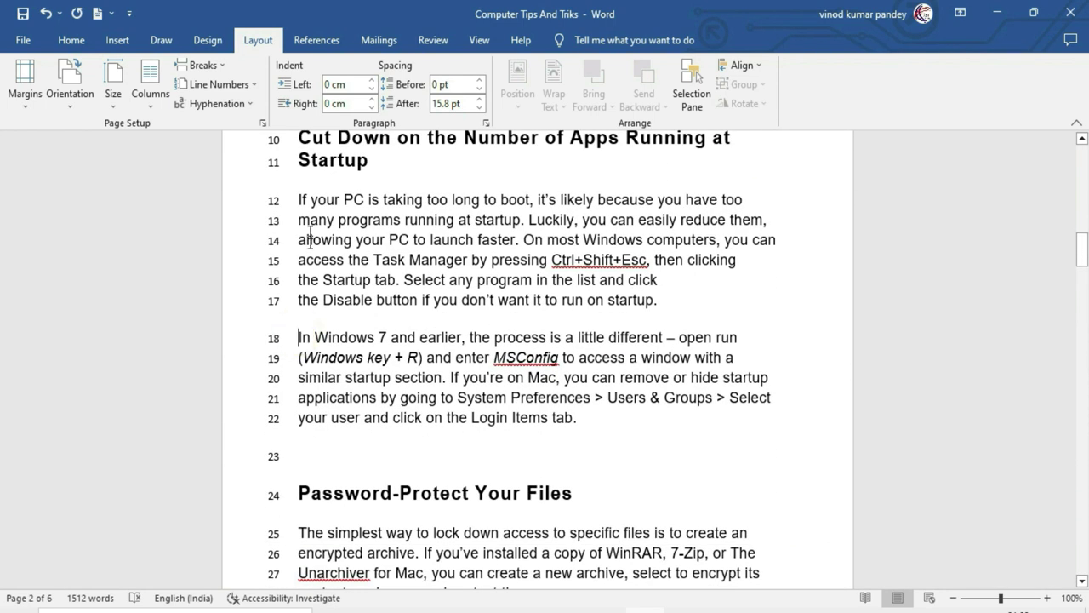
Suppress line numbers for the "In Windows 7 and earlier" paragraph, so numbering resumes at 18.
click(223, 84)
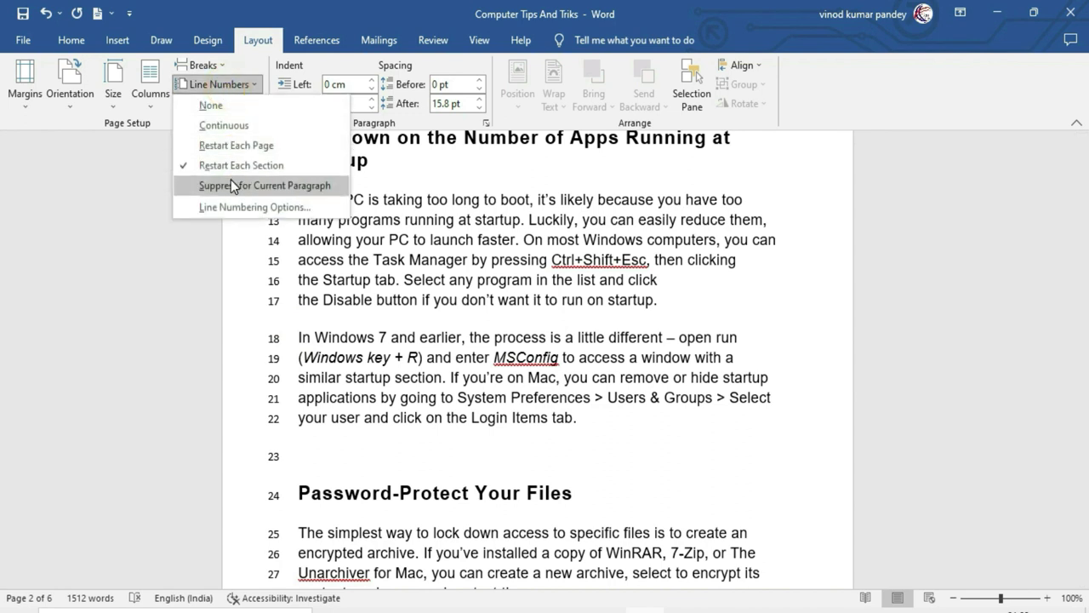
click(297, 186)
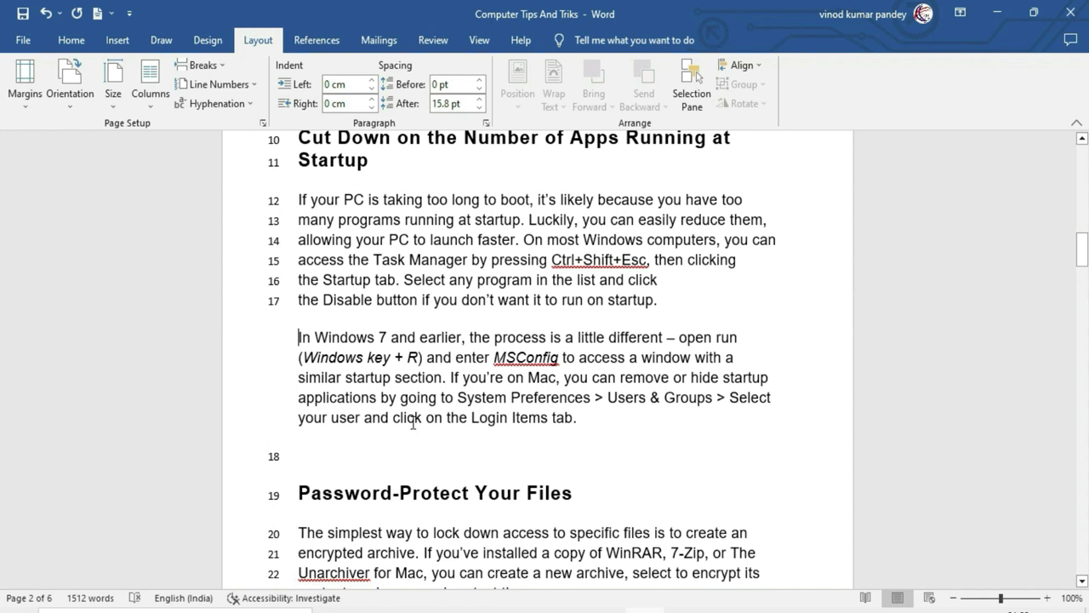
click(255, 84)
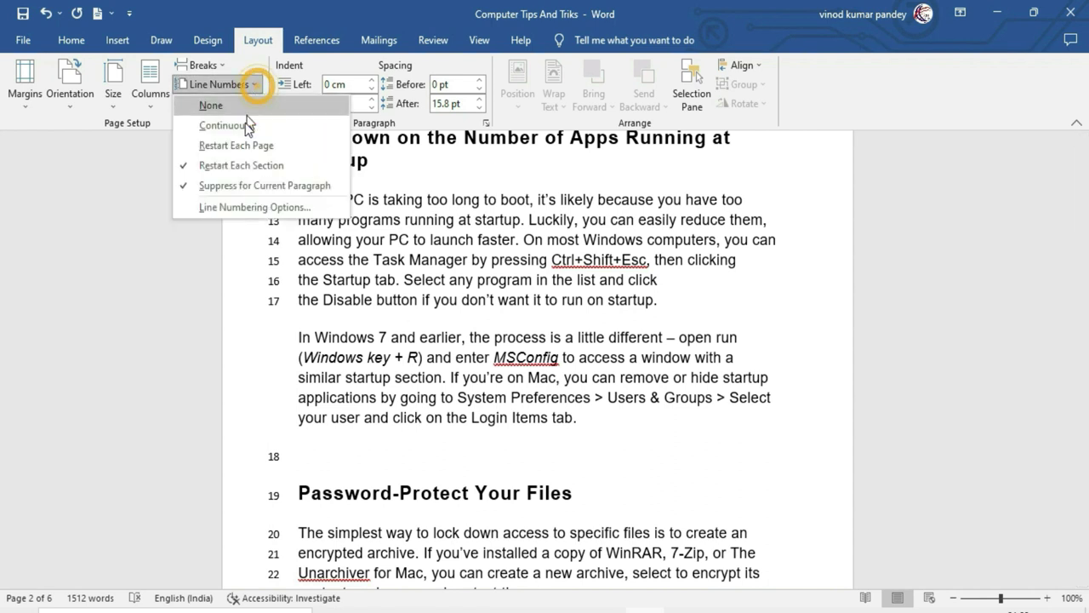
Open Page Setup's Line Numbers dialog, showing start at 1, count by 1, restart each section.
click(278, 211)
mouse_move(546, 160)
mouse_down()
mouse_move(653, 107)
mouse_move(552, 121)
mouse_up()
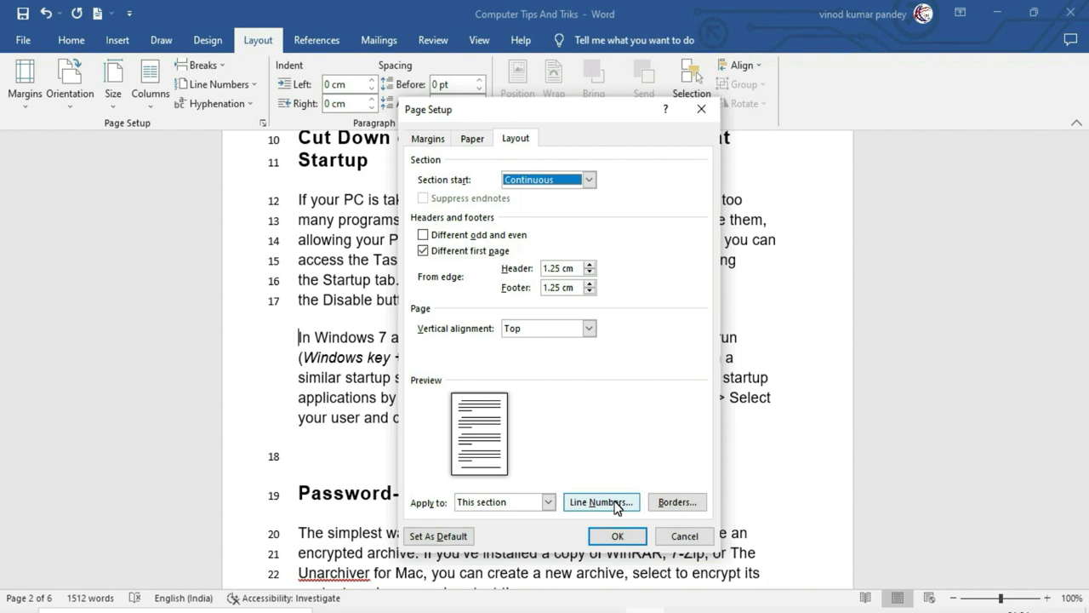
click(617, 505)
drag(252, 224, 809, 263)
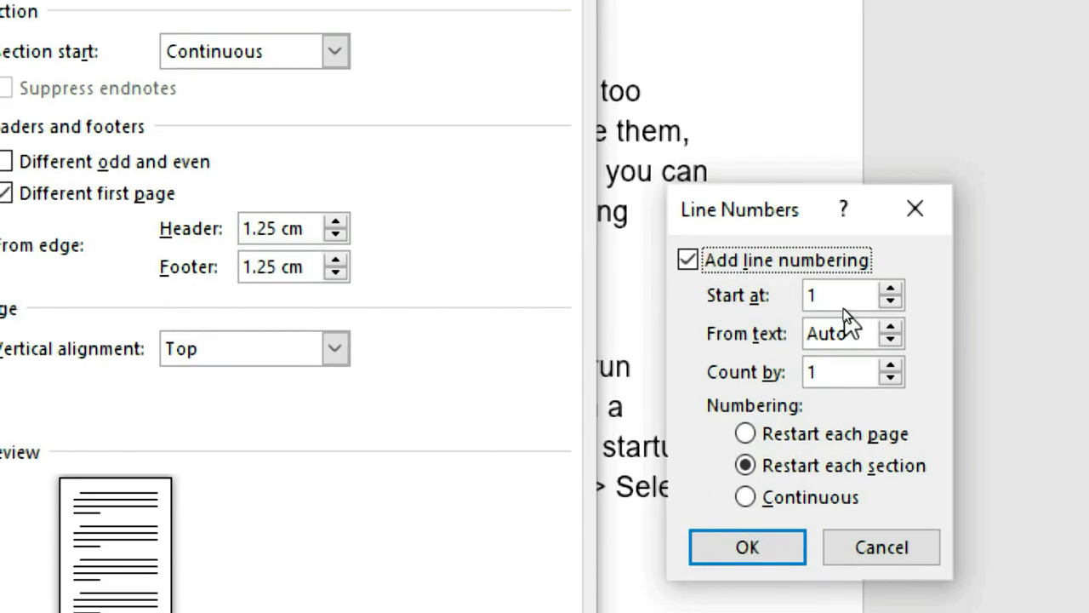
drag(808, 255, 649, 250)
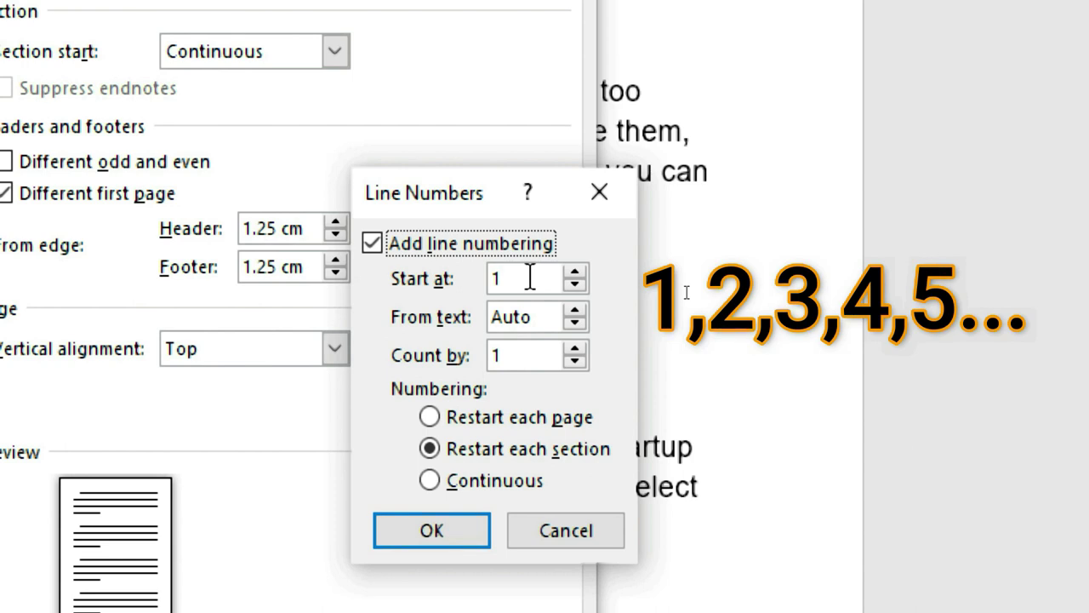
In the Line Numbers dialog, enter Start at 4, From text 0.2 cm and Count by 2.
double_click(515, 279)
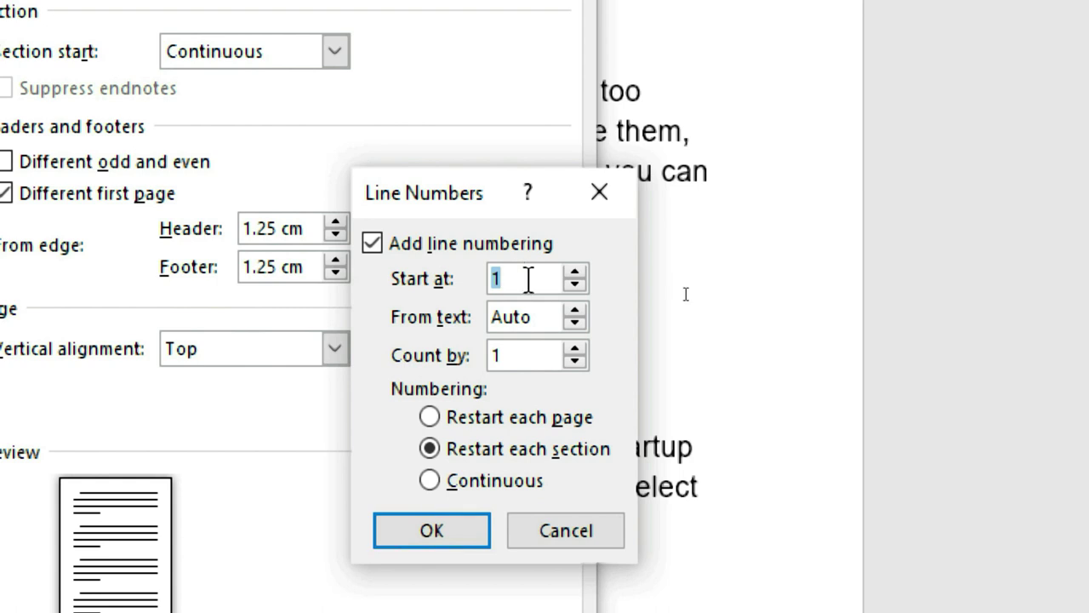
text(4)
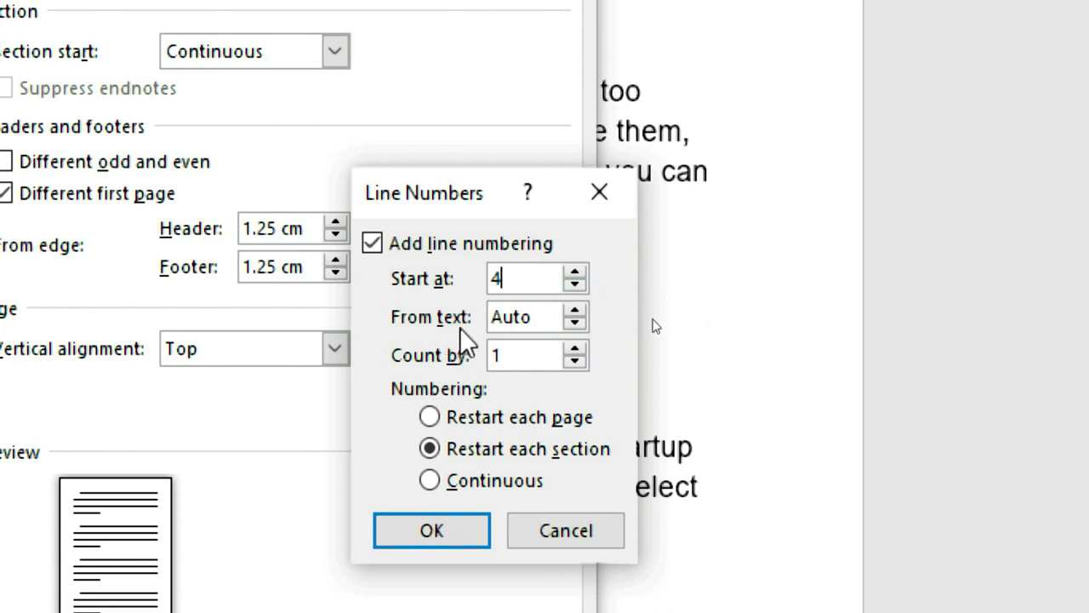
click(576, 310)
click(577, 311)
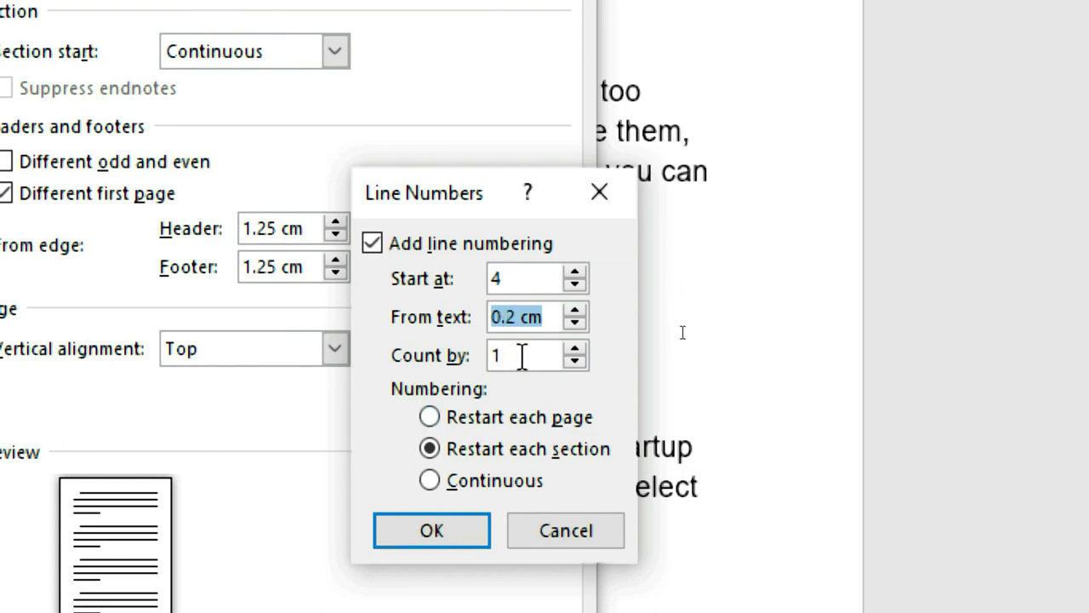
key(Tab)
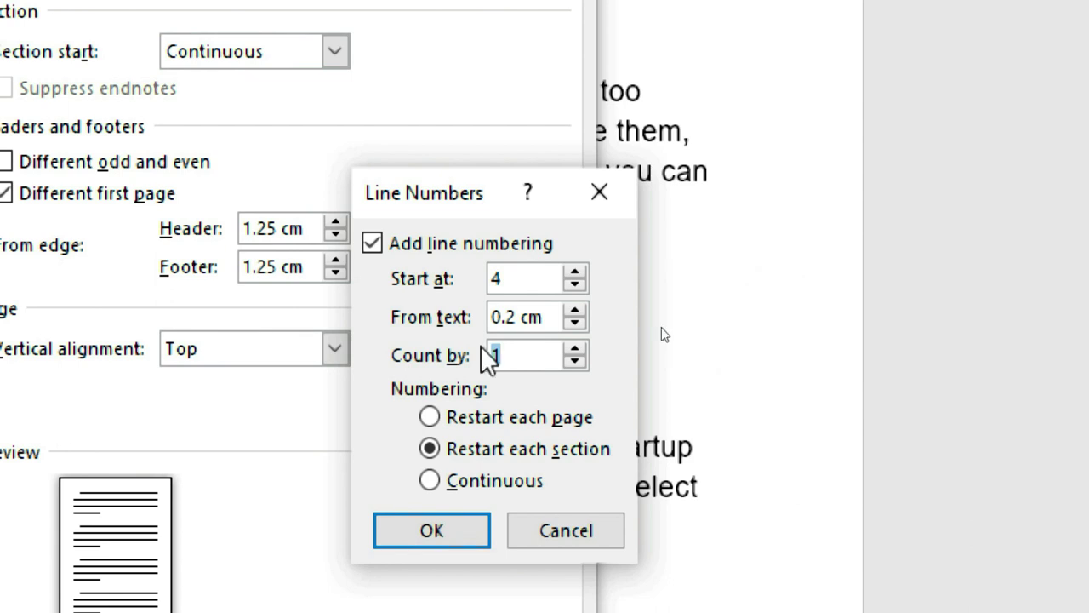
text(2)
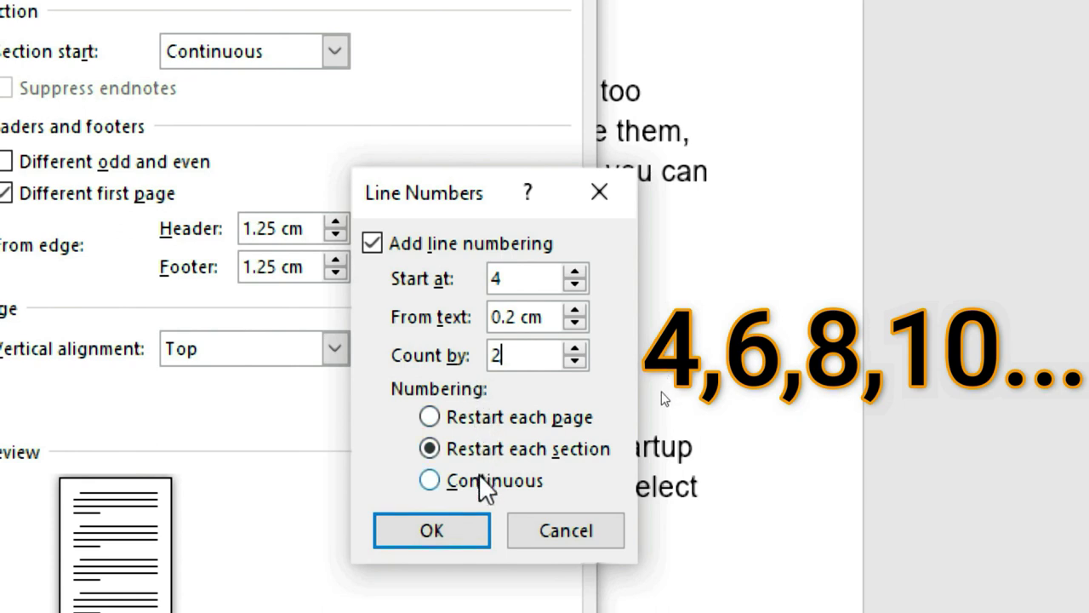
Number every 2nd line continuously through the document, after trying the per-page and per-section restart options.
text(2)
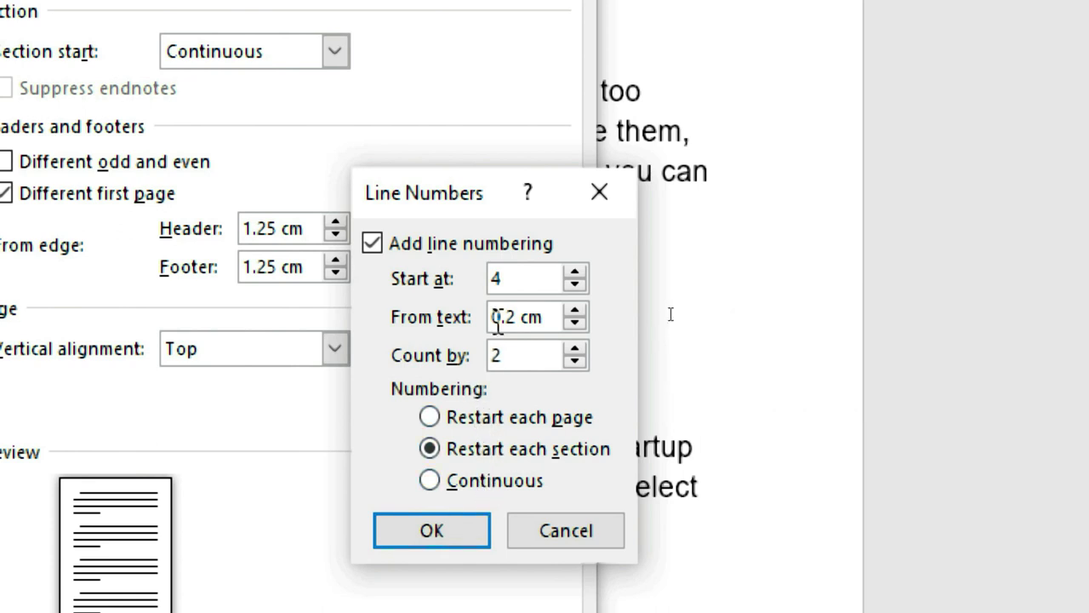
click(432, 417)
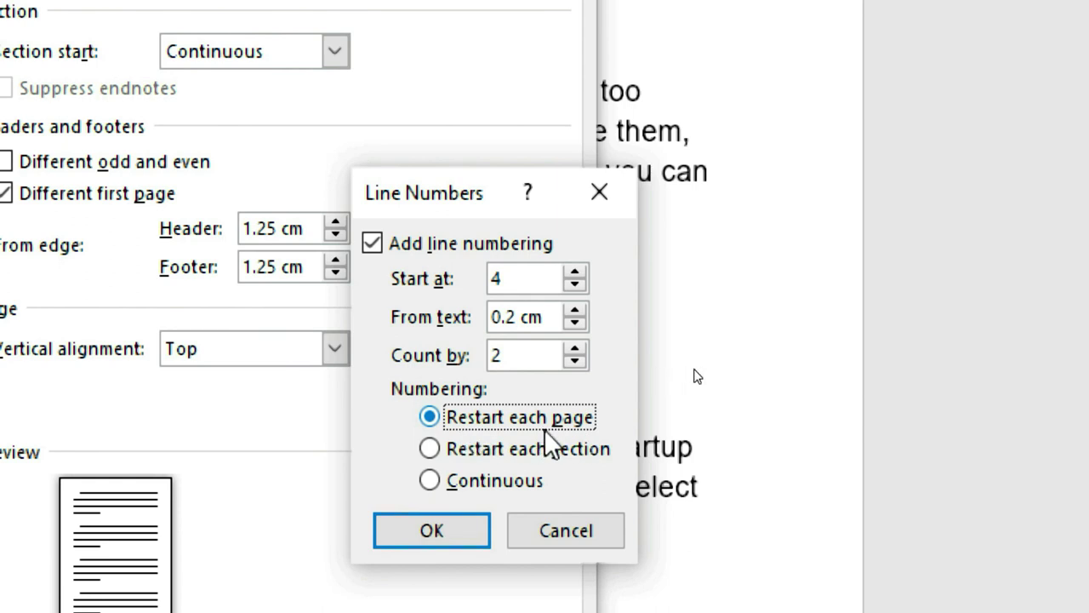
click(460, 454)
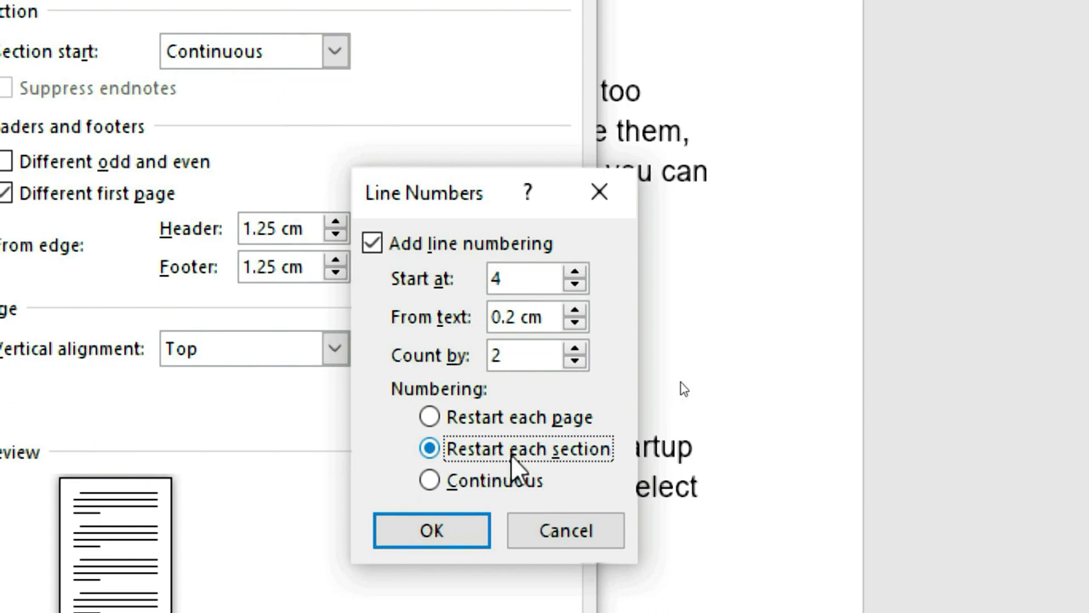
click(494, 480)
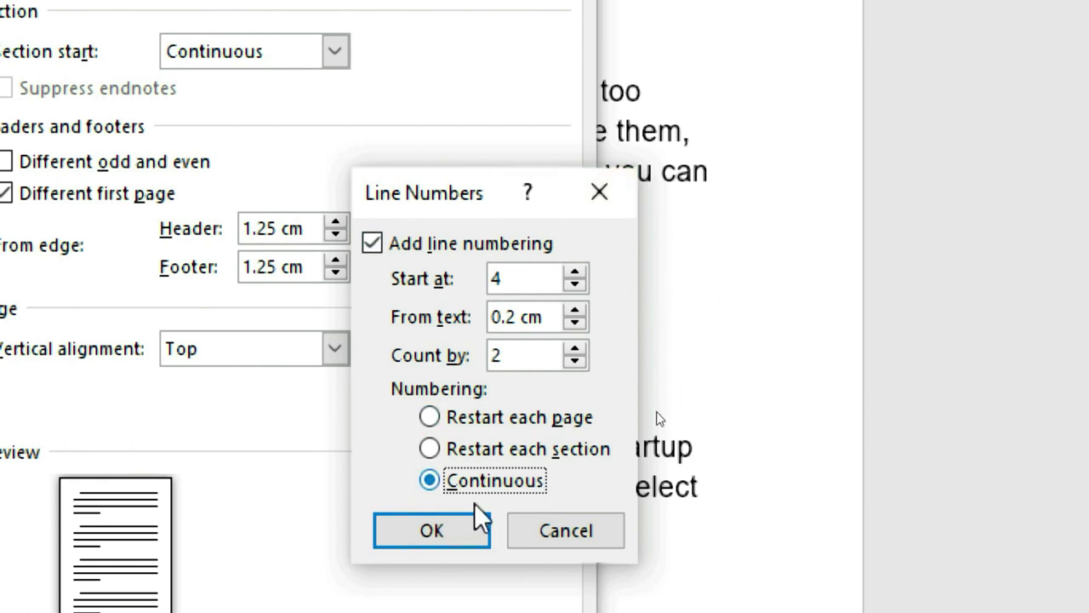
click(452, 527)
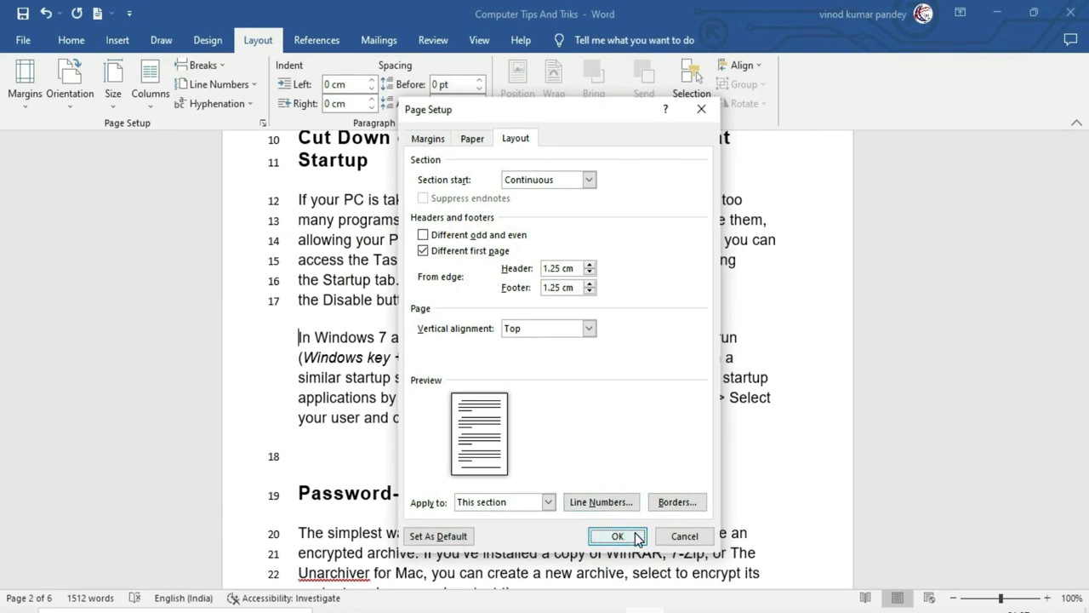
Apply the Page Setup line numbering and return to the top of the document.
click(620, 538)
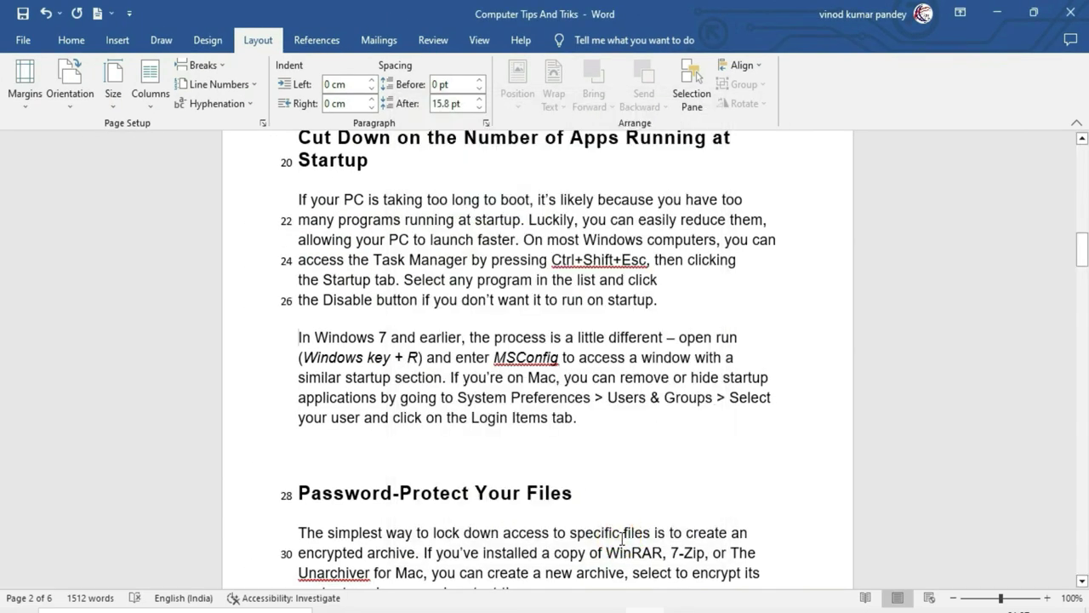
key(ctrl+Home)
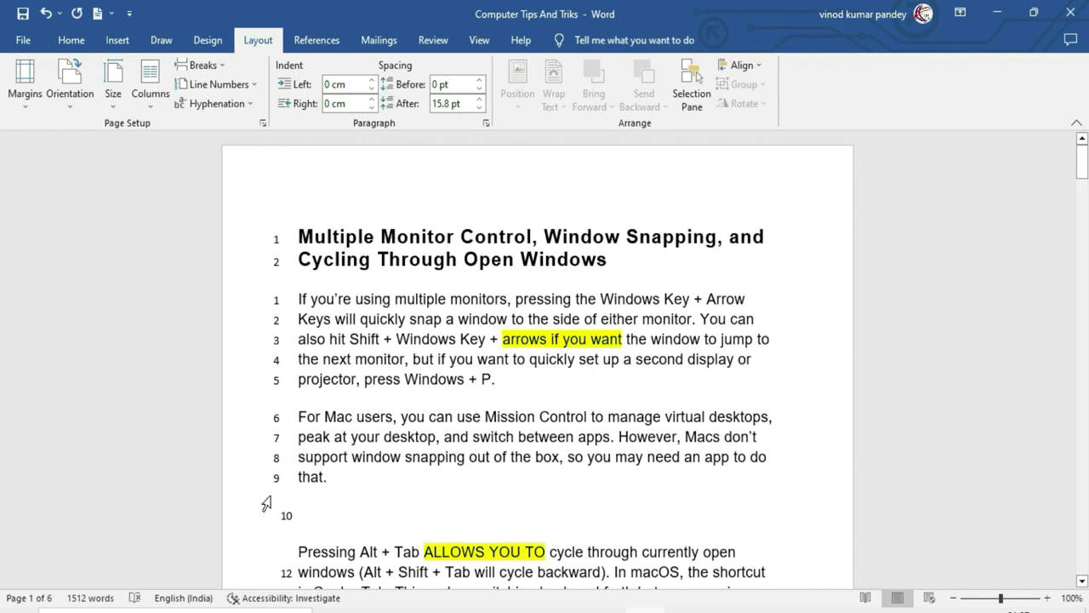
scroll(272, 493, down, 1)
scroll(281, 485, down, 3)
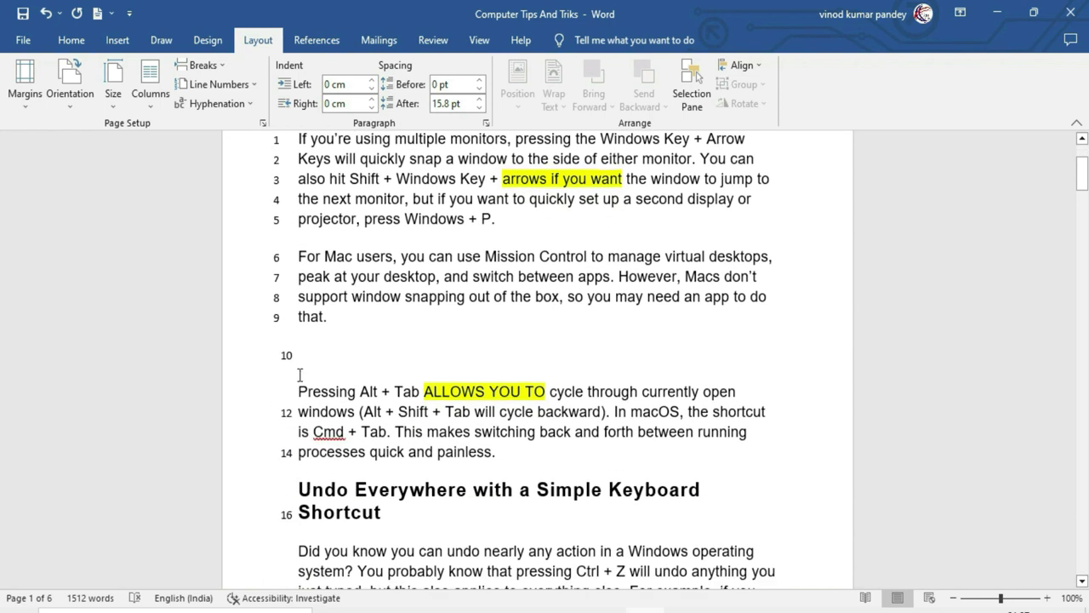
scroll(279, 368, down, 2)
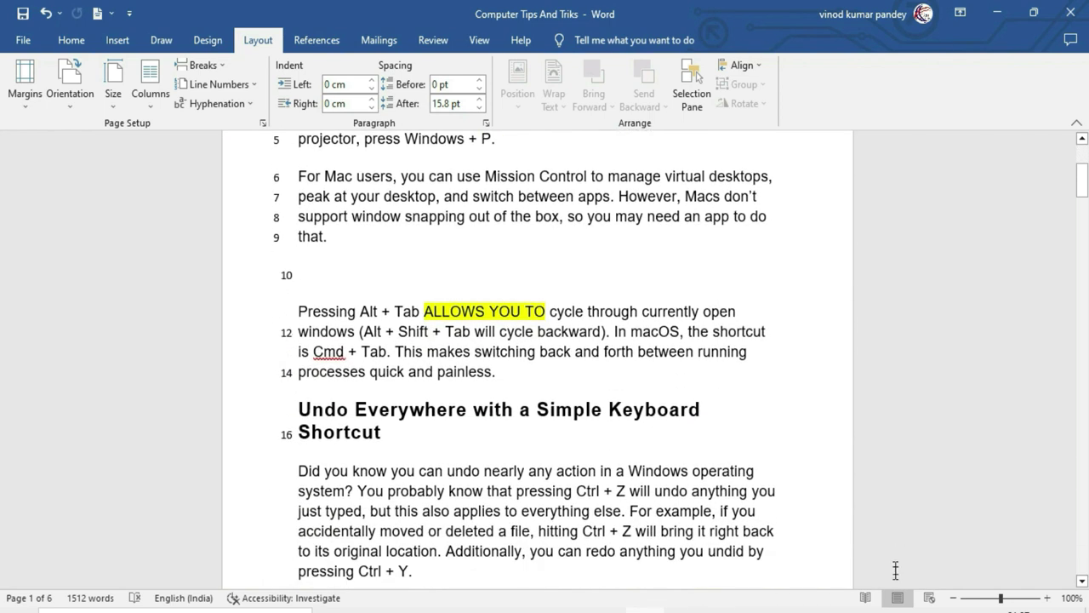
Zoom to 140% and review the numbered lines 12, 14 and the Shortcut heading onto page 2.
click(1048, 598)
click(1047, 597)
click(1048, 597)
click(1048, 597)
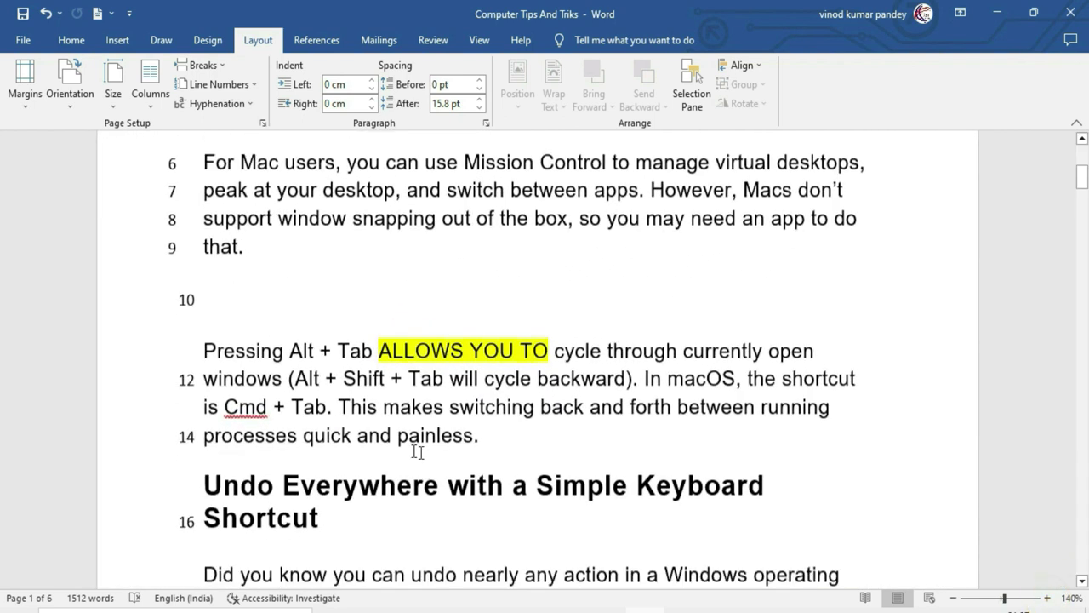
scroll(206, 224, down, 1)
click(180, 345)
scroll(181, 344, down, 1)
click(176, 352)
scroll(175, 356, down, 2)
click(175, 318)
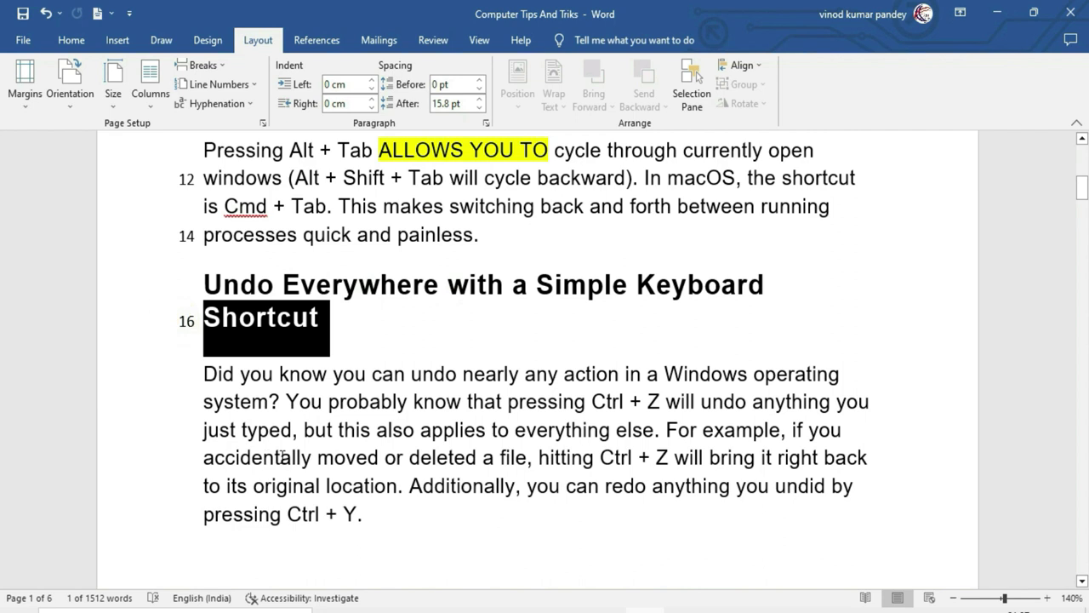
scroll(204, 389, down, 1)
scroll(204, 390, down, 2)
scroll(202, 393, down, 2)
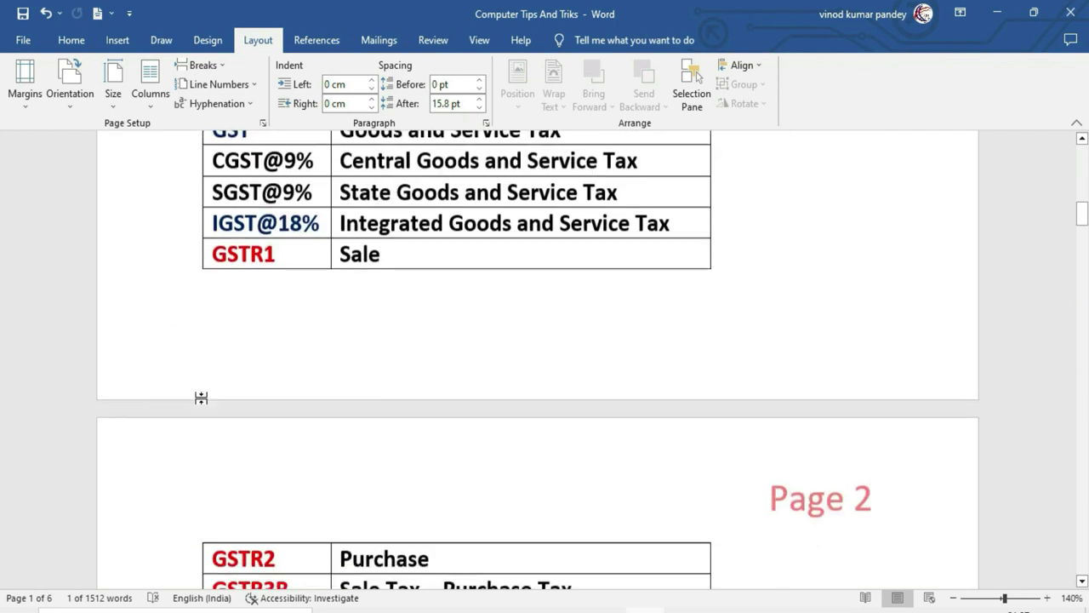
scroll(202, 399, down, 3)
scroll(201, 399, down, 2)
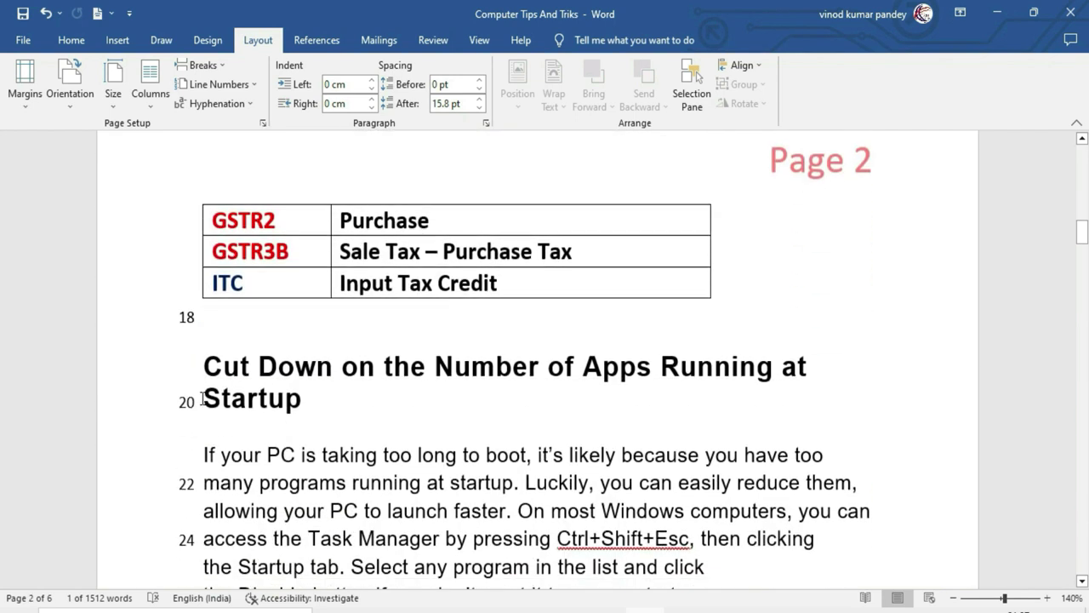
scroll(203, 399, down, 1)
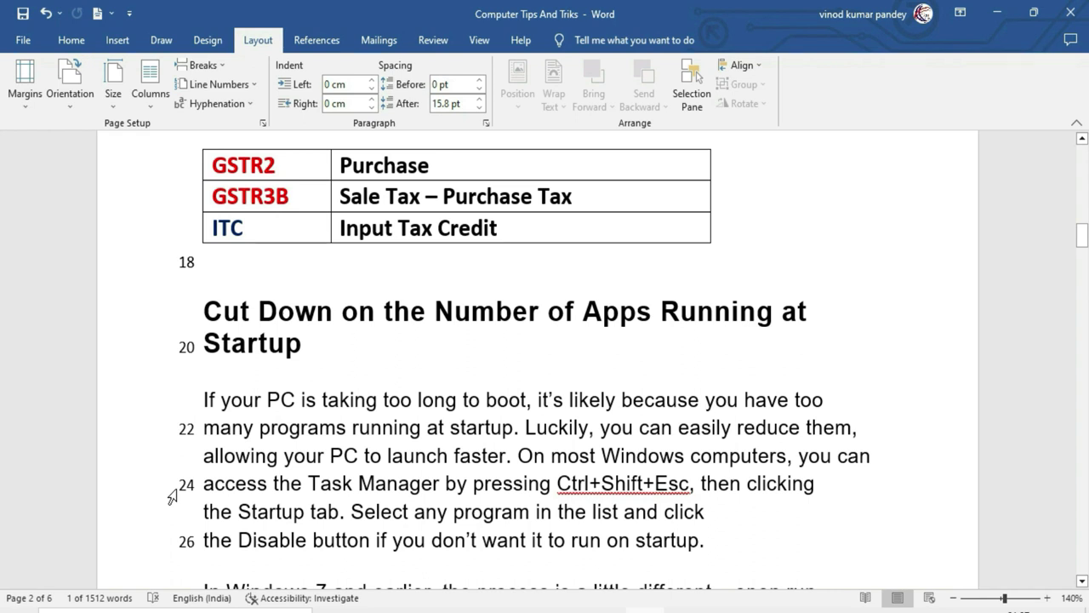
Set the document's hyphenation to Automatic from the Layout tab's Hyphenation menu.
click(259, 89)
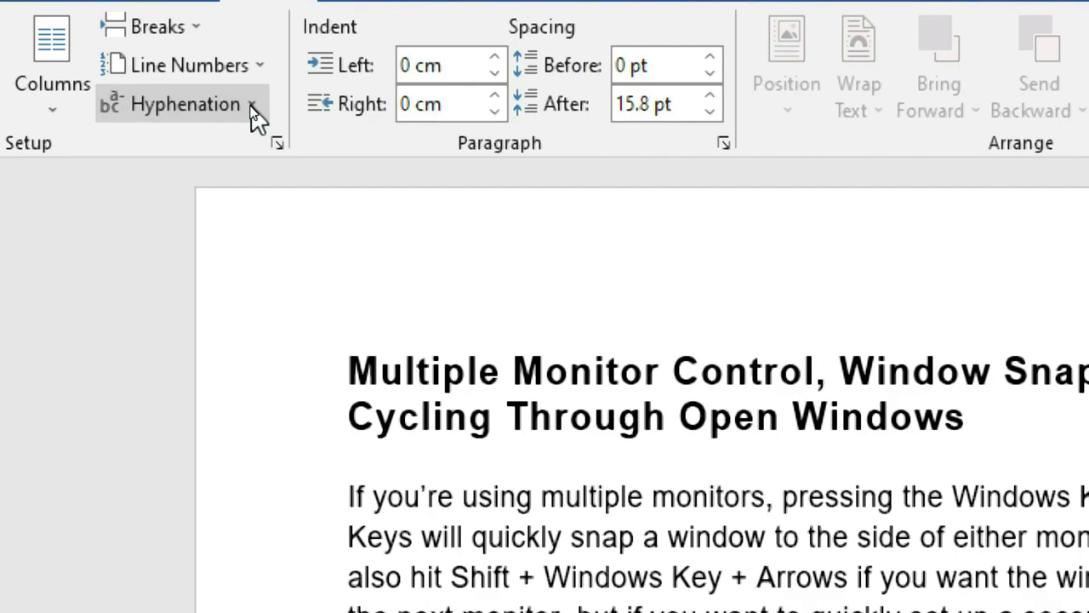
click(252, 106)
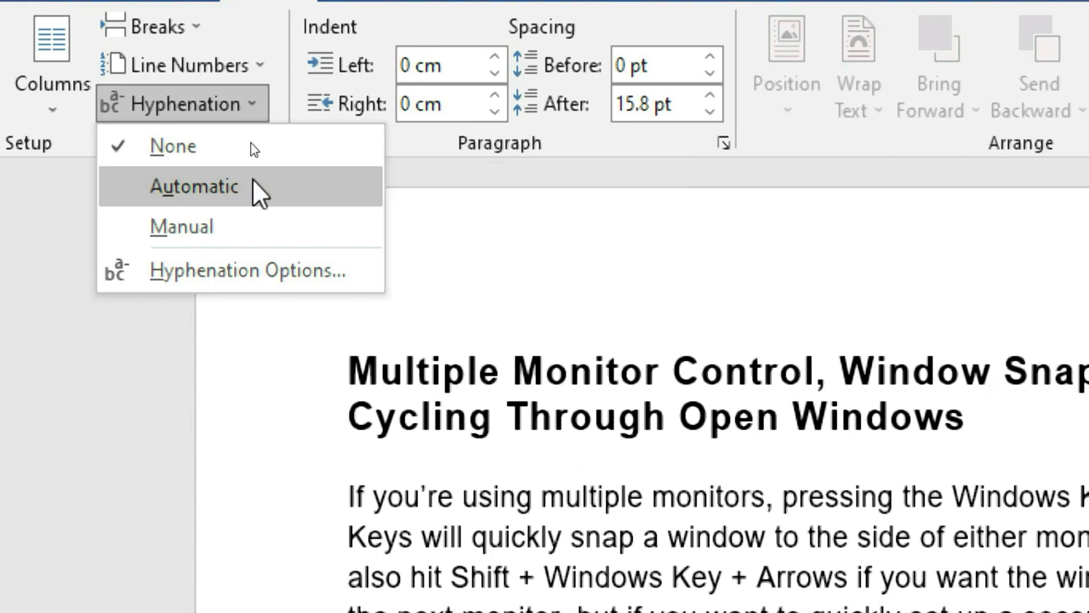
click(254, 185)
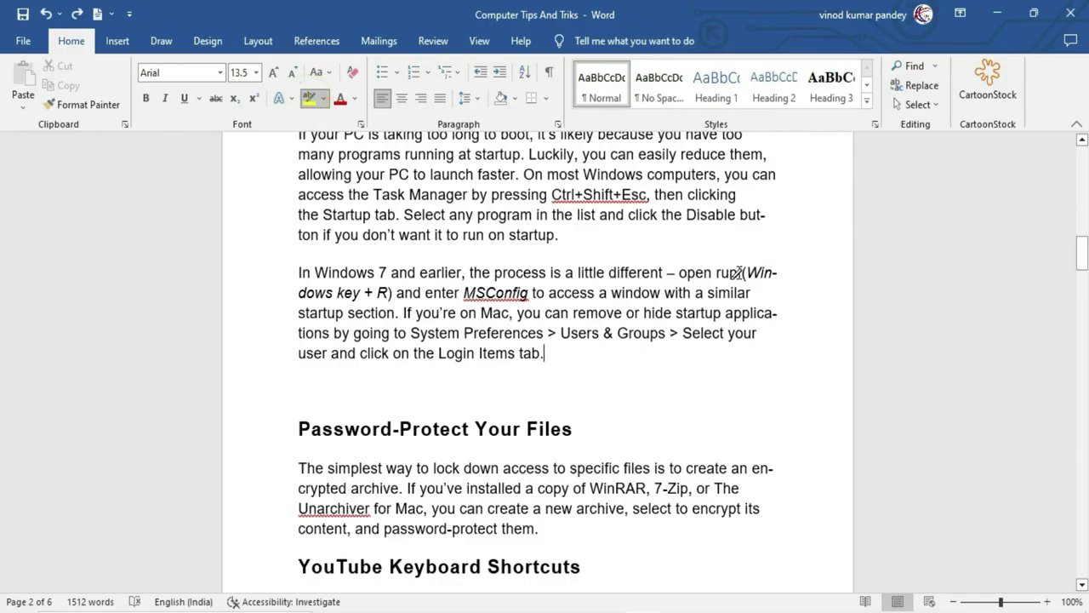
Highlight the hyphen-split words Windows and encrypted in yellow.
drag(738, 273, 779, 276)
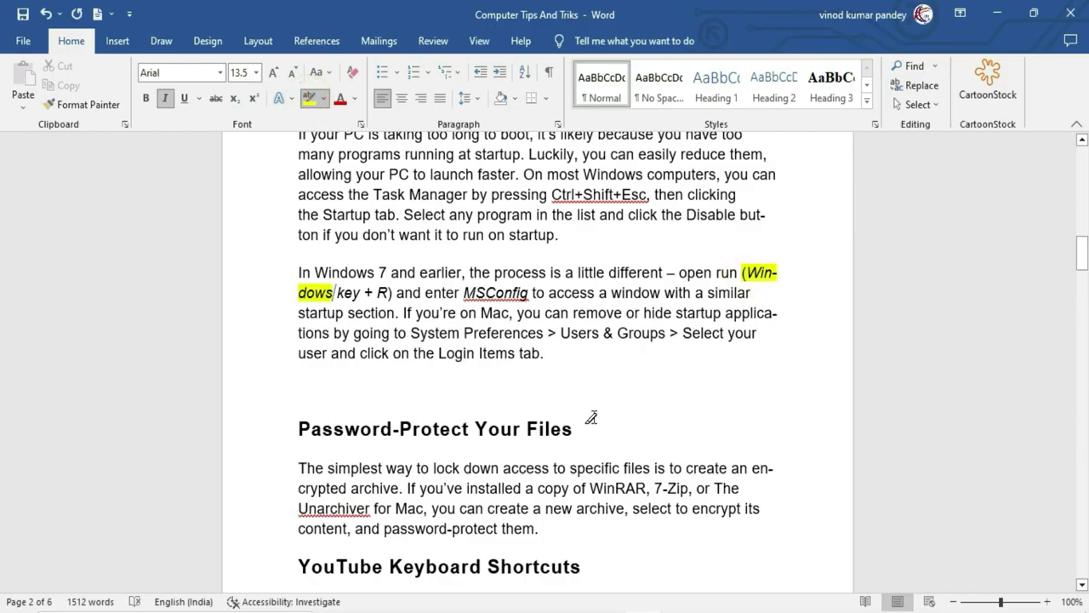
mouse_move(751, 468)
mouse_down()
mouse_move(787, 474)
mouse_move(776, 469)
mouse_up()
drag(300, 487, 347, 489)
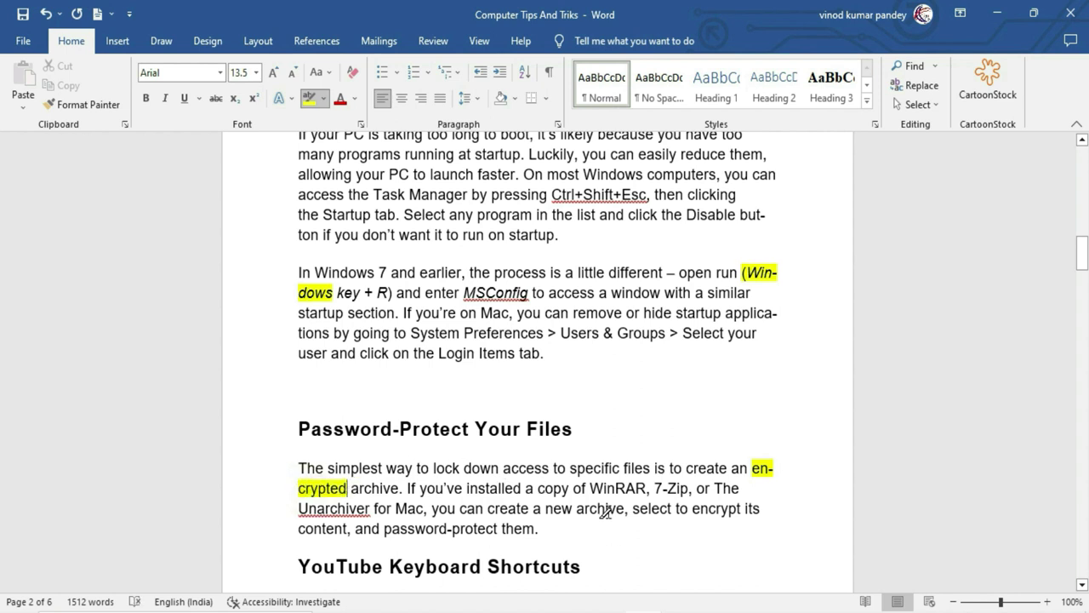
Further down, highlight the split phrase connection icon in yellow.
scroll(612, 481, down, 3)
scroll(627, 499, down, 2)
scroll(624, 495, down, 4)
scroll(624, 496, down, 4)
scroll(624, 496, down, 2)
scroll(624, 496, down, 2)
scroll(625, 495, down, 3)
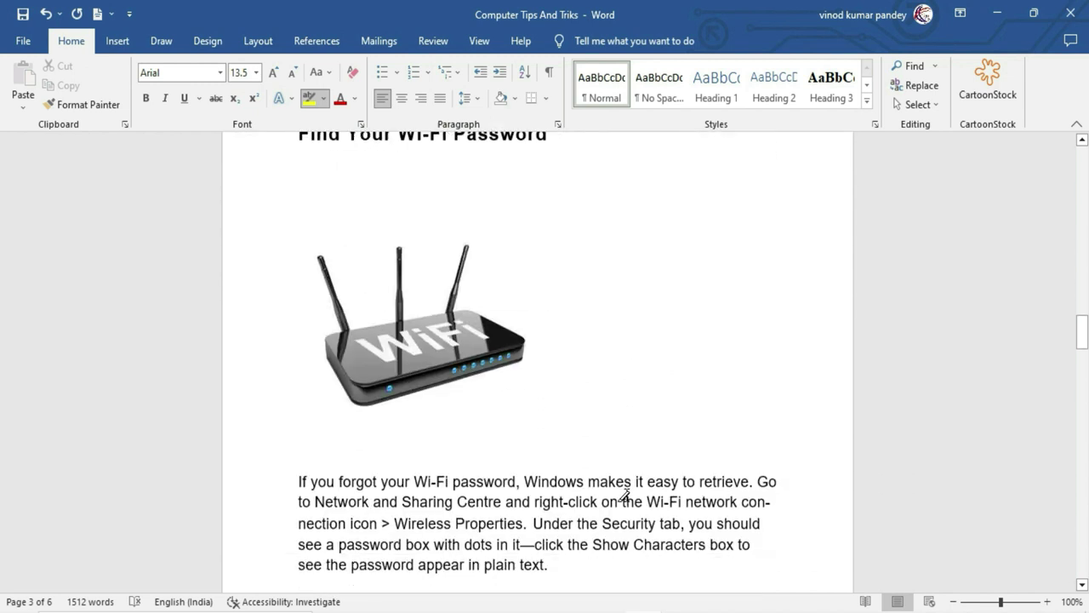
scroll(625, 496, down, 3)
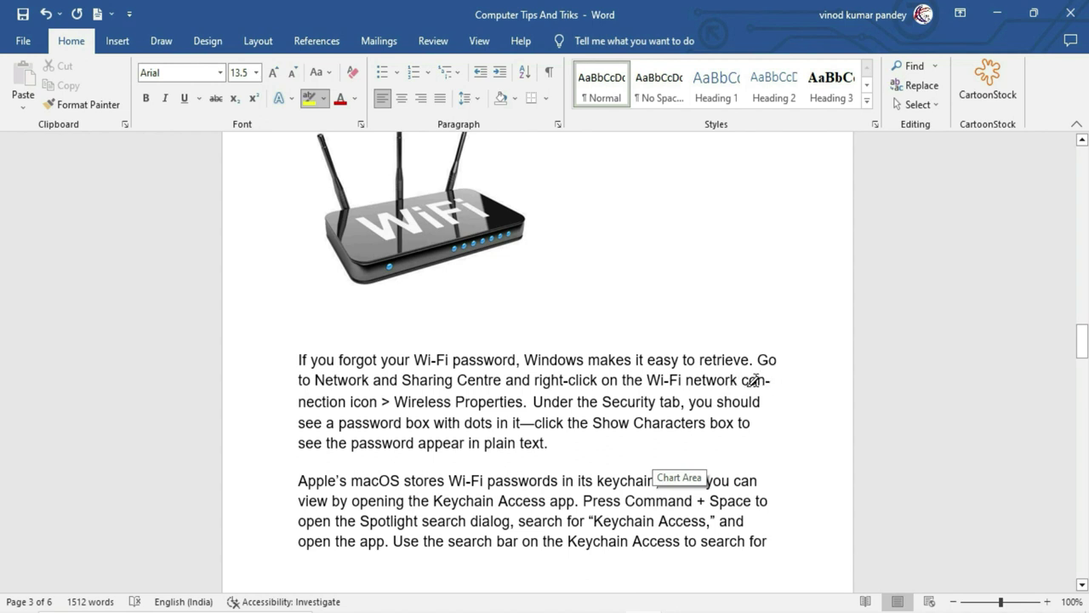
drag(766, 380, 305, 400)
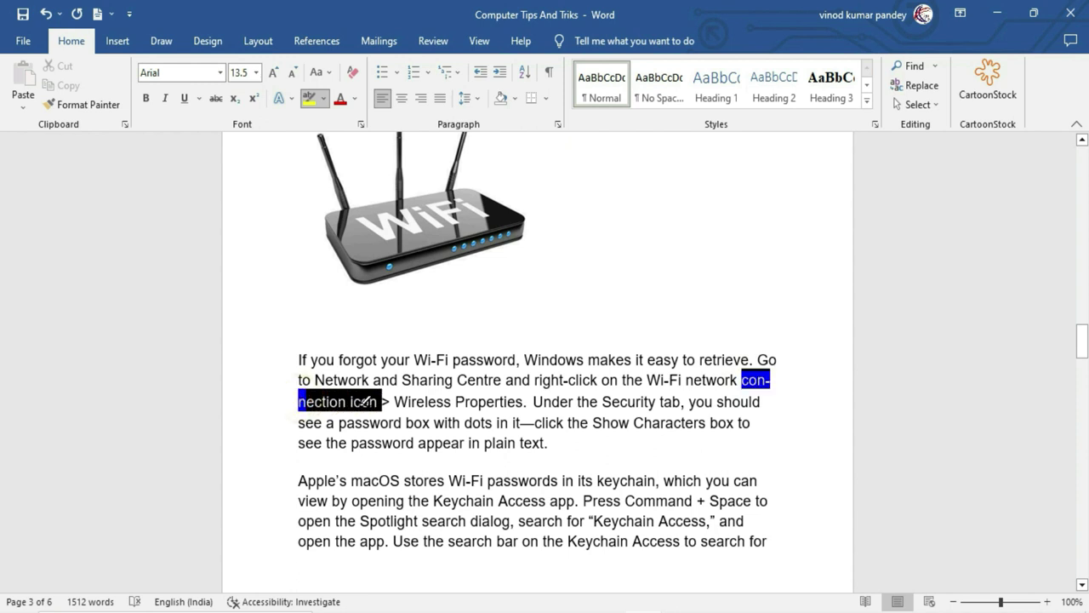
drag(300, 400, 377, 400)
scroll(629, 466, up, 1)
scroll(630, 473, up, 5)
scroll(633, 479, up, 5)
scroll(634, 483, up, 5)
scroll(633, 481, up, 5)
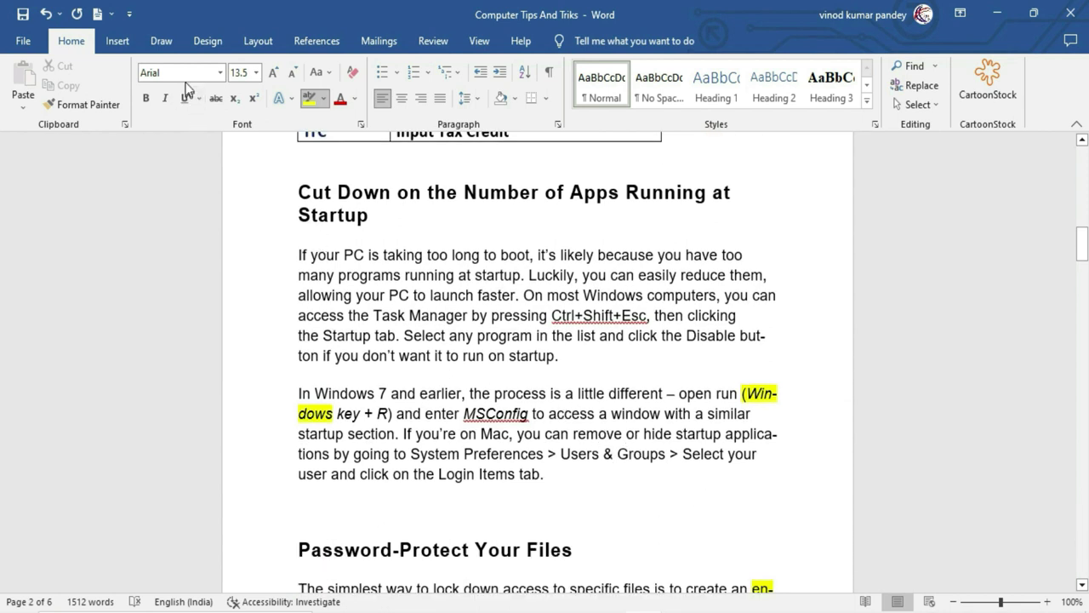
Set the document's hyphenation to None on the Layout tab.
click(263, 39)
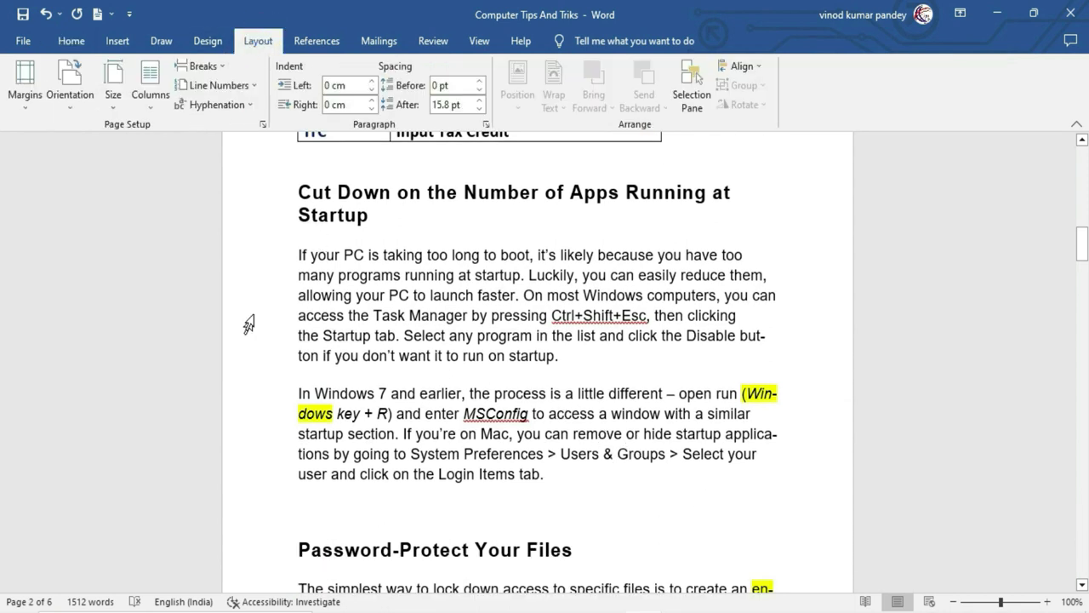
click(252, 105)
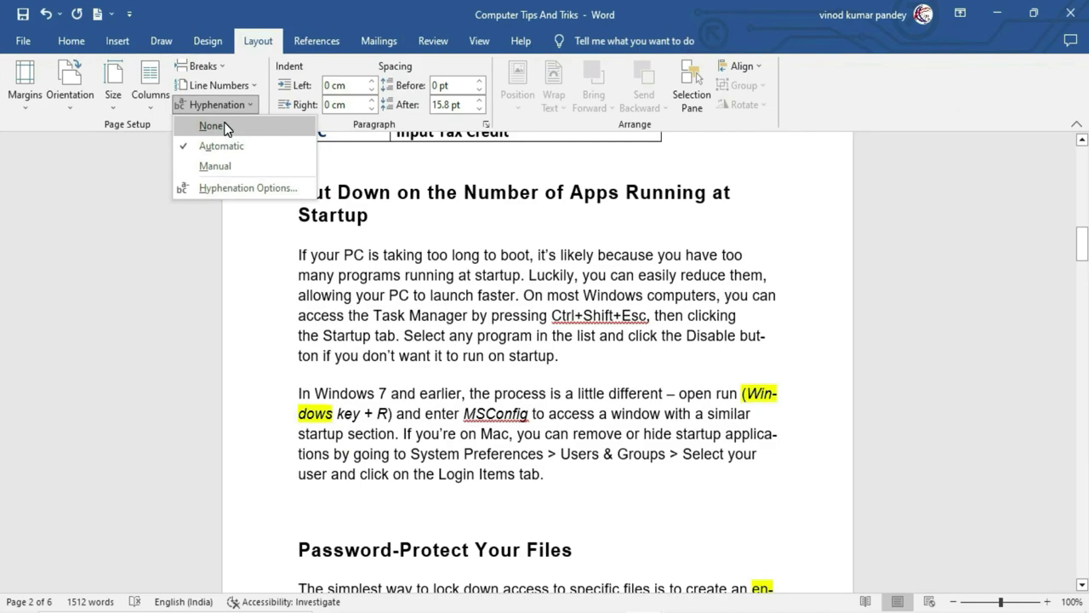
click(226, 126)
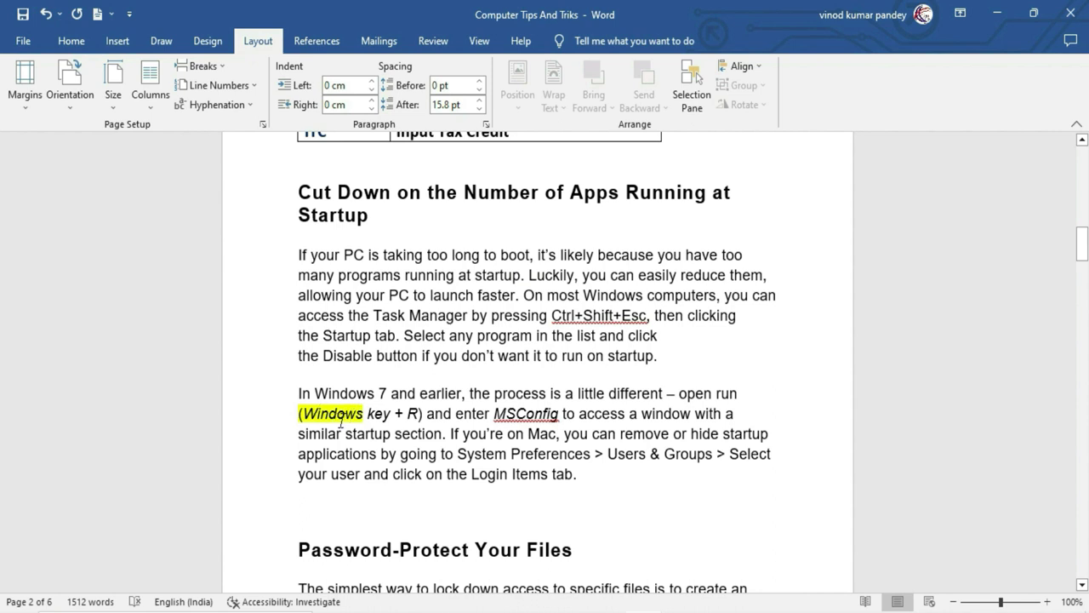
Scroll through the text to confirm Windows and encrypted are no longer split.
scroll(624, 457, down, 1)
scroll(626, 458, down, 1)
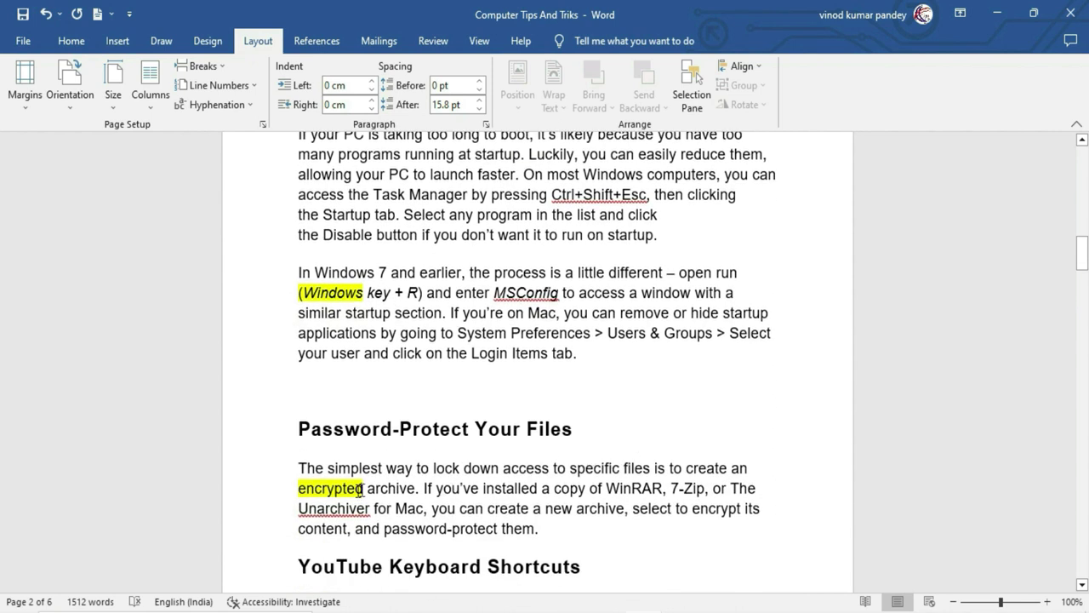
scroll(366, 499, down, 1)
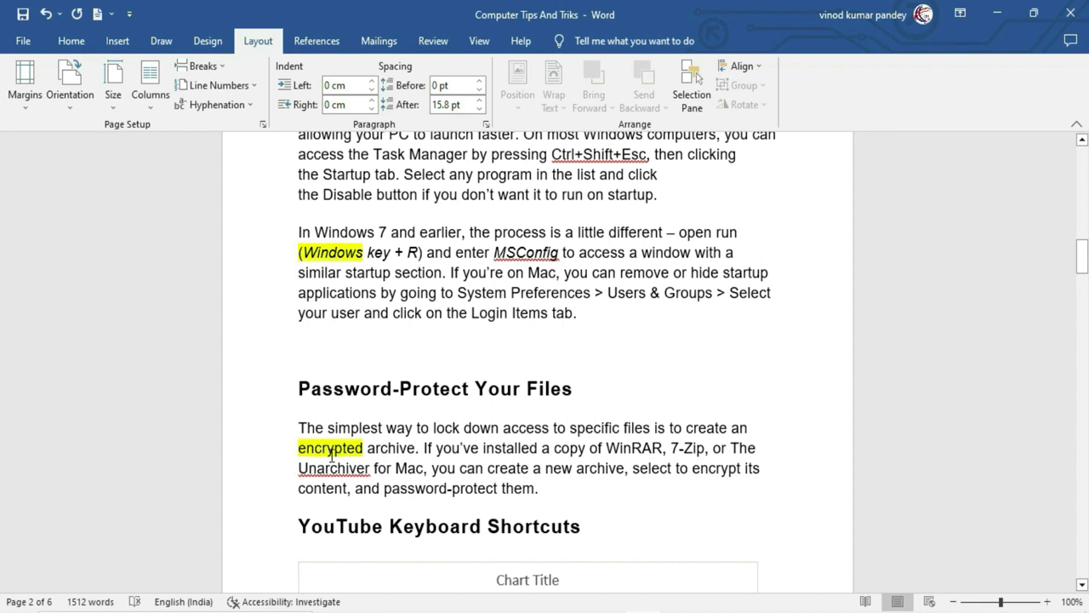
scroll(629, 480, down, 5)
scroll(629, 479, down, 5)
scroll(629, 479, down, 7)
scroll(629, 479, down, 5)
scroll(630, 479, down, 5)
scroll(630, 479, down, 2)
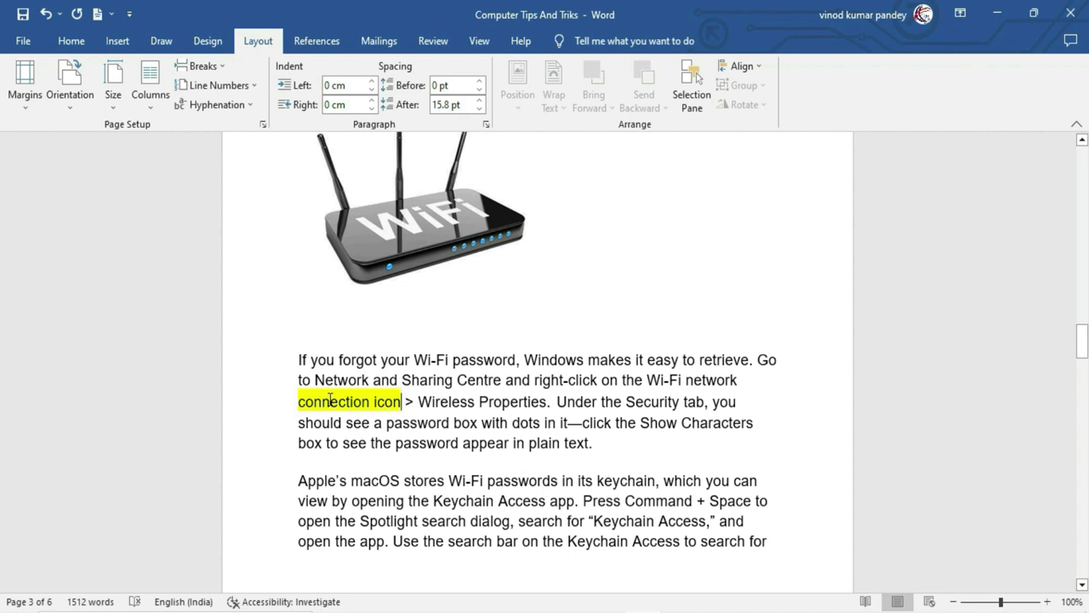
scroll(391, 418, up, 8)
scroll(392, 418, up, 4)
scroll(391, 417, up, 3)
scroll(392, 418, up, 4)
scroll(392, 418, up, 2)
scroll(392, 418, up, 1)
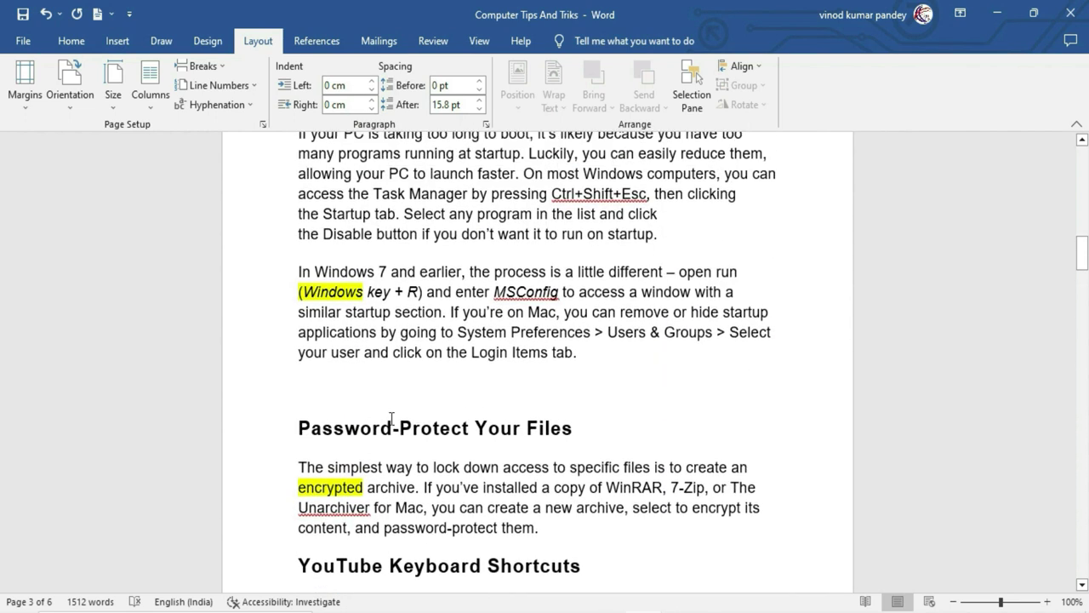
click(246, 107)
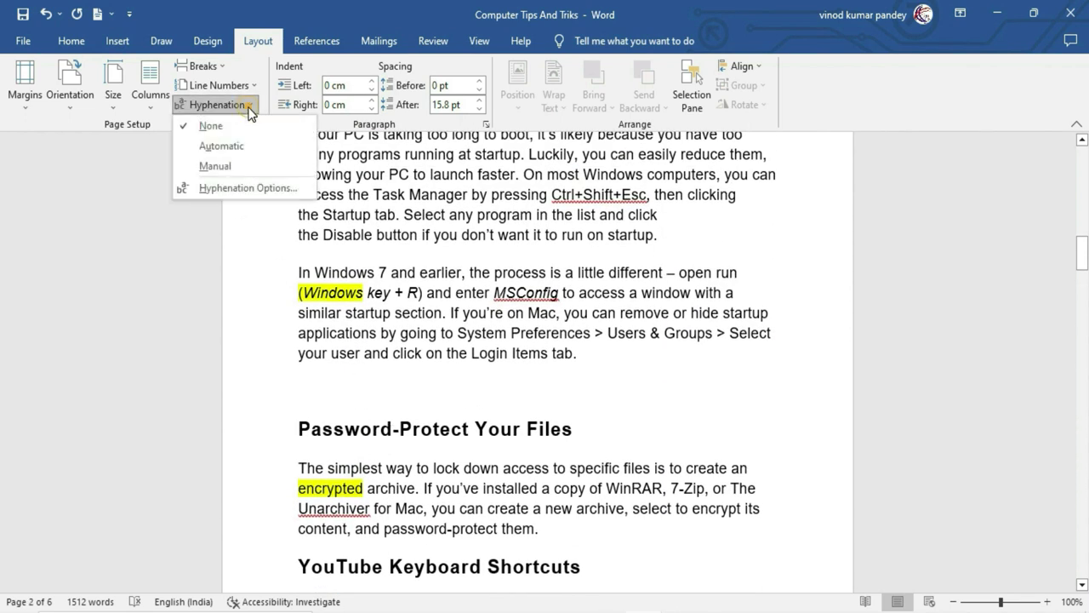
Run Manual Hyphenation and accept the breaks Disa-ble and Win-dows.
click(246, 171)
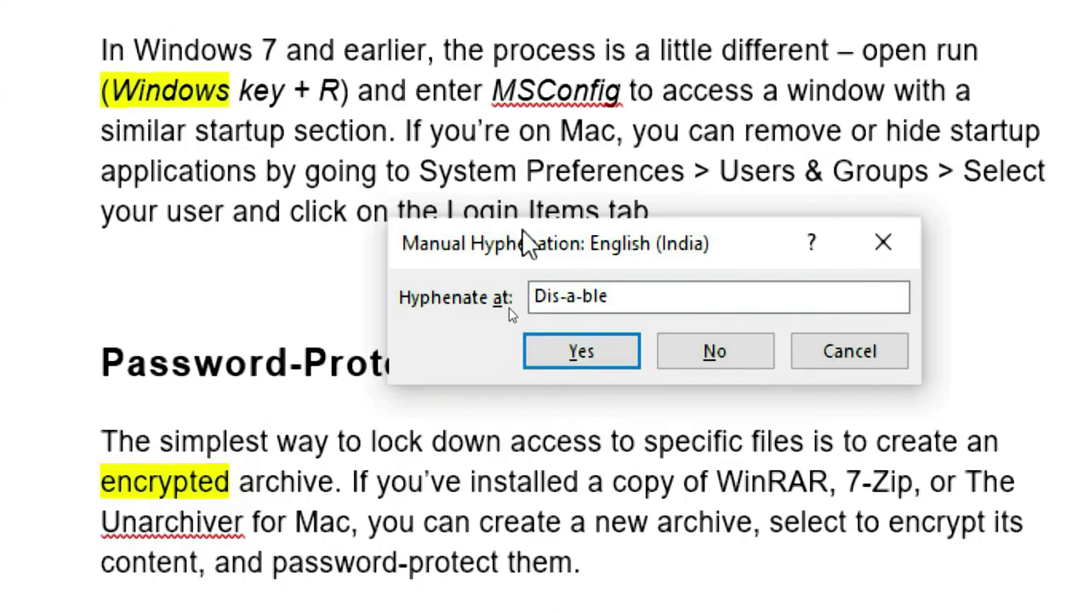
drag(525, 237, 418, 242)
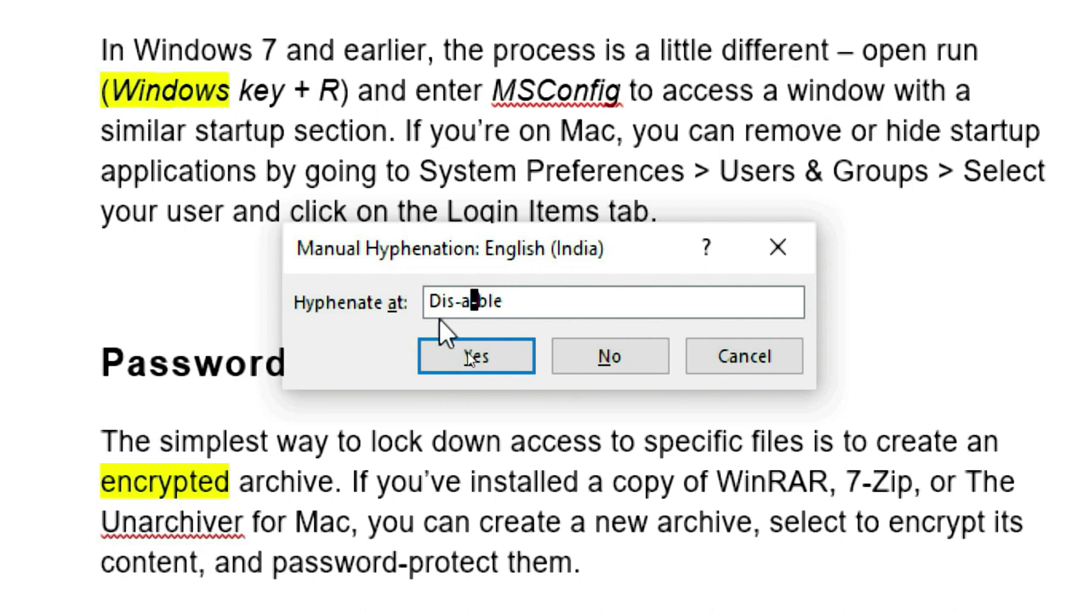
drag(550, 256, 500, 229)
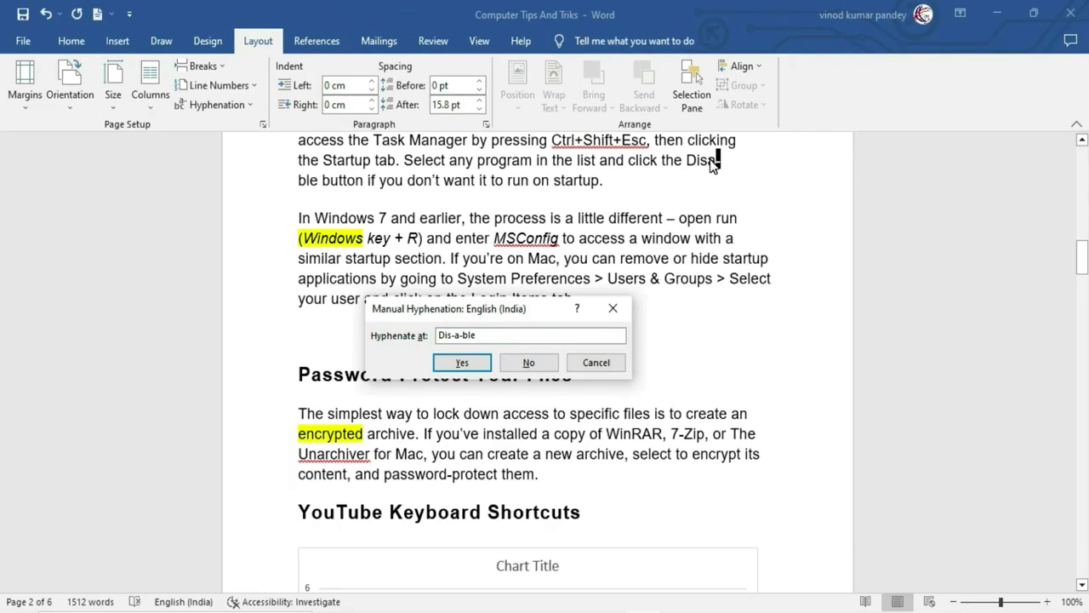
click(462, 363)
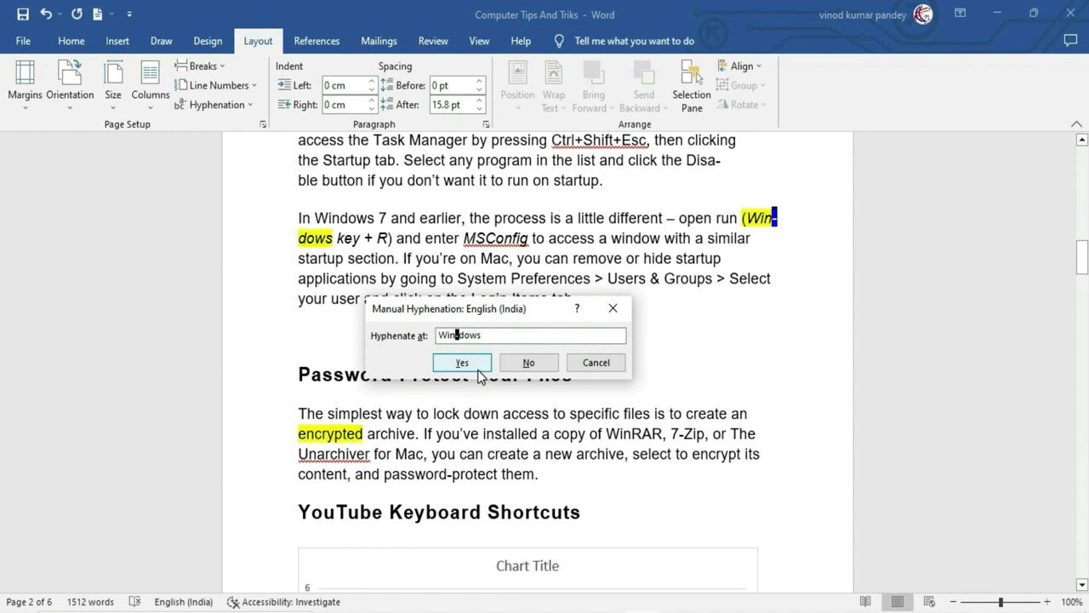
click(466, 366)
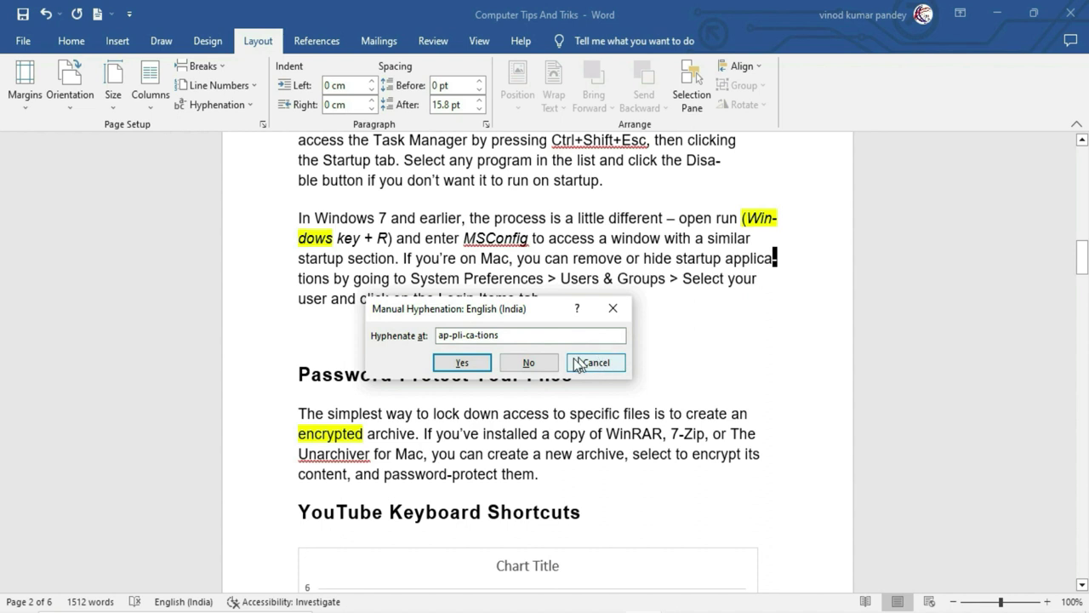
Decline hyphenating applications and encrypted, stop at connection, then undo back to Disa-ble.
click(545, 363)
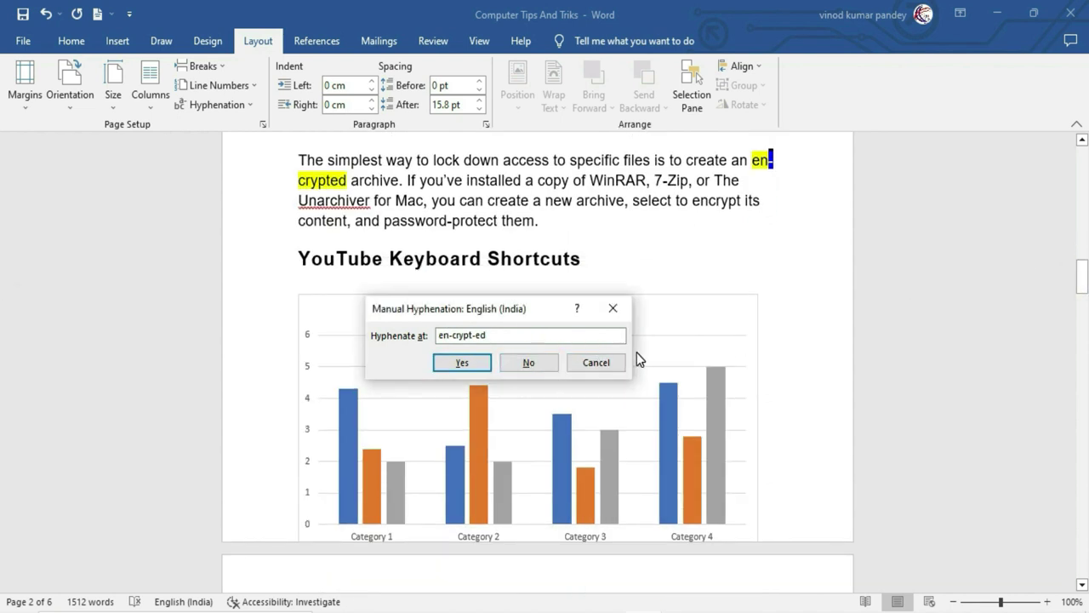
click(531, 364)
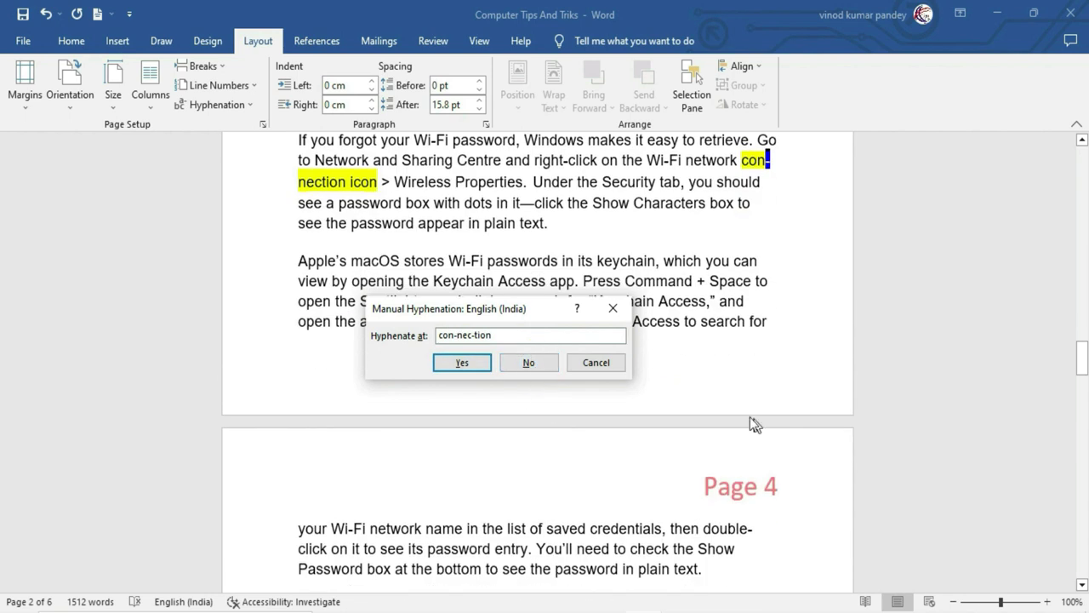
click(600, 364)
drag(1082, 368, 1084, 260)
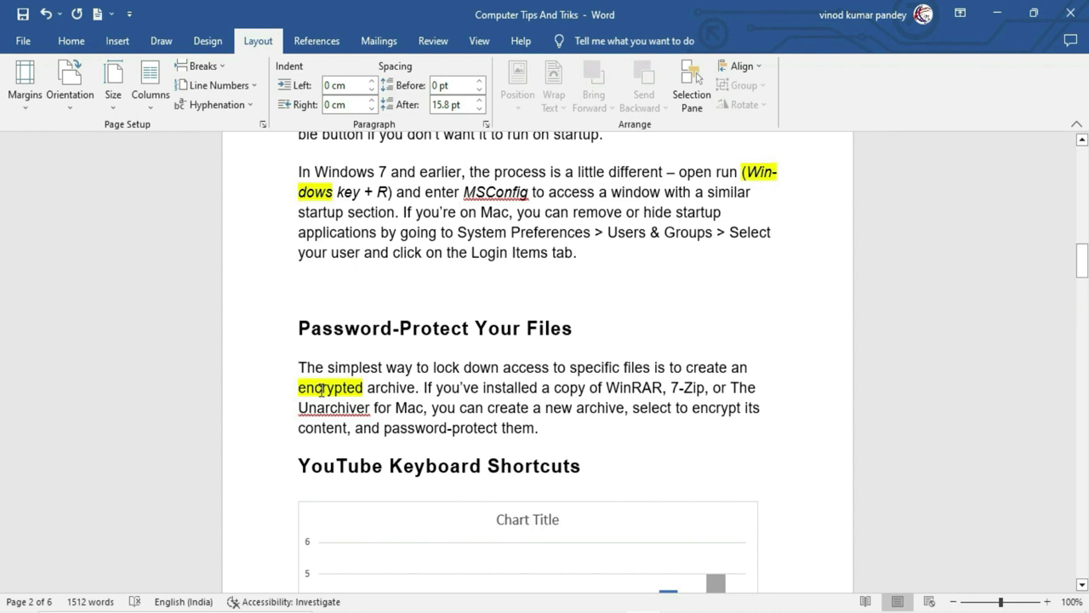
key(ctrl+z)
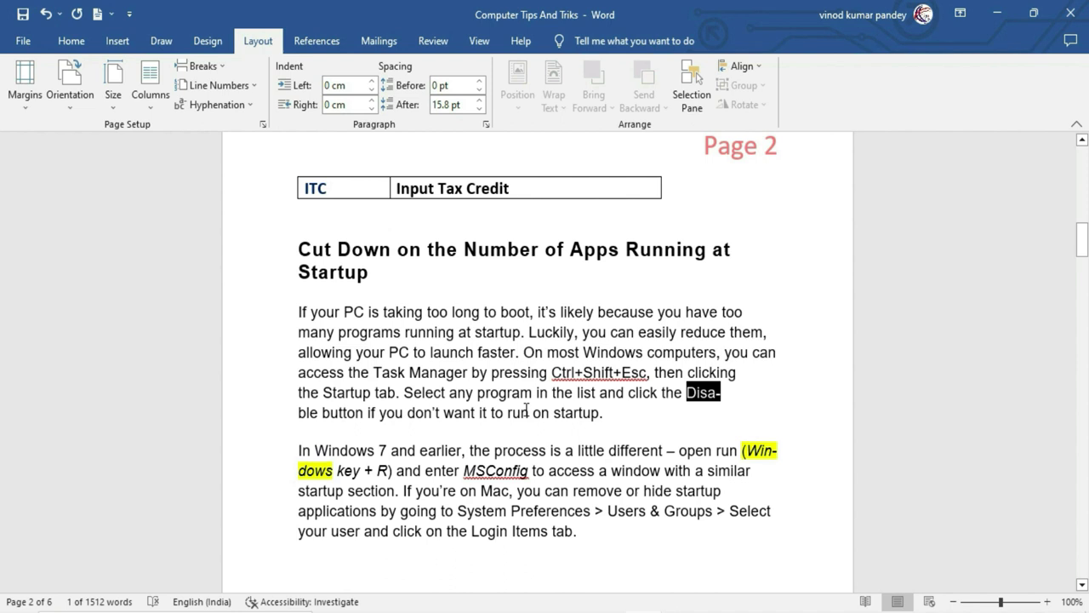
click(430, 372)
In Hyphenation Options, check Automatically hyphenate document and uncheck Hyphenate words in CAPS.
click(250, 105)
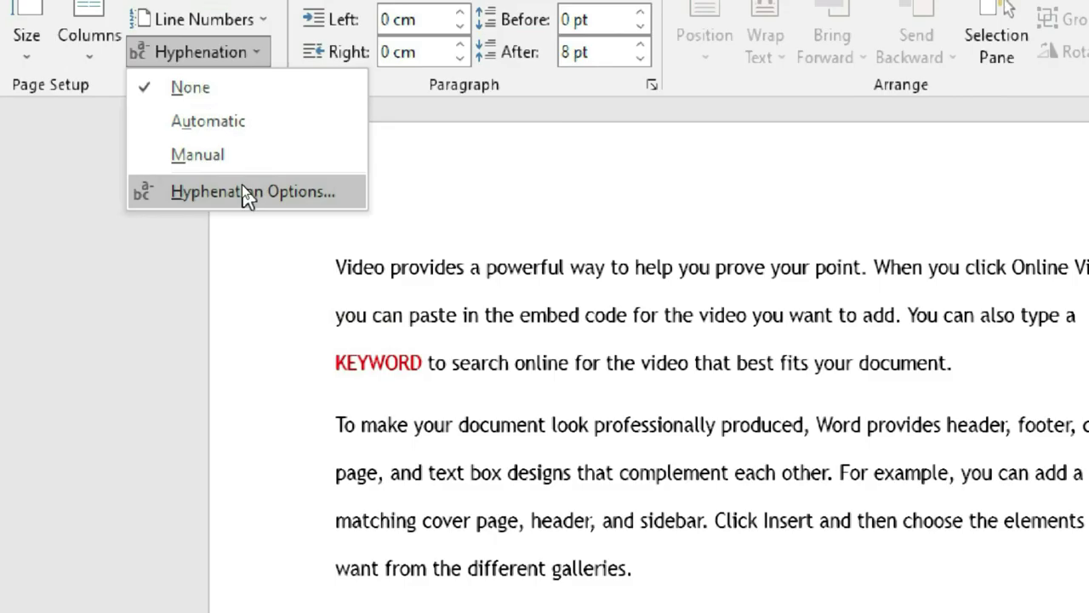
click(326, 192)
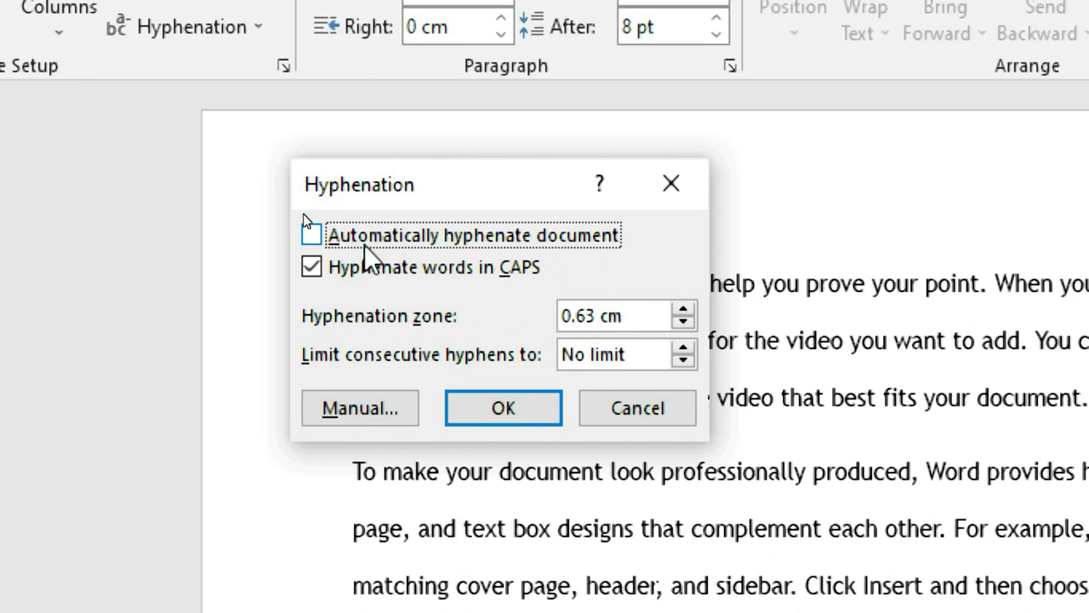
click(317, 239)
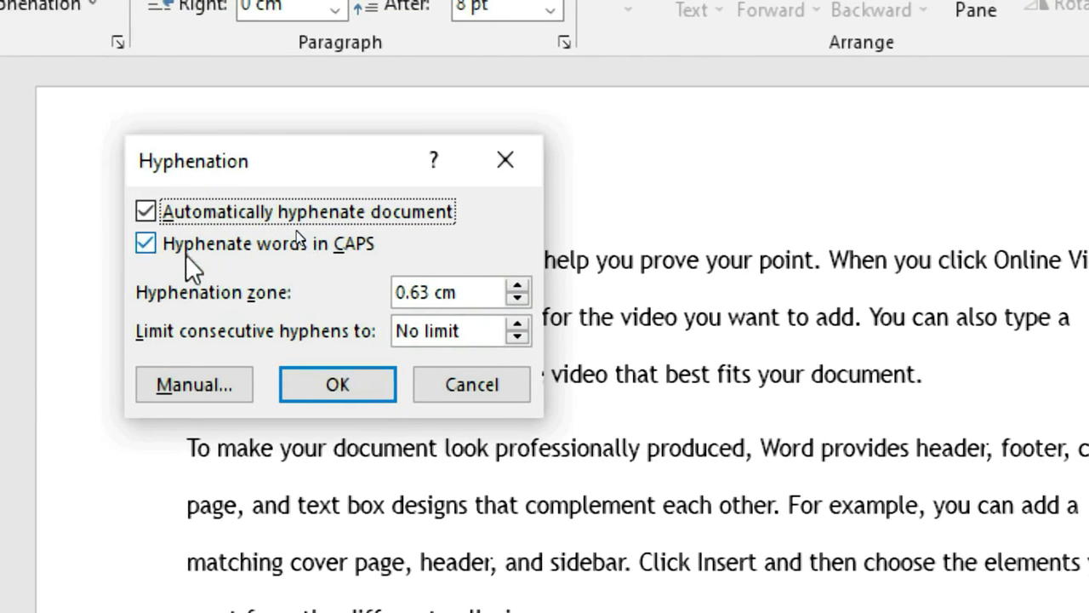
click(146, 243)
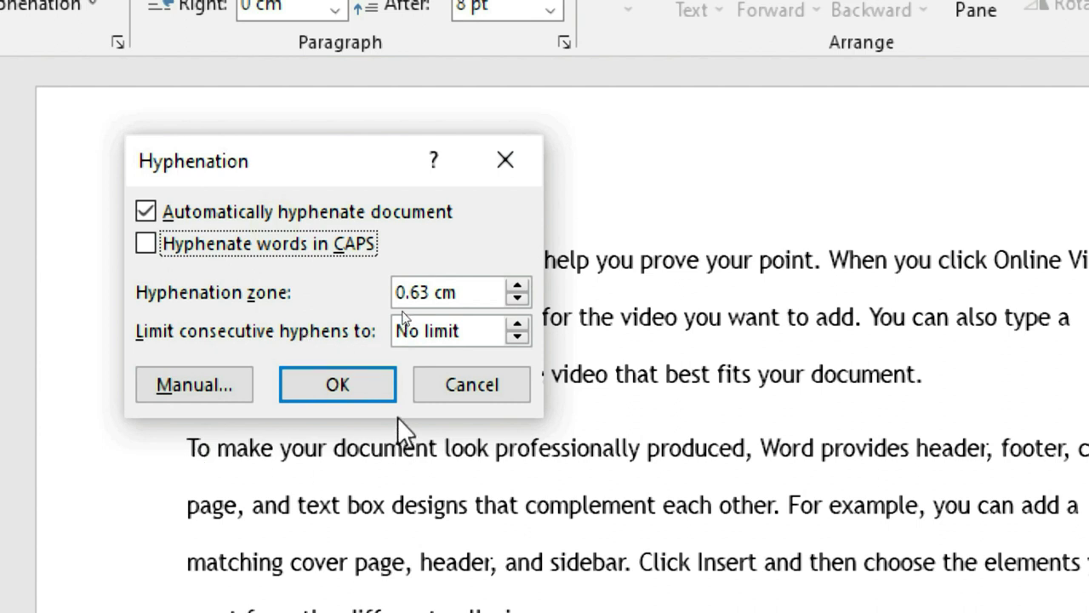
click(337, 384)
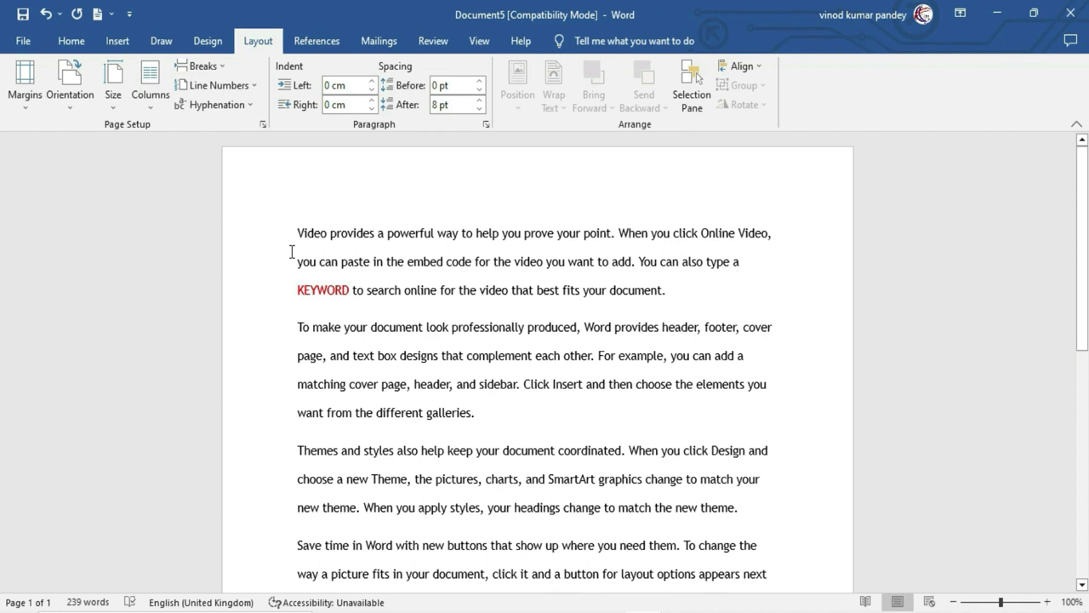
Select all text to inspect the line breaks and the hyphenated 'al-', then deselect.
scroll(1072, 367, down, 3)
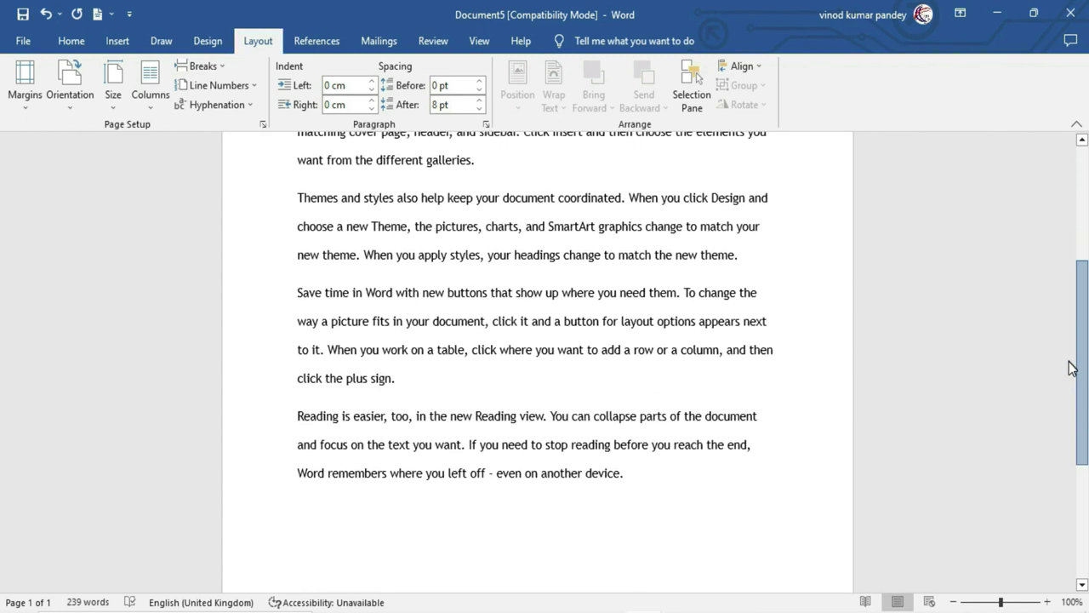
scroll(1065, 340, up, 3)
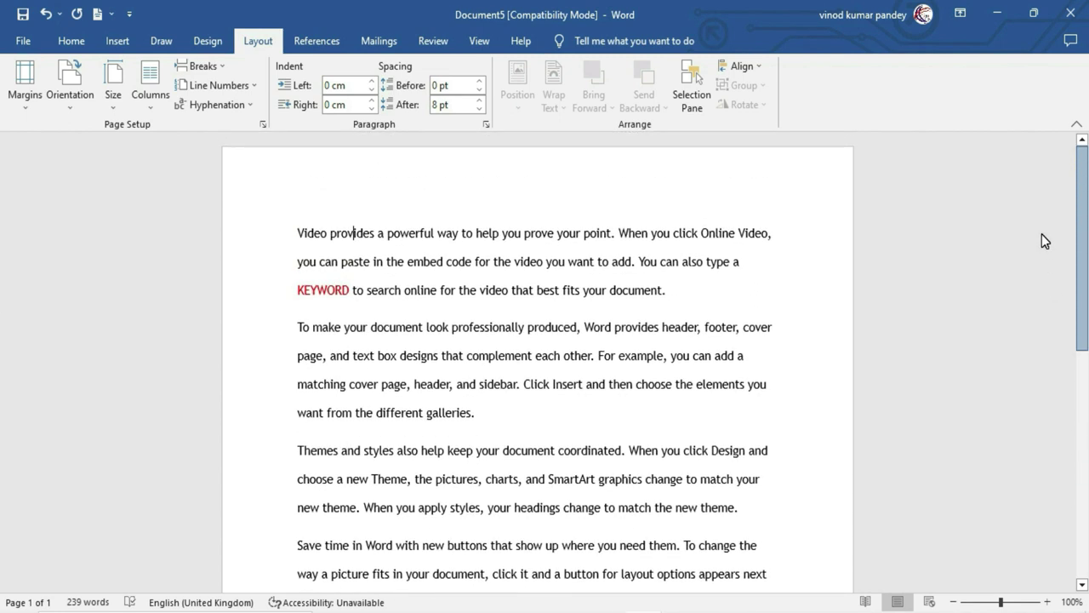
key(ctrl+a)
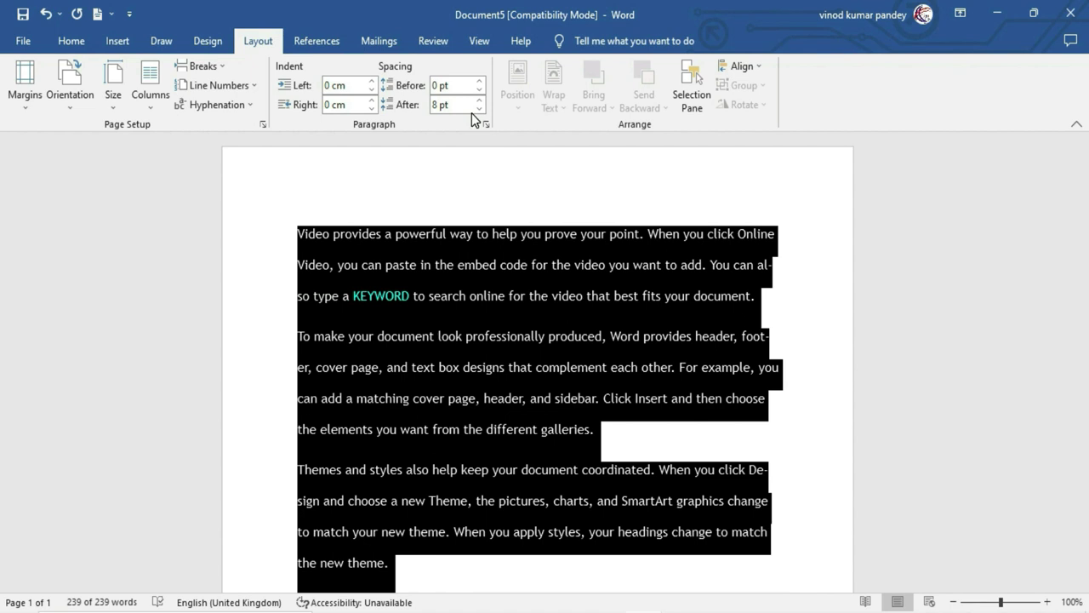
click(758, 288)
drag(759, 269, 783, 272)
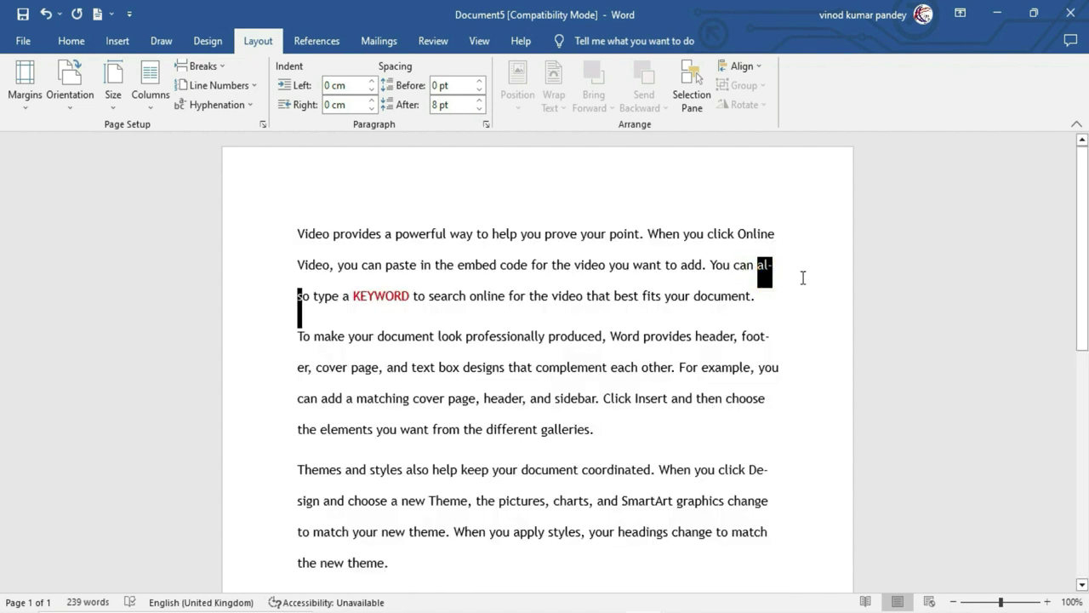
click(775, 340)
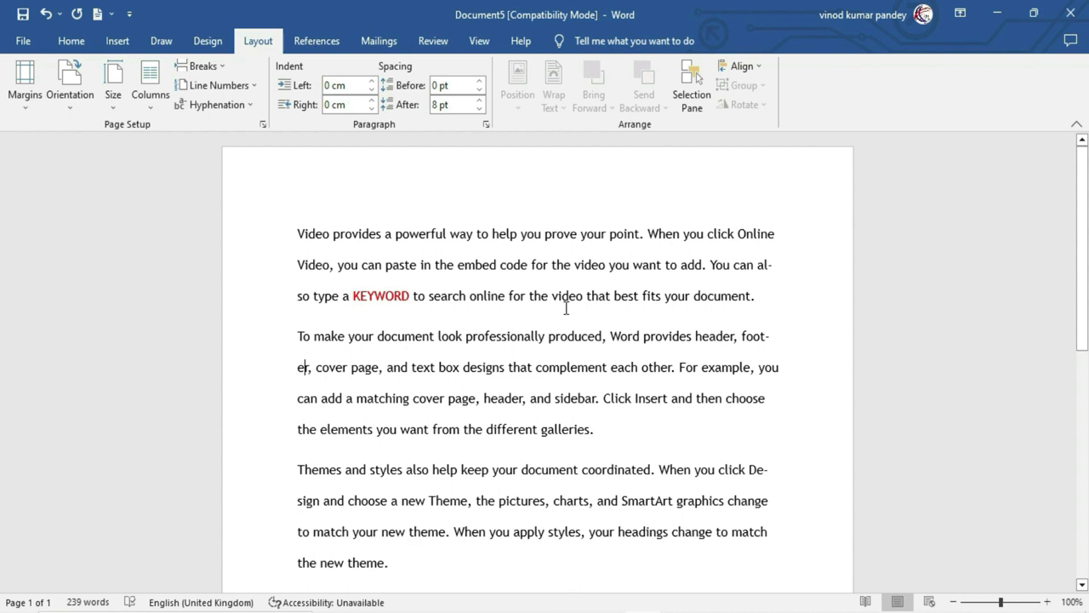
key(ctrl+a)
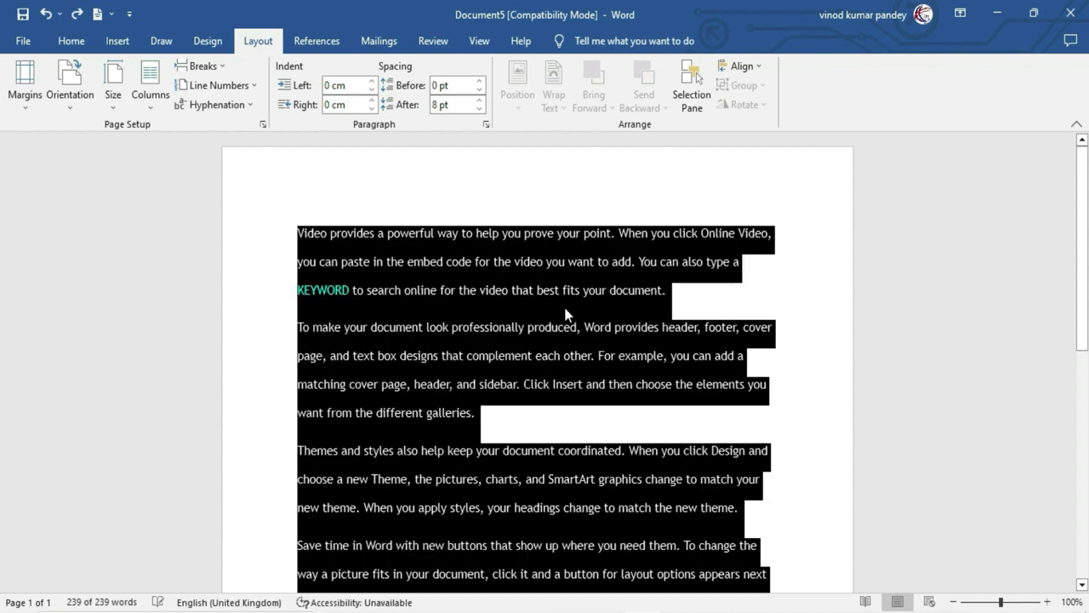
click(546, 327)
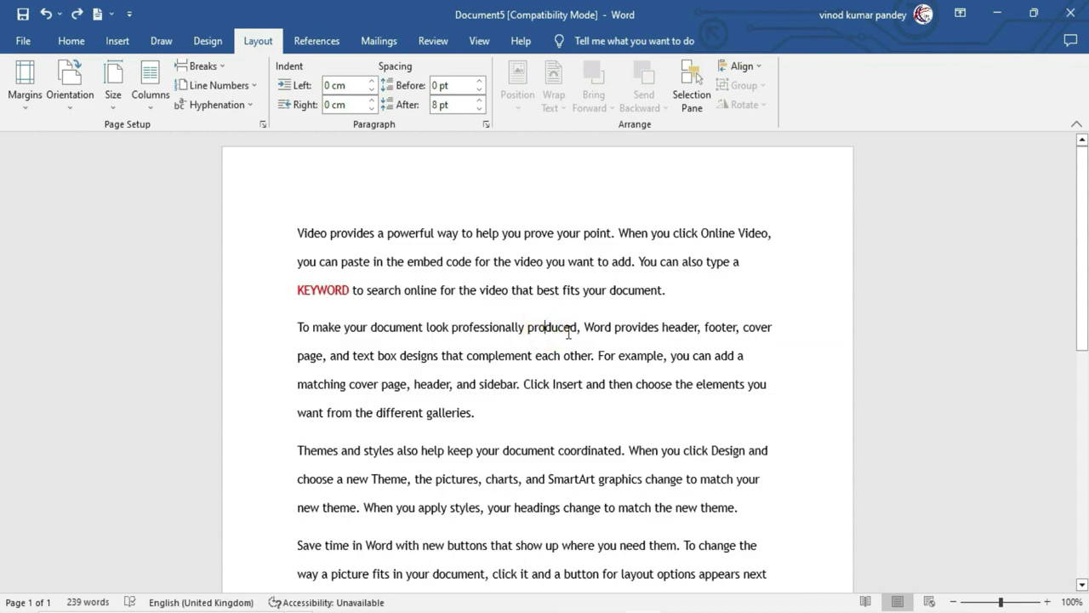
click(246, 105)
Enable Hyphenate words in CAPS so KEYWORD splits as KEY-WORD, then toggle the option off and on.
click(244, 184)
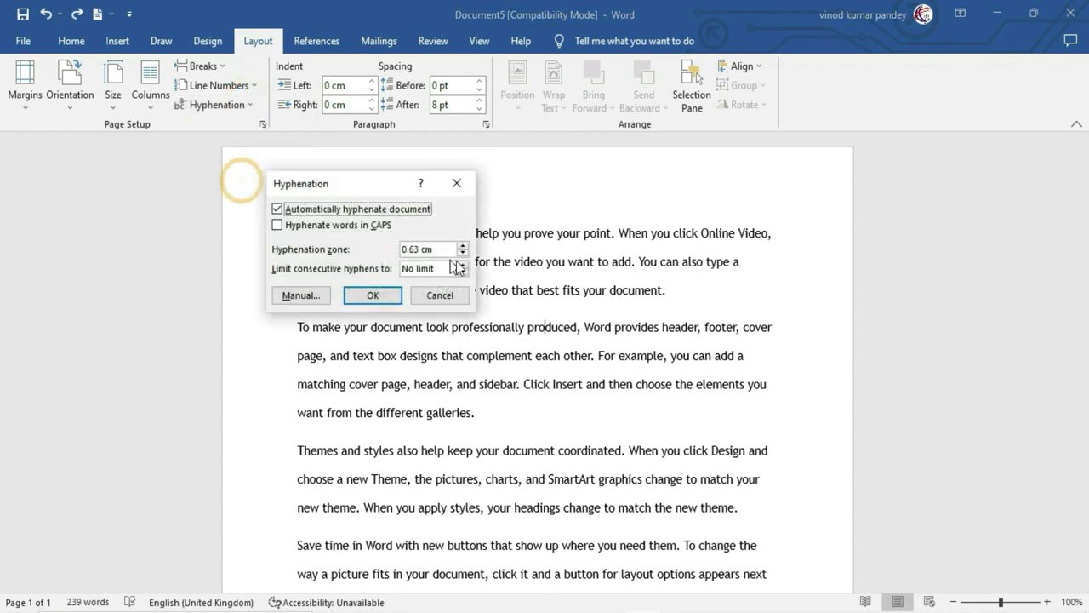
click(279, 224)
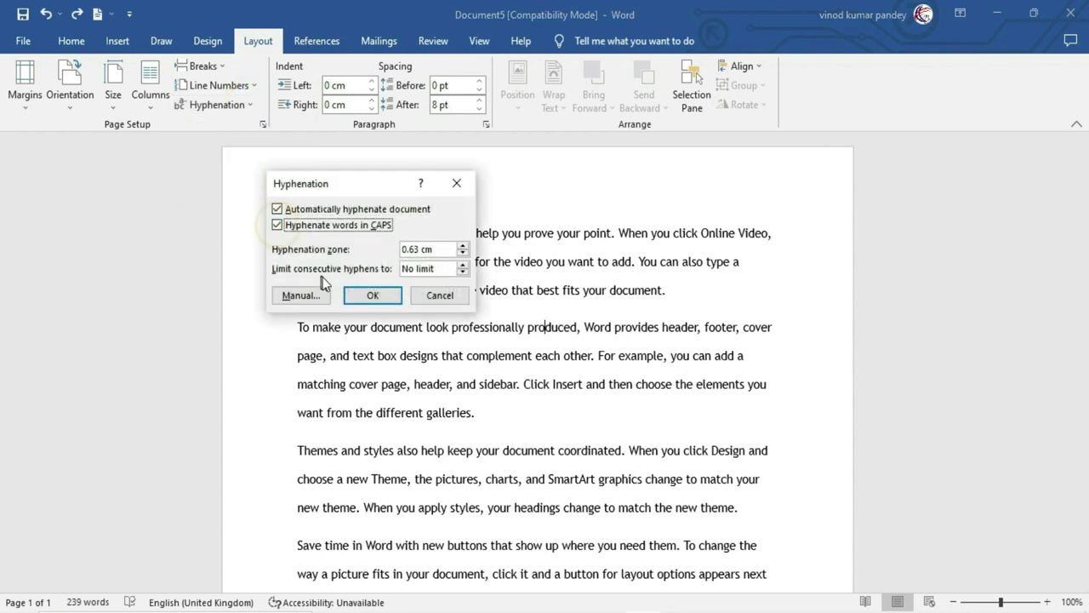
click(374, 296)
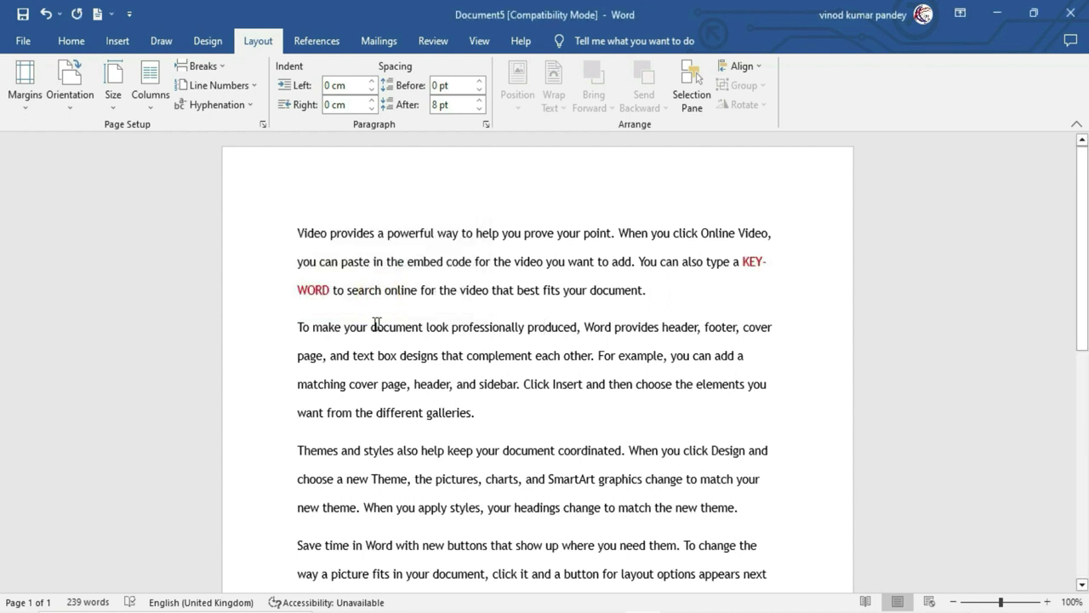
double_click(742, 262)
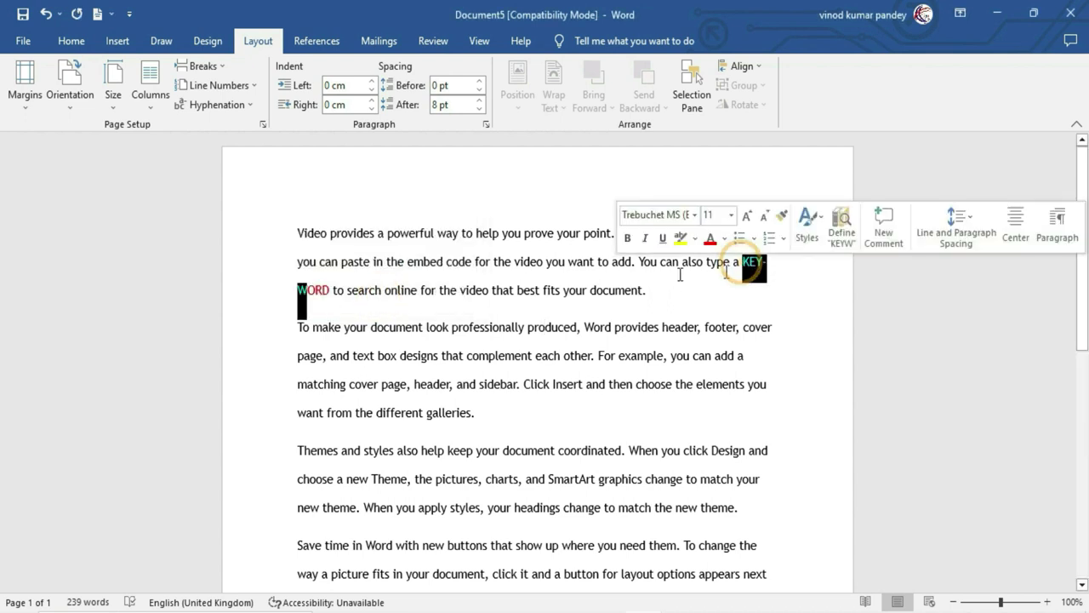
click(320, 298)
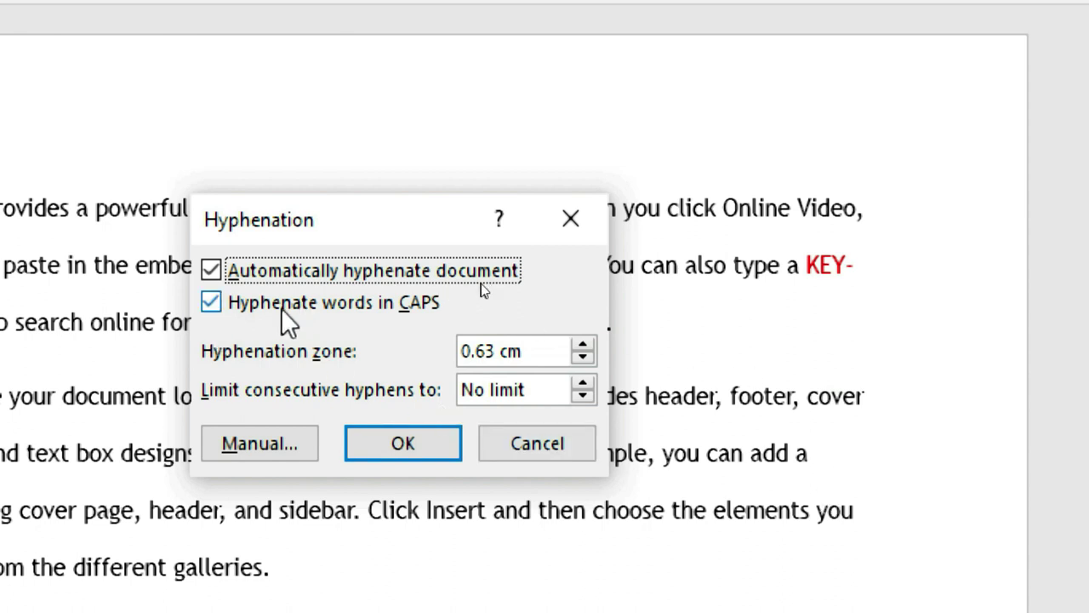
click(211, 302)
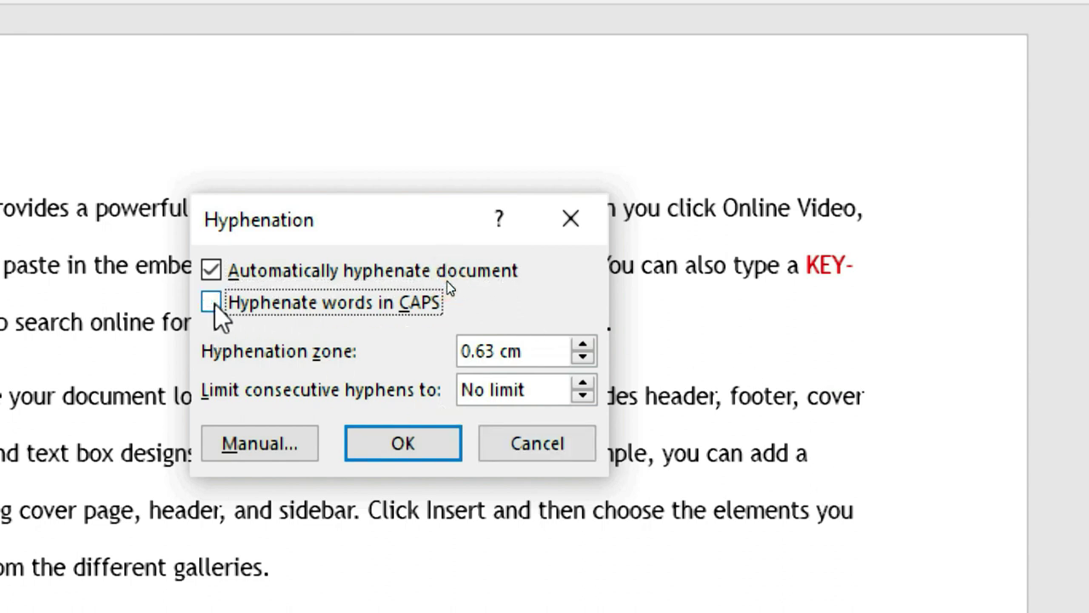
click(213, 303)
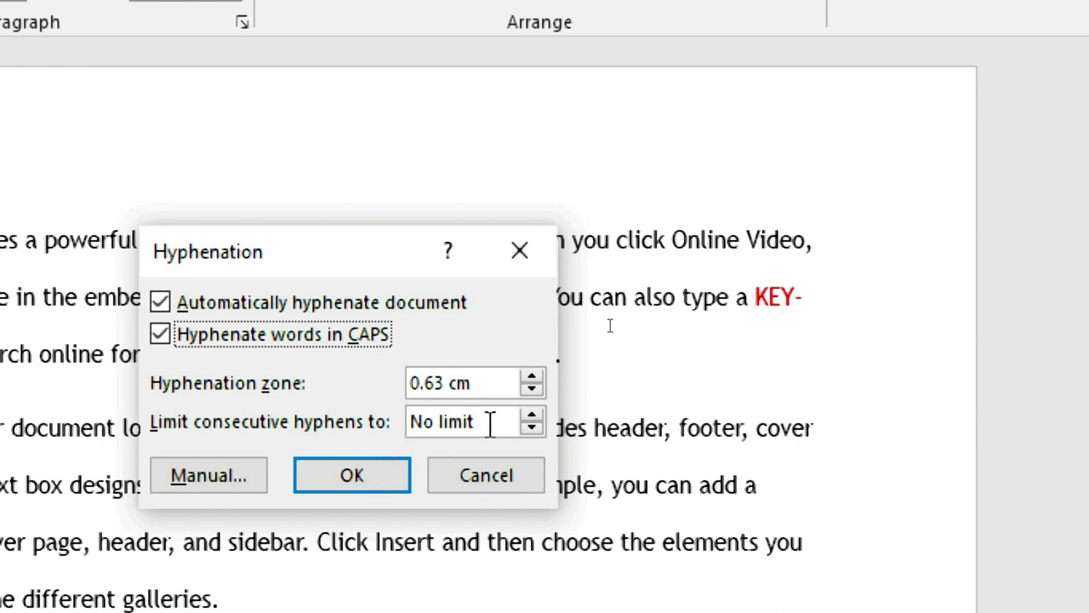
click(531, 390)
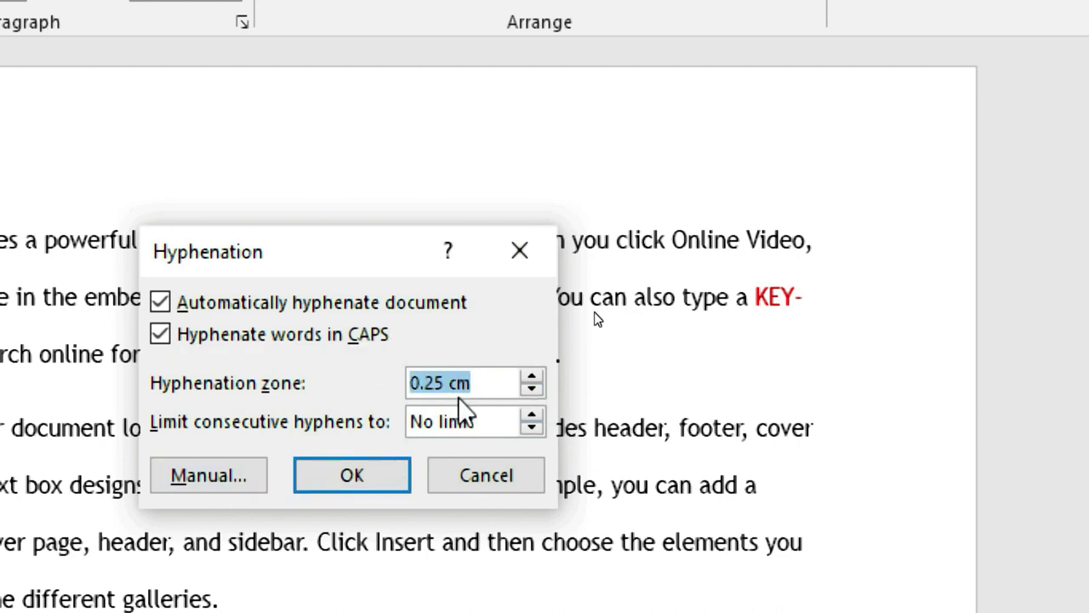
key(BackSpace)
text(0.25 cm)
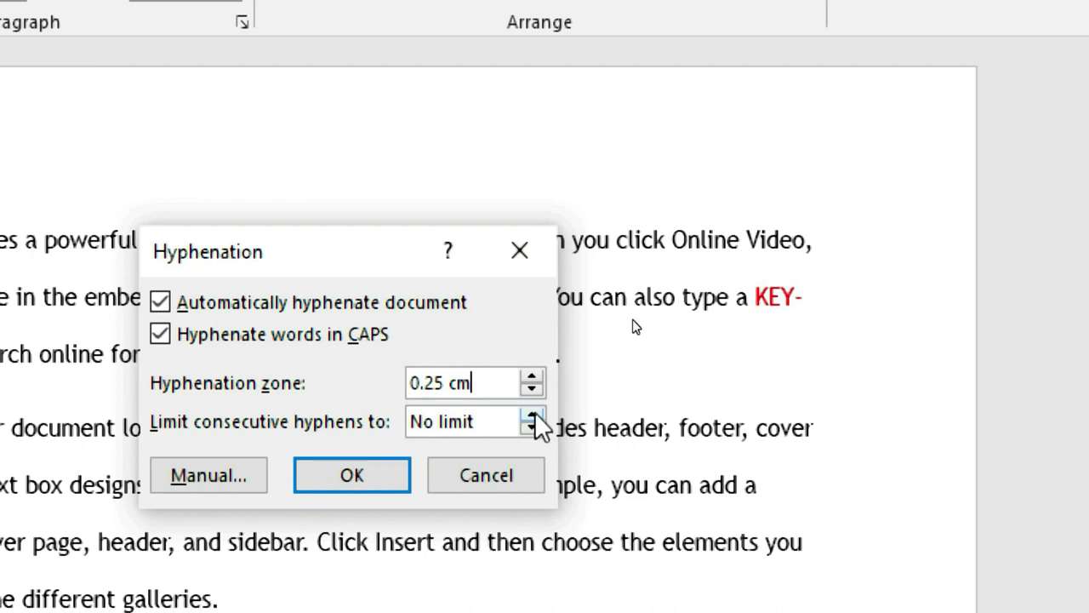
click(532, 415)
click(531, 416)
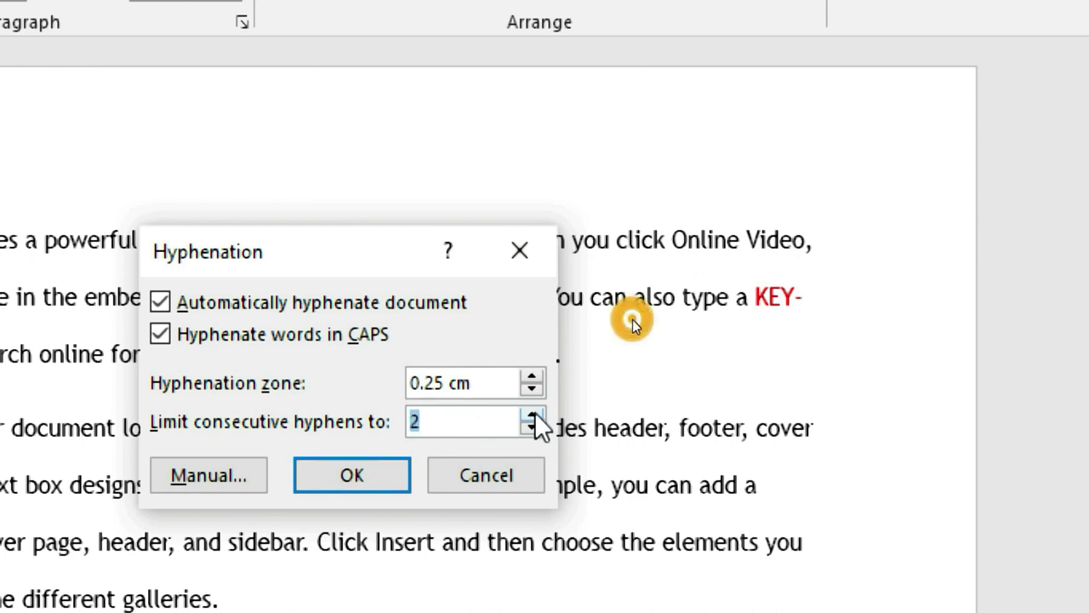
click(532, 415)
click(532, 415)
click(532, 428)
click(533, 428)
click(532, 428)
click(536, 429)
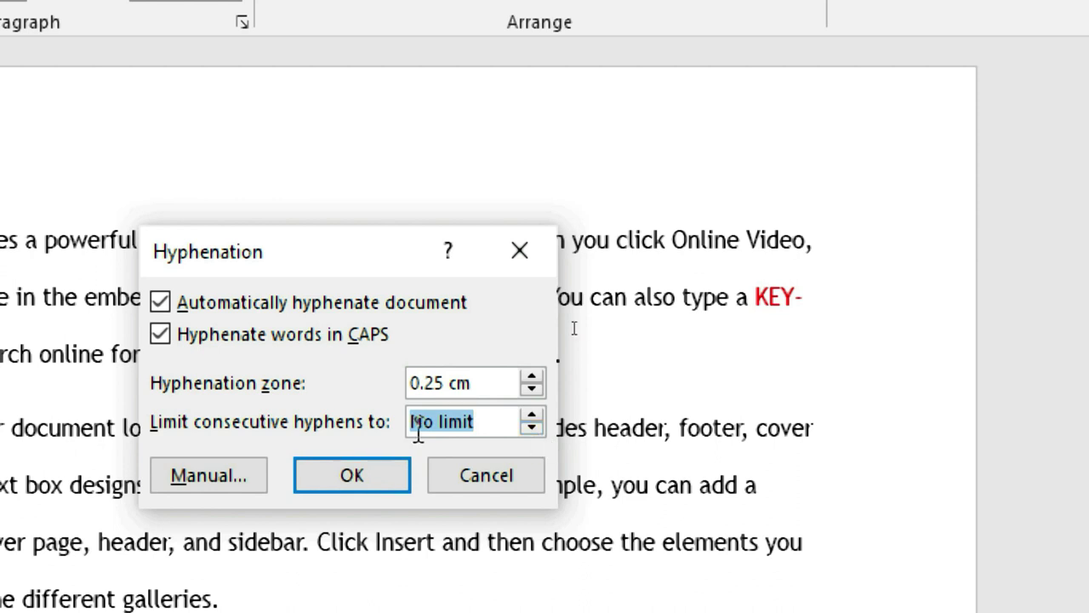
click(528, 438)
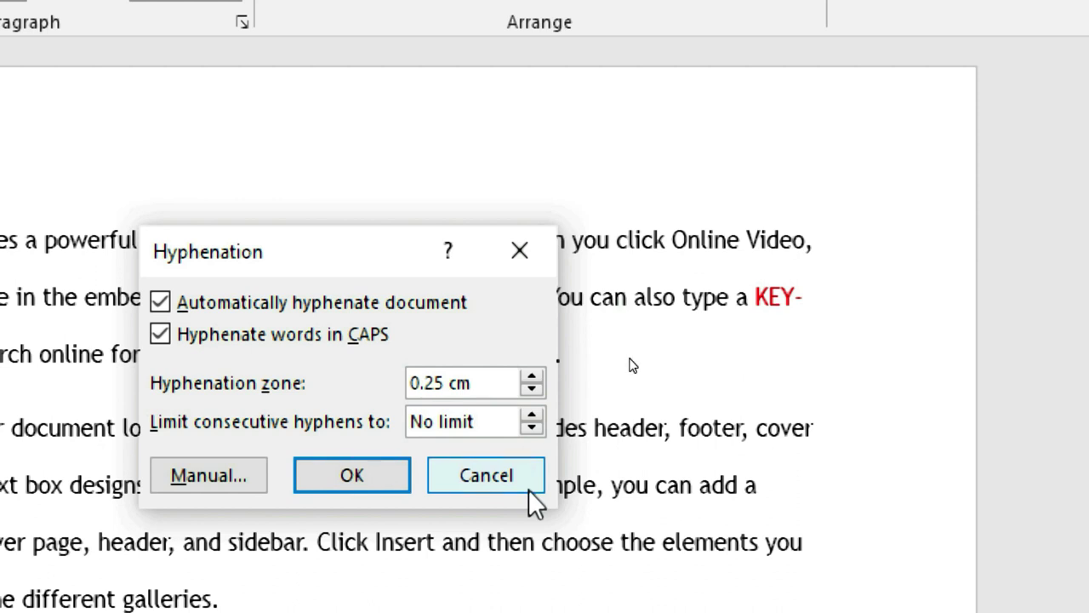
drag(479, 421, 410, 421)
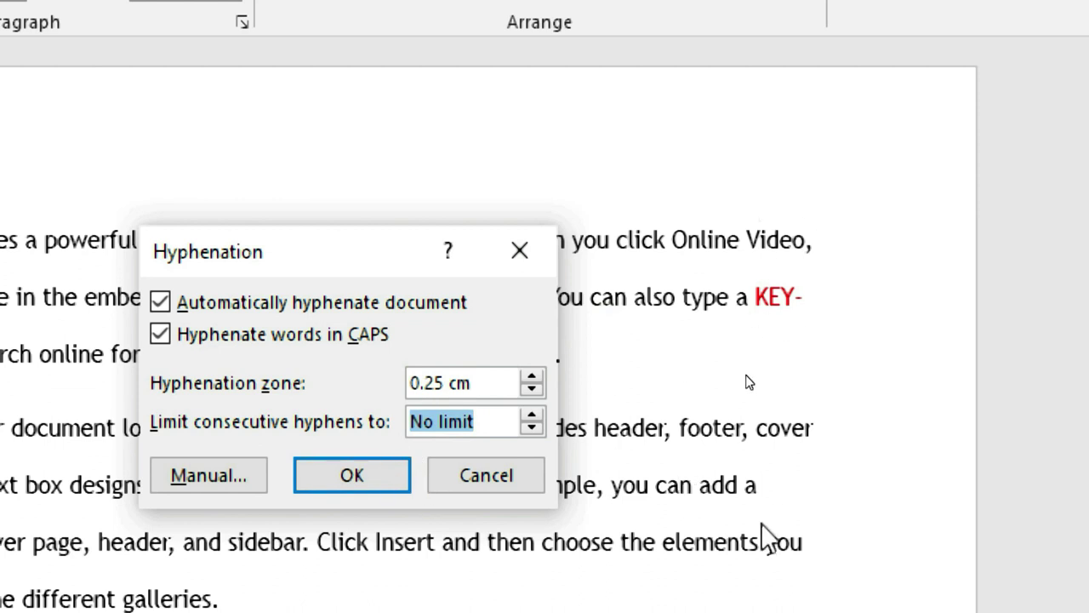
Uncheck Automatically hyphenate document in the Hyphenation dialog.
click(160, 302)
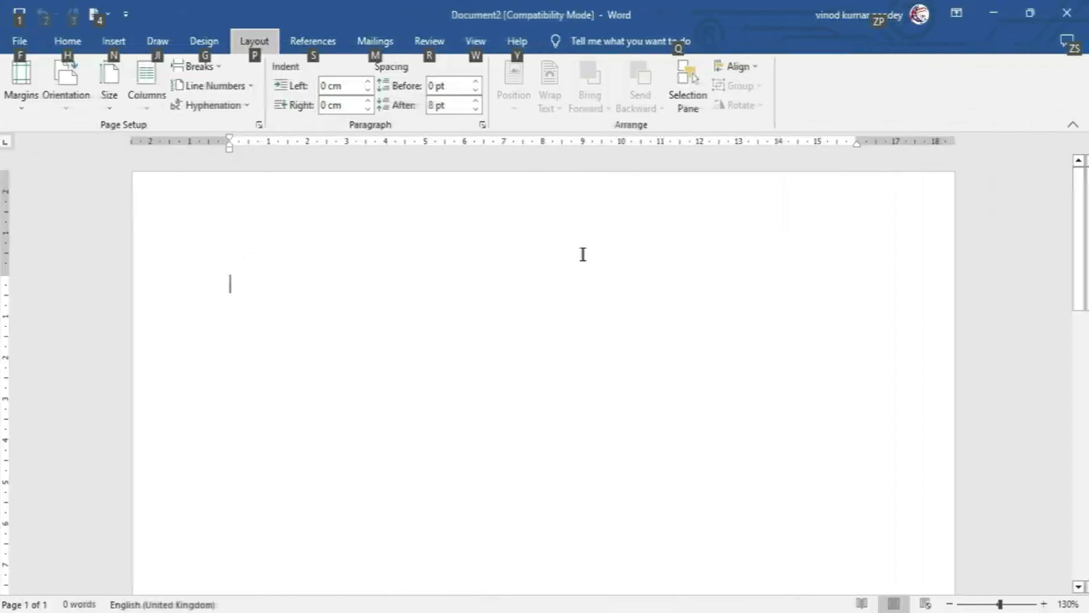
Fill the blank page with sample paragraphs using the =rand() formula.
click(583, 254)
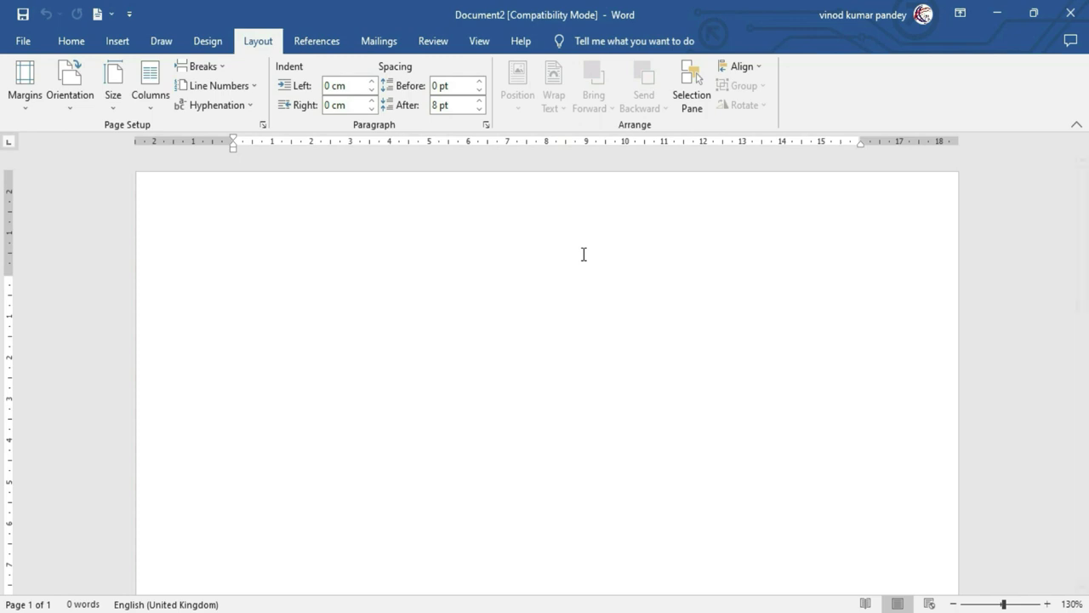
text(=rand)
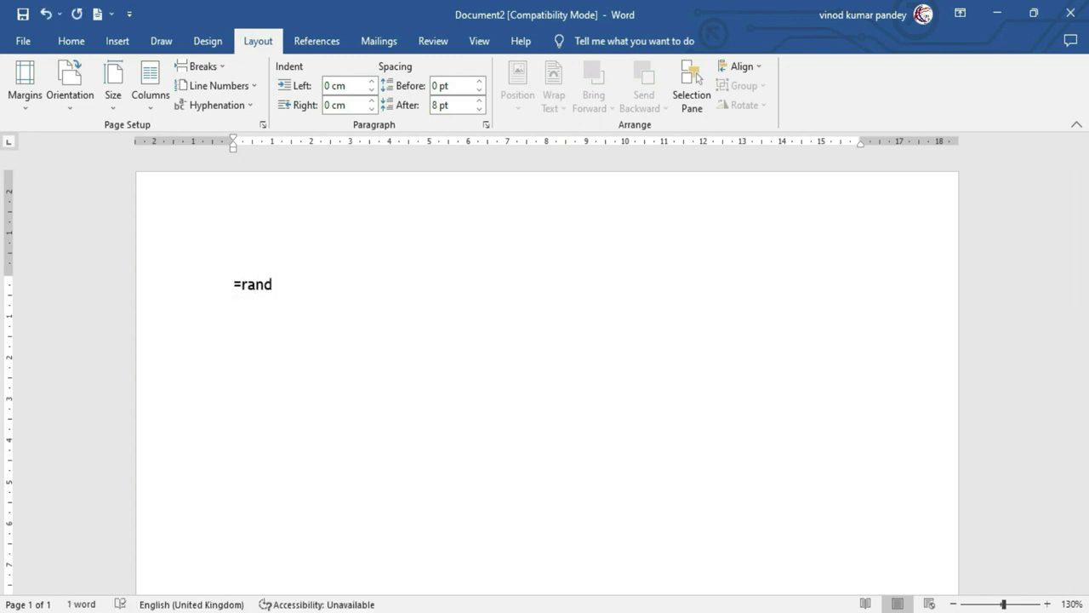
text(()
key(Return)
scroll(486, 175, up, 2)
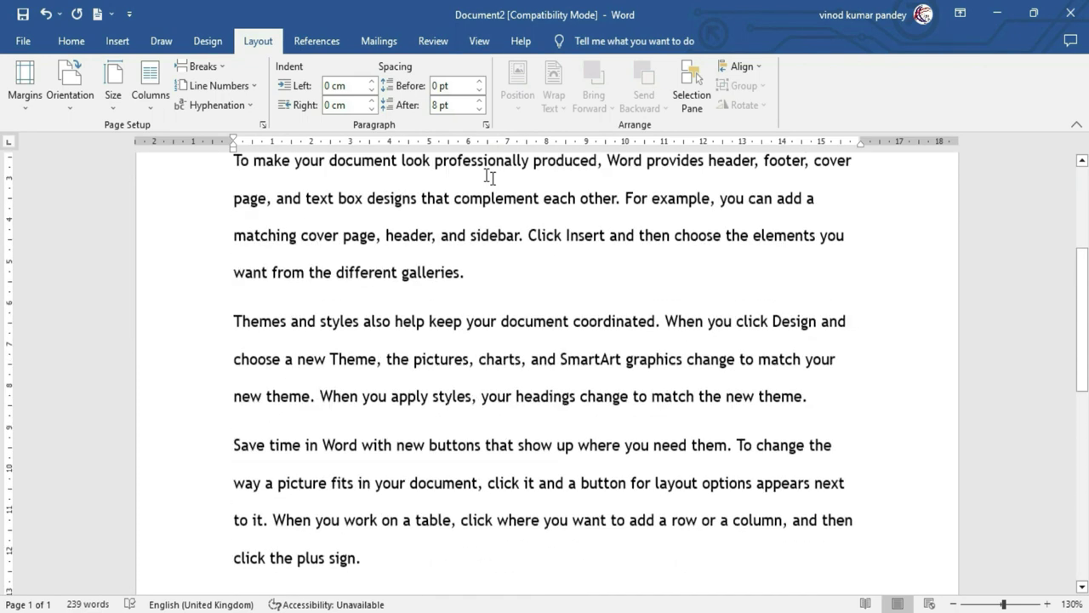
scroll(479, 171, up, 3)
scroll(478, 170, up, 1)
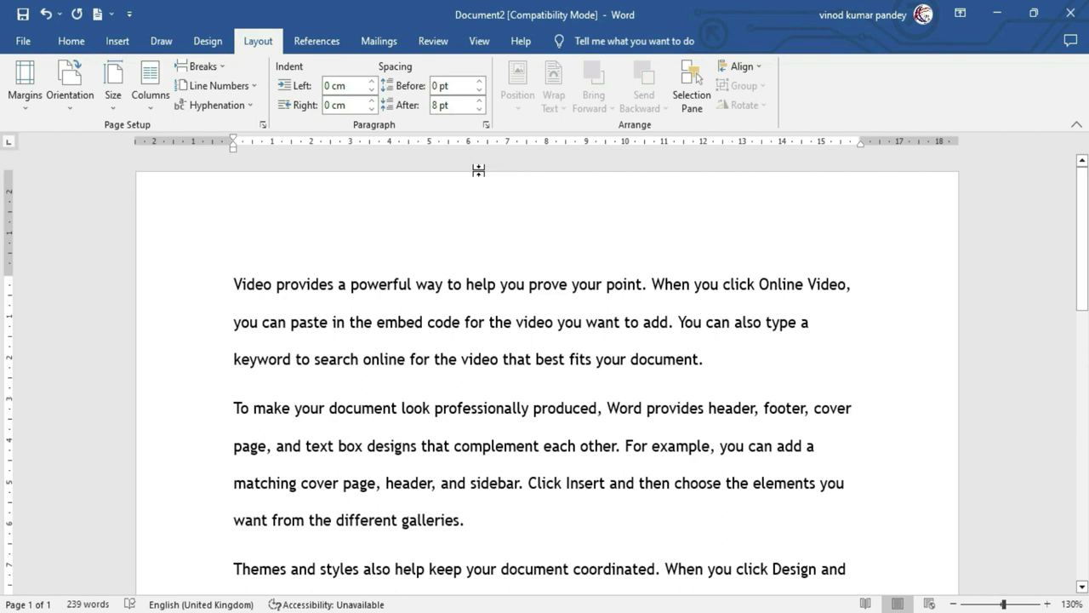
Justify all the document text, then show the first paragraph's indent and spacing values.
click(451, 321)
key(ctrl+a)
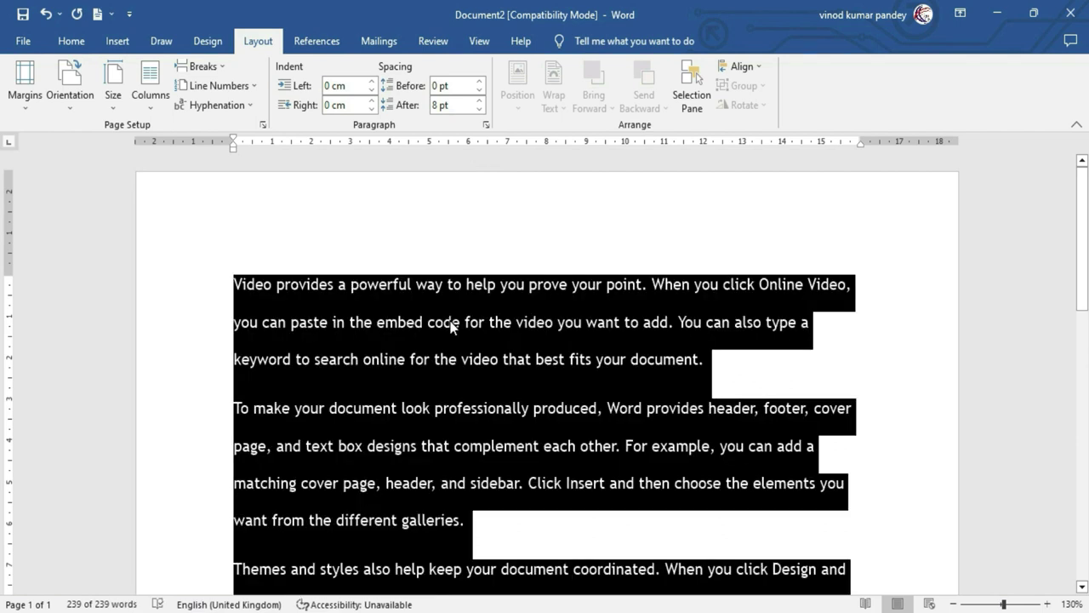
click(68, 40)
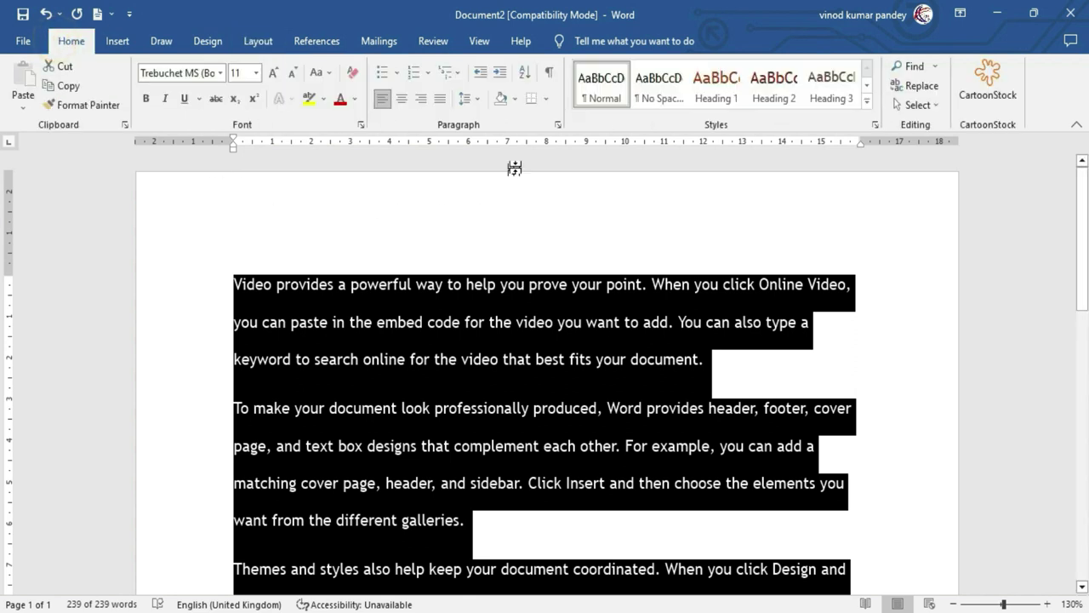
click(439, 101)
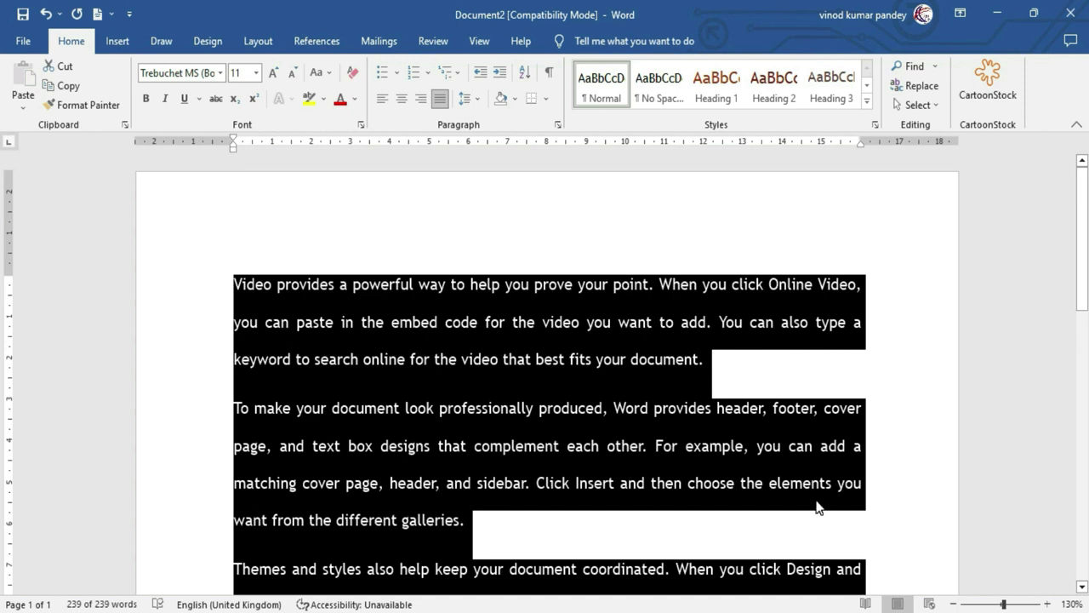
click(596, 382)
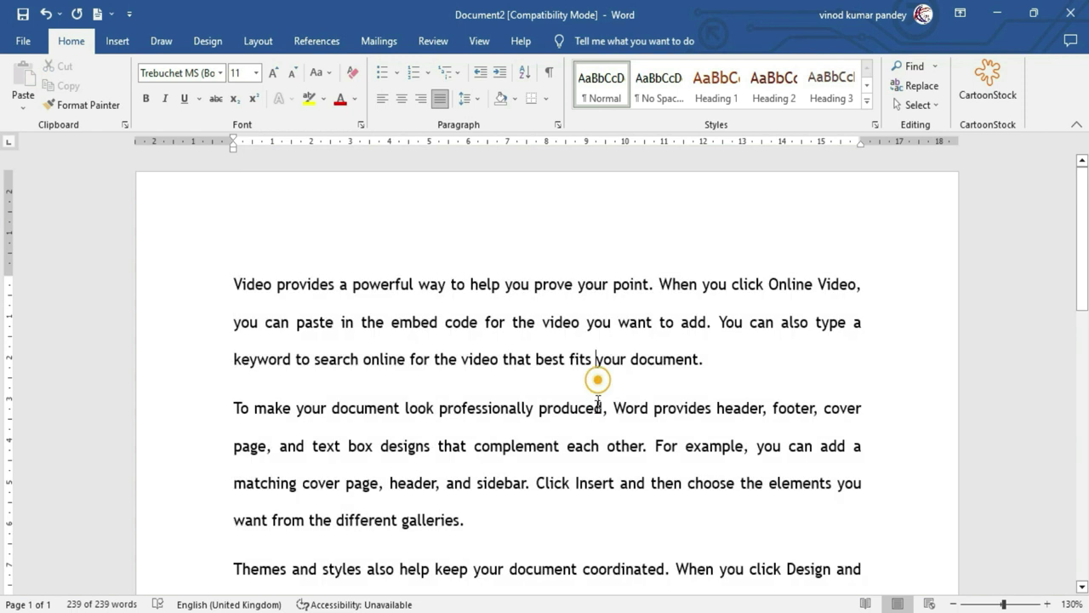
click(486, 308)
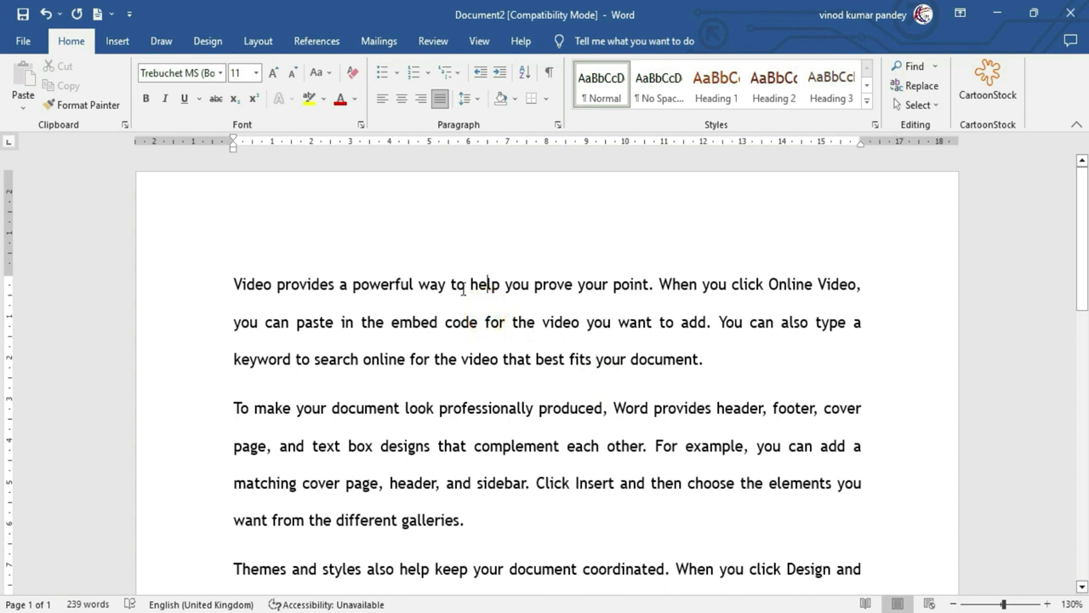
click(257, 39)
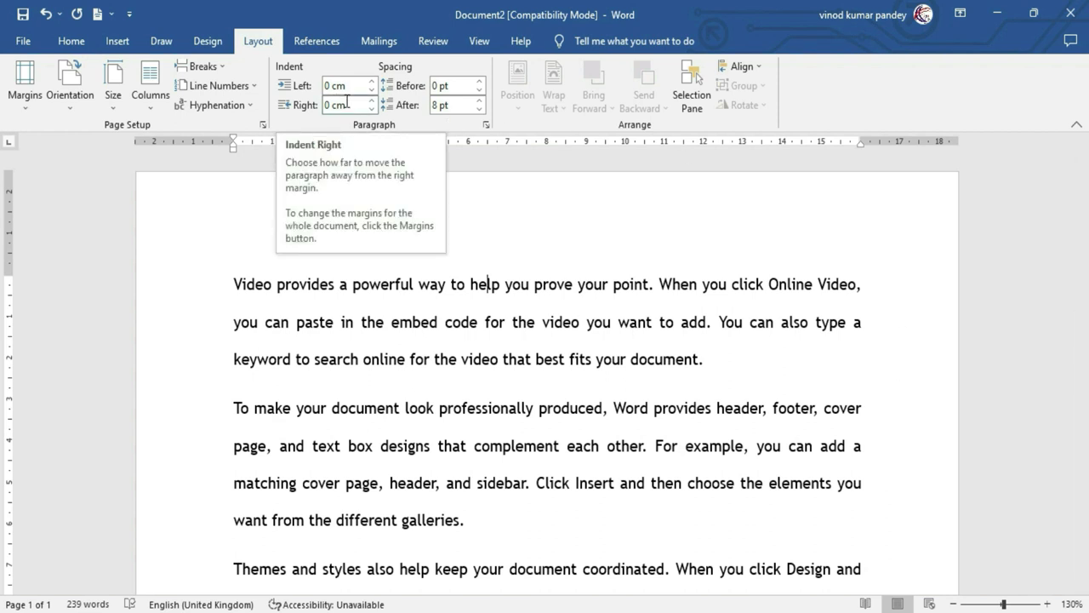
Raise the first 'Video provides' paragraph's left indent to 1.3 cm with the spinner.
click(443, 321)
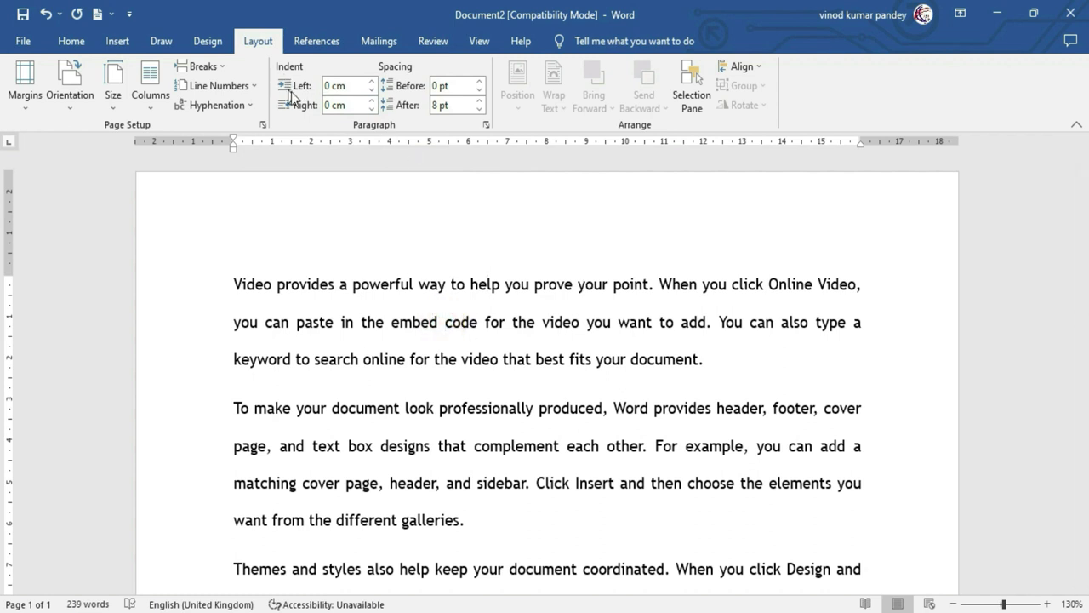
click(372, 82)
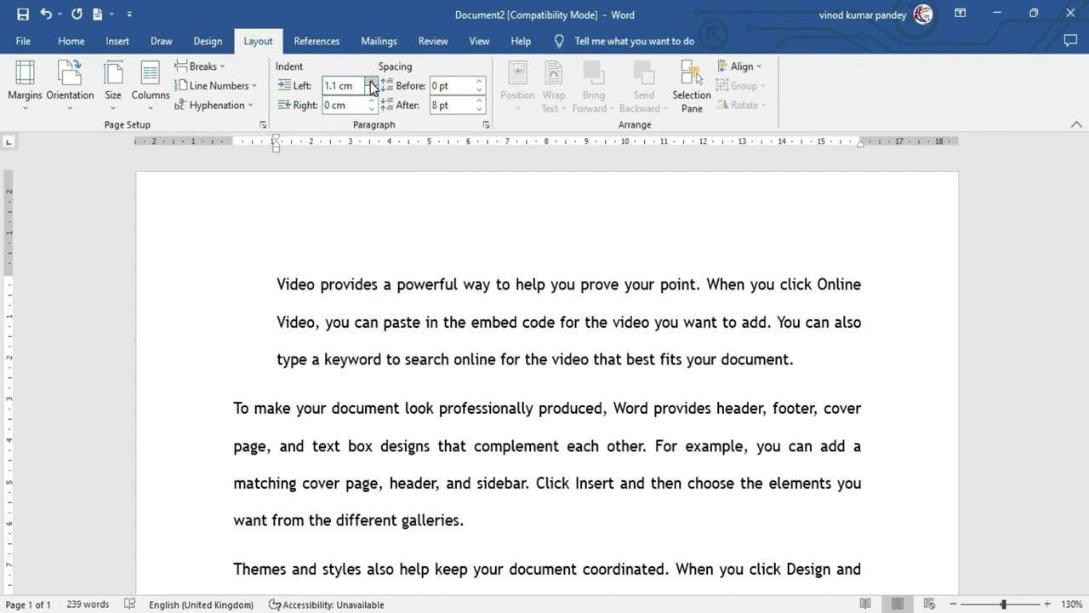
click(371, 82)
click(370, 81)
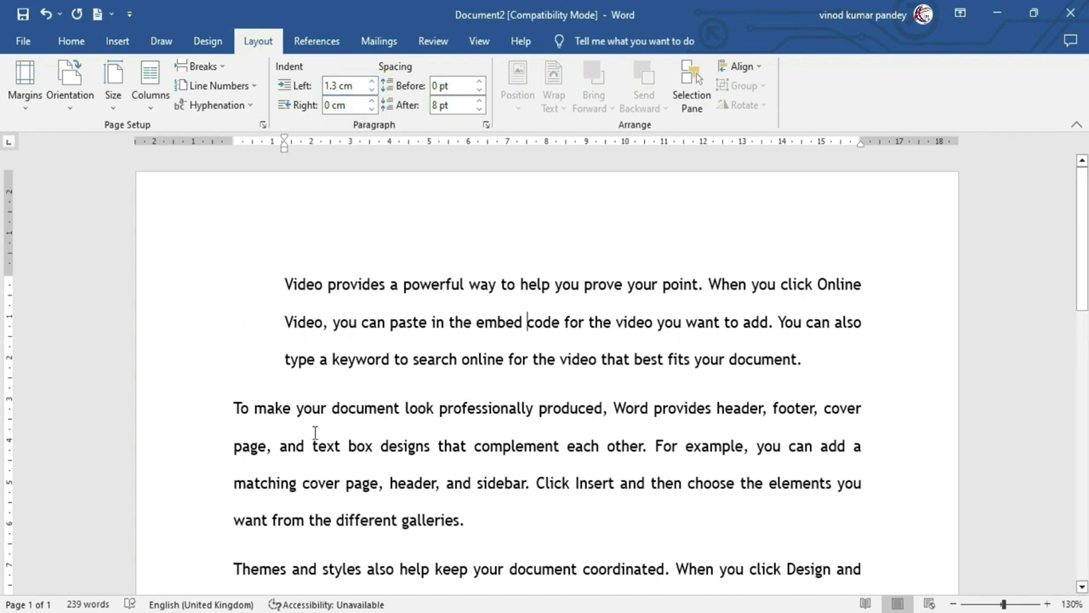
click(393, 455)
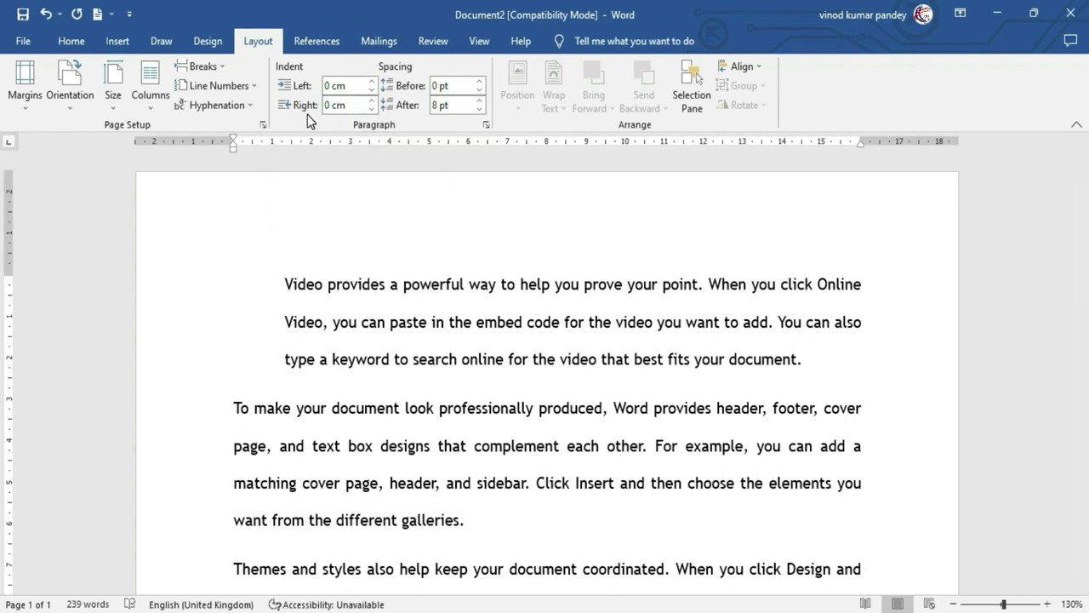
Raise the second paragraph's right indent to 1.7 cm, then undo back to 1.5 cm.
click(372, 100)
click(372, 101)
click(372, 101)
click(372, 101)
click(372, 100)
double_click(372, 100)
double_click(372, 100)
click(372, 101)
double_click(372, 100)
double_click(372, 101)
click(371, 101)
click(372, 101)
click(372, 100)
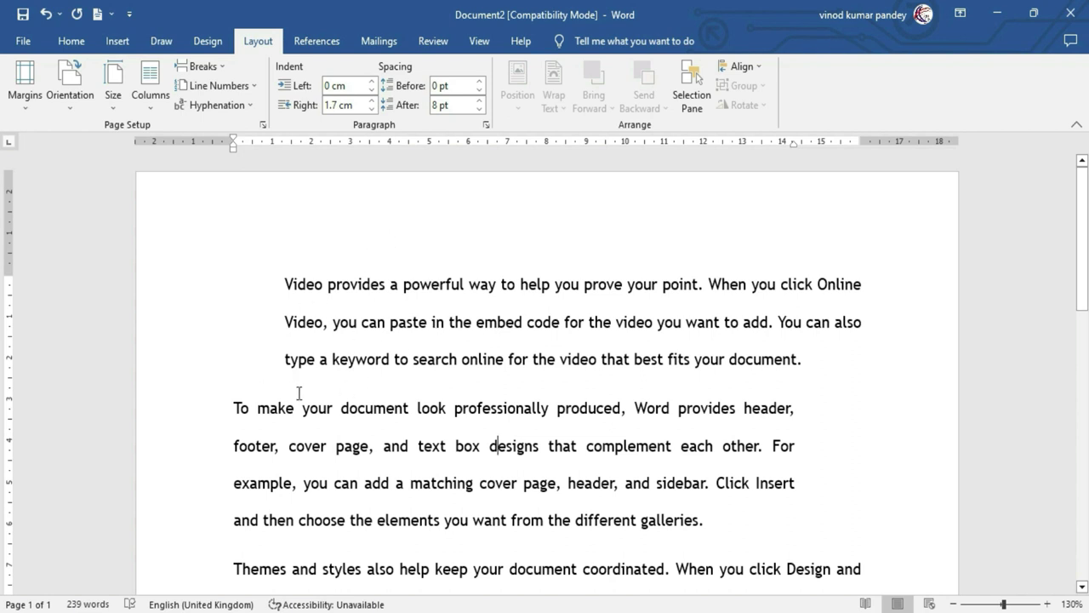
key(ctrl+z)
key(ctrl+z)
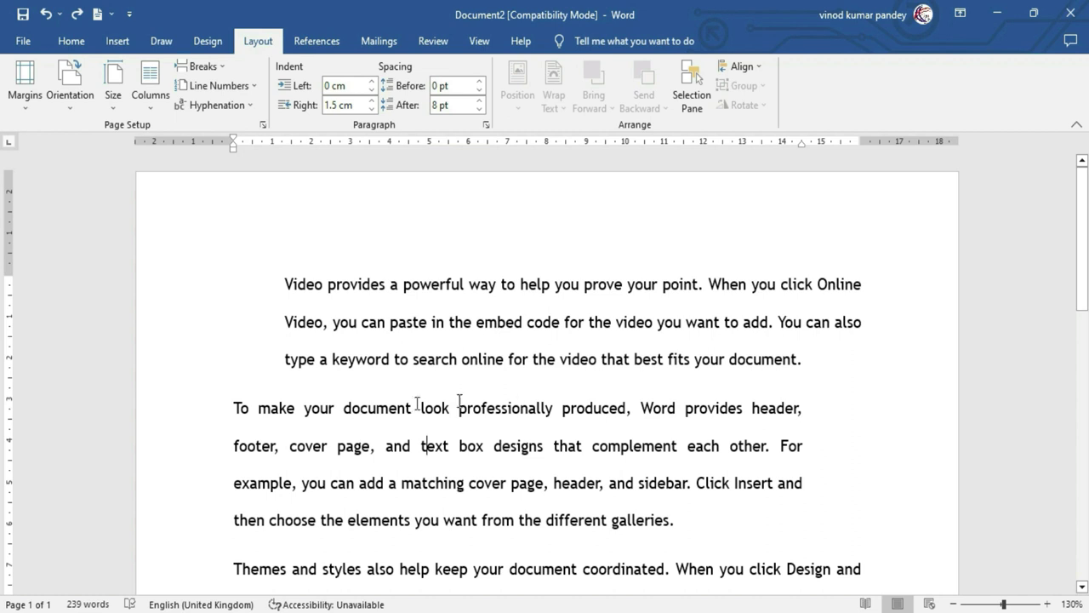
Set the second paragraph's right indent and the first paragraph's left indent to 0 cm.
click(434, 449)
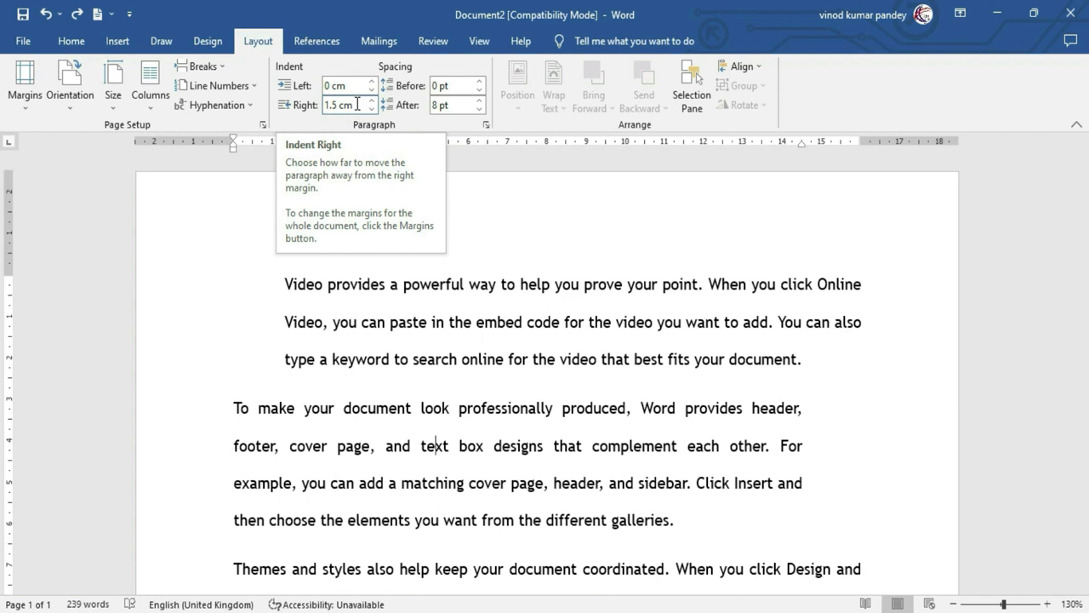
click(357, 105)
key(BackSpace)
key(BackSpace)
key(BackSpace)
text(0)
key(Return)
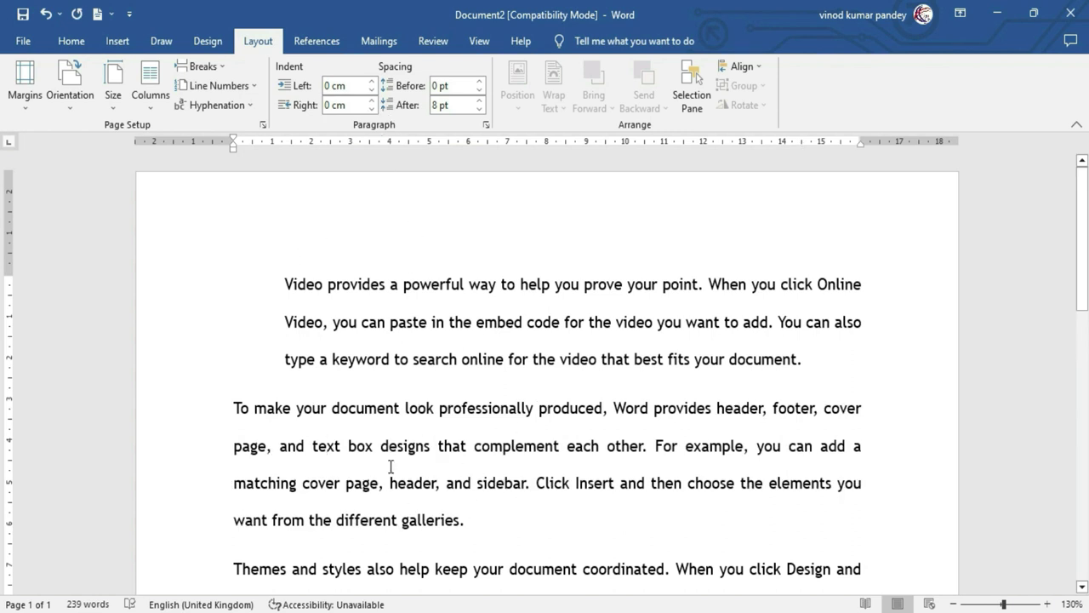
click(399, 330)
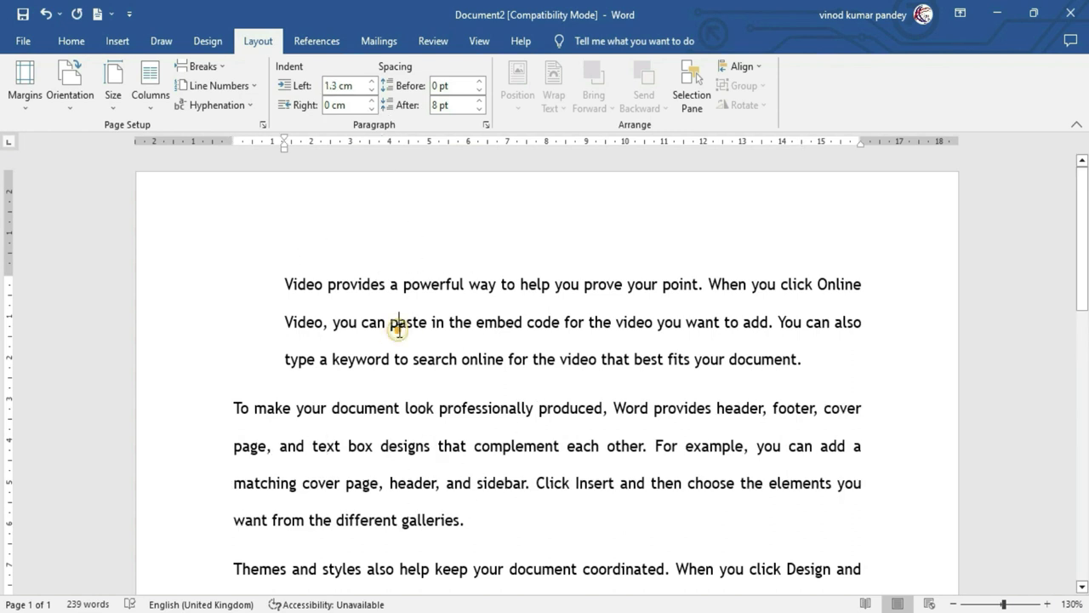
click(356, 85)
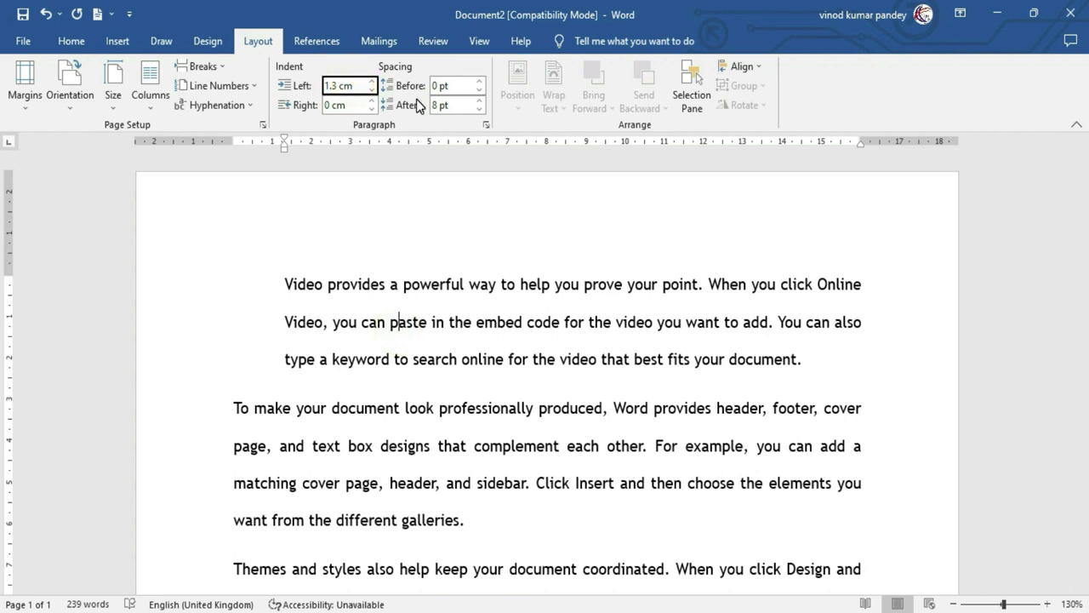
key(BackSpace)
text(0)
key(Return)
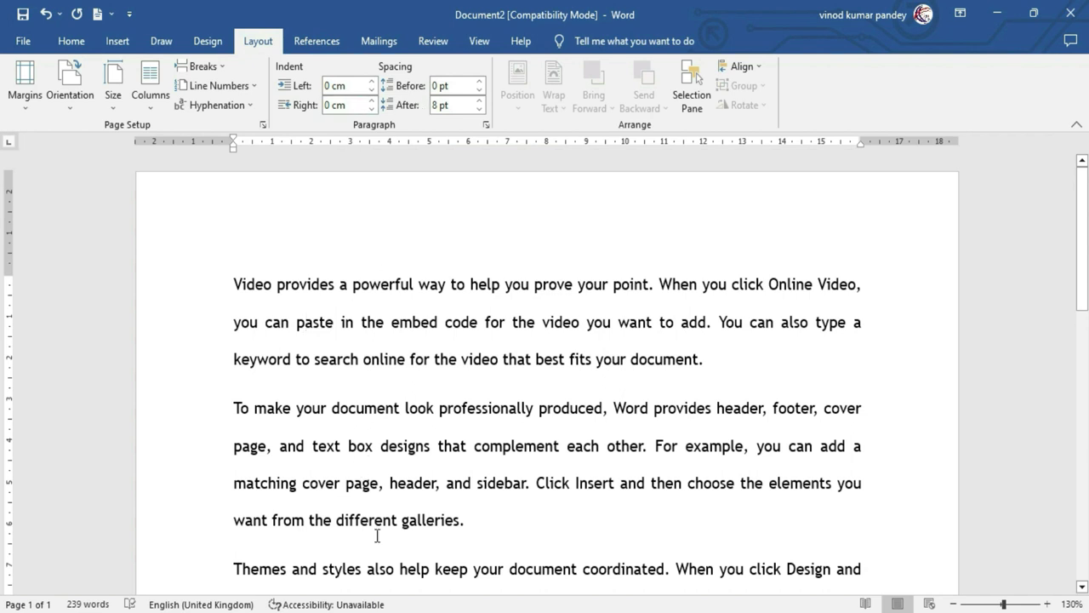
Try 0 pt spacing after the first paragraph, then undo back to 8 pt.
click(381, 283)
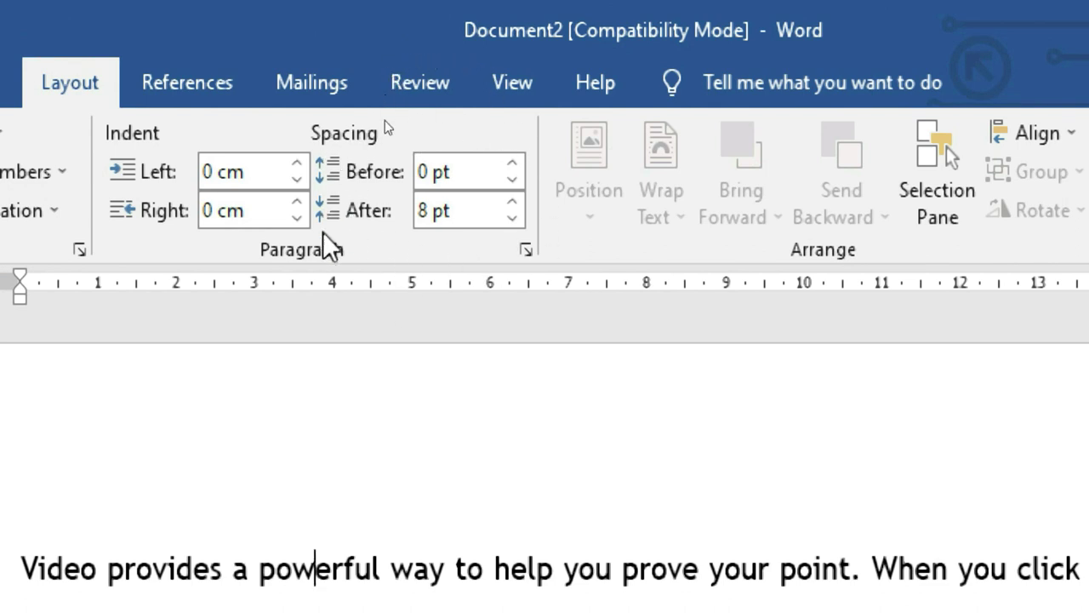
click(411, 124)
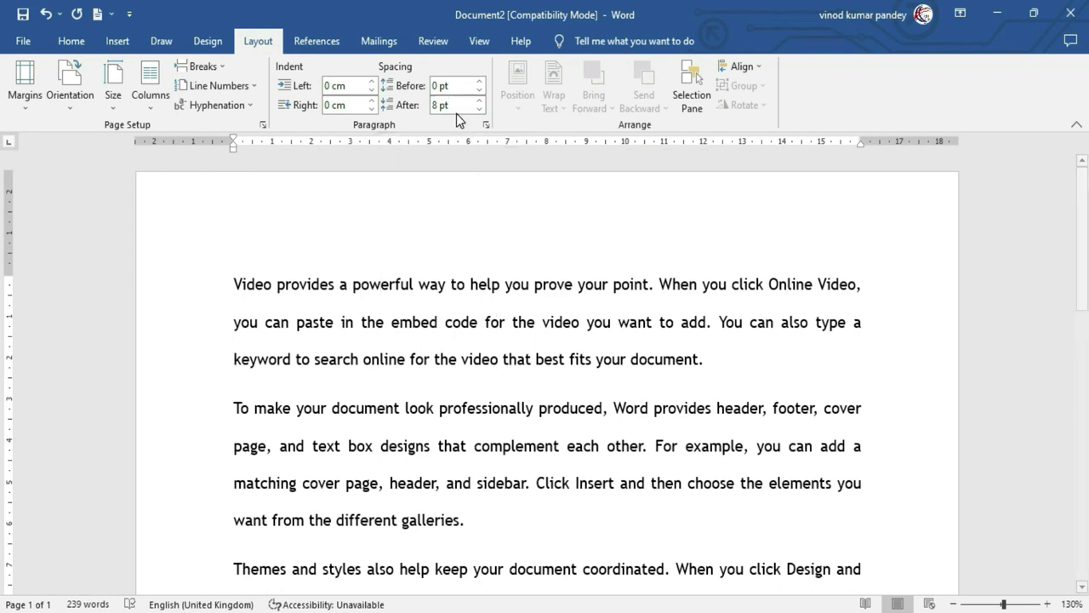
click(392, 323)
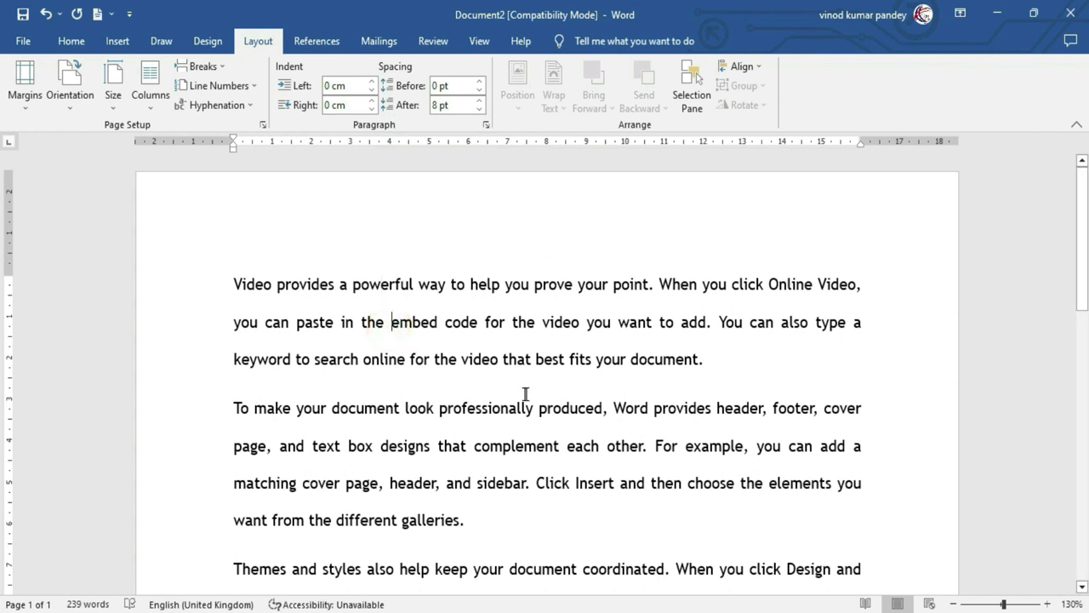
click(447, 104)
text(0)
key(Return)
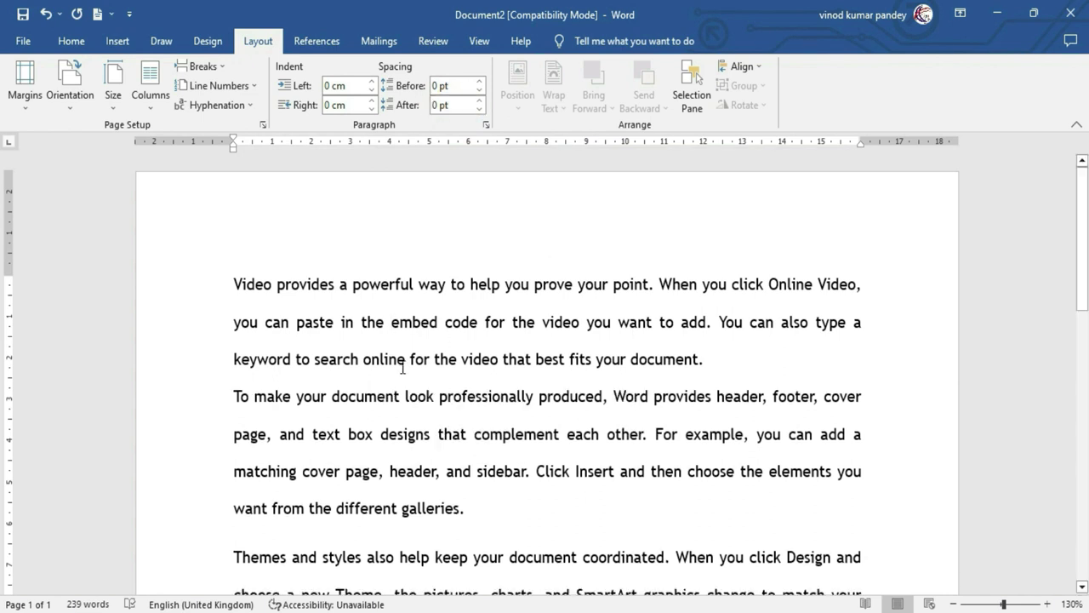
key(ctrl+z)
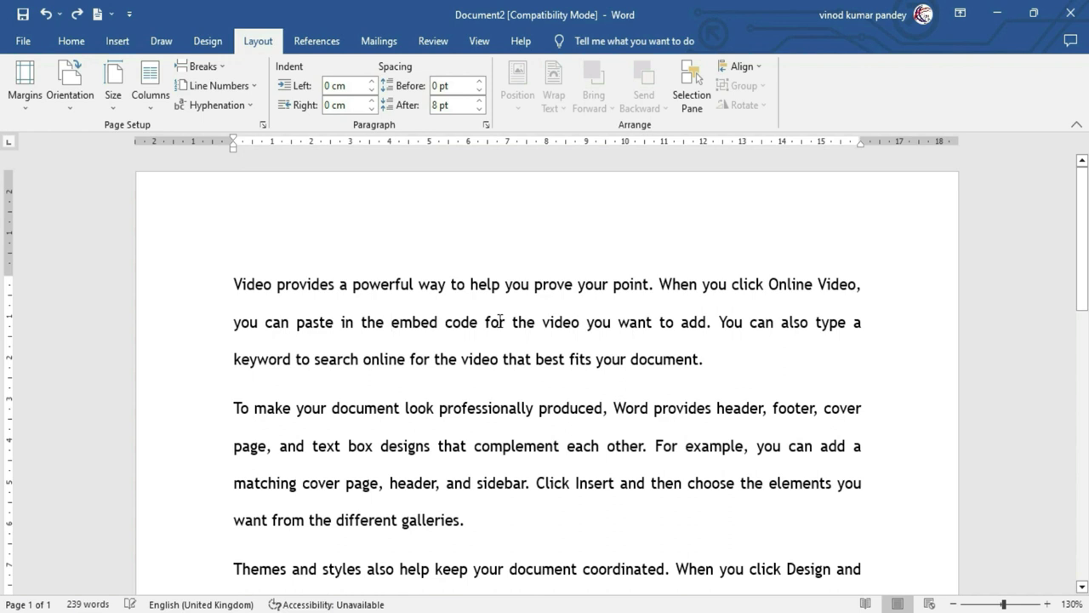
Raise the first paragraph's spacing to 48 pt before and 36 pt after.
click(439, 321)
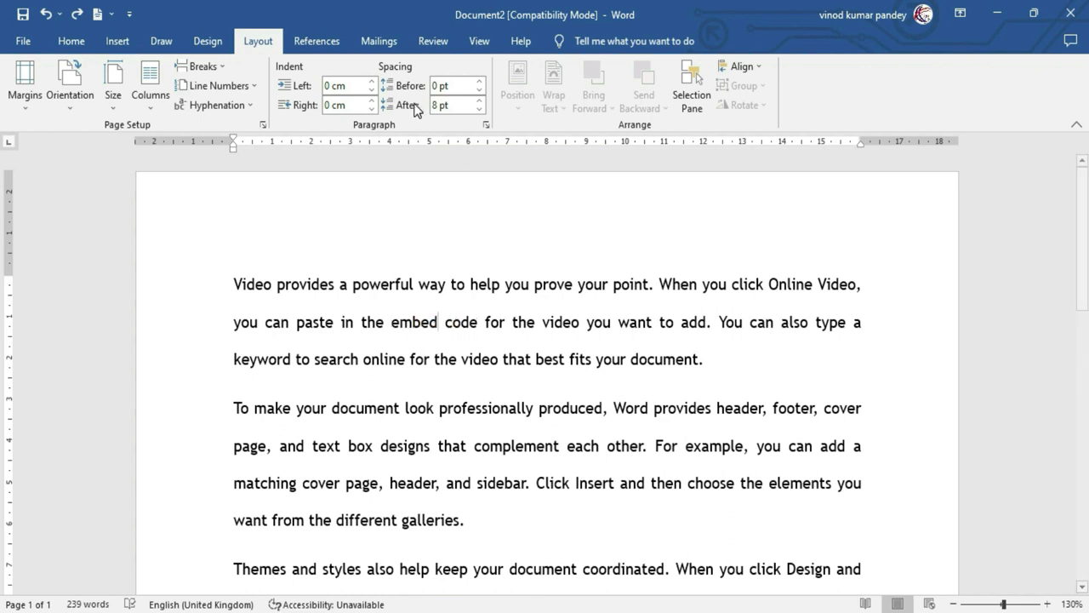
click(481, 82)
click(481, 82)
click(481, 83)
click(481, 83)
click(481, 82)
click(480, 83)
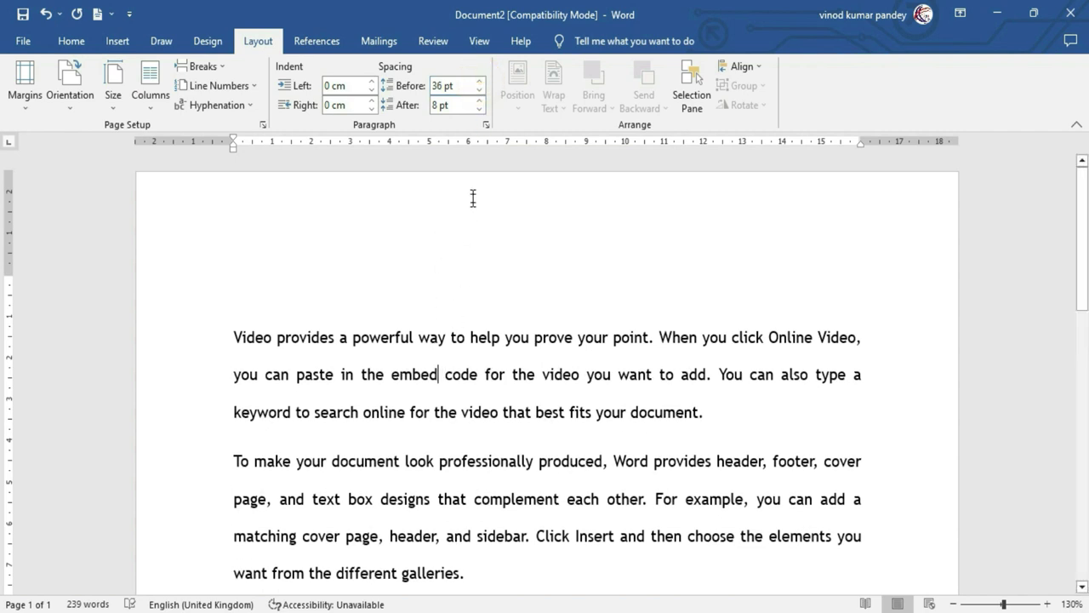
click(479, 82)
click(480, 81)
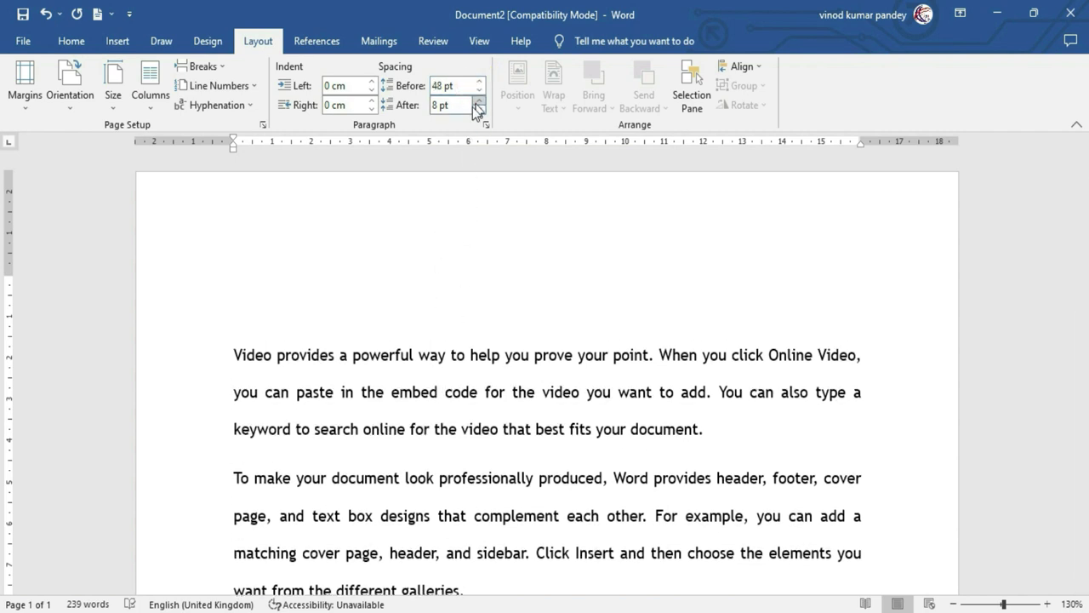
click(457, 426)
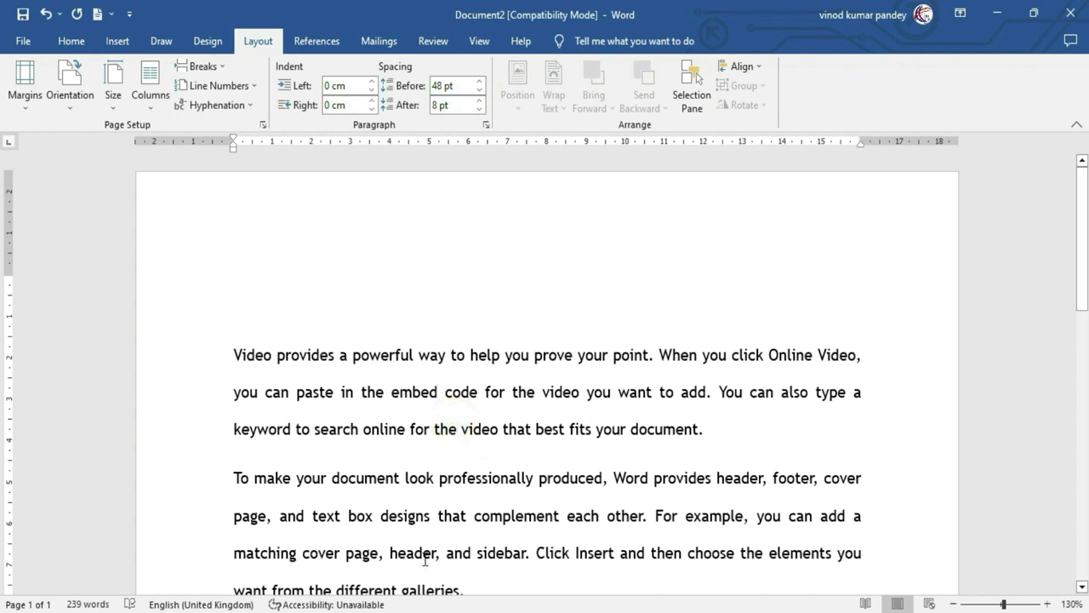
click(479, 101)
click(480, 101)
click(479, 101)
click(480, 101)
click(479, 101)
click(479, 102)
click(480, 101)
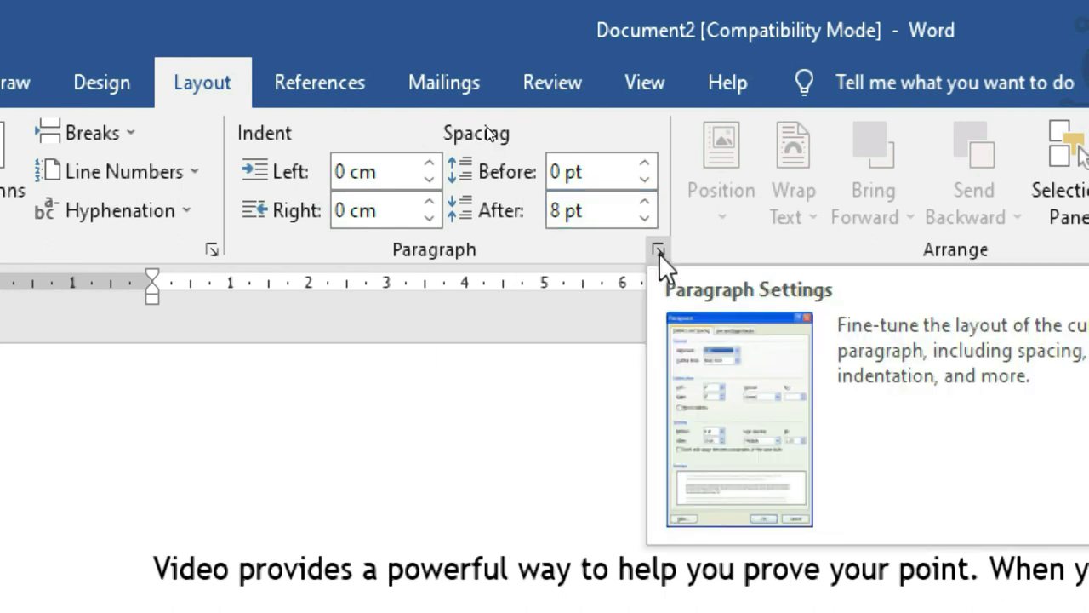
click(659, 253)
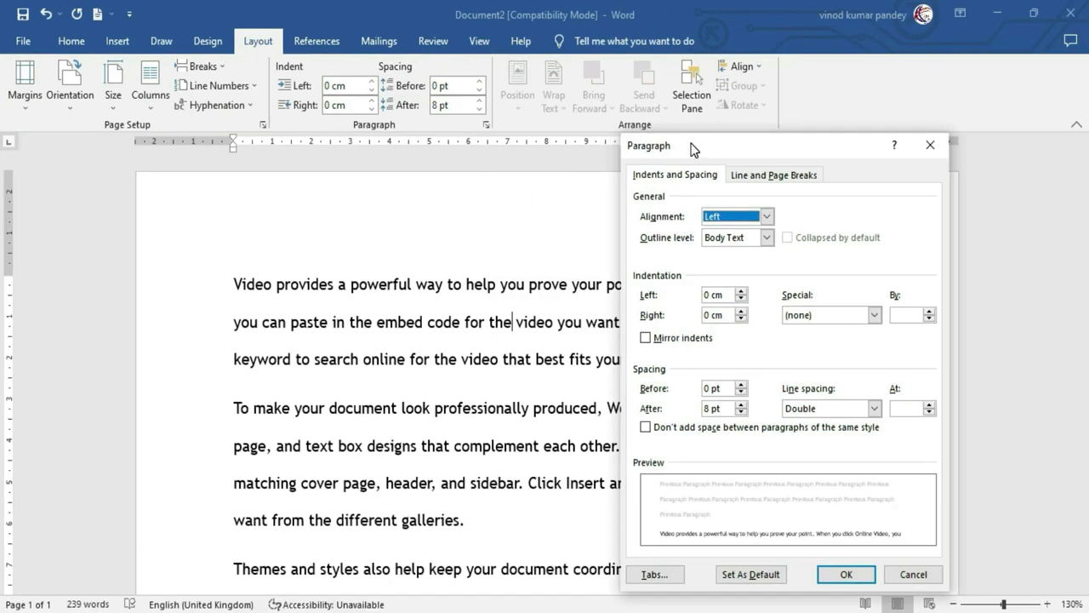
drag(691, 145, 454, 136)
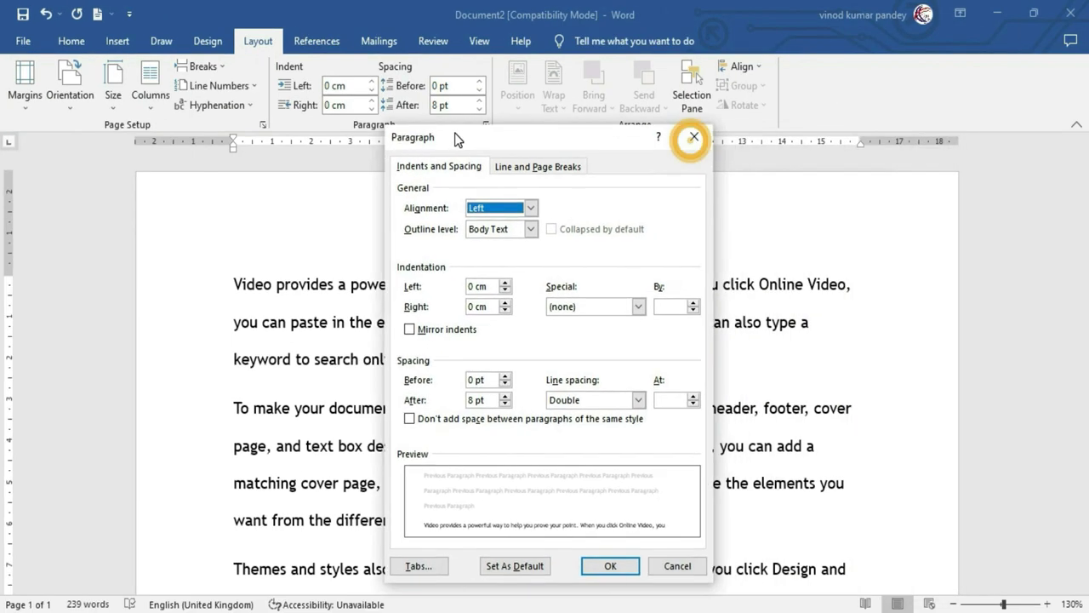
click(530, 208)
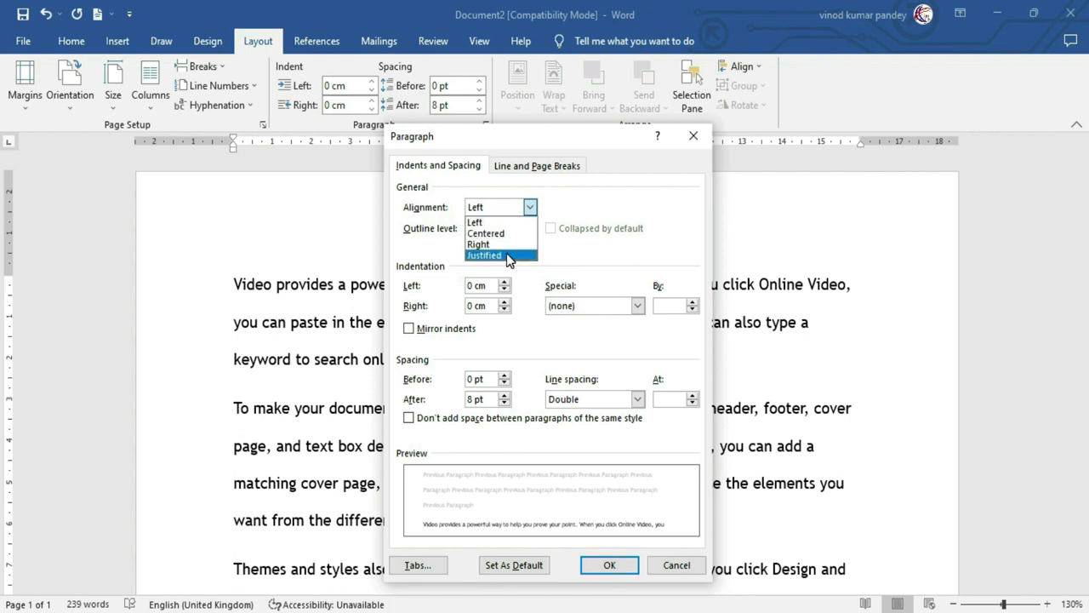
click(677, 565)
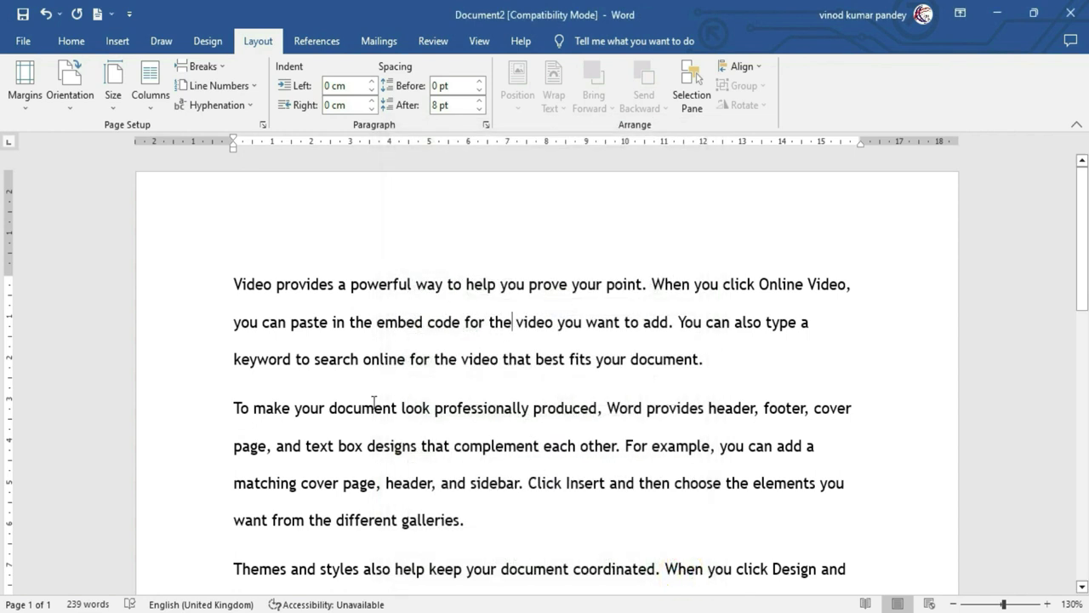
Add empty lines after 'document.' below the first paragraph.
click(73, 39)
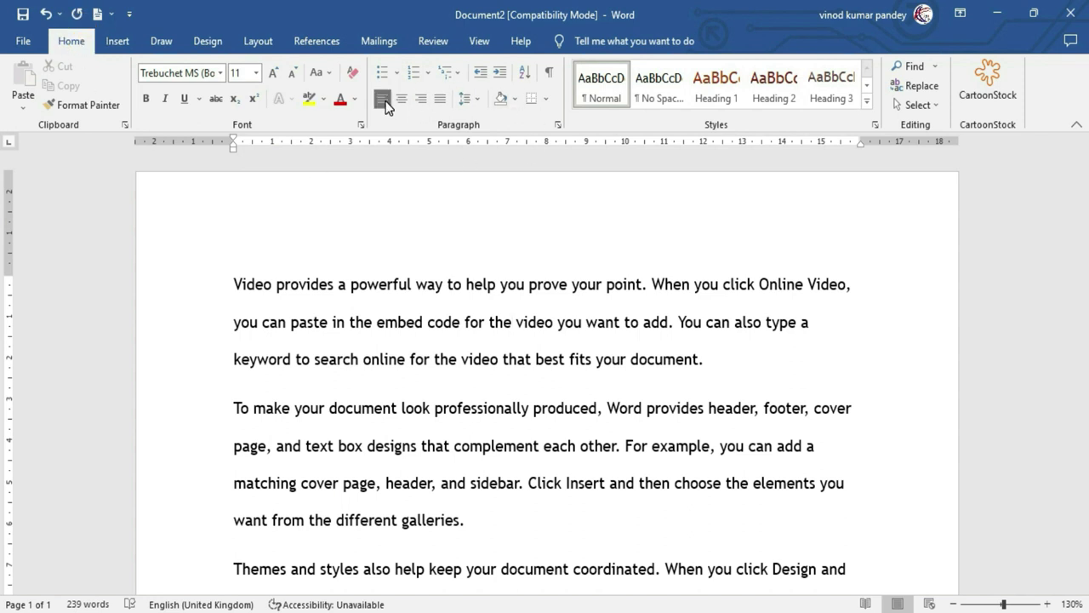
click(731, 358)
key(Return)
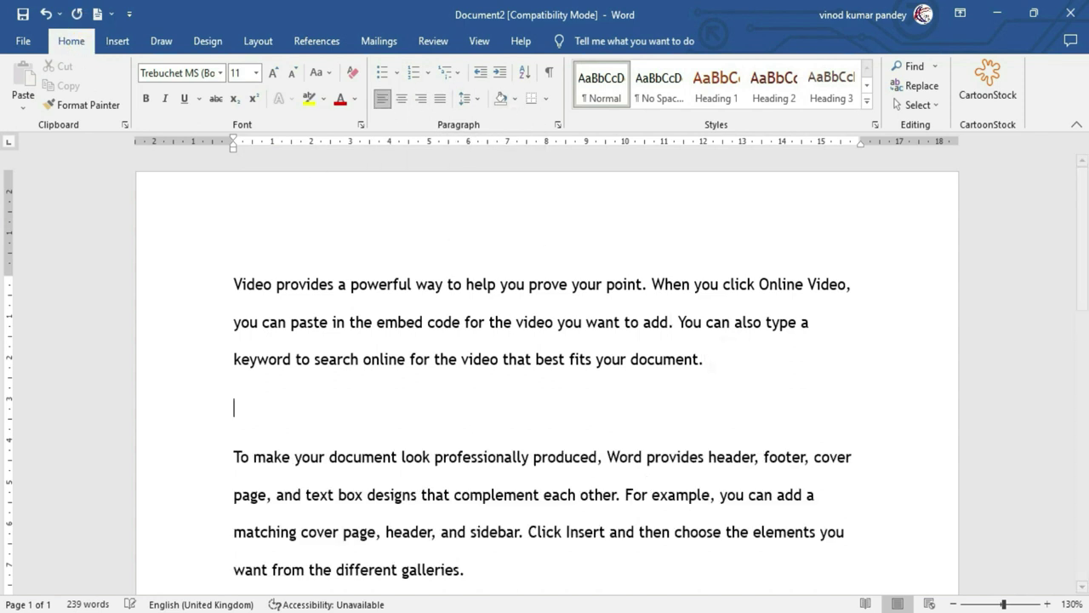
key(Return)
key(Return)
Try centred and right alignment on the first paragraph, ending with justified.
click(452, 280)
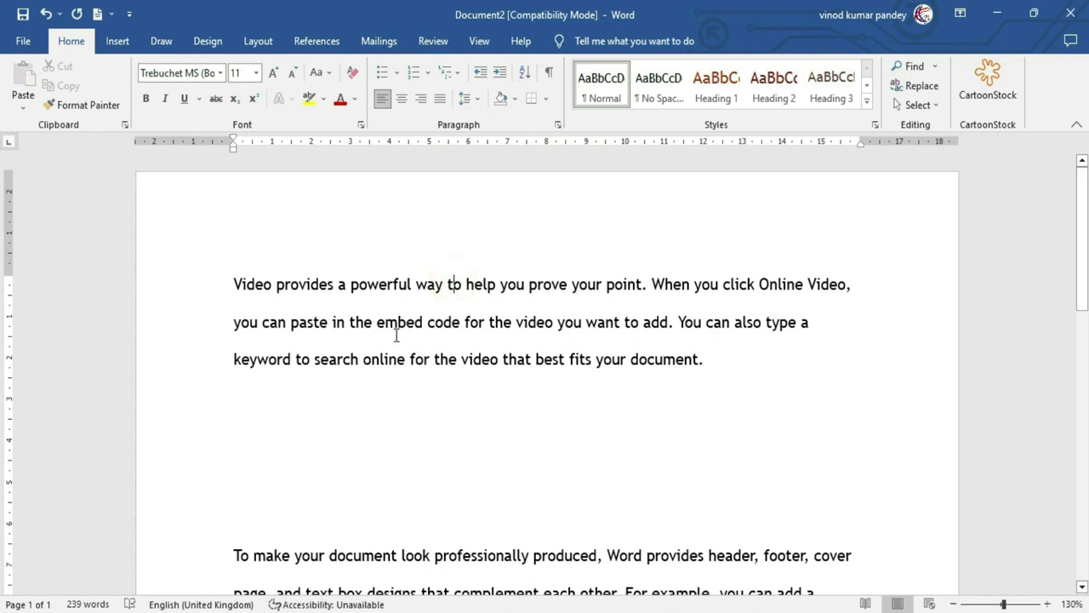
click(404, 323)
click(414, 324)
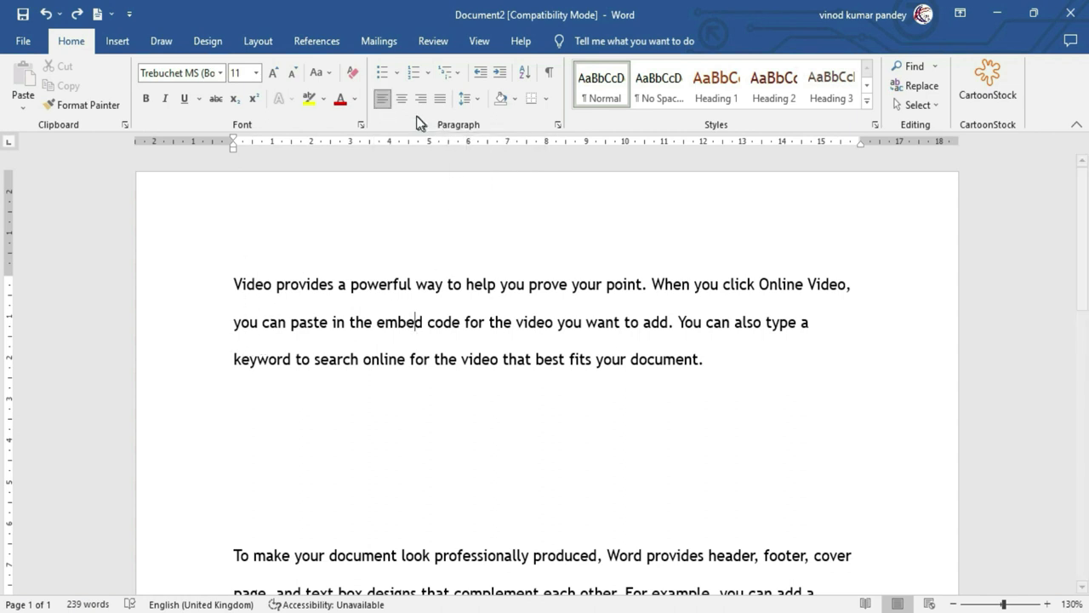
click(401, 99)
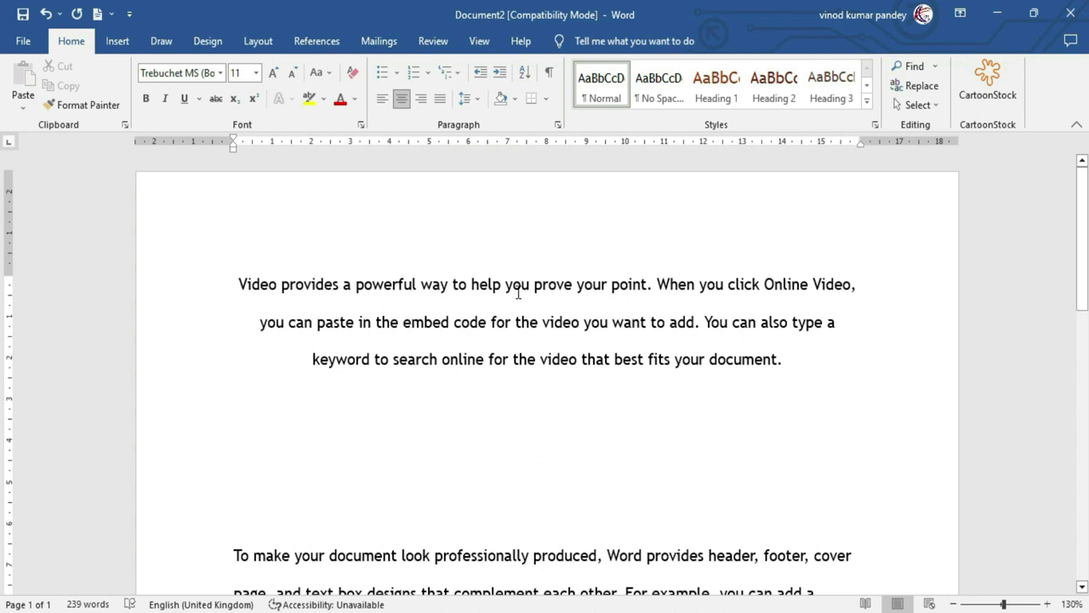
click(420, 98)
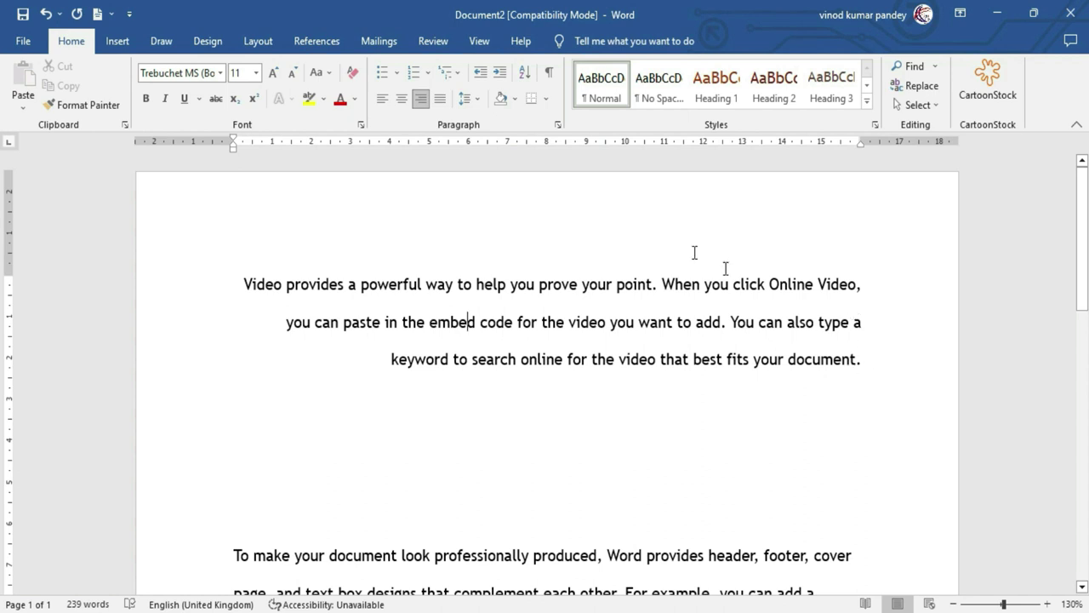
click(441, 99)
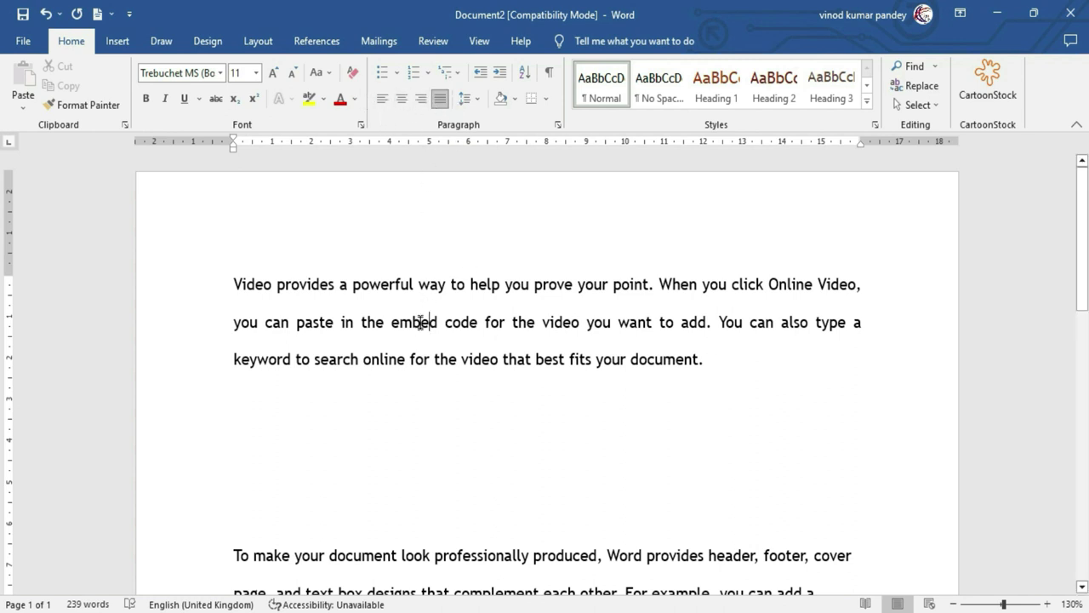
Set the first paragraph's alignment to Left in the Paragraph dialog.
click(258, 40)
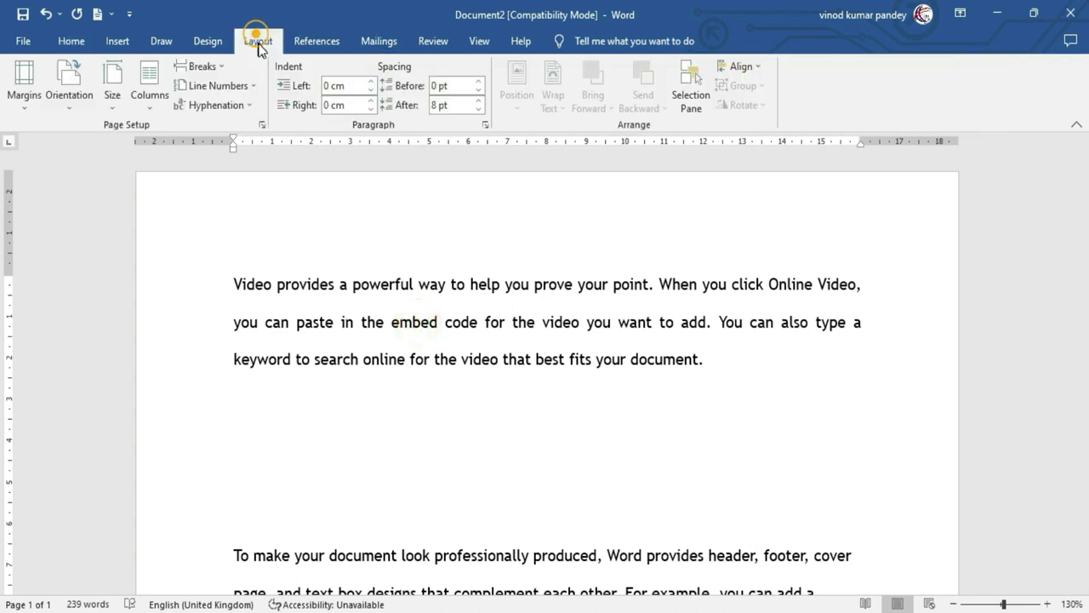
click(485, 124)
drag(745, 110, 753, 108)
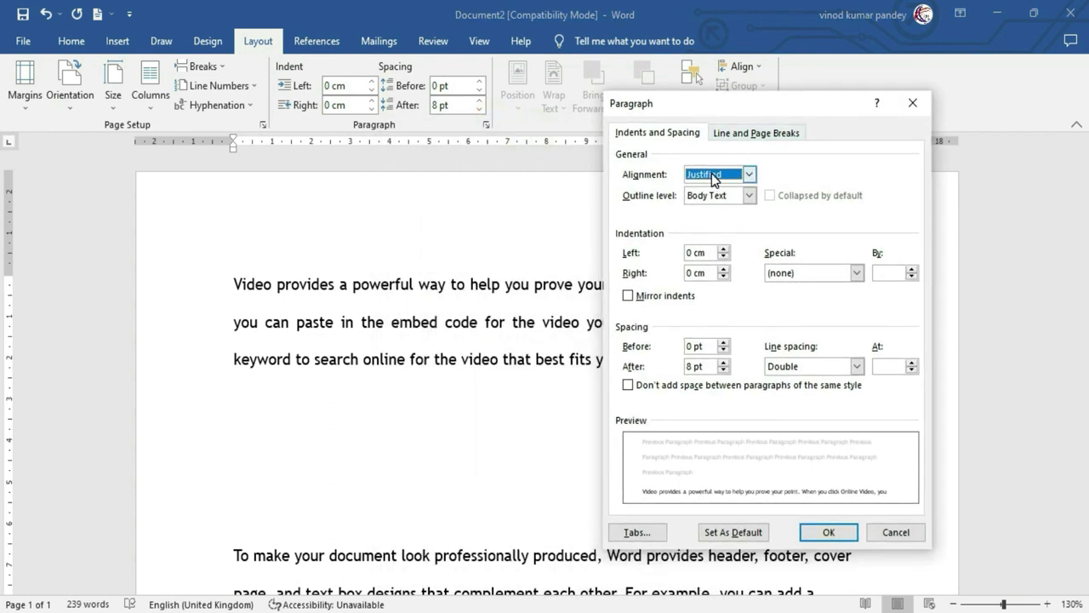
click(713, 175)
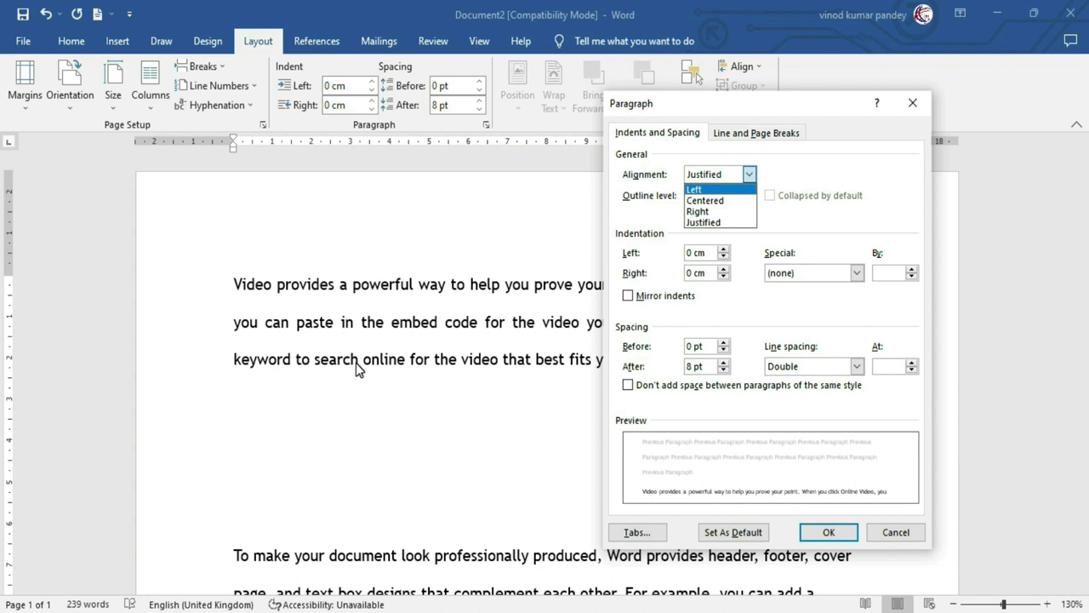
click(695, 190)
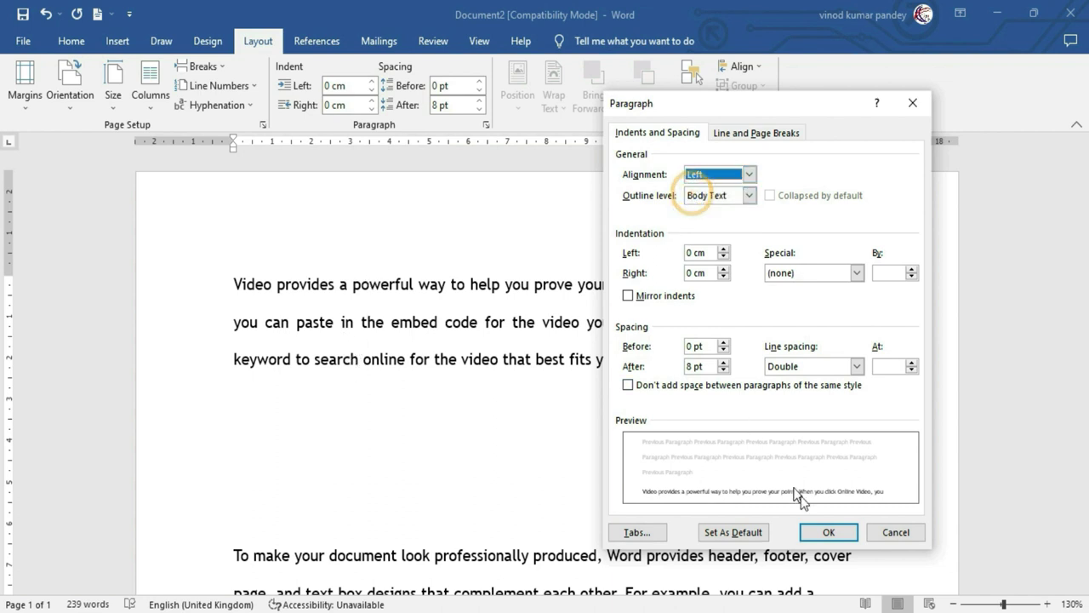
click(828, 532)
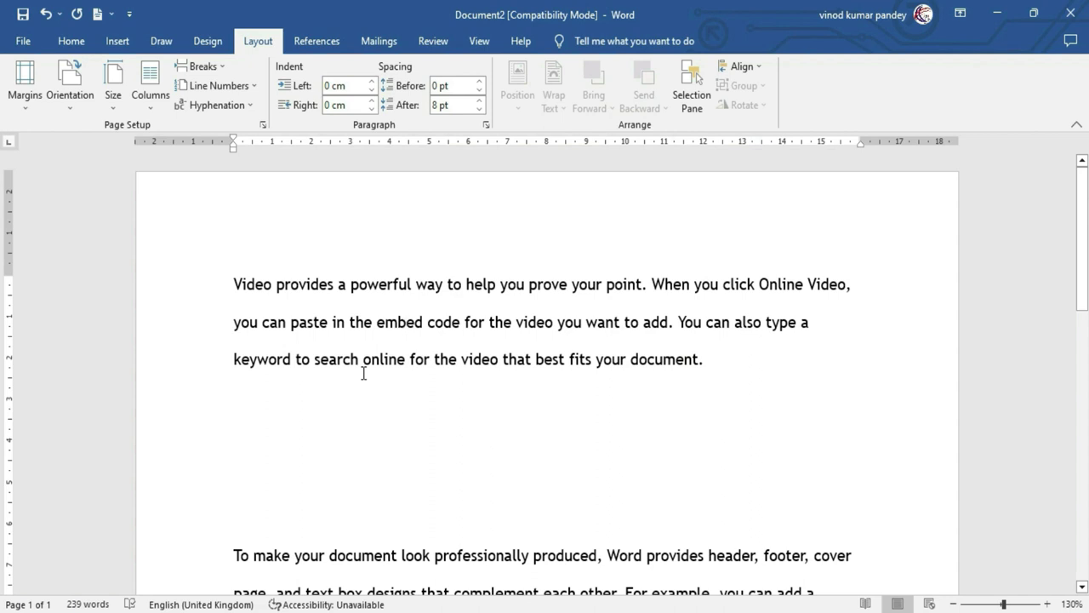
click(486, 124)
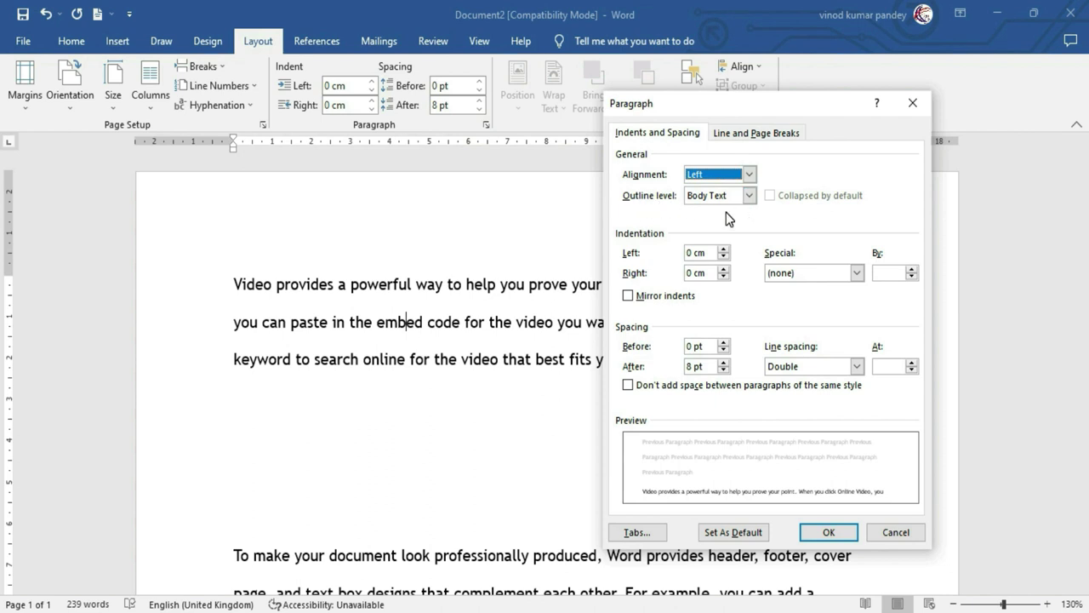
click(895, 532)
Delete two blank lines below the first paragraph, leaving one.
click(250, 405)
key(Delete)
key(Delete)
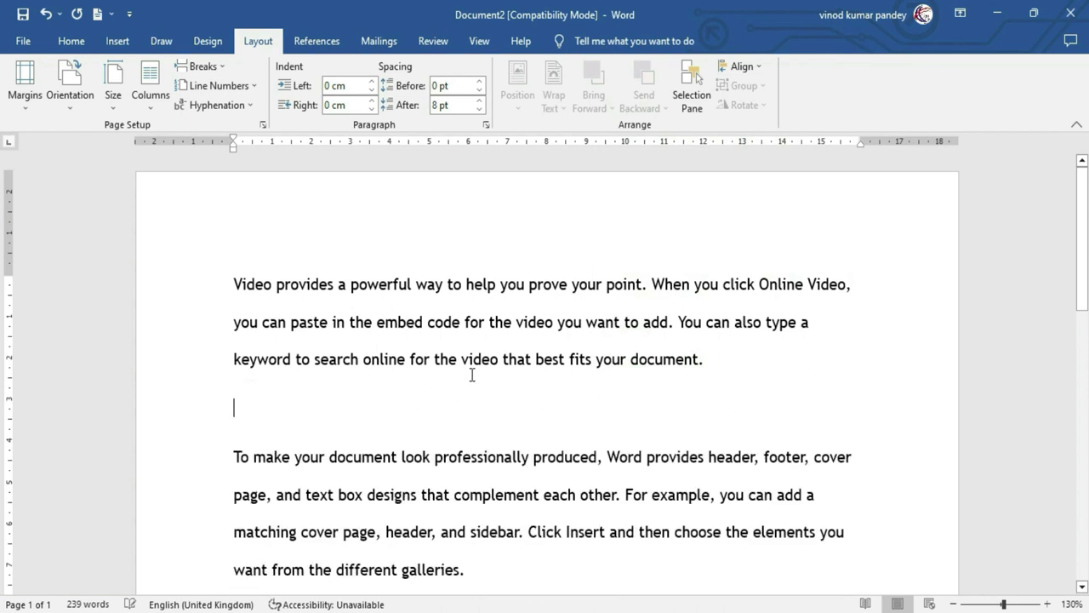
key(Delete)
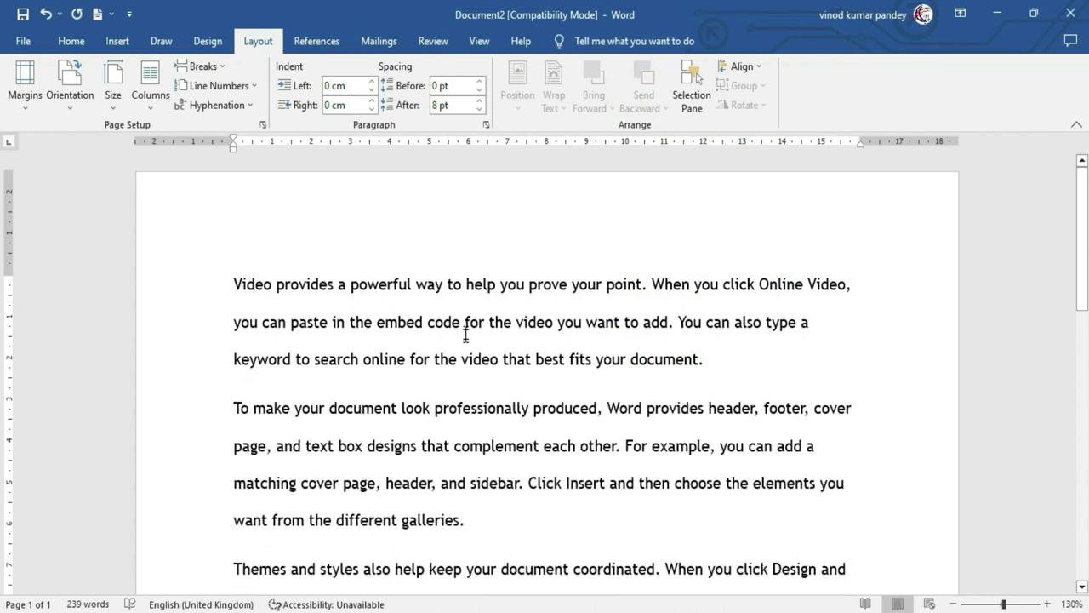
click(417, 285)
key(Return)
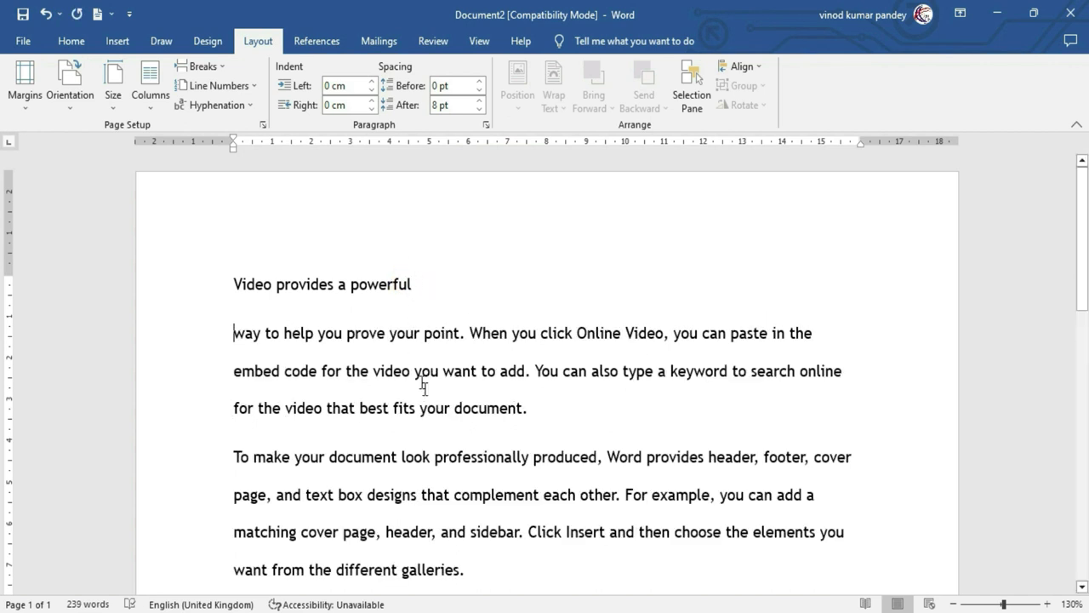
click(537, 458)
key(Return)
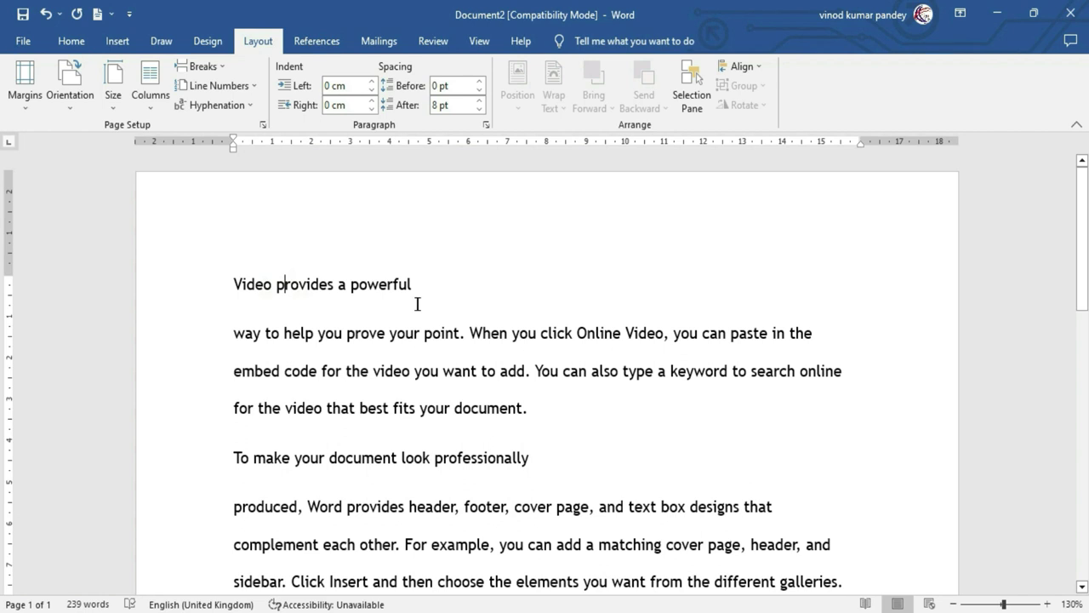
click(299, 283)
click(486, 125)
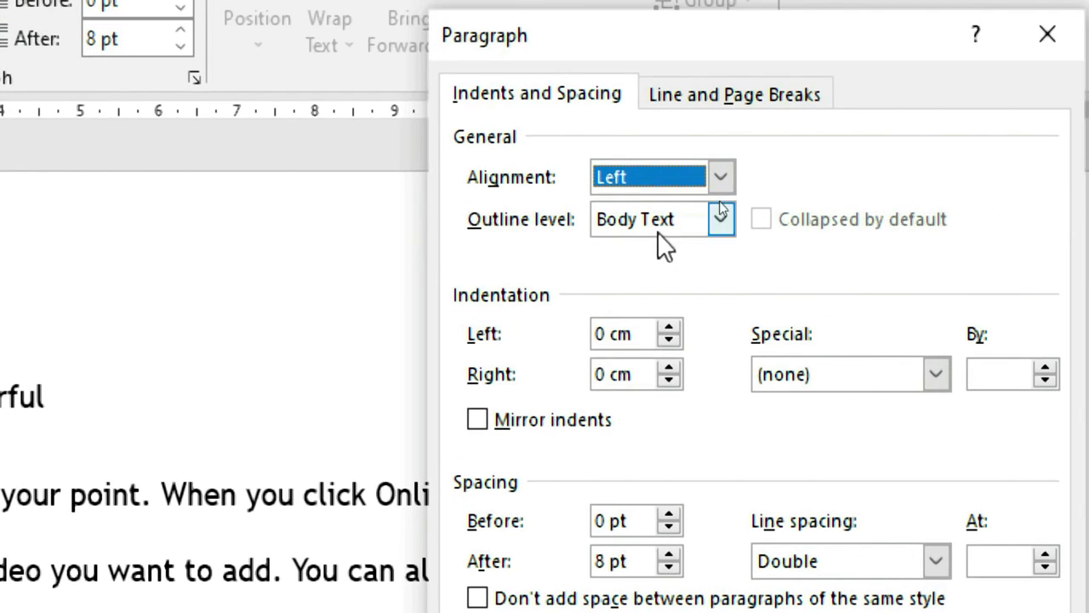
click(721, 219)
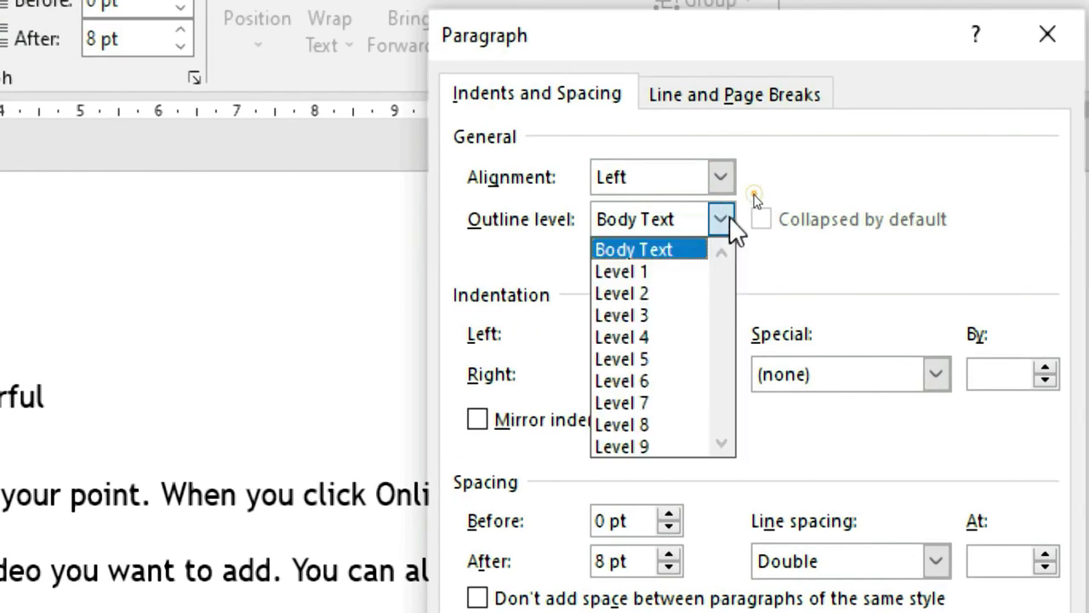
click(651, 272)
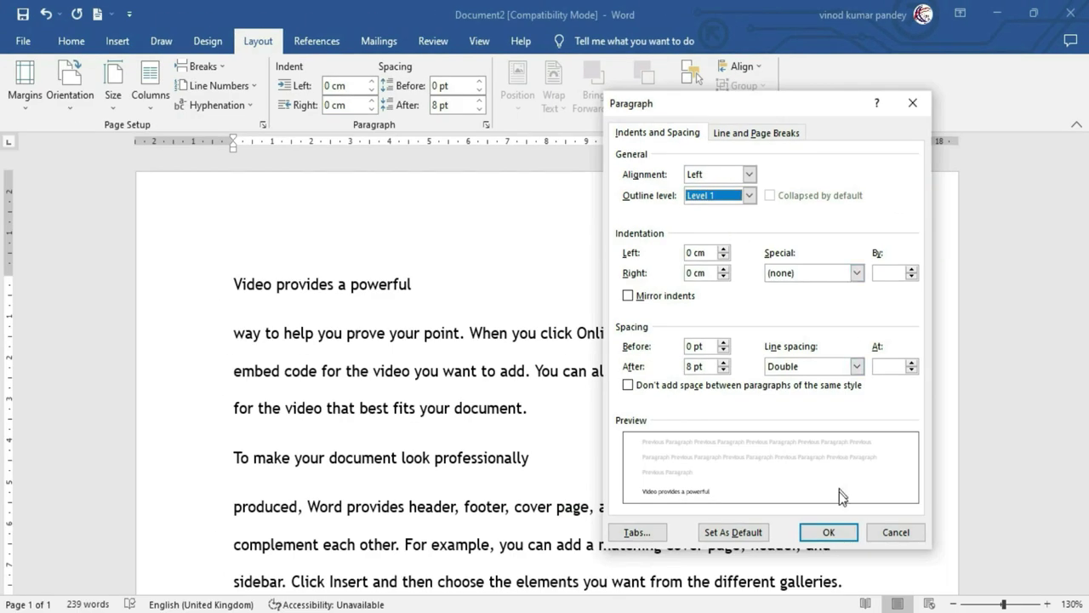
click(828, 532)
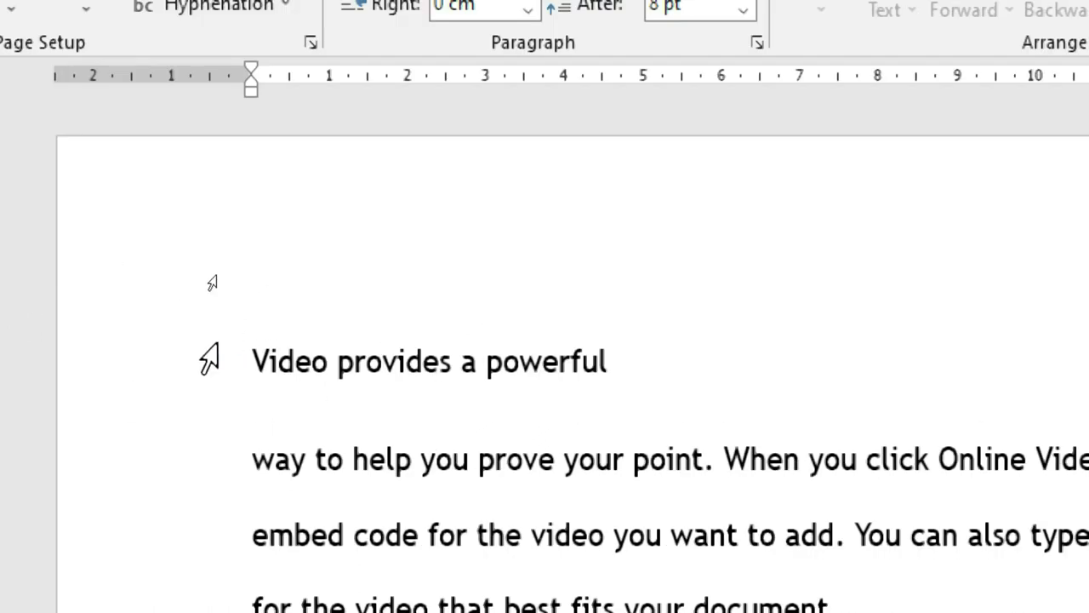
click(233, 365)
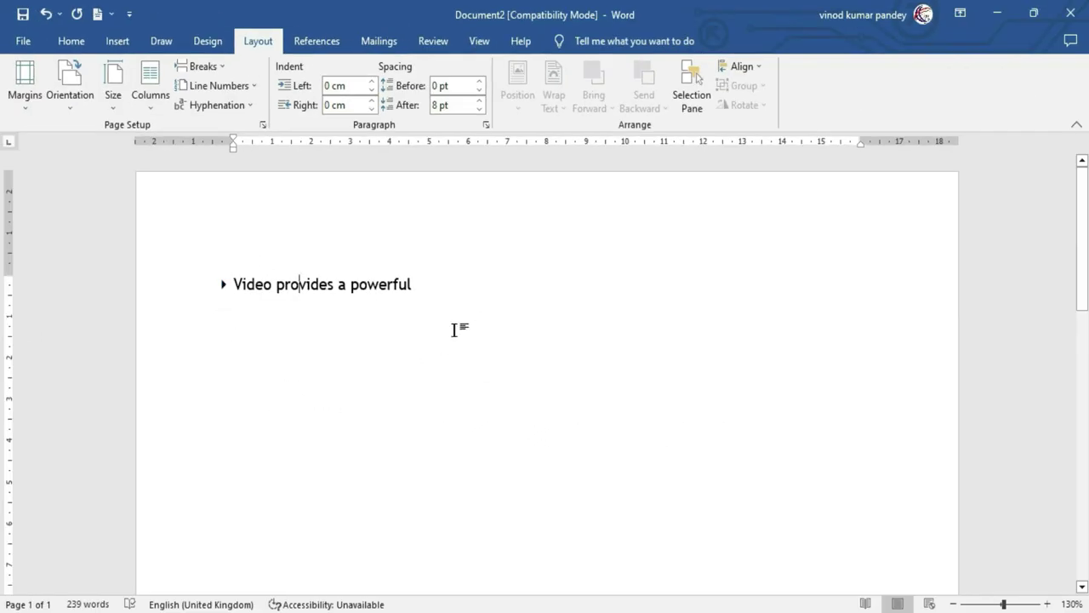
click(299, 285)
click(223, 284)
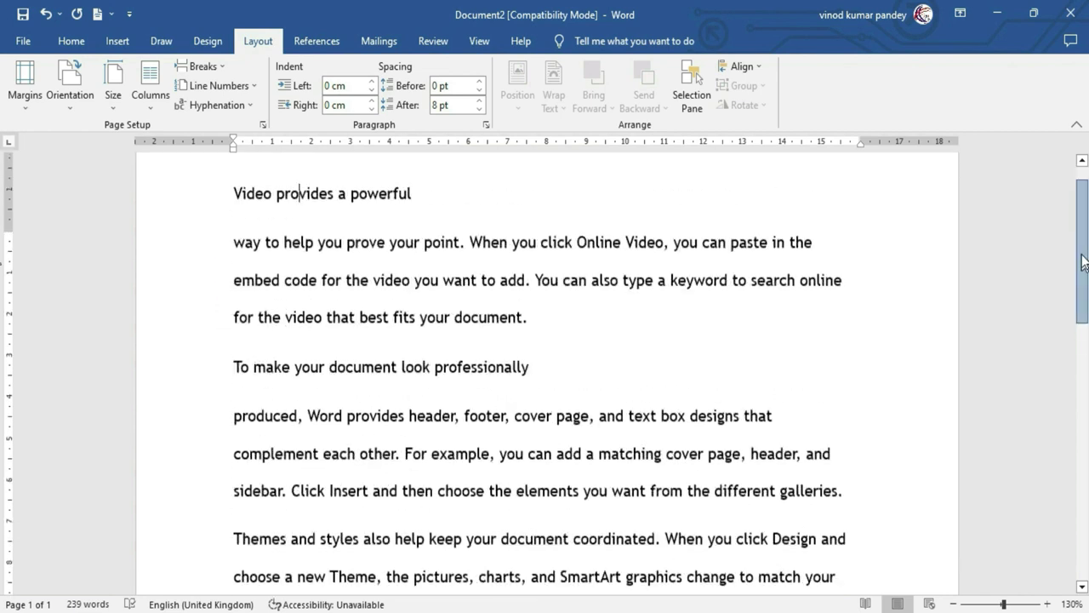
mouse_move(1081, 242)
mouse_down()
mouse_move(1084, 451)
mouse_move(1082, 175)
mouse_up()
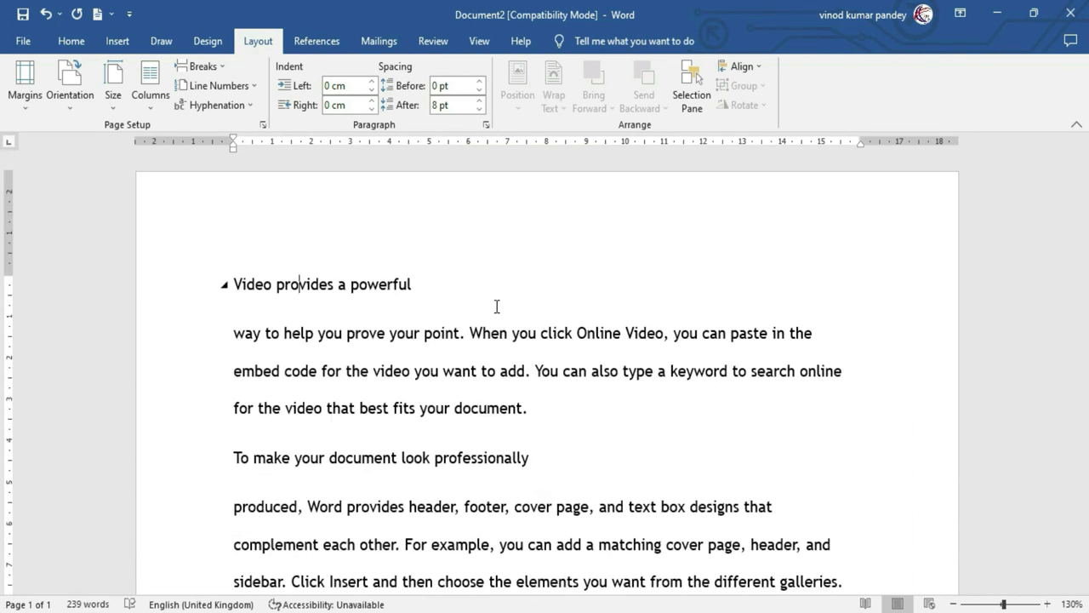
click(286, 451)
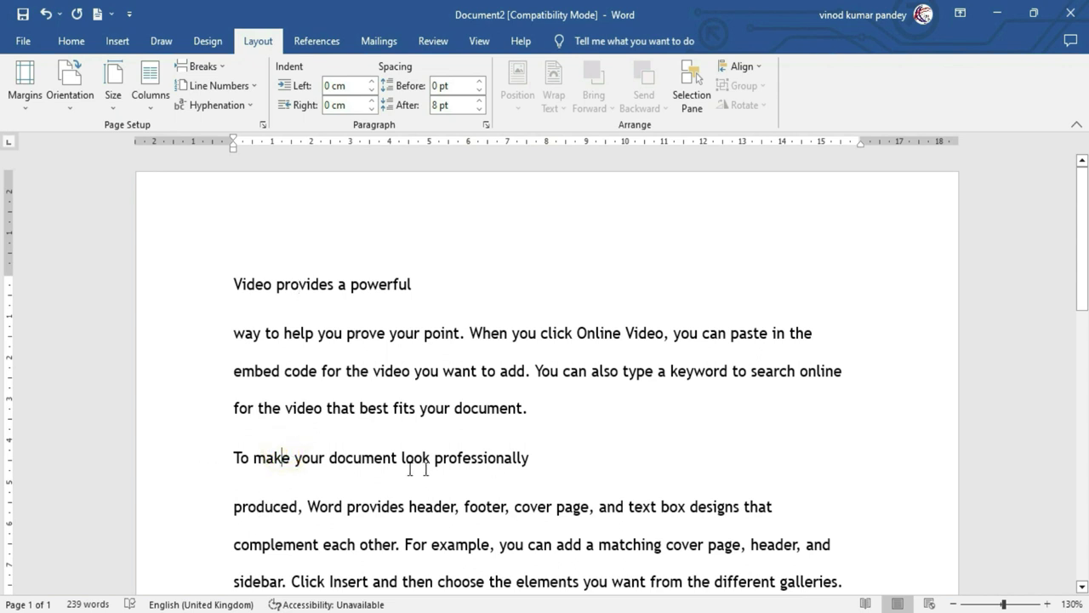
click(348, 461)
click(485, 126)
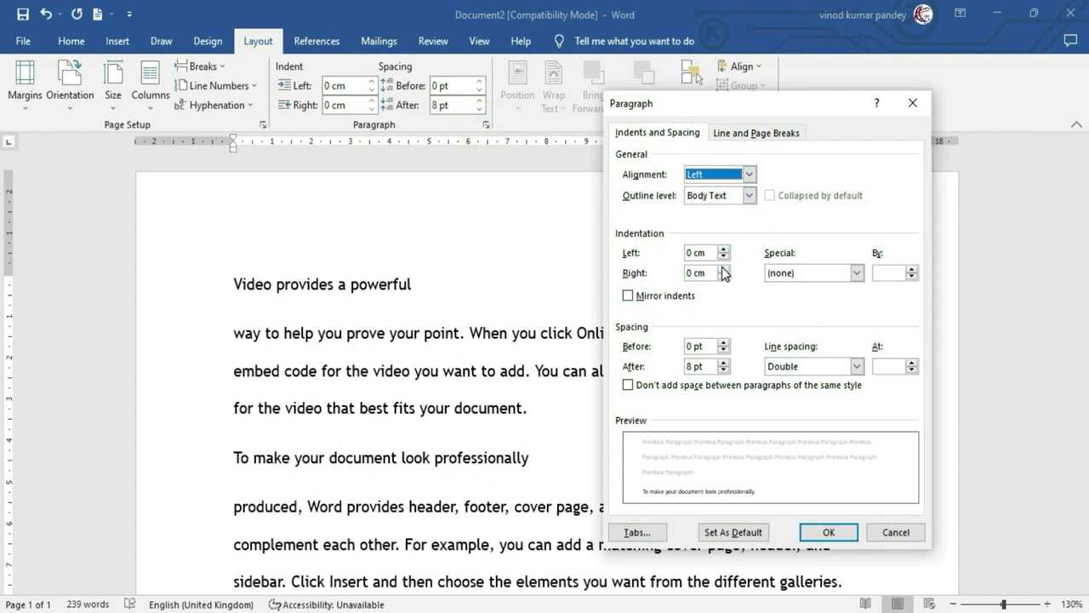
Set the paragraph's outline level to Level 2.
click(732, 197)
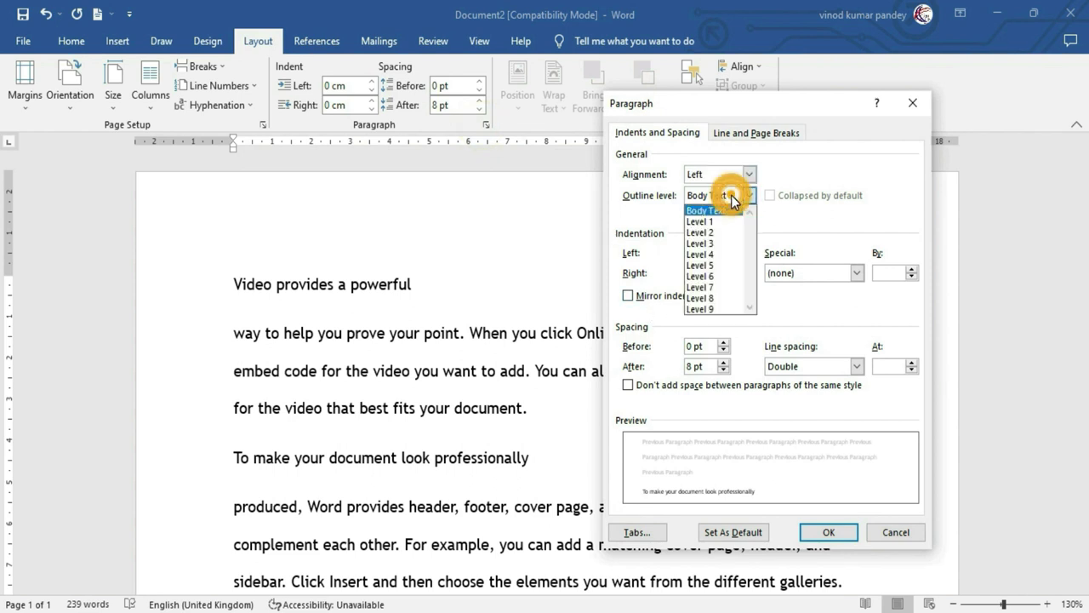
click(707, 233)
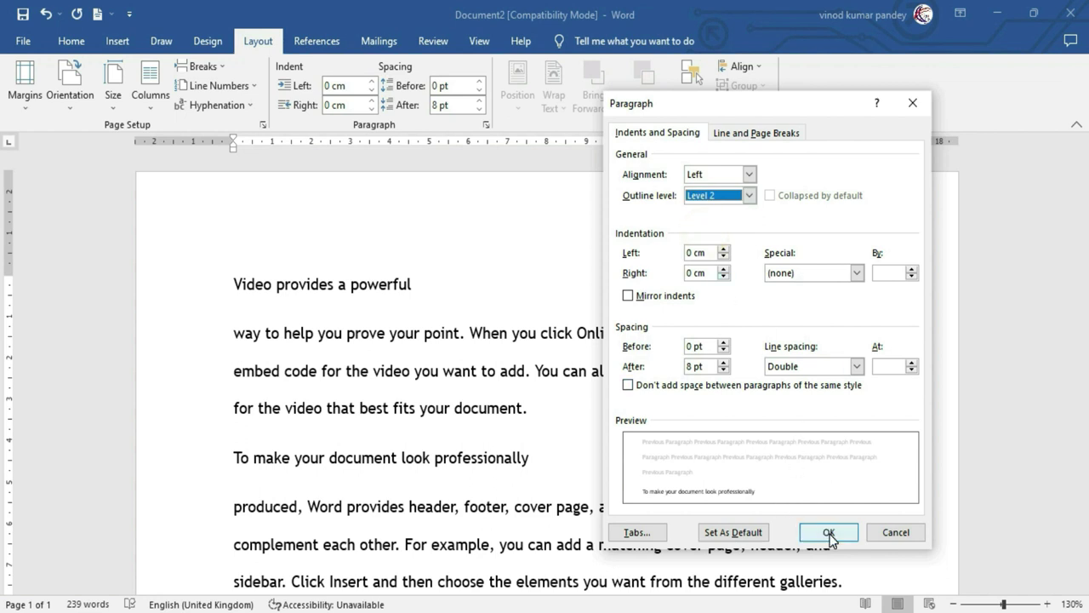
click(829, 531)
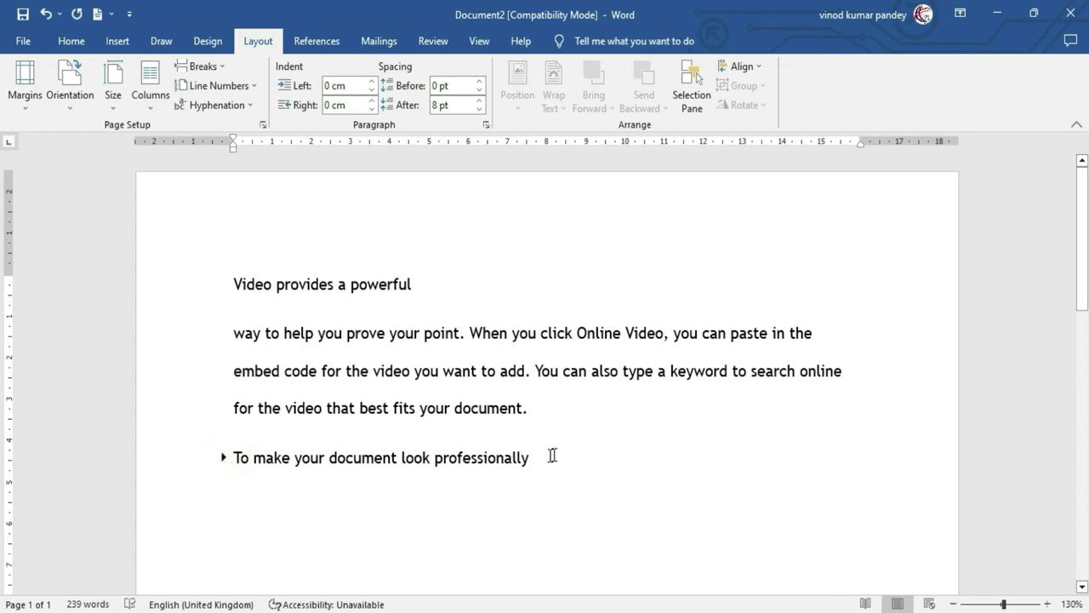
Collapse and expand the headings, then review the Paragraph settings without changes.
mouse_move(1083, 233)
mouse_down()
mouse_move(1081, 300)
mouse_move(1081, 220)
mouse_up()
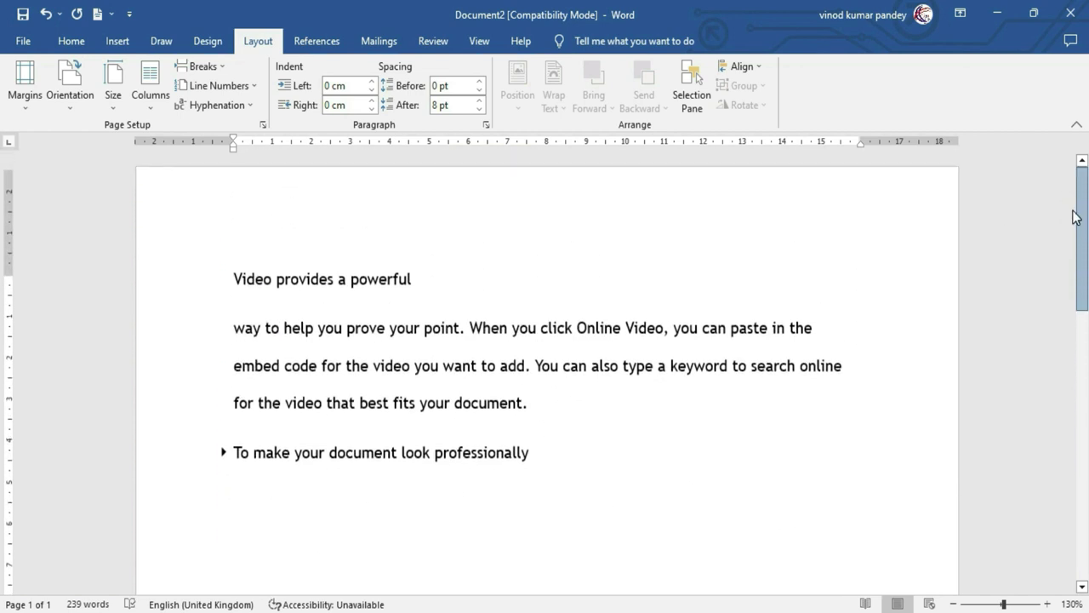
click(225, 286)
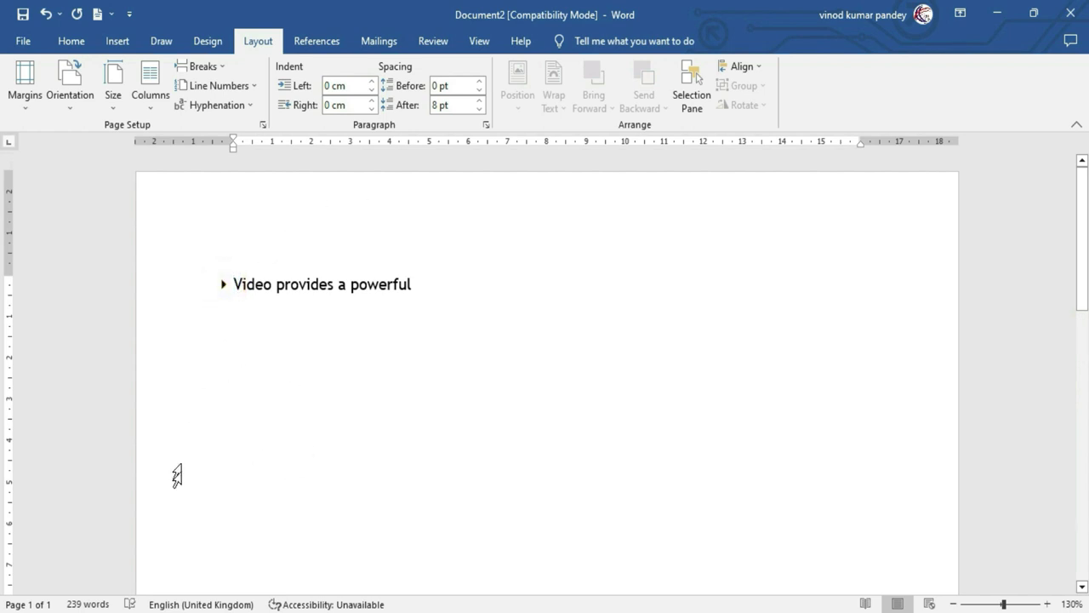
click(225, 286)
click(225, 459)
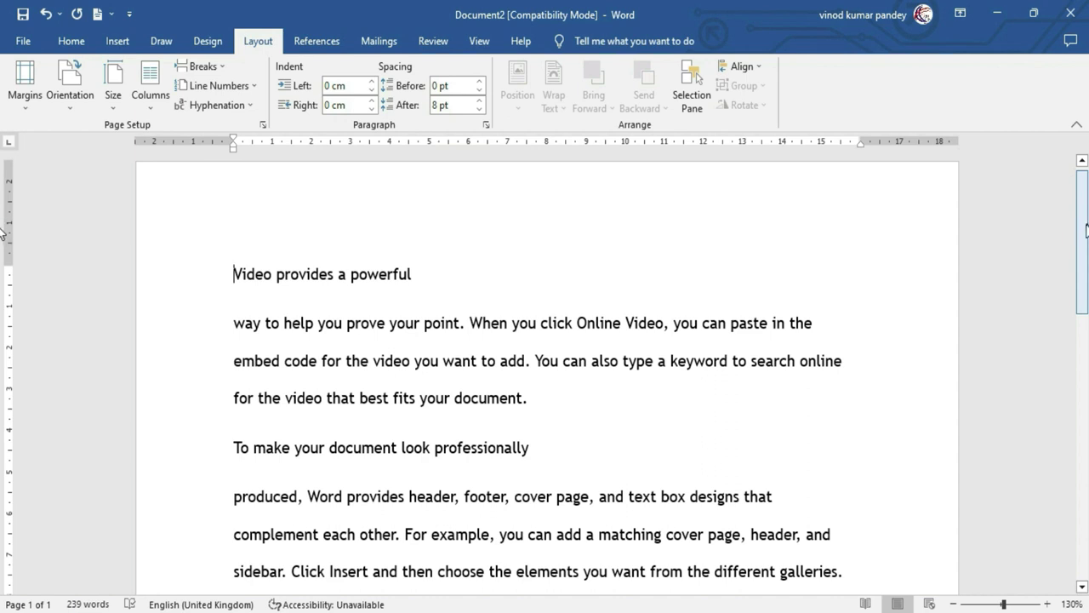
mouse_move(1082, 231)
mouse_down()
mouse_move(1077, 417)
mouse_move(1081, 179)
mouse_up()
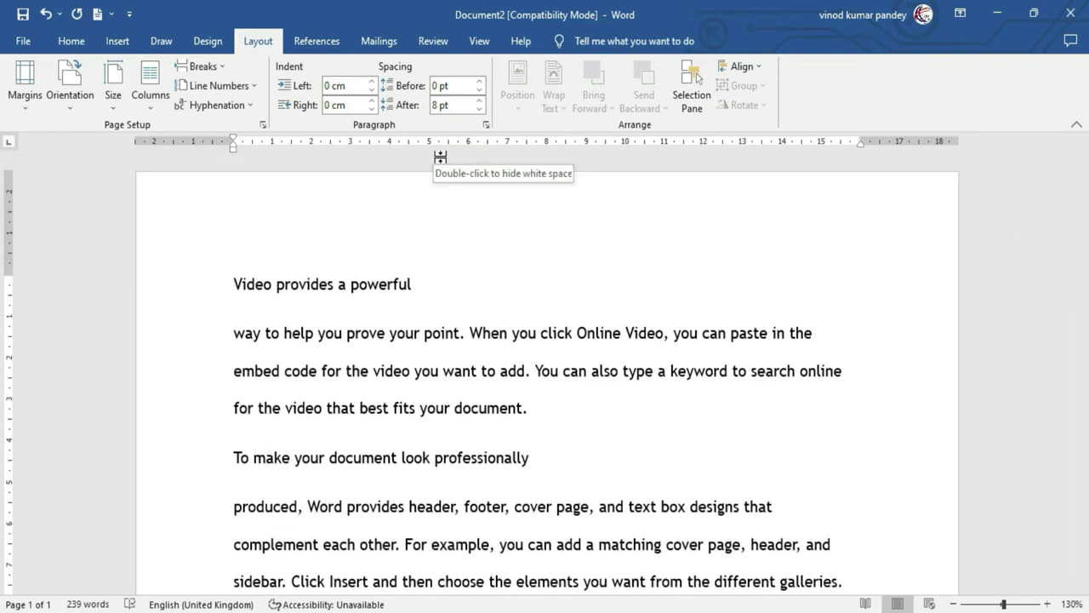
click(486, 124)
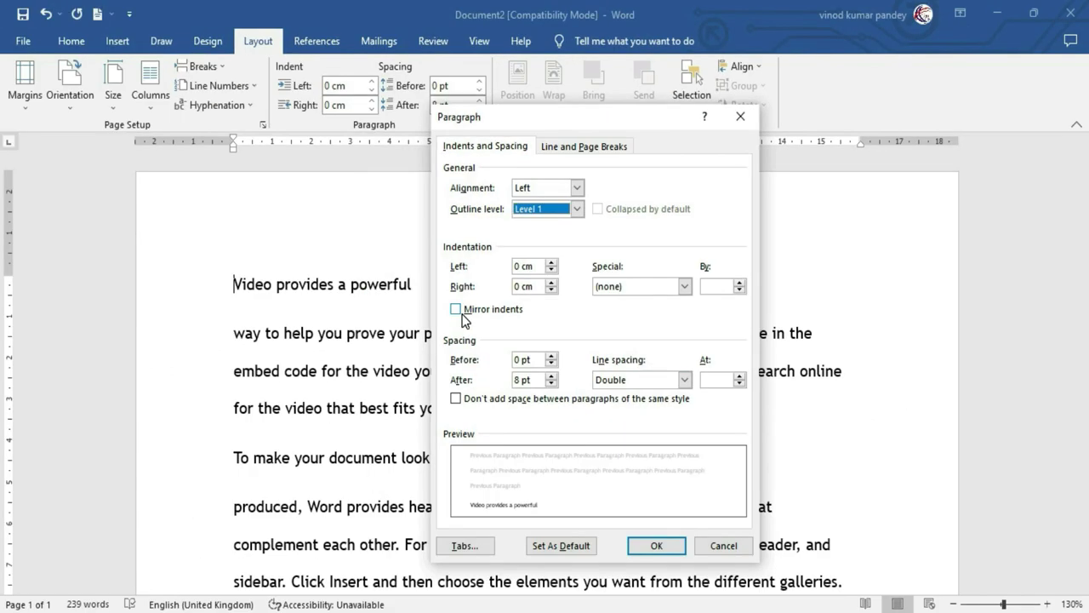
click(722, 543)
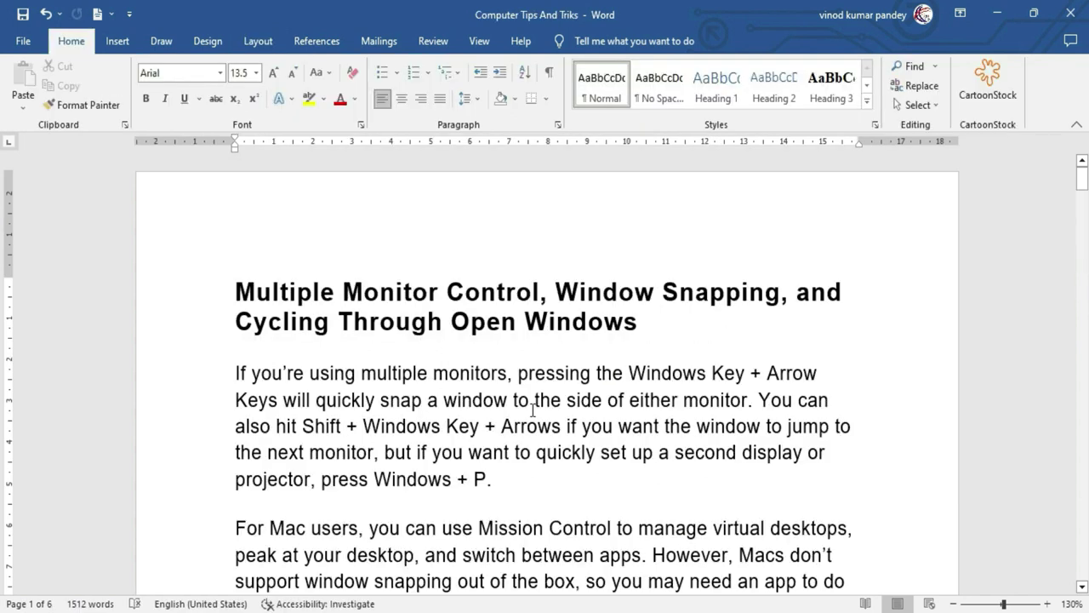
Select all the text in the tips document.
scroll(532, 410, down, 4)
scroll(532, 410, down, 7)
scroll(533, 410, down, 7)
scroll(533, 410, up, 1)
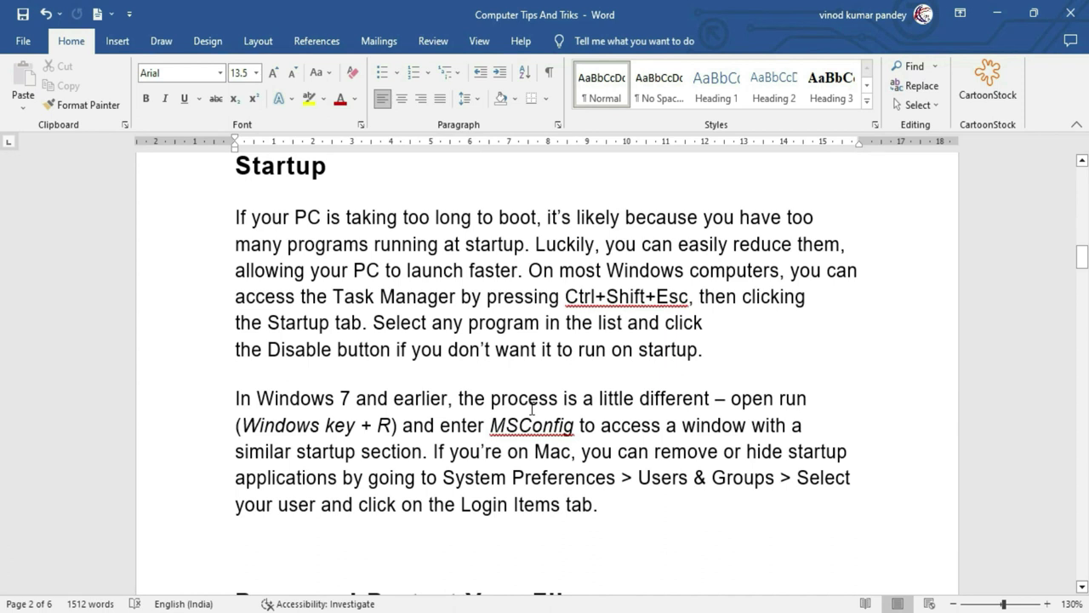
scroll(532, 410, up, 1)
scroll(533, 410, up, 5)
scroll(533, 410, up, 5)
scroll(533, 410, up, 5)
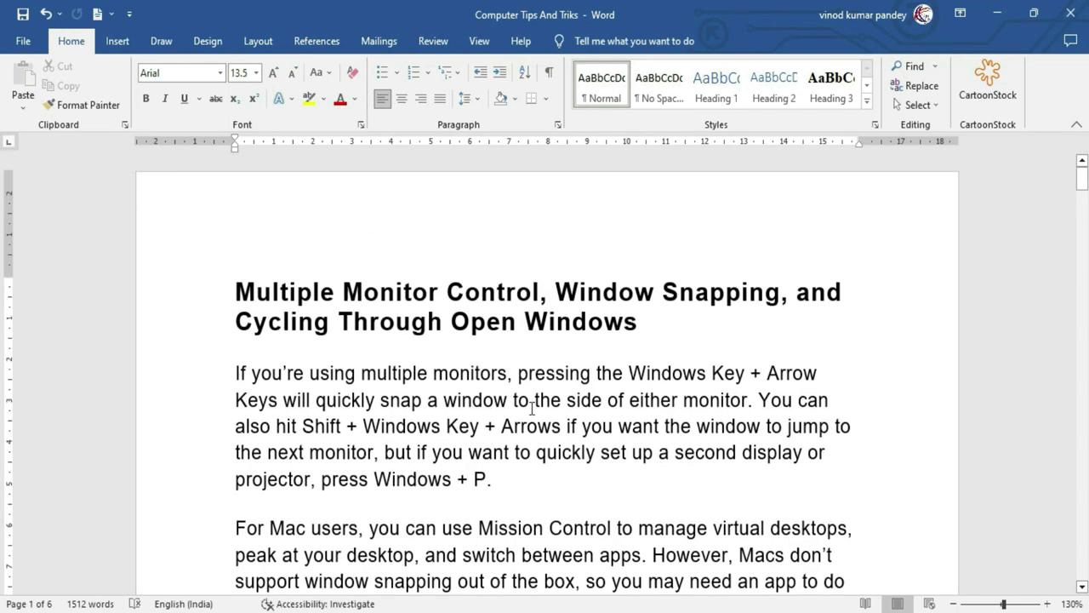
key(ctrl+a)
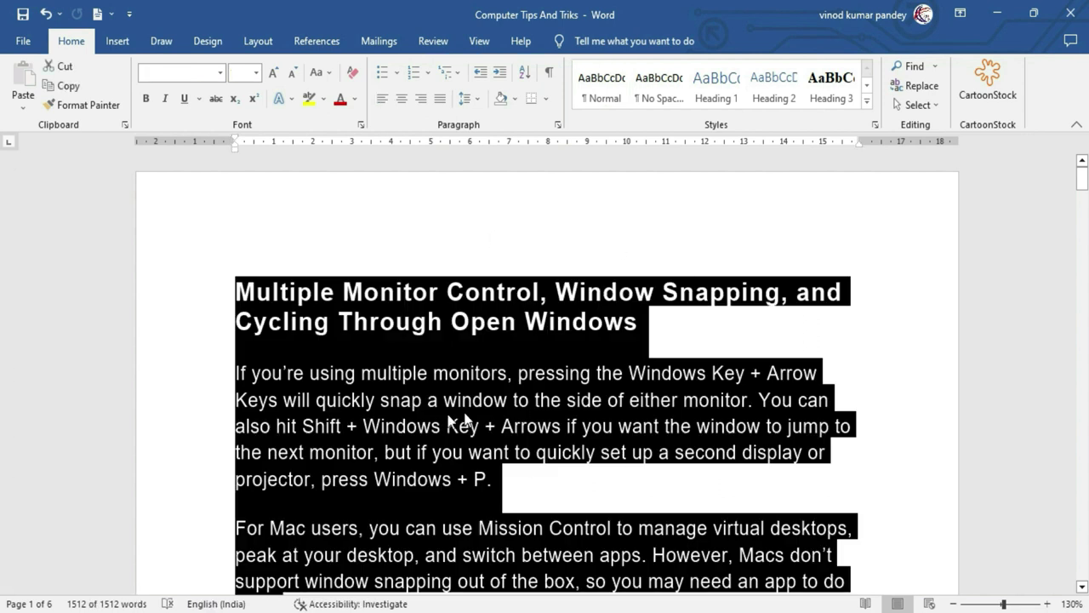
Turn on mirror indents with 1.5 cm inside and 0.1 cm outside.
click(258, 41)
click(486, 124)
mouse_move(498, 115)
mouse_down()
mouse_move(541, 120)
mouse_move(518, 120)
mouse_up()
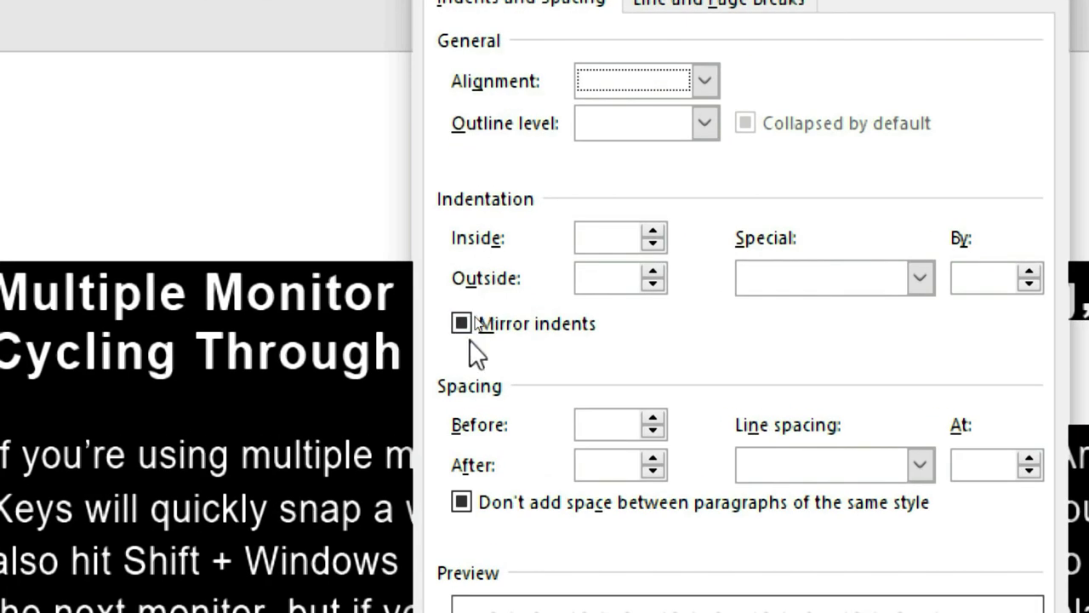
click(459, 320)
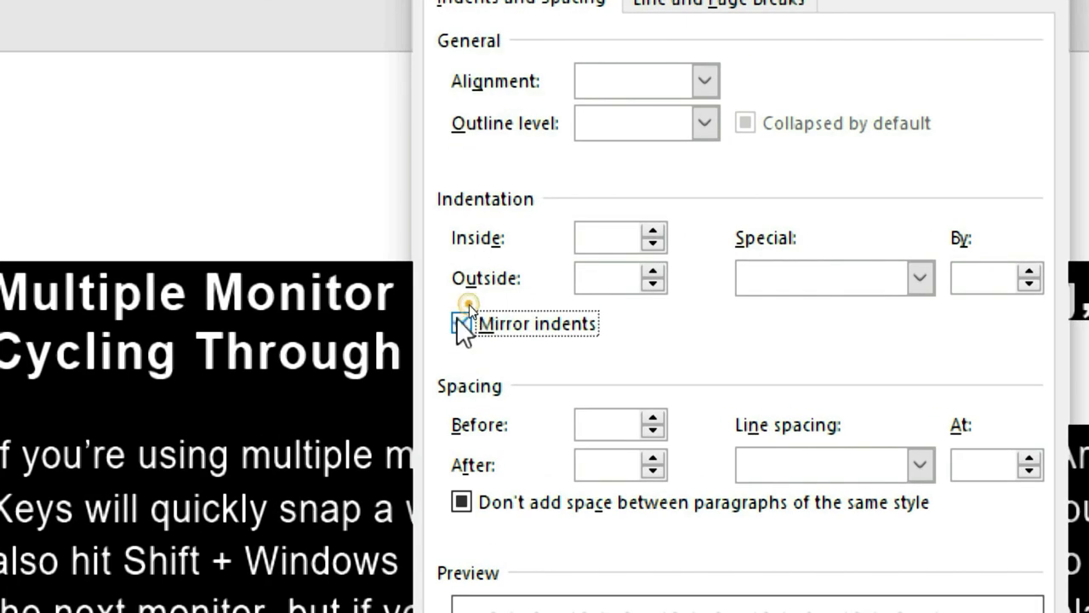
click(462, 320)
click(462, 321)
click(464, 323)
click(653, 232)
click(652, 243)
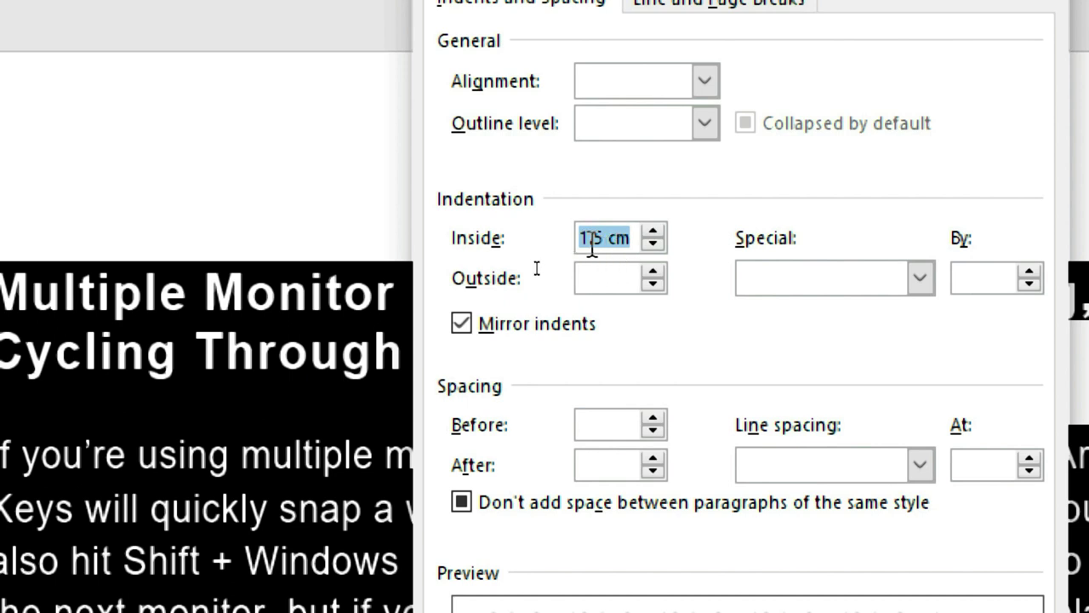
click(602, 279)
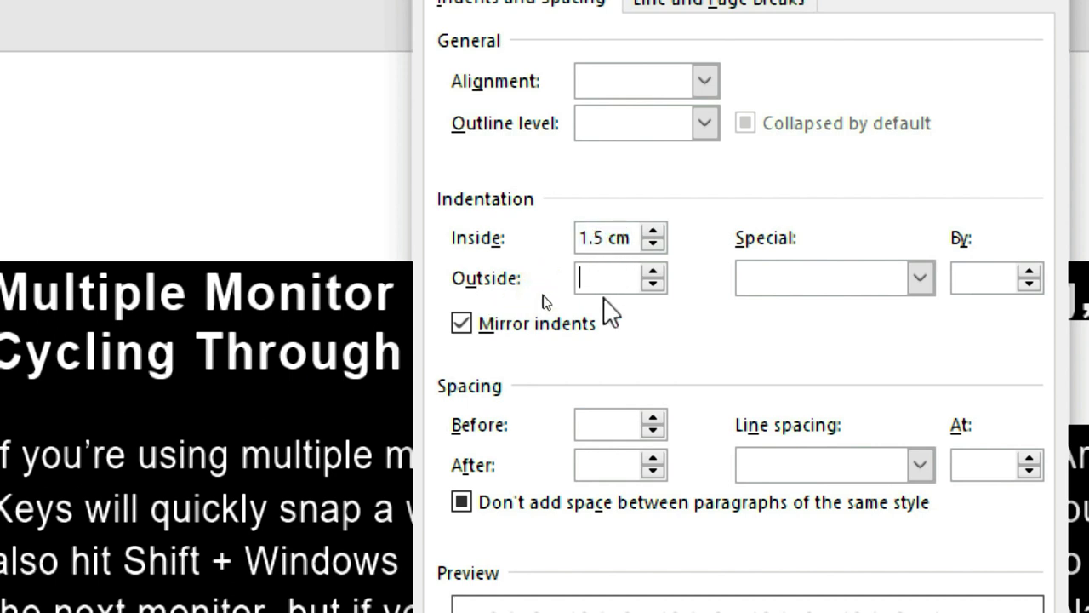
click(654, 271)
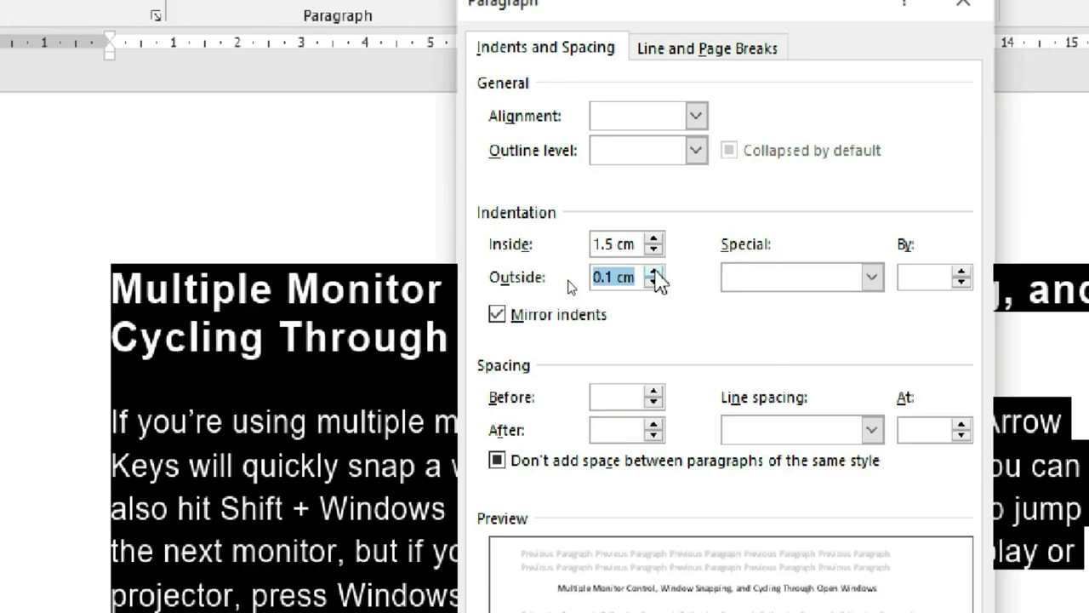
click(670, 543)
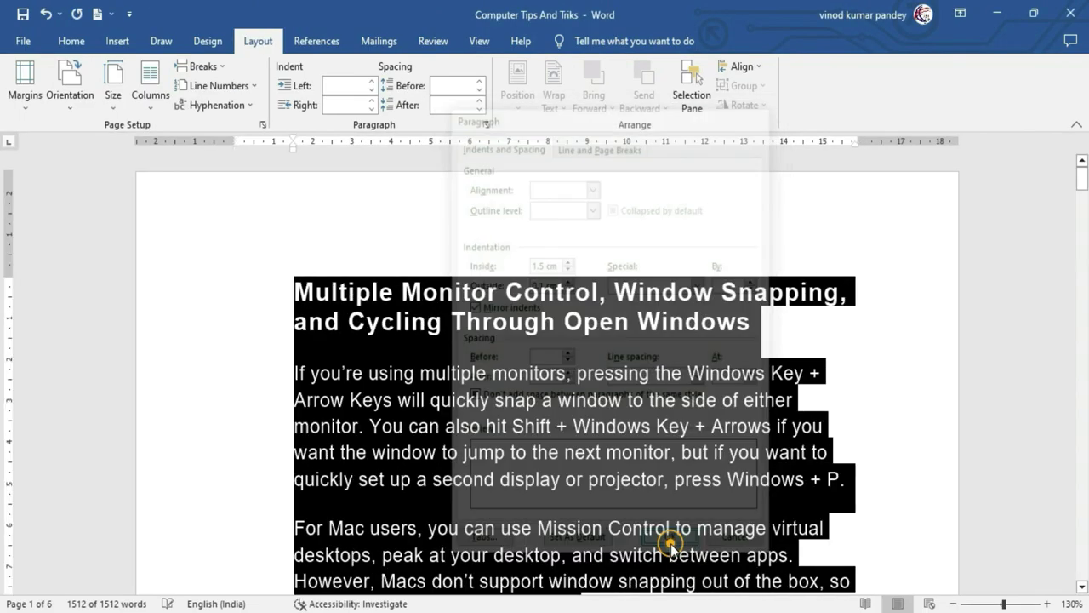
click(430, 400)
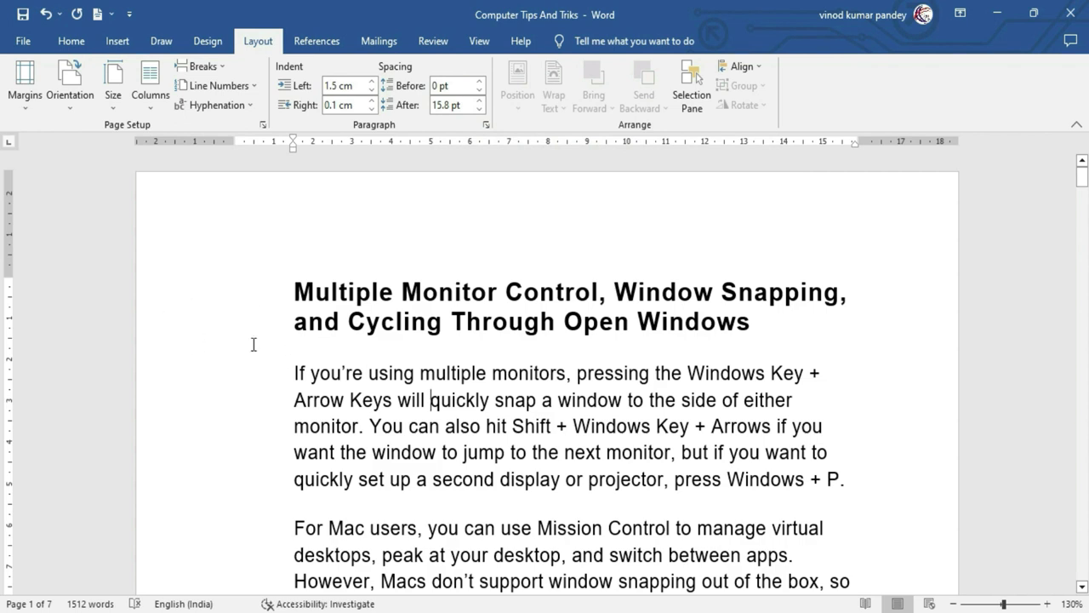
Review the indented pages, then undo the 1.5 cm left and 0.1 cm right indents back to 0 cm.
scroll(236, 366, down, 1)
scroll(236, 366, down, 5)
scroll(236, 367, down, 3)
scroll(226, 372, down, 2)
scroll(231, 372, down, 2)
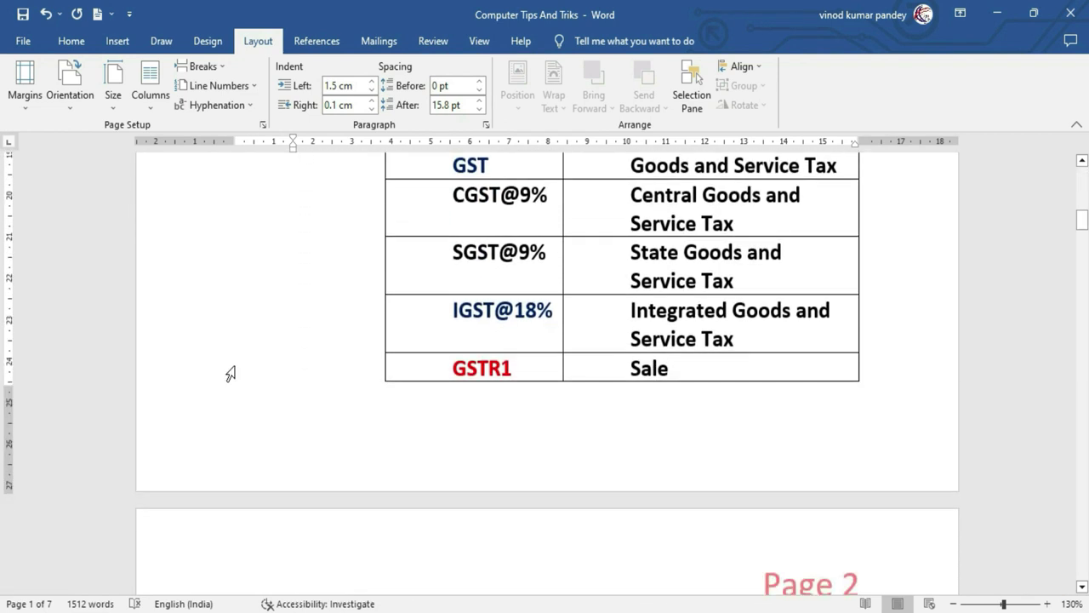
scroll(236, 372, down, 4)
scroll(285, 430, up, 6)
scroll(285, 430, down, 6)
scroll(292, 428, down, 2)
scroll(292, 428, down, 2)
scroll(291, 422, down, 2)
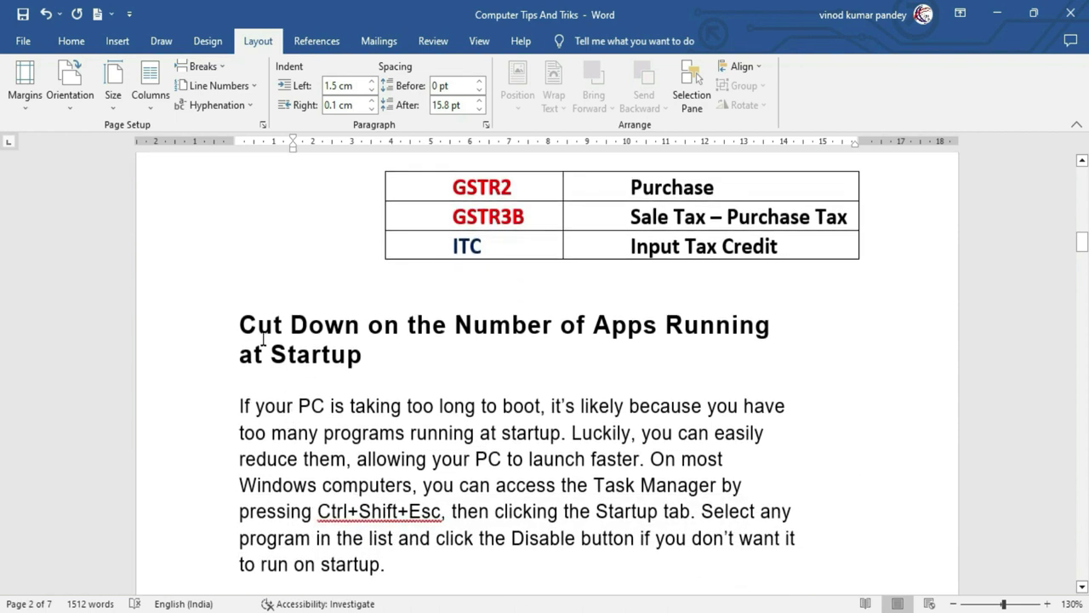
scroll(265, 333, down, 2)
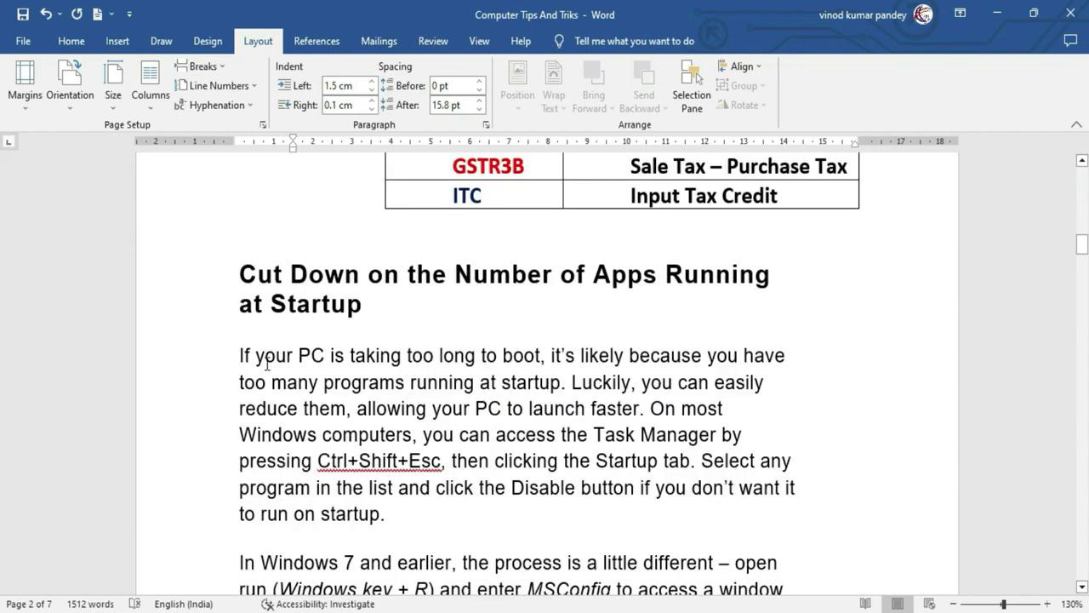
scroll(281, 397, down, 10)
scroll(282, 397, down, 3)
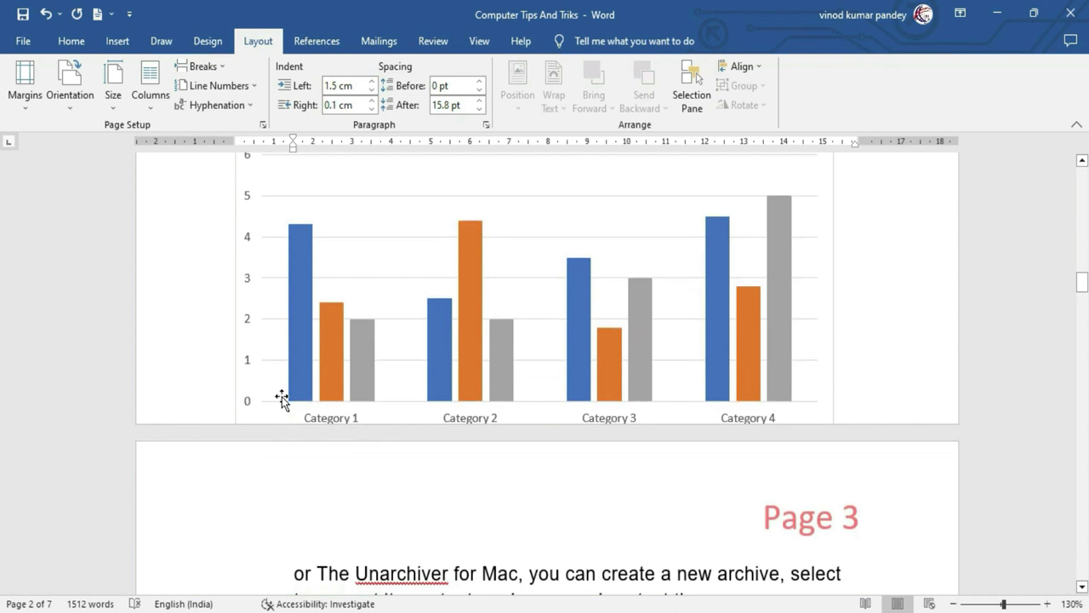
scroll(281, 397, down, 4)
scroll(283, 397, down, 3)
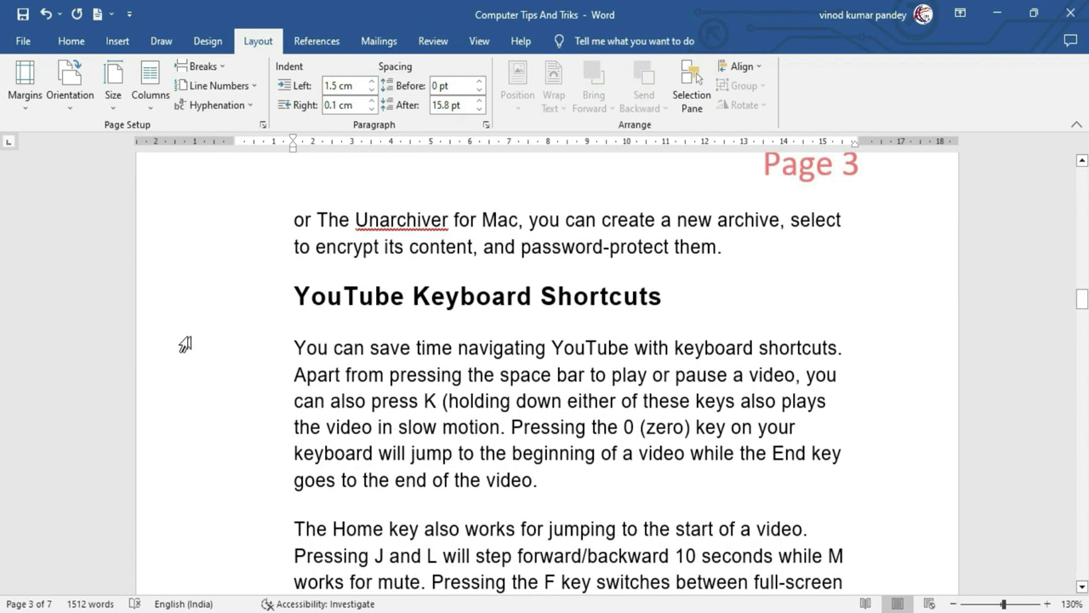
scroll(273, 354, down, 2)
scroll(273, 355, down, 10)
scroll(273, 355, down, 8)
scroll(272, 355, down, 8)
scroll(272, 355, down, 5)
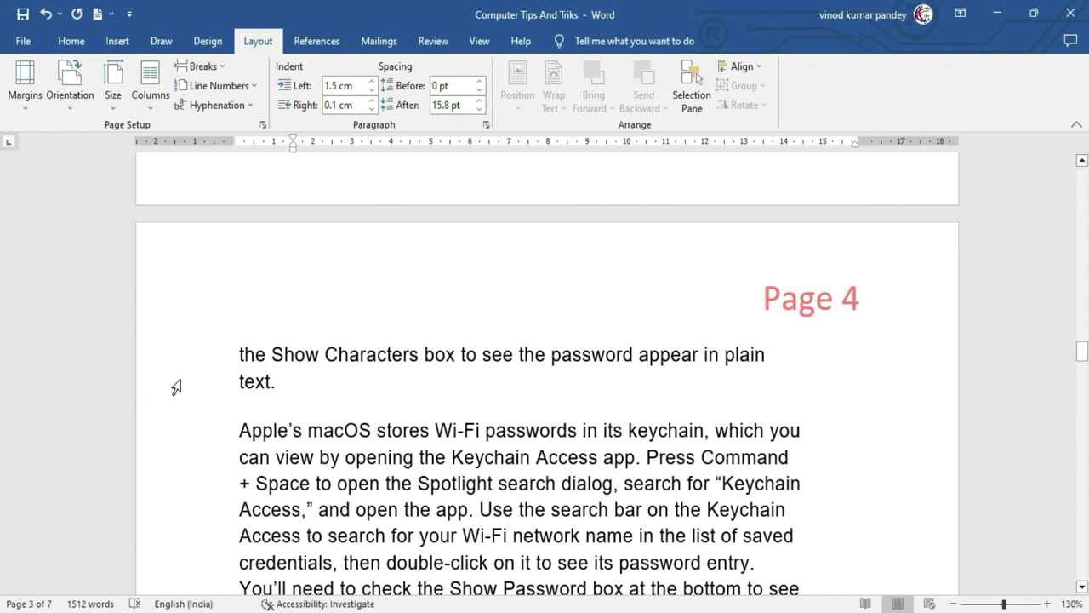
scroll(178, 387, up, 1)
scroll(179, 387, up, 5)
scroll(179, 388, up, 3)
scroll(179, 387, up, 4)
scroll(179, 387, up, 4)
scroll(179, 388, up, 3)
scroll(178, 387, up, 3)
scroll(179, 388, up, 4)
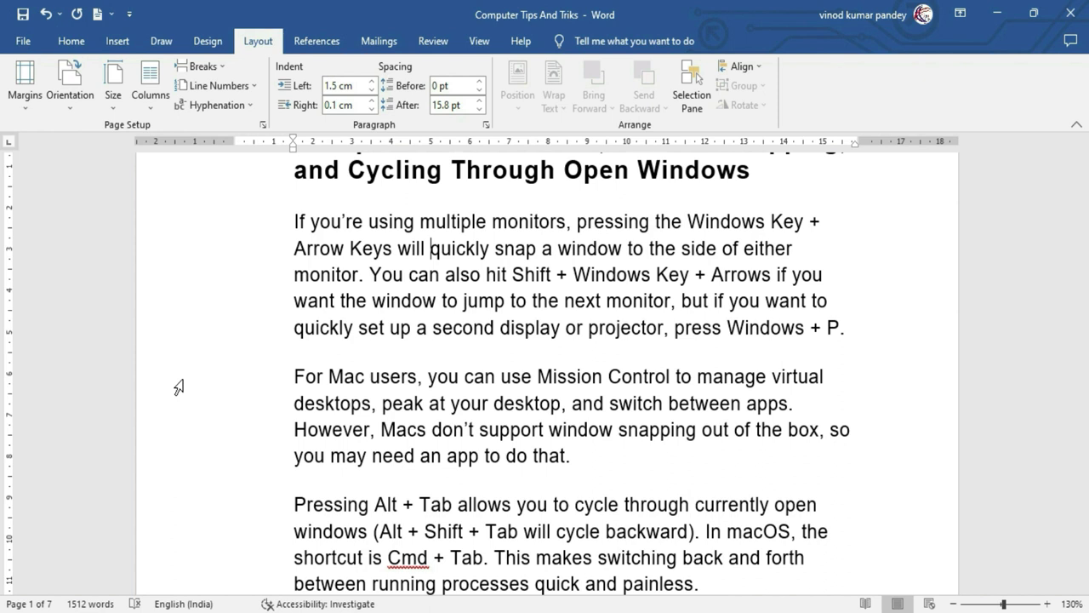
key(ctrl+z)
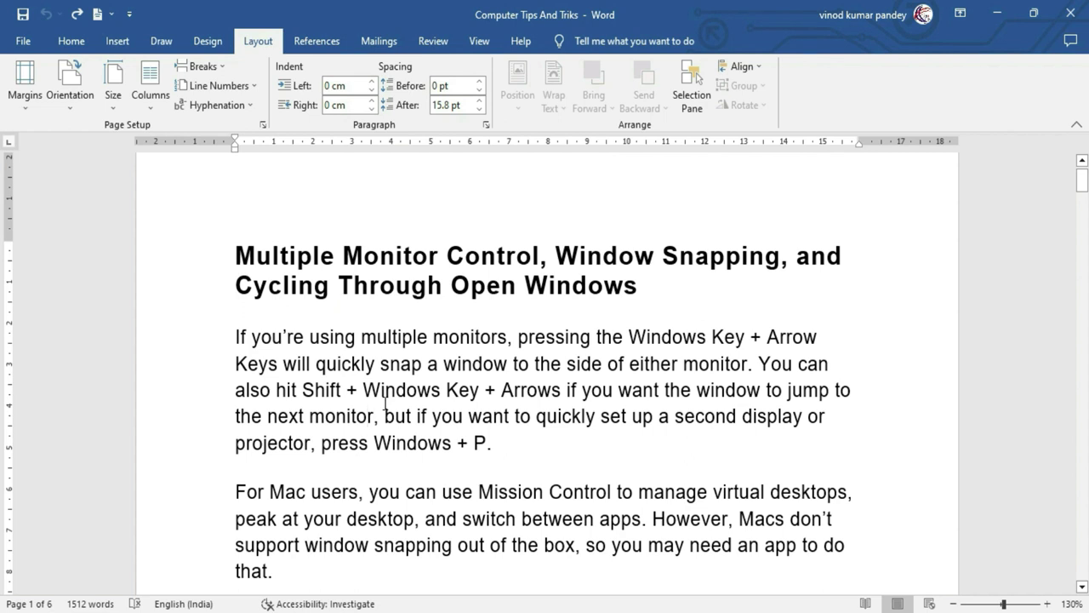
Select all text and apply a First line special indent of 1.2 cm to every paragraph.
scroll(323, 479, up, 1)
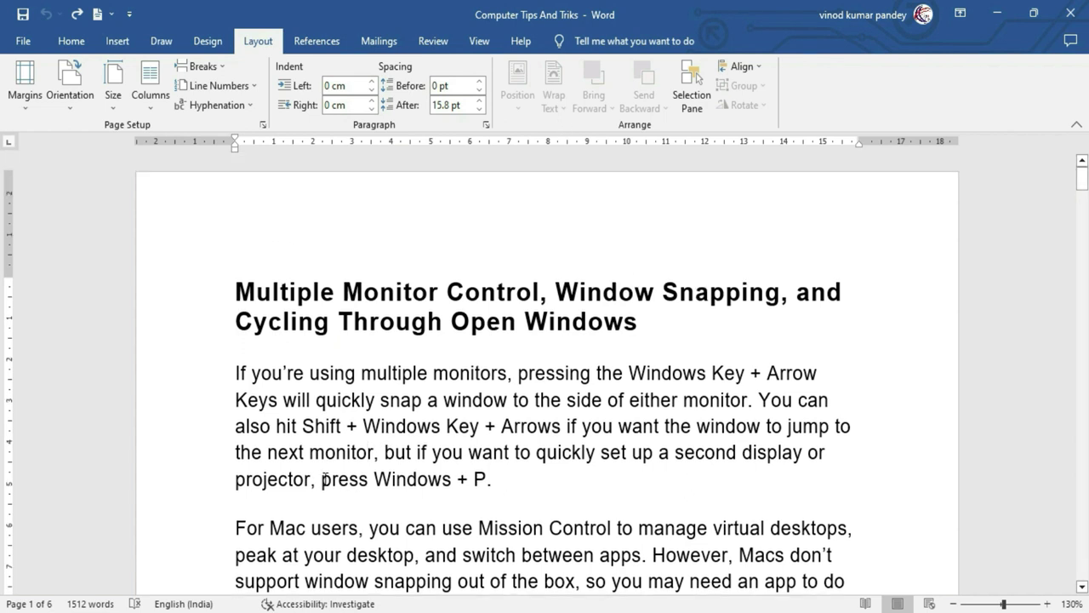
key(ctrl+a)
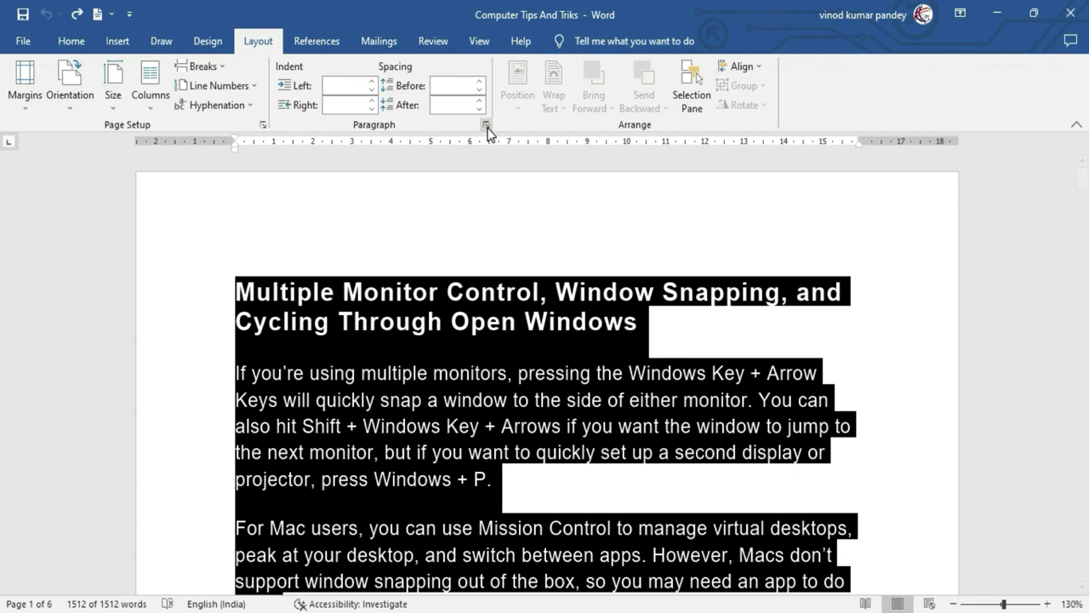
click(486, 125)
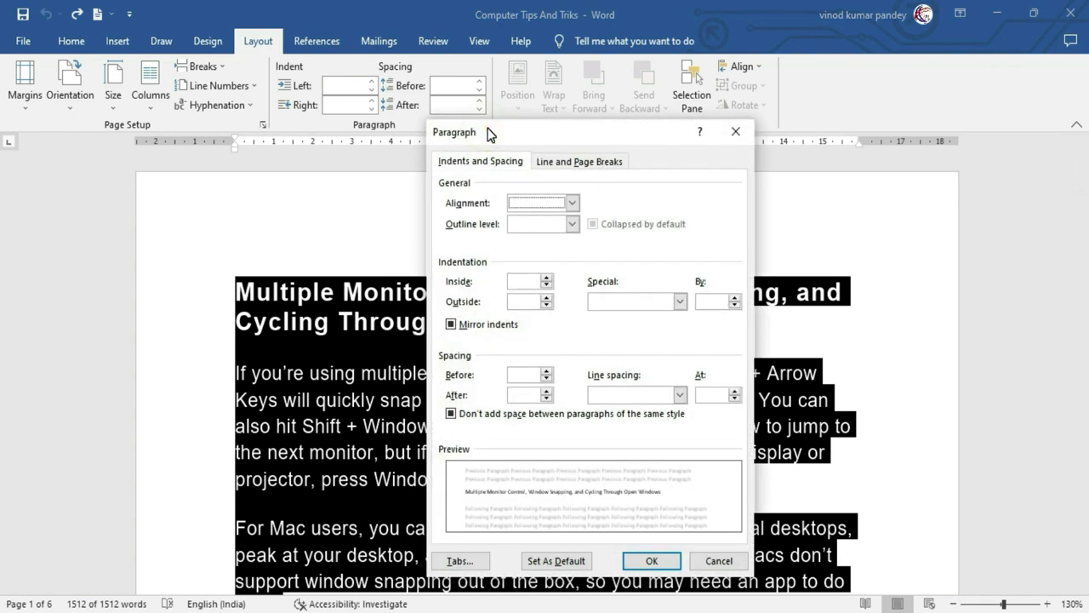
click(604, 301)
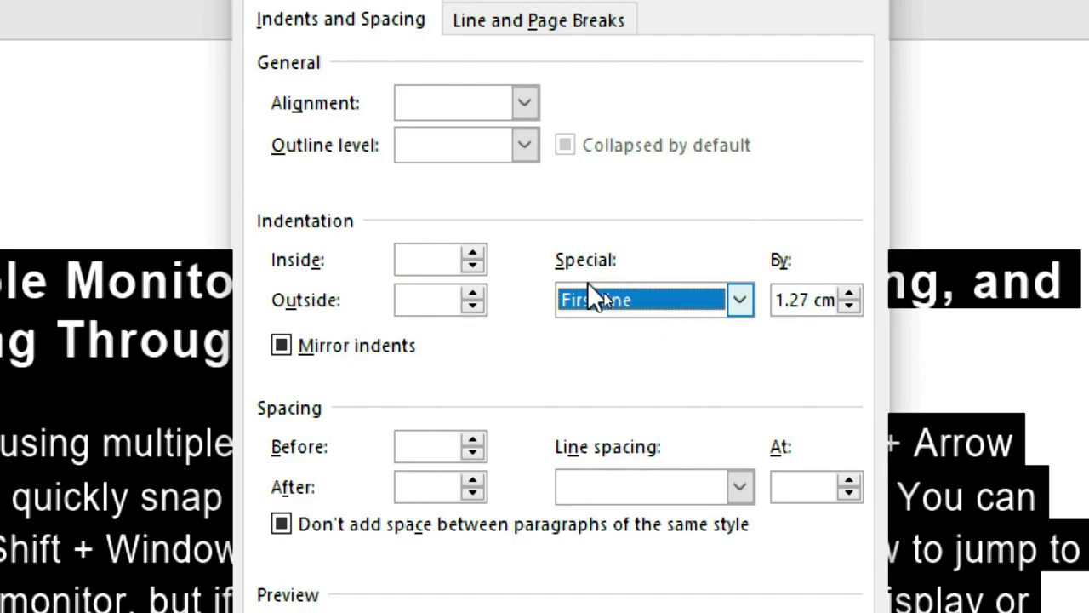
click(741, 303)
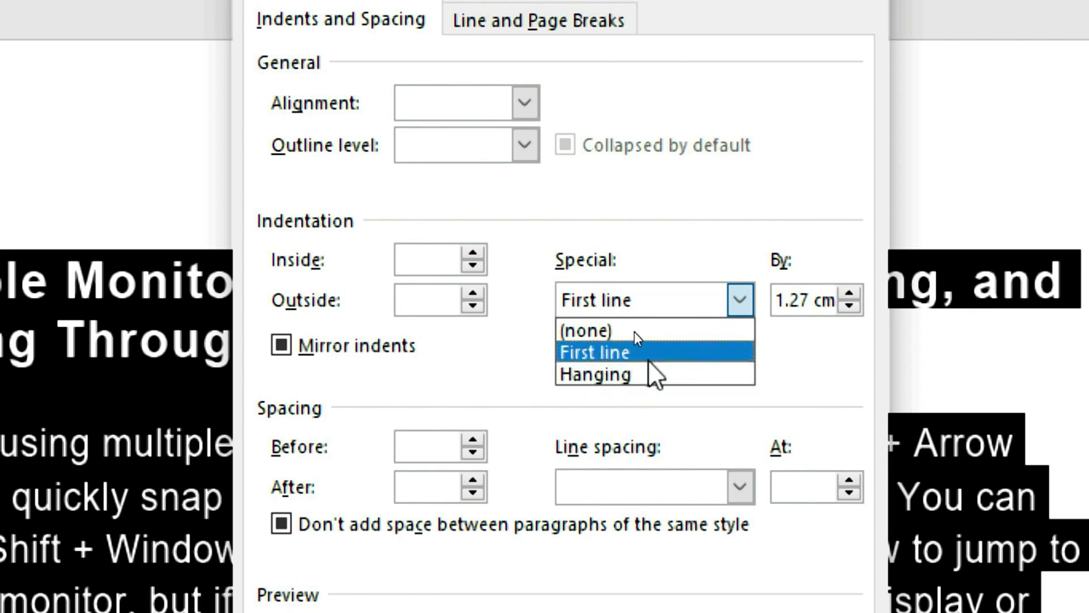
click(644, 359)
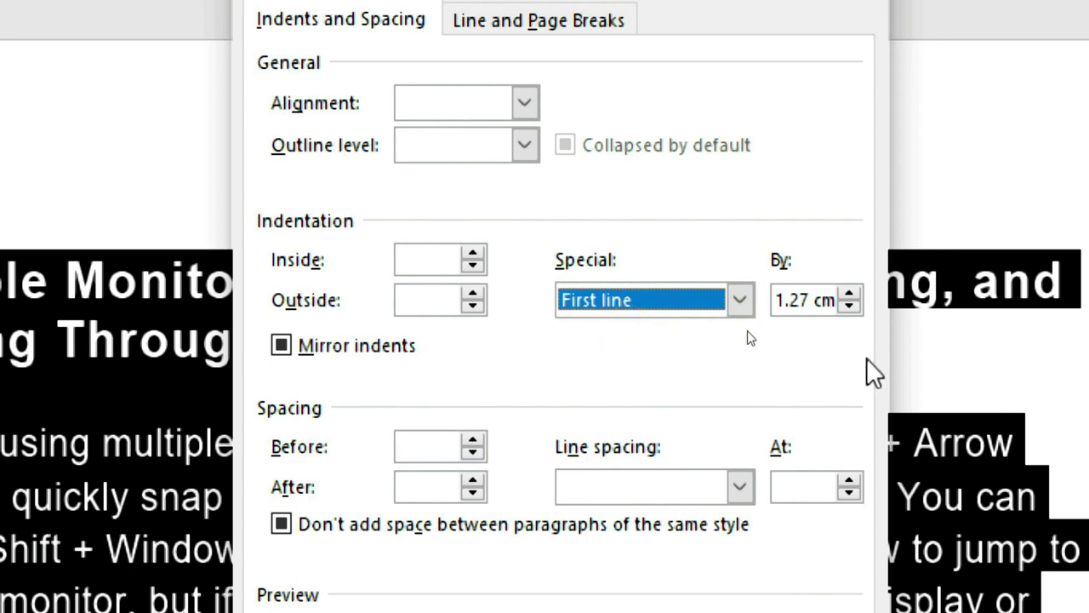
click(851, 294)
click(846, 304)
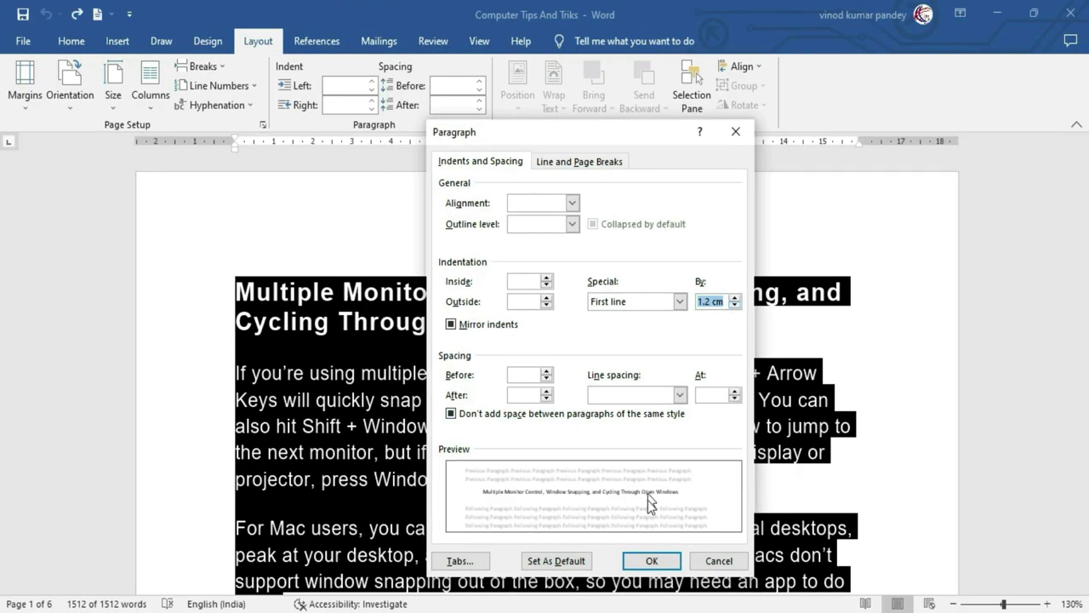
click(652, 561)
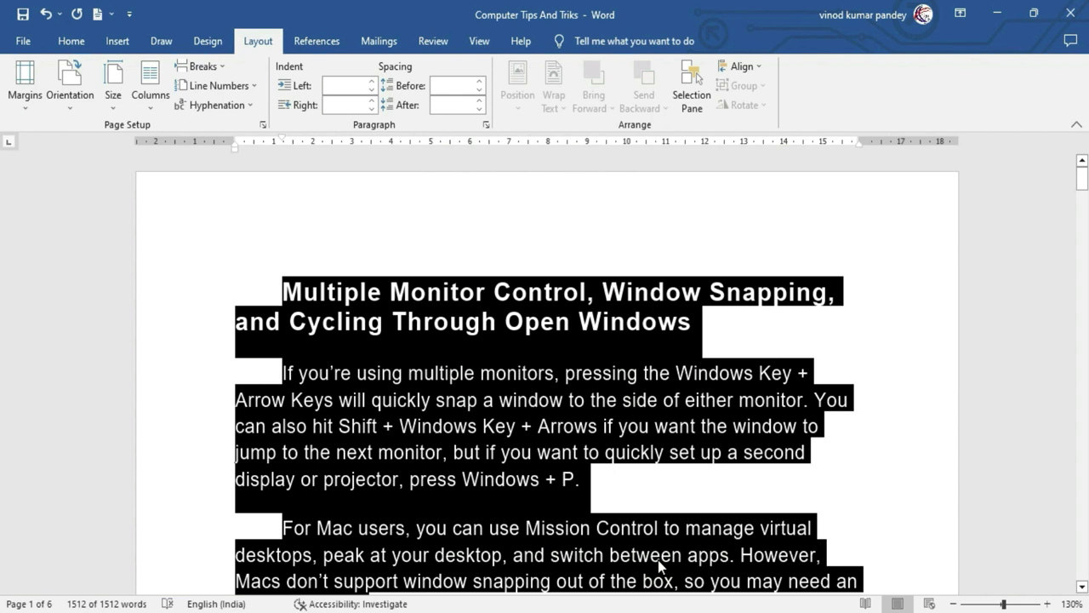
Deselect to inspect the first-line indents, then undo them.
click(610, 533)
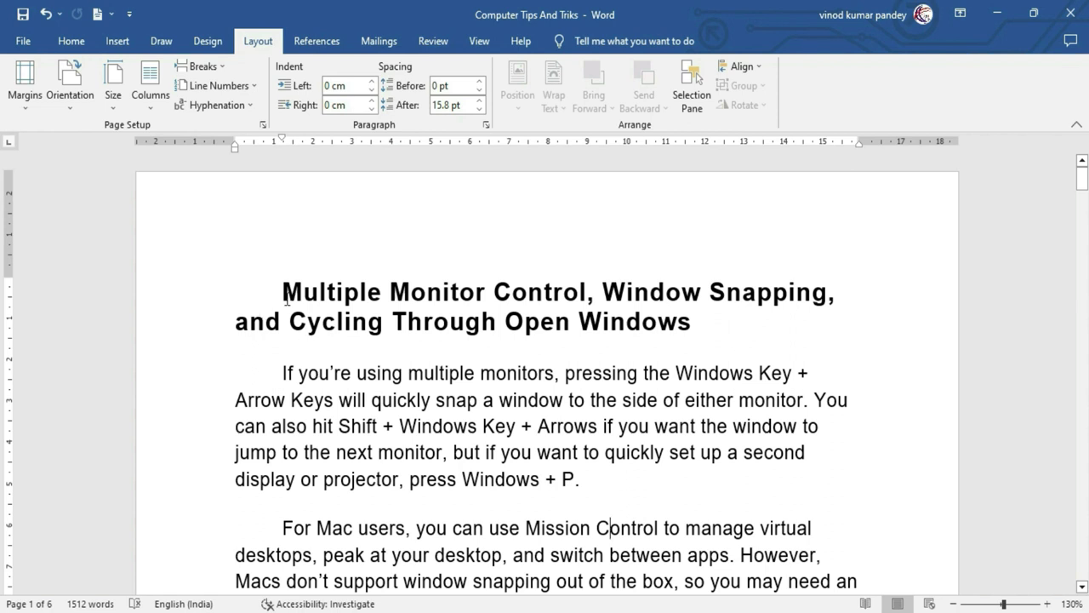
scroll(297, 360, down, 10)
scroll(297, 359, up, 5)
scroll(297, 359, up, 3)
scroll(297, 359, up, 3)
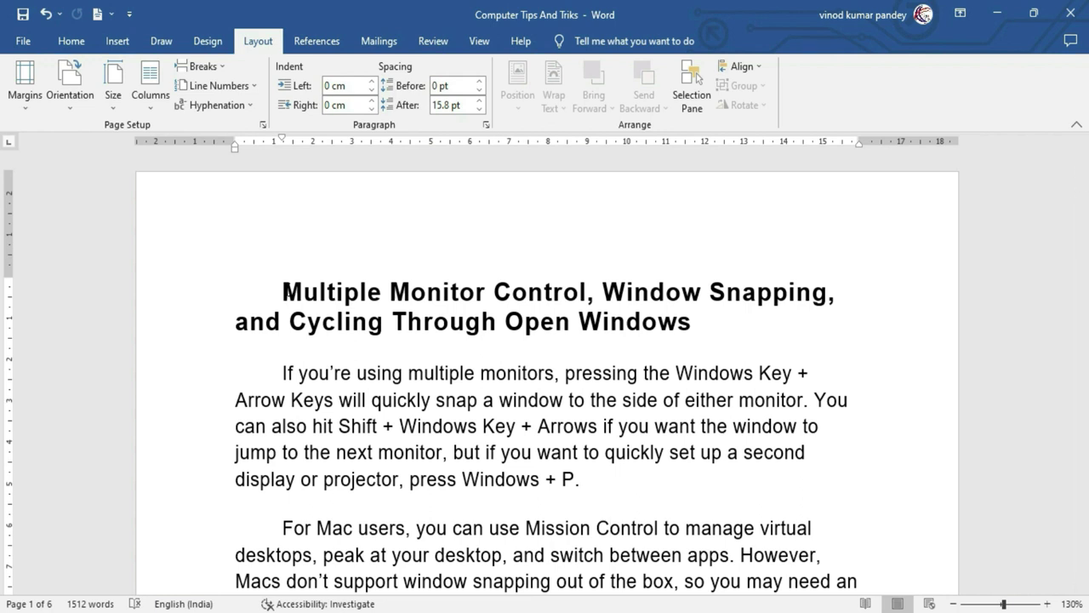
key(ctrl+z)
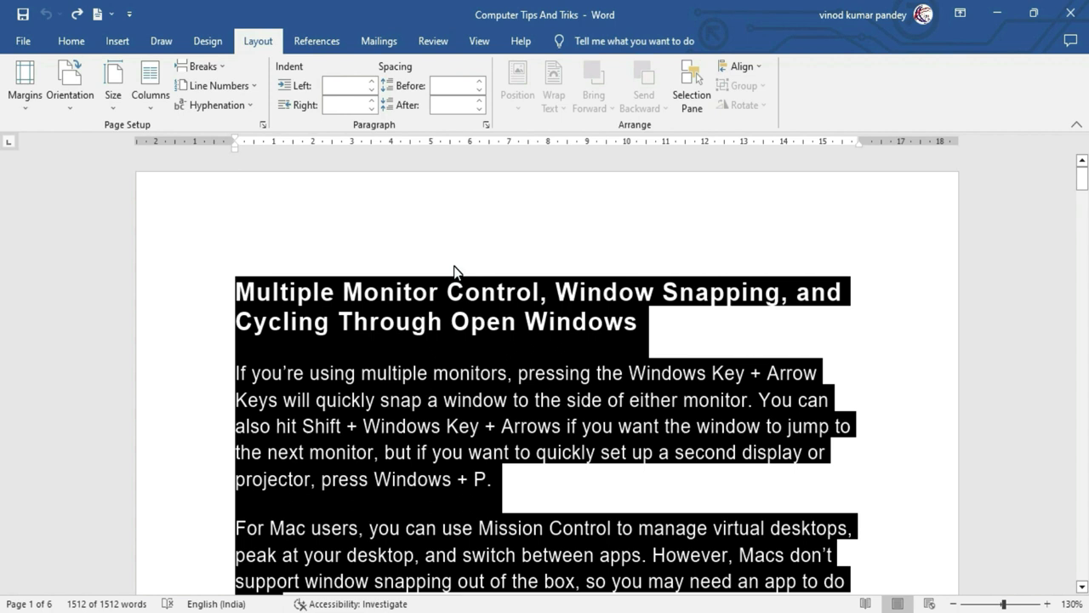
Apply a 1.27 cm Hanging special indent to all paragraphs and review the result.
click(486, 125)
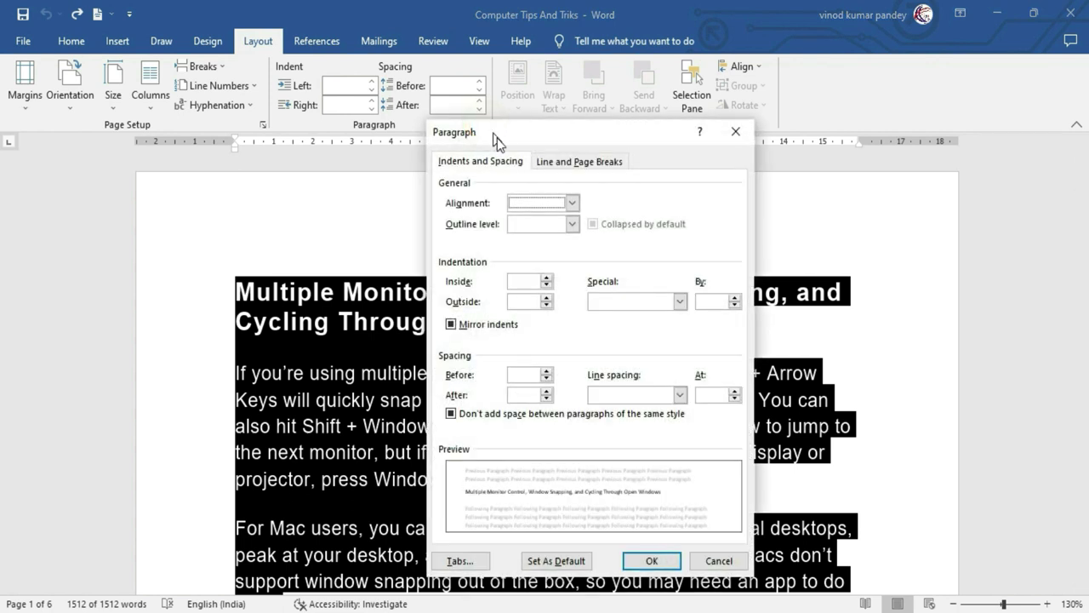
click(680, 302)
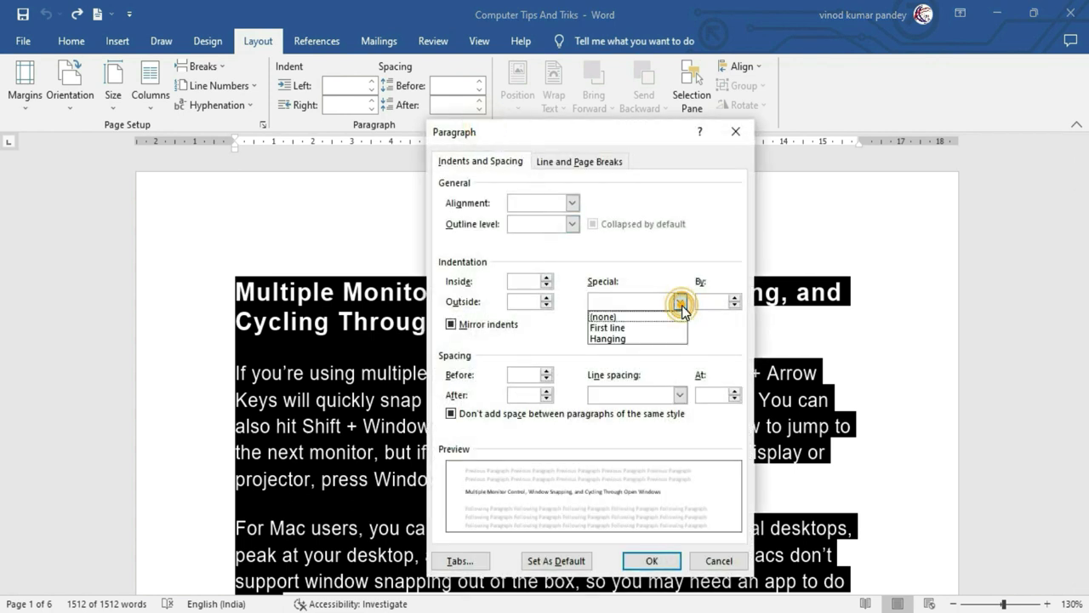
click(626, 340)
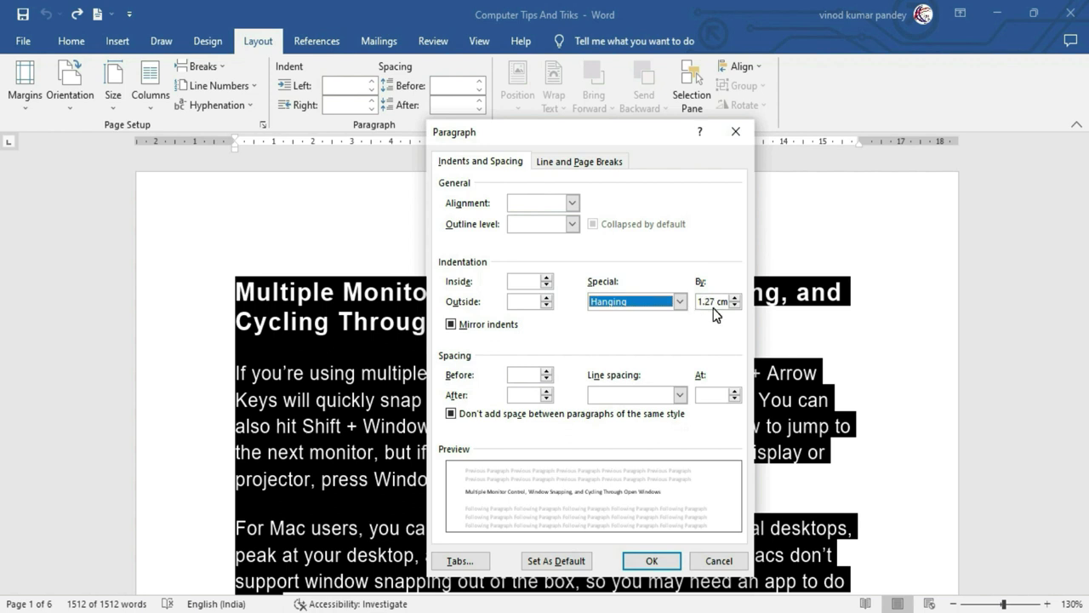
click(653, 562)
click(537, 412)
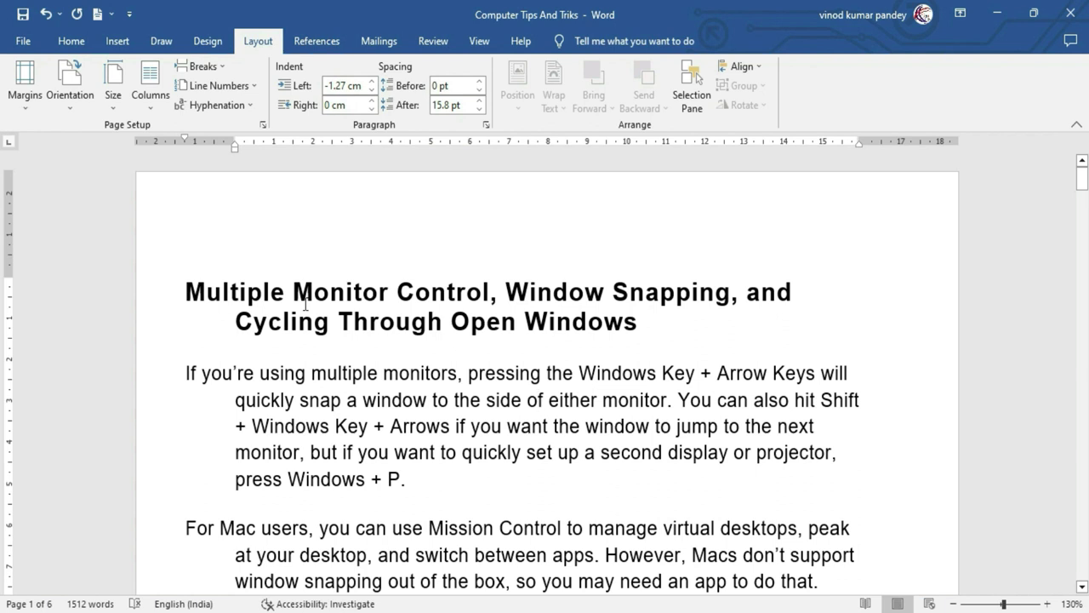
scroll(305, 304, down, 5)
scroll(305, 304, up, 2)
scroll(305, 304, down, 5)
scroll(304, 304, down, 4)
scroll(305, 304, down, 5)
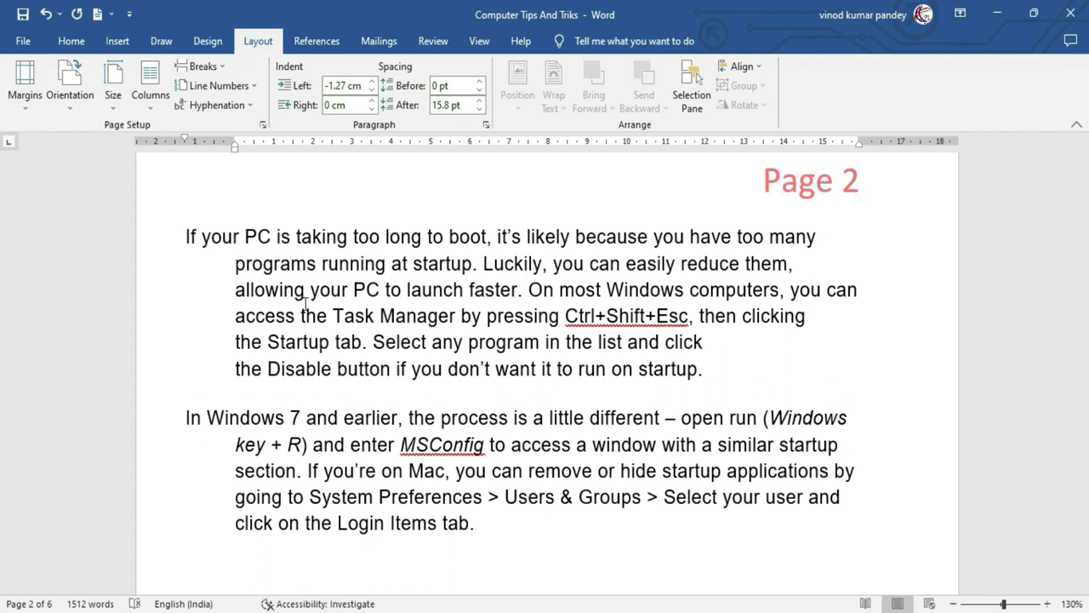
scroll(305, 303, up, 3)
scroll(307, 304, up, 8)
Set the first body paragraph's special indent to (none), then undo both hanging-indent changes.
click(485, 125)
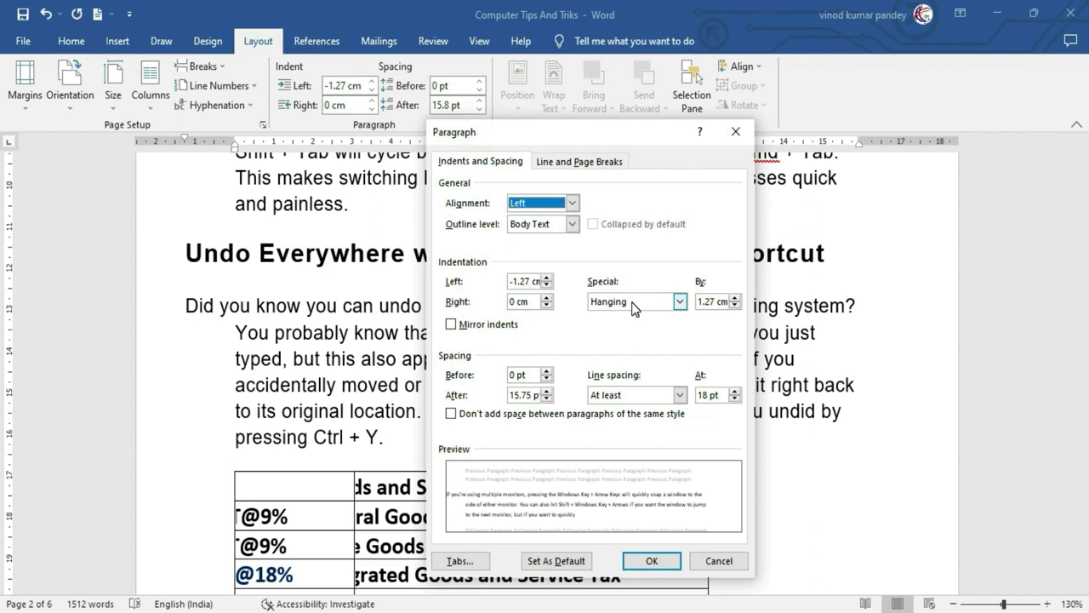
click(633, 302)
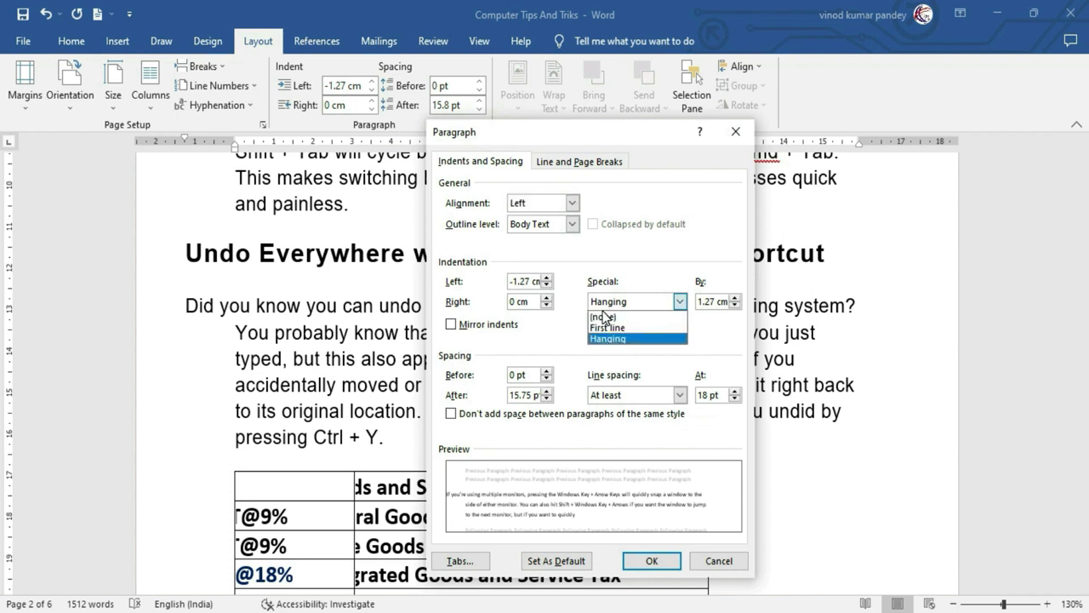
click(600, 314)
click(651, 560)
scroll(652, 558, up, 3)
scroll(651, 557, up, 1)
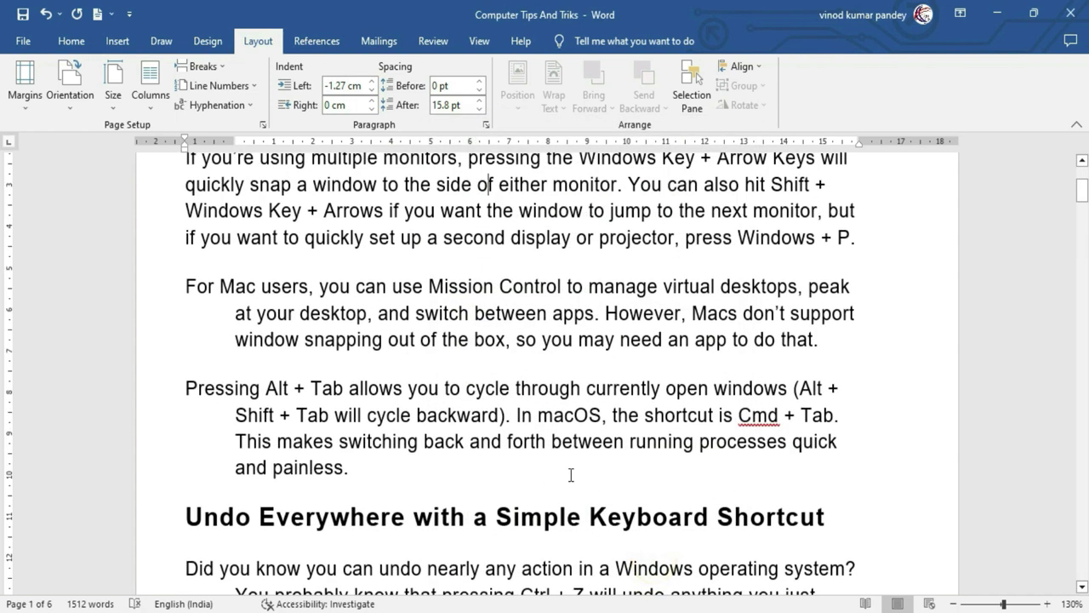
scroll(520, 445, up, 2)
scroll(520, 446, up, 2)
key(ctrl+z)
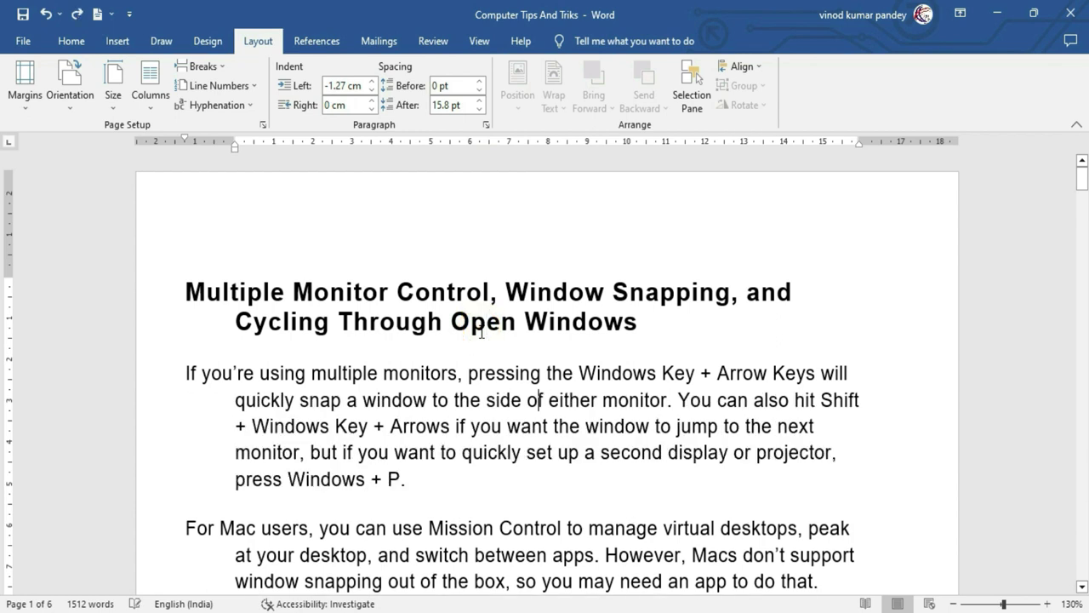
key(ctrl+z)
Set the document's line spacing to Single.
click(420, 373)
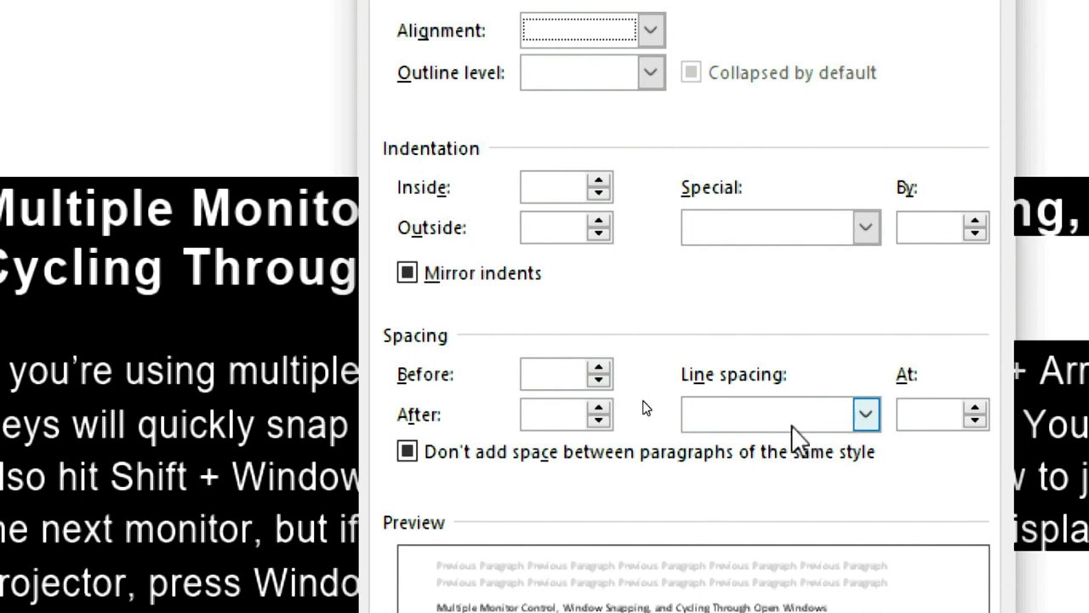
click(864, 417)
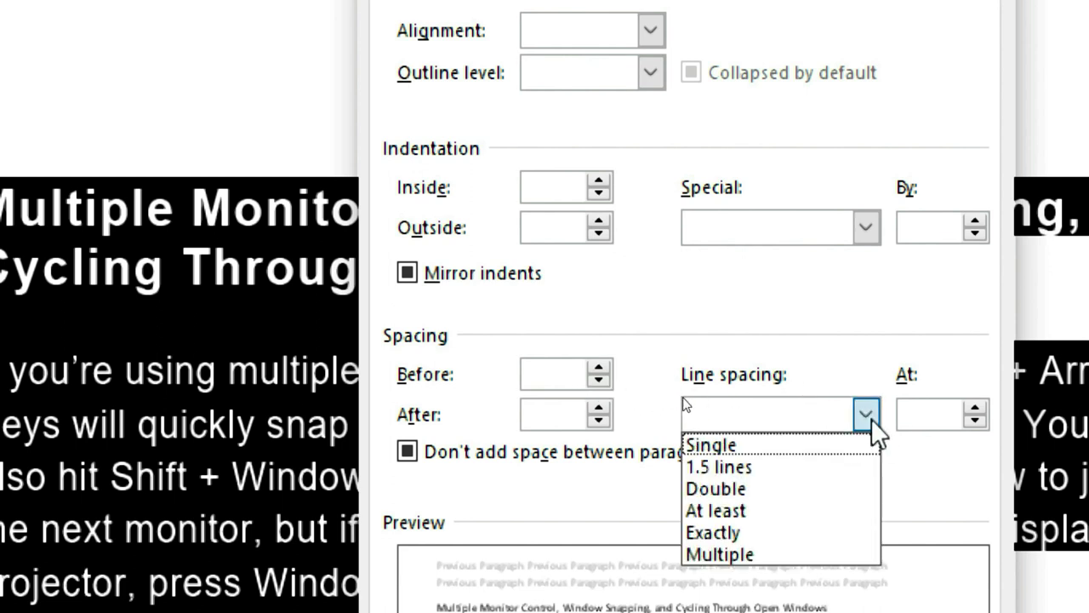
click(718, 446)
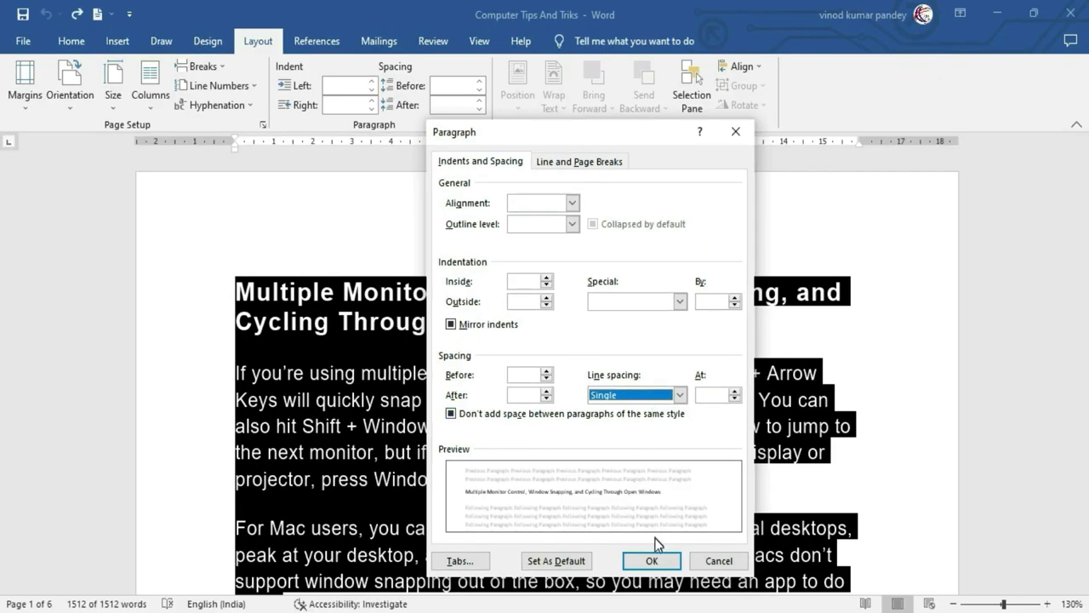
click(651, 562)
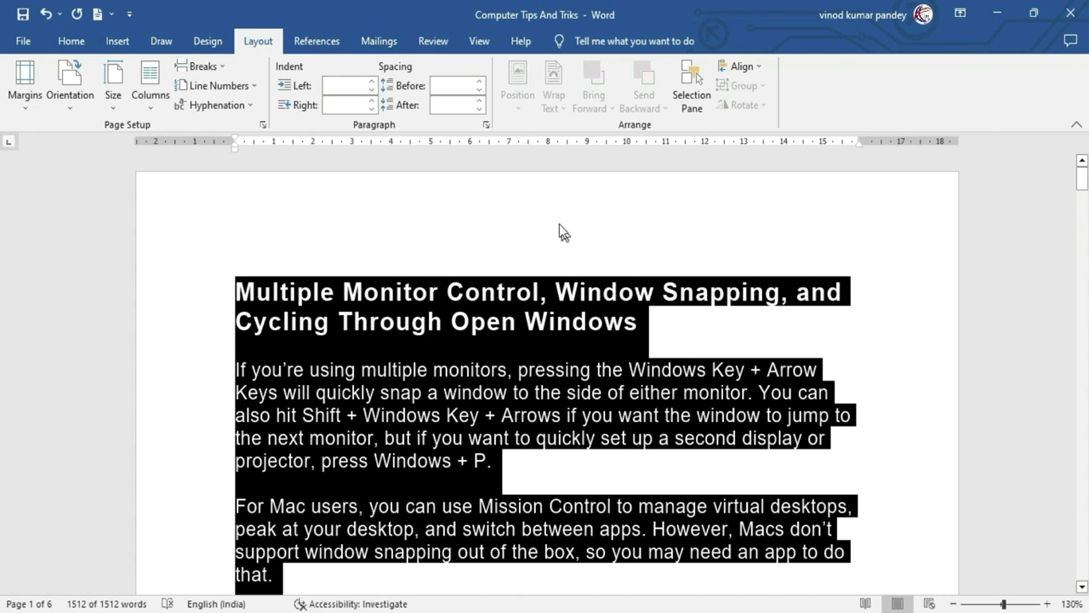
Change the line spacing from Single to 1.5 lines.
click(487, 126)
click(678, 393)
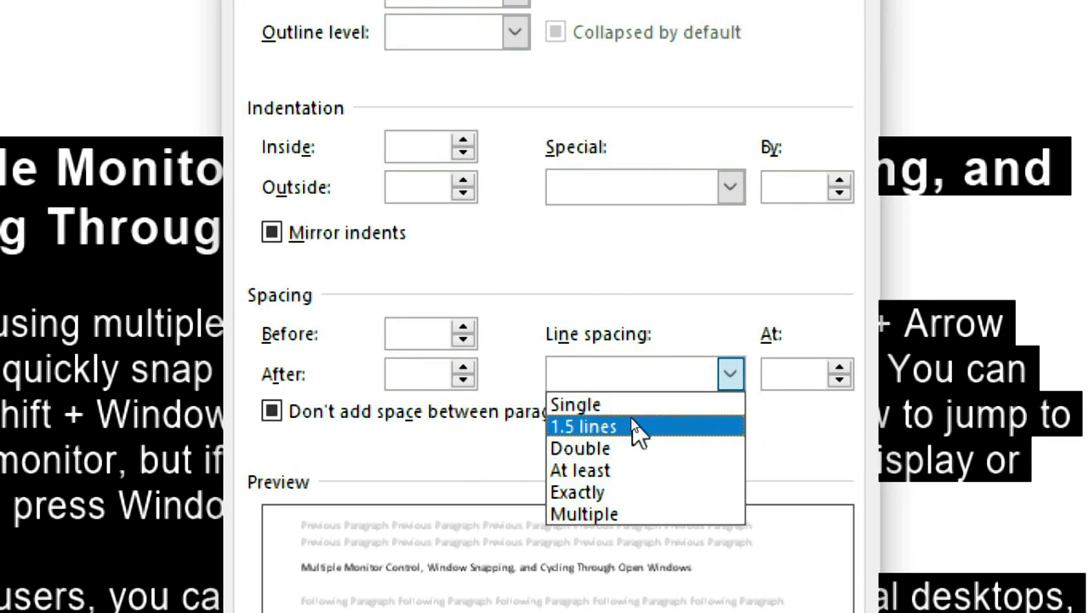
click(639, 426)
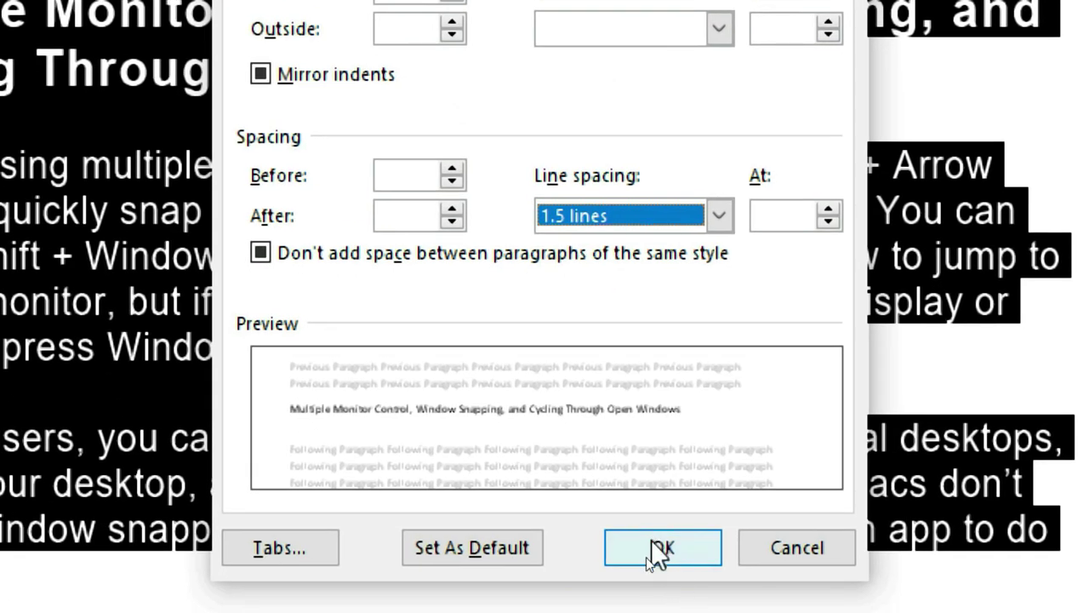
click(660, 552)
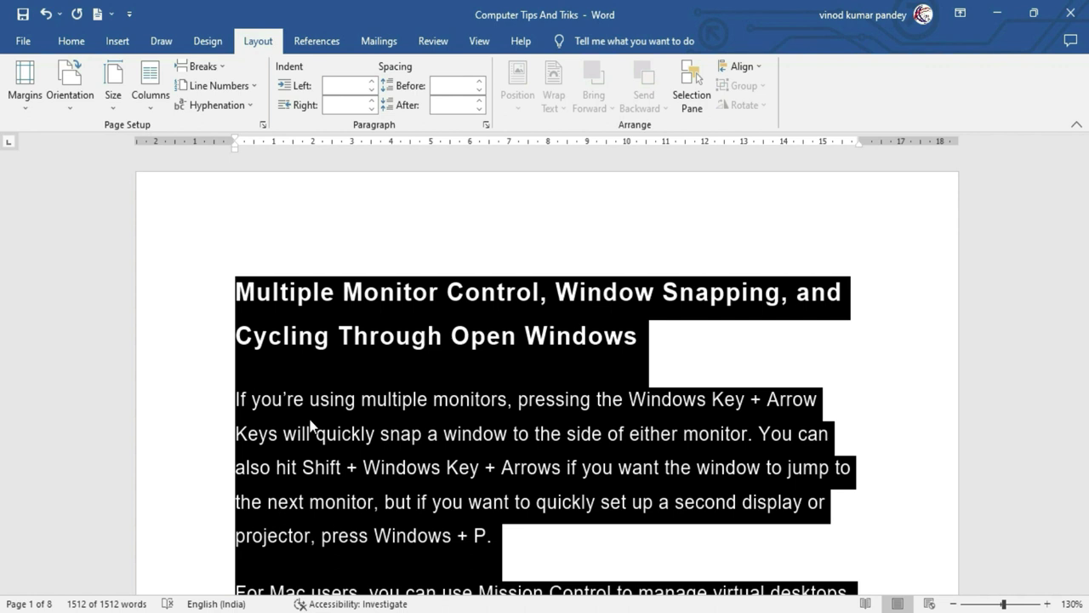
Undo the 1.5 spacing and apply Double line spacing, stretching the document to nine pages.
key(ctrl+z)
click(486, 125)
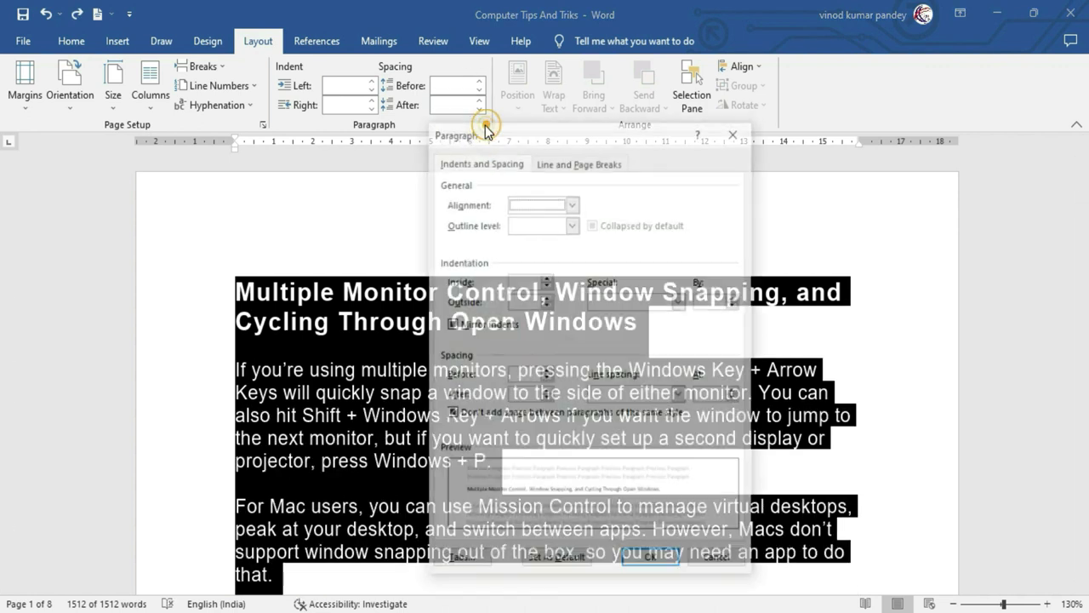
click(679, 394)
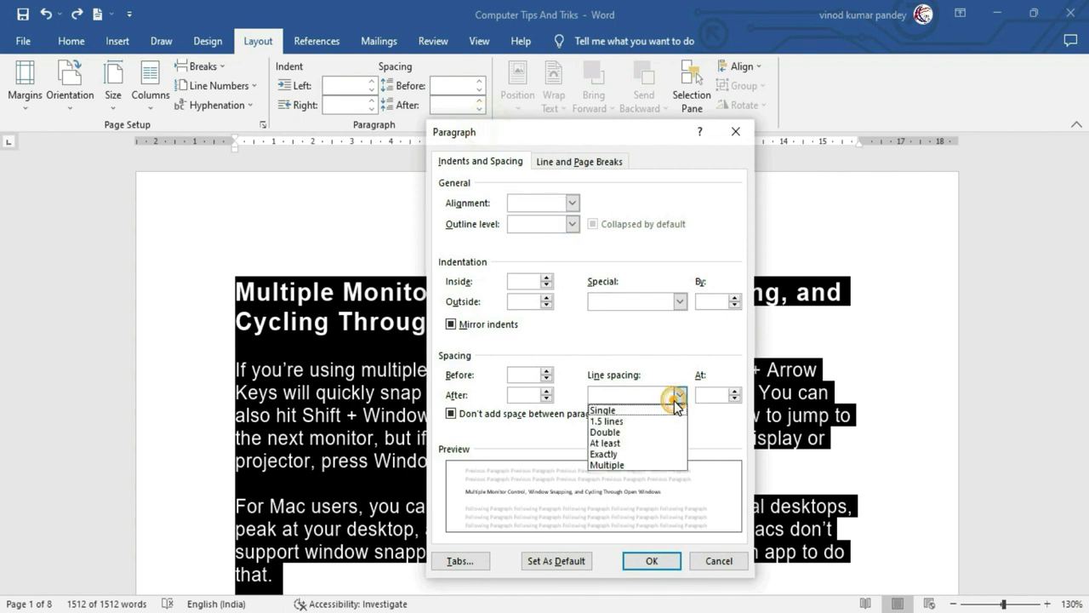
click(625, 434)
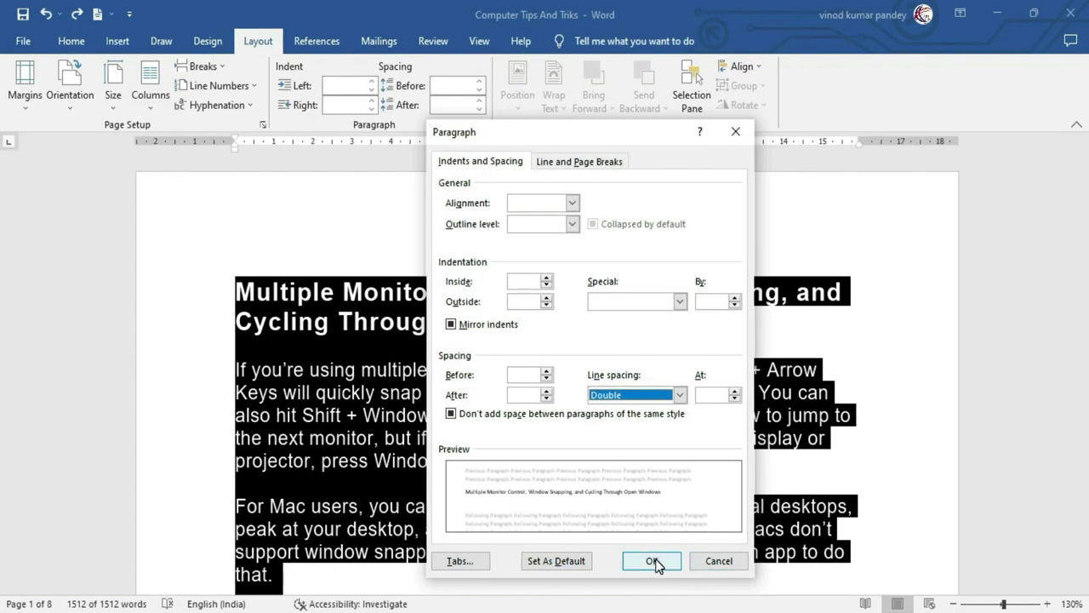
click(658, 563)
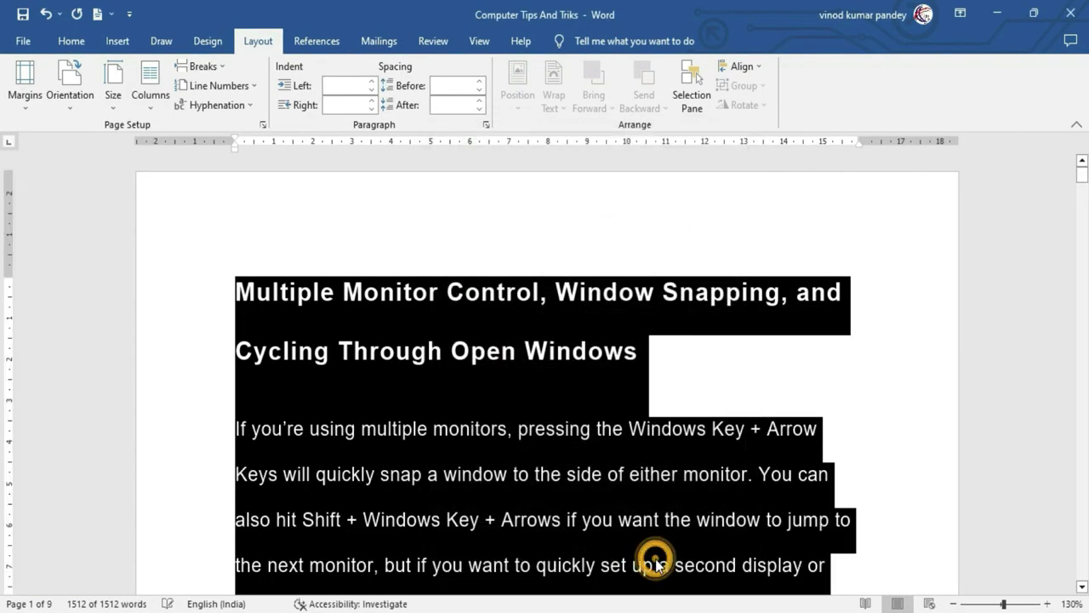
scroll(572, 393, down, 3)
scroll(572, 388, up, 2)
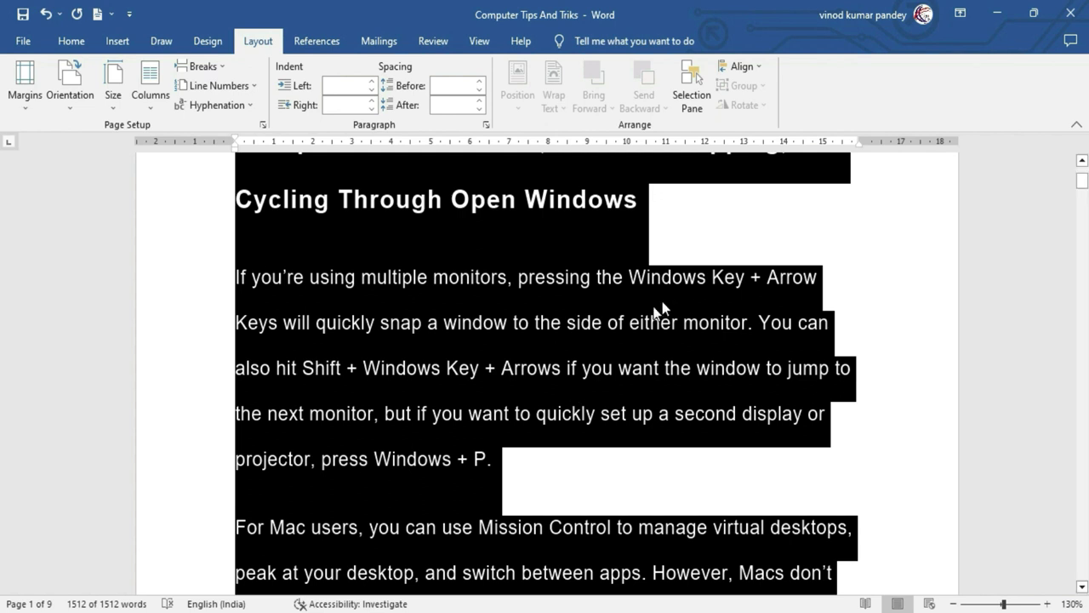
Apply At least 12 pt line spacing to the document.
click(486, 124)
click(681, 396)
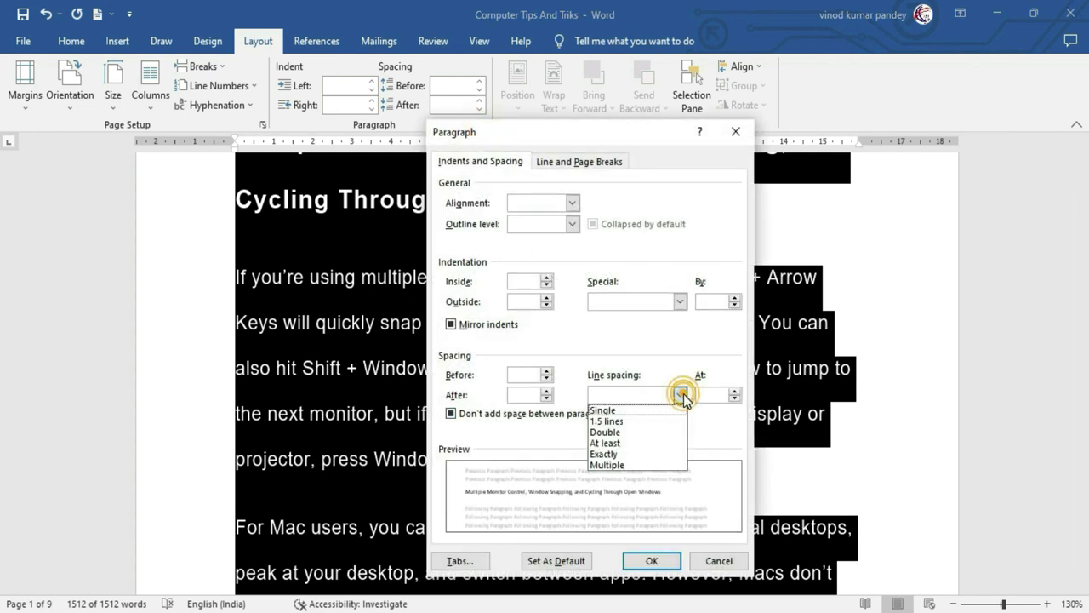
click(635, 447)
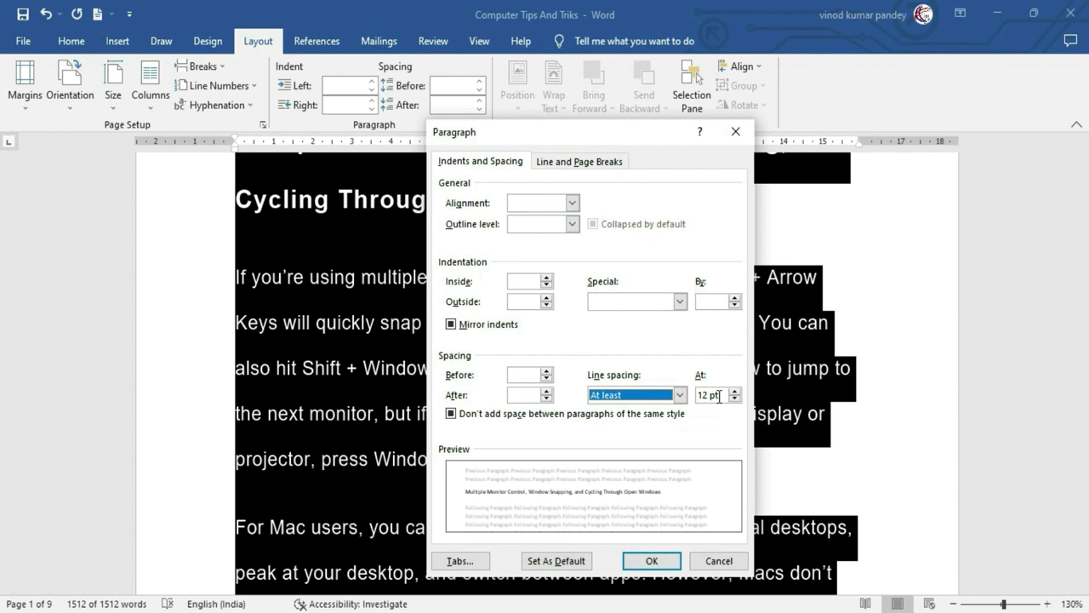
click(734, 395)
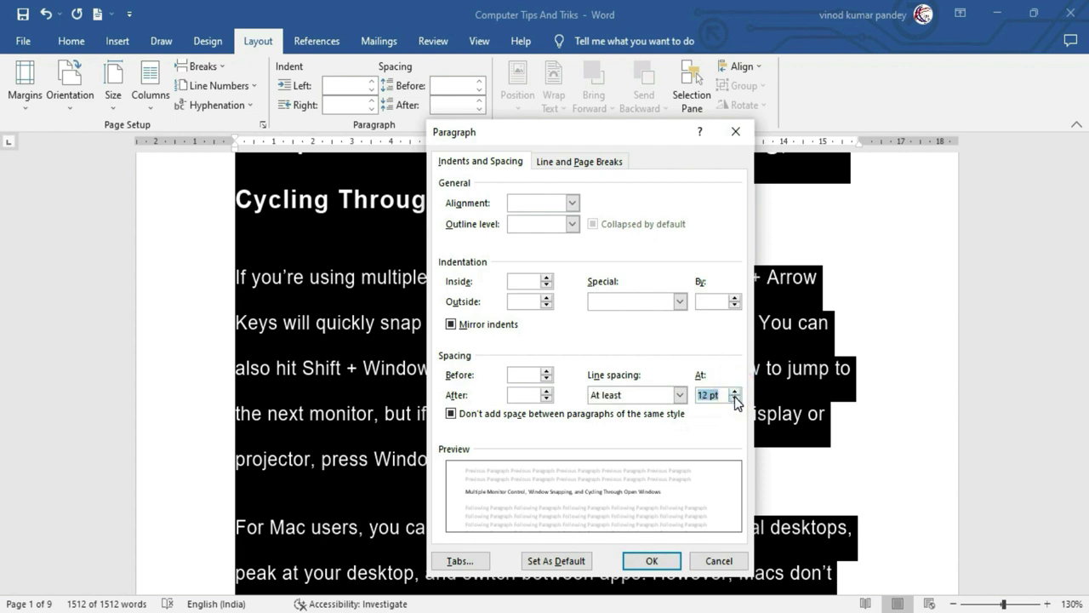
click(652, 561)
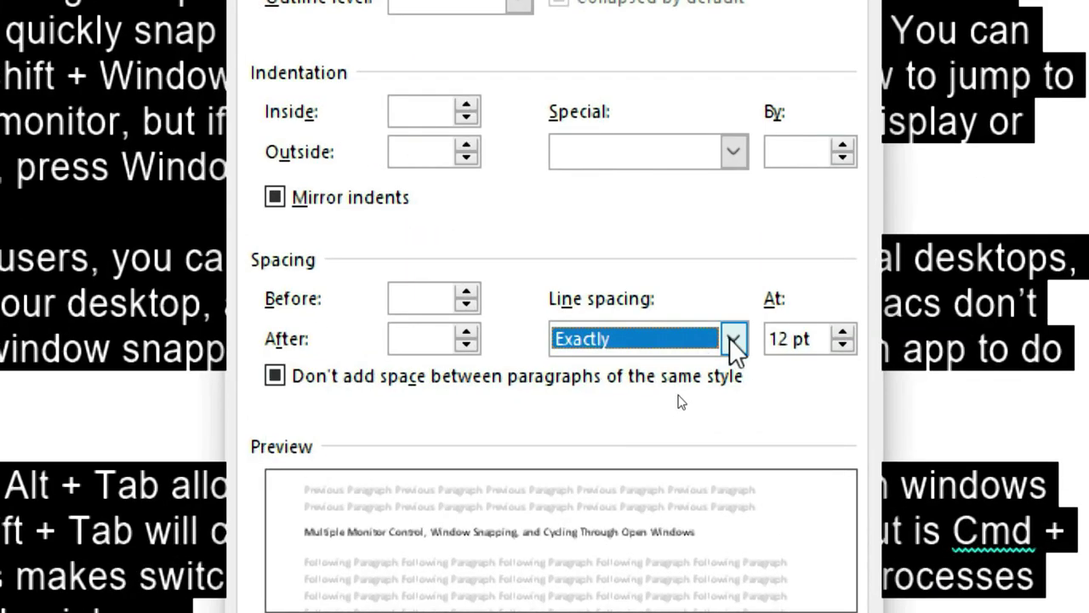
Switch the line spacing to Exactly 12 pt, shrinking the document to four pages.
click(731, 340)
click(645, 454)
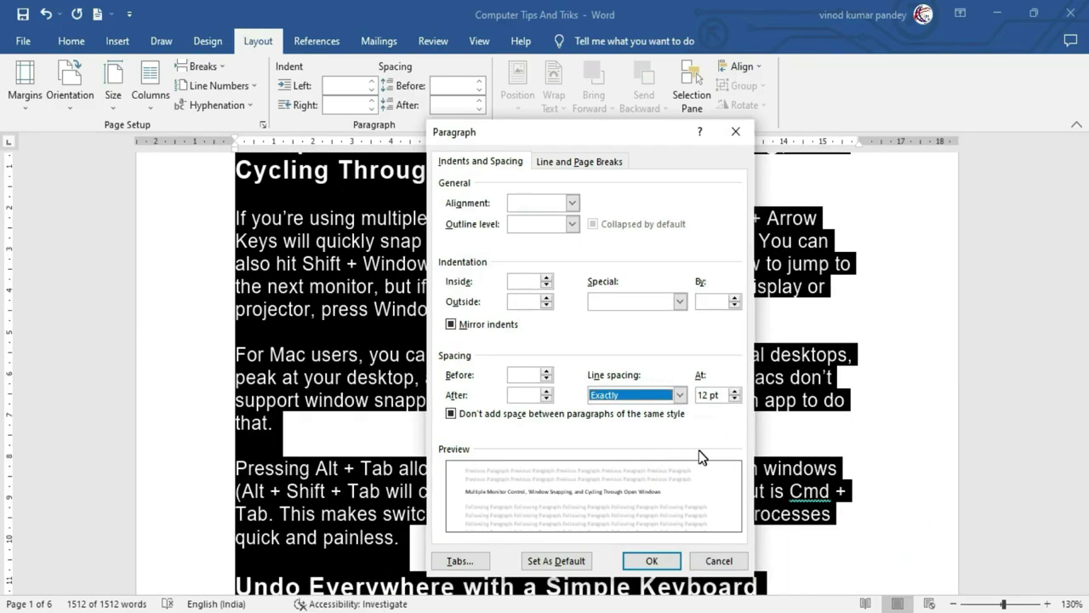
click(662, 564)
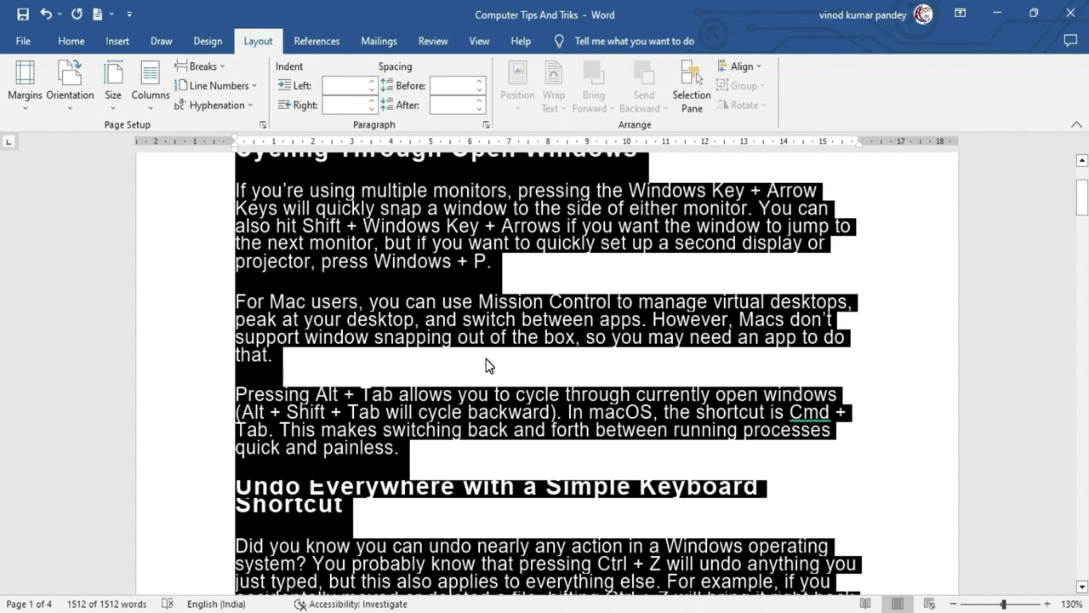
Undo the exact spacing and set Multiple line spacing at 4, stretching the document to 16 pages.
key(ctrl+z)
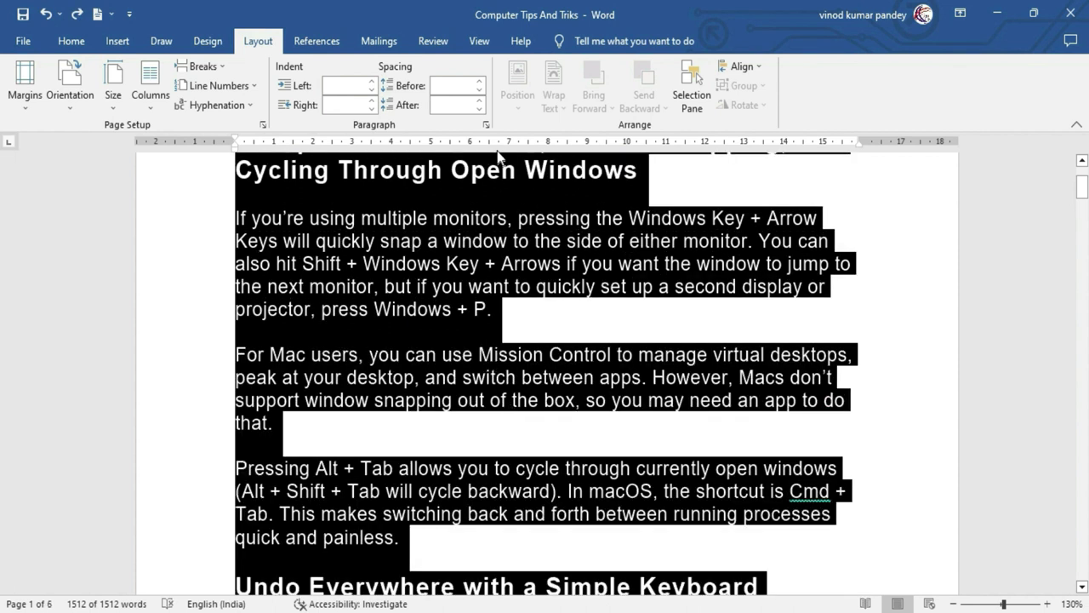
click(485, 125)
click(680, 395)
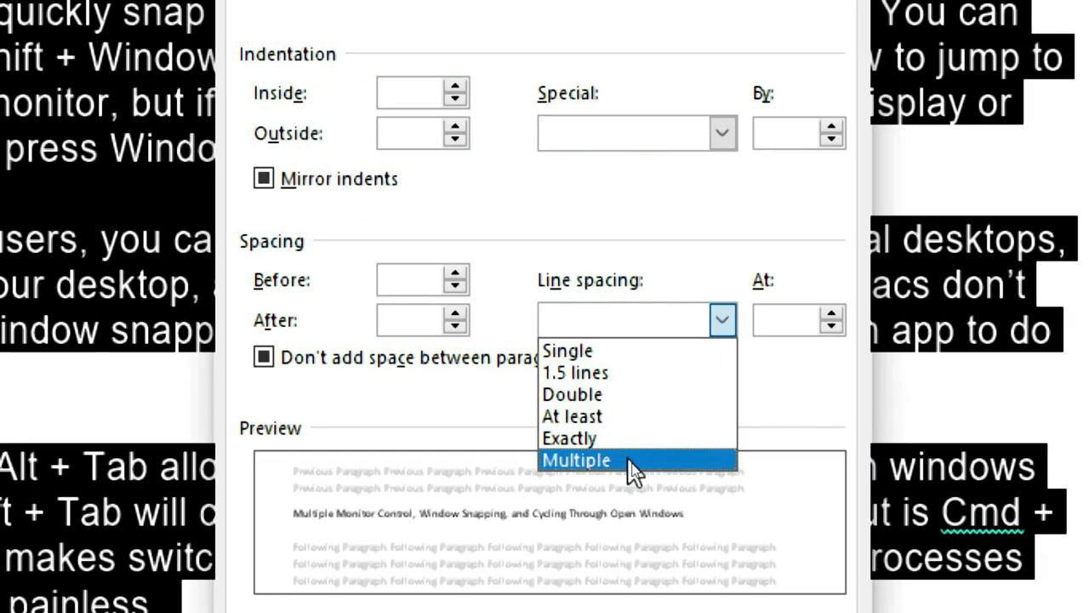
click(631, 464)
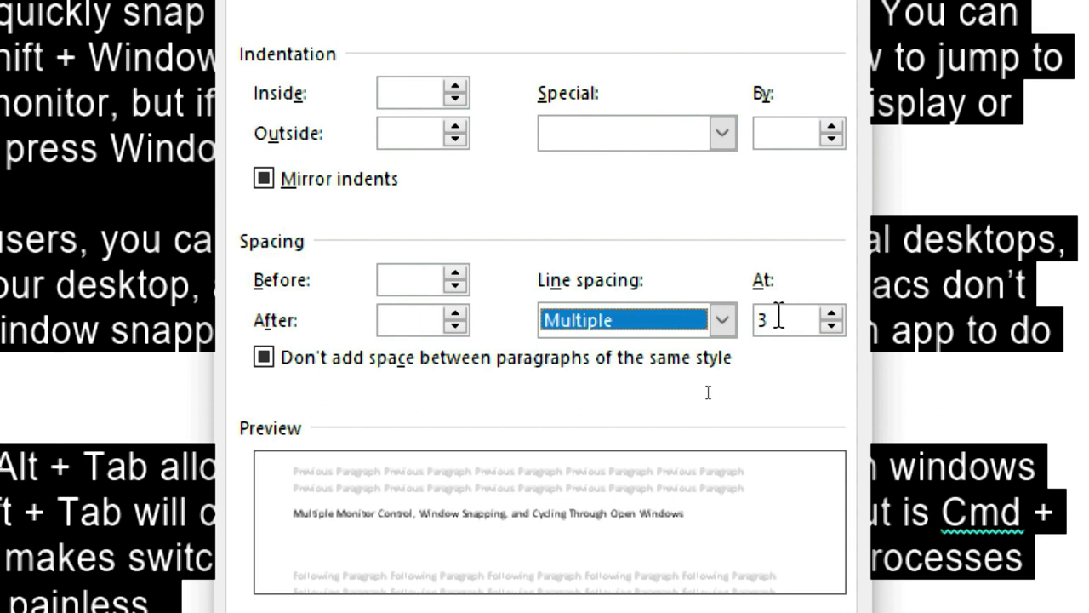
click(778, 317)
click(831, 313)
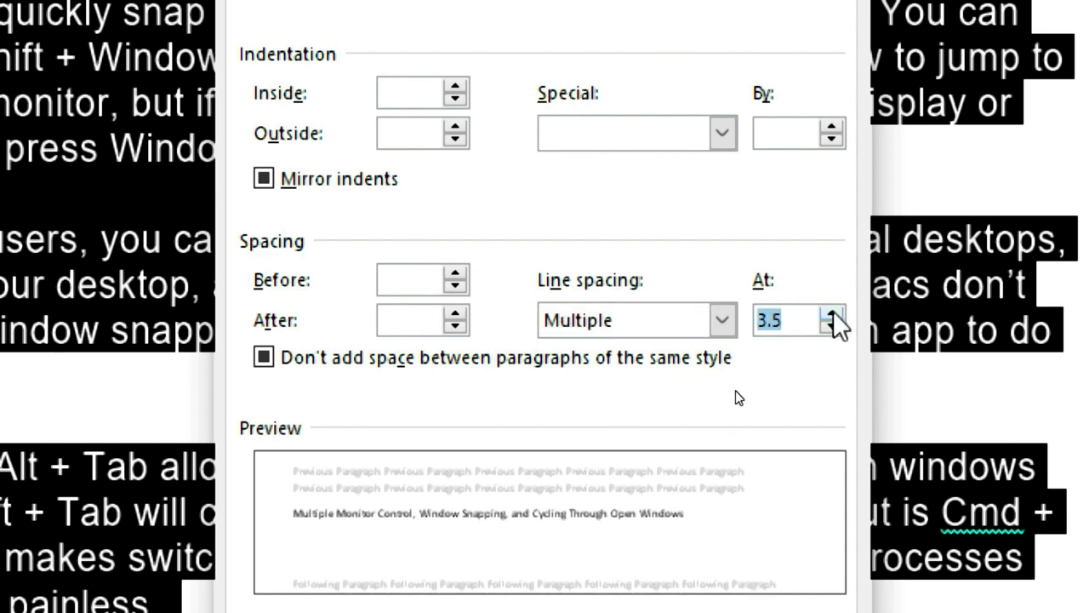
click(832, 313)
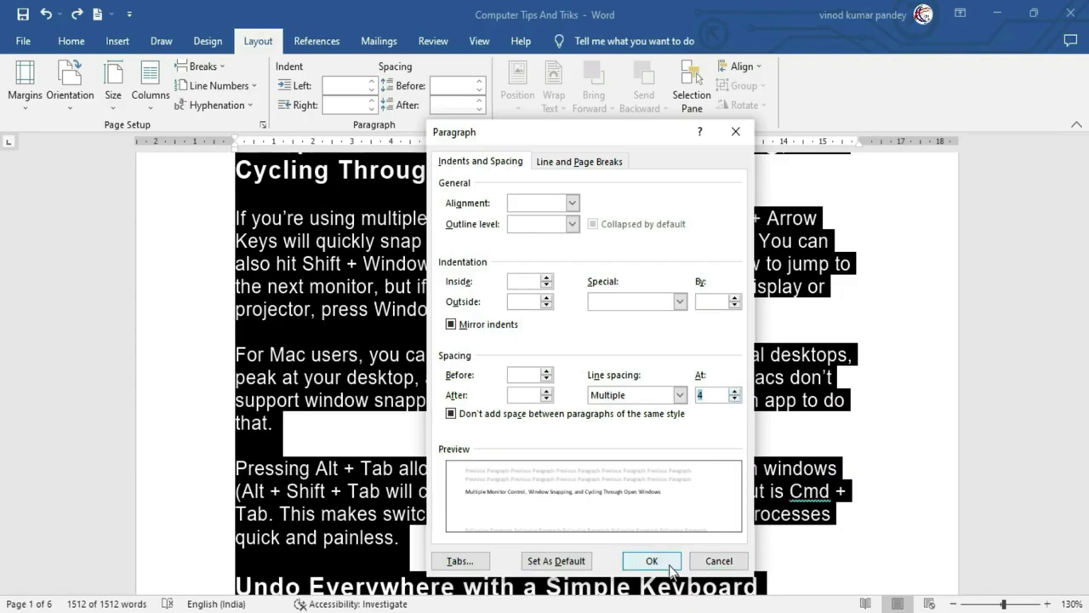
click(652, 561)
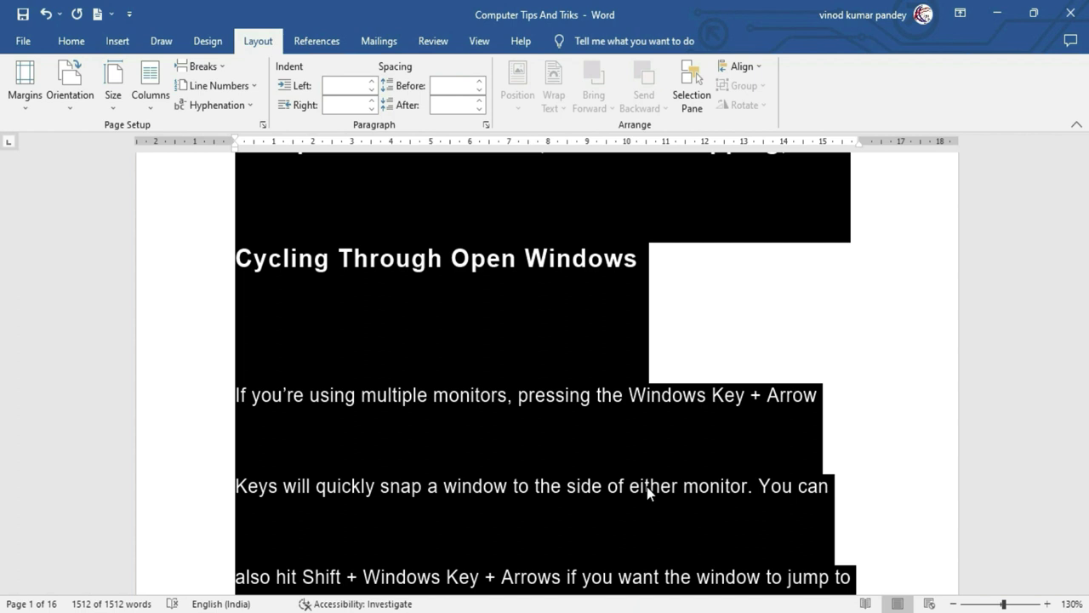
Undo the 4× spacing, select all, and dismiss the Paragraph dialog without changes.
key(ctrl+z)
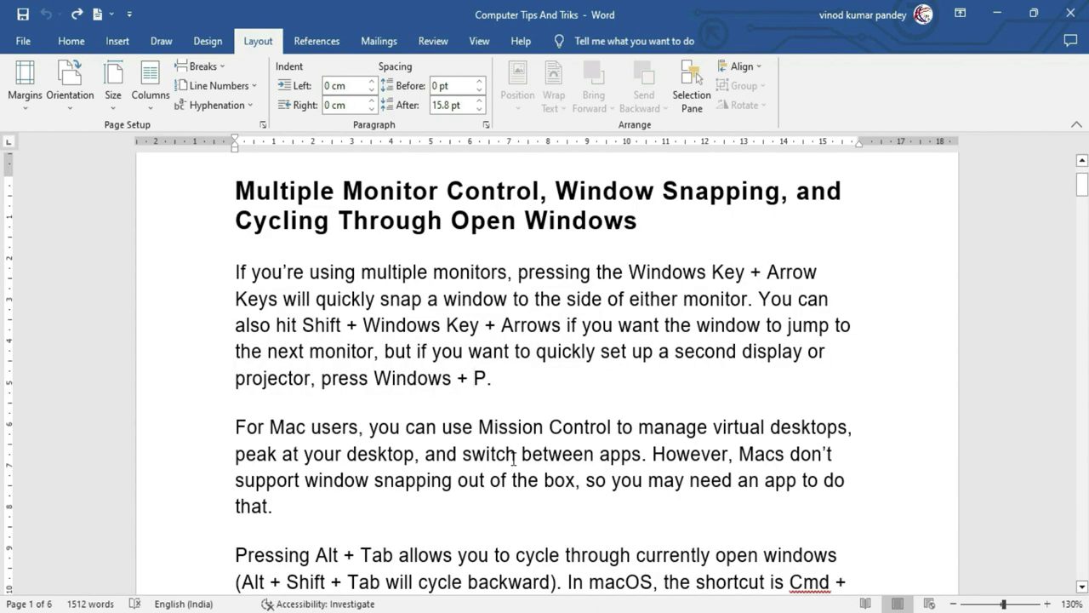
key(ctrl+a)
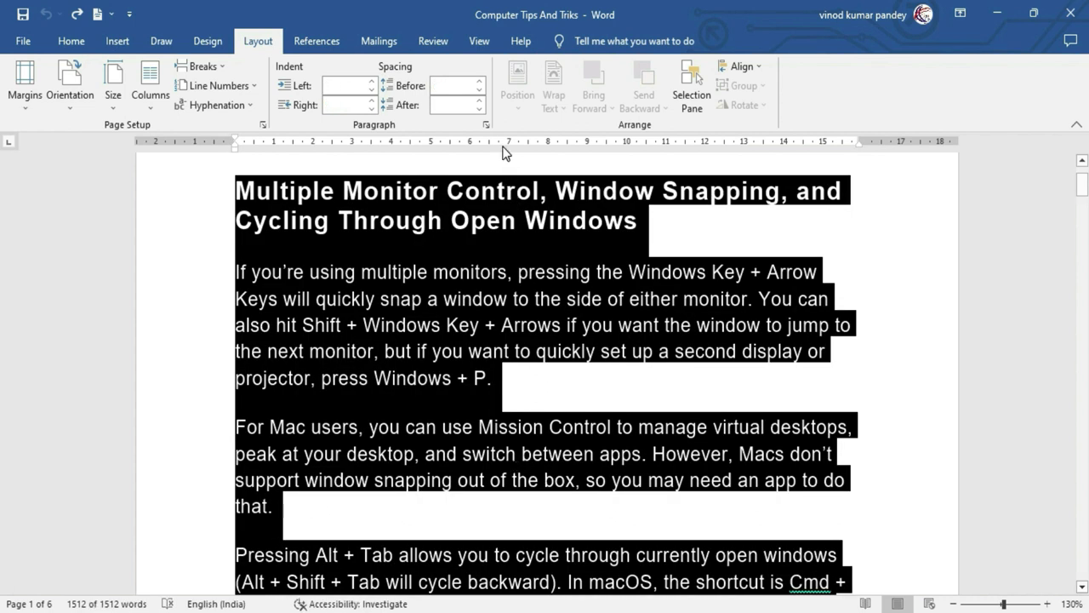
click(485, 127)
drag(486, 128, 561, 122)
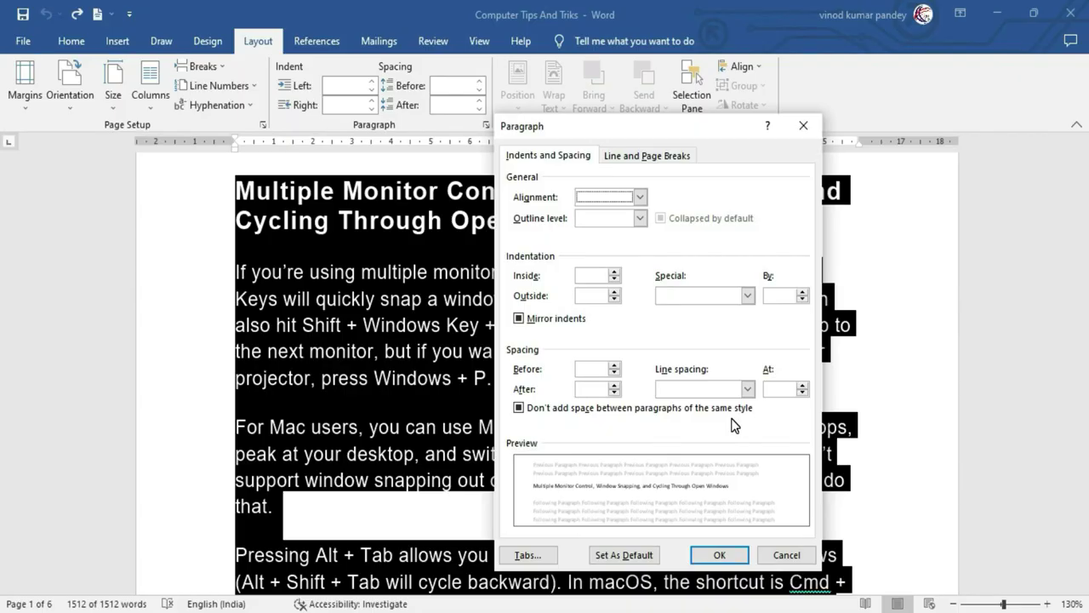
key(Return)
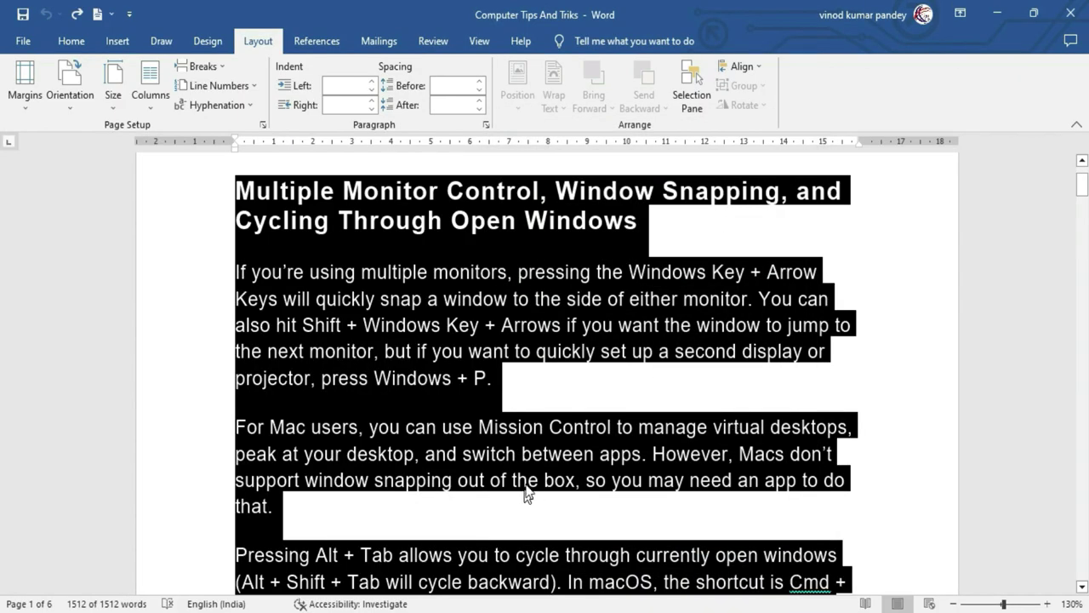
Deselect, then briefly highlight 'Shift + Windows' and part of the Mac users paragraph.
click(500, 442)
drag(327, 322, 452, 334)
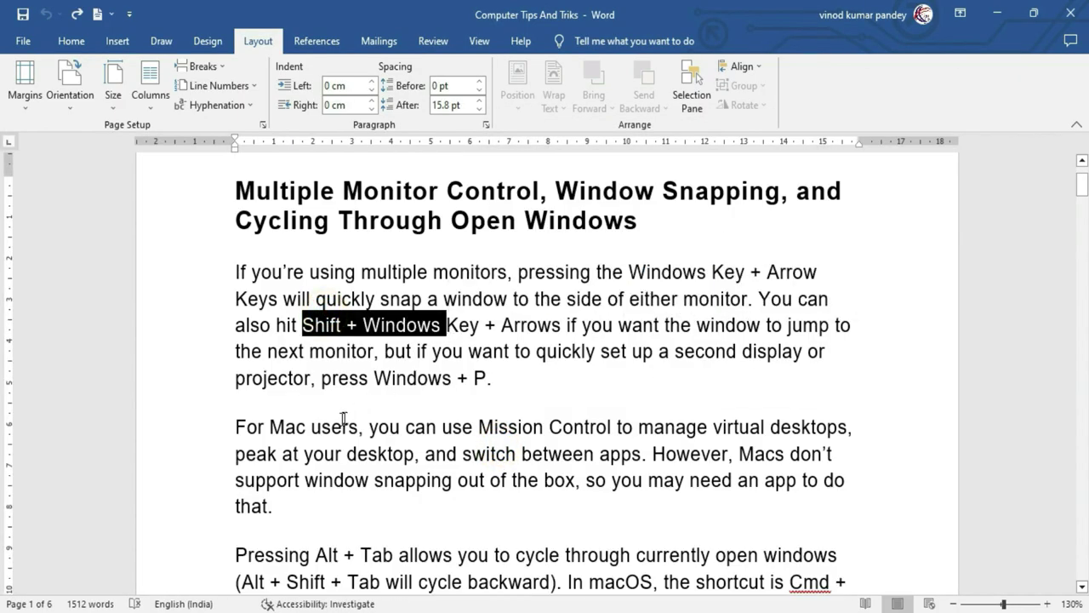
drag(311, 427, 415, 454)
click(407, 479)
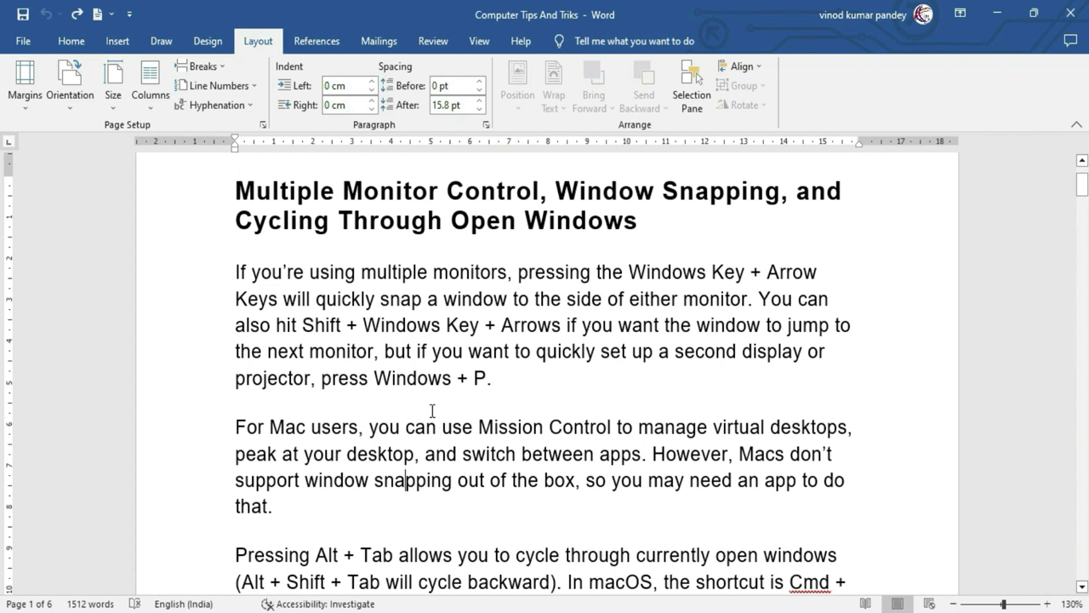
Tick Don't add space between paragraphs of the same style for the whole document.
key(ctrl+a)
click(486, 124)
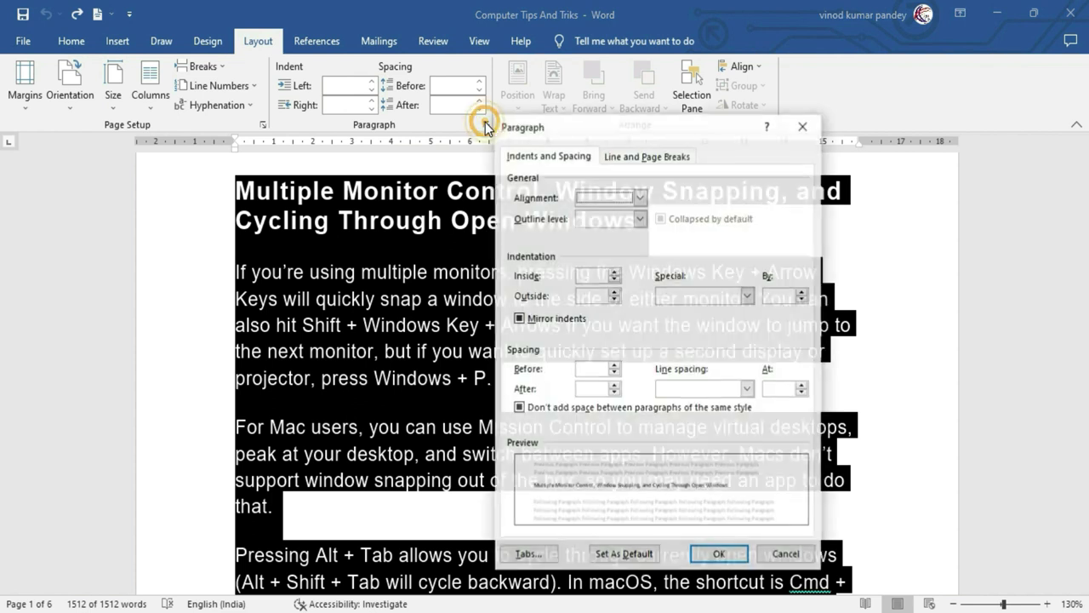
click(518, 407)
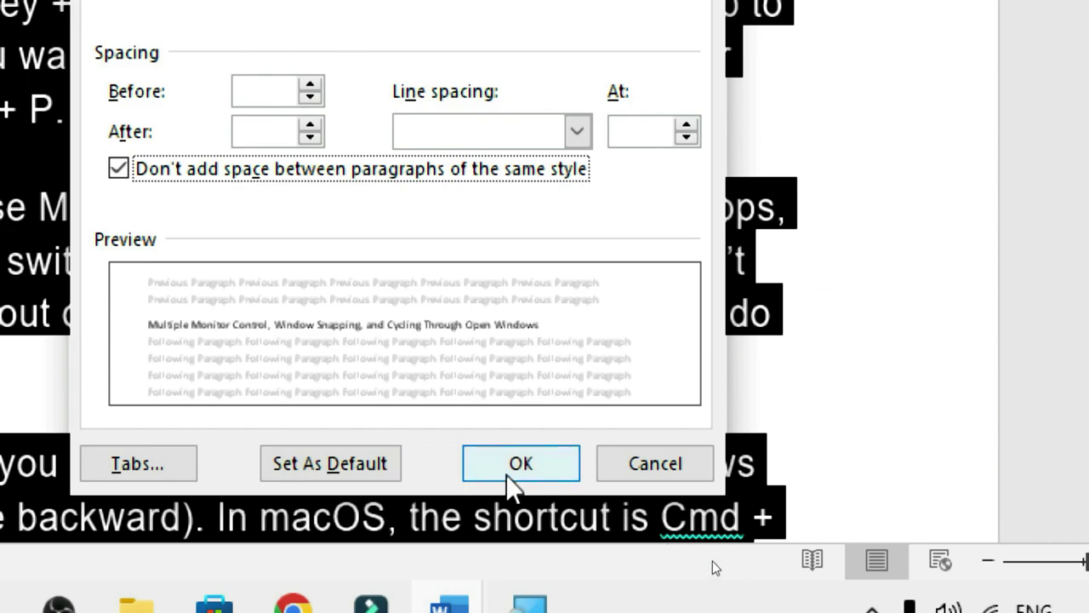
click(514, 476)
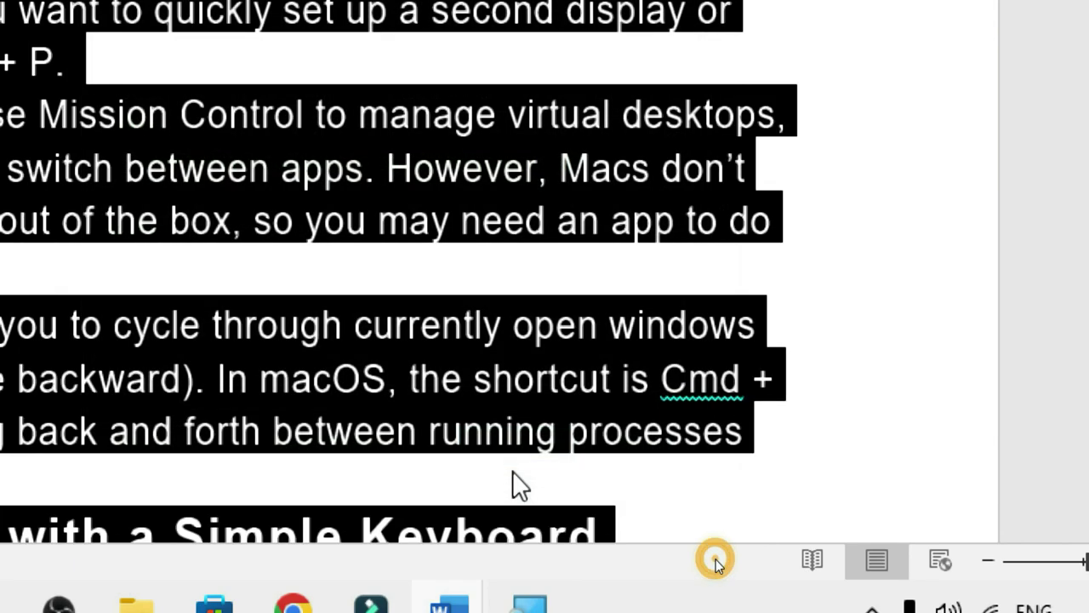
click(516, 374)
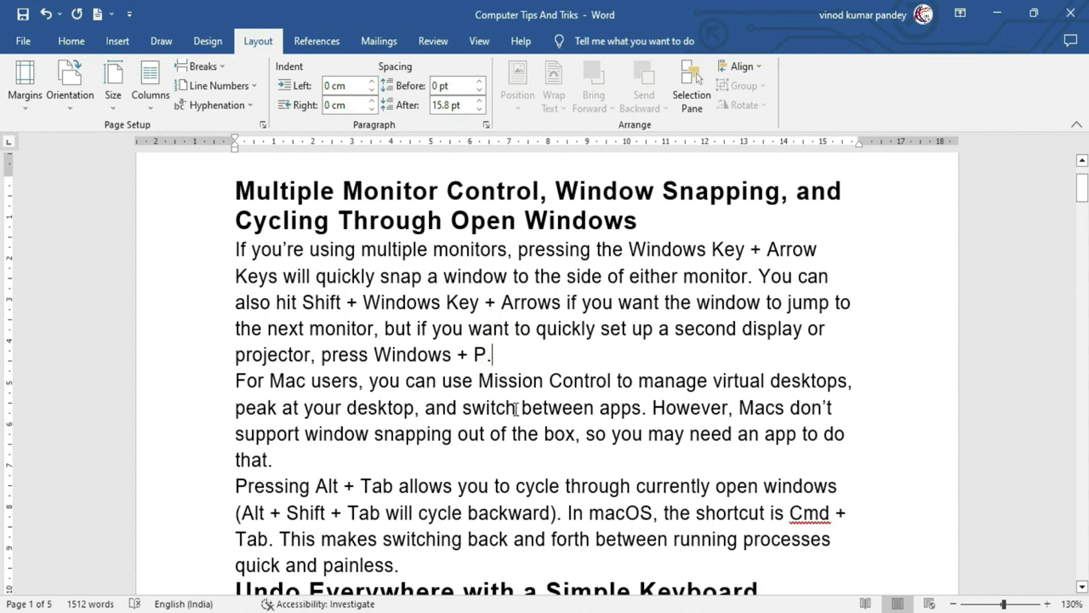
Scroll to a later paragraph and view its Paragraph settings (at least 18 pt, 15.75 pt after).
scroll(515, 408, down, 3)
scroll(516, 408, down, 4)
scroll(516, 410, down, 3)
scroll(515, 413, down, 4)
scroll(516, 411, down, 3)
scroll(516, 410, down, 3)
scroll(515, 410, down, 3)
scroll(516, 411, down, 2)
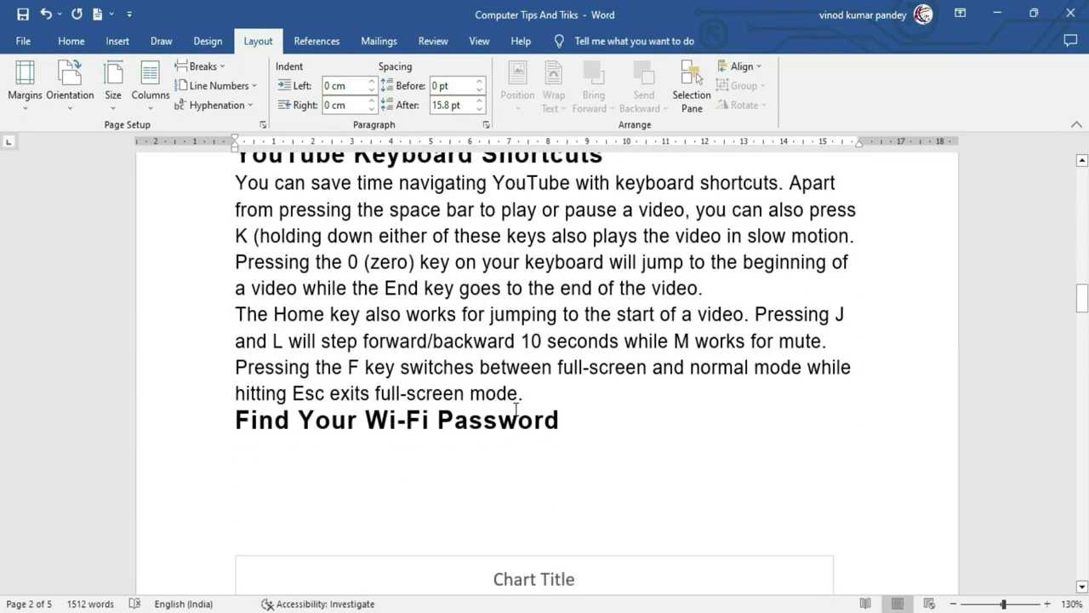
scroll(516, 410, up, 3)
click(486, 124)
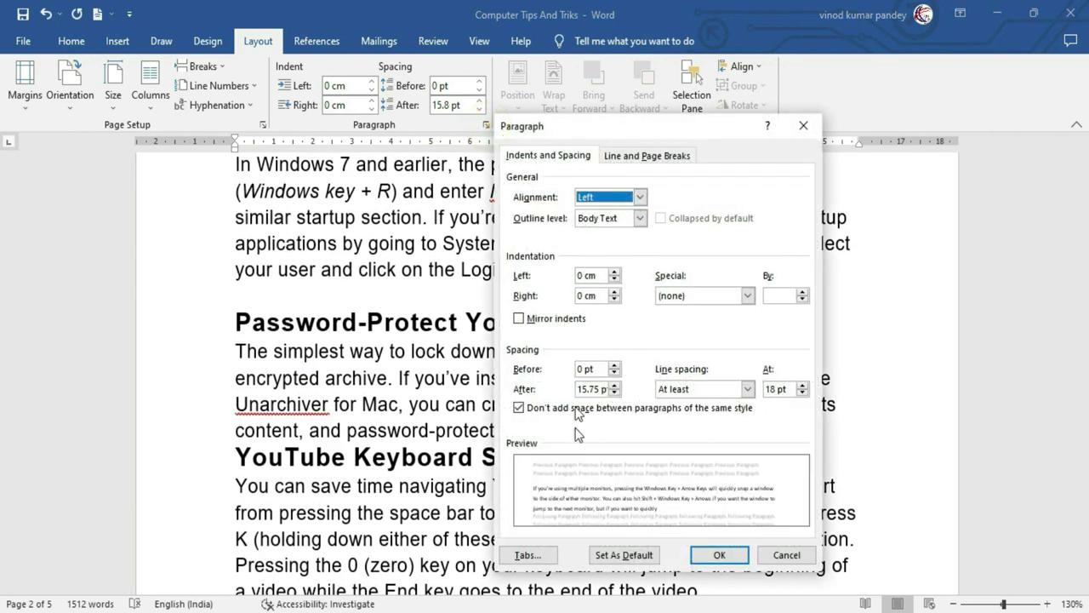
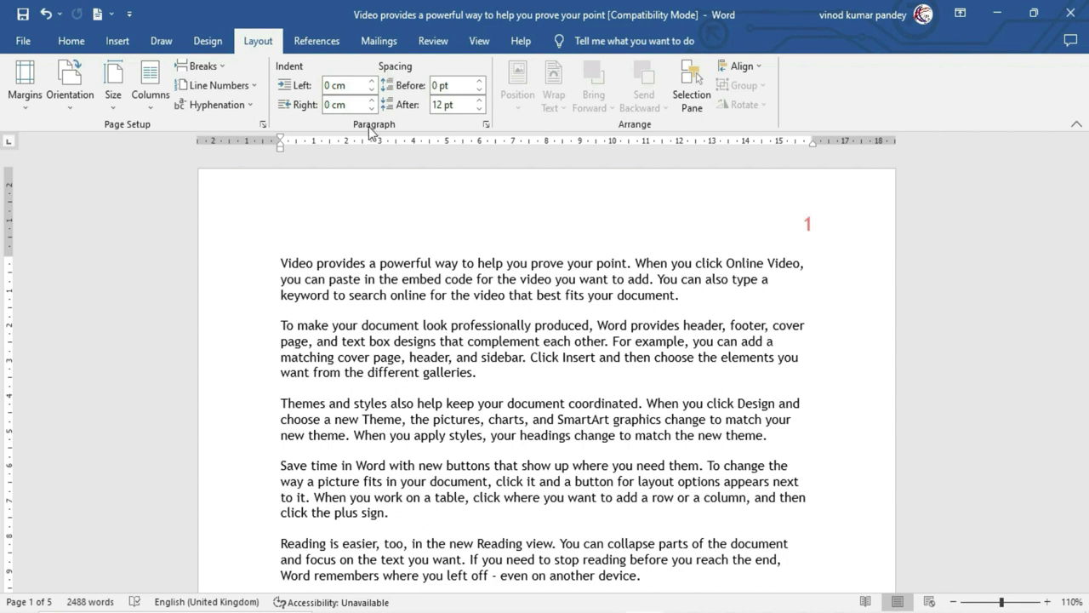
View the current paragraph's Line and Page Breaks options, then close the Paragraph dialog unchanged.
click(486, 124)
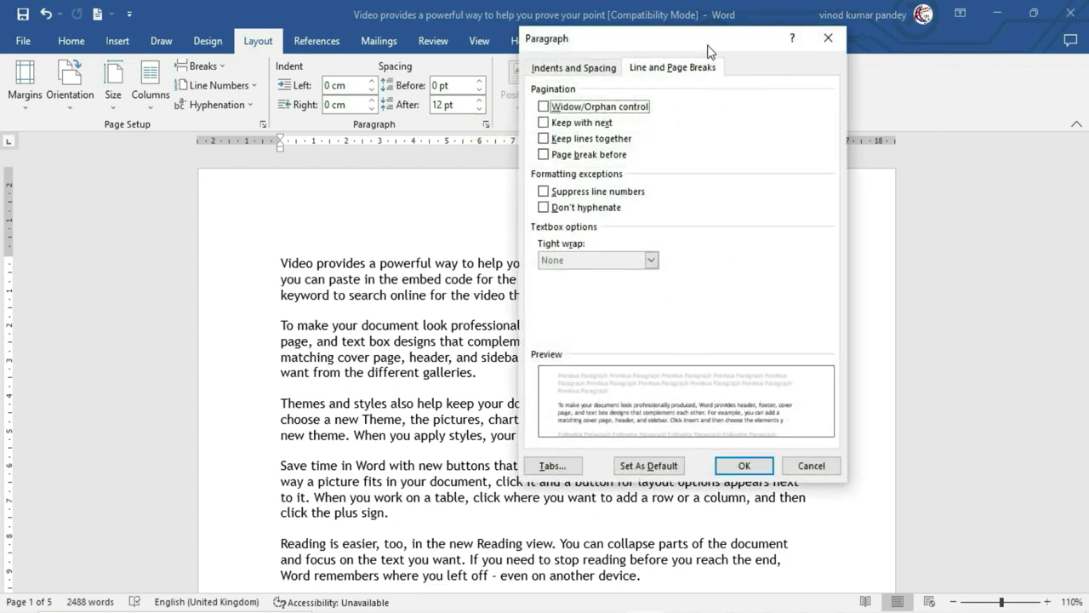
drag(708, 46, 510, 81)
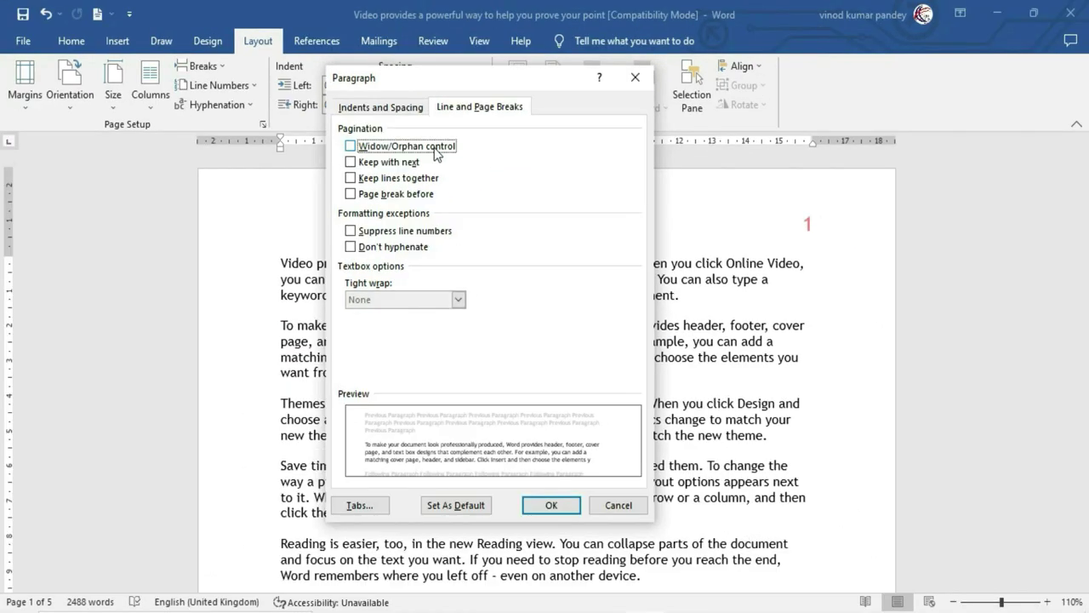
key(Escape)
Scroll through the Widow/Orphan Control examples, then jump back to the first split blue paragraph.
scroll(384, 383, down, 2)
scroll(384, 383, down, 1)
scroll(384, 383, down, 3)
scroll(384, 383, down, 2)
scroll(383, 384, down, 2)
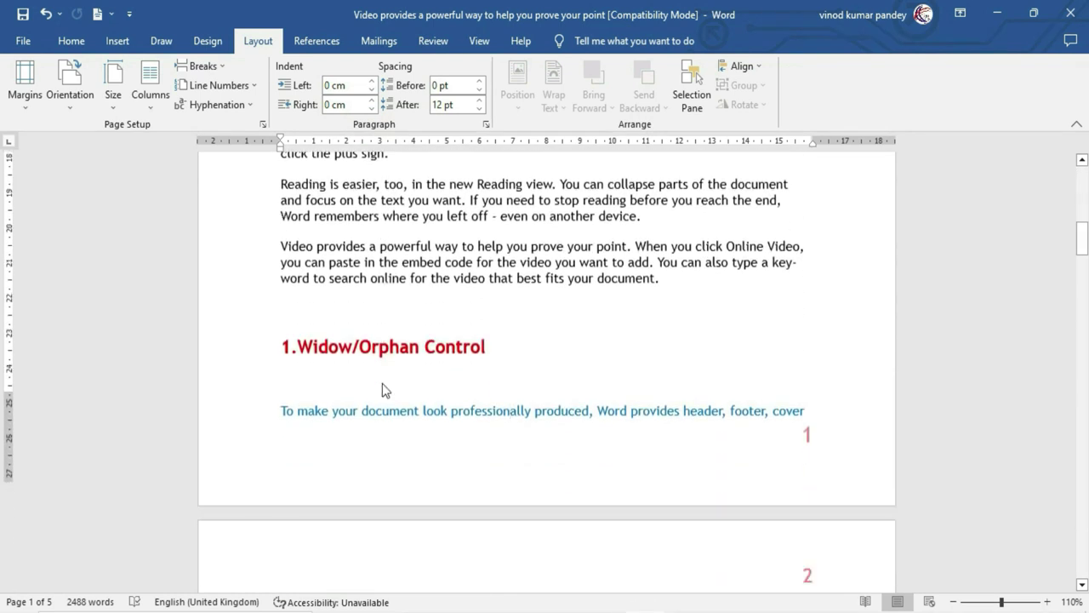
scroll(382, 390, down, 1)
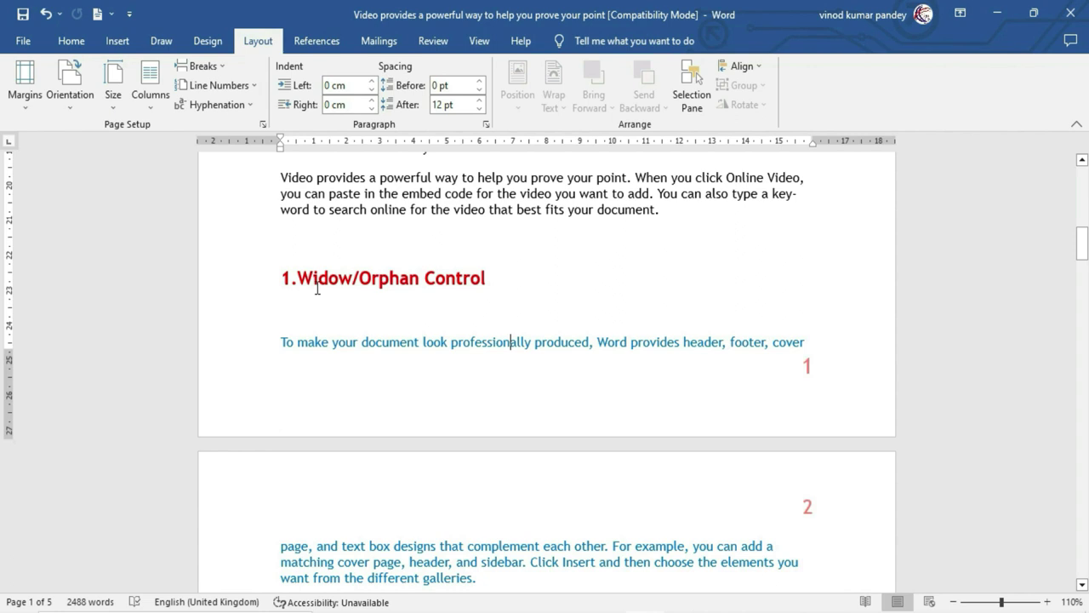
scroll(317, 290, down, 1)
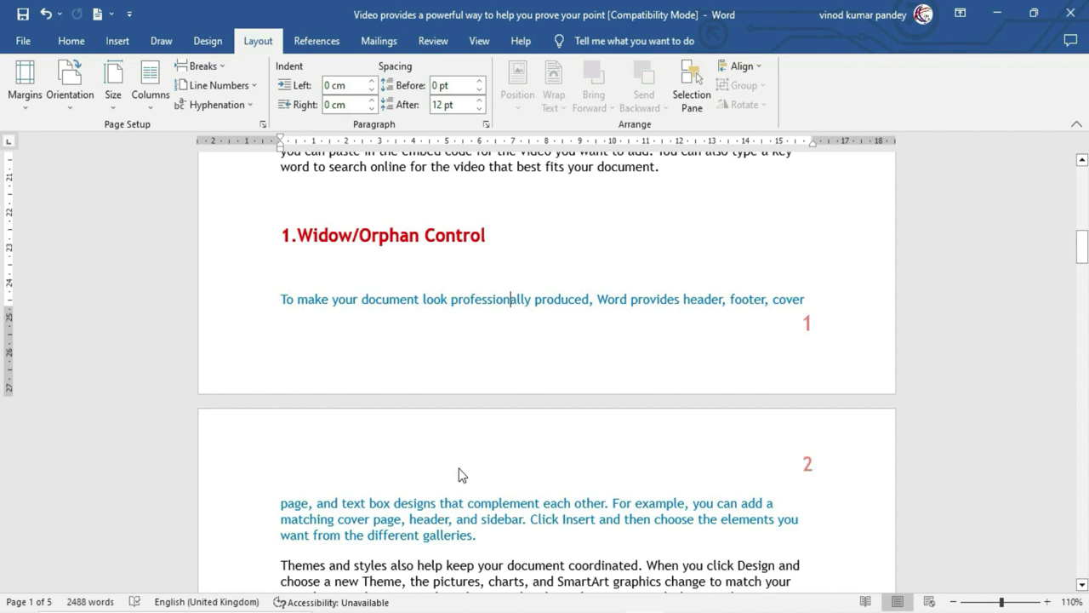
scroll(480, 473, down, 1)
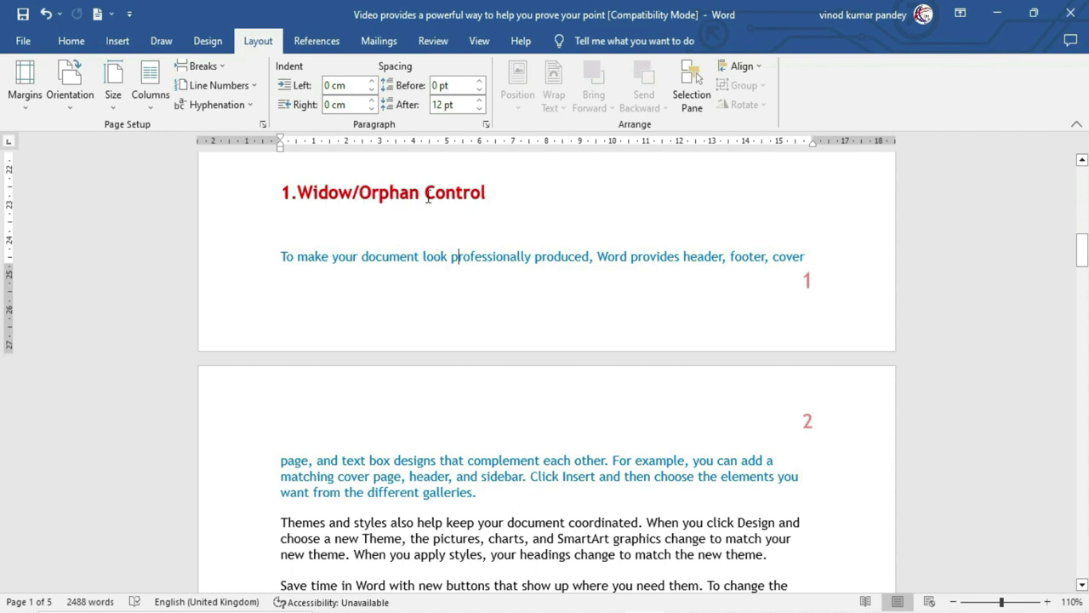
scroll(503, 498, down, 5)
scroll(503, 498, down, 8)
scroll(503, 501, down, 5)
scroll(502, 505, down, 2)
scroll(503, 504, down, 2)
scroll(502, 505, down, 1)
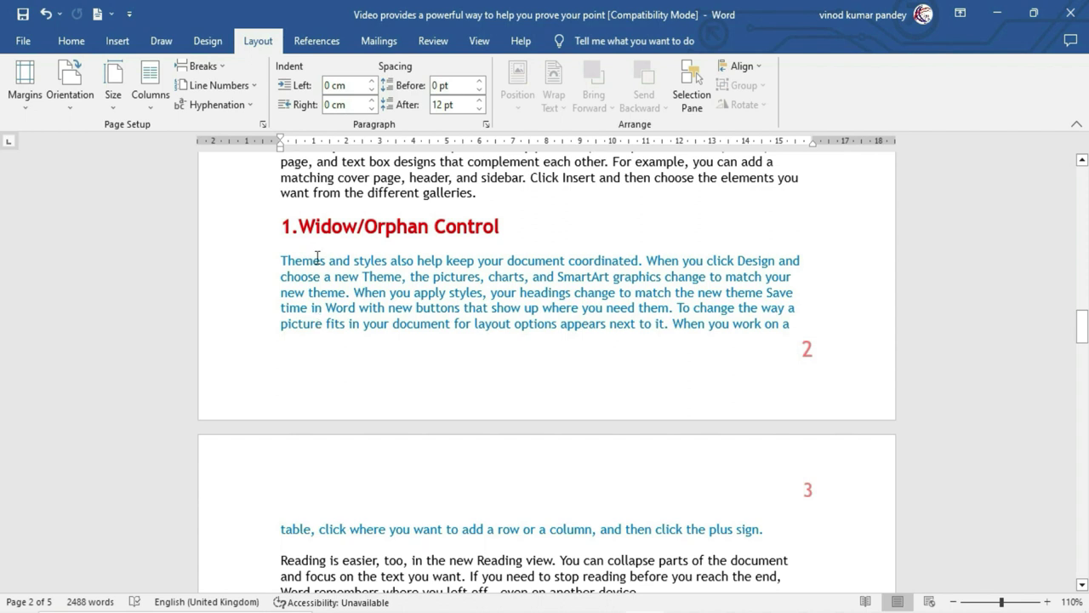
scroll(340, 362, down, 1)
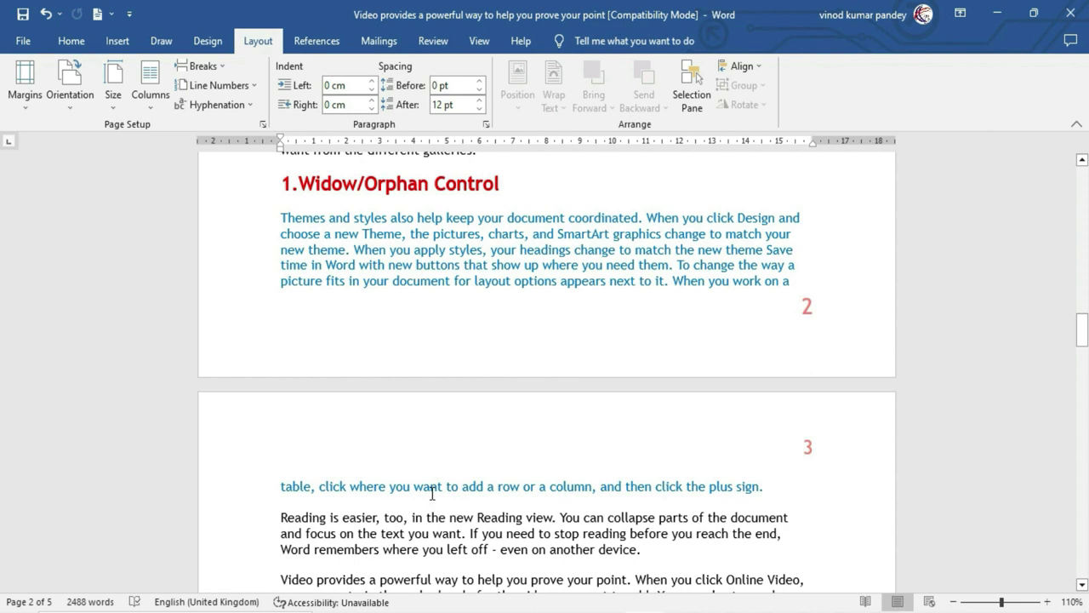
scroll(433, 494, up, 1)
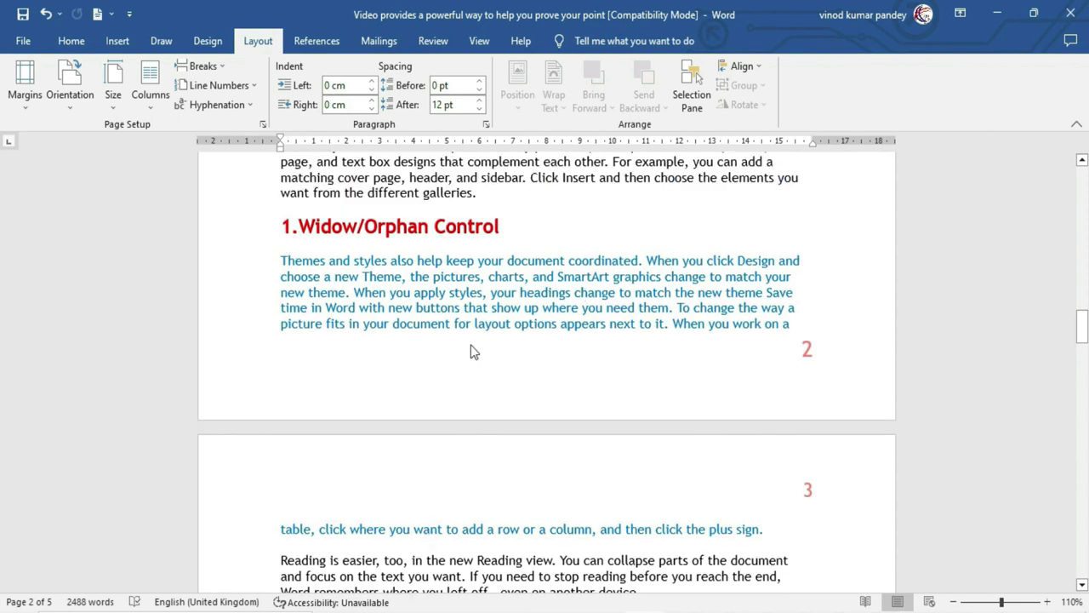
key(ctrl+z)
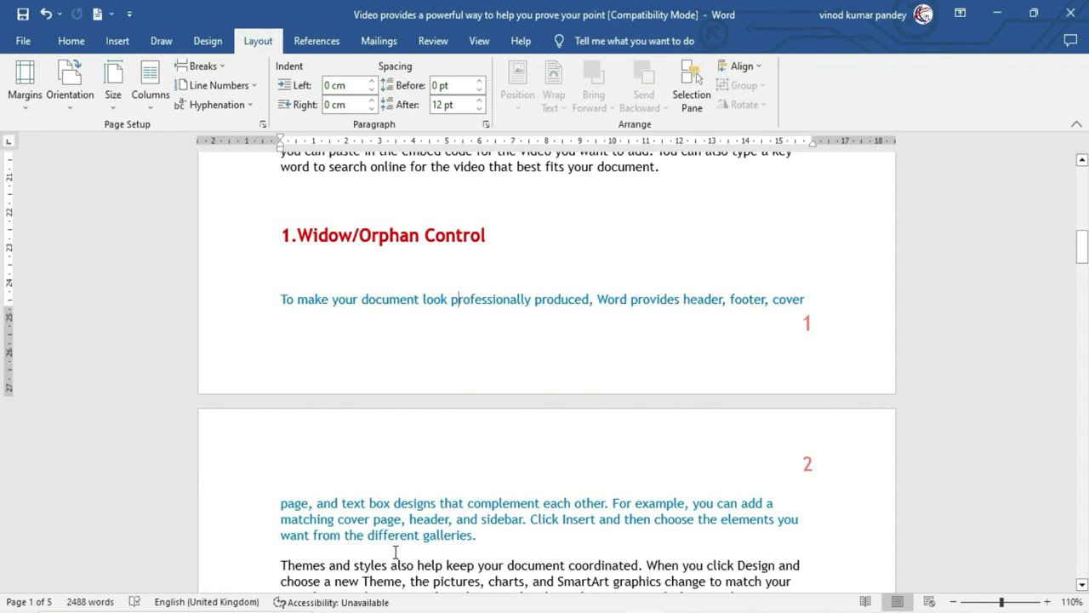
Turn on Widow/Orphan control for the split blue paragraph so it moves wholly onto page 2.
click(467, 516)
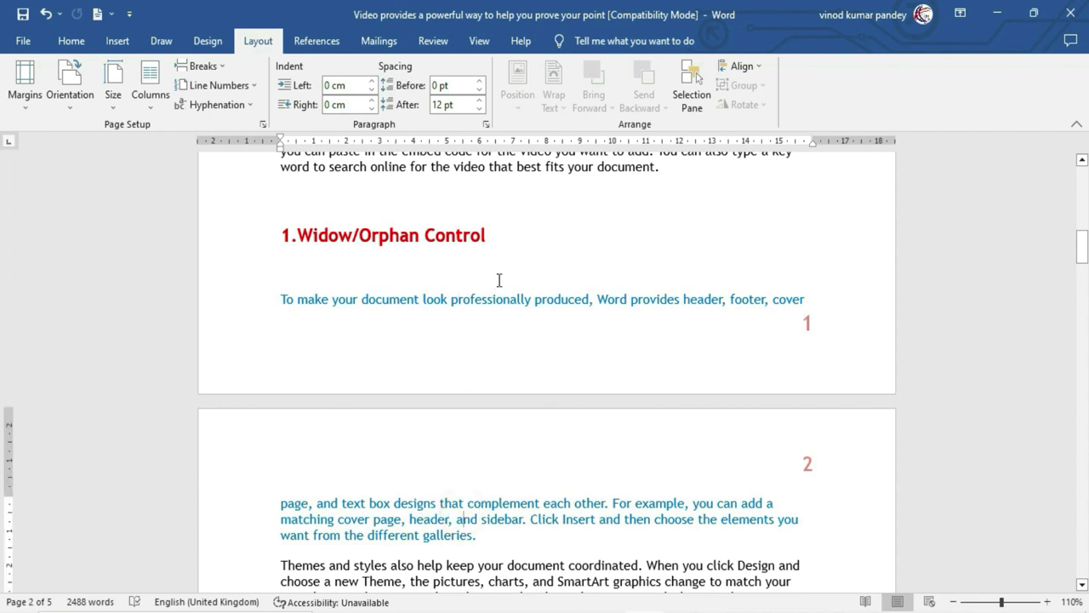
click(483, 128)
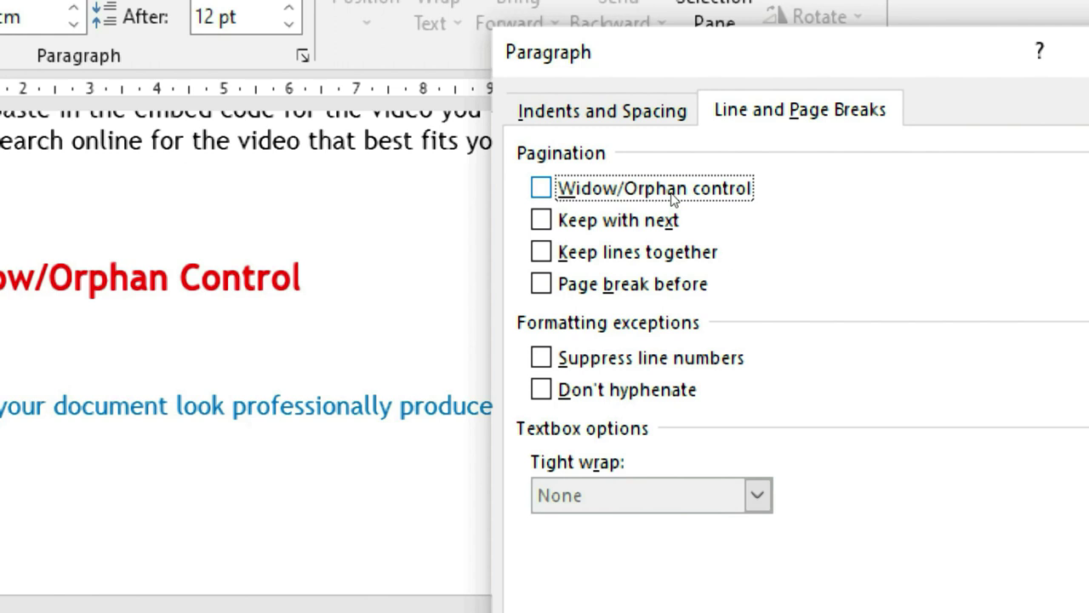
click(611, 198)
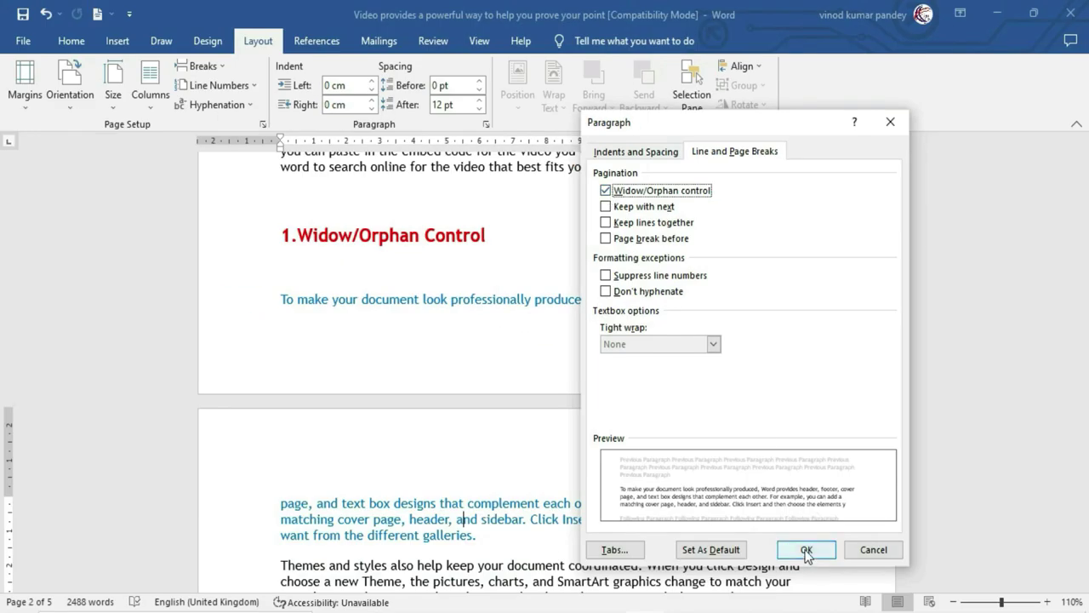
click(806, 549)
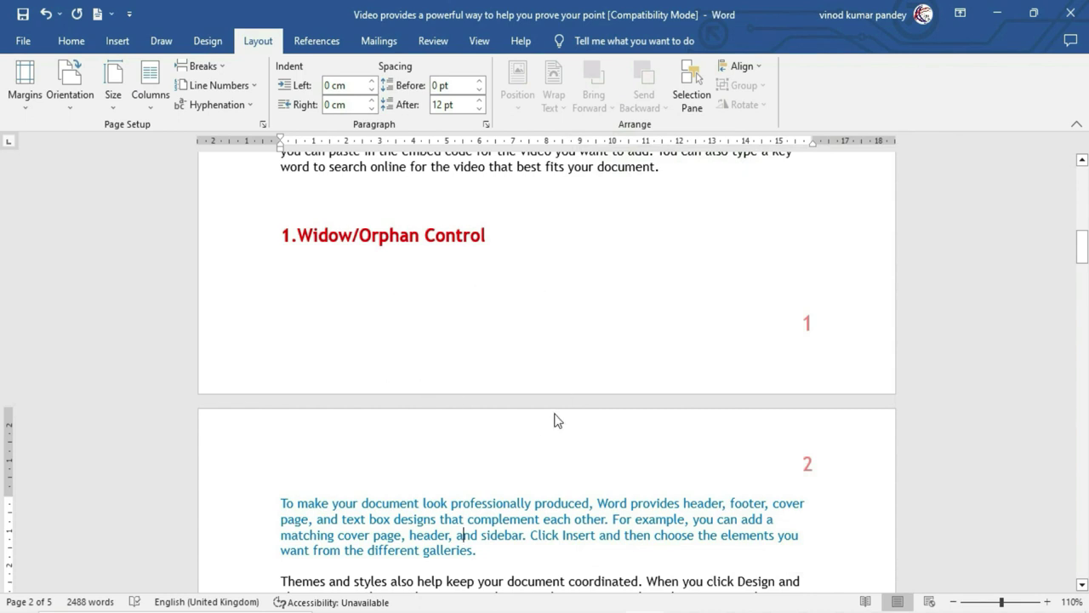
scroll(554, 419, down, 1)
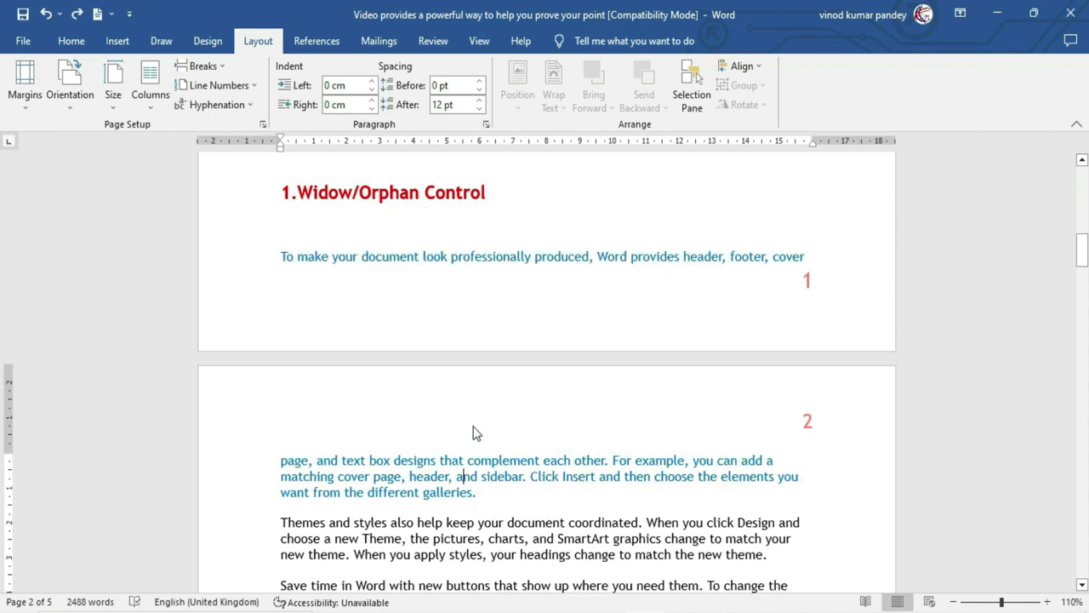
Enable Widow/Orphan control on the second blue paragraph so two lines carry to page 3.
scroll(475, 433, down, 4)
scroll(475, 430, down, 7)
scroll(474, 427, down, 6)
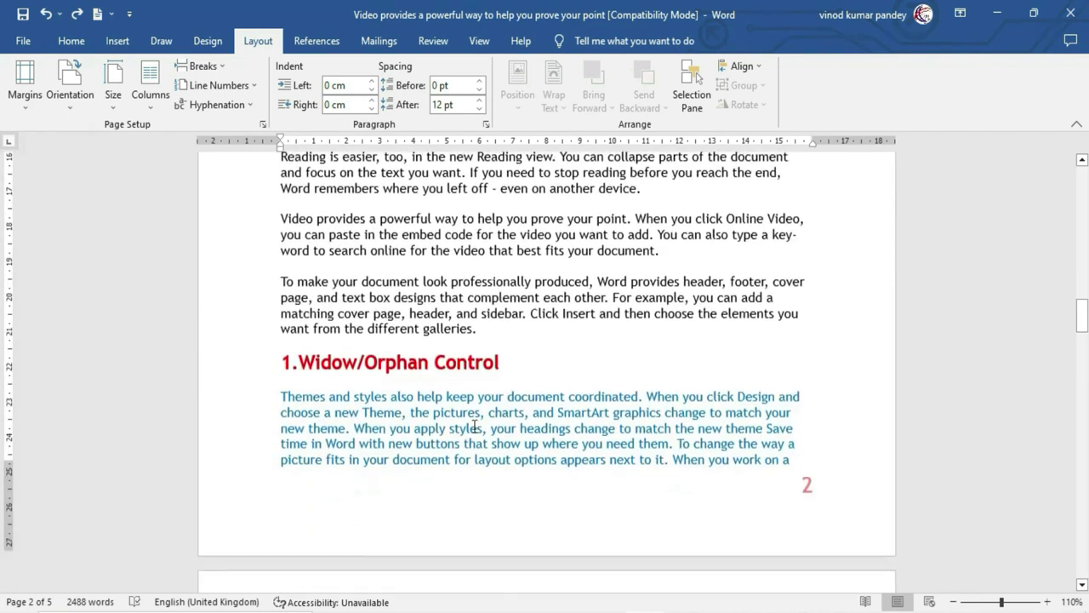
scroll(474, 427, down, 3)
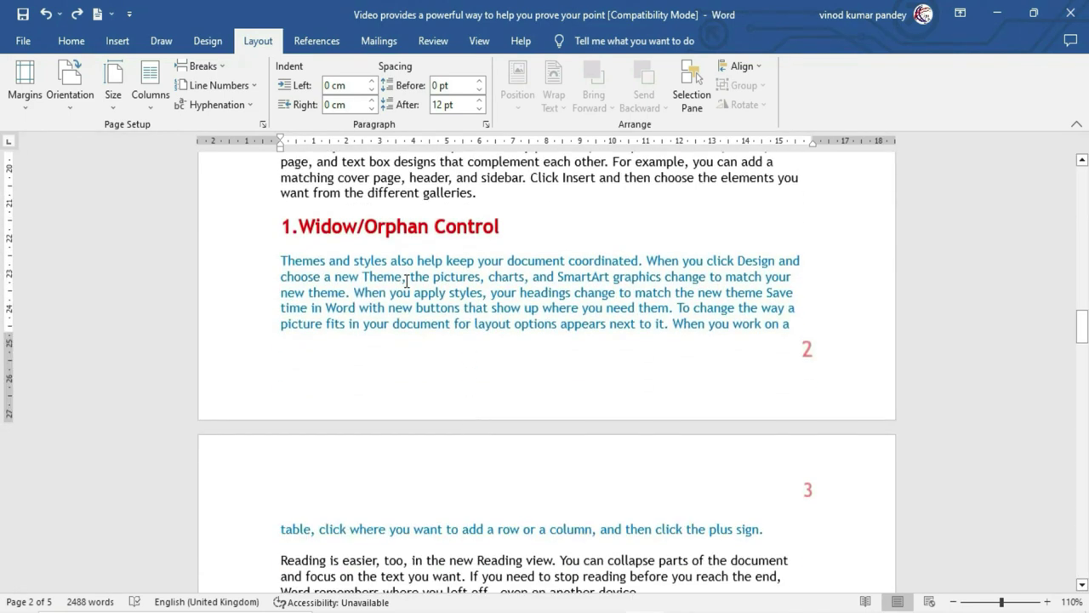
click(485, 307)
click(487, 126)
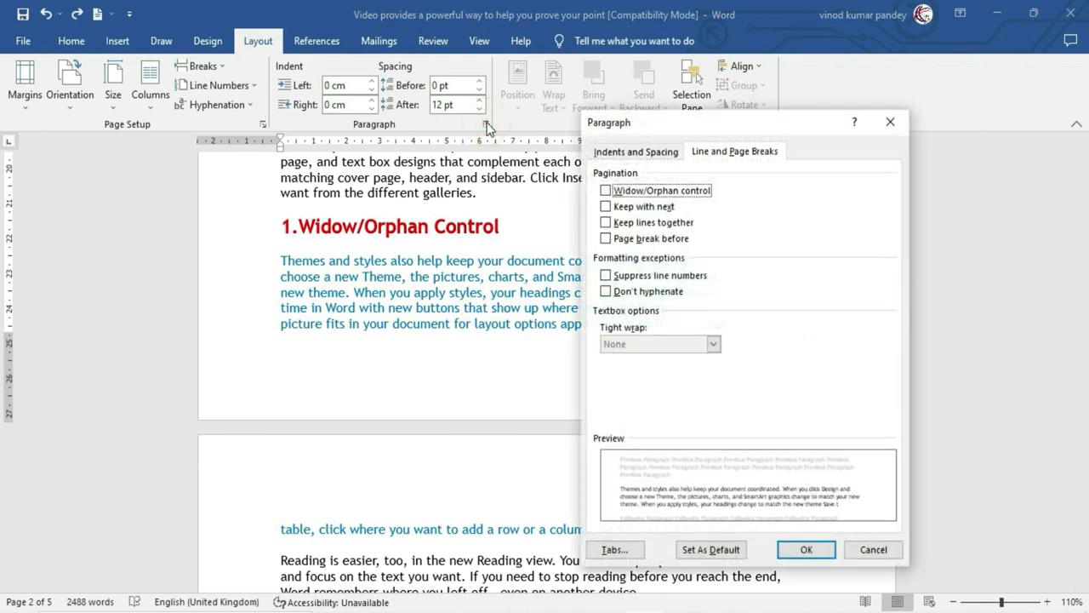
click(635, 190)
click(806, 550)
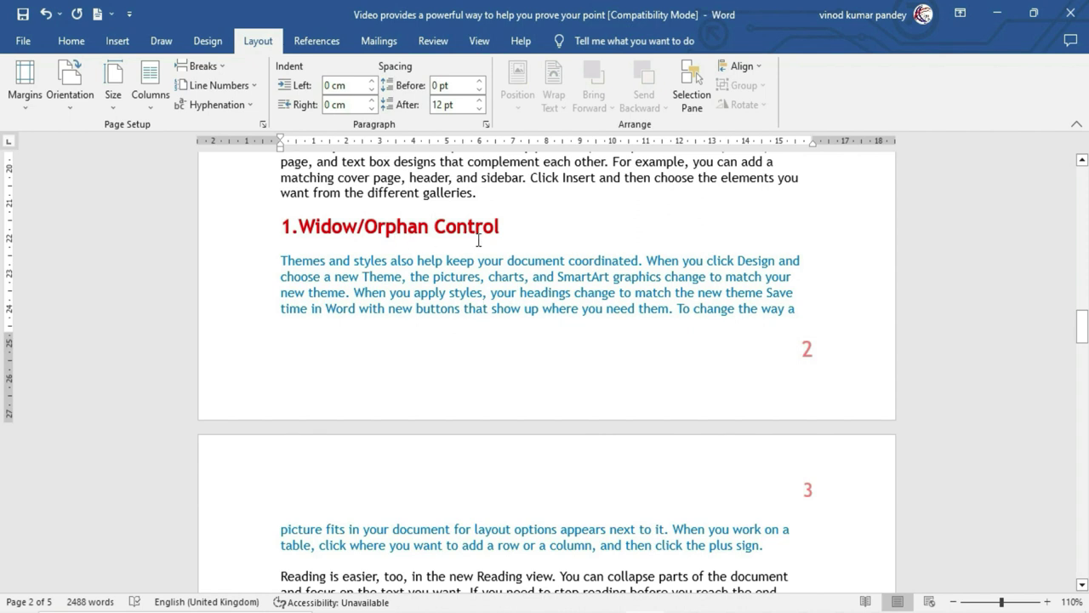
Place the insertion point in the '2.Keep with Next' heading.
scroll(478, 241, down, 10)
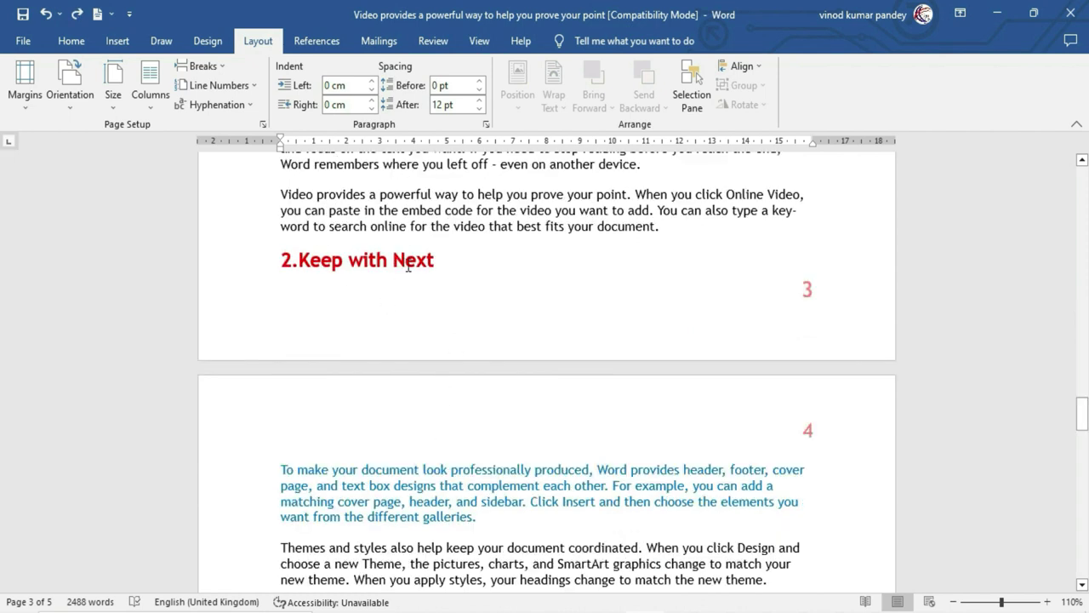
click(320, 260)
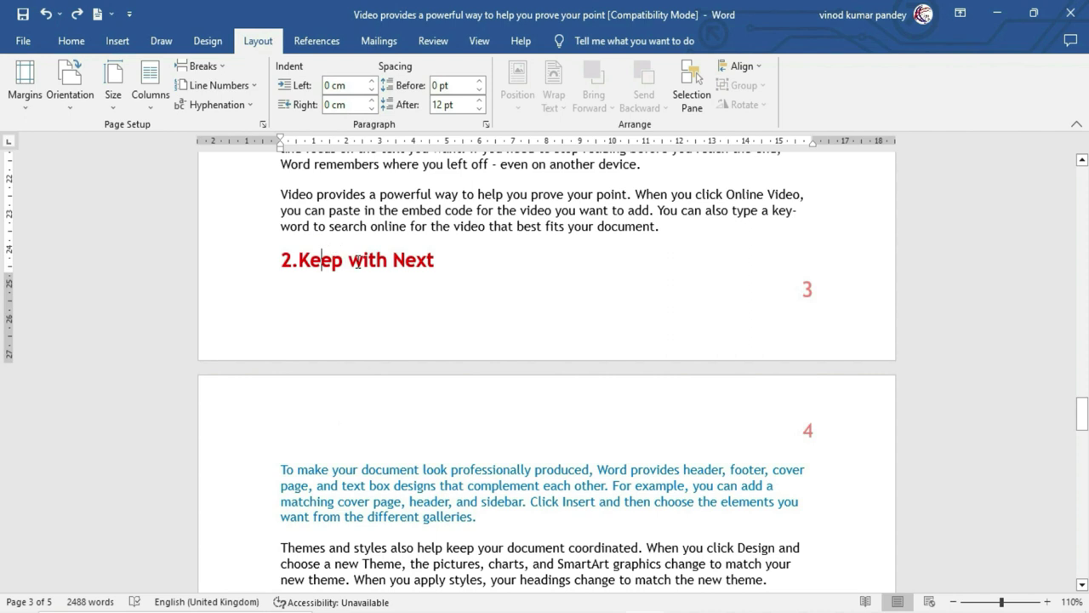
drag(446, 260, 264, 260)
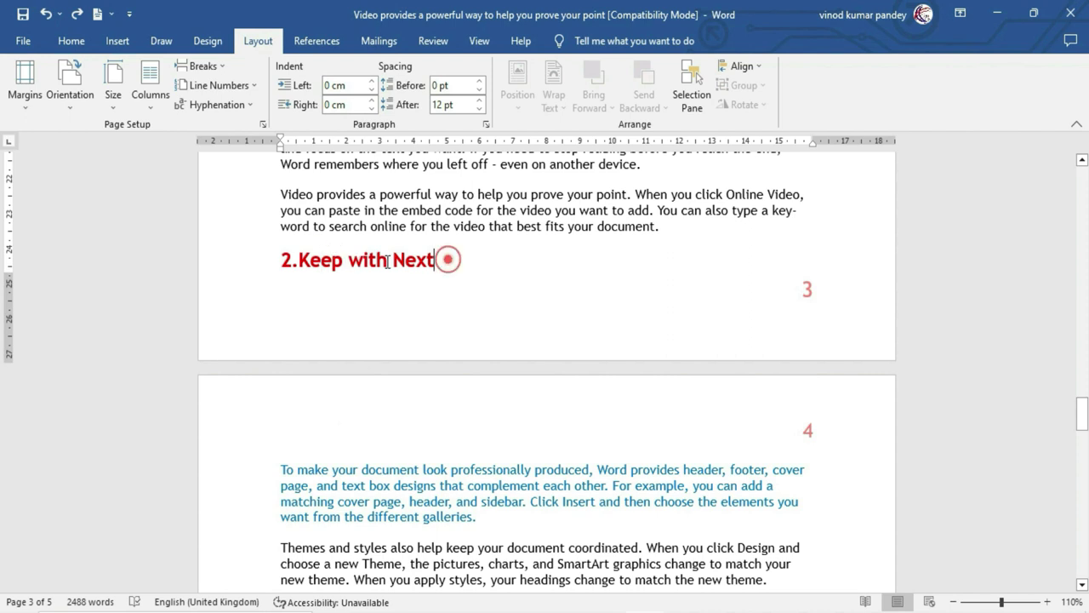
click(561, 292)
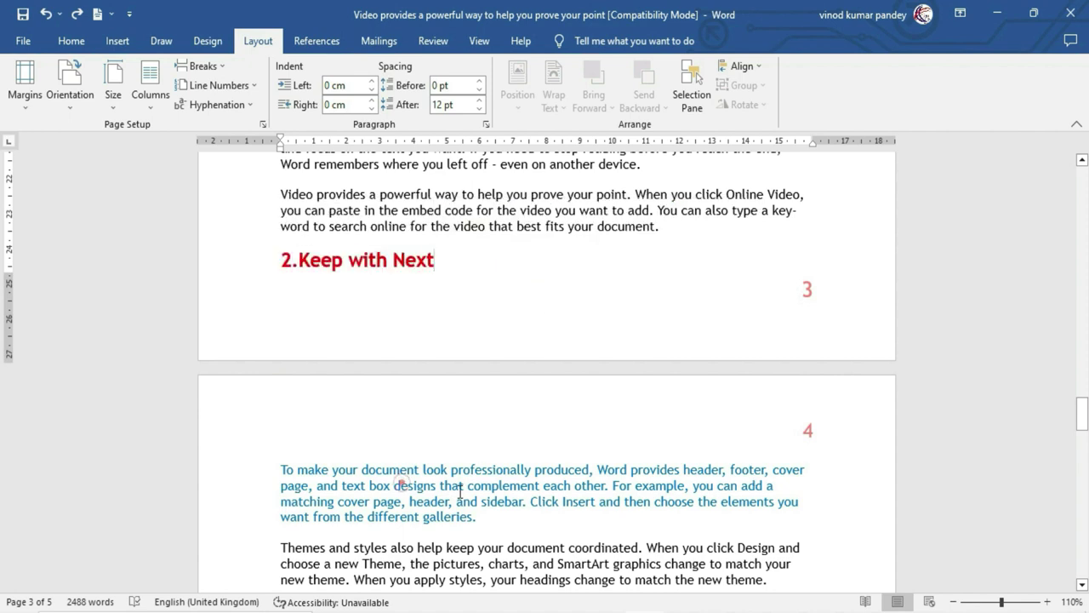
drag(401, 486, 469, 485)
click(486, 311)
click(342, 261)
click(373, 261)
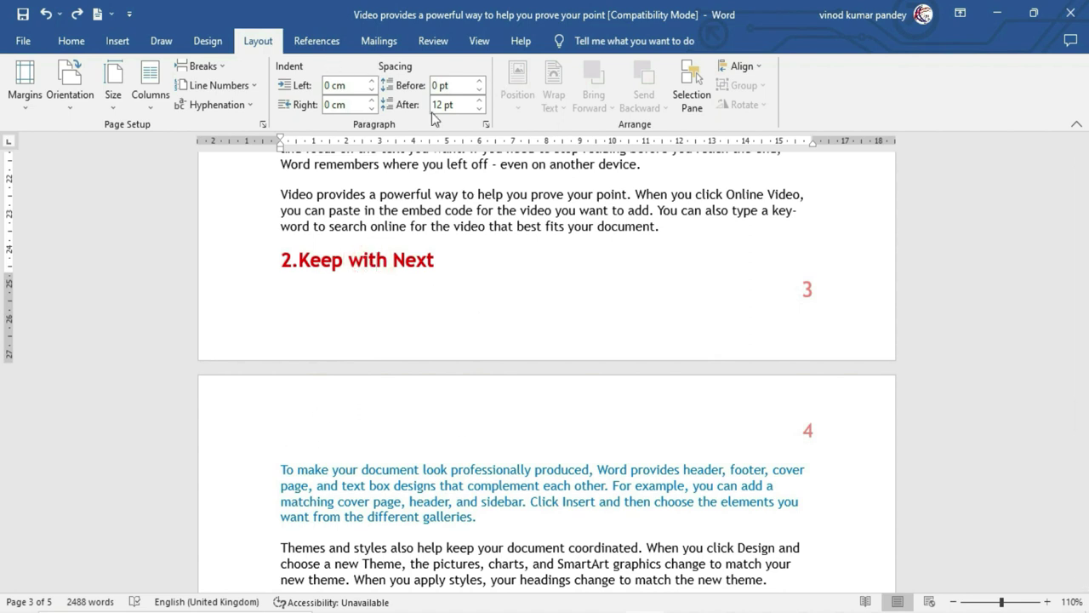
Turn on Keep with next and off Widow/Orphan control for the heading, then undo it.
click(486, 123)
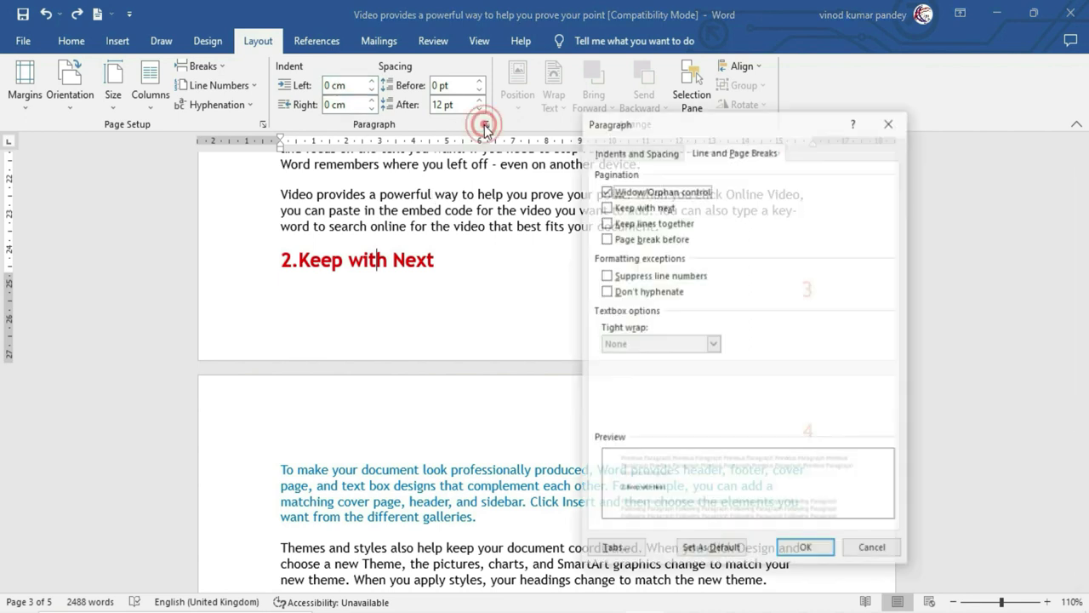
drag(645, 125, 548, 127)
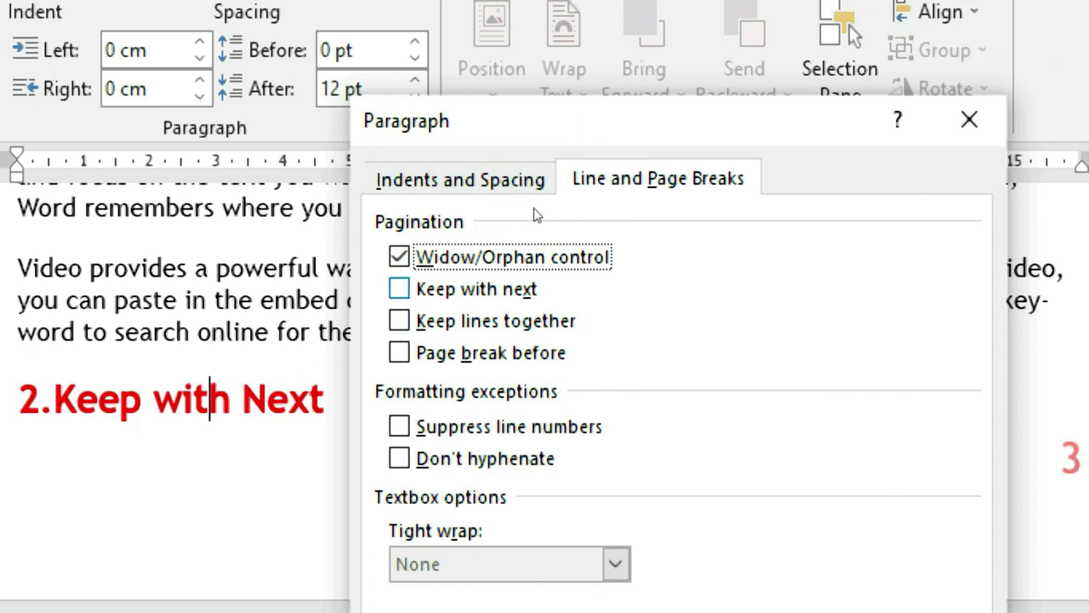
key(alt+x)
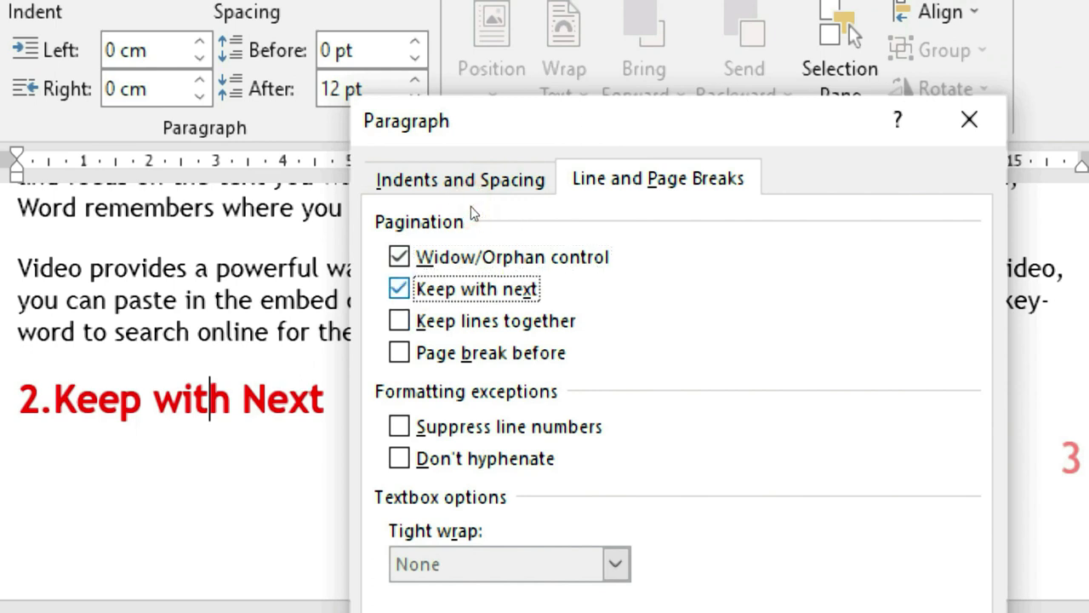
key(alt+w)
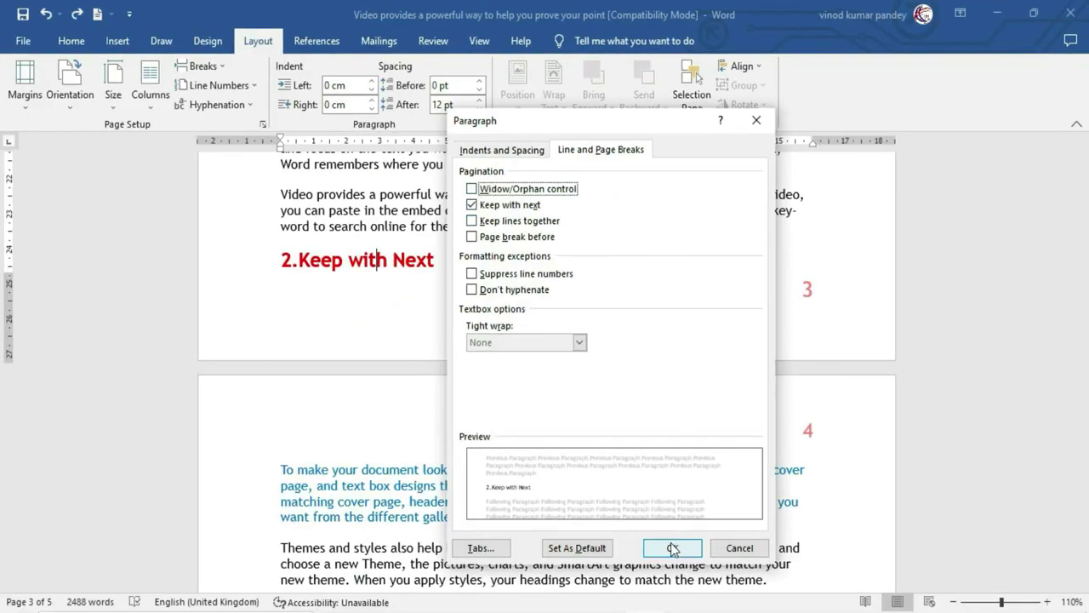
click(672, 548)
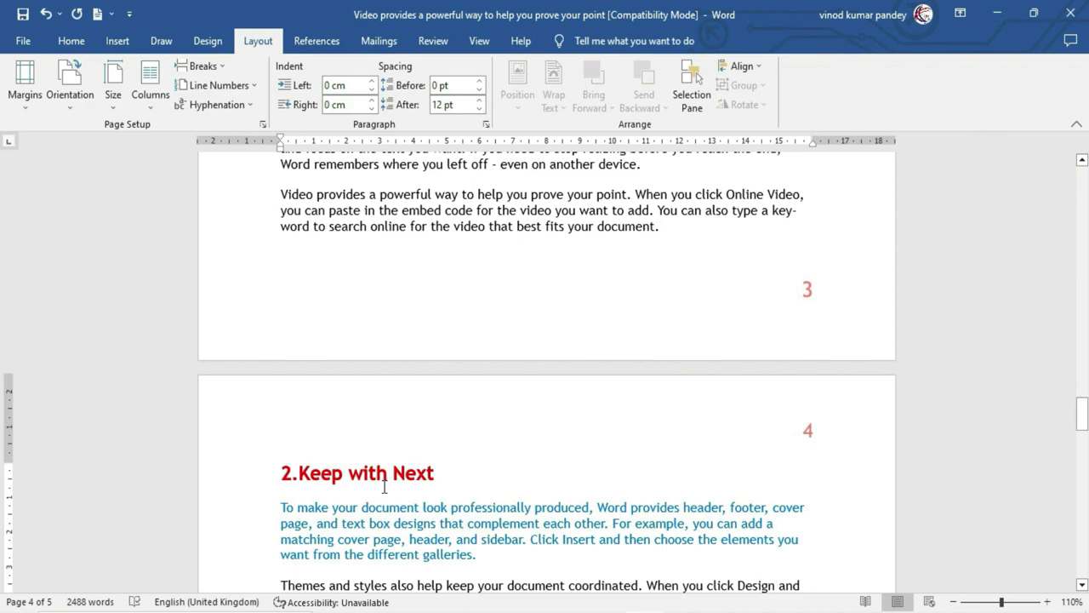
key(ctrl+z)
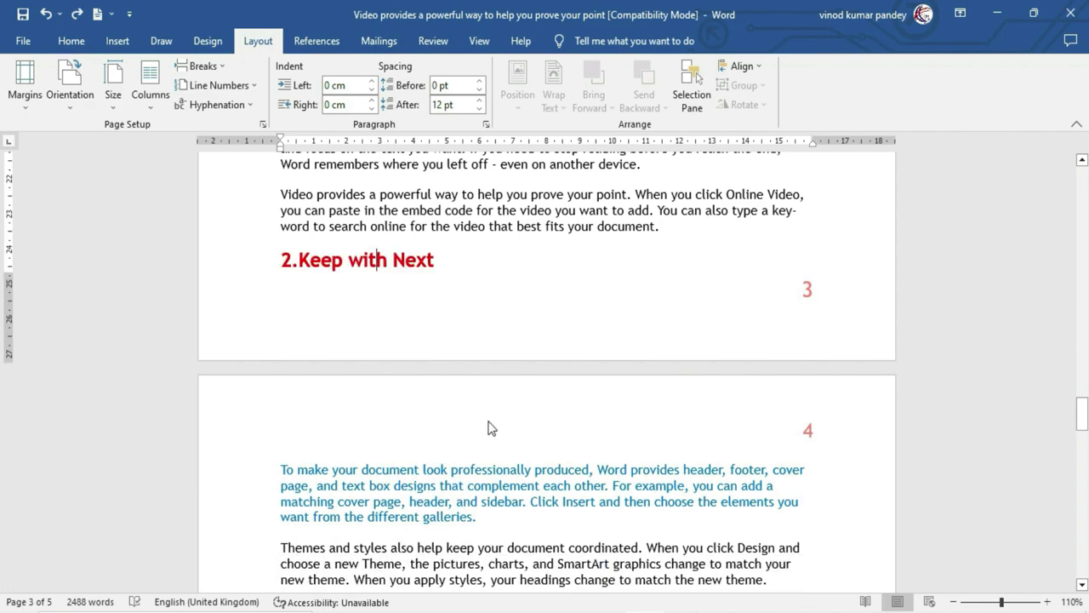
scroll(491, 428, down, 5)
scroll(491, 442, down, 3)
scroll(491, 460, down, 3)
scroll(491, 478, down, 3)
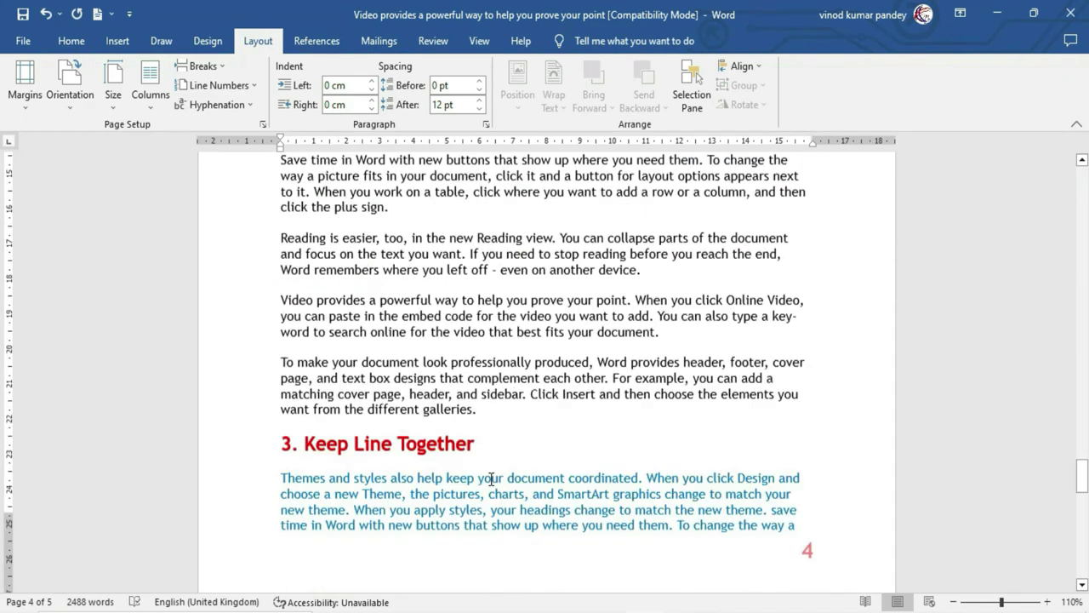
scroll(491, 478, down, 3)
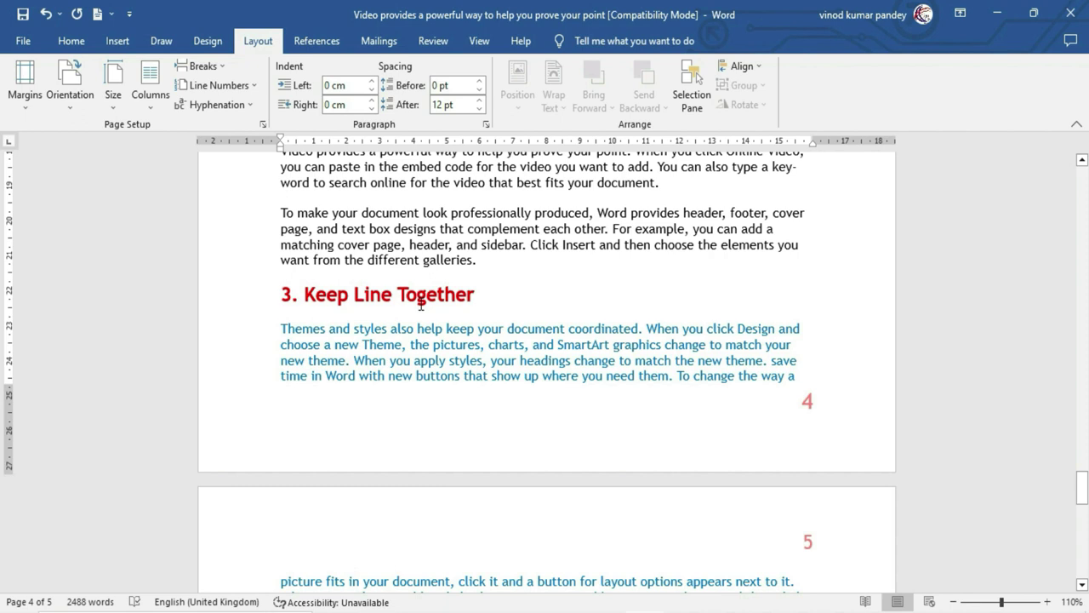
scroll(420, 304, down, 1)
scroll(409, 272, down, 1)
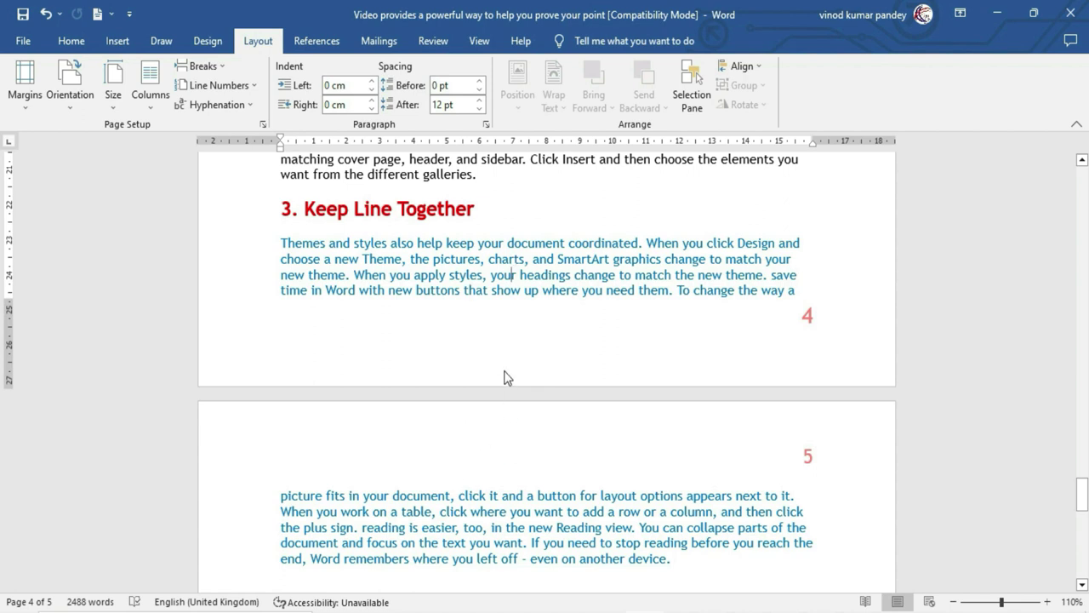
Turn on Keep lines together for the split teal paragraph, moving it onto page 5.
click(487, 125)
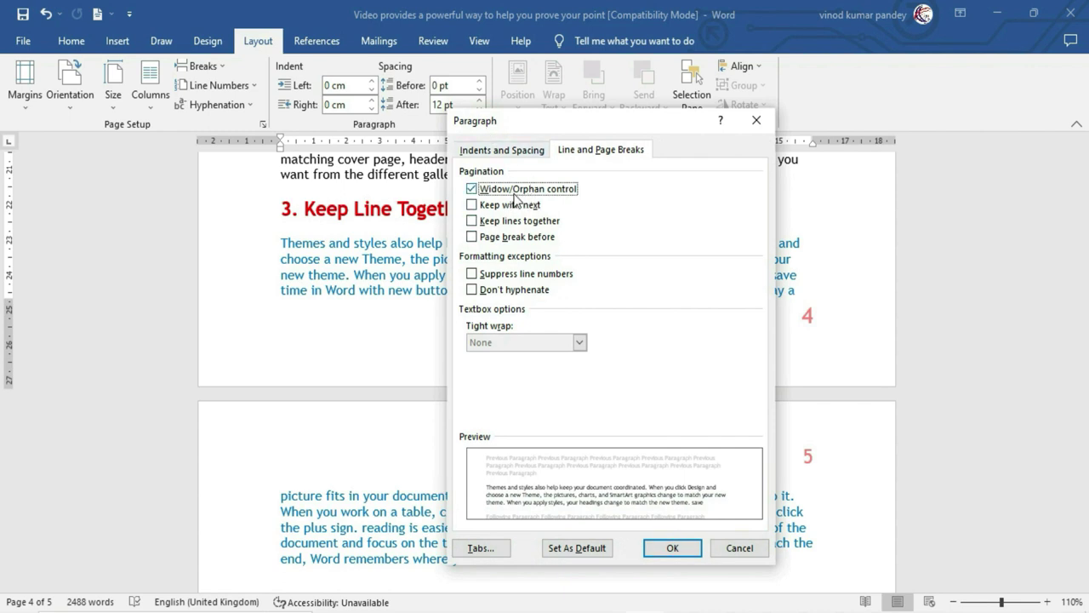
click(681, 546)
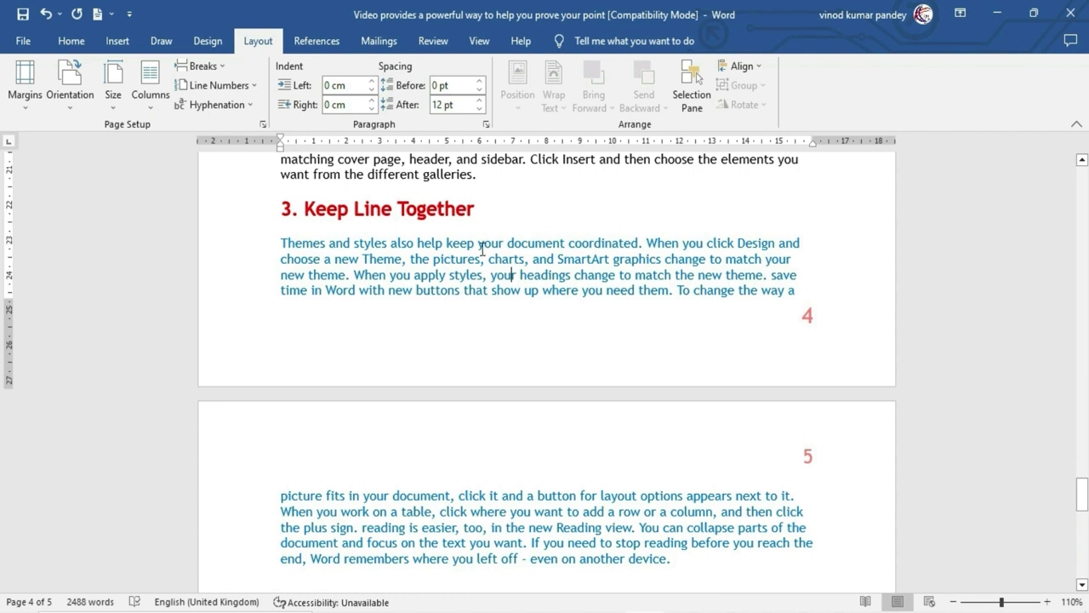
click(462, 511)
click(486, 124)
click(756, 120)
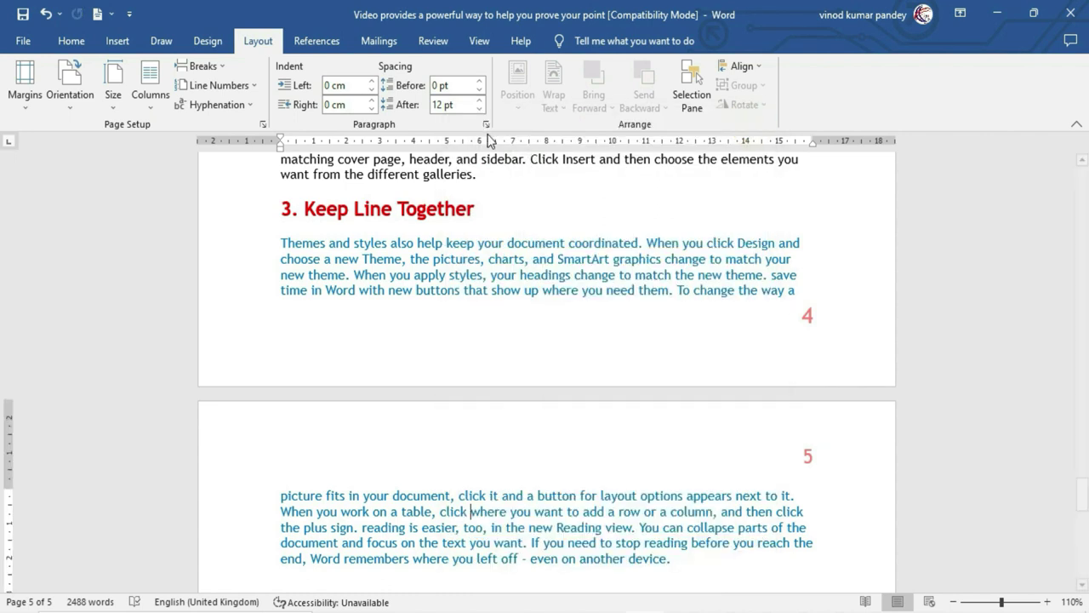
click(486, 124)
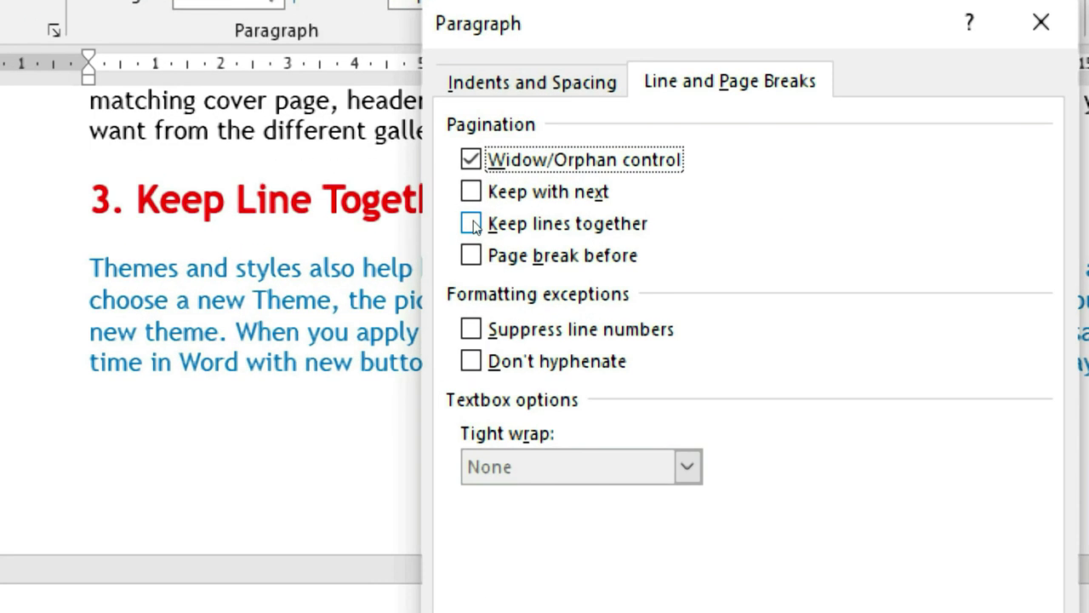
click(473, 223)
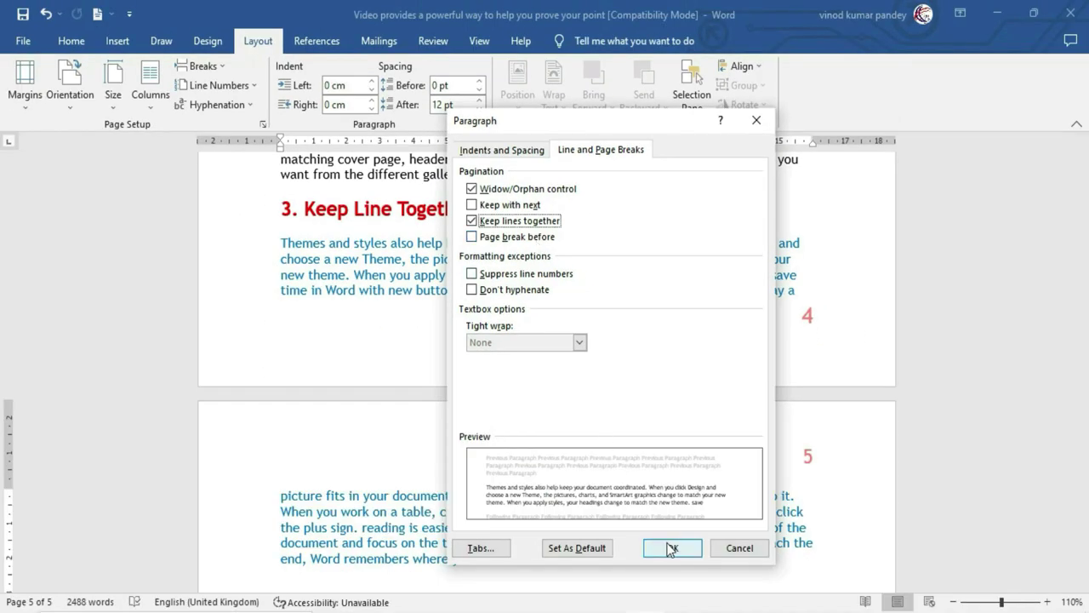
click(671, 549)
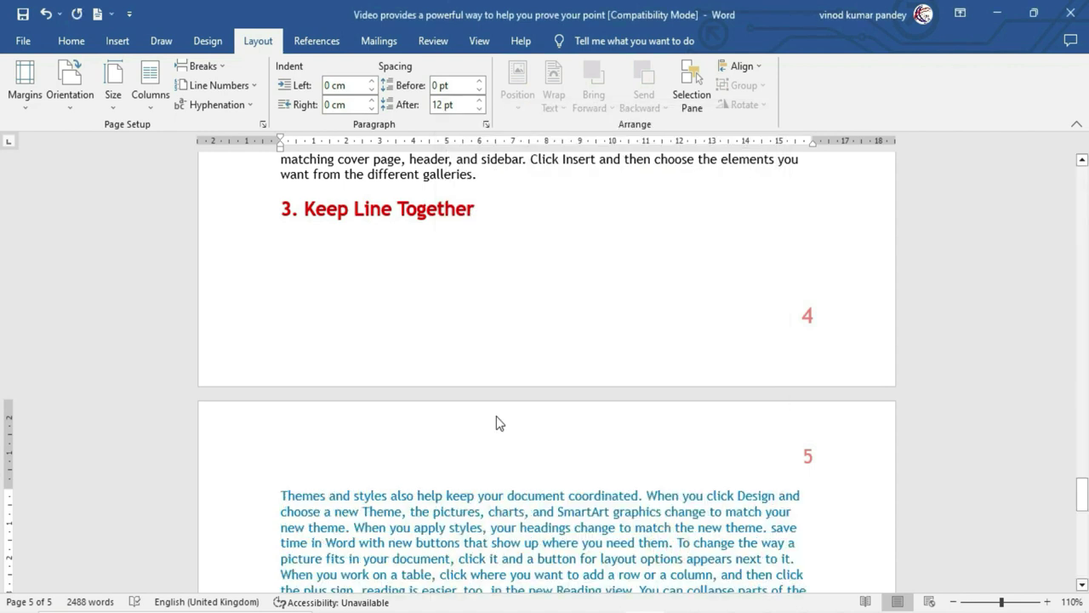
Scroll down to the '5. Page Break Before' heading and place the insertion point in it.
scroll(443, 404, down, 2)
scroll(444, 403, down, 2)
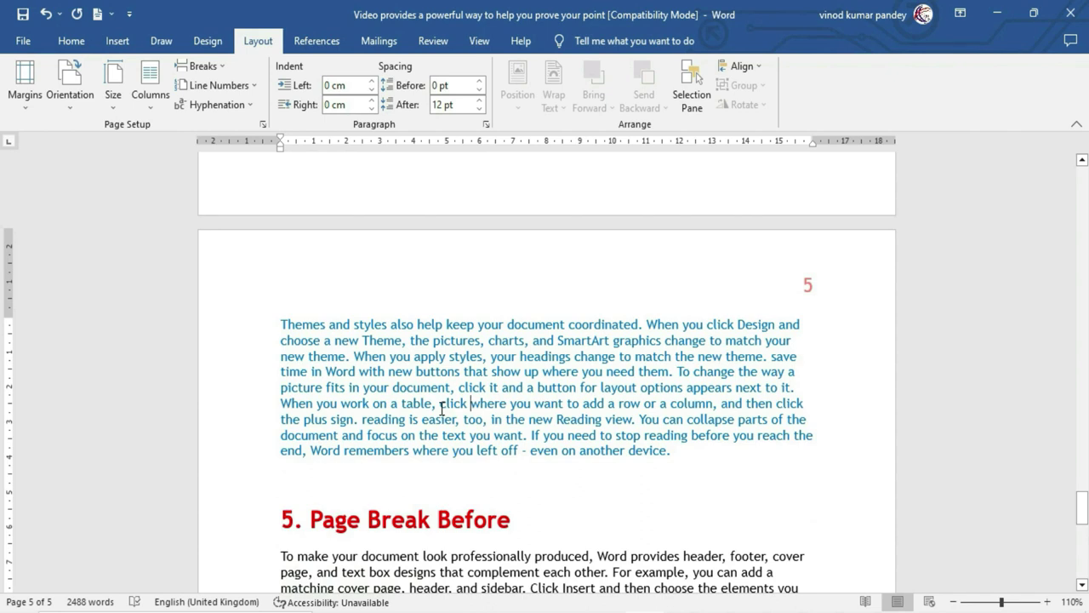
scroll(442, 408, down, 2)
scroll(442, 409, down, 1)
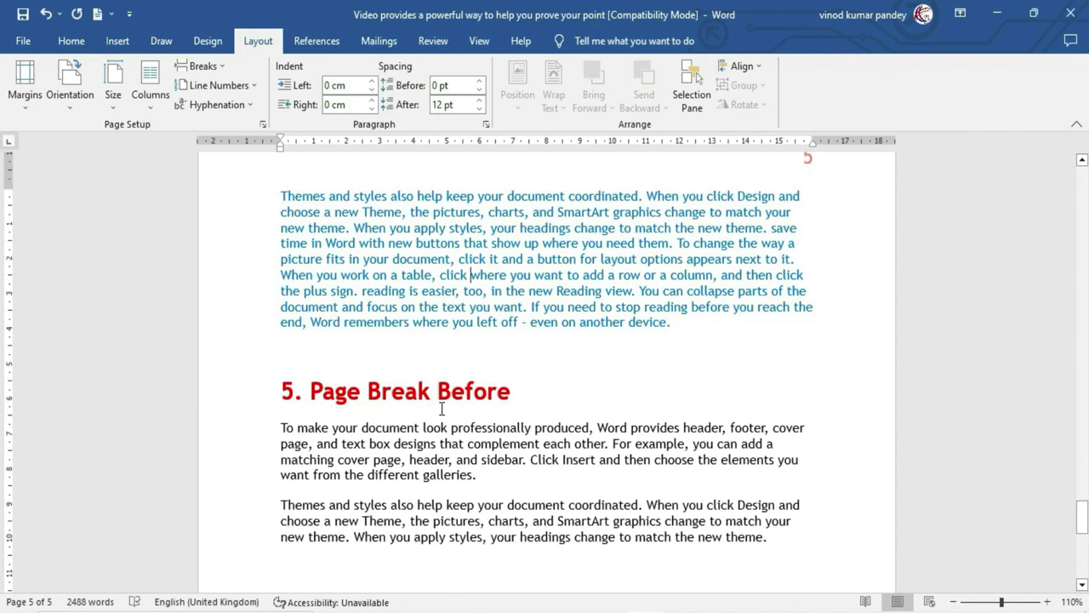
scroll(441, 409, down, 1)
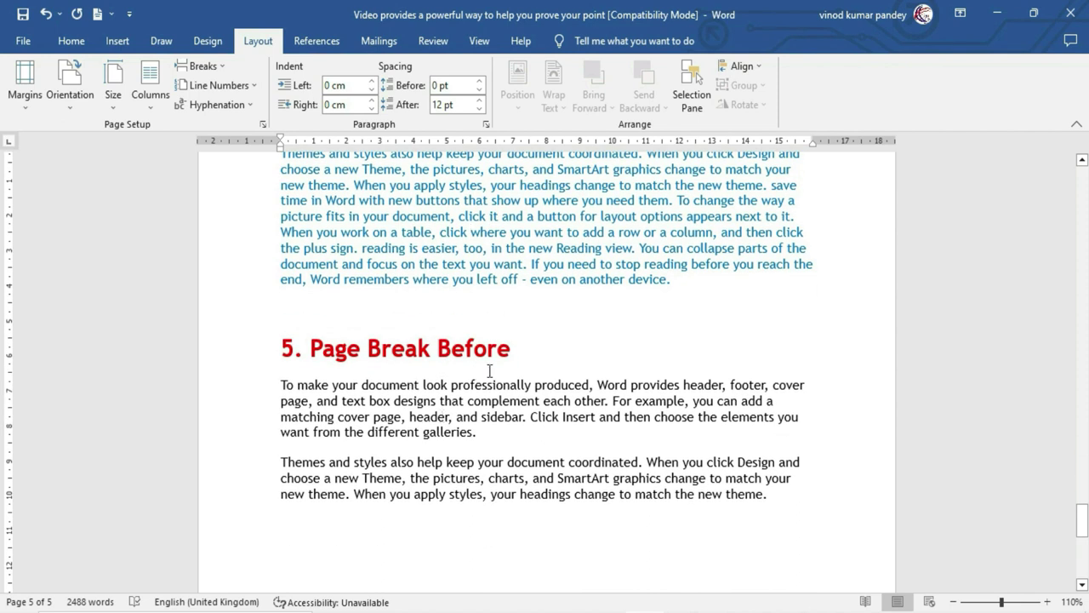
click(299, 305)
click(310, 347)
scroll(447, 345, down, 10)
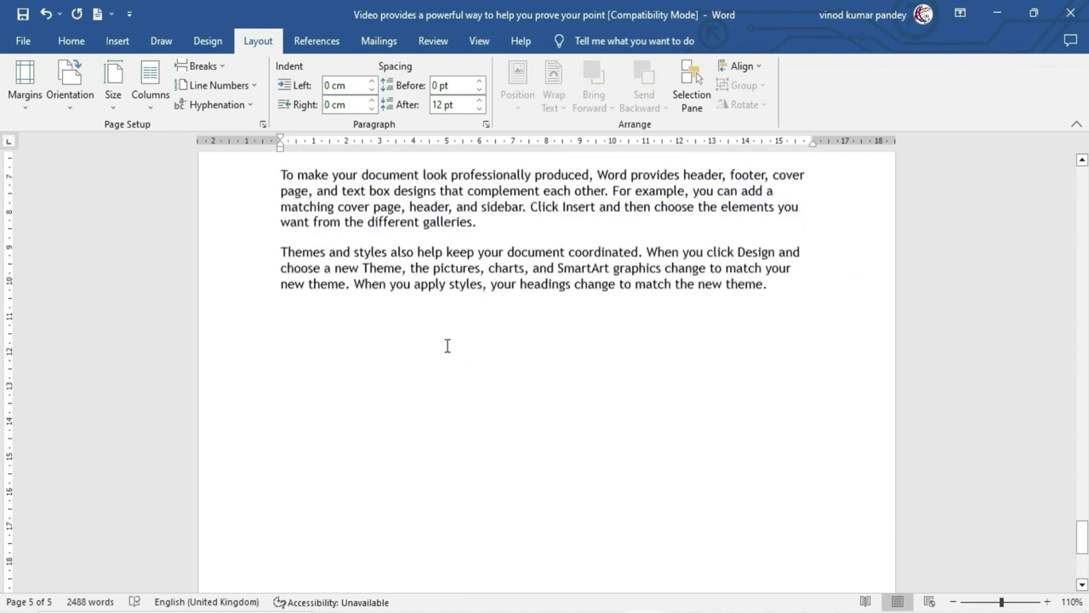
scroll(446, 345, up, 6)
scroll(446, 346, up, 4)
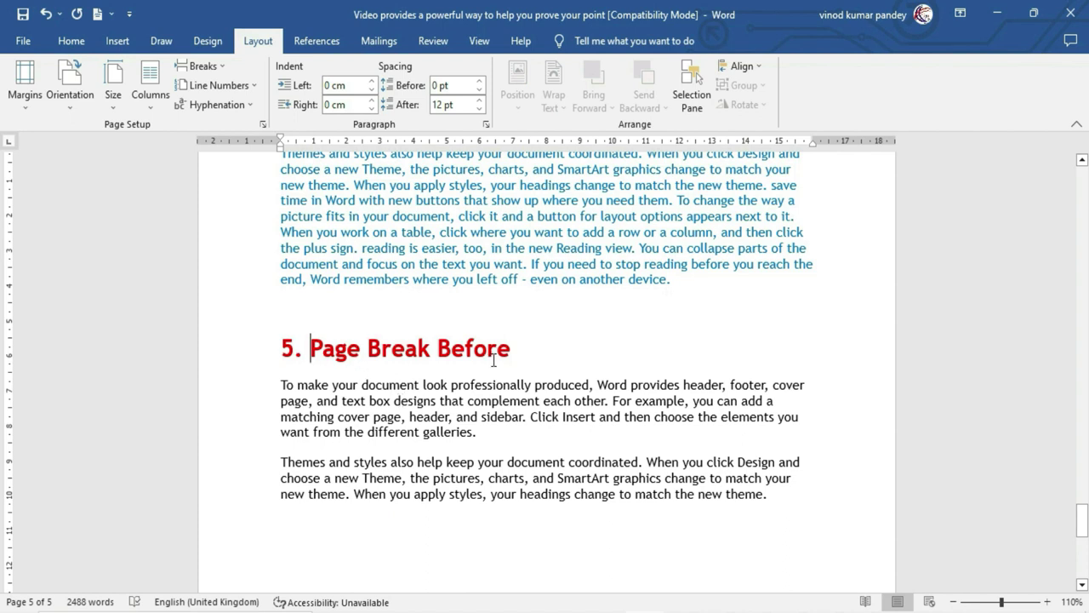
click(408, 356)
Apply Page break before to the heading so it starts page 6, then scroll to check.
click(487, 125)
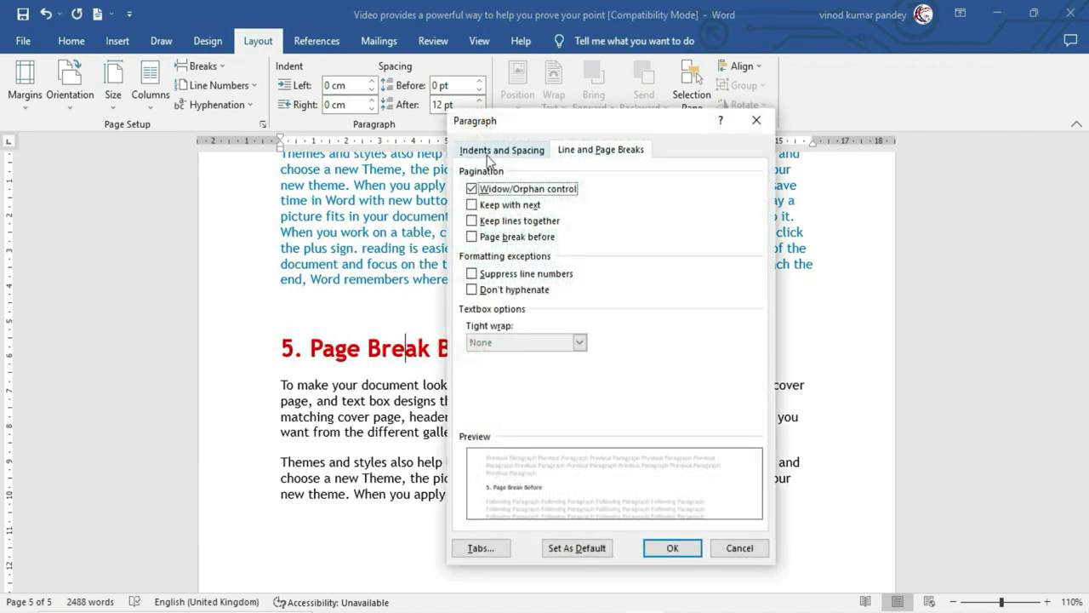
click(474, 238)
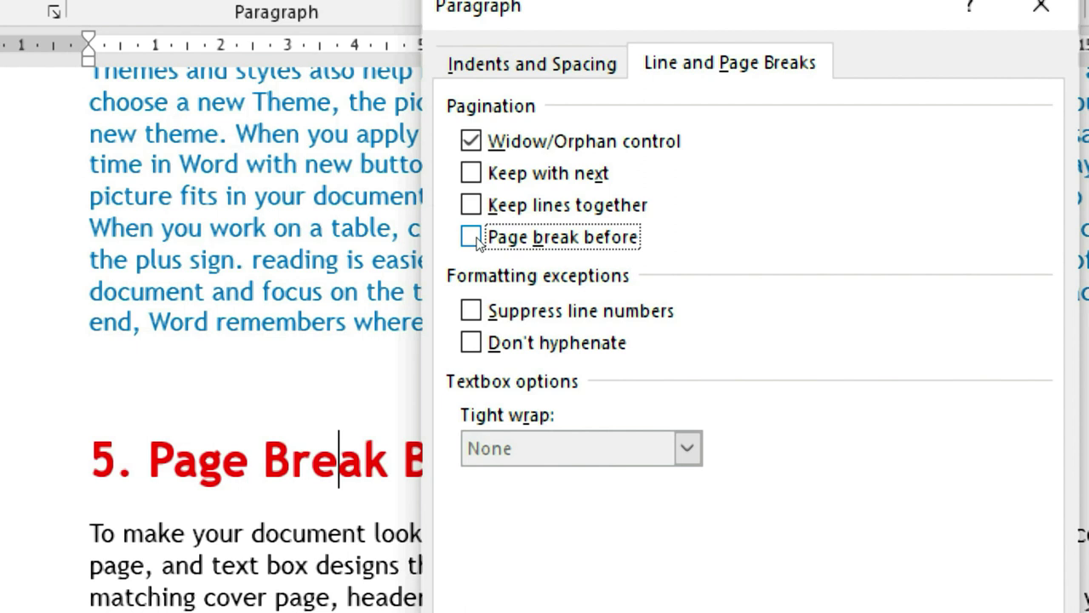
click(471, 238)
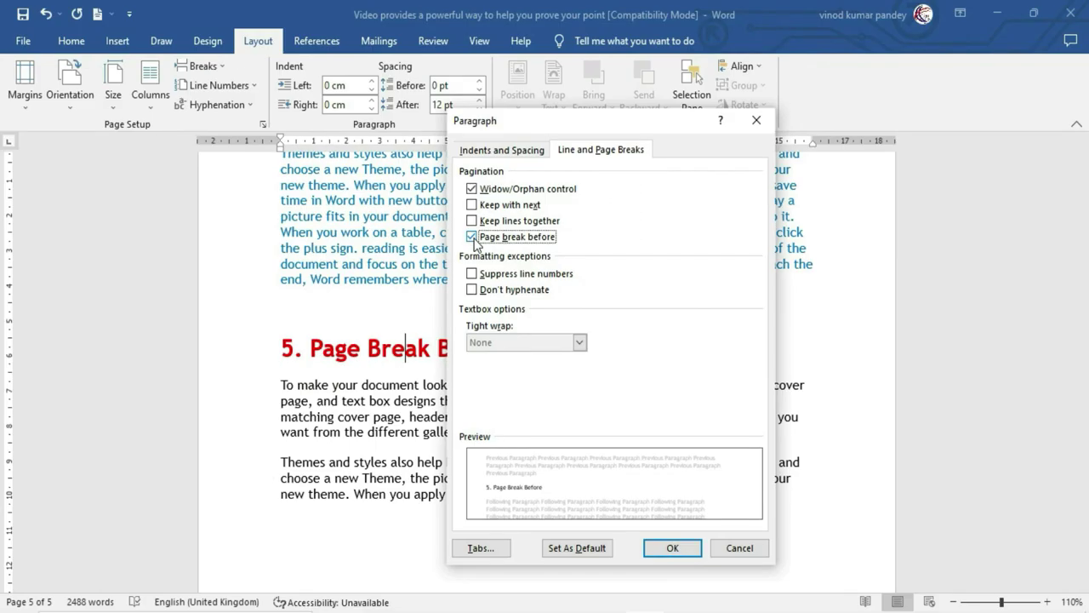
click(672, 549)
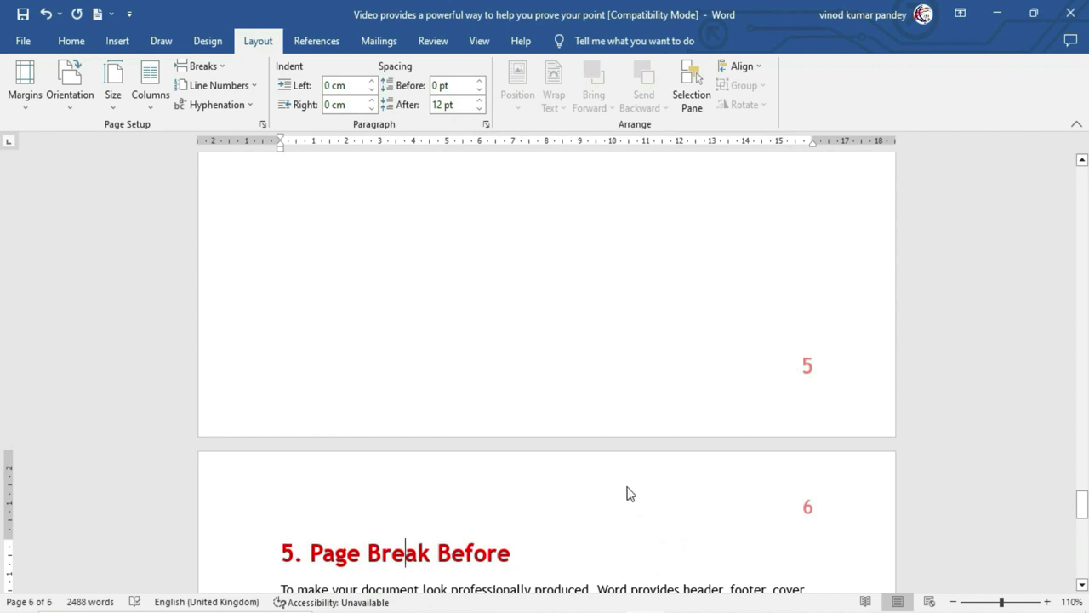
scroll(630, 485, up, 3)
scroll(630, 485, up, 5)
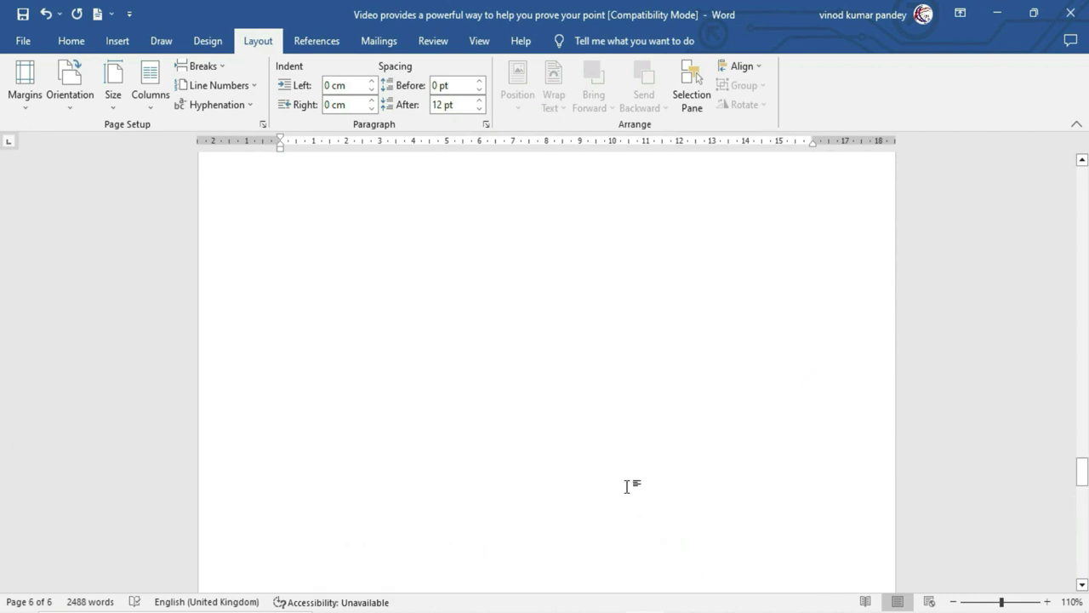
scroll(630, 485, up, 5)
scroll(624, 374, down, 5)
scroll(623, 374, down, 4)
scroll(624, 374, down, 4)
scroll(400, 339, up, 3)
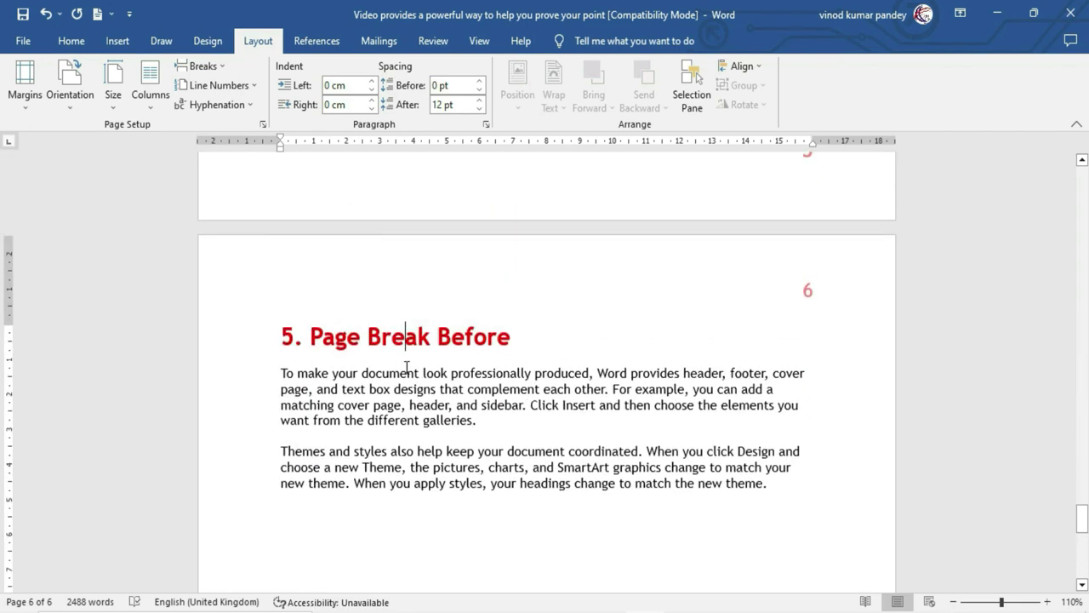
scroll(405, 255, down, 2)
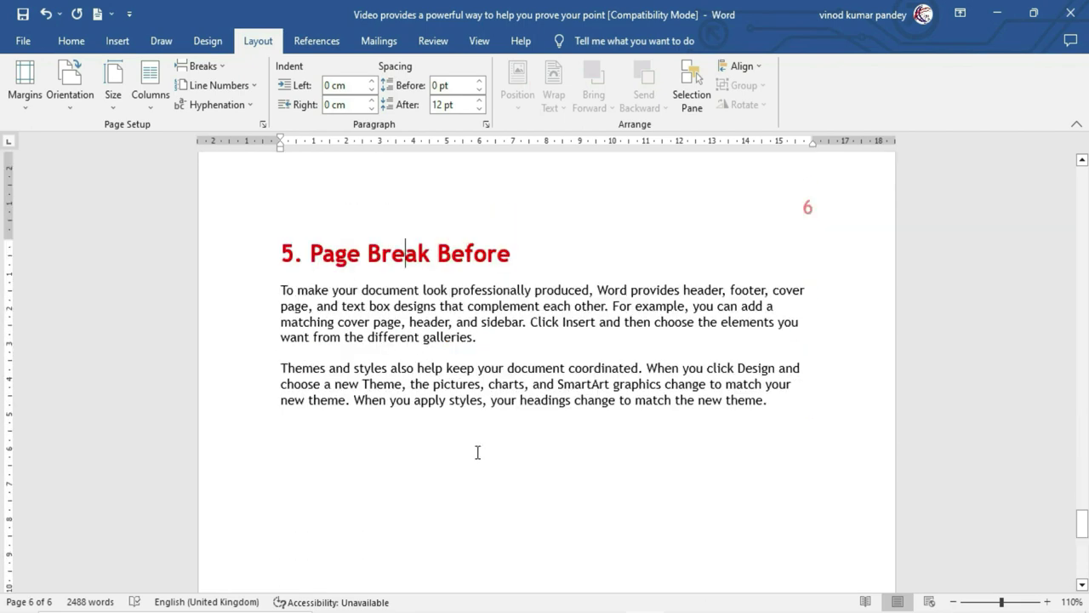
scroll(505, 452, up, 3)
scroll(506, 445, up, 5)
scroll(504, 446, up, 3)
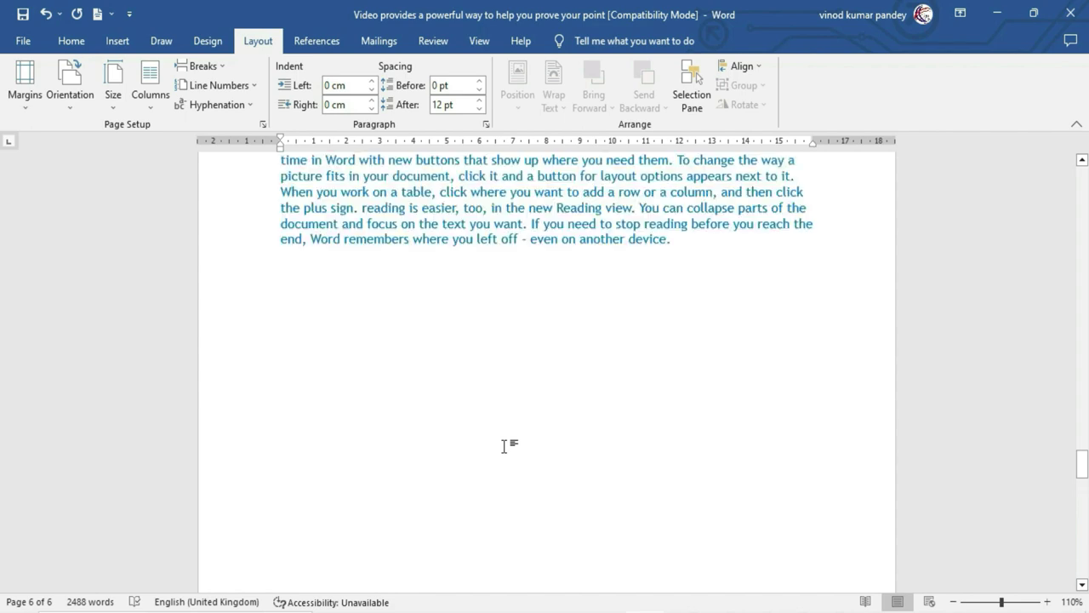
scroll(503, 446, up, 2)
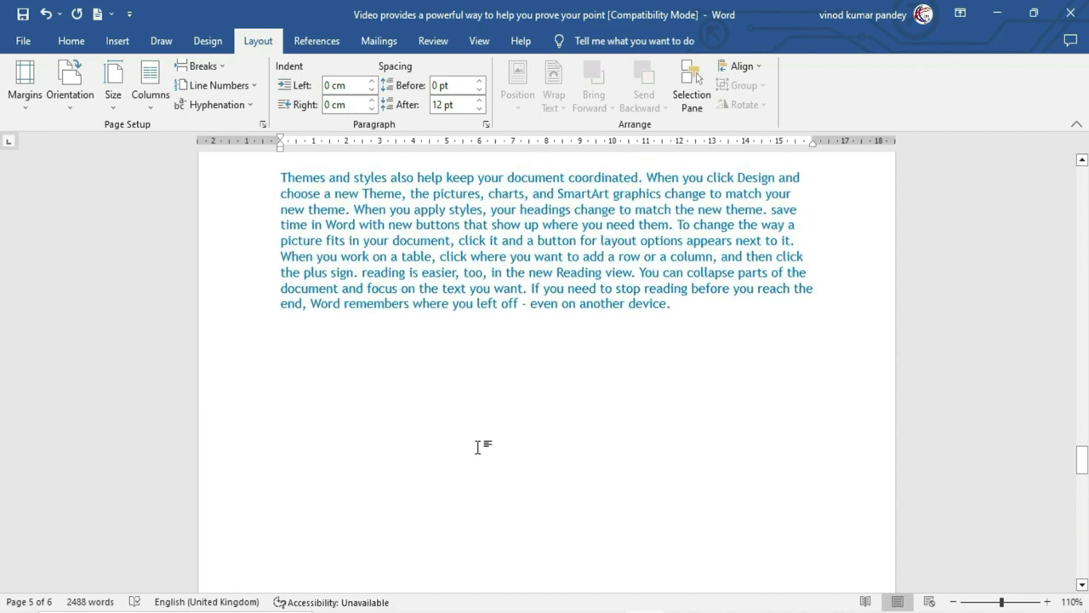
Switch to the View tab's Multiple Pages display to compare pages 4, 5 and 6.
click(478, 41)
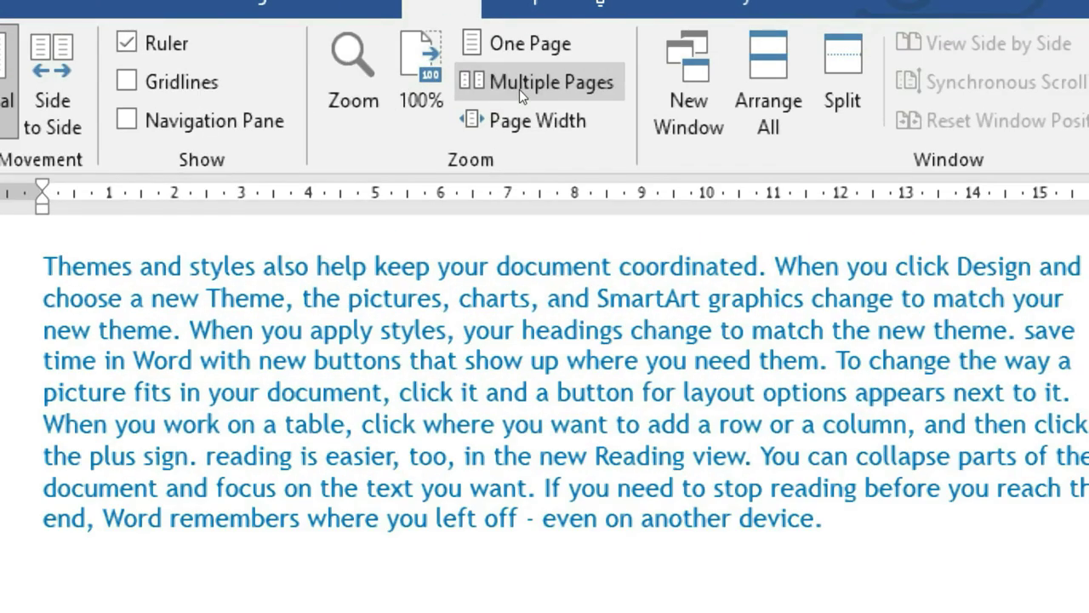
click(521, 89)
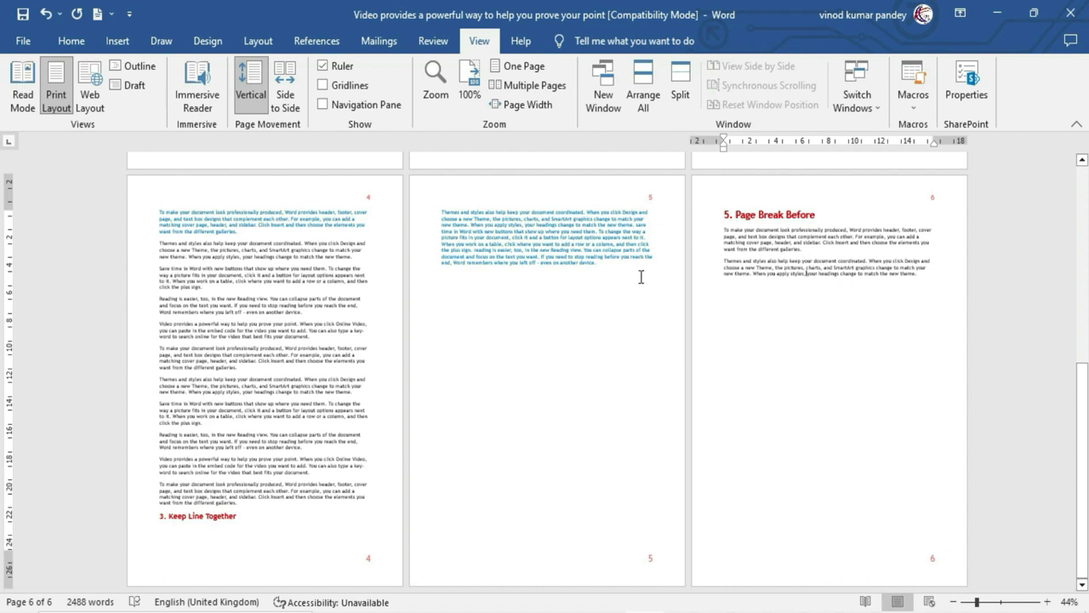
Delete the section 5 heading and text on page 6, then paste the content back.
drag(917, 276, 828, 252)
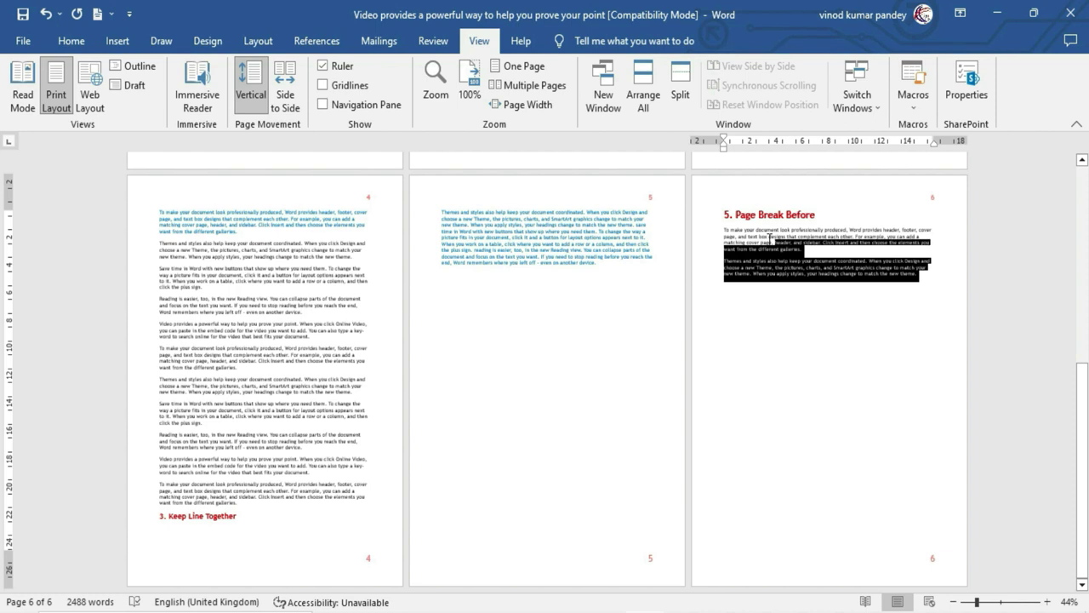
drag(823, 252, 717, 213)
key(ctrl+c)
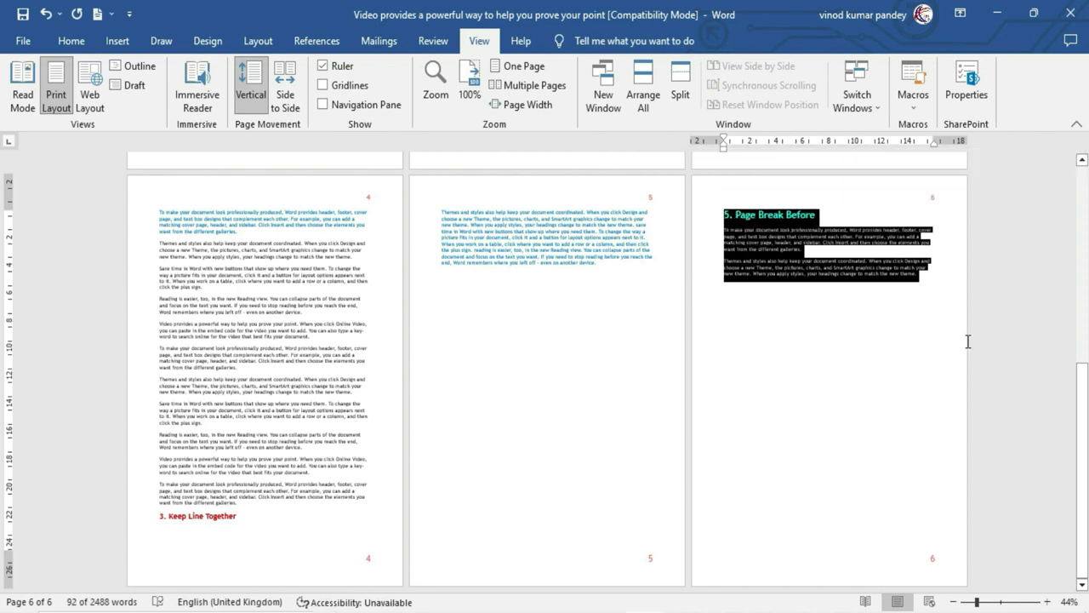
key(Delete)
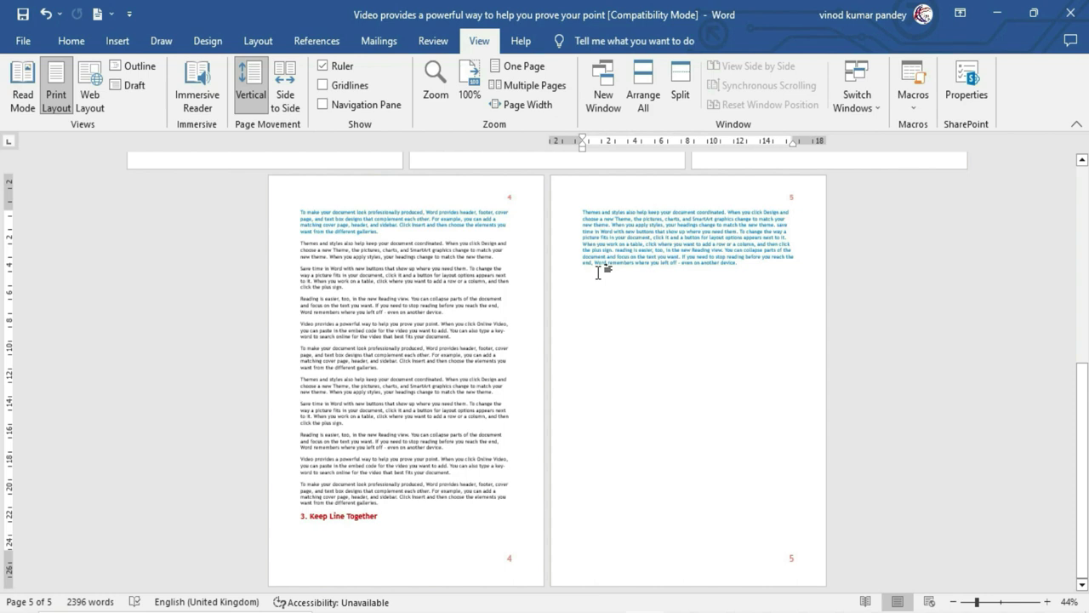
key(ctrl+v)
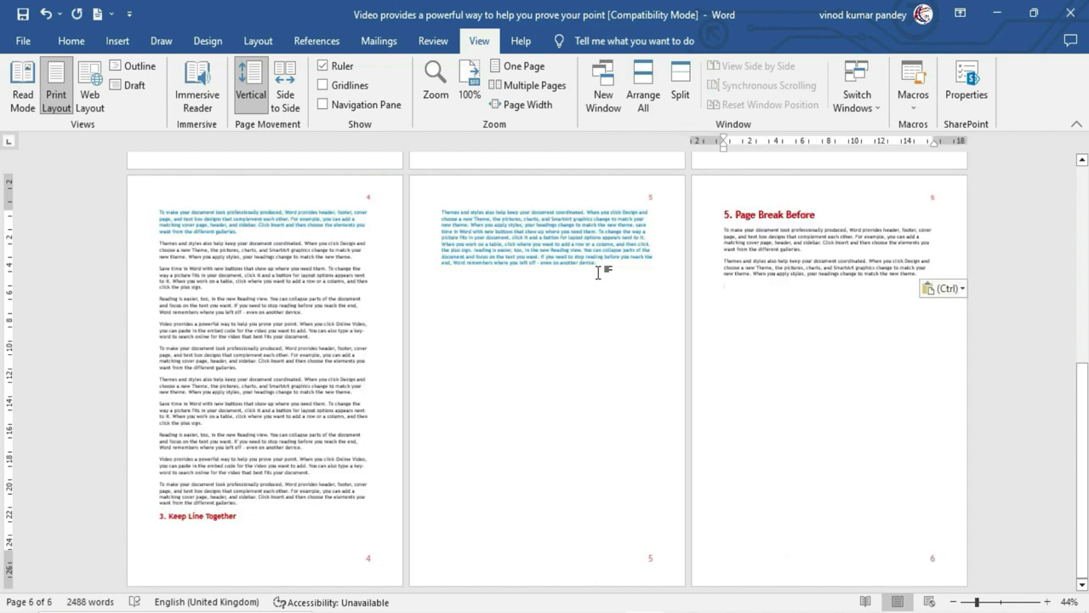
Add two test lines, 'ghgf' and 'fg', below the page 5 paragraph.
click(448, 278)
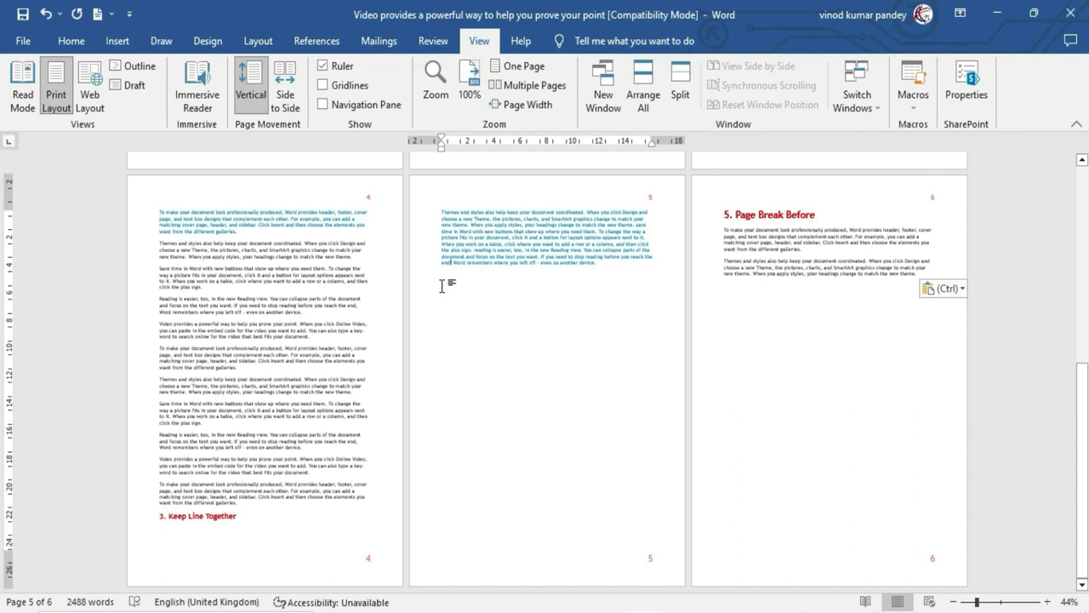
click(610, 267)
key(Return)
text(ghgf)
key(Return)
text(fg)
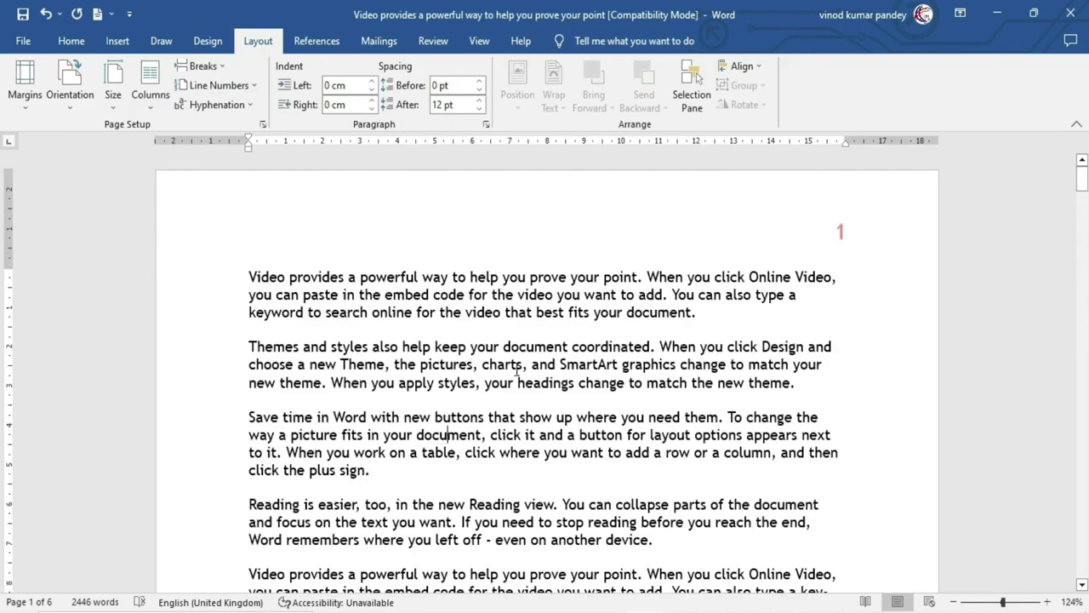
click(486, 124)
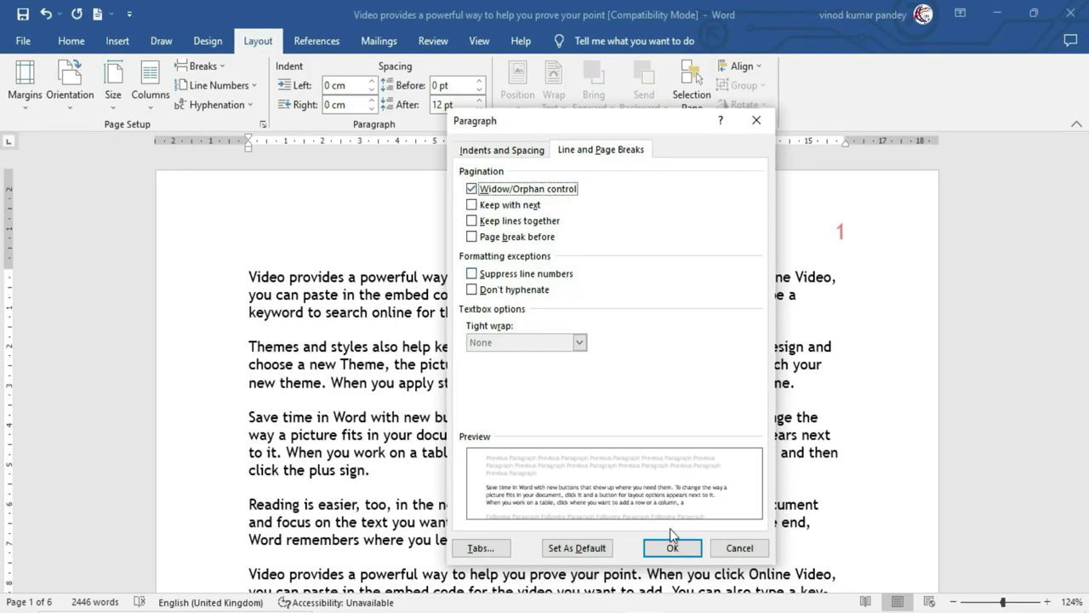
click(739, 547)
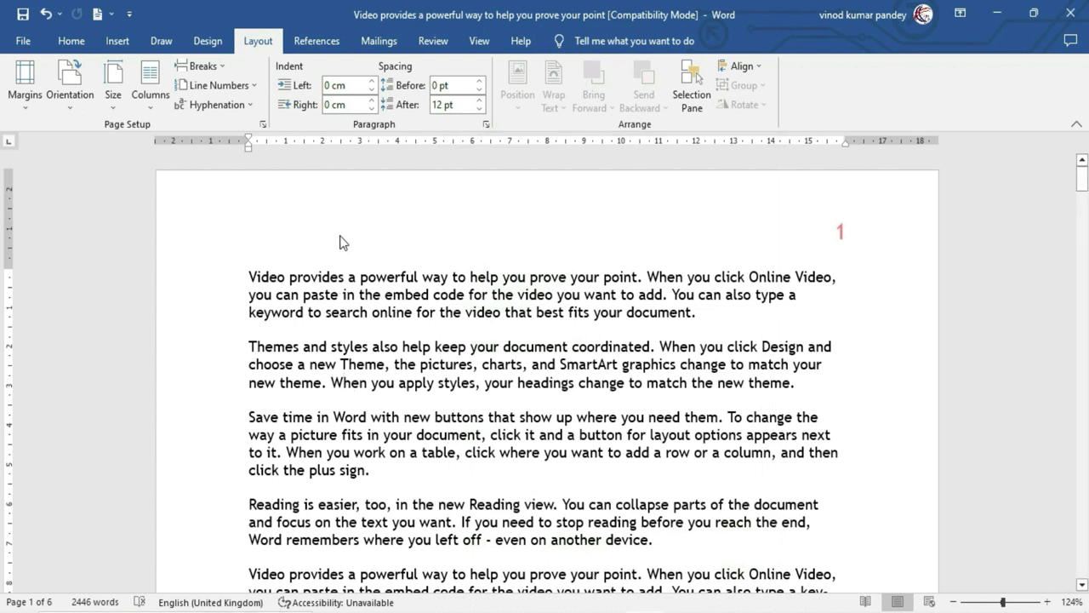
Apply Continuous line numbering and scroll through to confirm it passes 100 on page 2.
click(256, 87)
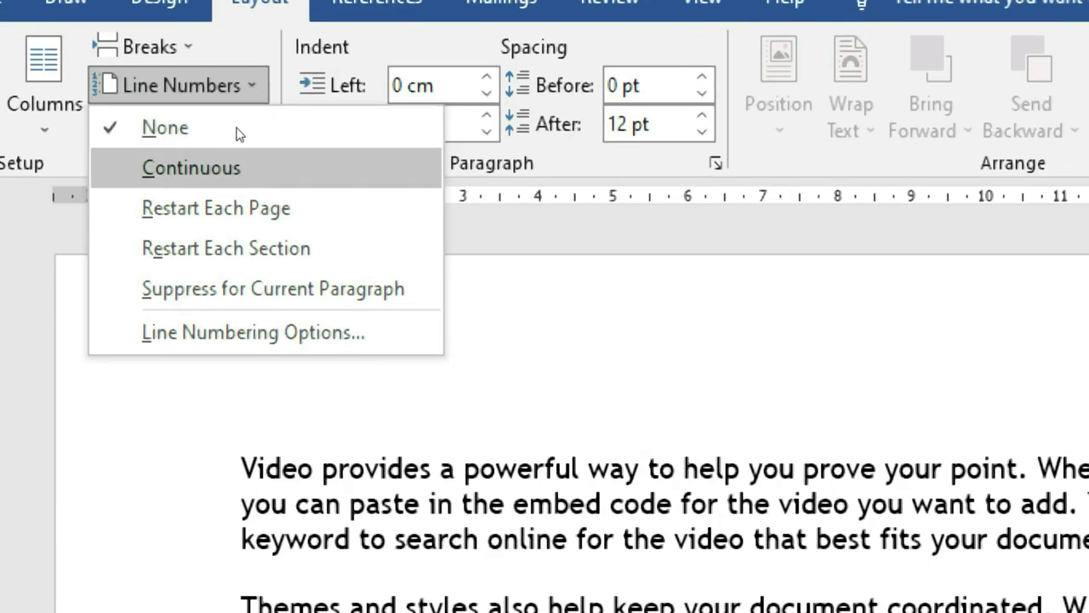
click(275, 168)
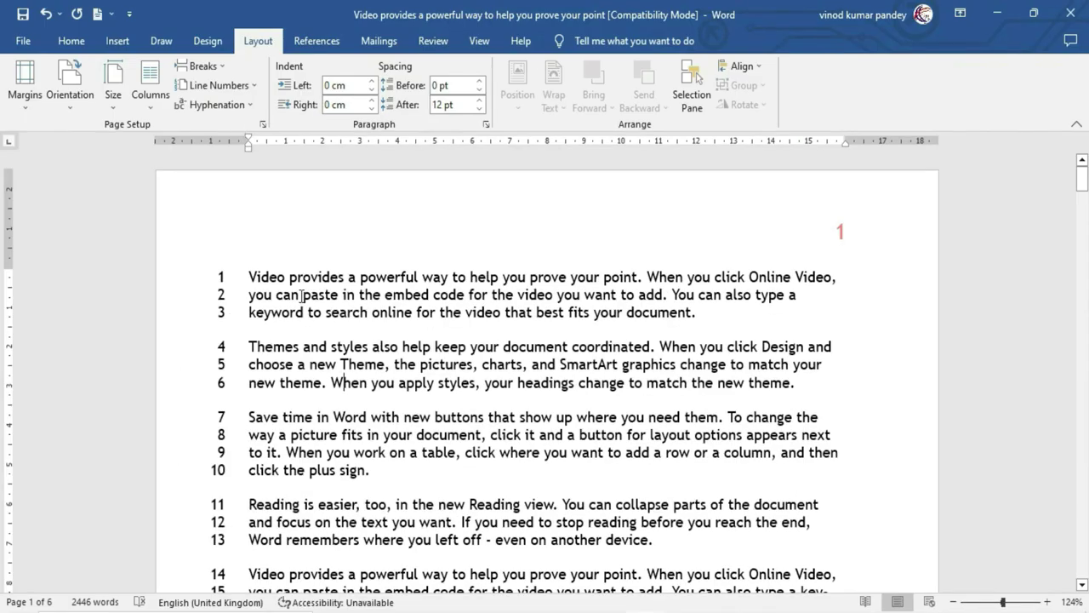
scroll(302, 297, down, 2)
scroll(302, 297, down, 2)
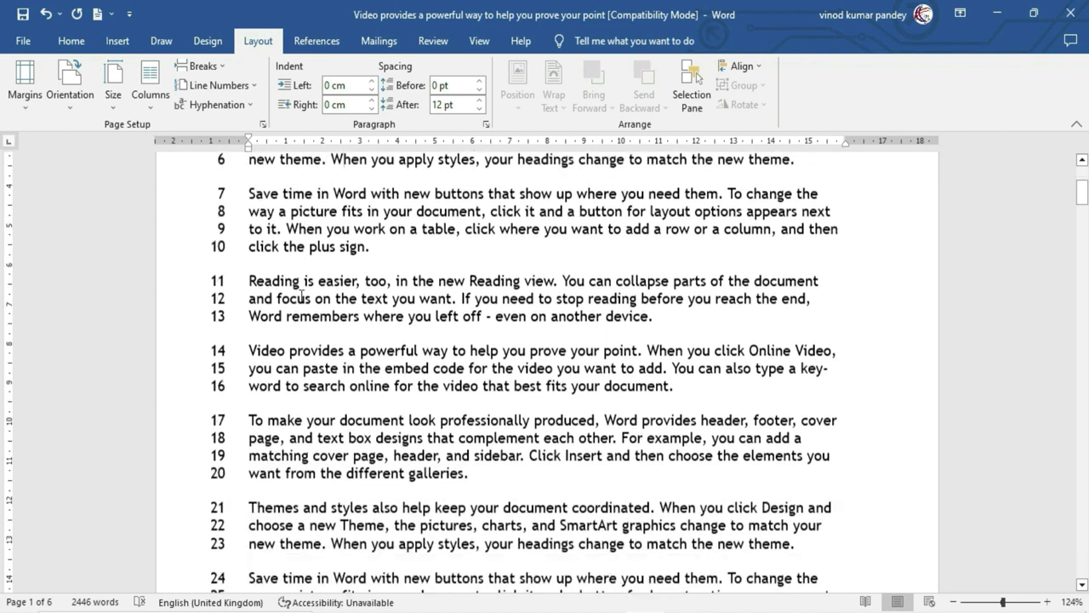
scroll(301, 297, down, 2)
scroll(247, 310, up, 5)
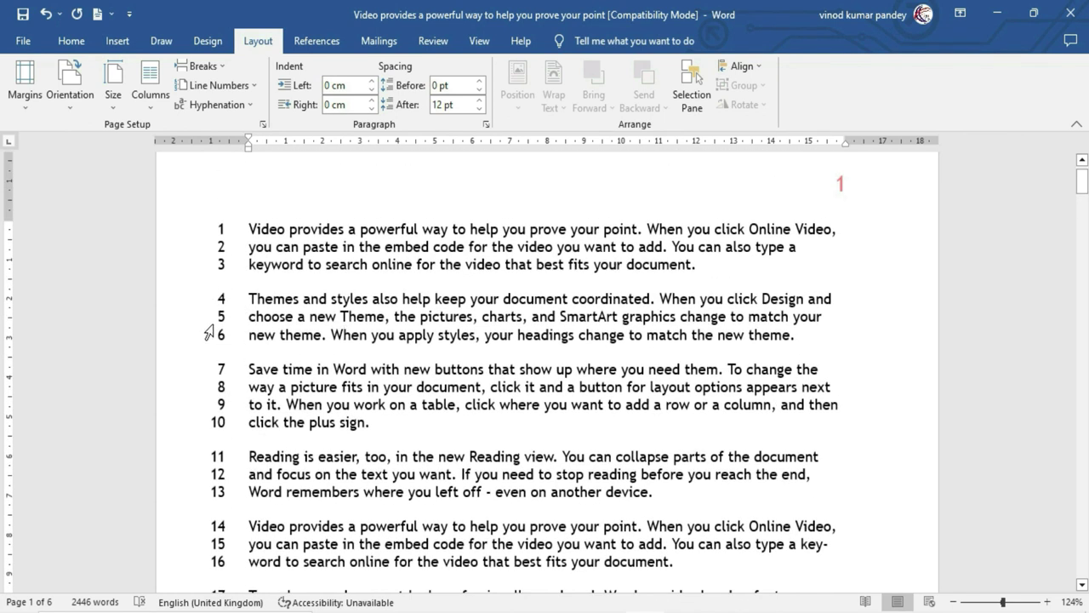
scroll(207, 477, down, 20)
scroll(247, 326, down, 7)
scroll(247, 336, down, 8)
scroll(247, 348, down, 11)
scroll(249, 350, down, 3)
scroll(248, 350, down, 4)
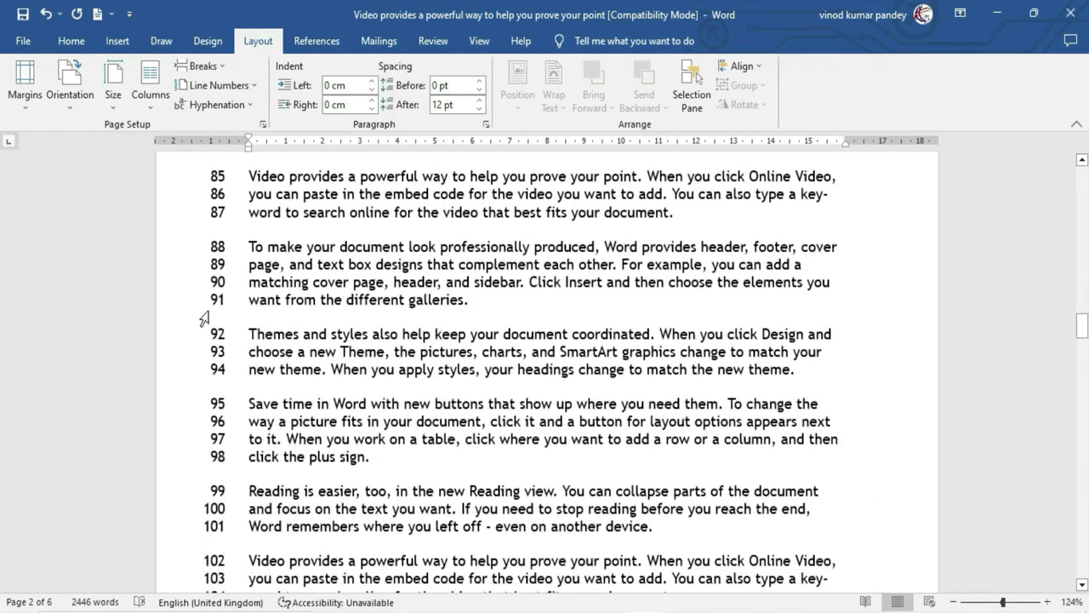
Suppress line numbers for the Themes paragraph via the Paragraph dialog's Line and Page Breaks.
key(ctrl+Home)
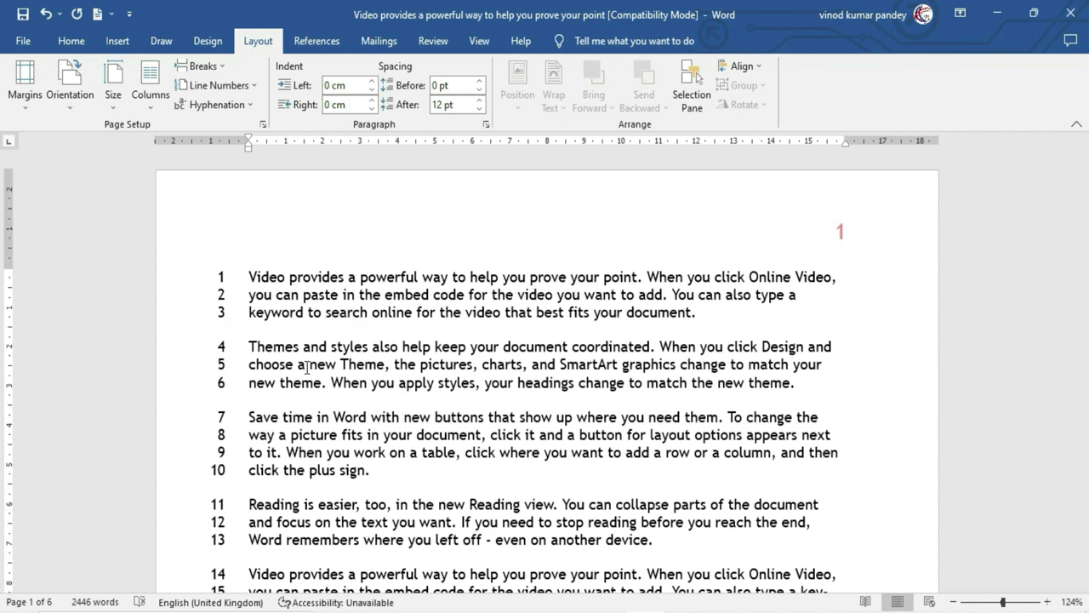
click(306, 366)
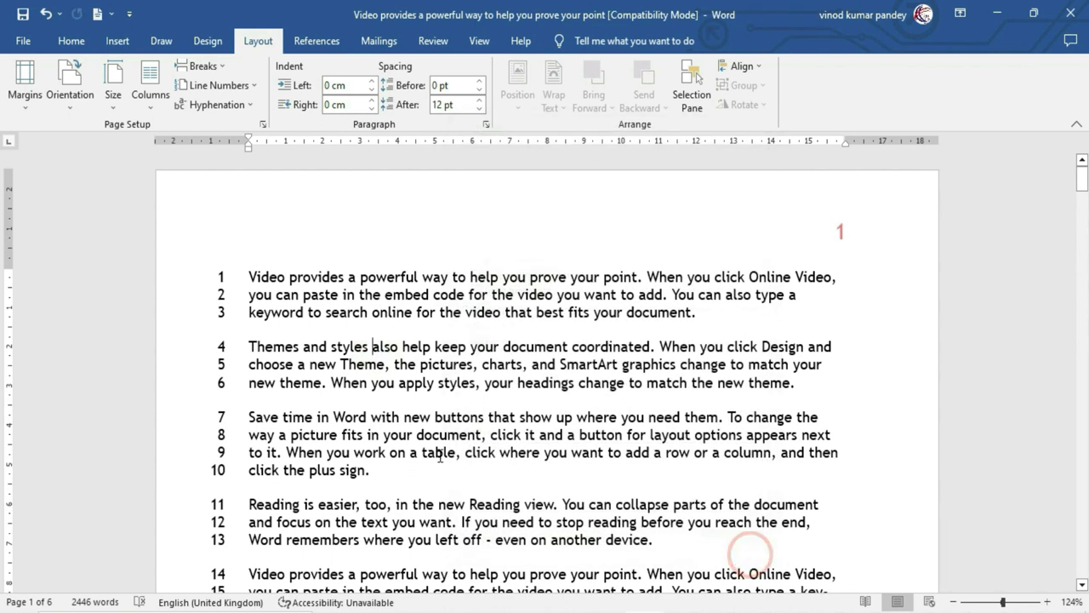
click(486, 125)
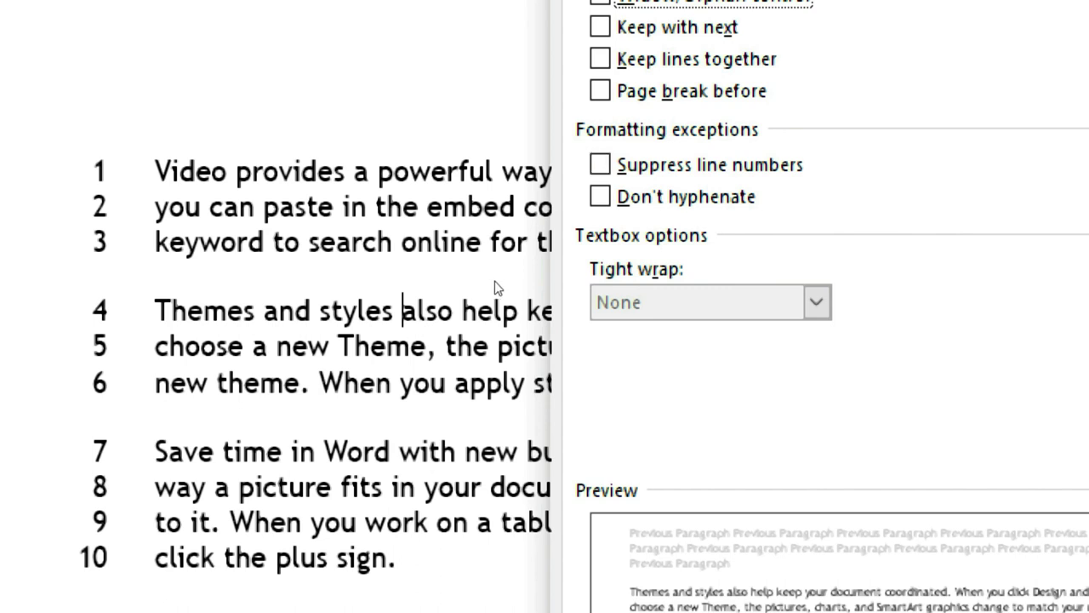
key(space)
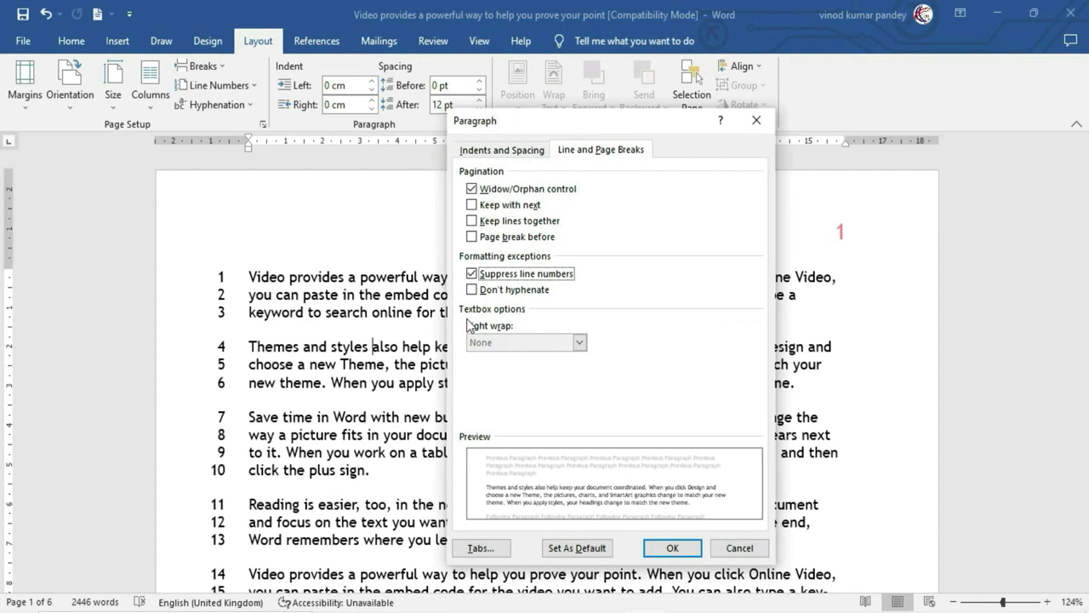
click(666, 549)
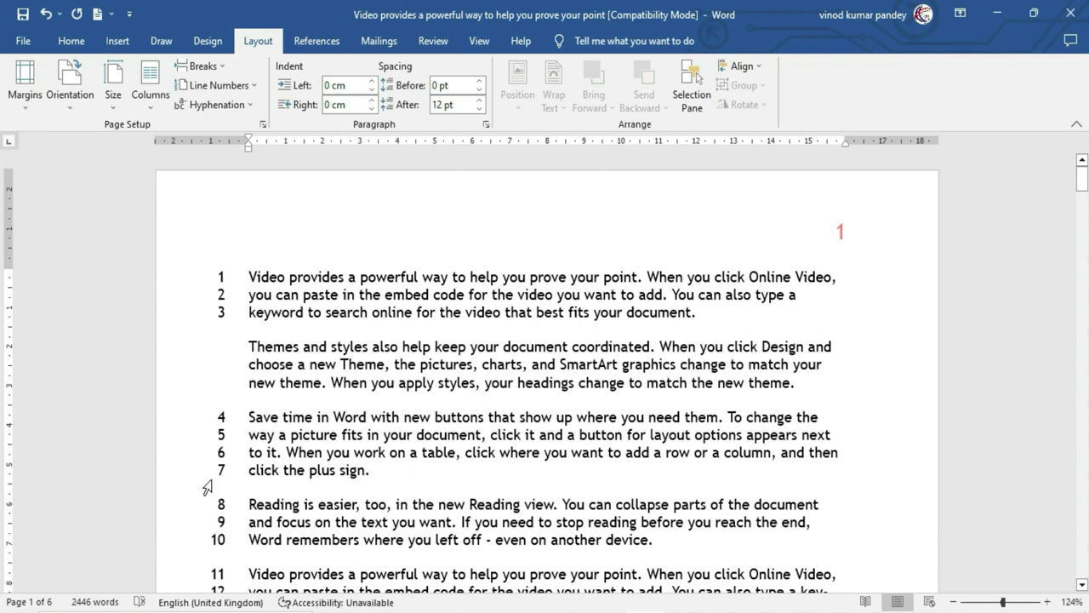
Set Line Numbers to None so the whole document has no line numbering.
click(331, 347)
click(217, 85)
click(213, 103)
click(486, 125)
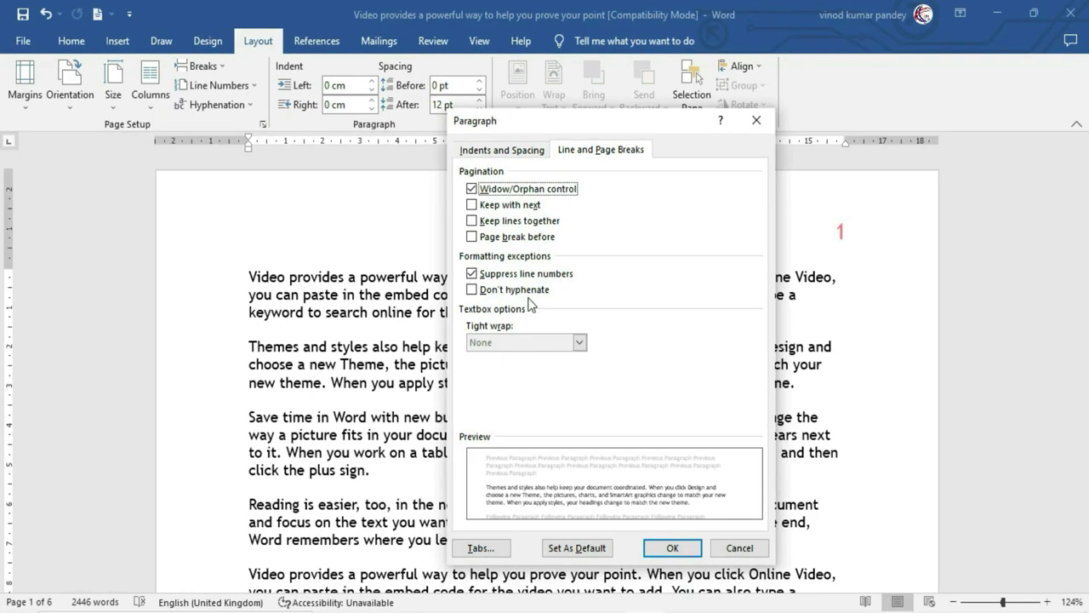
key(Return)
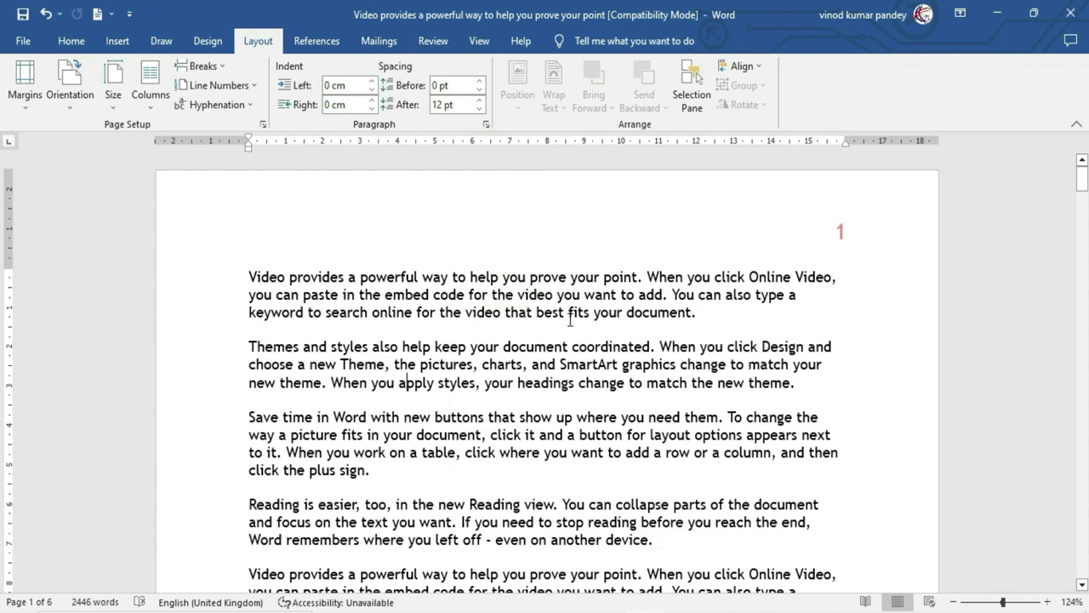
Select all text and apply Justify alignment, then deselect and scroll to check.
key(ctrl+a)
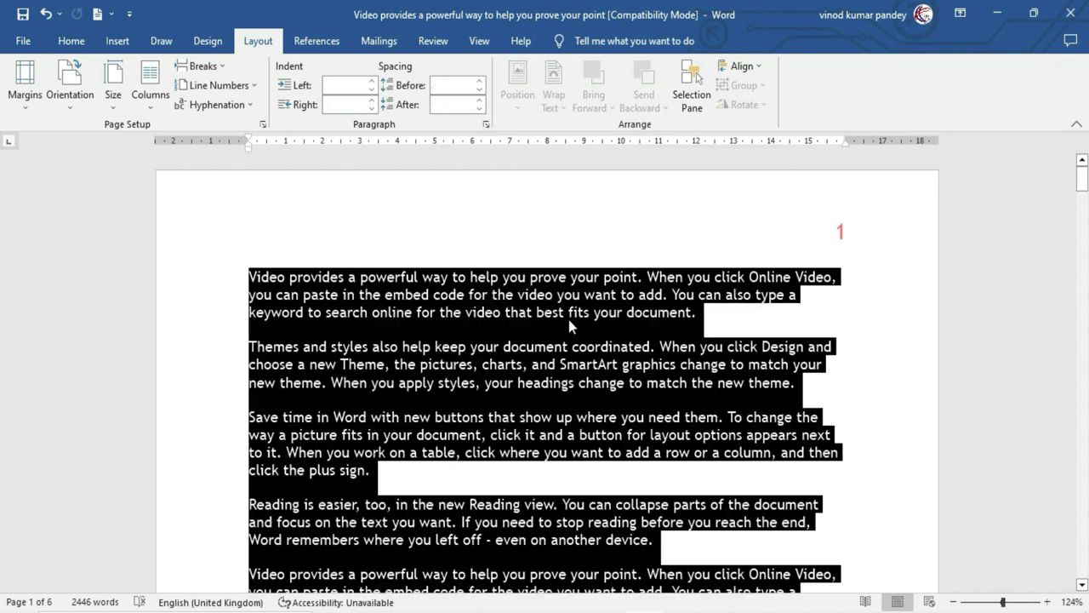
click(81, 38)
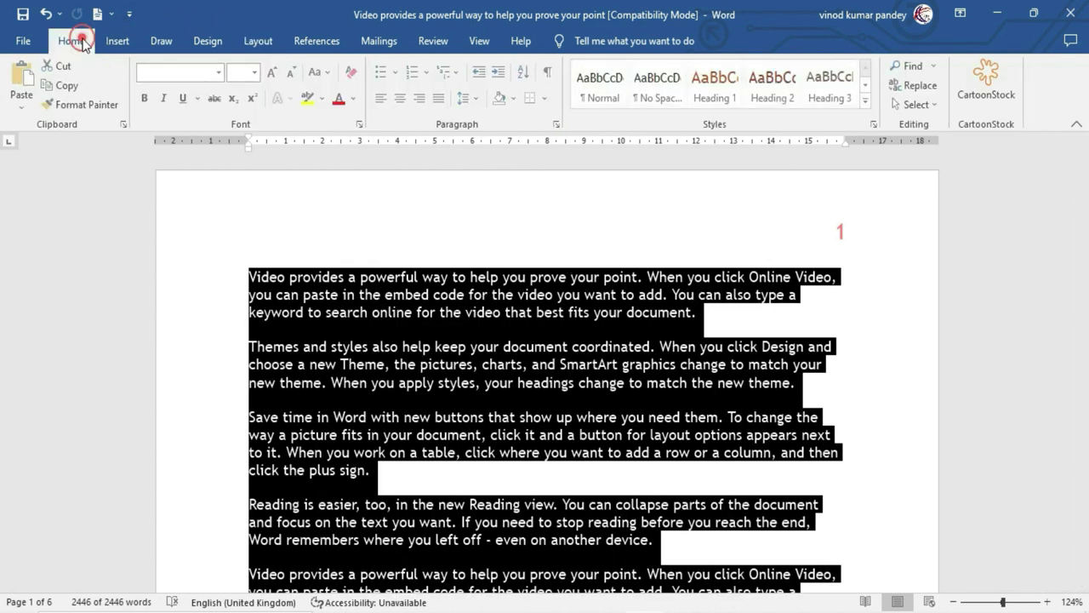
click(440, 98)
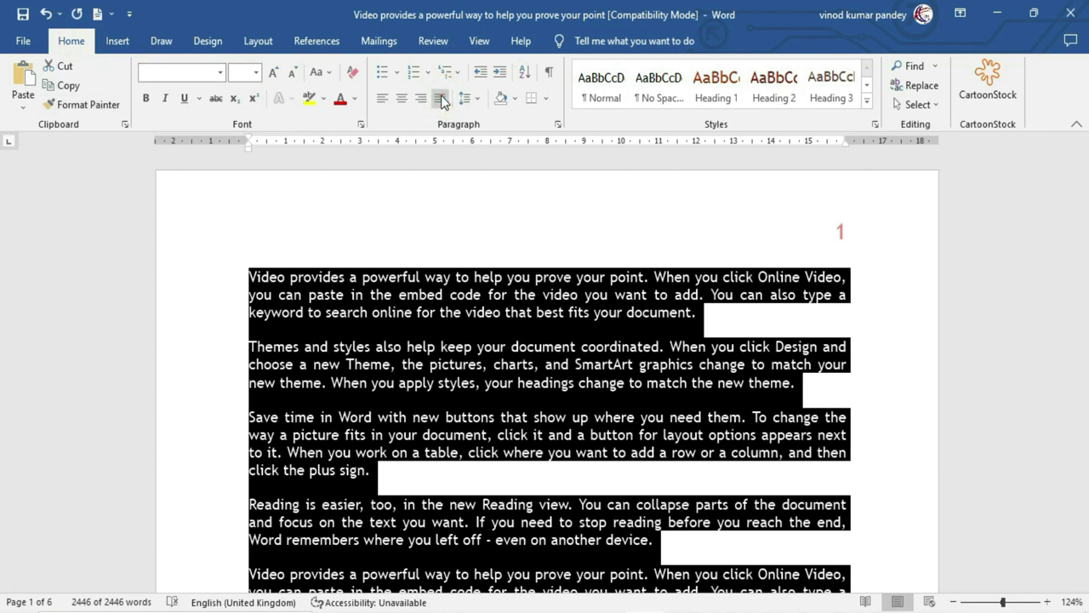
click(479, 296)
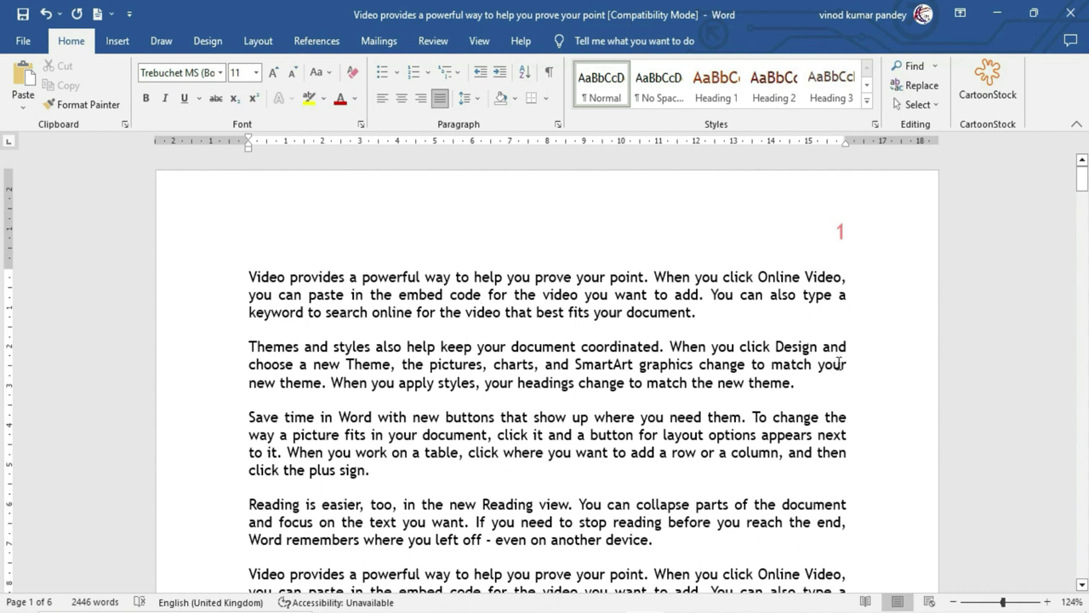
click(247, 384)
scroll(402, 435, down, 5)
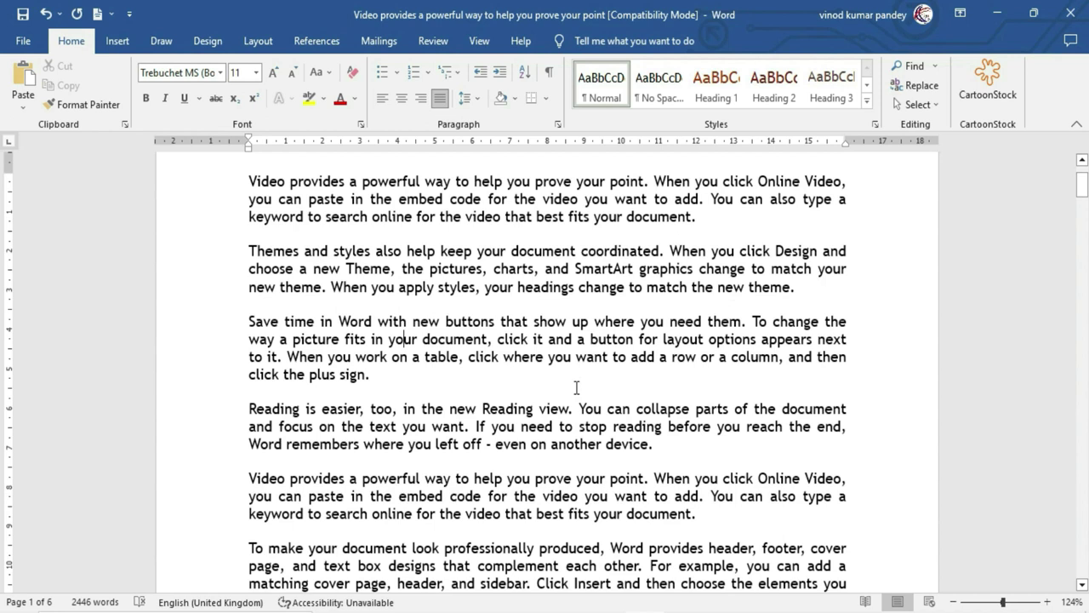
scroll(577, 387, down, 2)
scroll(576, 388, up, 6)
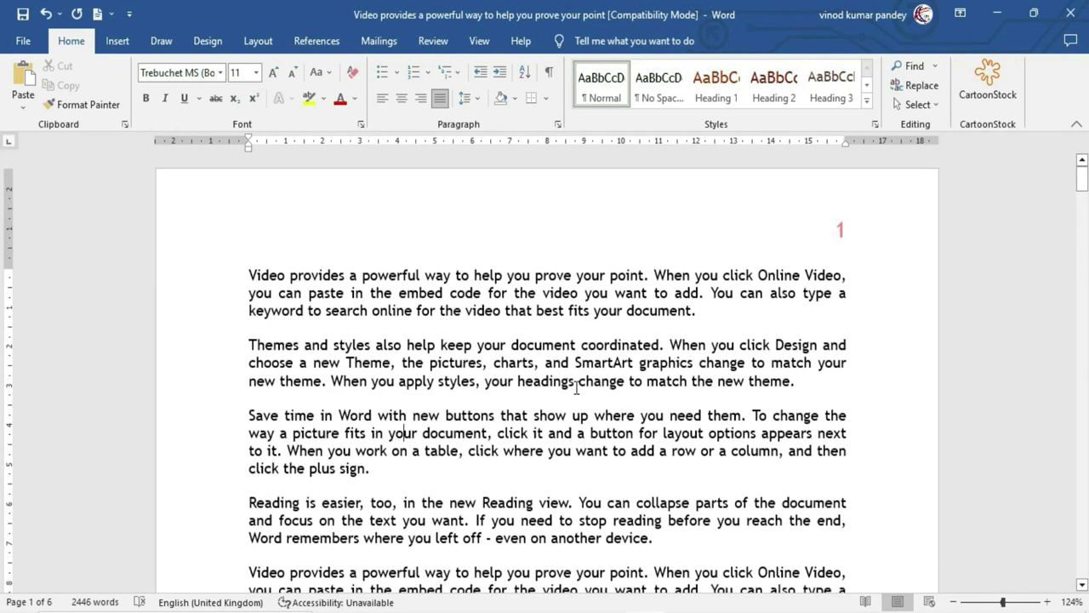
scroll(576, 387, down, 2)
scroll(576, 387, up, 2)
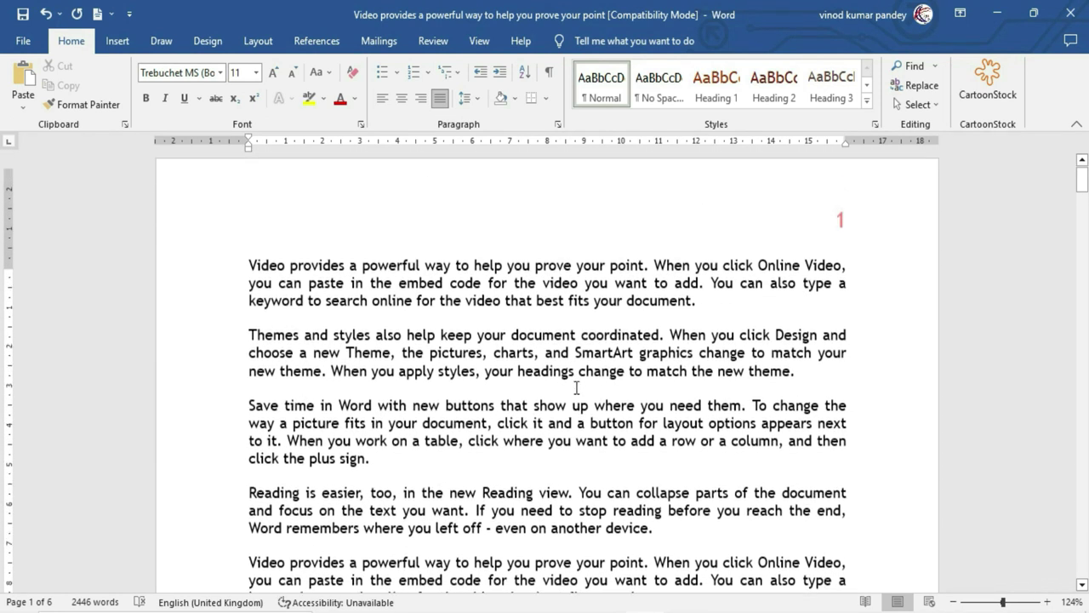
Turn on automatic hyphenation for the whole document from the Layout tab.
key(ctrl+a)
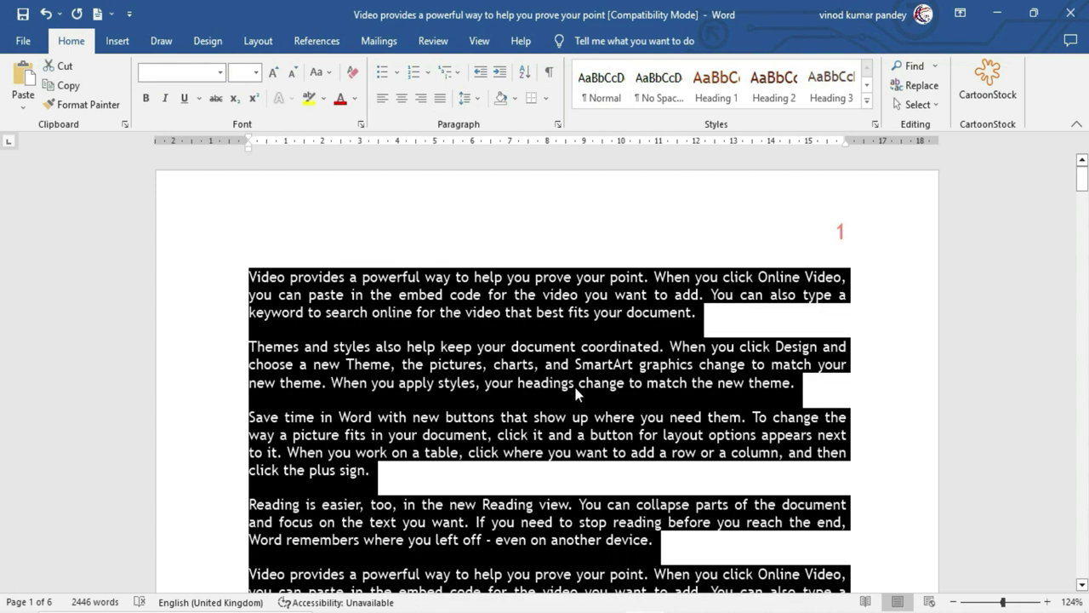
click(257, 41)
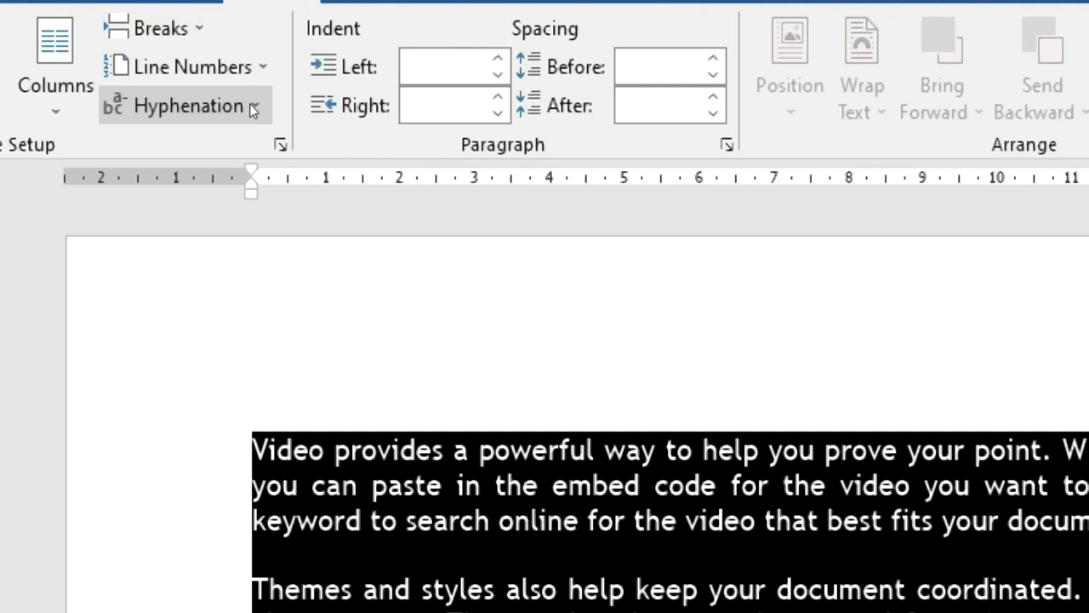
click(250, 106)
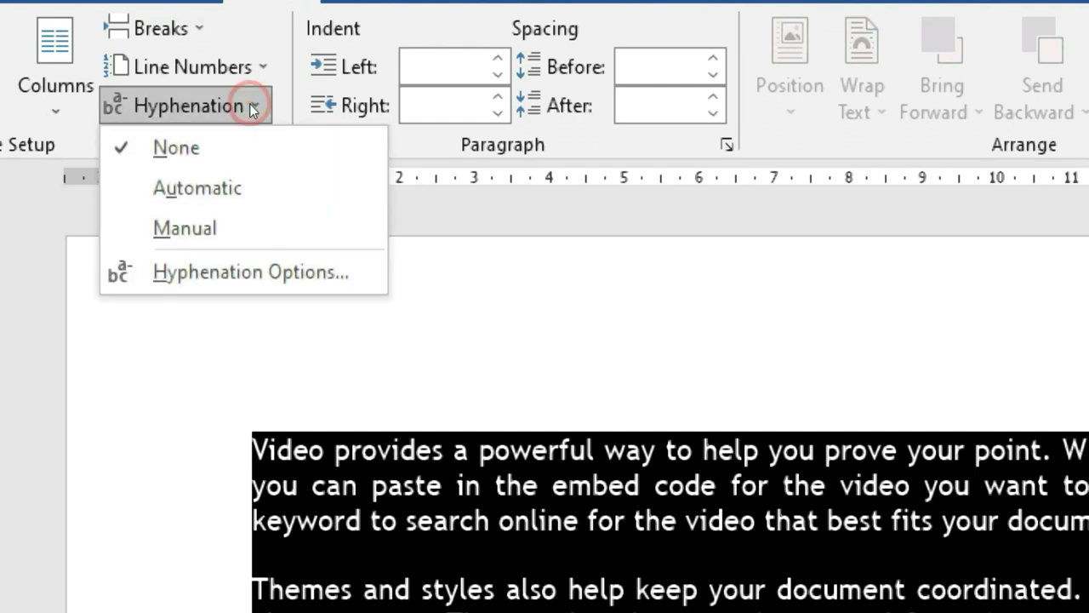
click(243, 150)
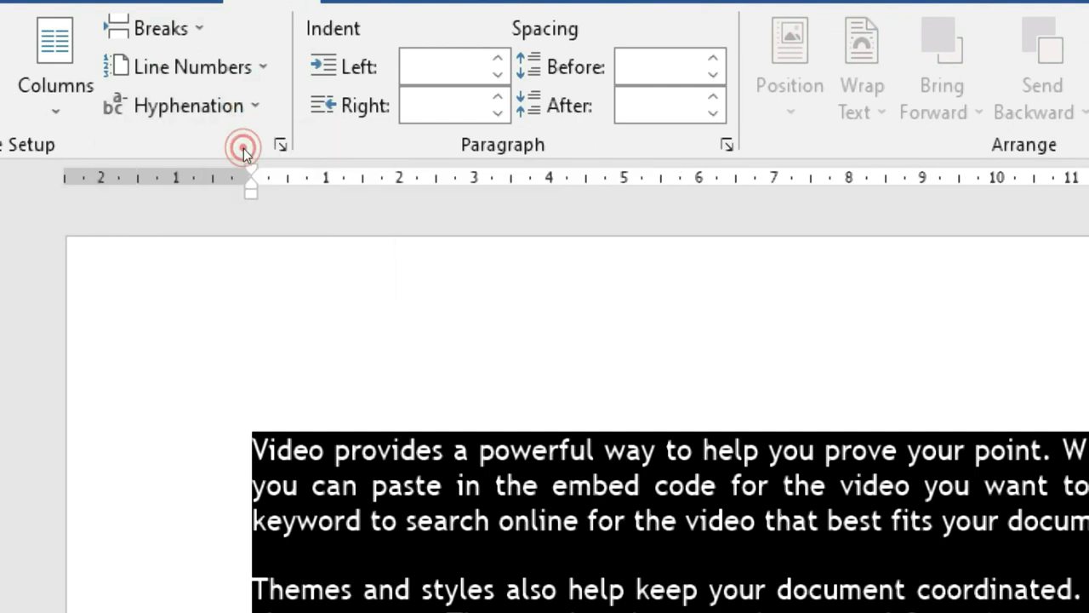
click(252, 105)
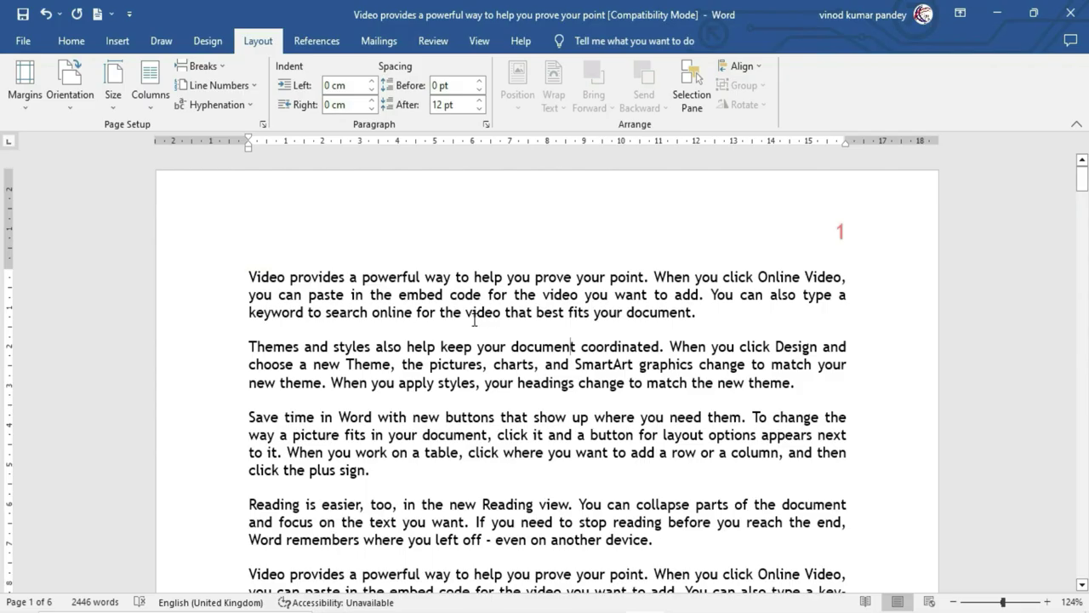
Inspect the hyphenated break in 'key-word' by selecting its parts on both lines.
scroll(531, 329, down, 5)
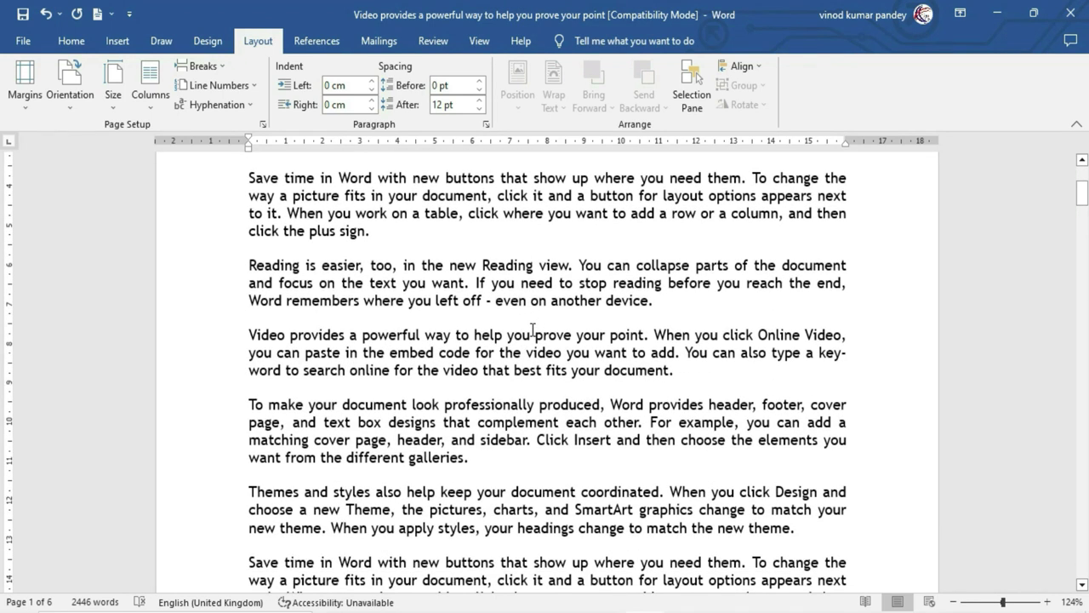
scroll(532, 329, down, 1)
scroll(532, 330, down, 1)
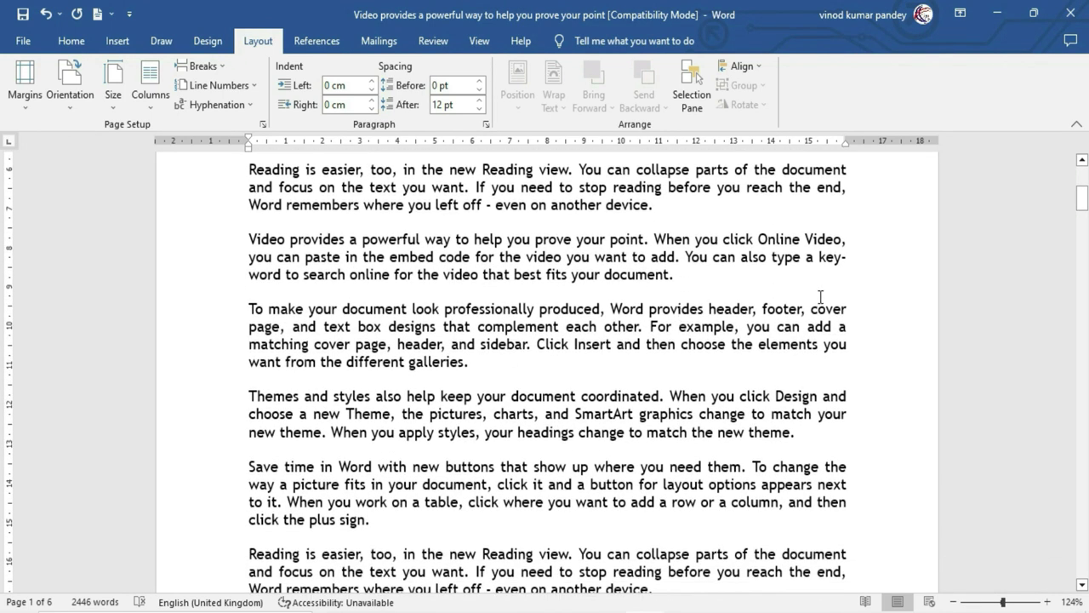
double_click(823, 260)
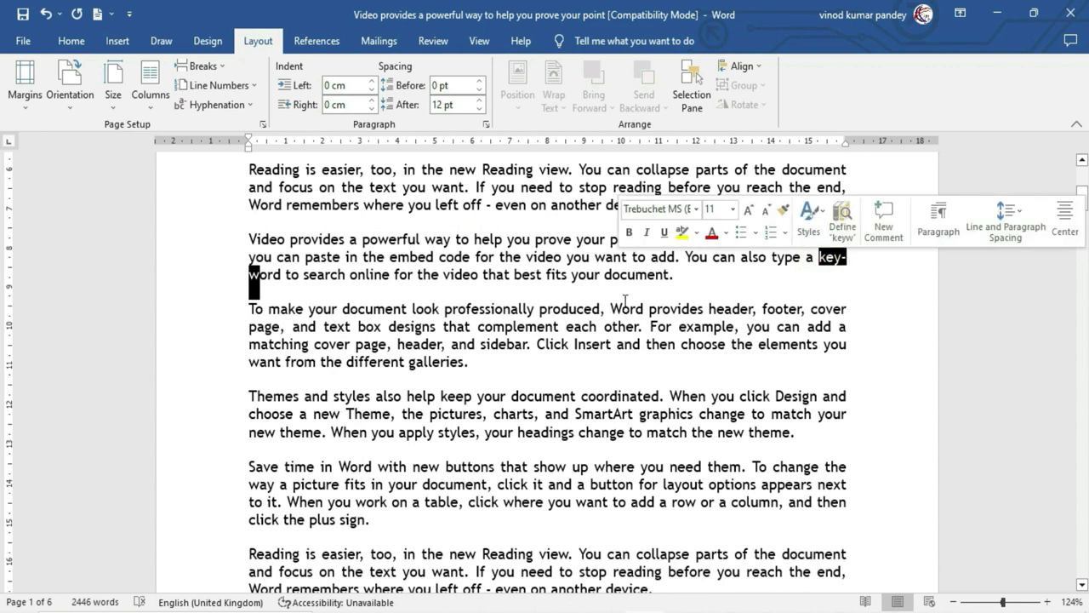
click(829, 300)
drag(820, 258, 835, 258)
click(843, 258)
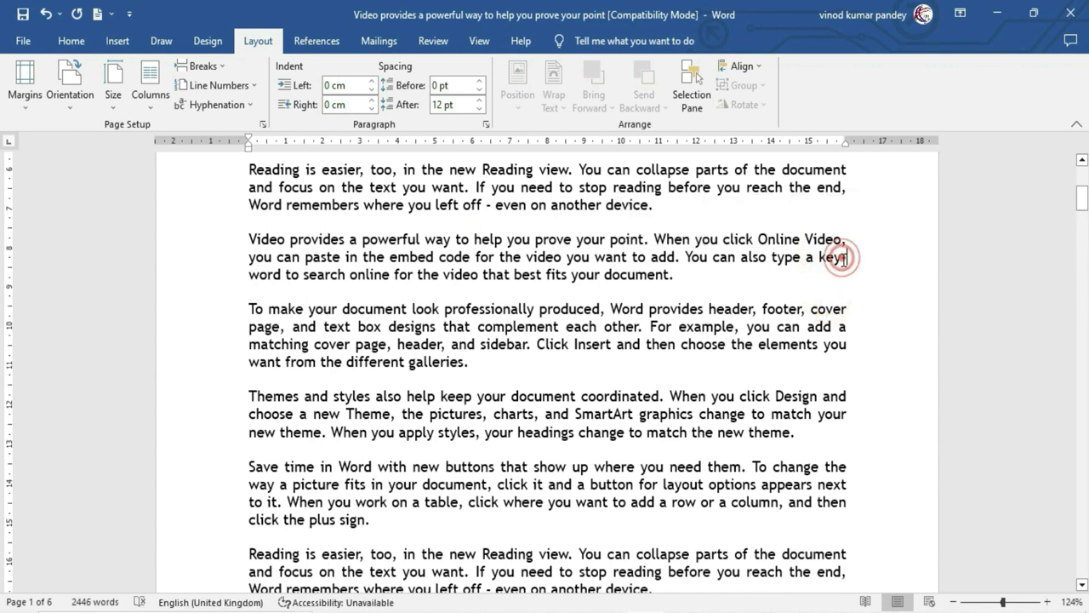
drag(246, 274, 281, 275)
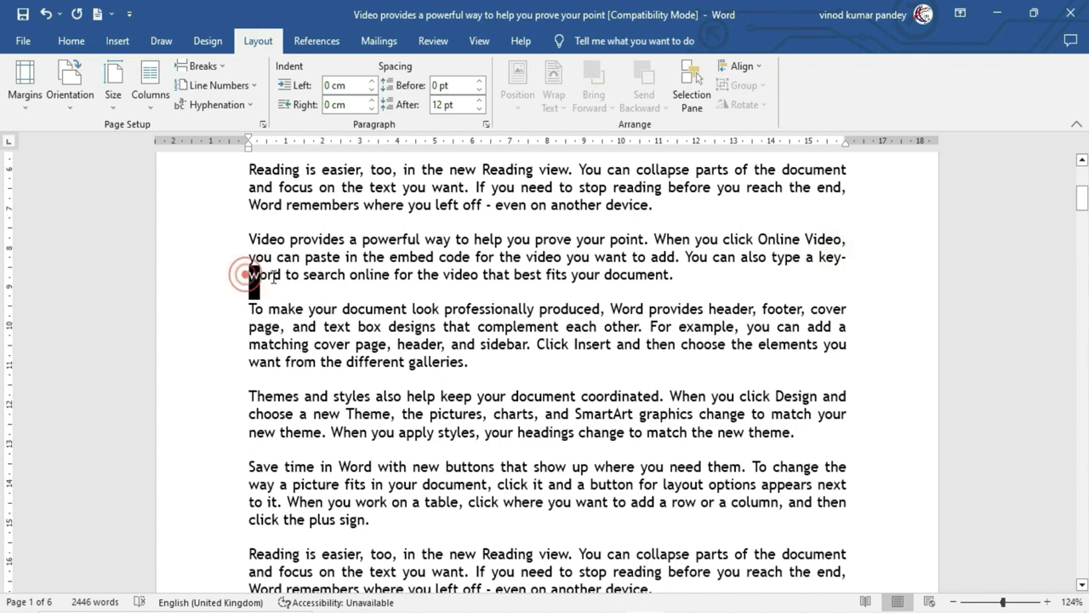
click(541, 436)
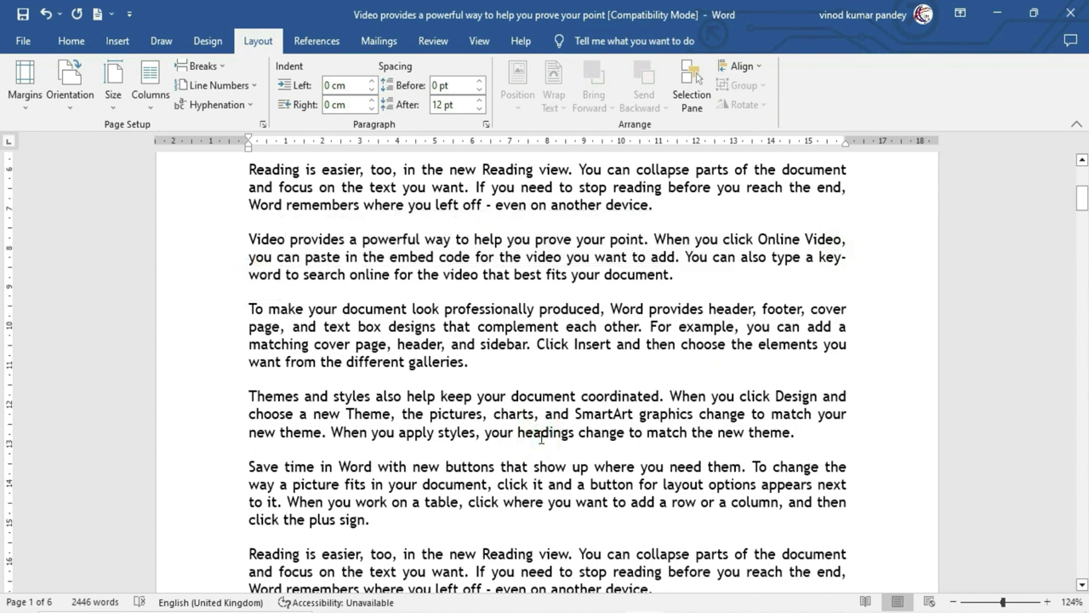
Enlarge the whole document's font with Ctrl+] and check the new 'De-sign' break.
key(ctrl+a)
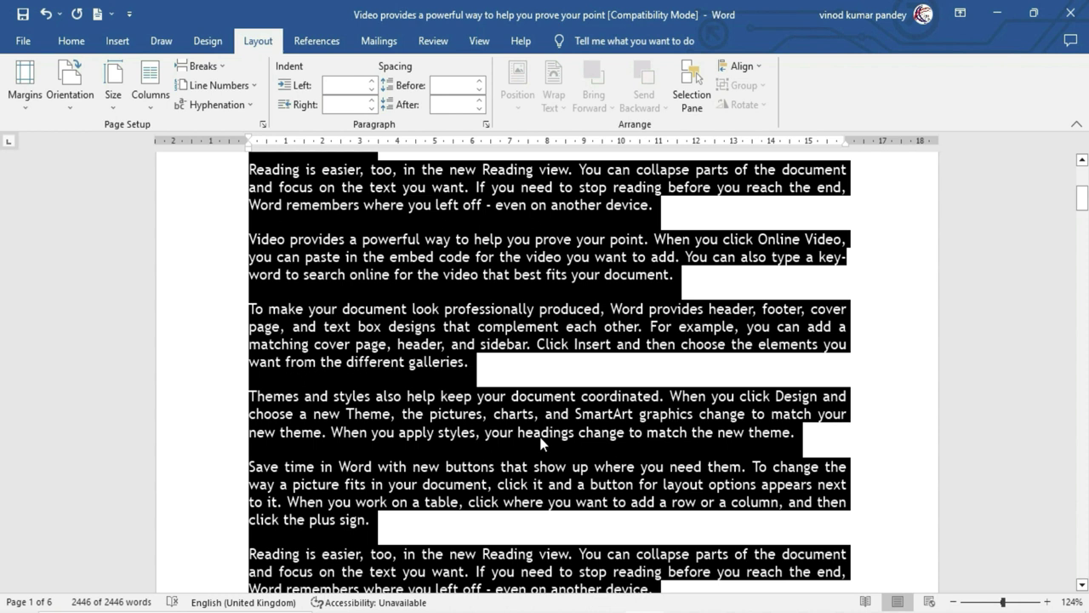
key(ctrl+bracketright)
click(561, 392)
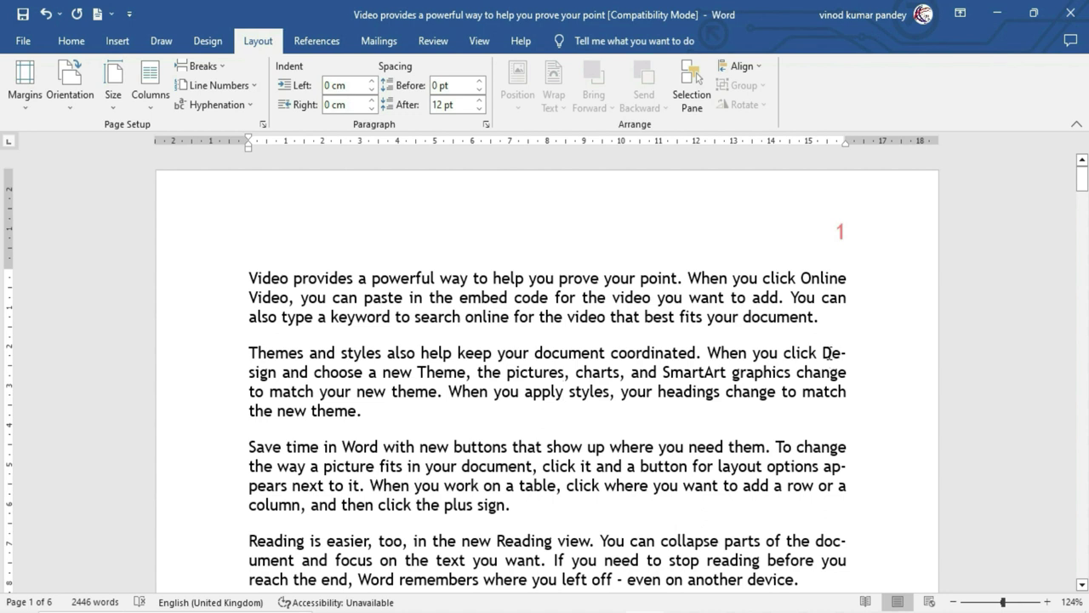
double_click(827, 351)
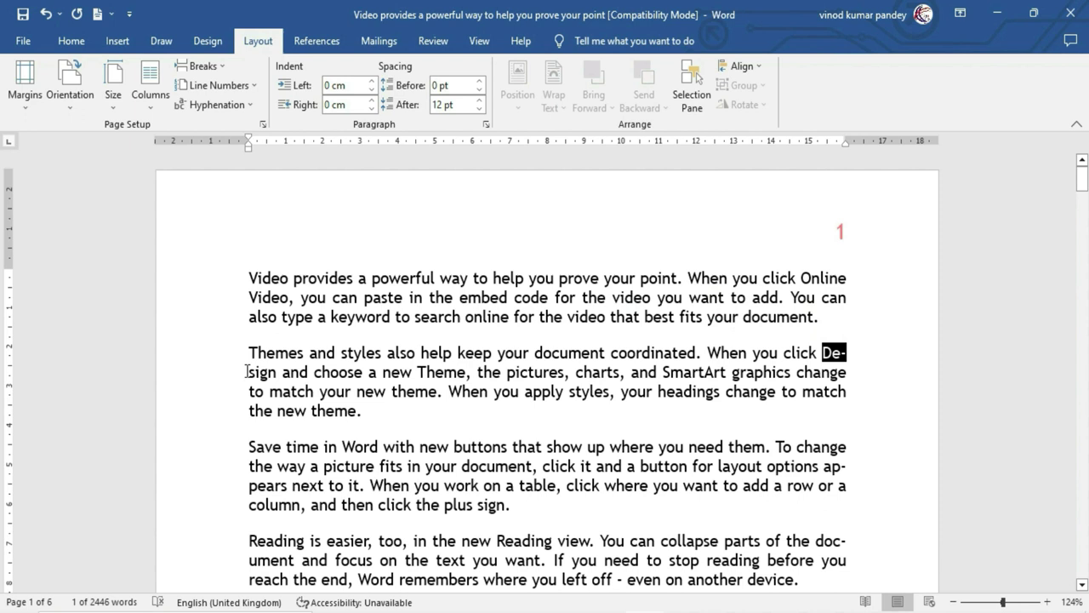
drag(248, 372, 268, 372)
click(524, 381)
scroll(524, 381, down, 1)
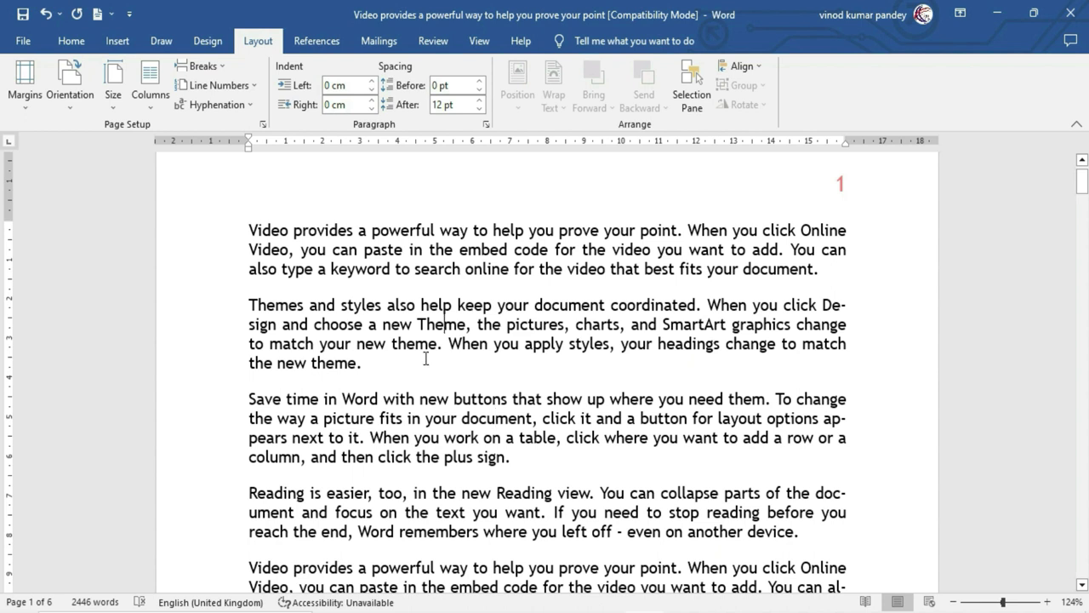
click(420, 309)
For the Themes and styles paragraph, clear Suppress line numbers and enable Don't hyphenate.
click(508, 321)
click(72, 41)
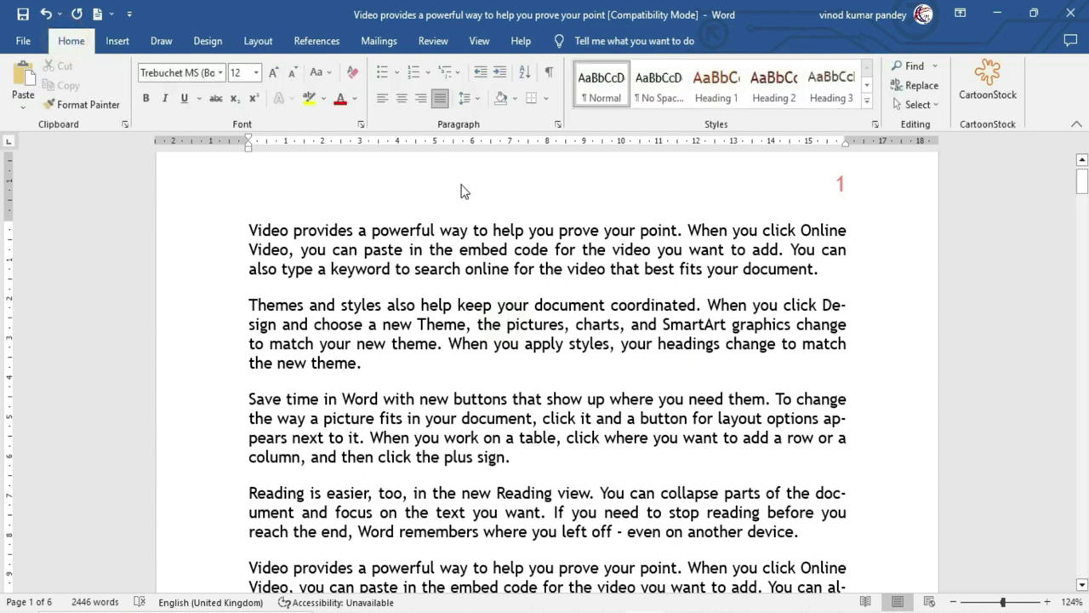
click(557, 125)
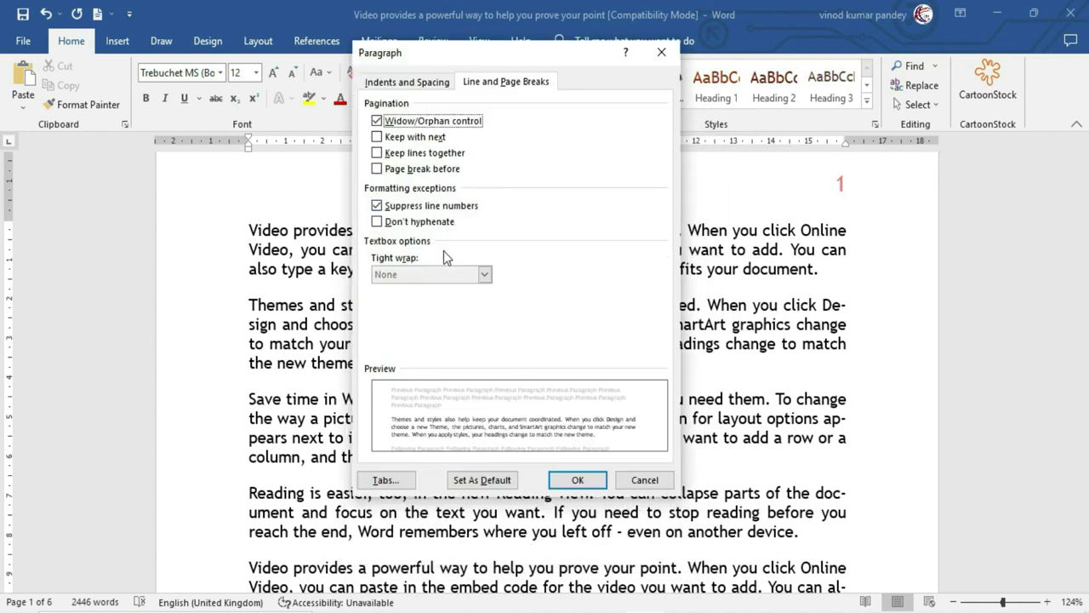
click(377, 205)
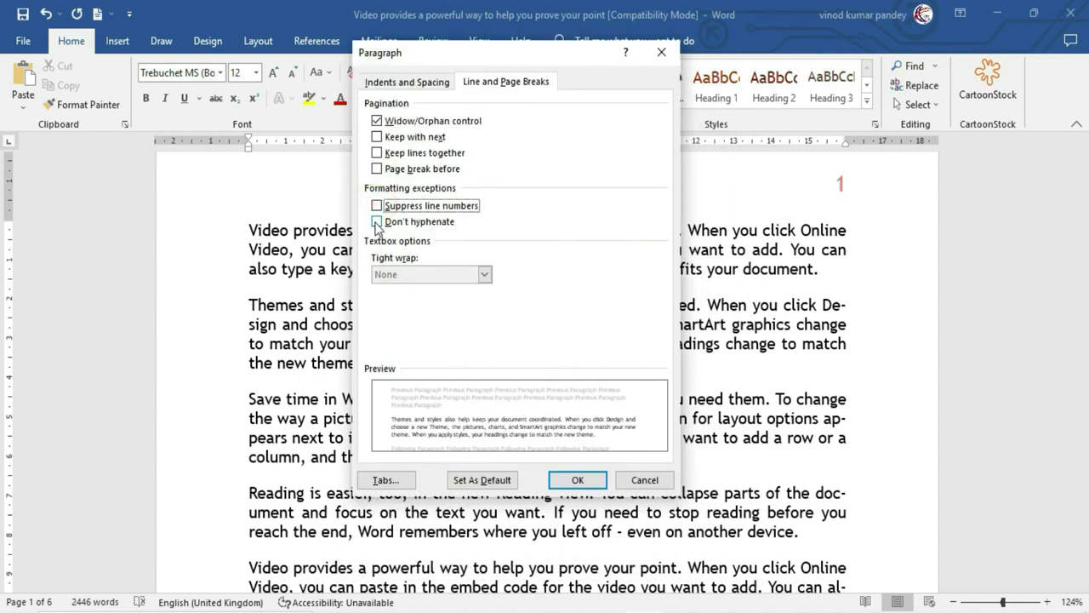
click(377, 221)
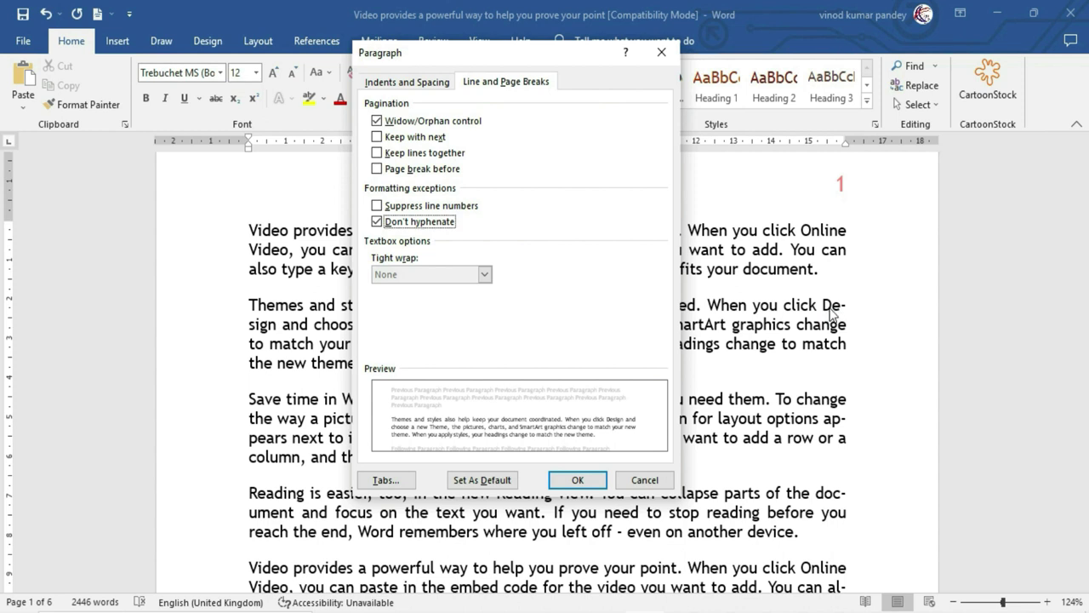
click(578, 480)
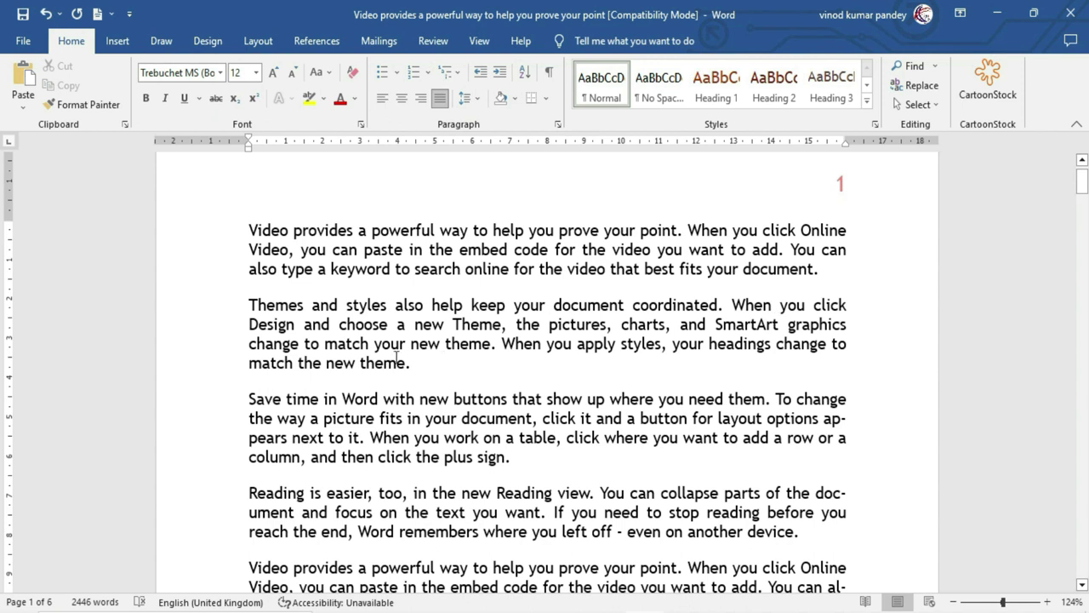
Select and deselect the word Design to confirm it no longer splits across lines.
drag(248, 324, 295, 324)
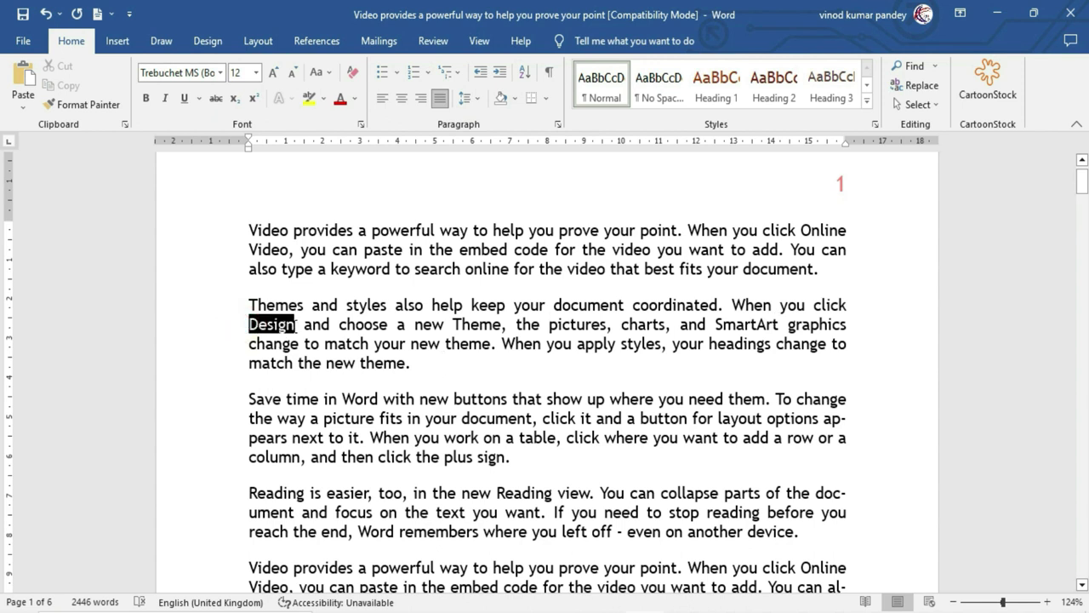
click(328, 378)
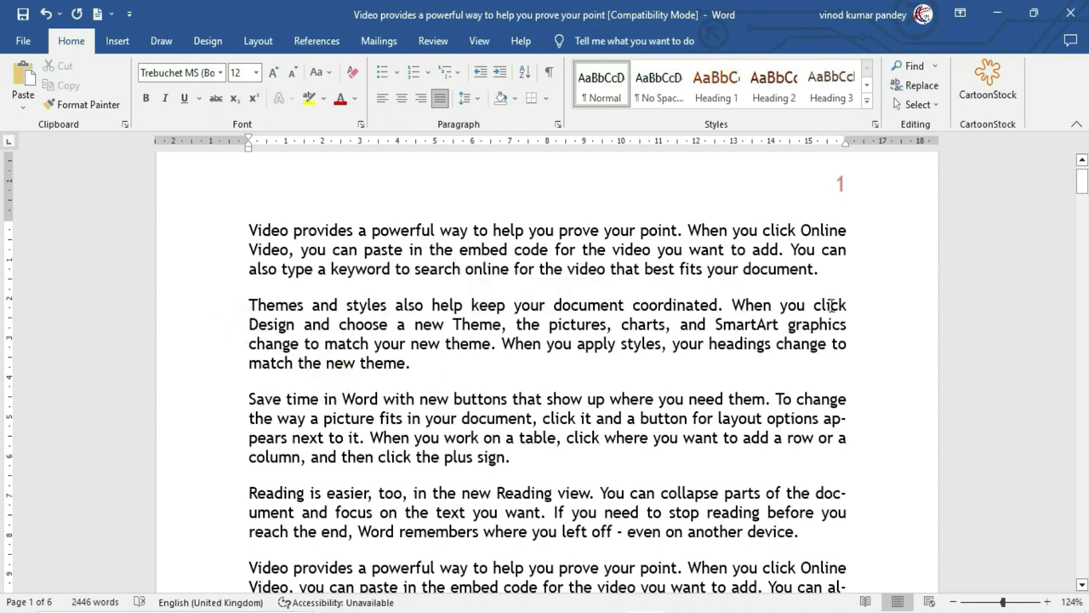
double_click(252, 324)
click(639, 469)
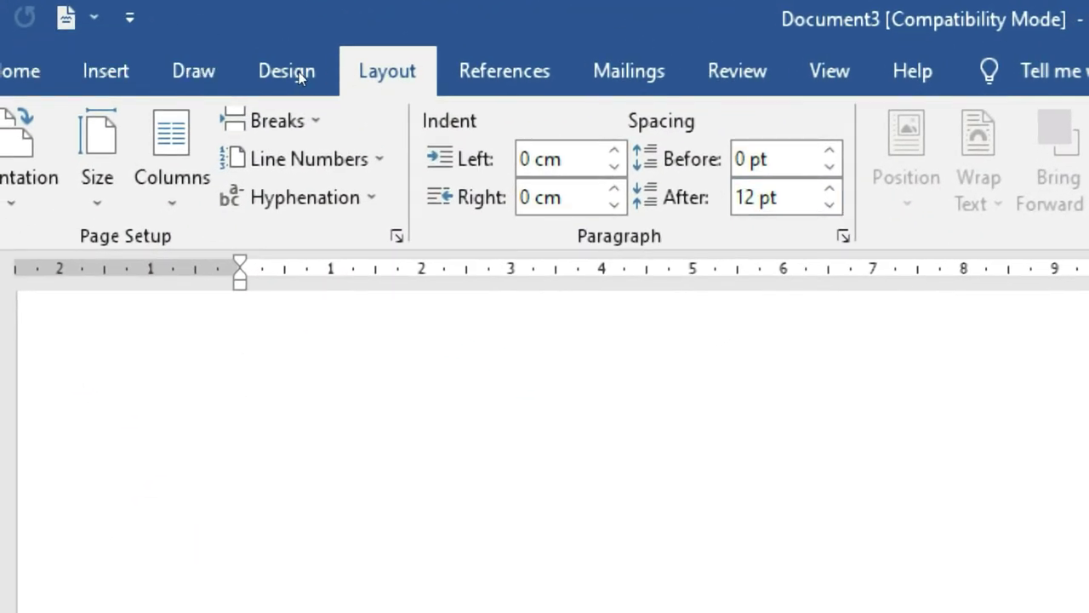
click(489, 130)
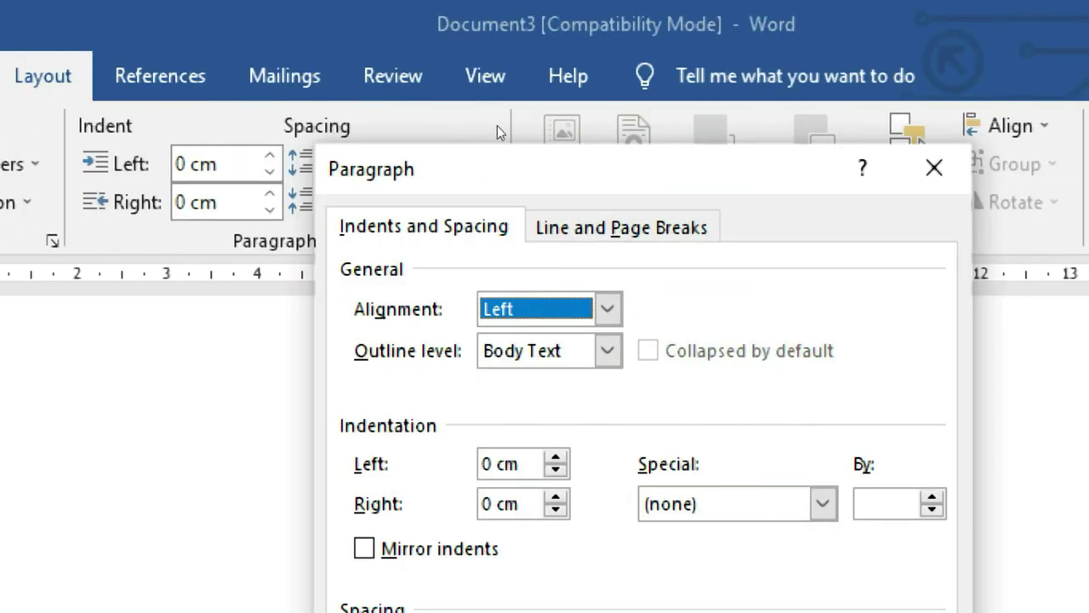
key(ctrl+Tab)
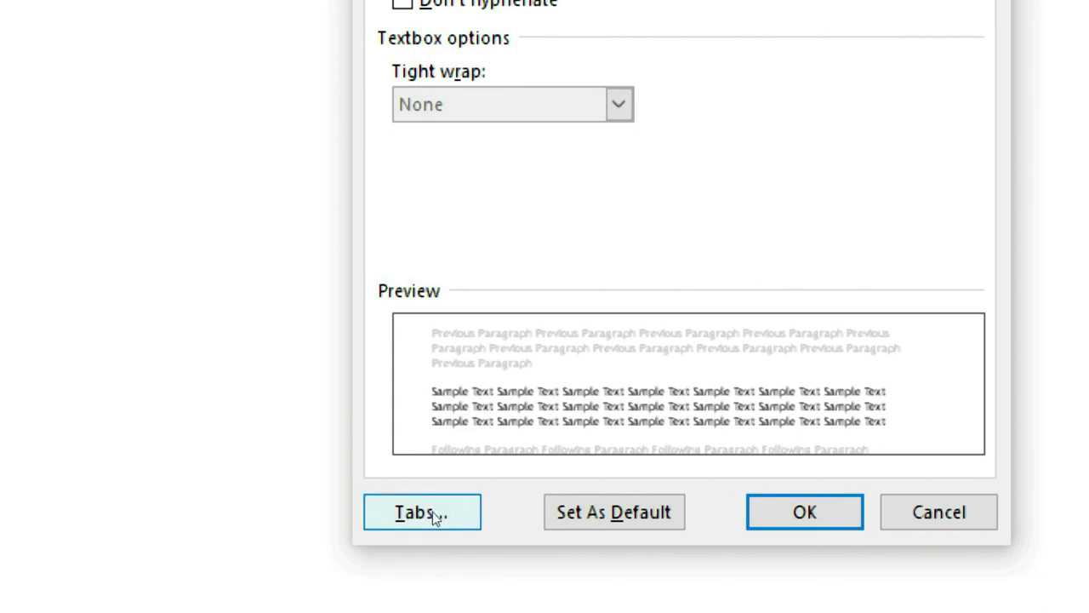
click(434, 514)
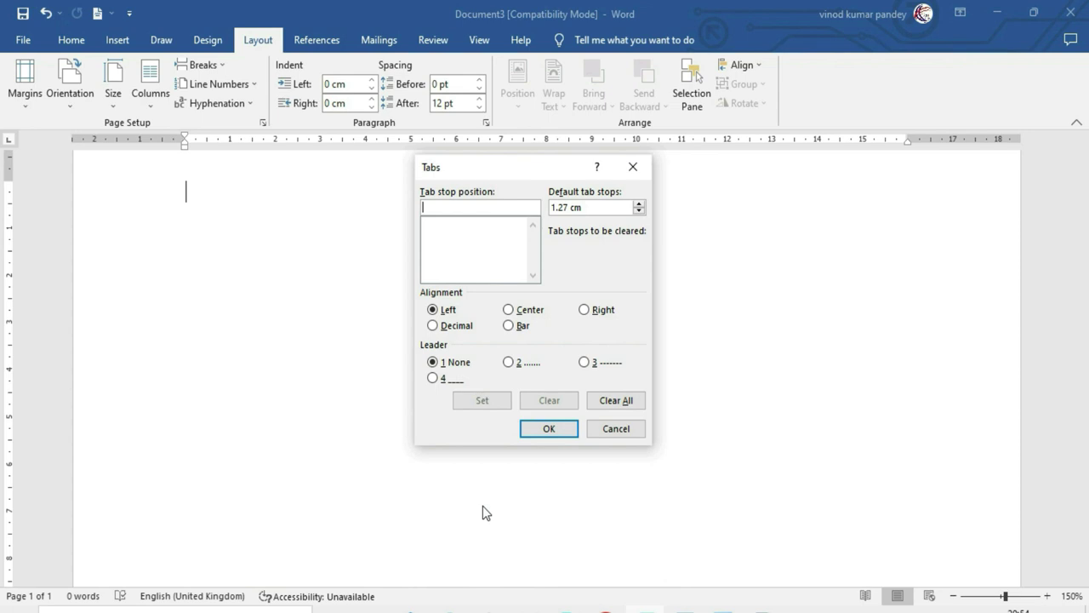
click(617, 429)
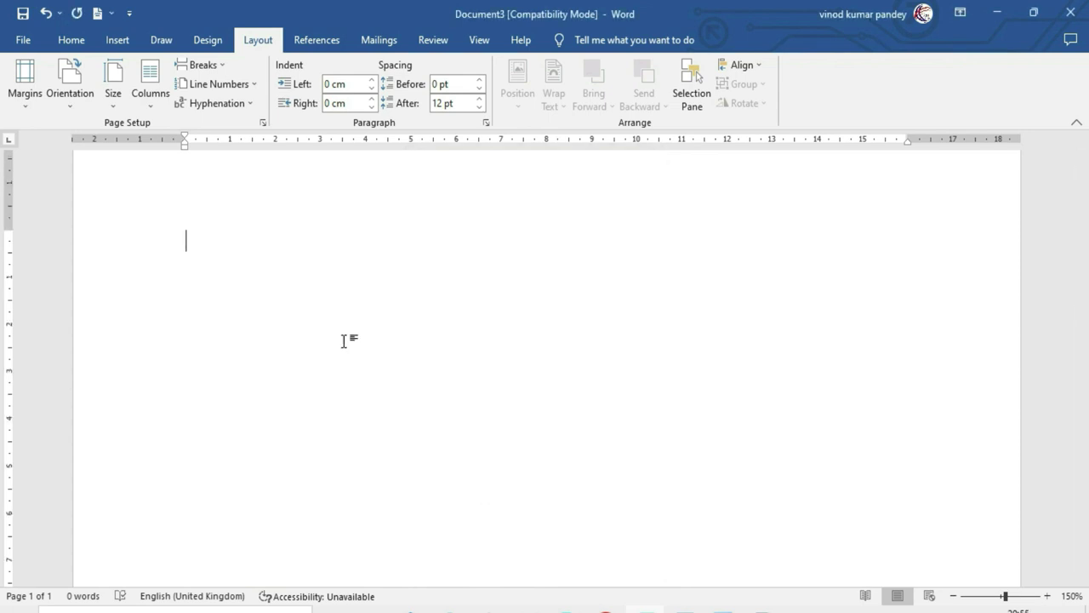
text(Name )
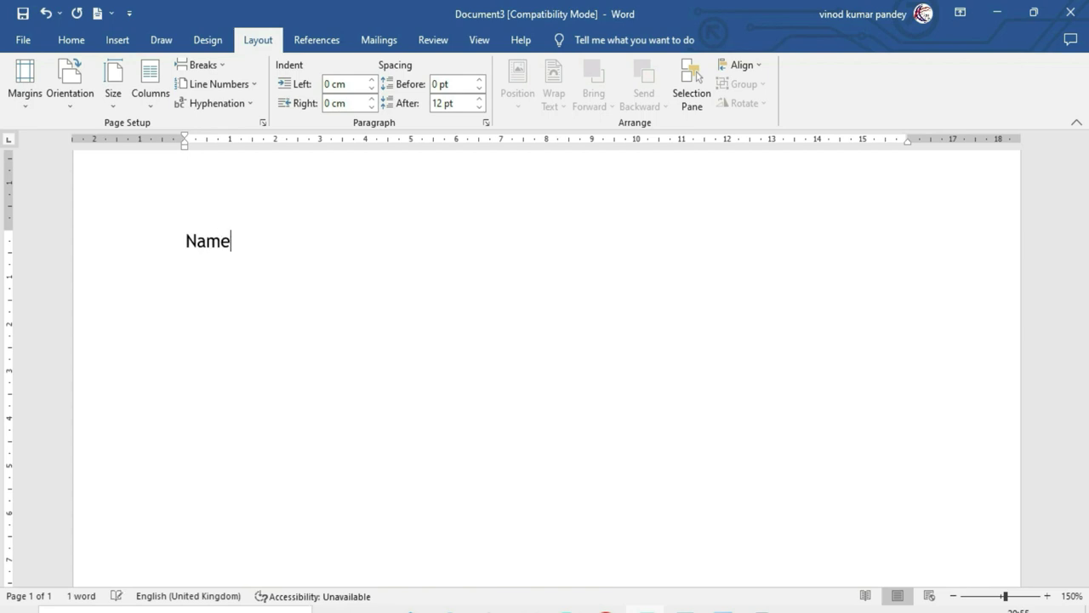
text(Father)
text('s Name)
click(236, 241)
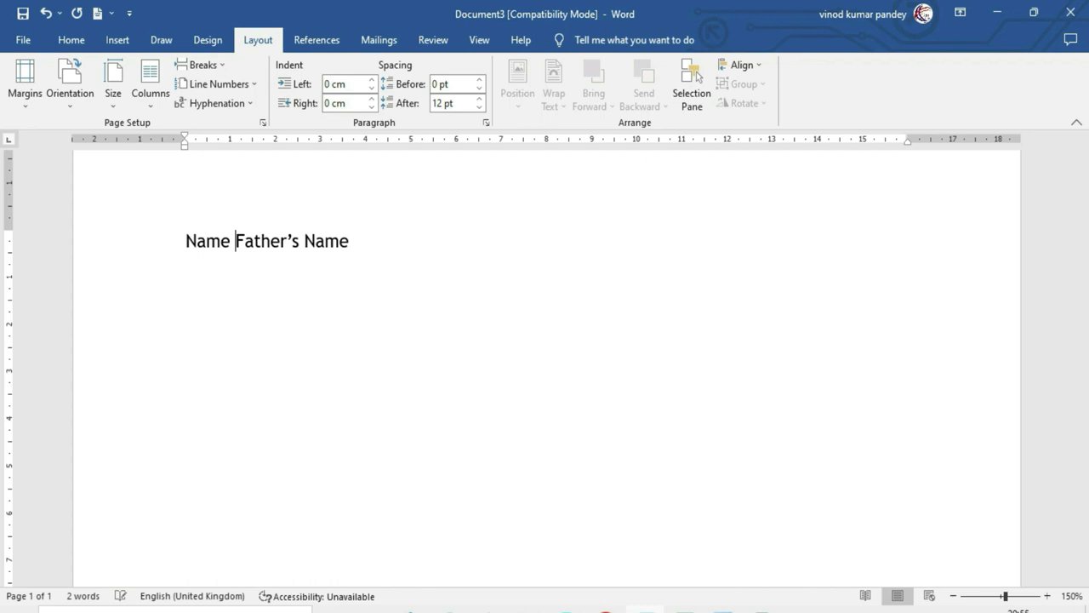
key(Tab)
key(Tab)
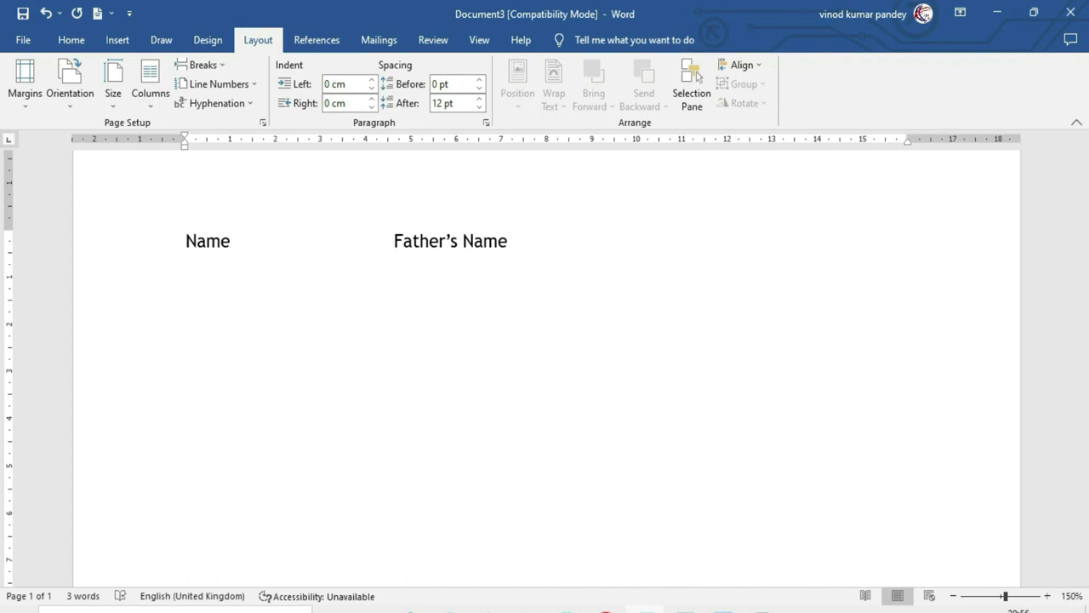
key(ctrl+a)
key(Delete)
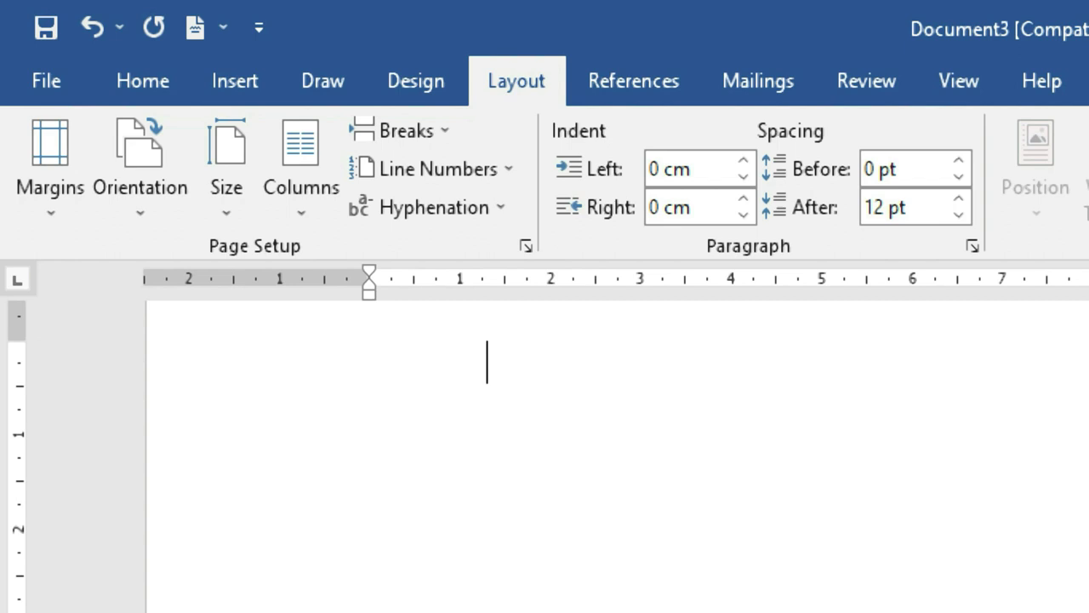
Type the tab-aligned headings Name, Father's Name and Age on one line.
key(BackSpace)
text(Name)
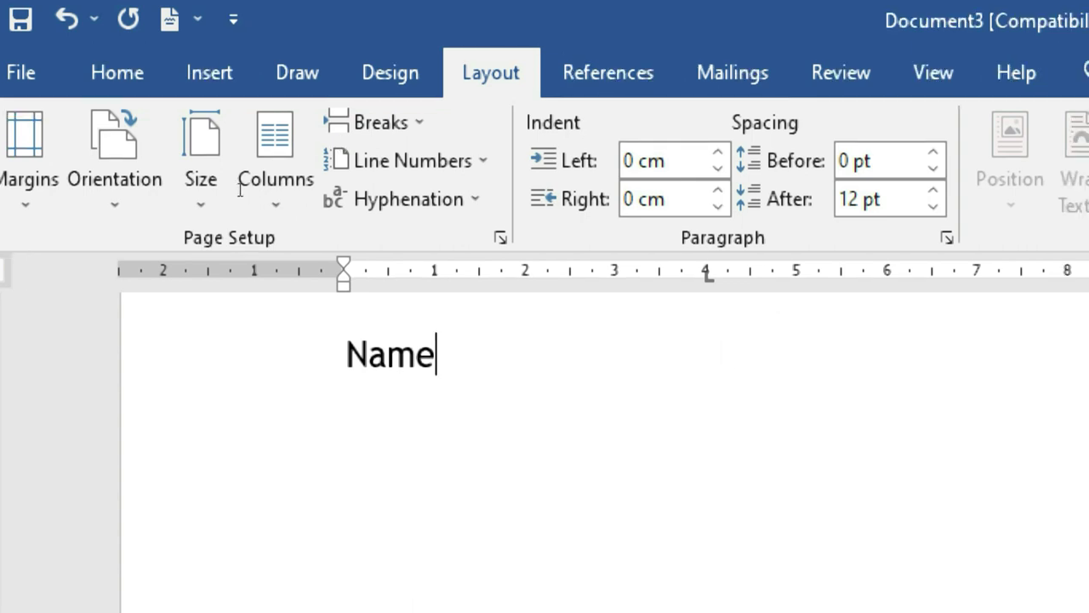
key(Tab)
text(Father)
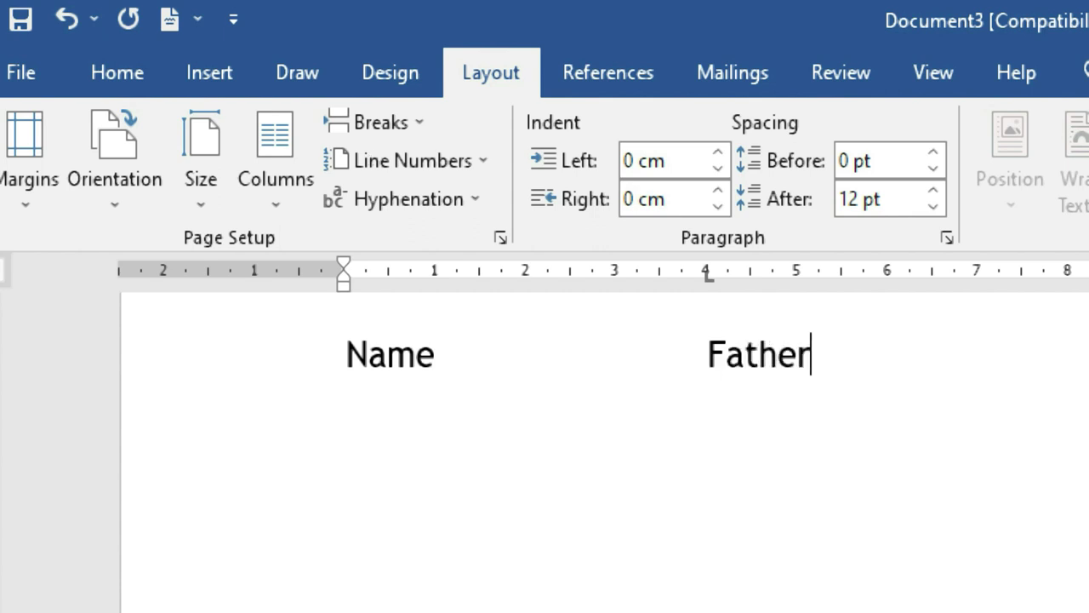
text(';)
key(BackSpace)
text(s Name)
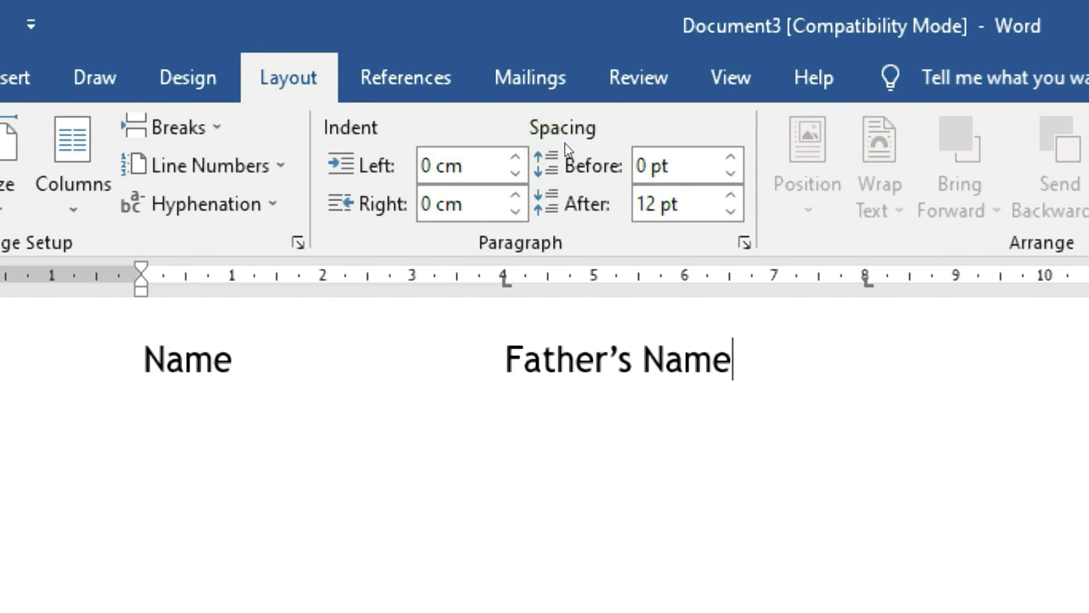
key(Tab)
text(Age)
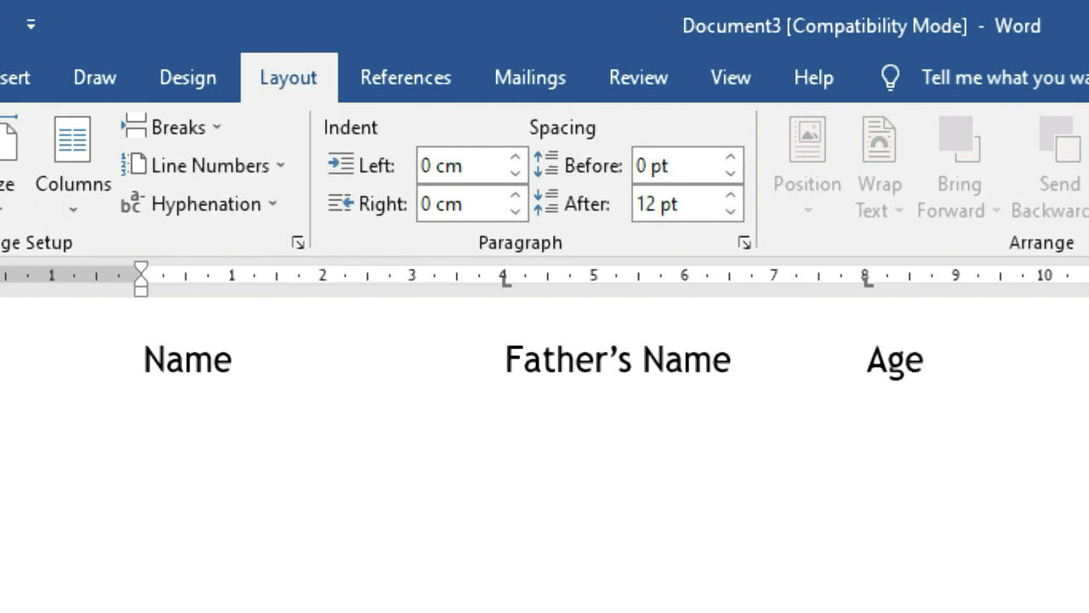
key(Return)
text(Mohan)
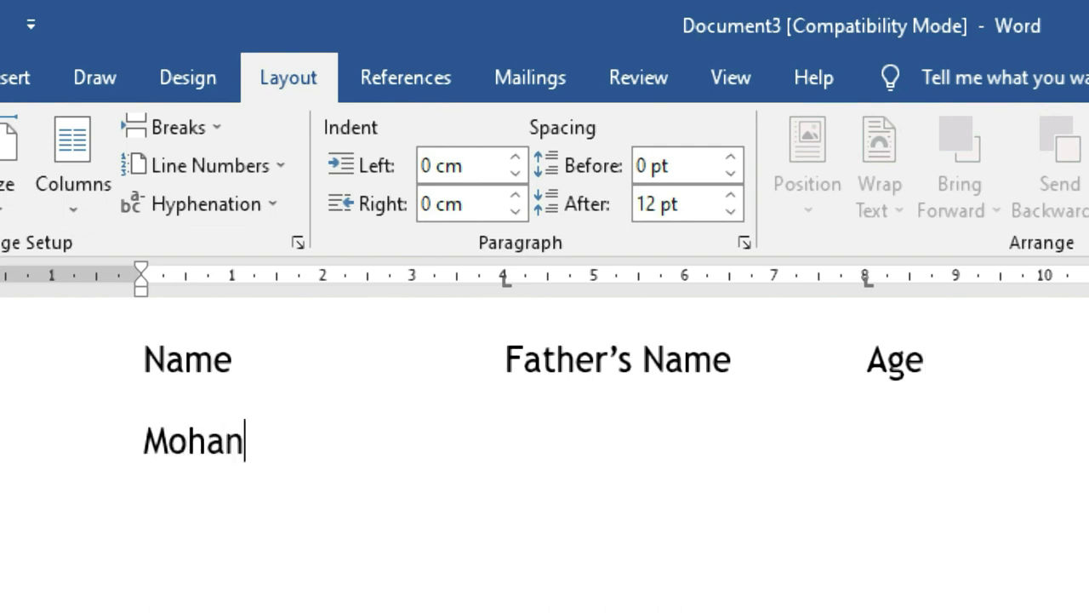
key(Tab)
text(Kamal )
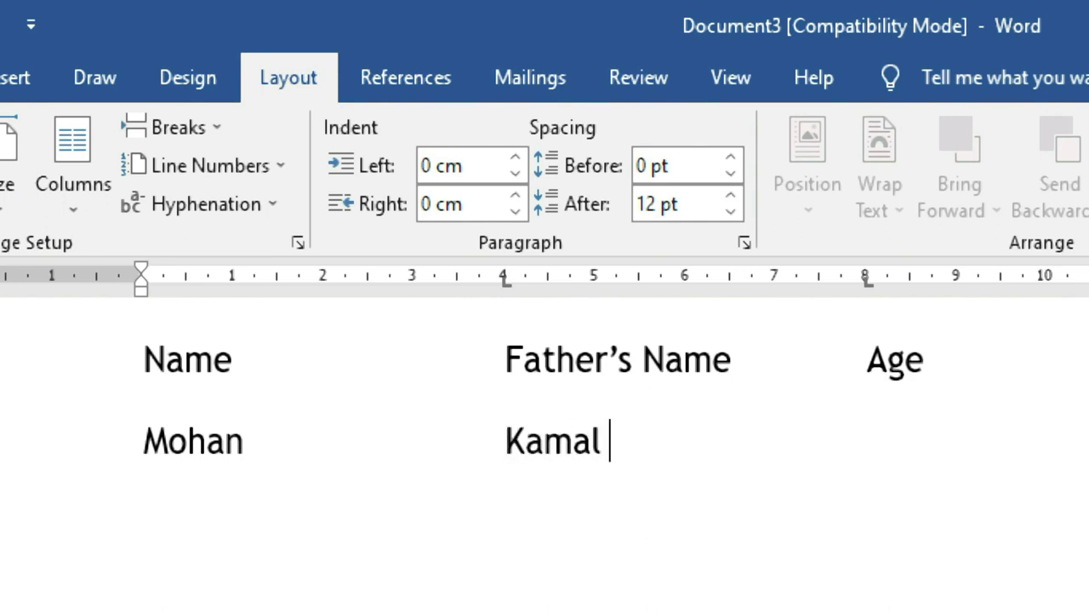
text(Singh)
key(Tab)
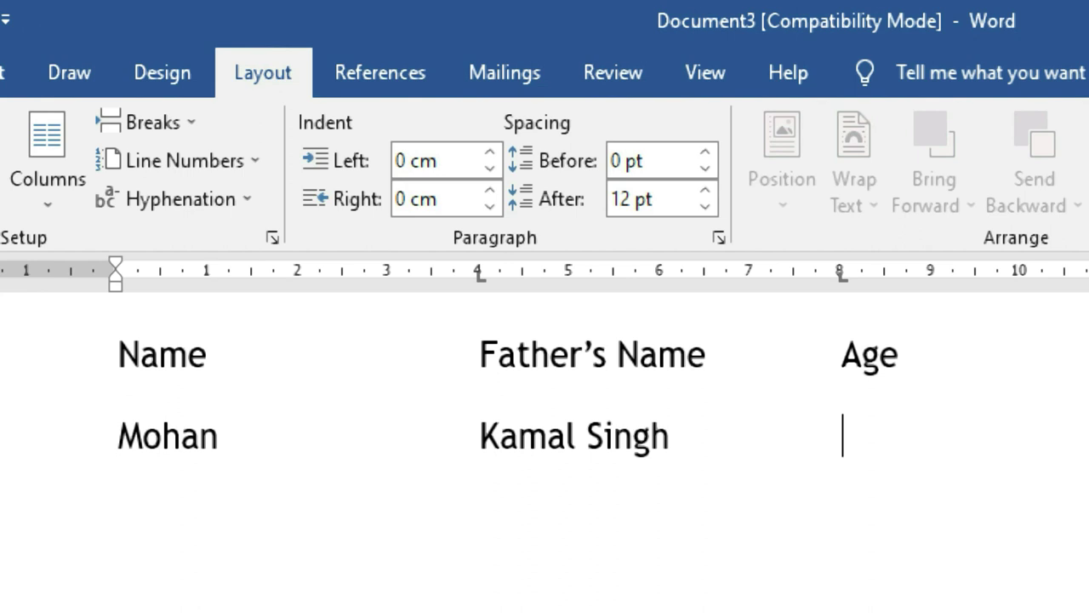
text(28)
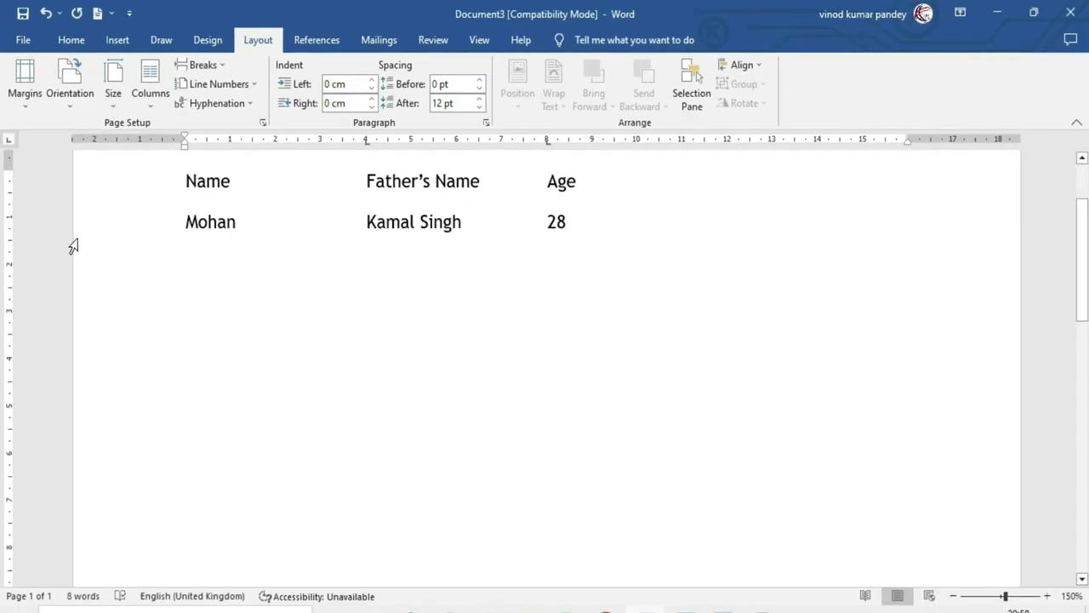
scroll(130, 269, up, 1)
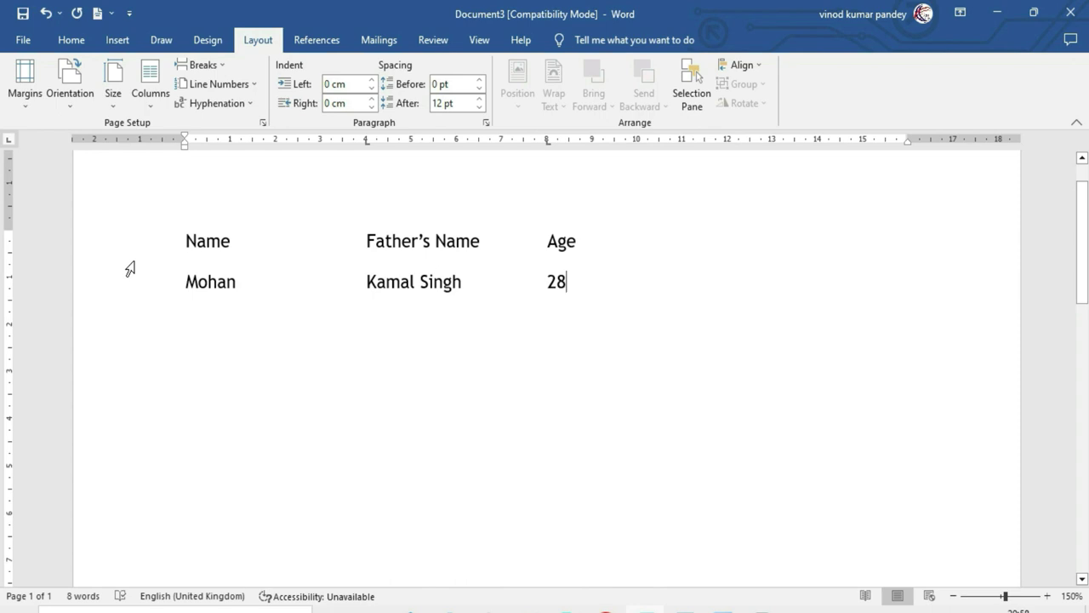
Convert the two tabbed lines into a three-column table separated at tabs.
mouse_move(572, 284)
mouse_down()
mouse_move(281, 242)
mouse_move(188, 245)
mouse_up()
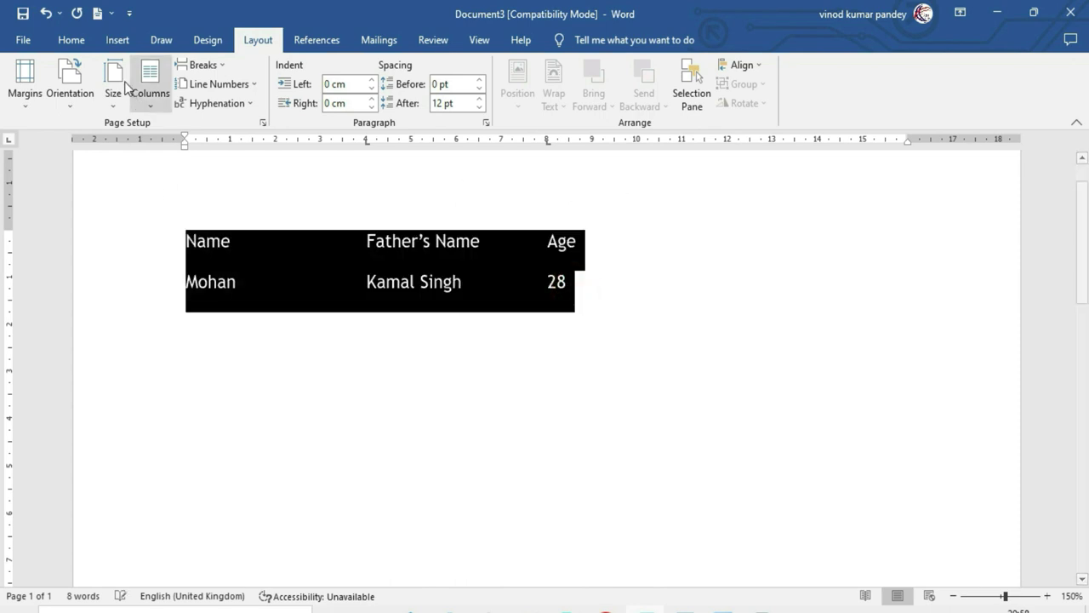
click(114, 43)
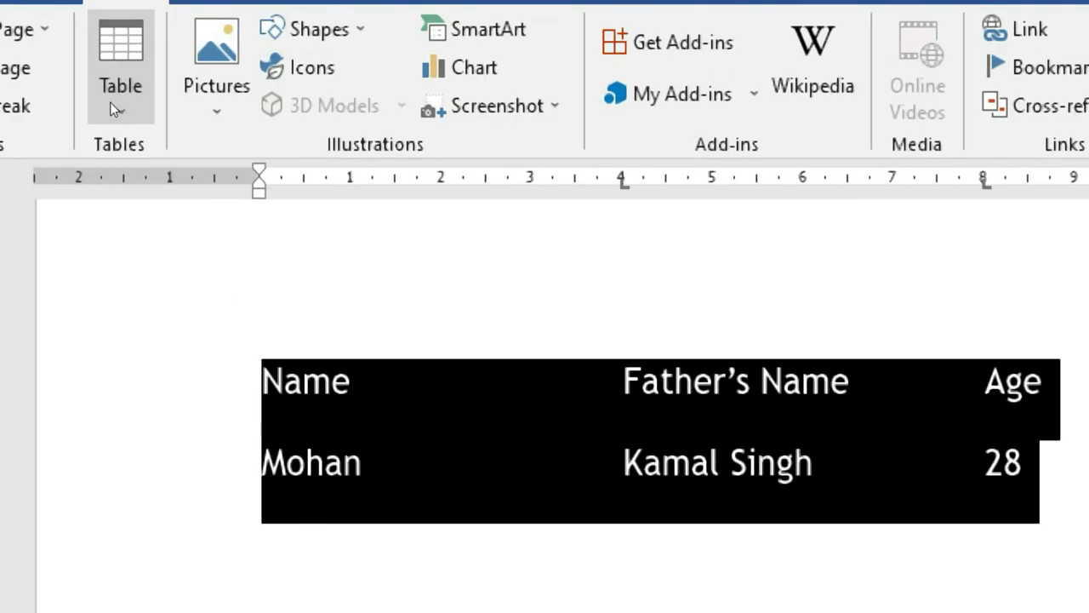
click(113, 107)
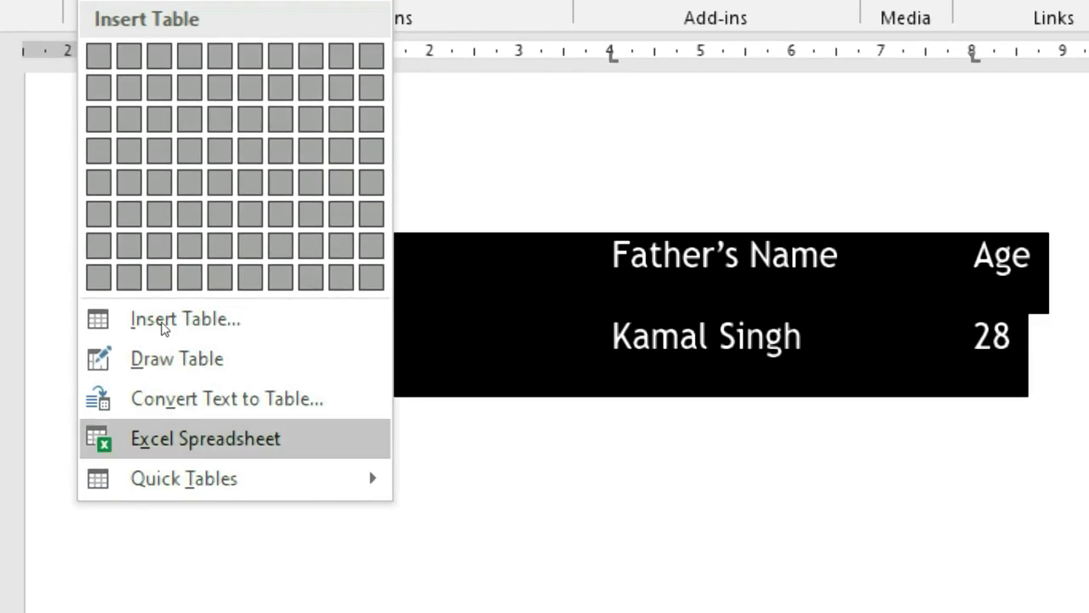
key(Up)
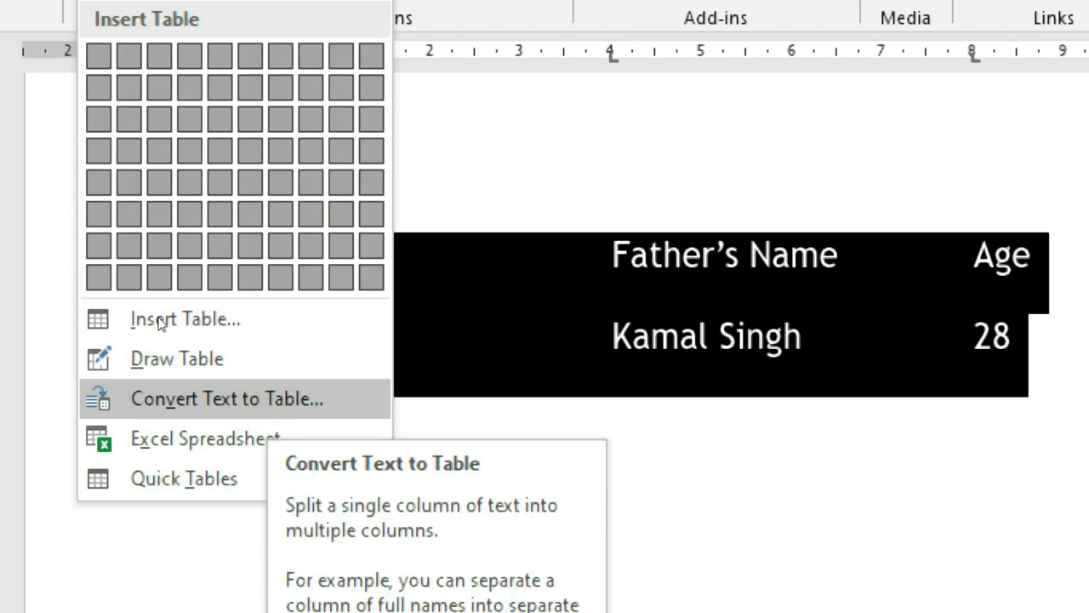
key(Return)
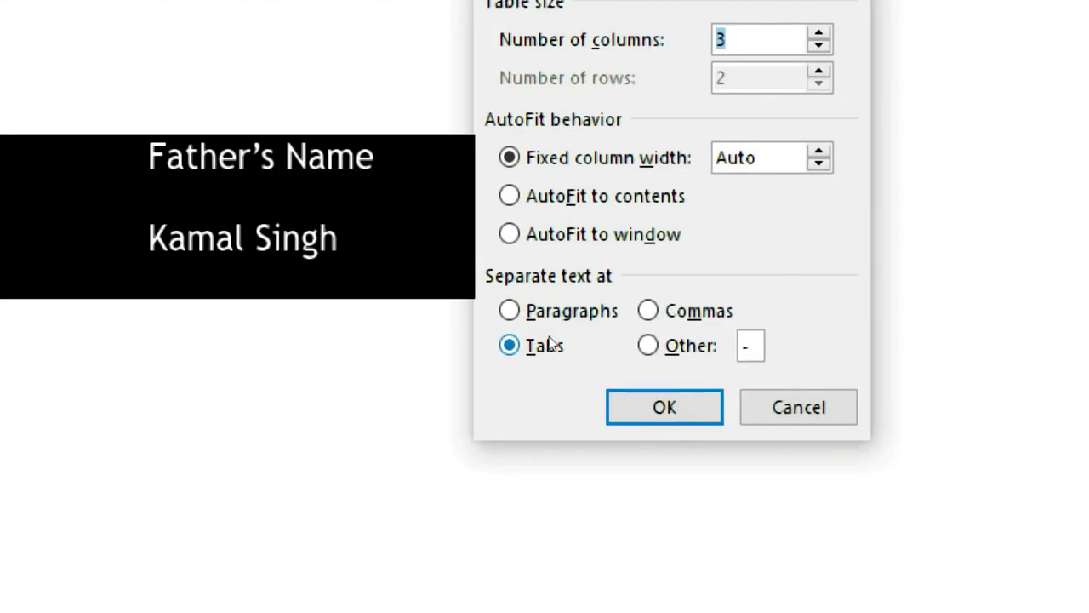
click(547, 345)
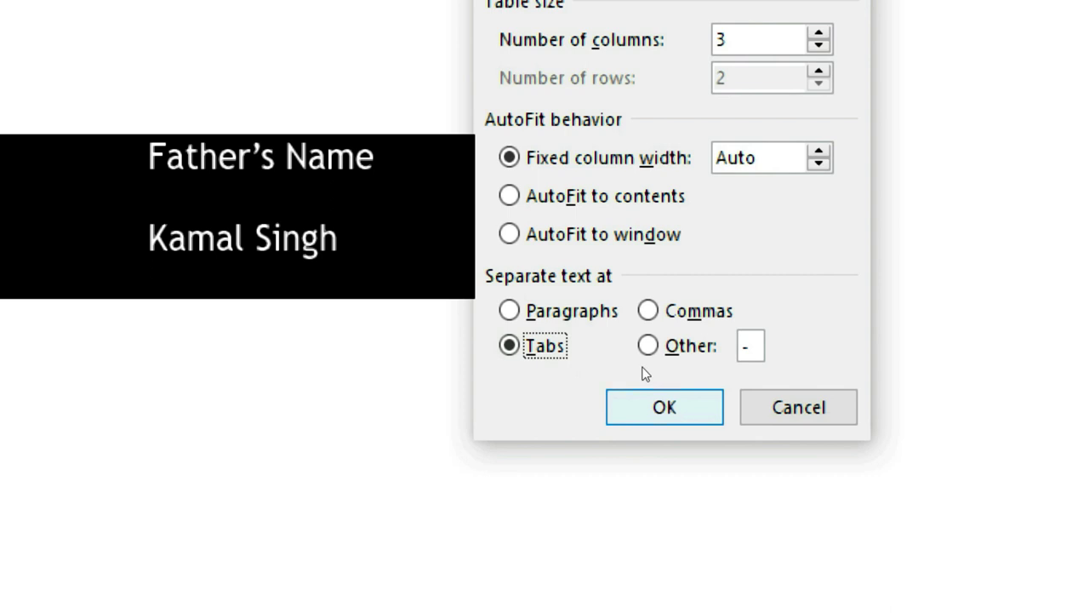
click(651, 396)
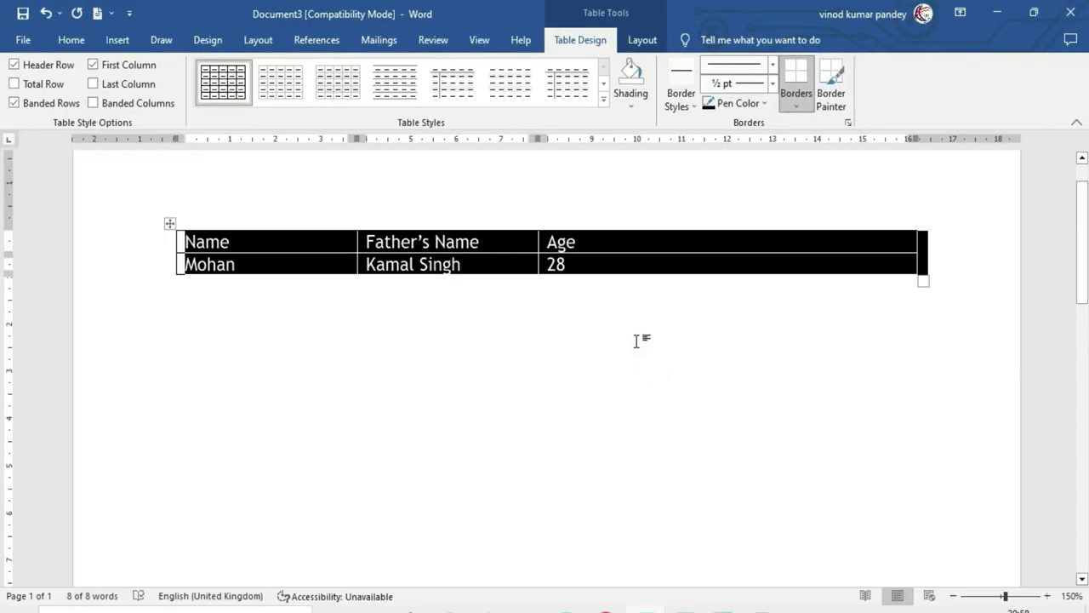
Add a third table row starting with Deepak, then move below the table.
click(585, 266)
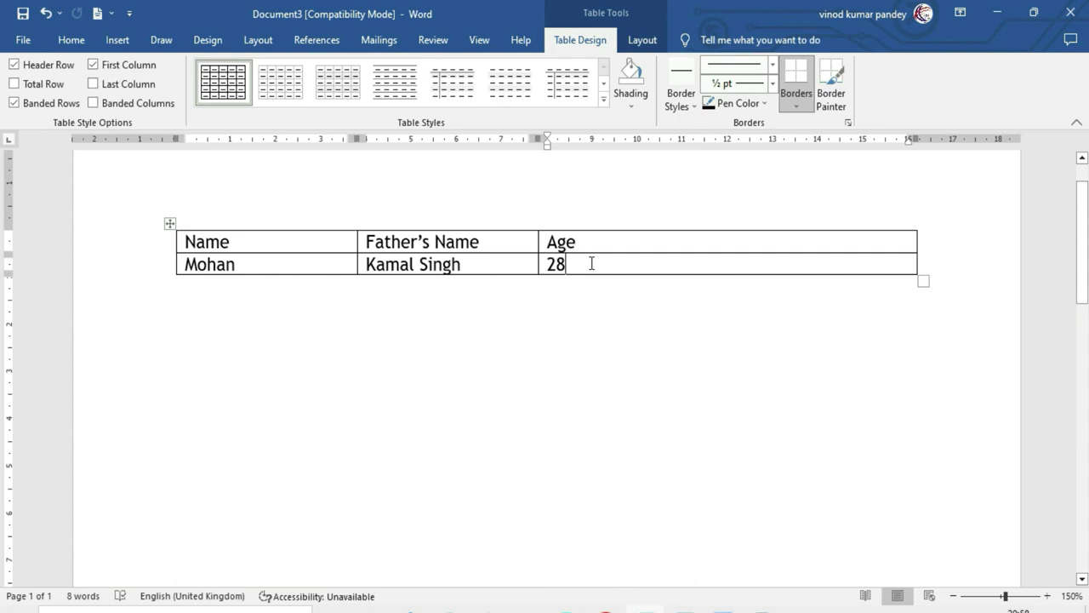
key(Tab)
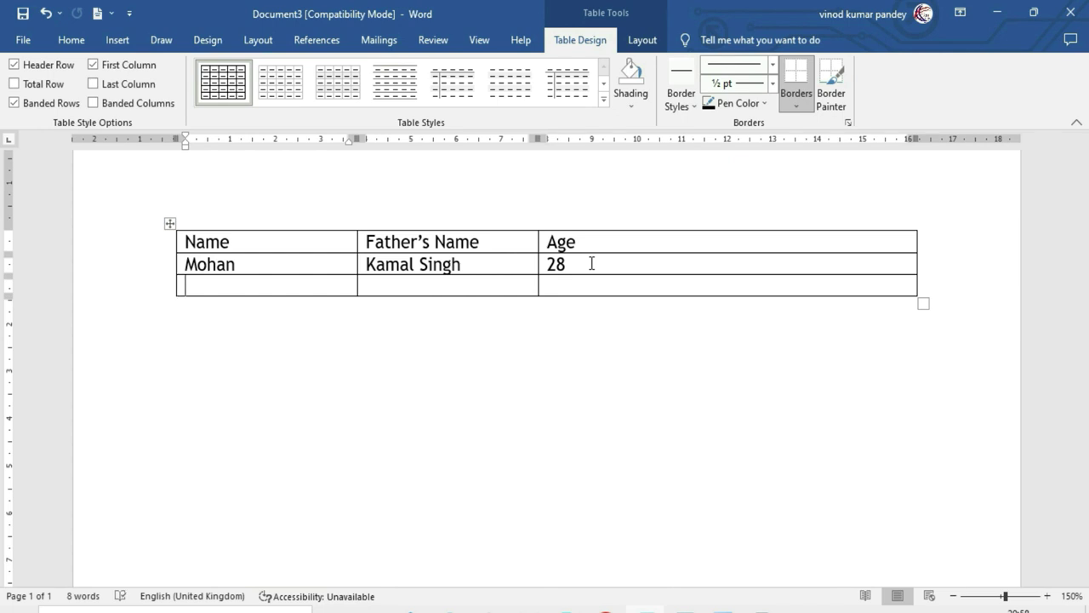
text(Deepak)
key(Tab)
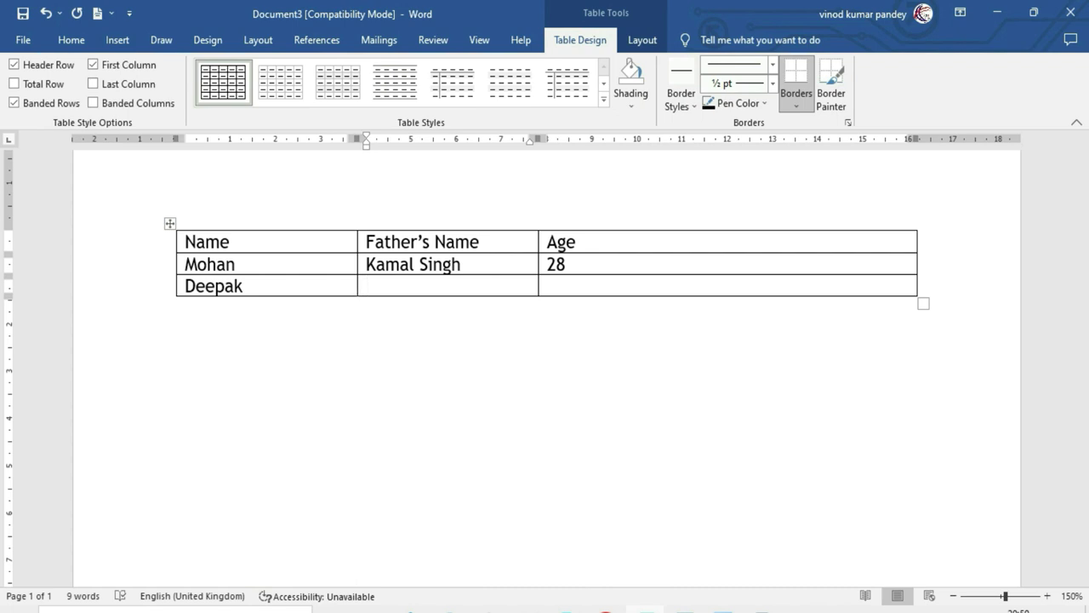
click(391, 351)
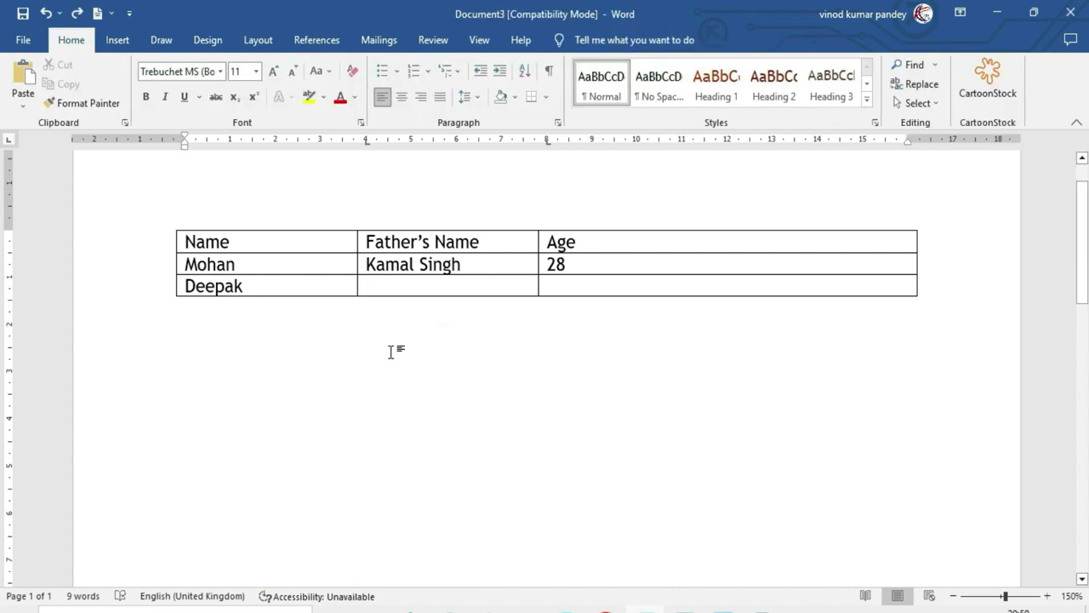
Clear the document and add left tab stops at 2 cm and 4 cm.
key(ctrl+a)
key(Delete)
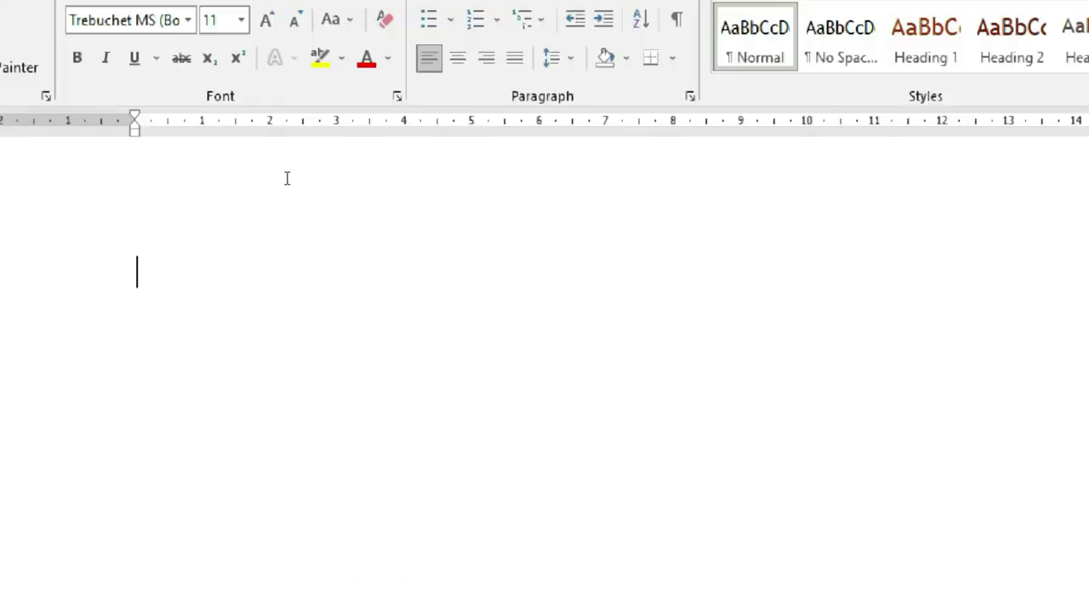
click(268, 105)
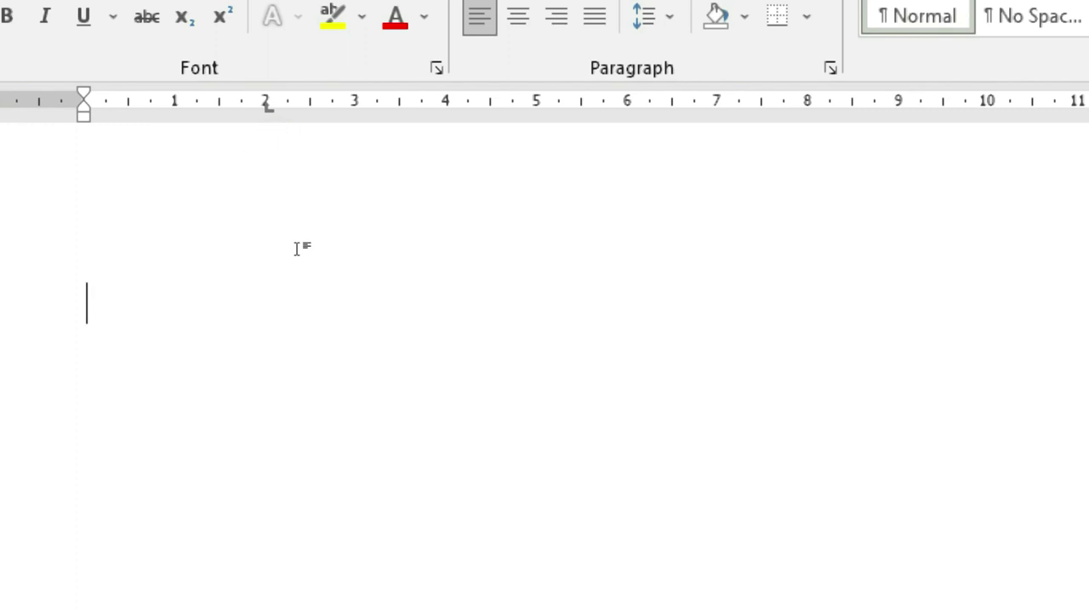
double_click(277, 145)
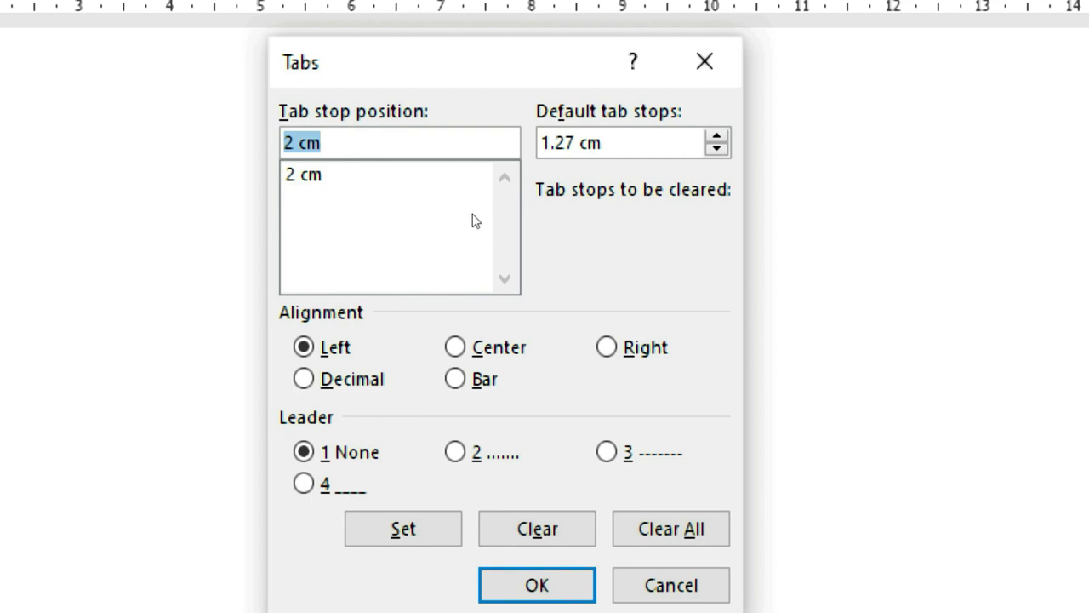
text(4)
key(alt+s)
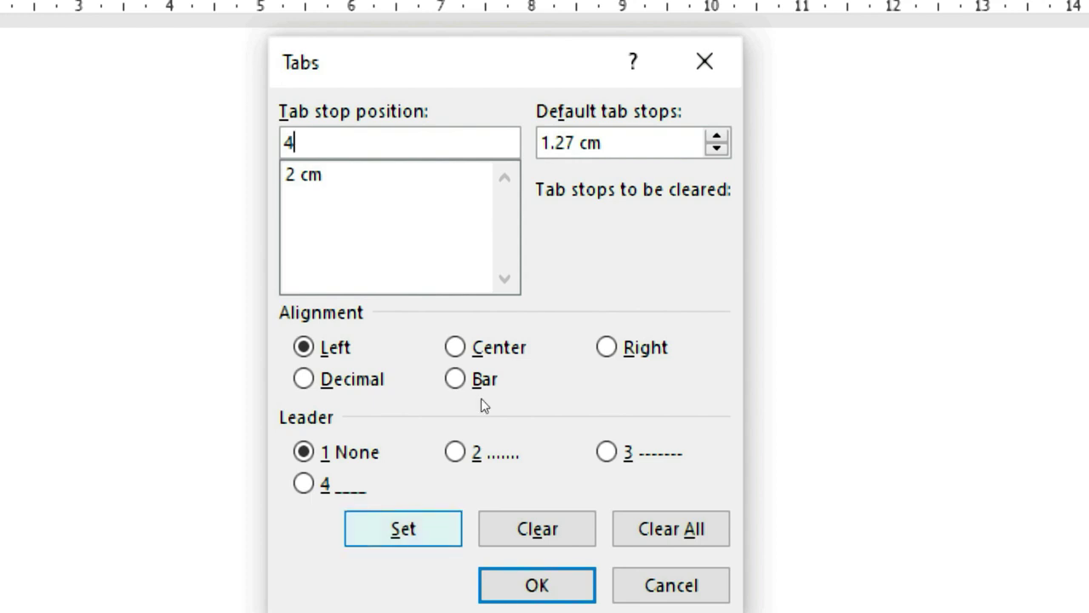
key(Return)
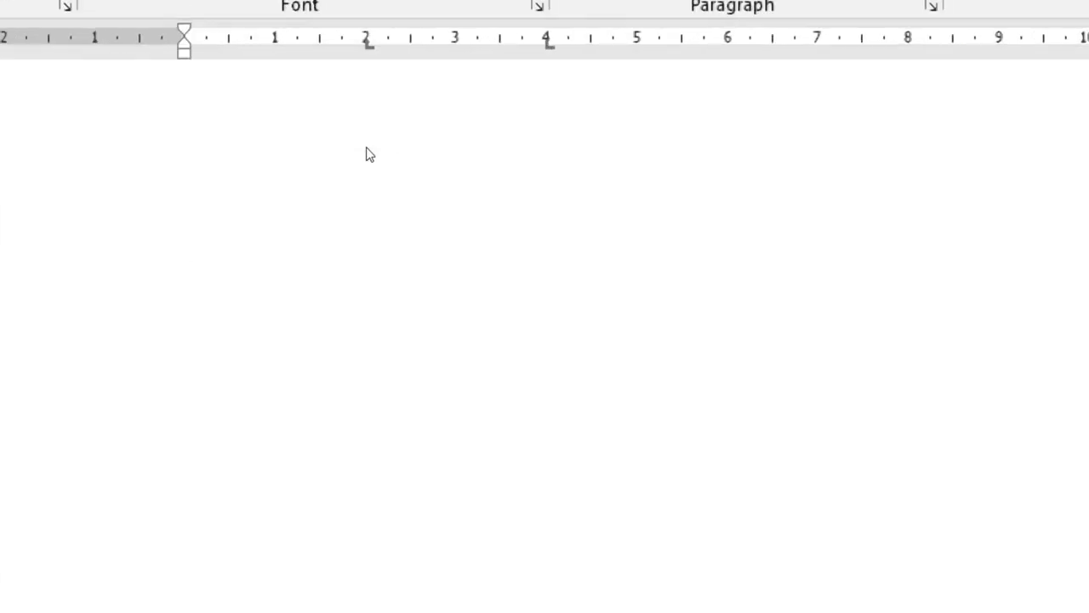
Add further tab stops at 6 cm and 8 cm in the Tabs dialog.
double_click(547, 42)
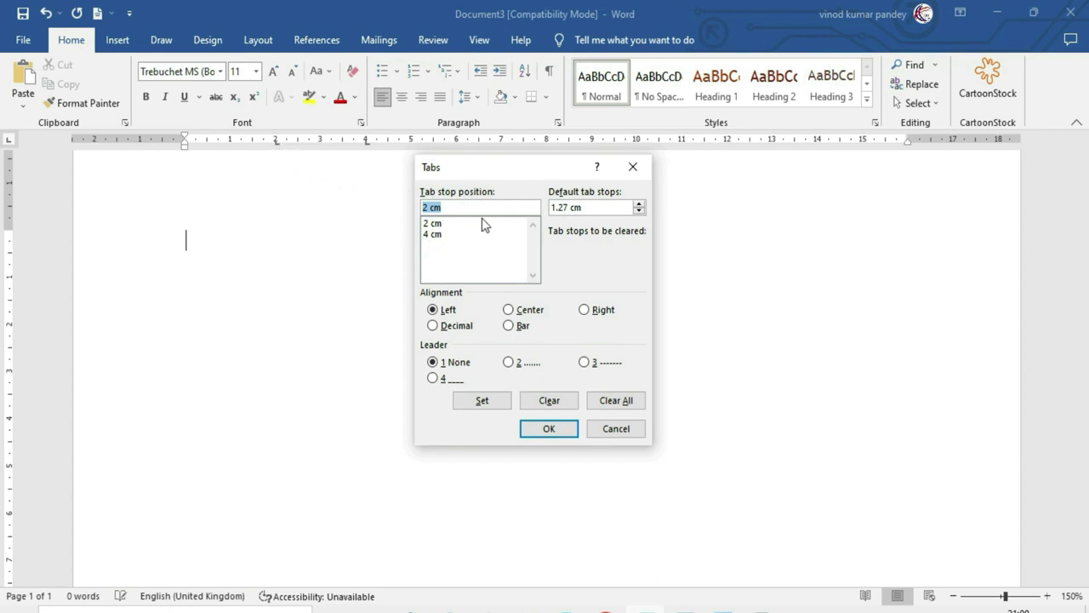
text(6)
click(482, 399)
text(8)
click(484, 402)
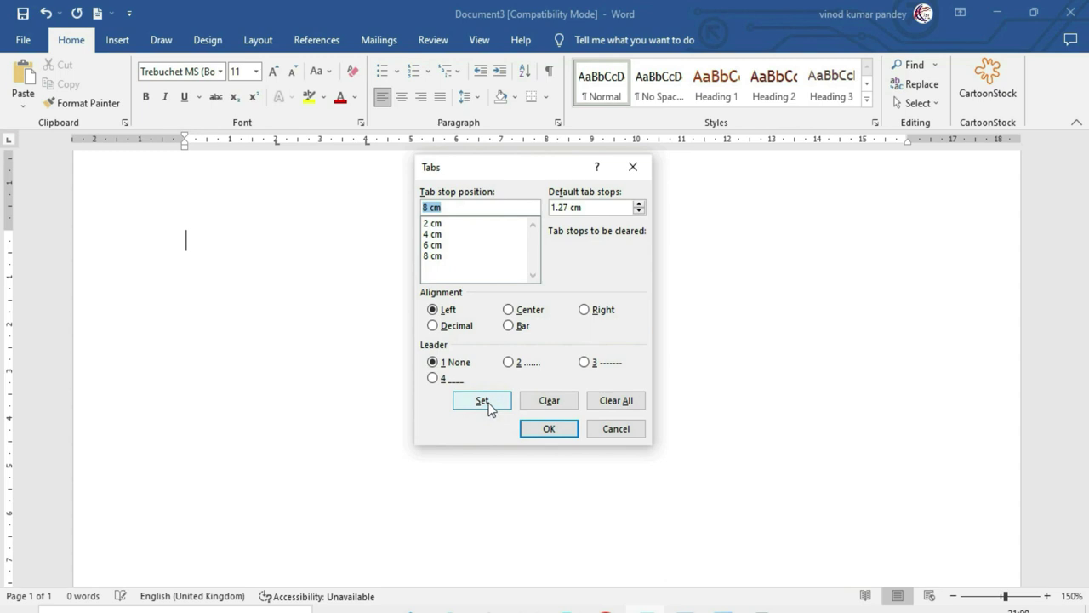
Make the 4 cm stop center, 6 cm right and 8 cm decimal aligned.
click(471, 223)
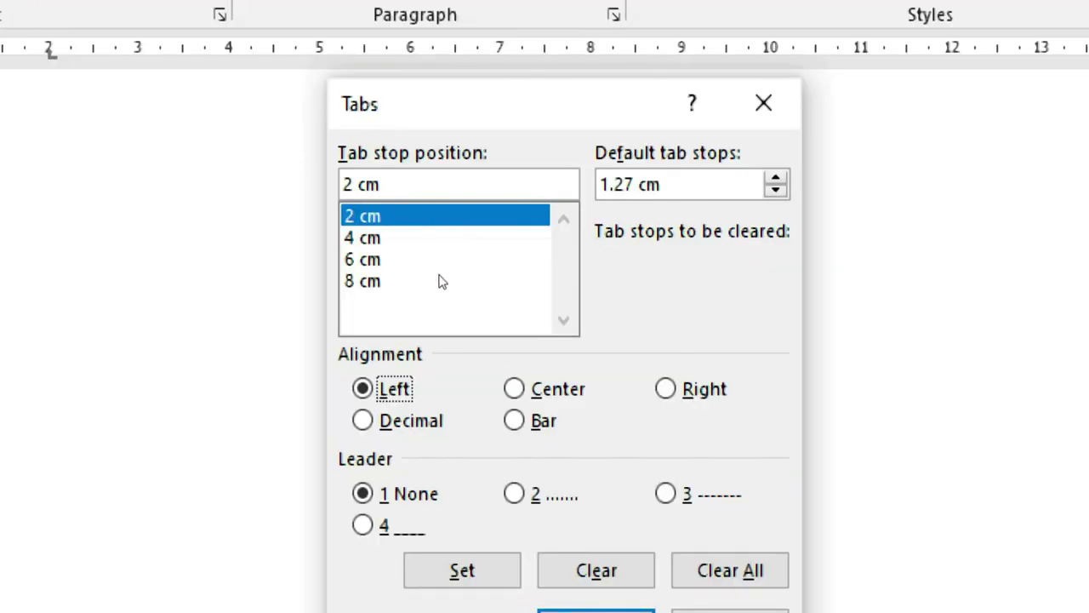
click(439, 239)
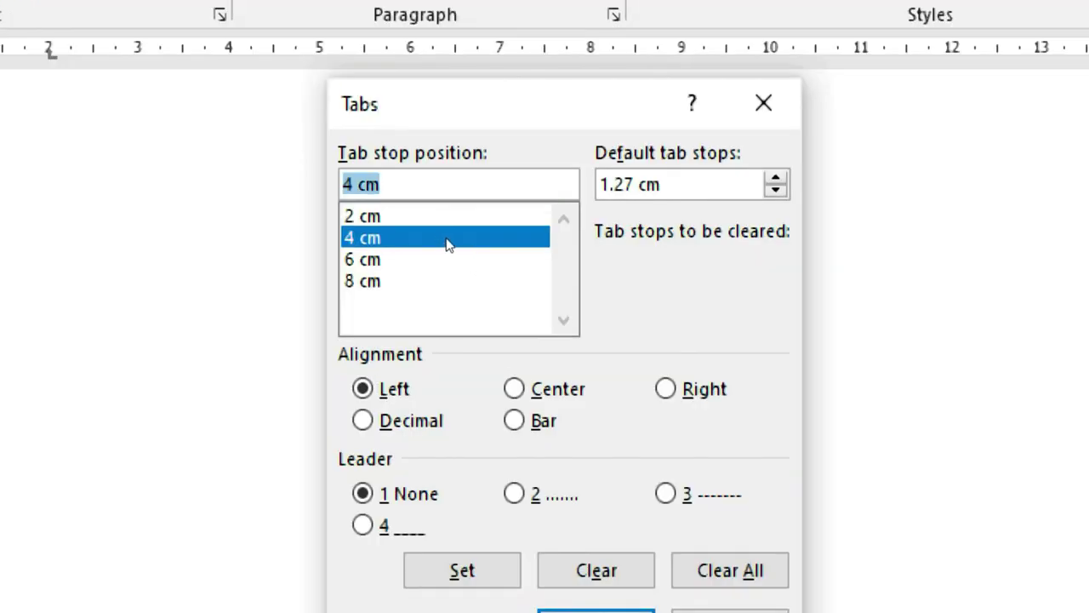
click(515, 389)
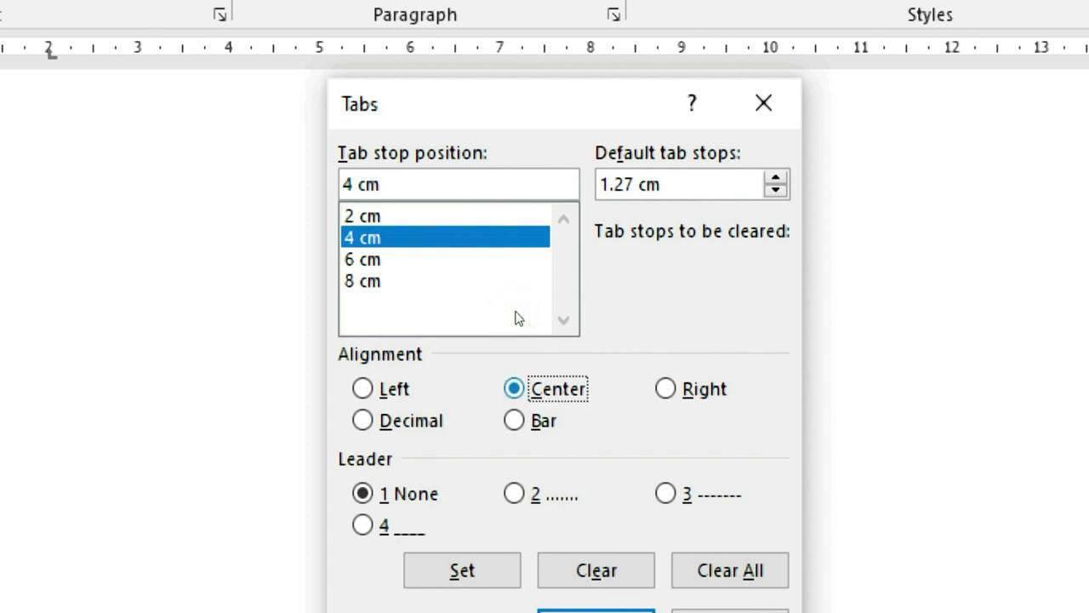
key(Return)
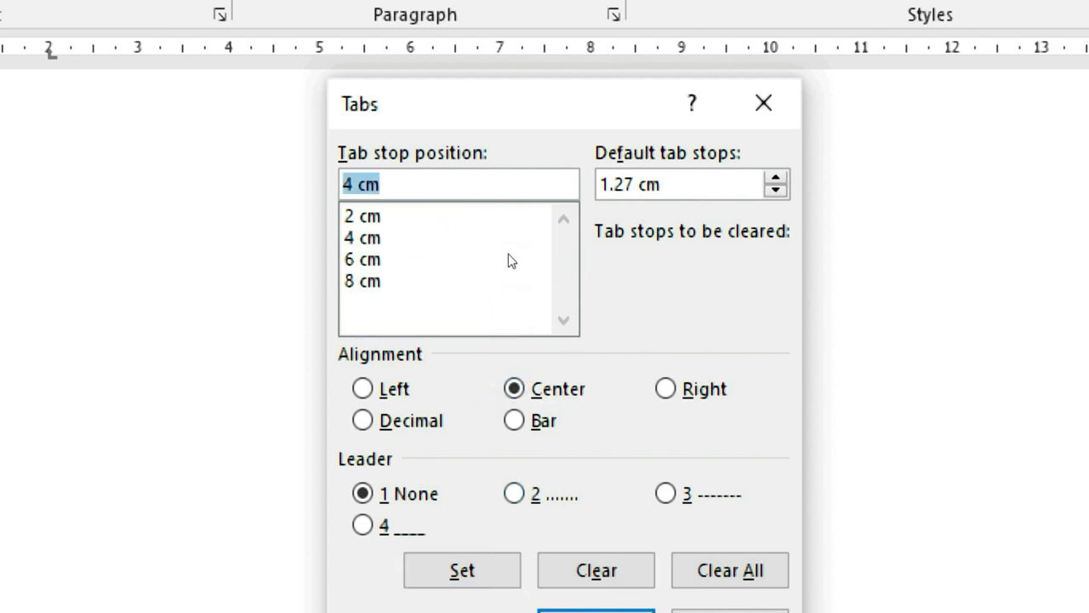
click(433, 252)
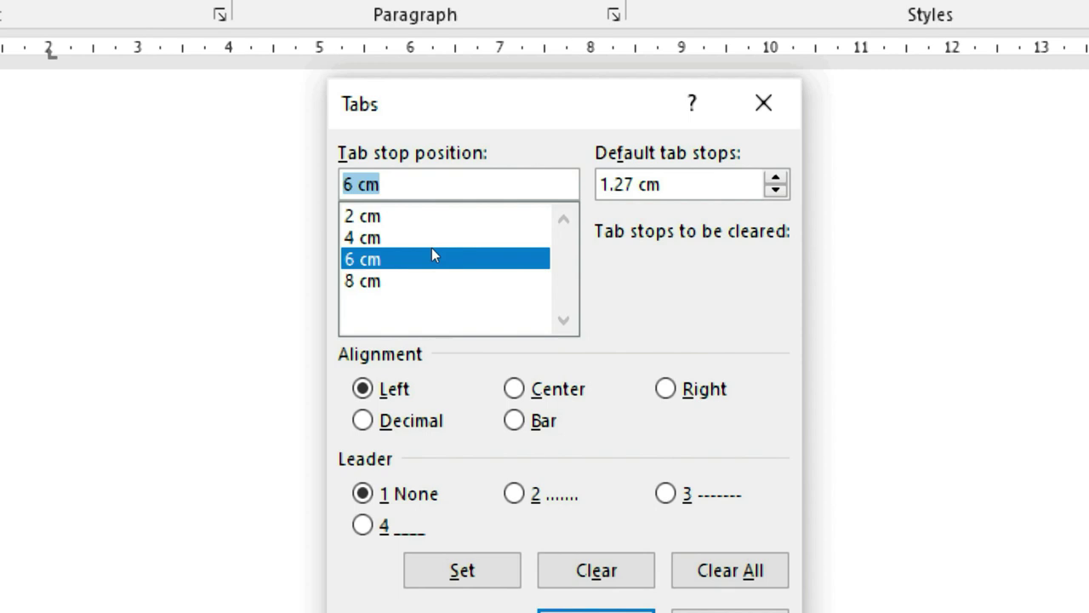
key(alt+r)
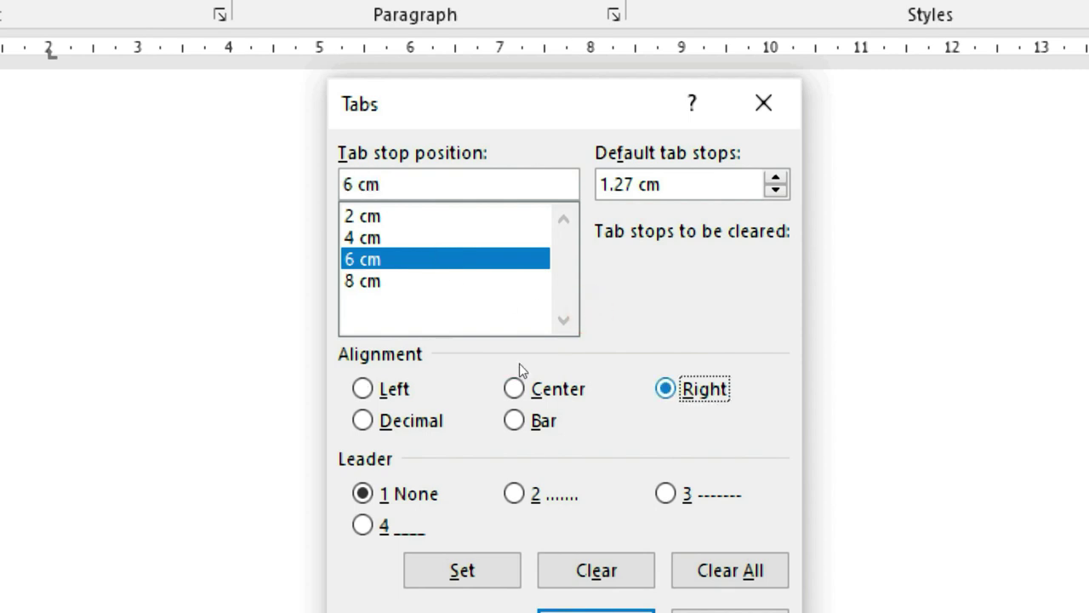
key(Return)
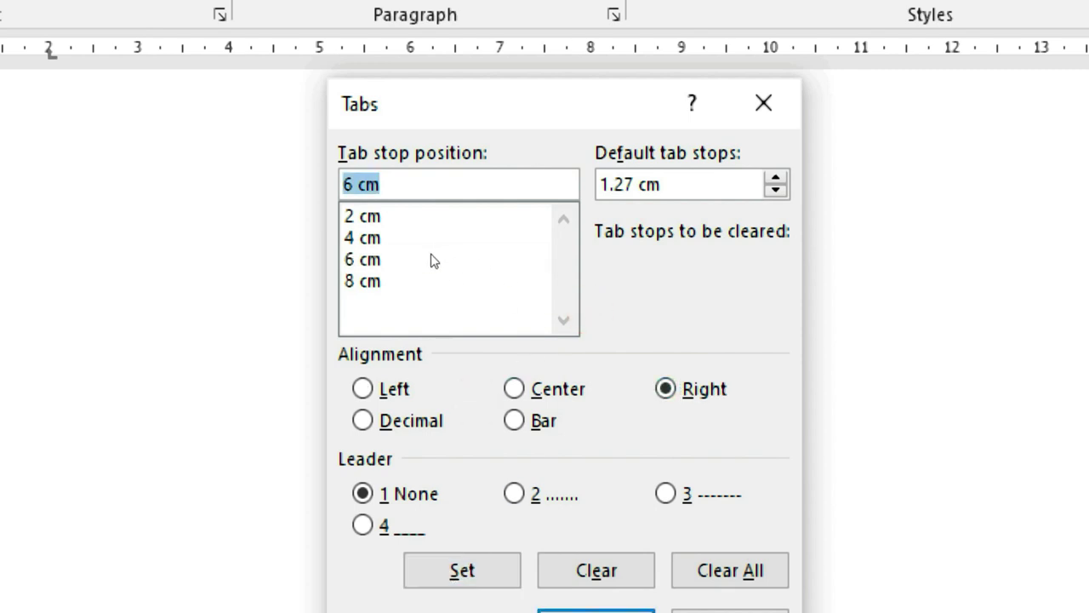
click(431, 253)
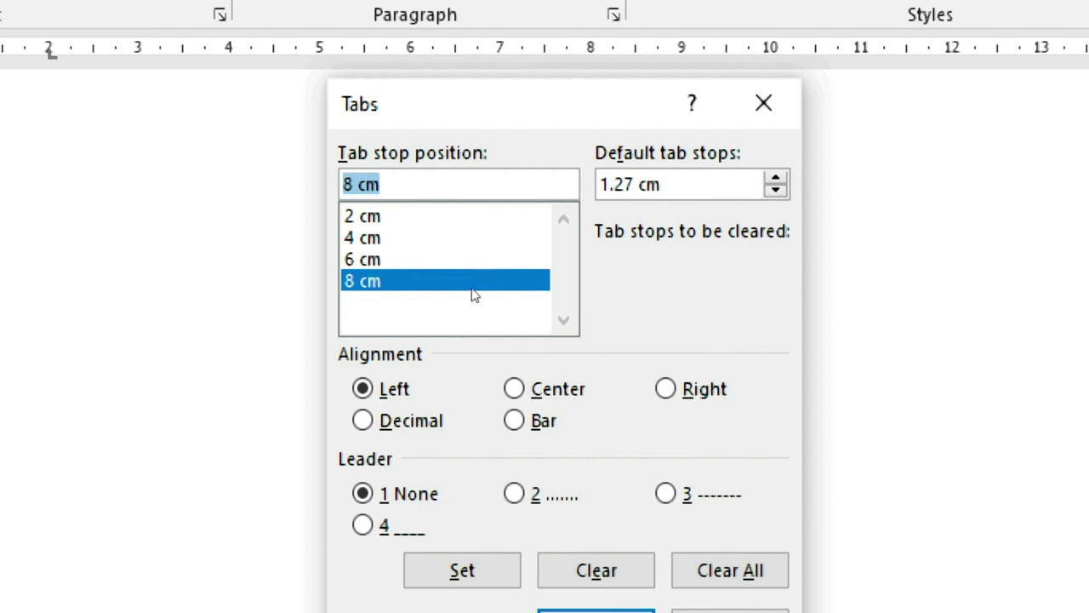
key(alt+d)
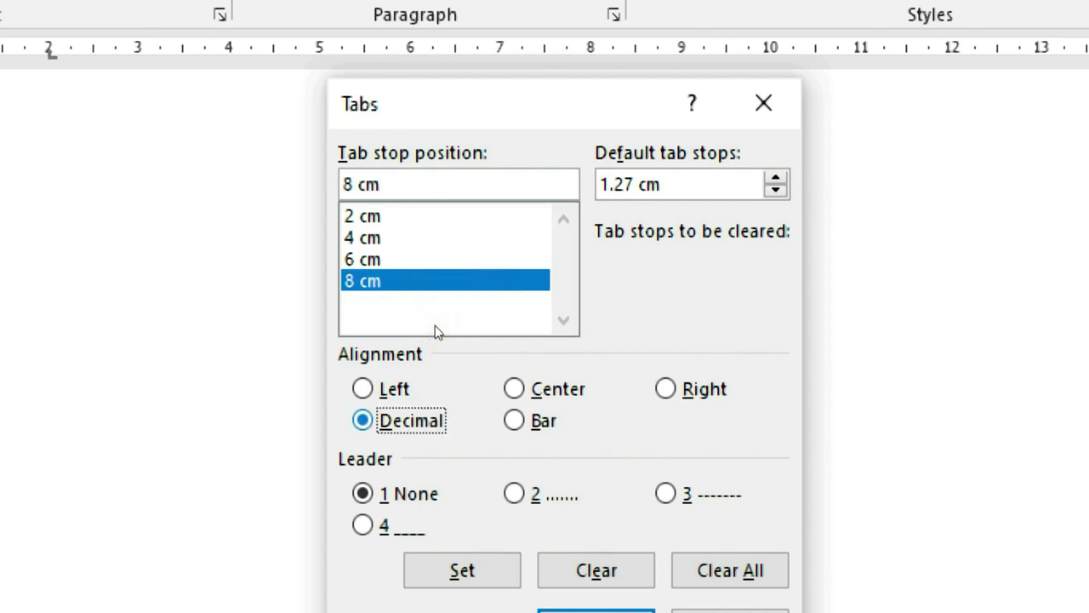
key(alt+s)
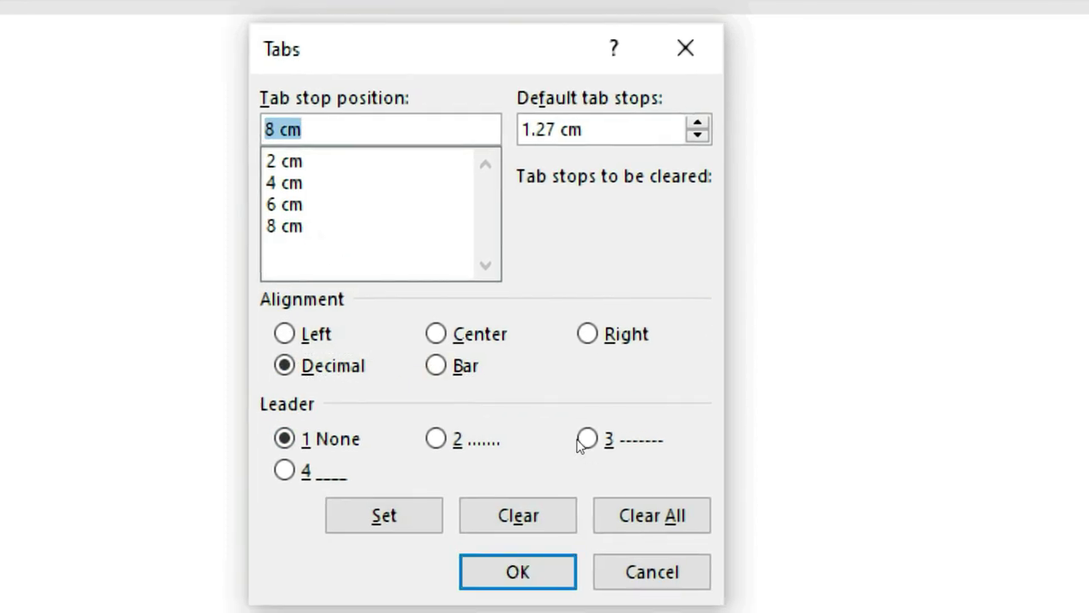
key(Return)
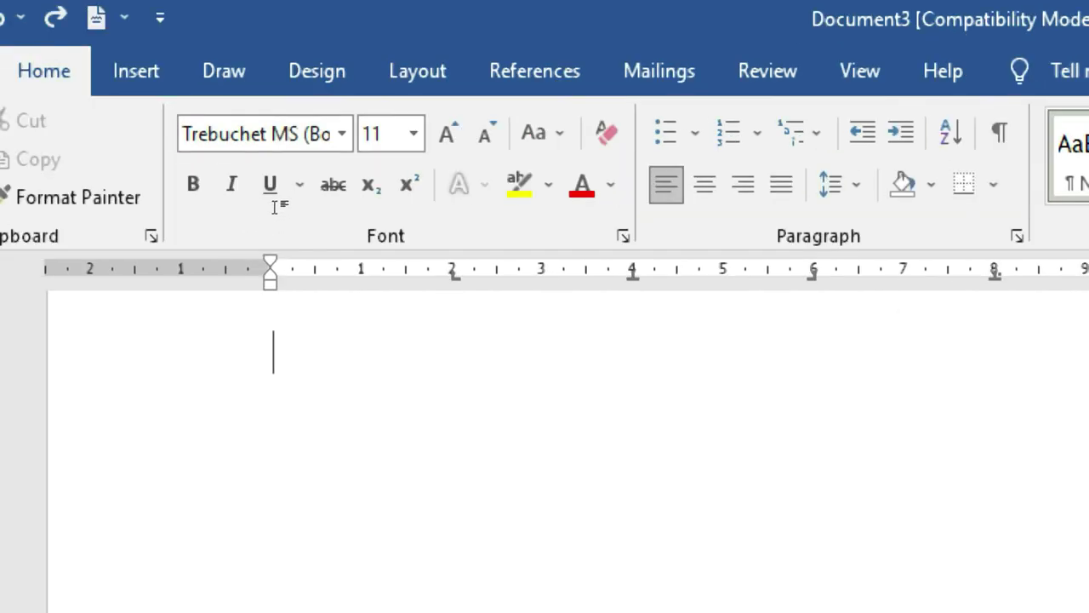
Type Name at each of the first three tab stops on the line.
key(Tab)
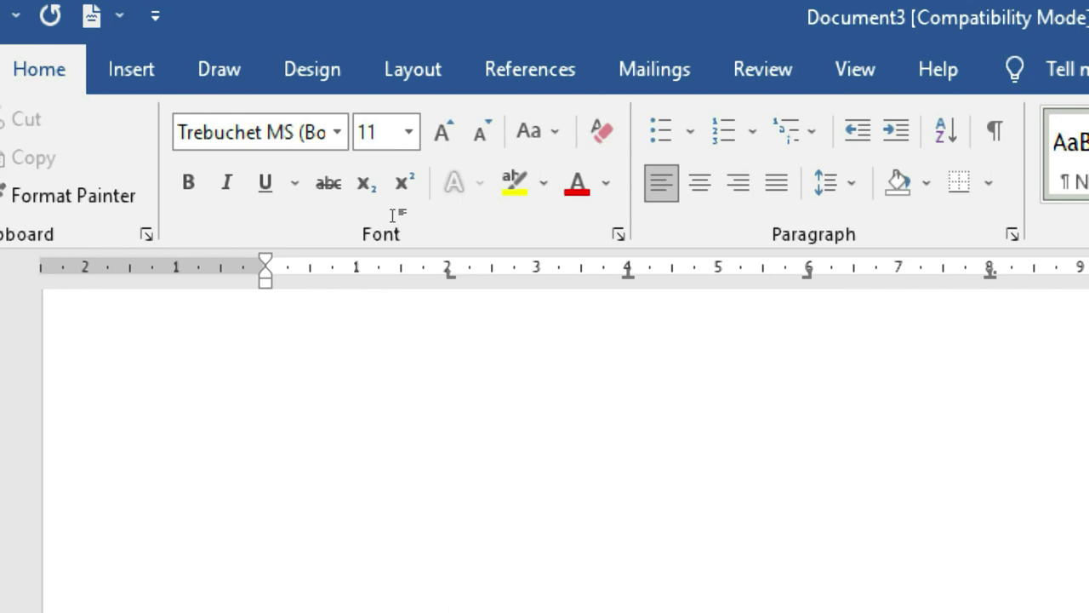
text(Name)
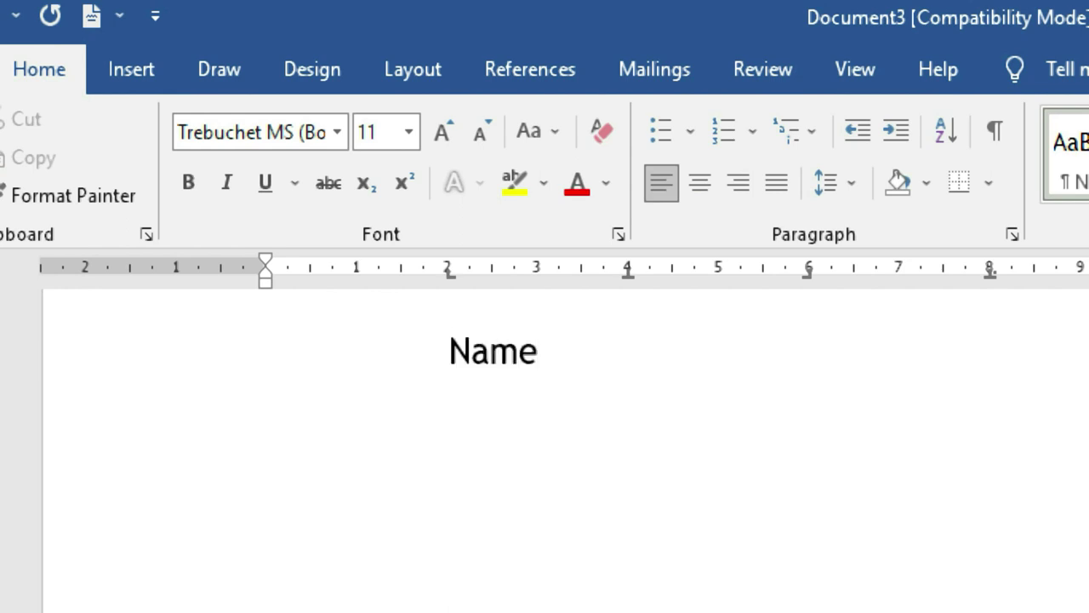
key(Tab)
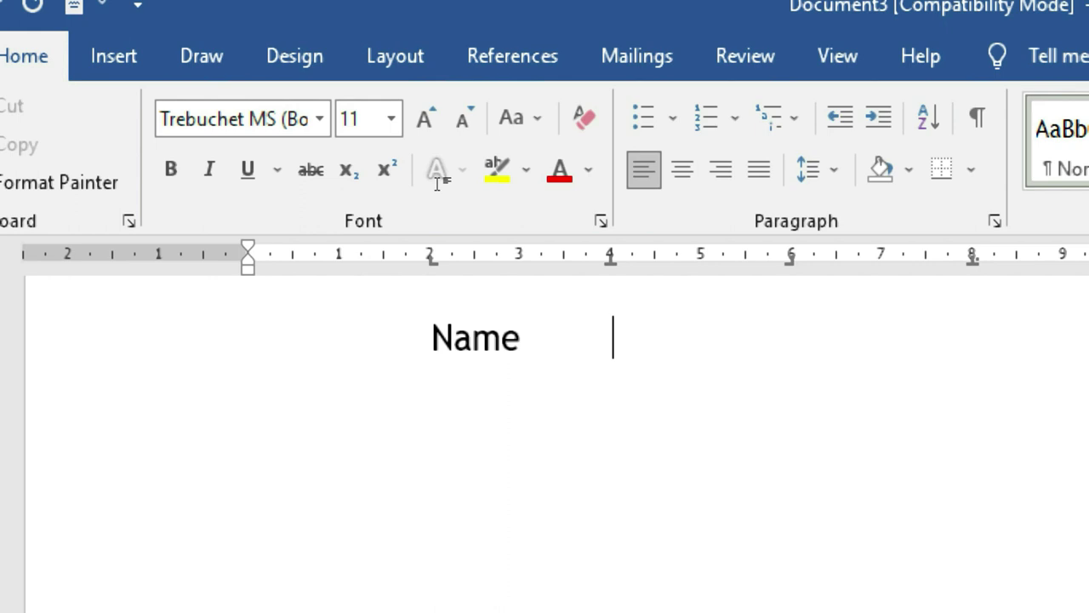
text(Na)
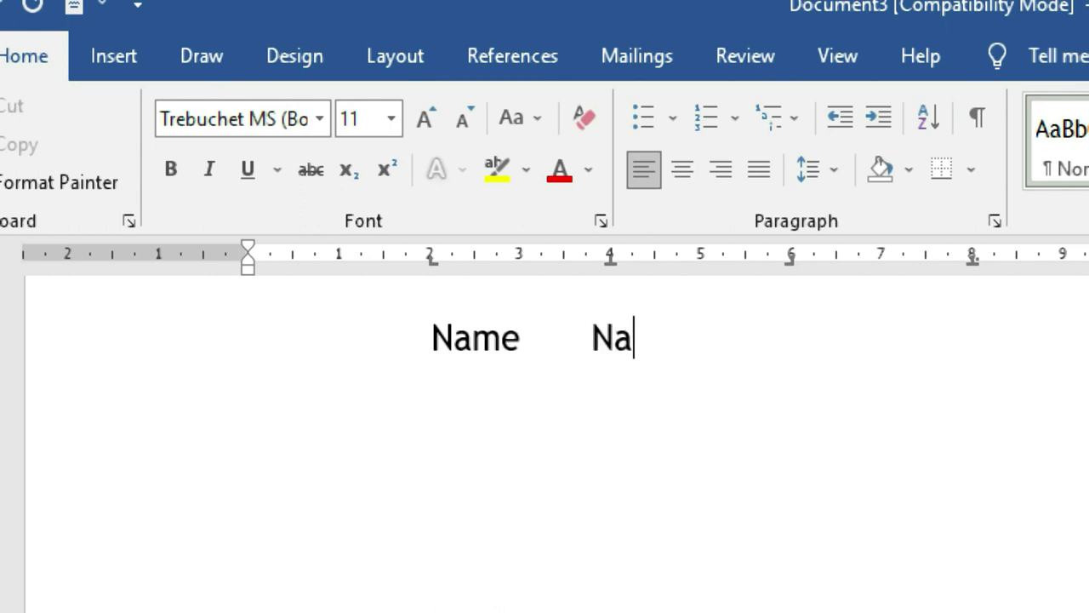
text(me)
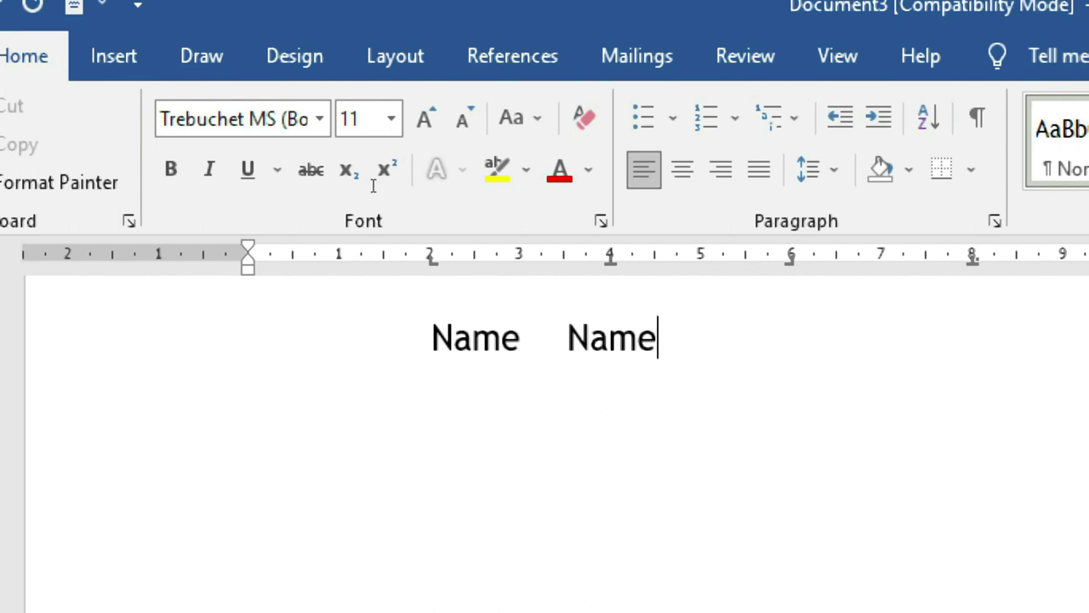
key(Tab)
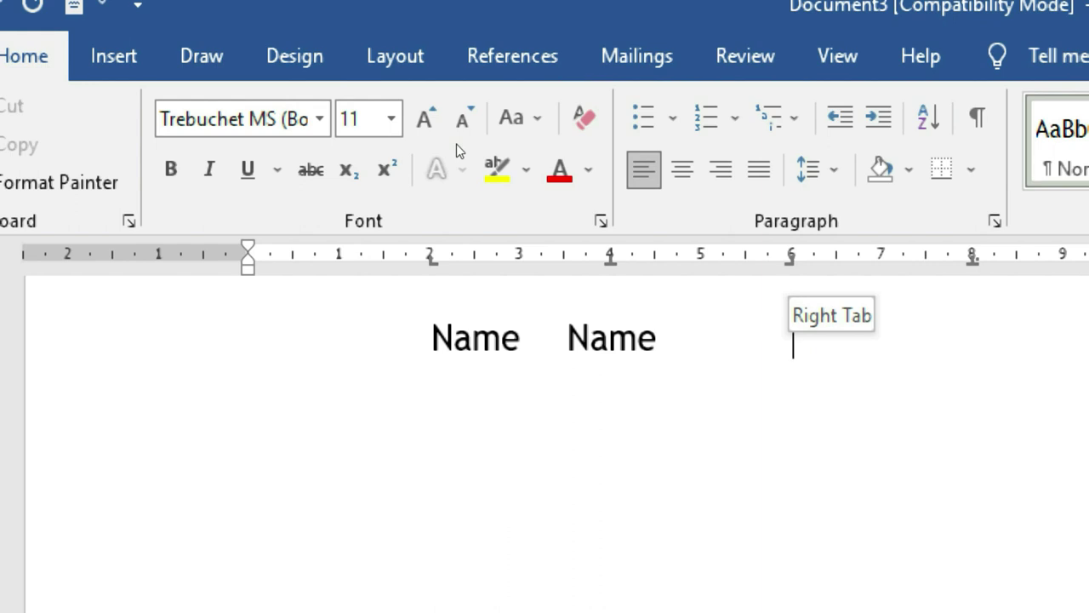
text(Name)
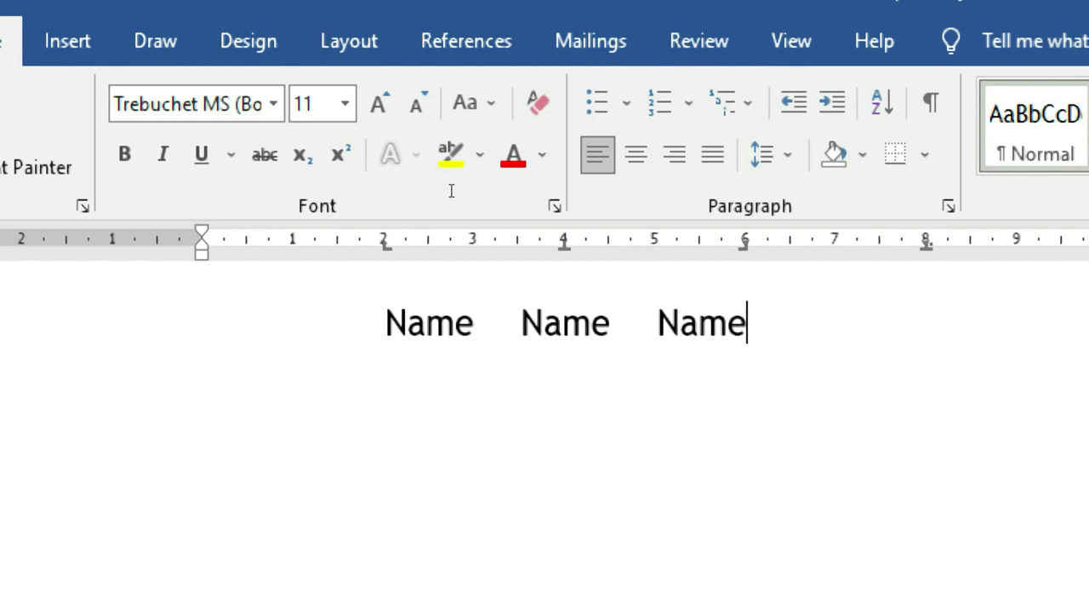
Enter the amount 200000.00000 aligned on the 8 cm decimal tab stop.
key(Tab)
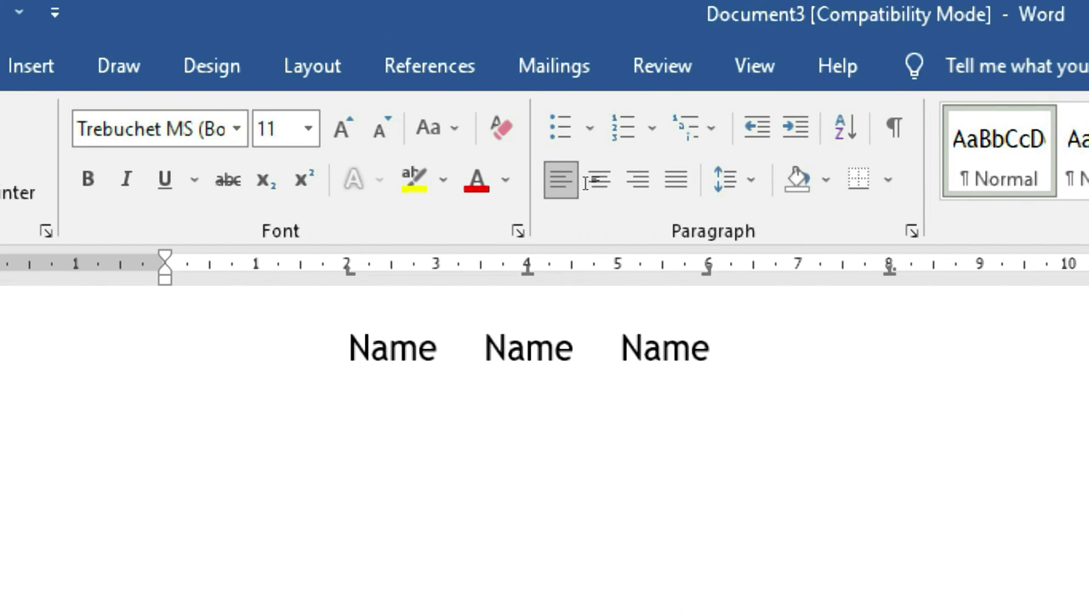
text(2)
text(00.00)
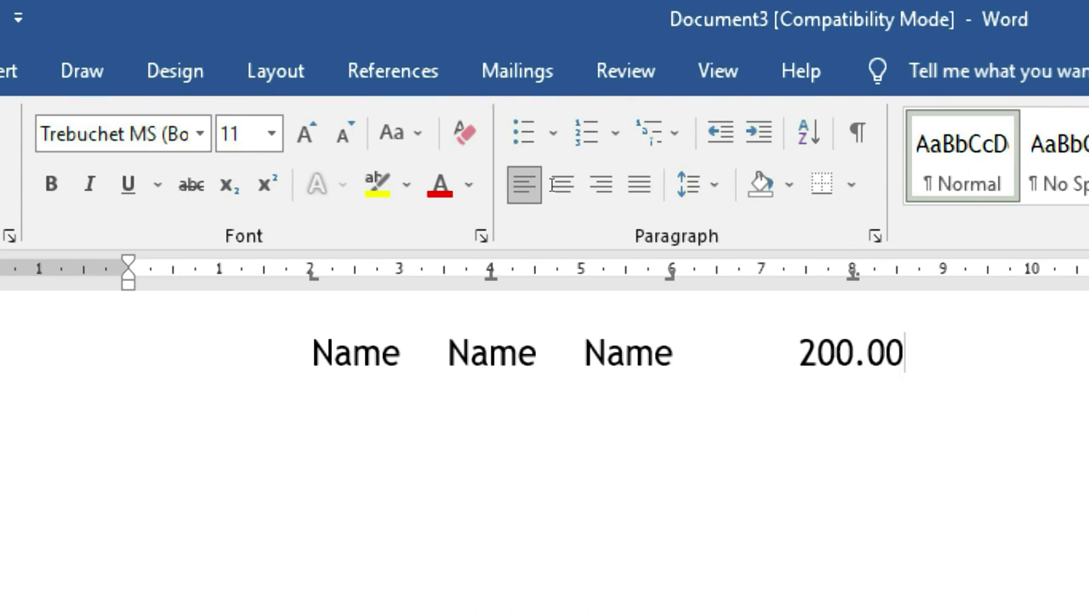
key(shift+Left)
key(shift+Left)
key(shift+Left)
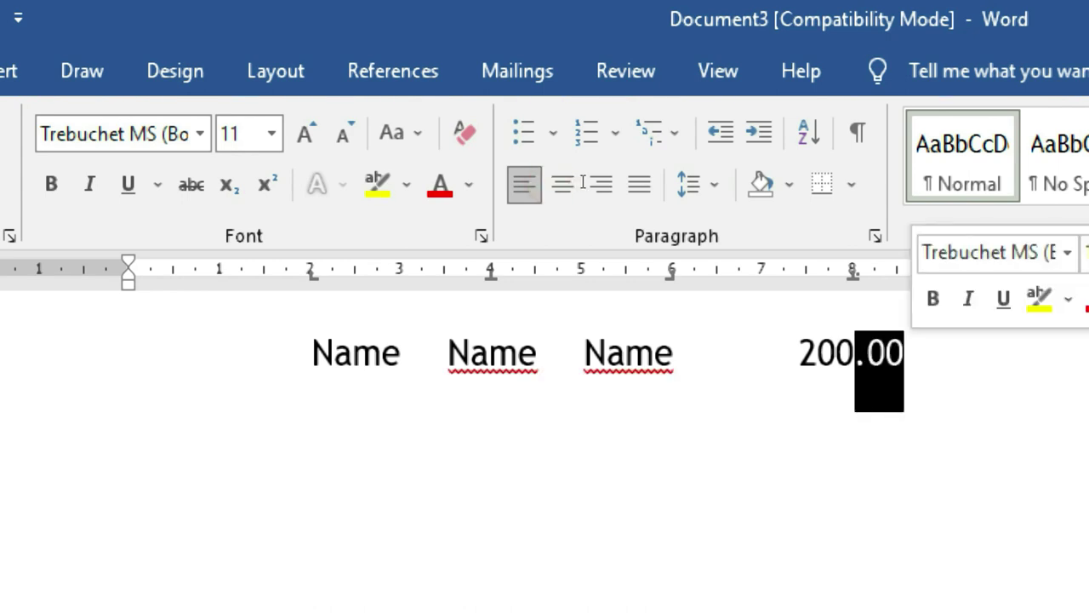
key(Right)
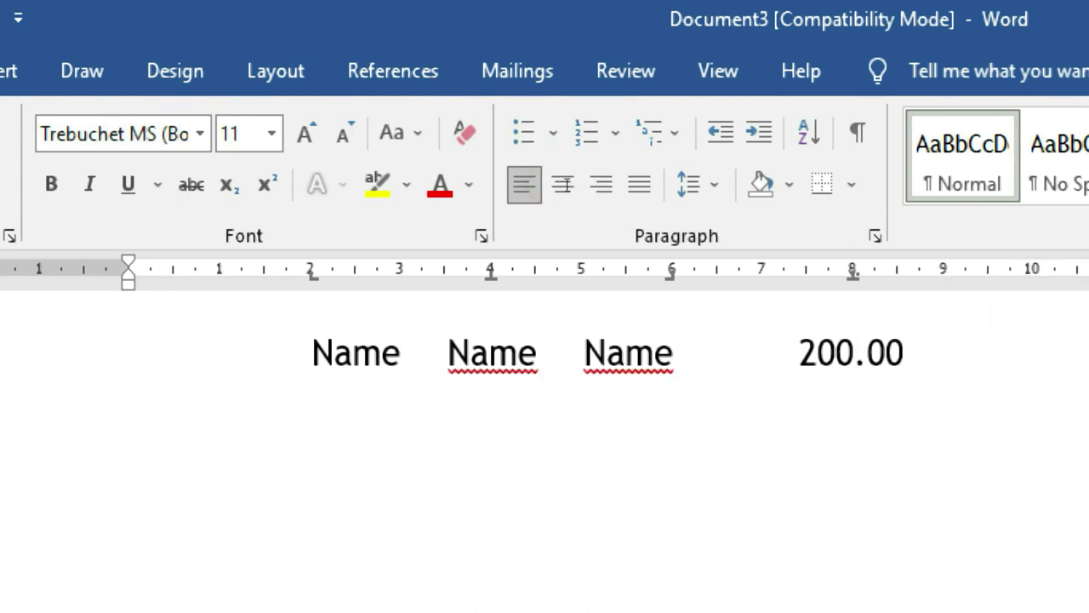
key(Left)
key(Left)
key(Left)
text(000)
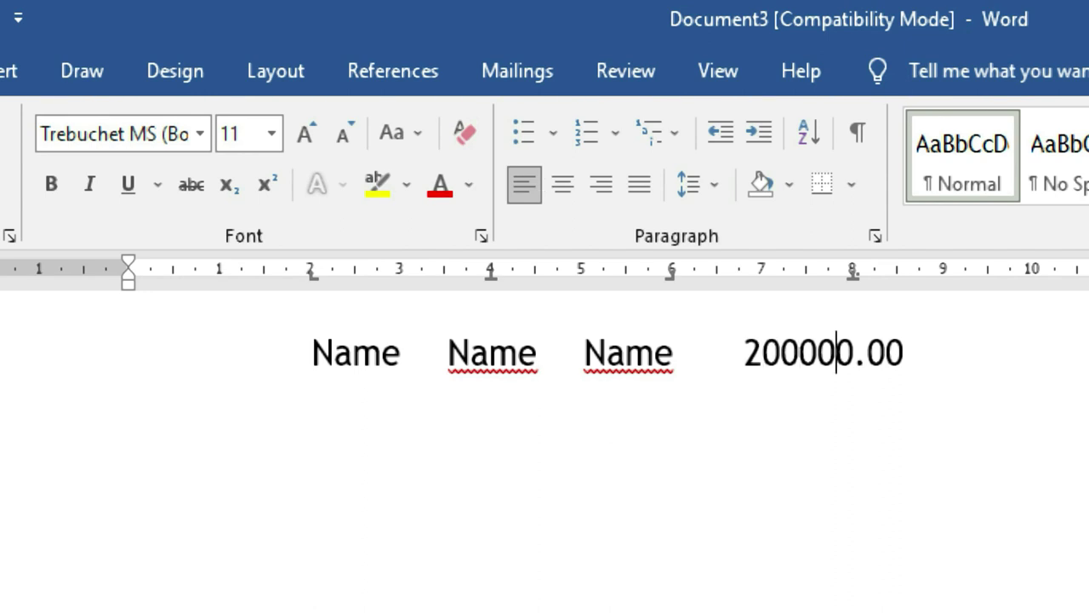
key(Right)
key(Right)
key(Right)
text(000)
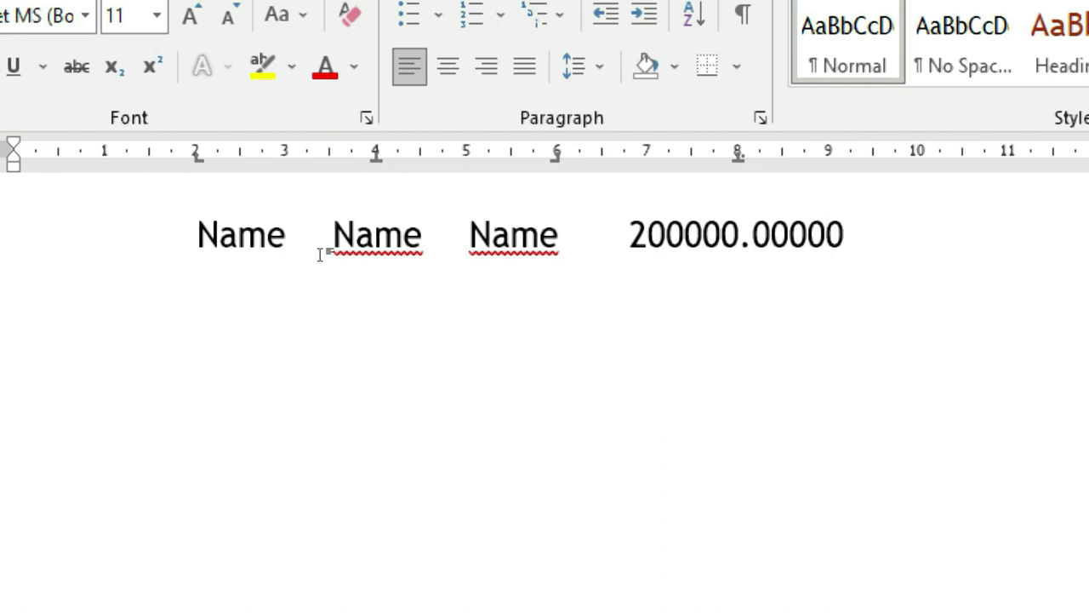
Delete the row and add ruler tab stops at 1, 3, 5 and 7 cm.
key(Delete)
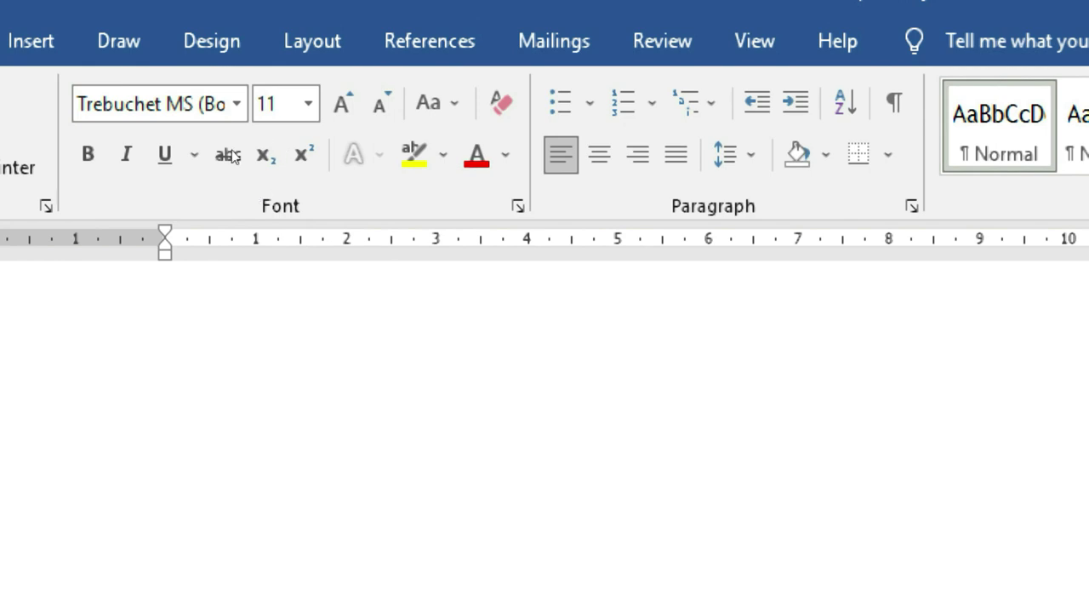
click(230, 141)
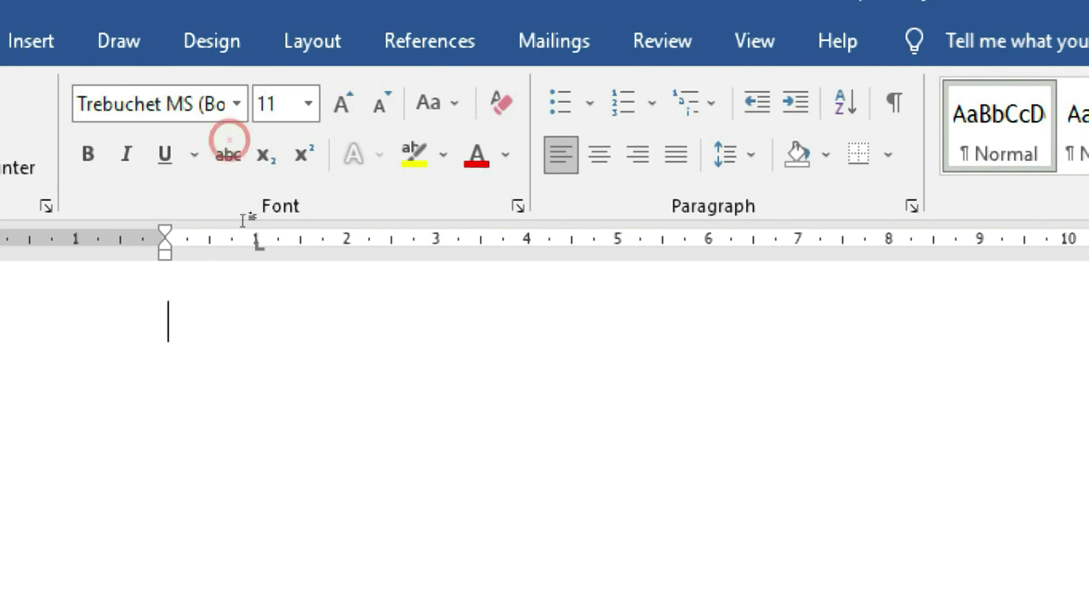
click(317, 151)
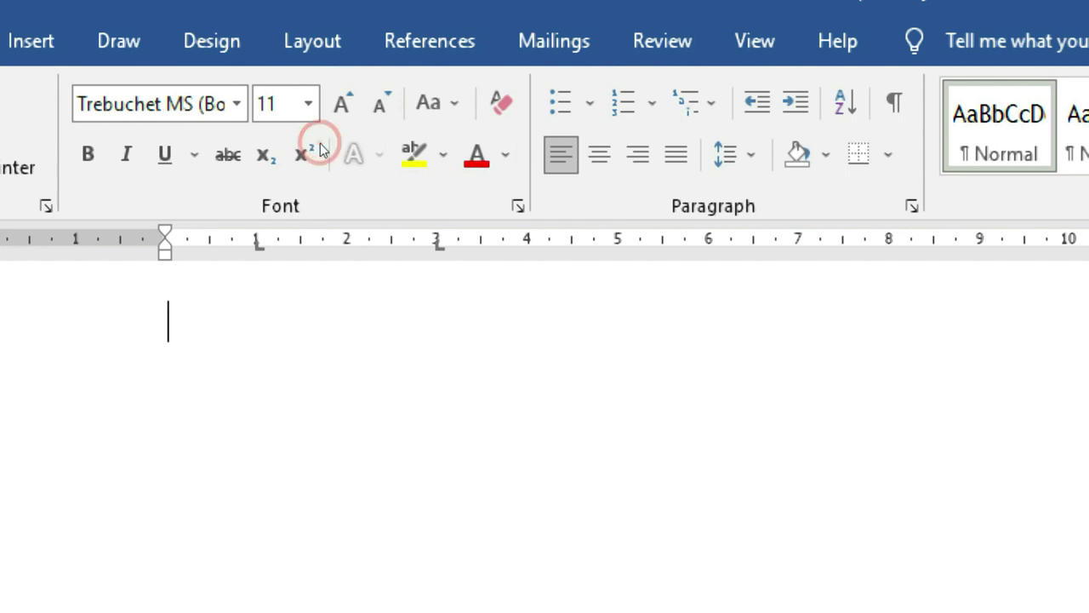
click(412, 147)
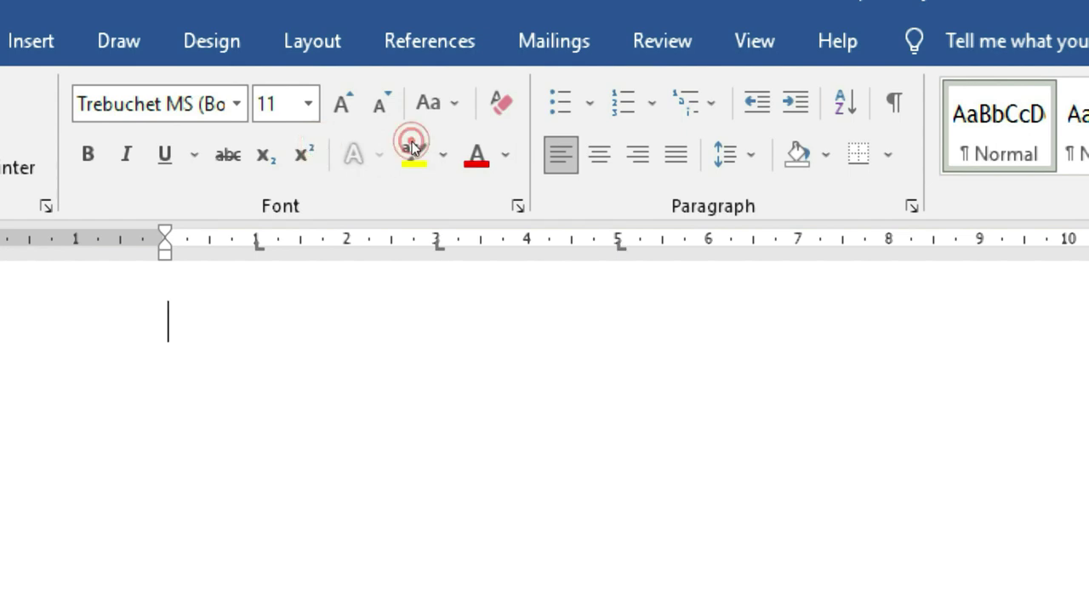
click(502, 145)
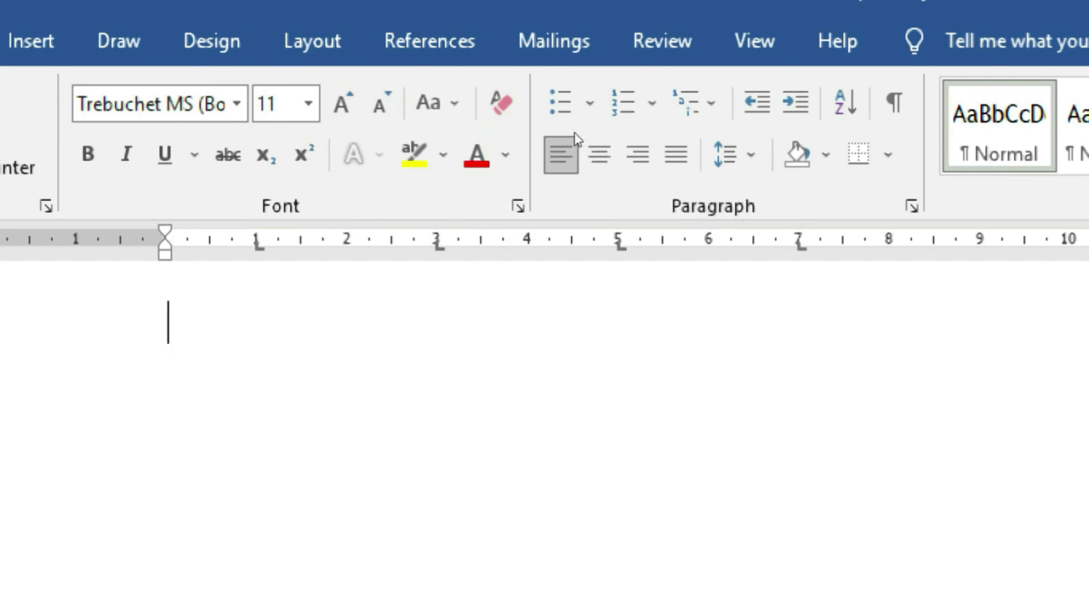
Change the 3 cm and 7 cm tab stops to bar tabs in the Tabs dialog.
click(911, 206)
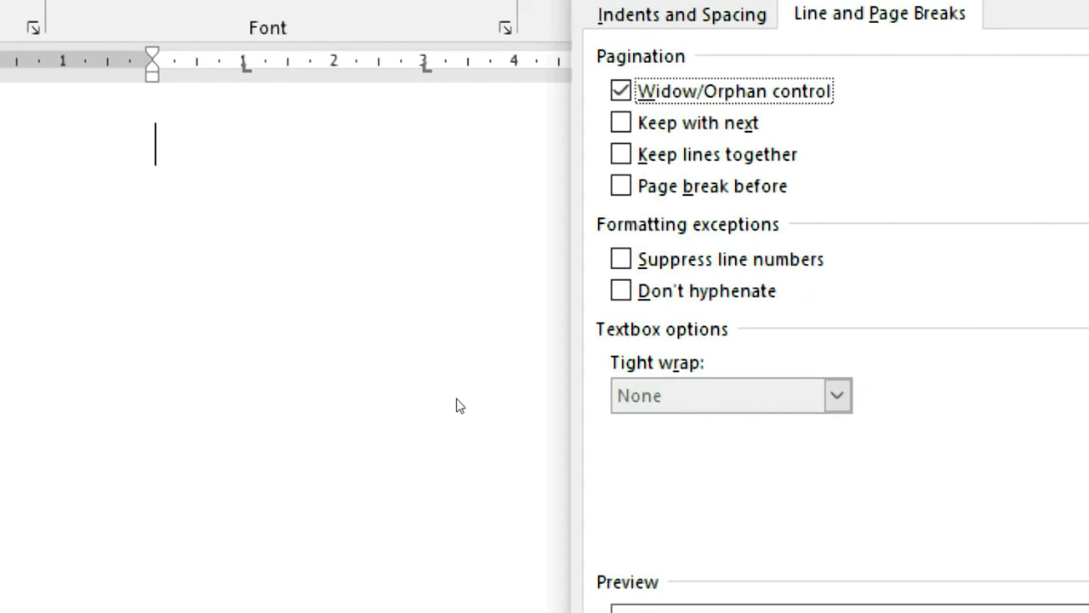
click(564, 531)
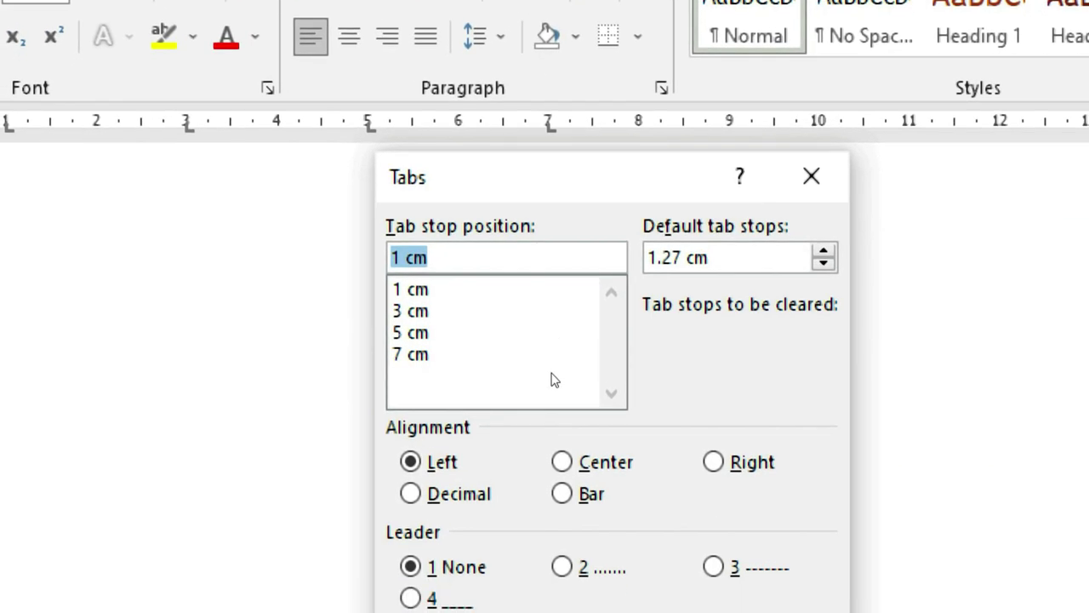
click(451, 312)
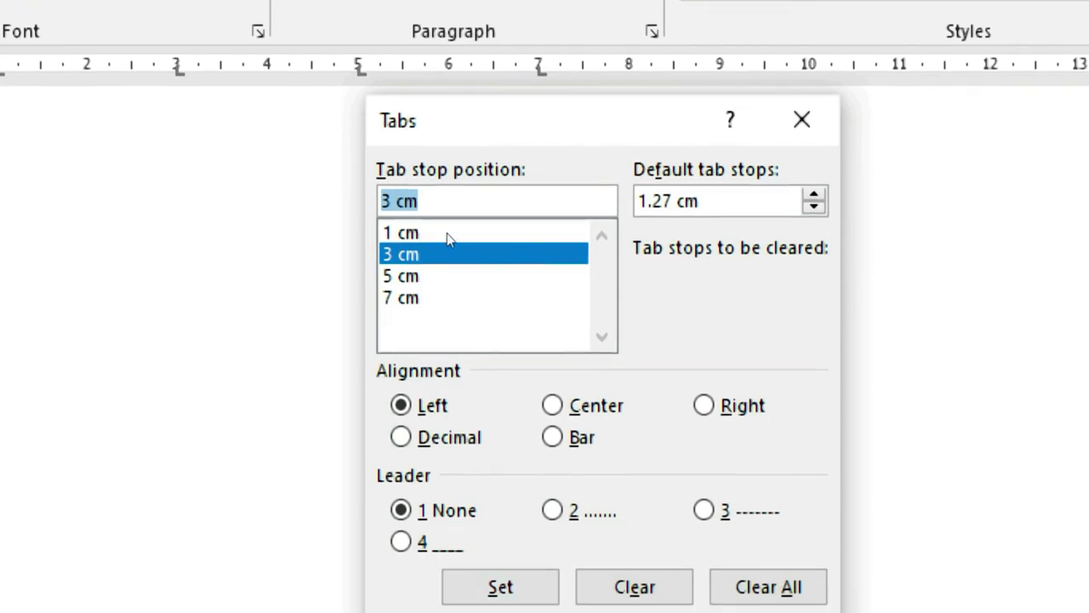
key(alt+b)
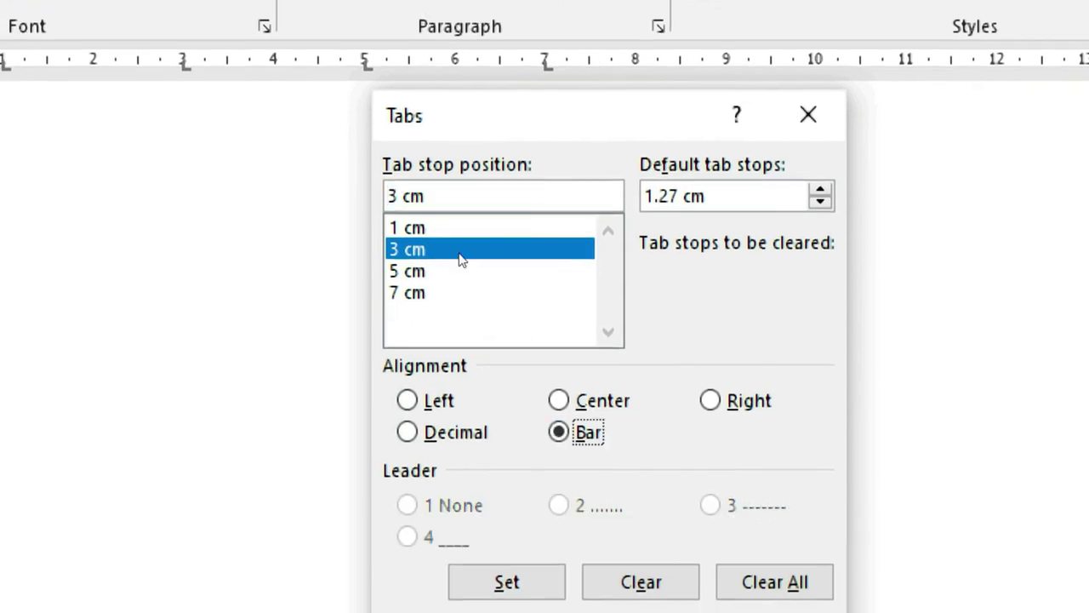
click(487, 398)
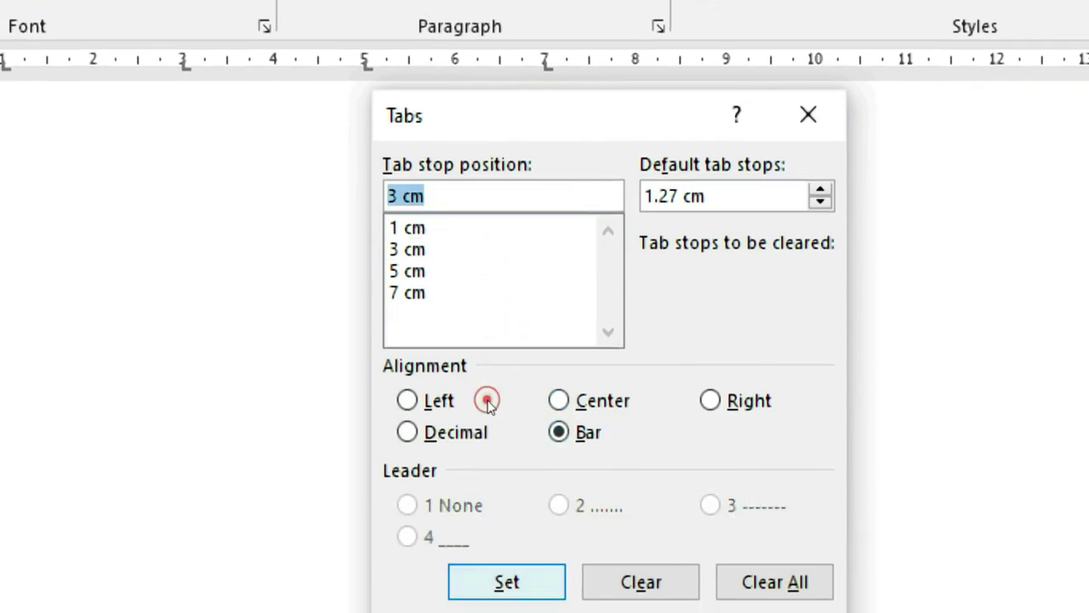
click(435, 257)
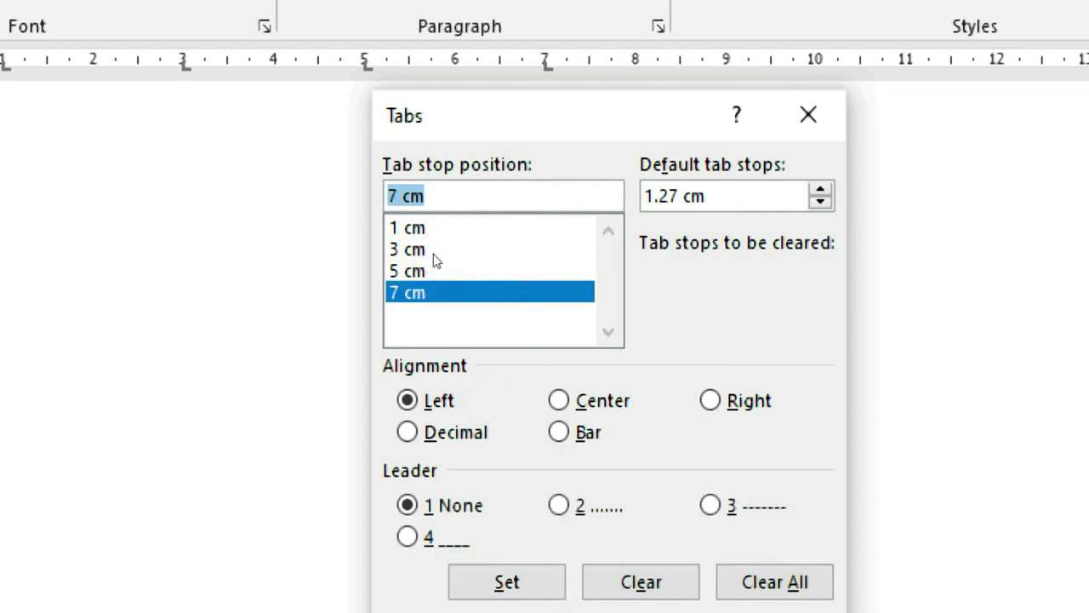
key(alt+b)
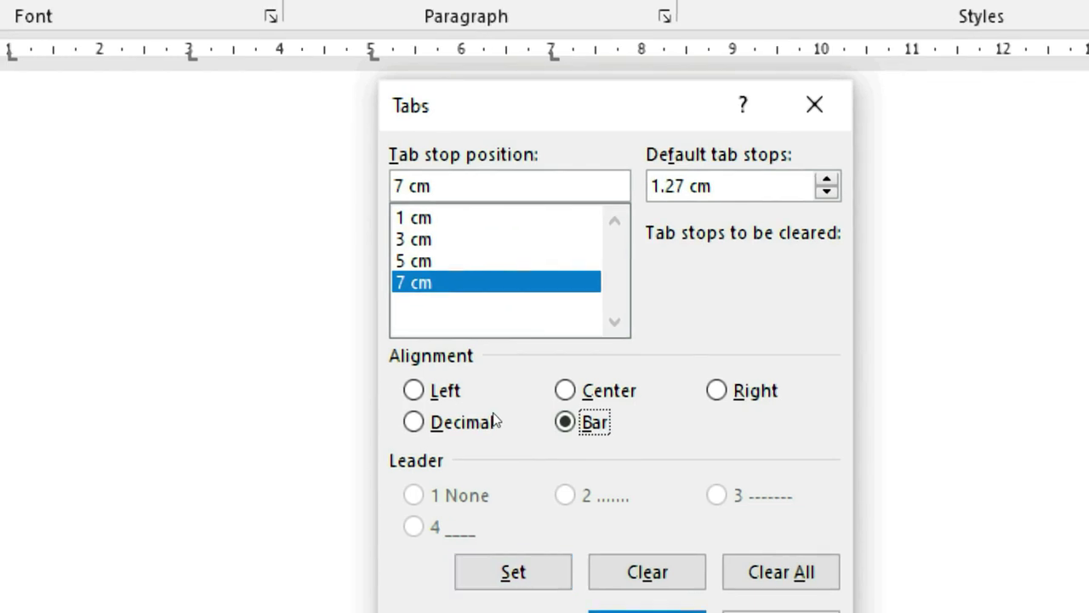
key(alt+s)
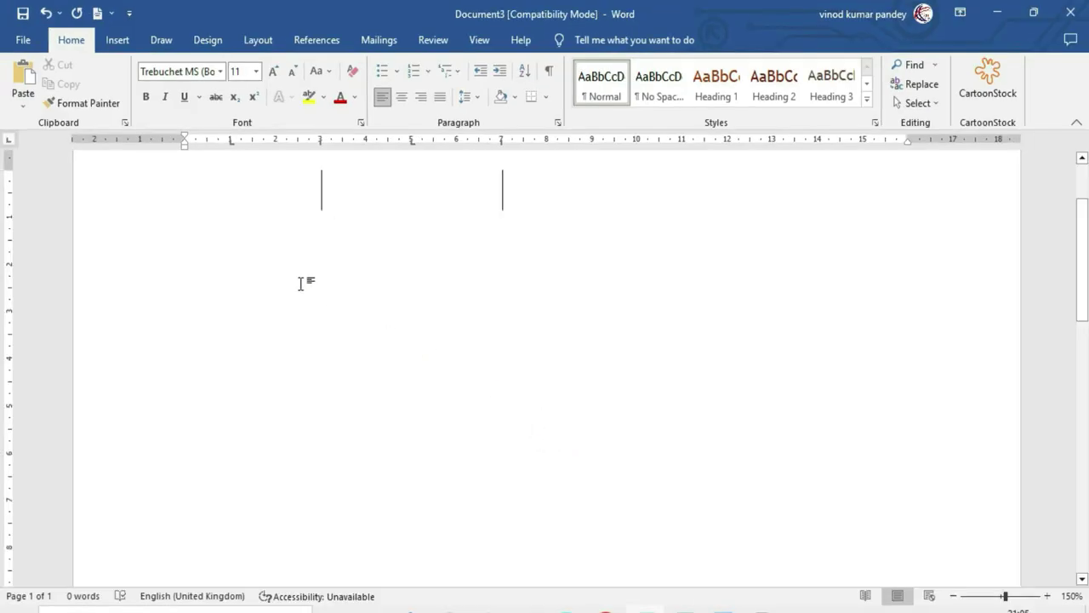
Type the Name / Name heading row across the bar tab stops.
key(Tab)
text(Nam)
text(e)
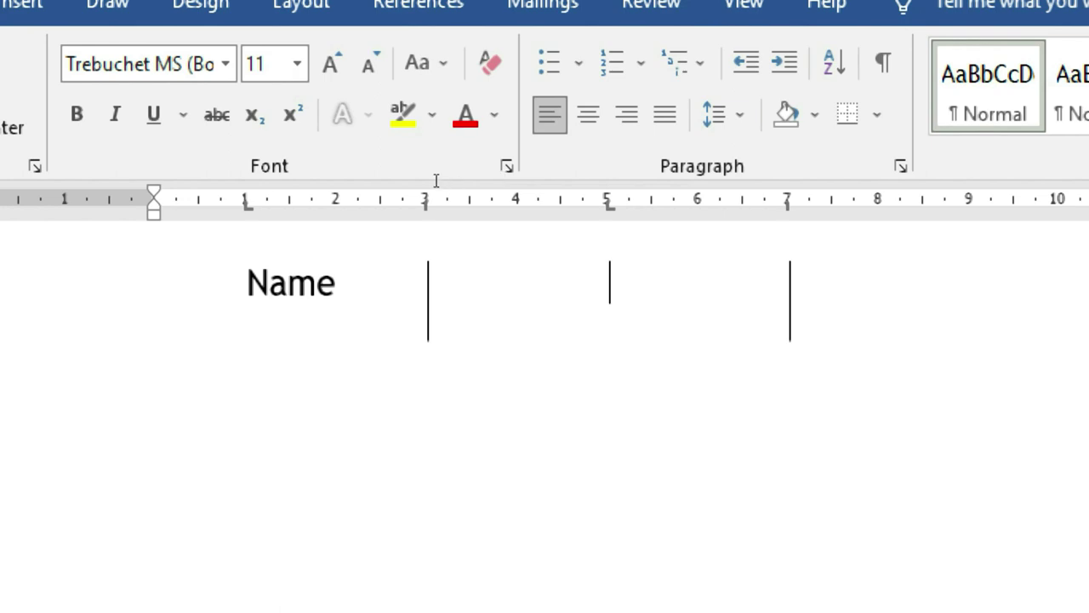
text(Name)
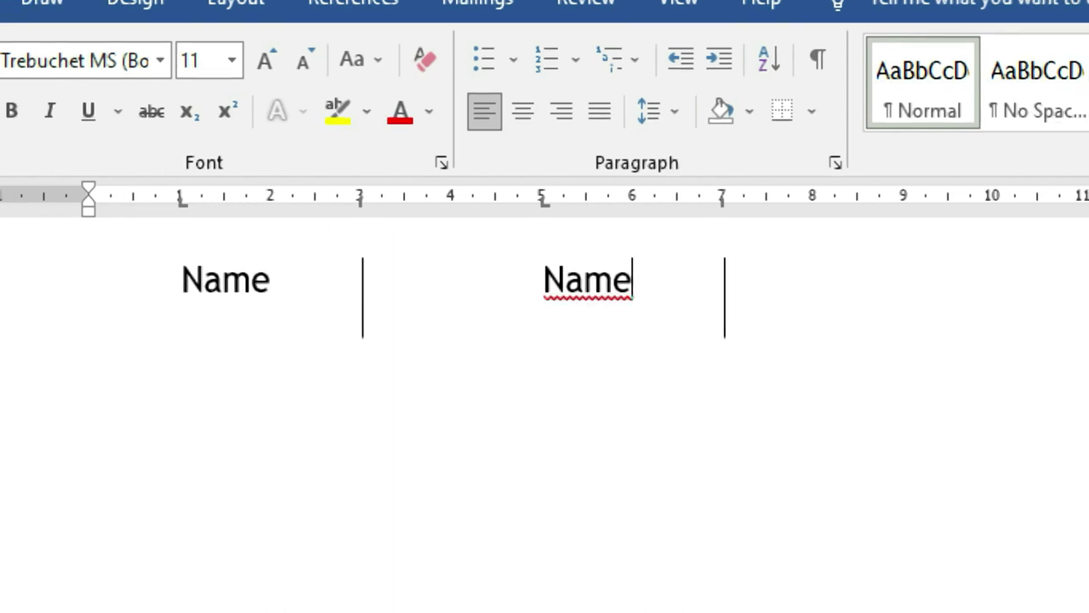
key(Return)
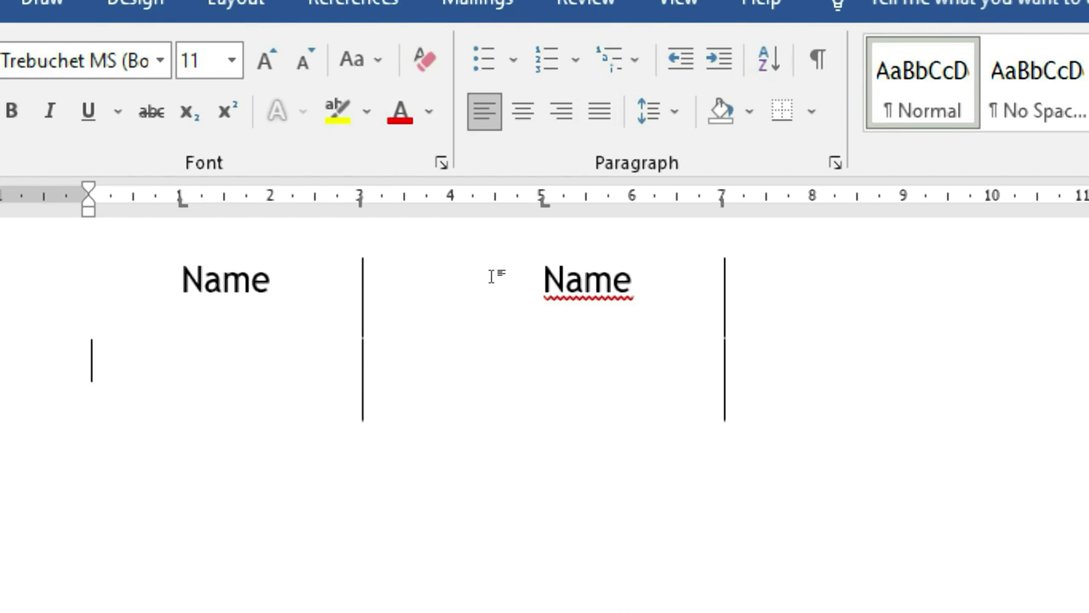
Add the Aman / Kamal row, extend the bar lines with empty lines, then select all.
key(Tab)
text(Aman)
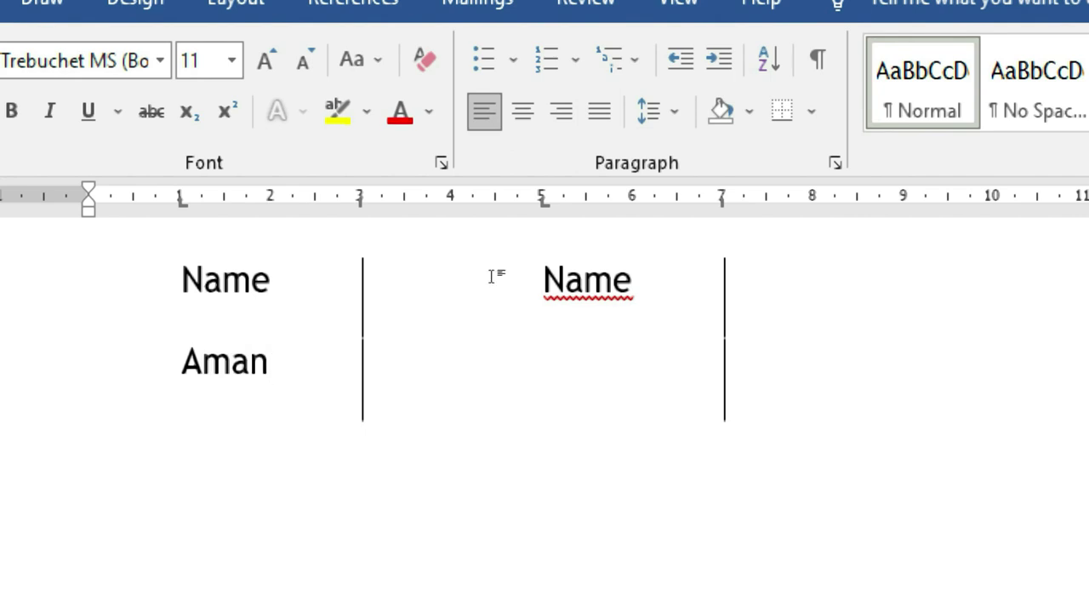
text(Kamal)
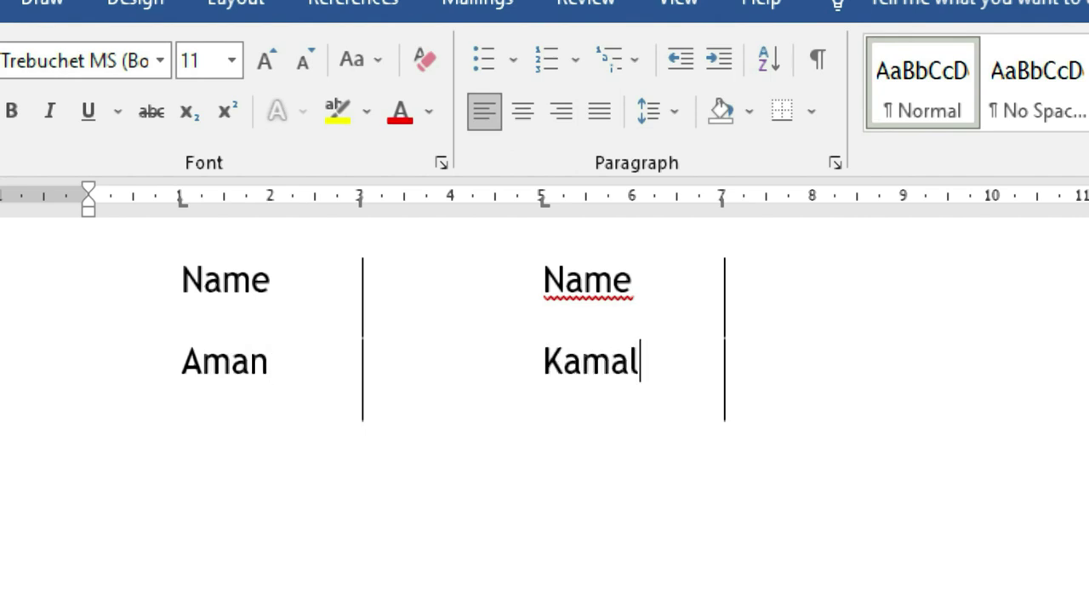
key(Return)
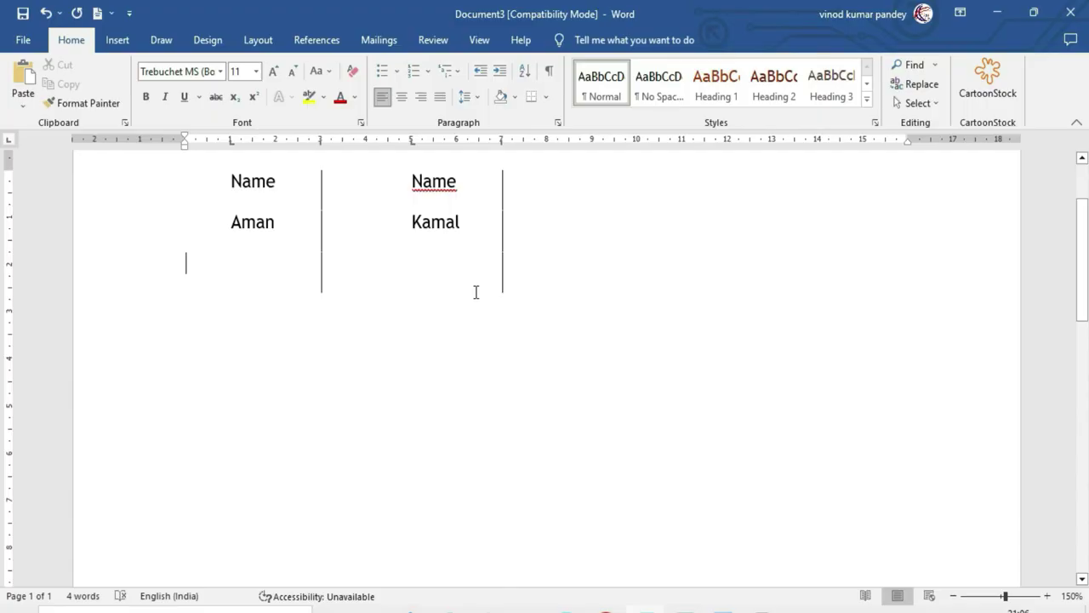
key(Return)
key(Return)
key(Return)
key(Return)
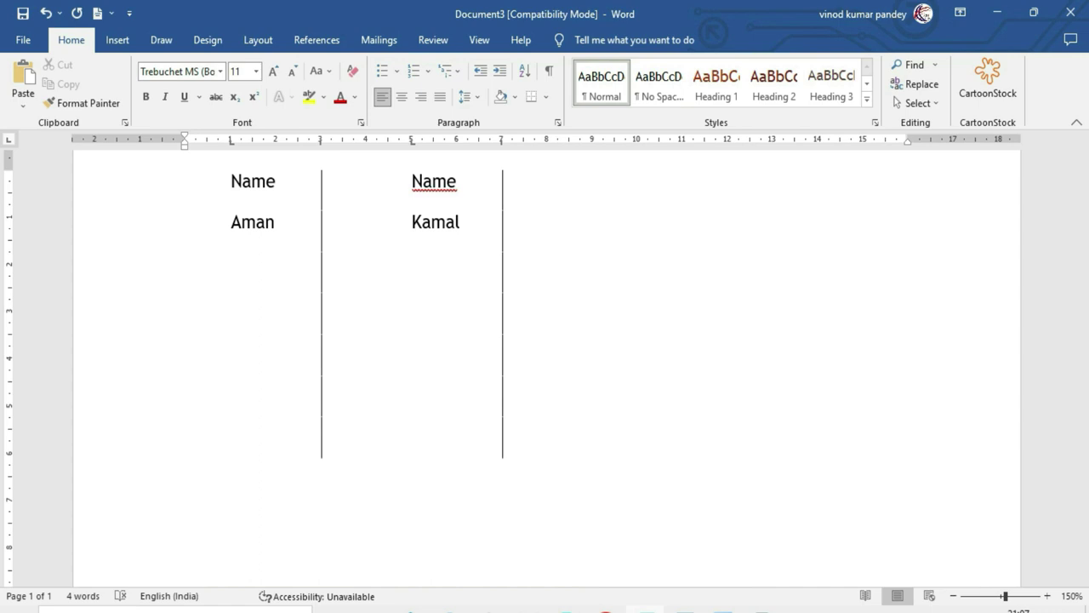
key(ctrl+a)
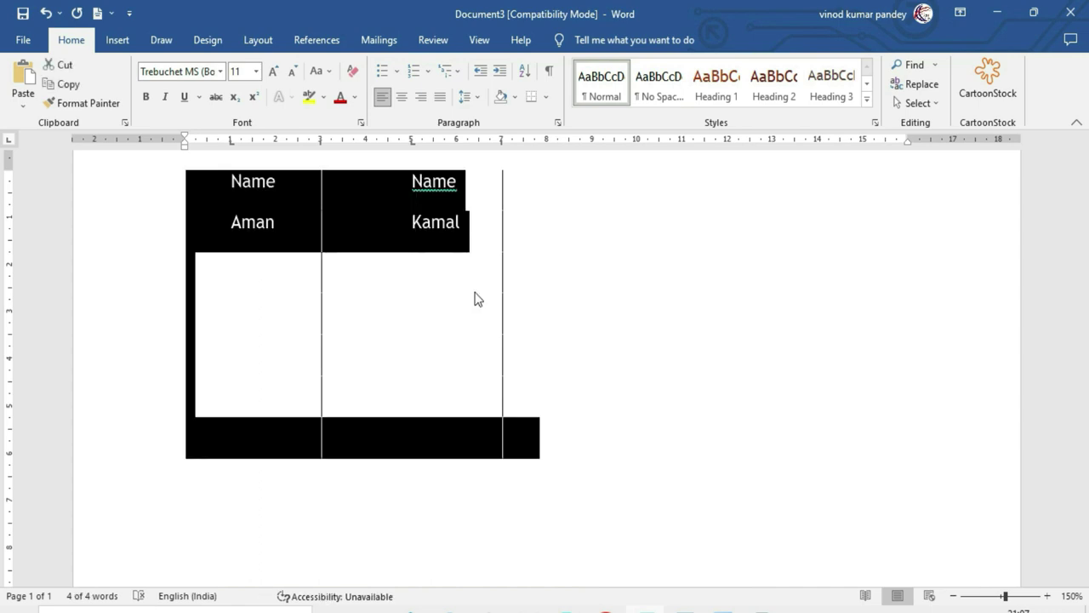
Delete the selected name rows and confirm no custom tab stops remain in the Tabs dialog.
key(Delete)
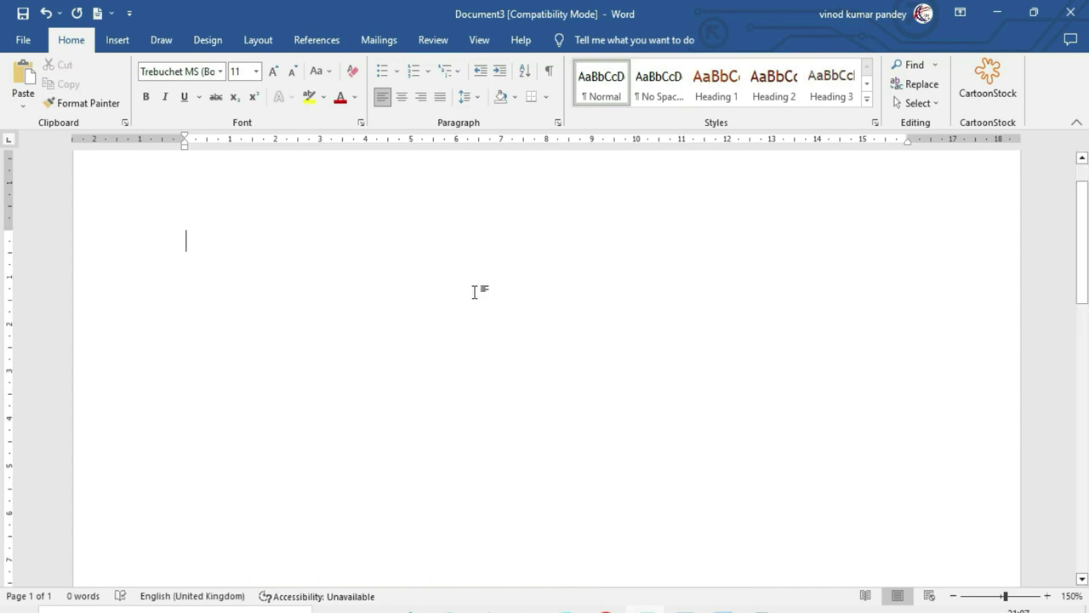
click(557, 122)
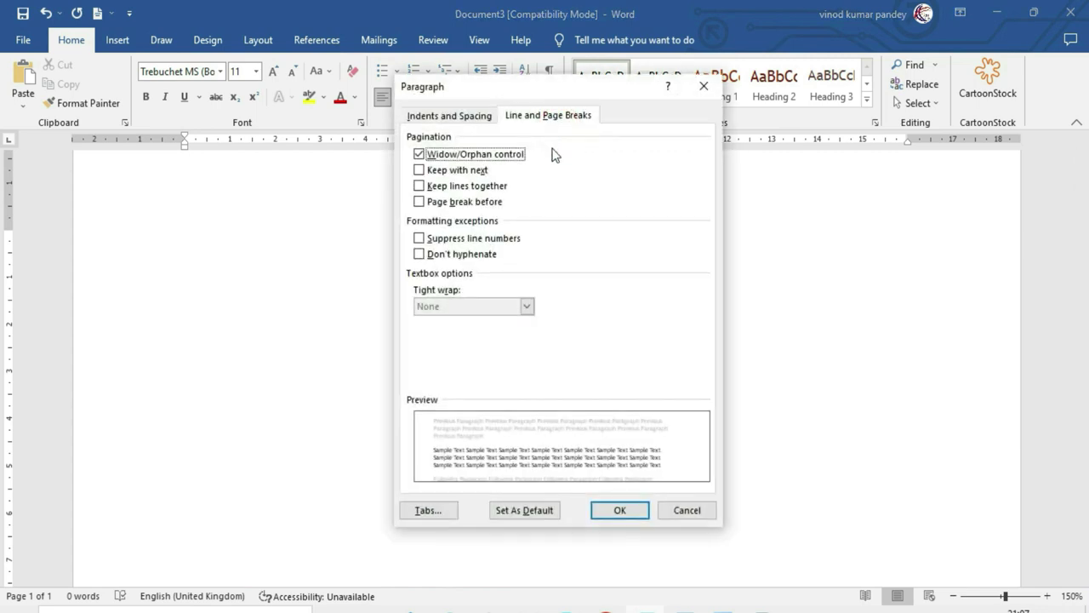
click(428, 509)
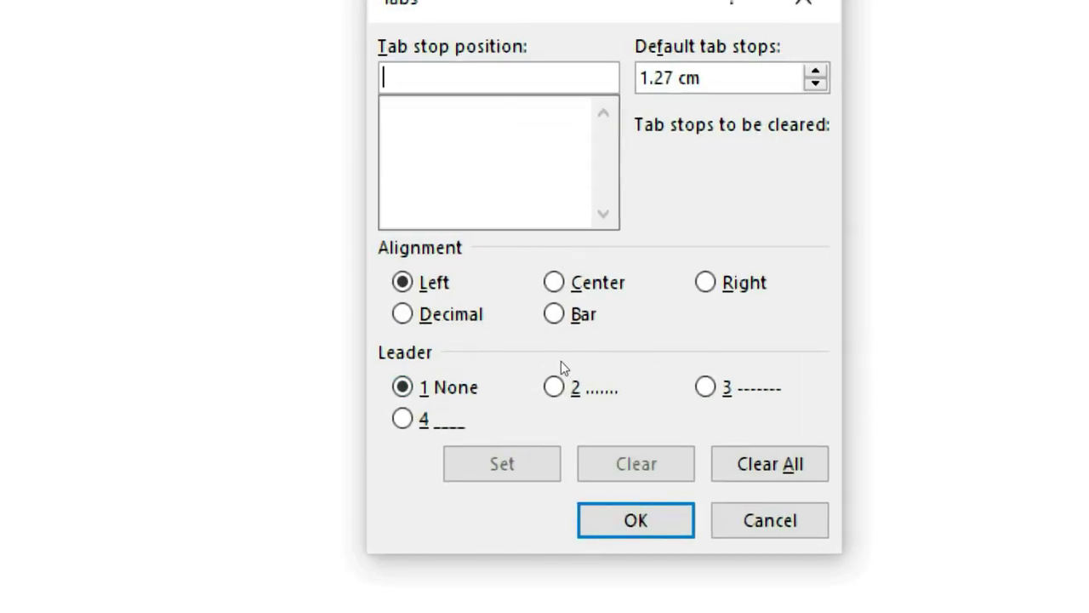
key(Escape)
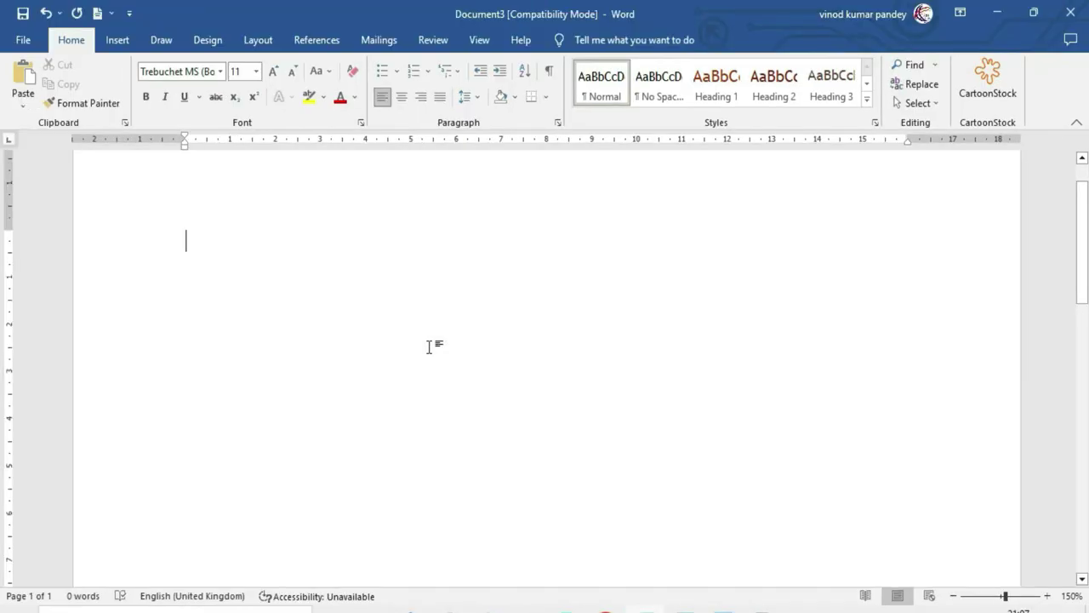
Type the S No., Lesson, Page No. headings aligned to left tabs at 2 cm and 10 cm.
text(S)
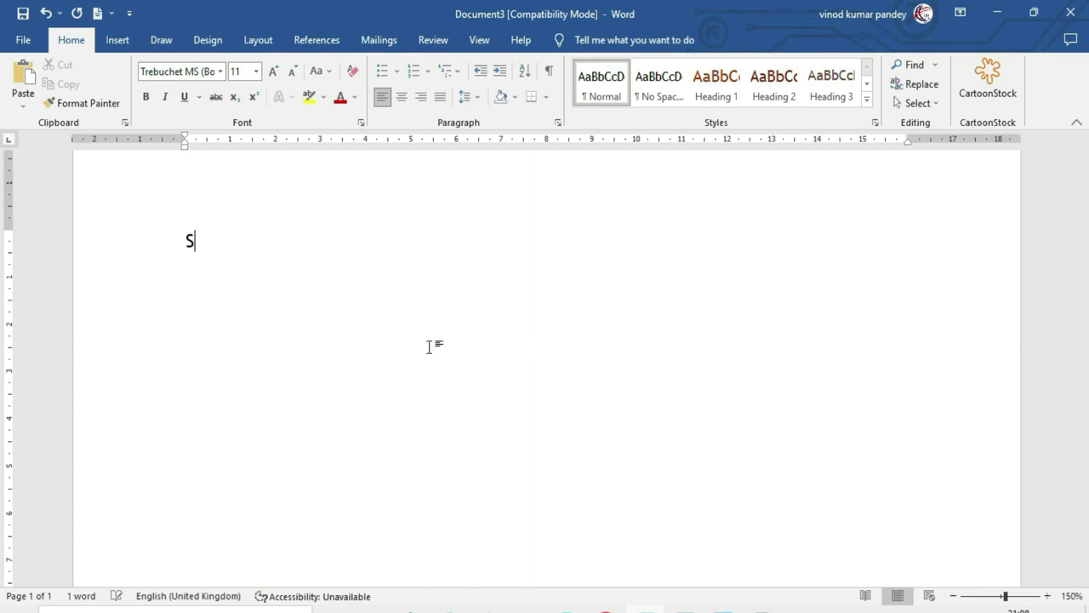
text( No. )
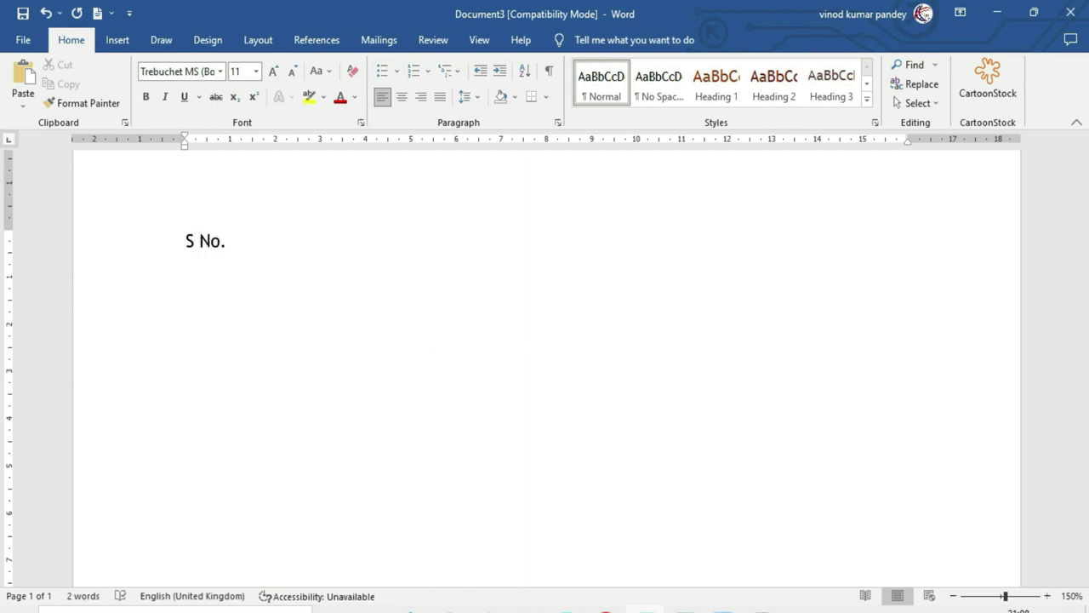
text(Lesson)
key(Tab)
text(Page No.)
click(231, 241)
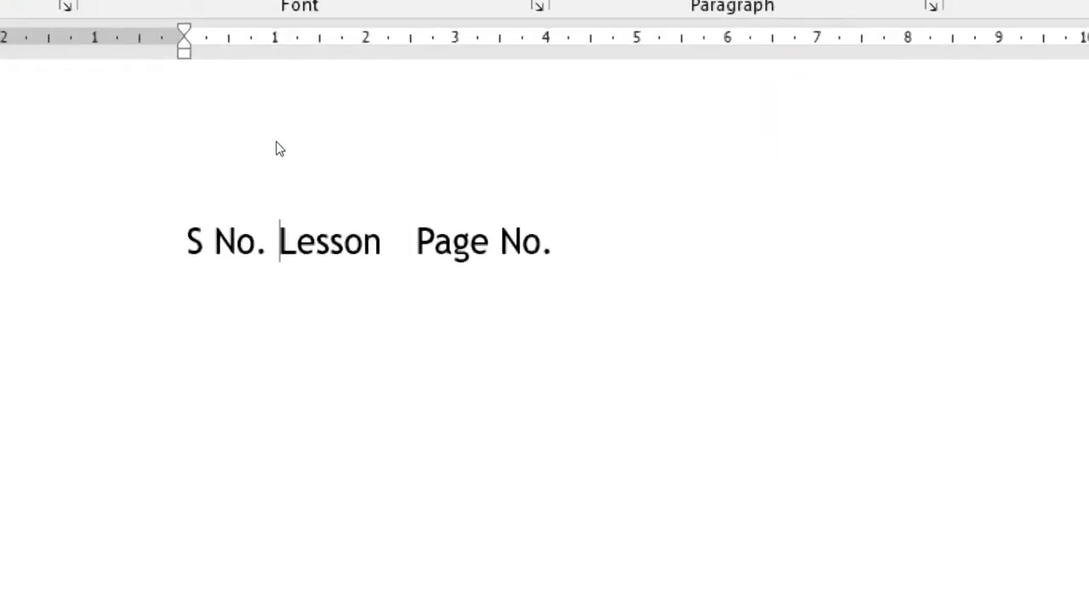
click(275, 141)
key(Tab)
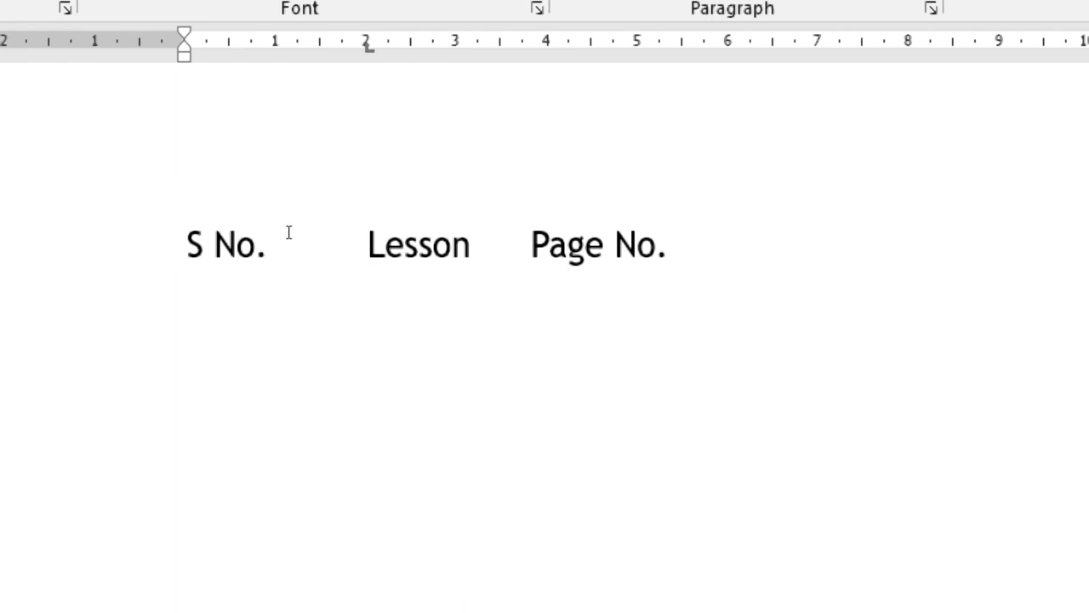
click(531, 245)
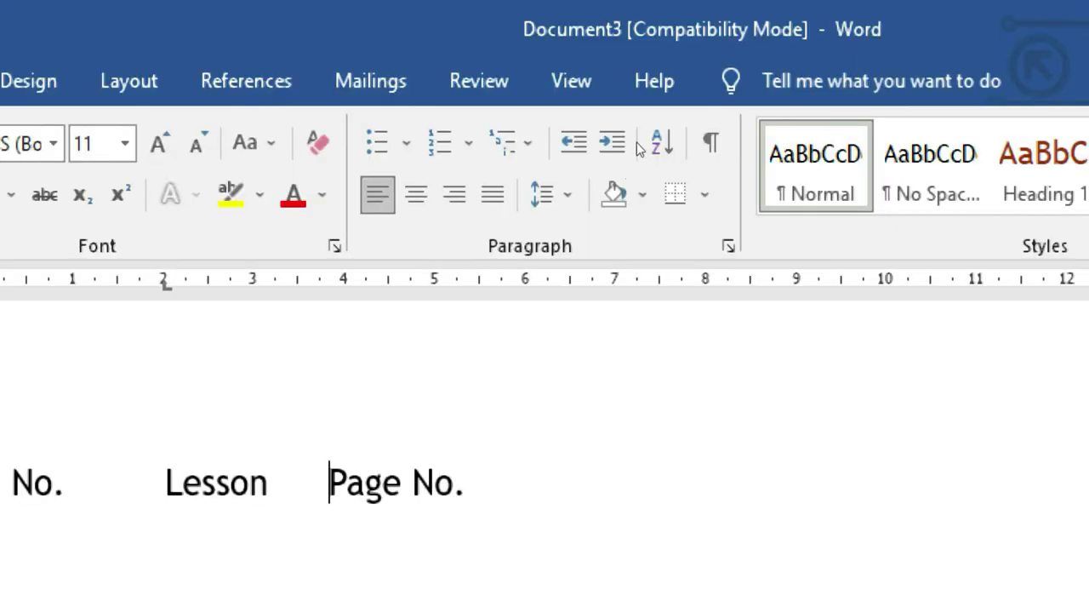
key(Tab)
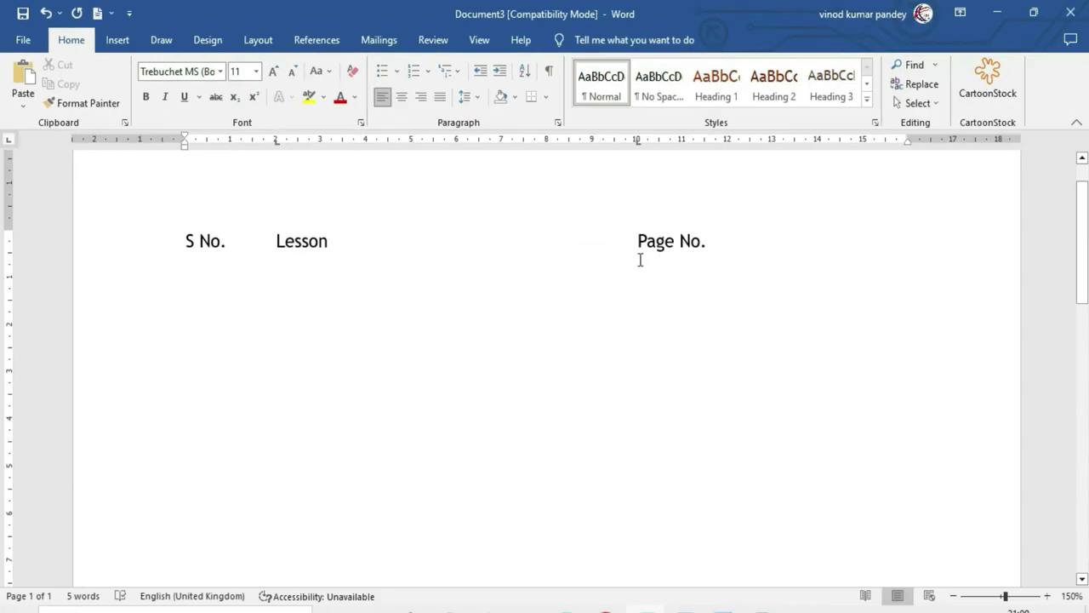
click(723, 241)
Type row 1 as Excel Infotech with manual dots to 25, then undo it.
key(Return)
text(1)
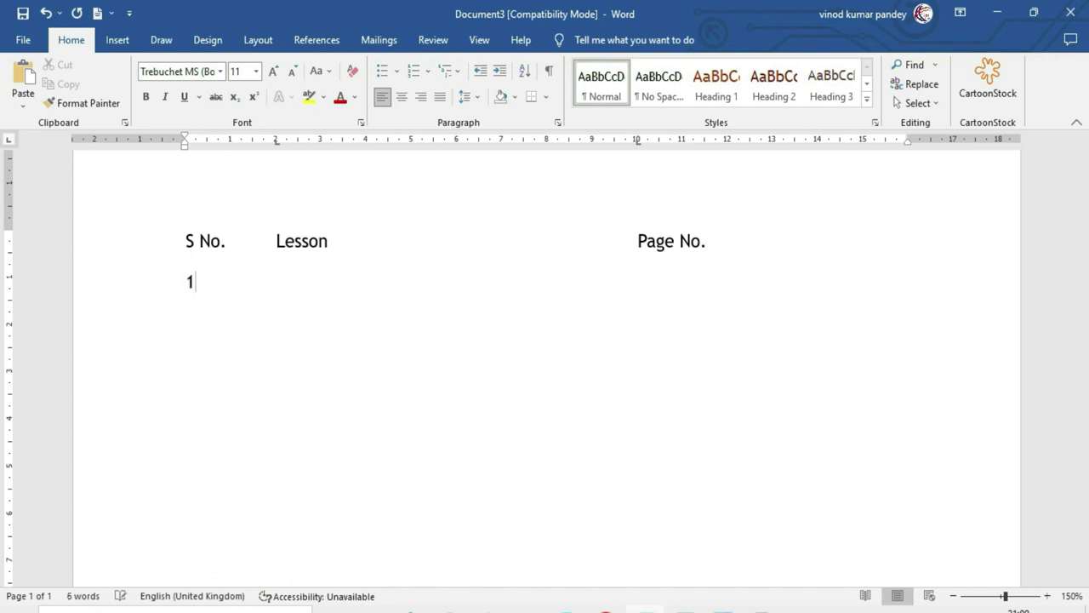
key(Tab)
text(Excel Infotech..........................................................25)
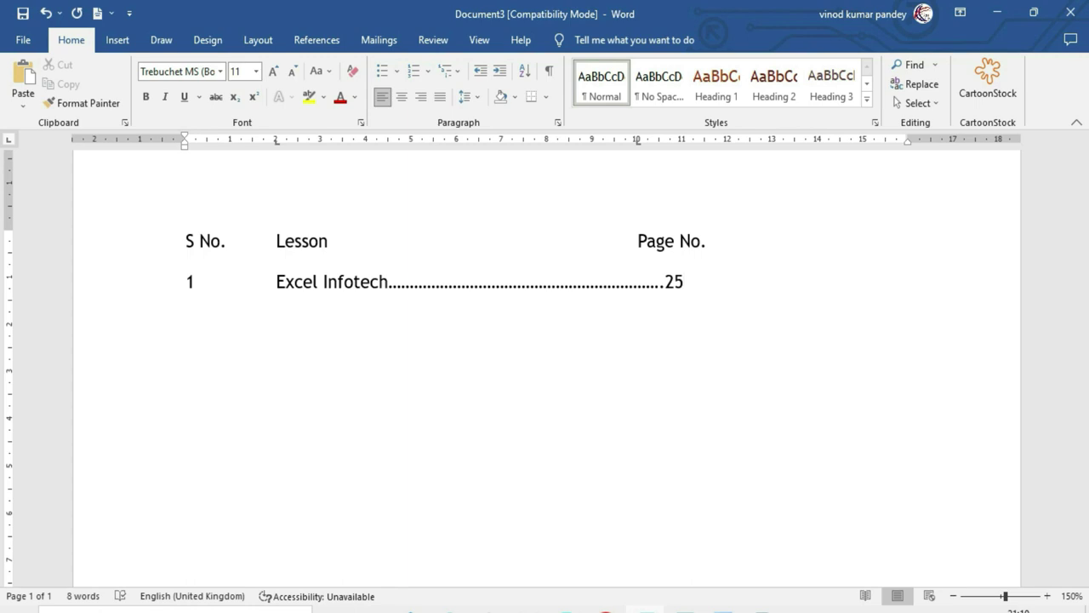
key(ctrl+z)
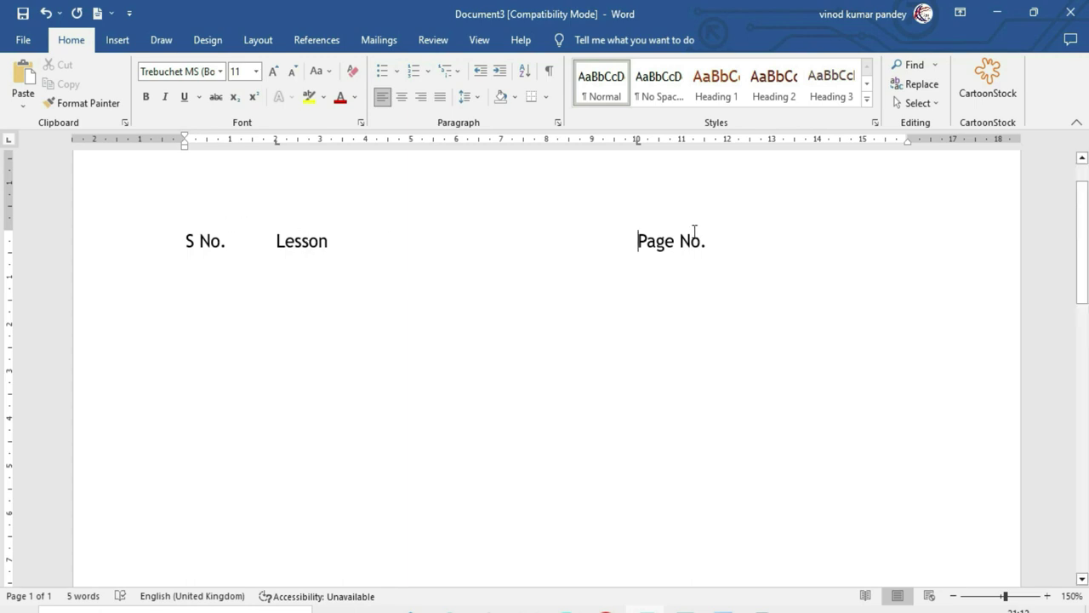
Retype row 1 as '1' followed by 'Excel Infotech' in the Lesson column.
key(End)
key(Home)
text(1)
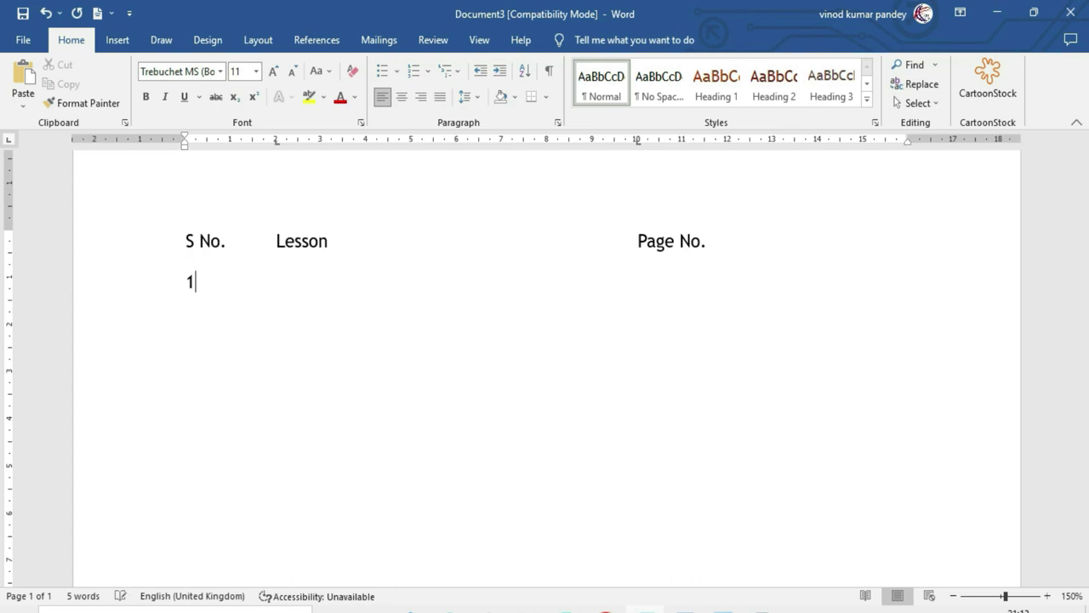
key(Tab)
text(Excel Infotech)
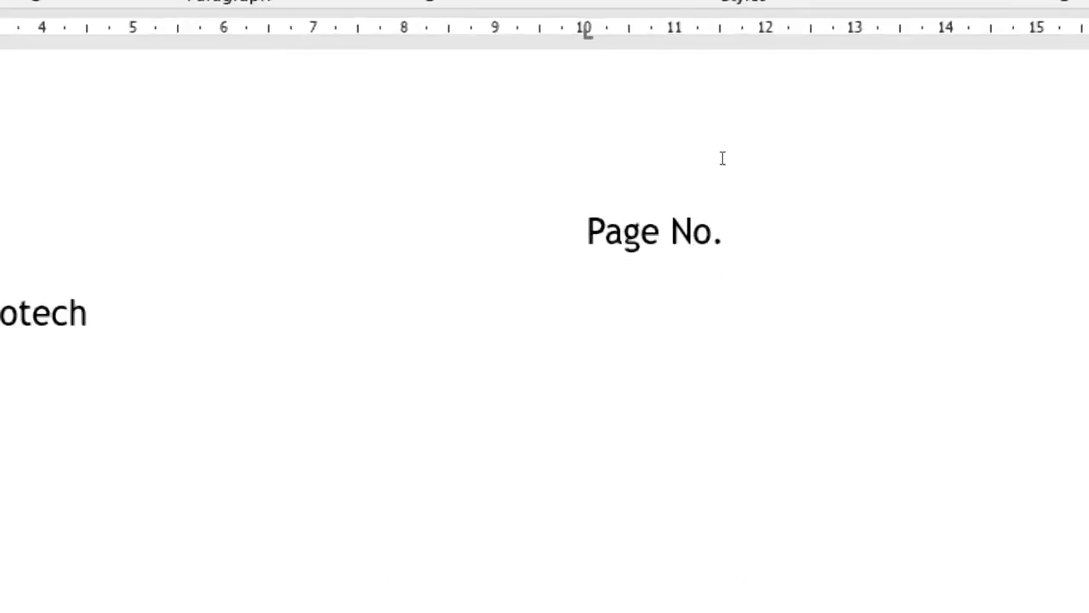
Set the dashed '3 -------' leader on the 10 cm tab stop.
double_click(638, 145)
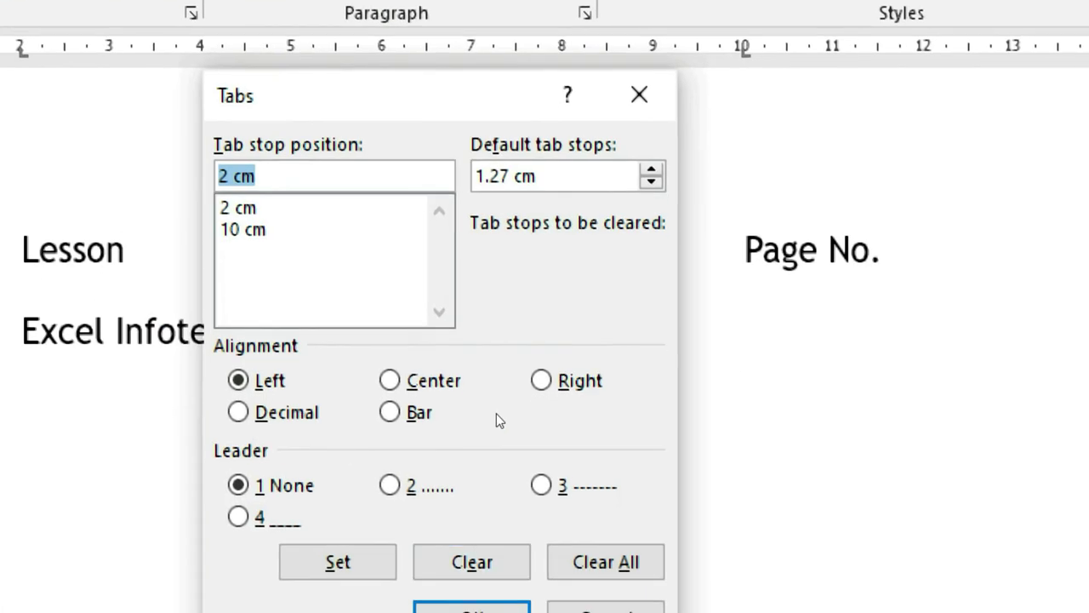
key(Down)
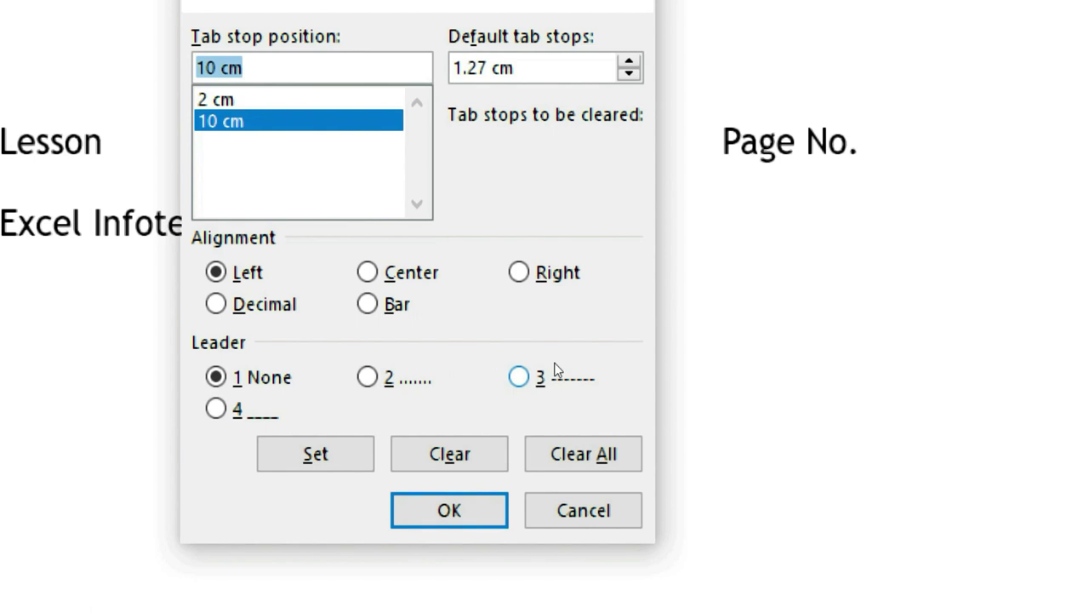
click(533, 364)
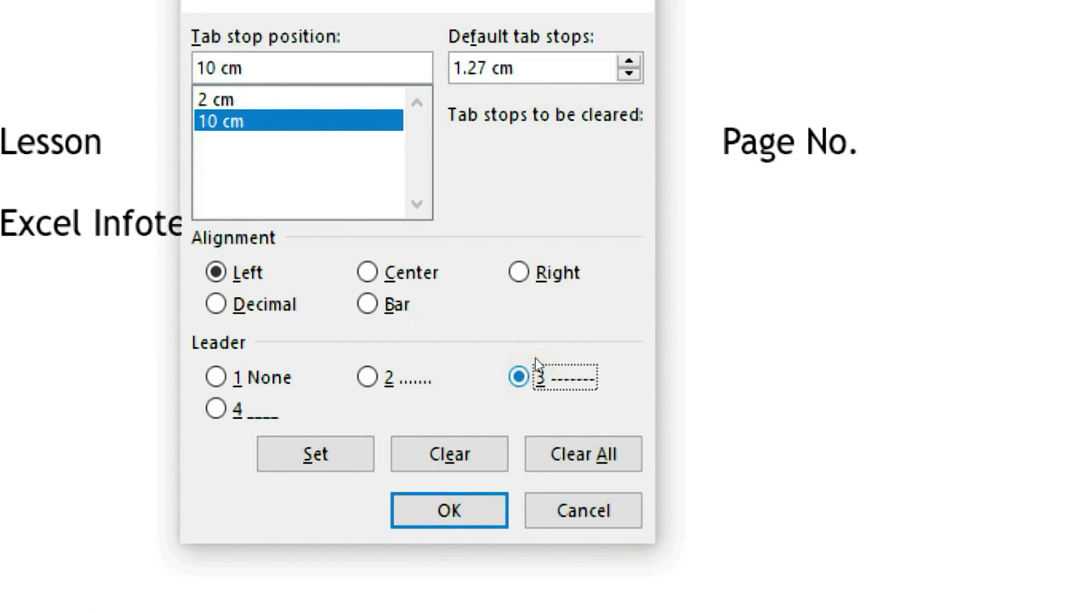
click(440, 405)
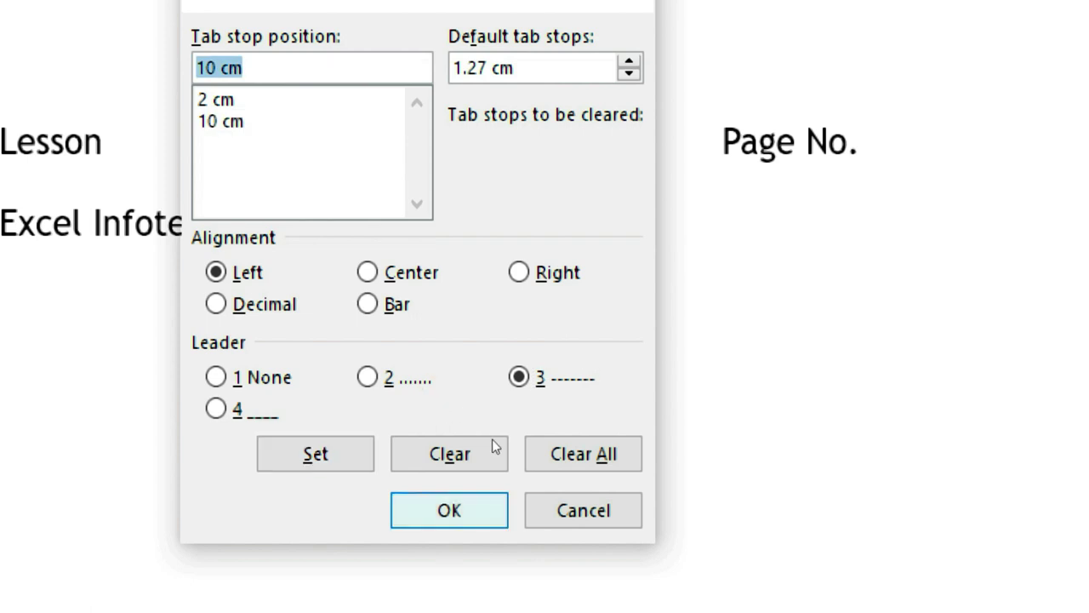
key(Return)
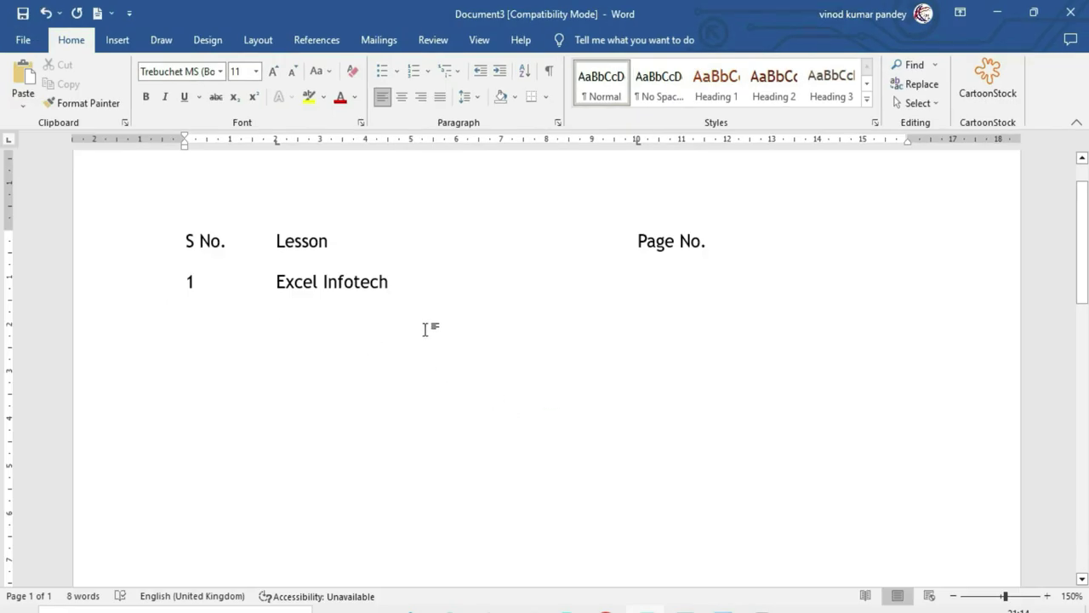
Lead Excel Infotech out to page 25, then add row '2. Computer Institute' leading to 36.
key(Tab)
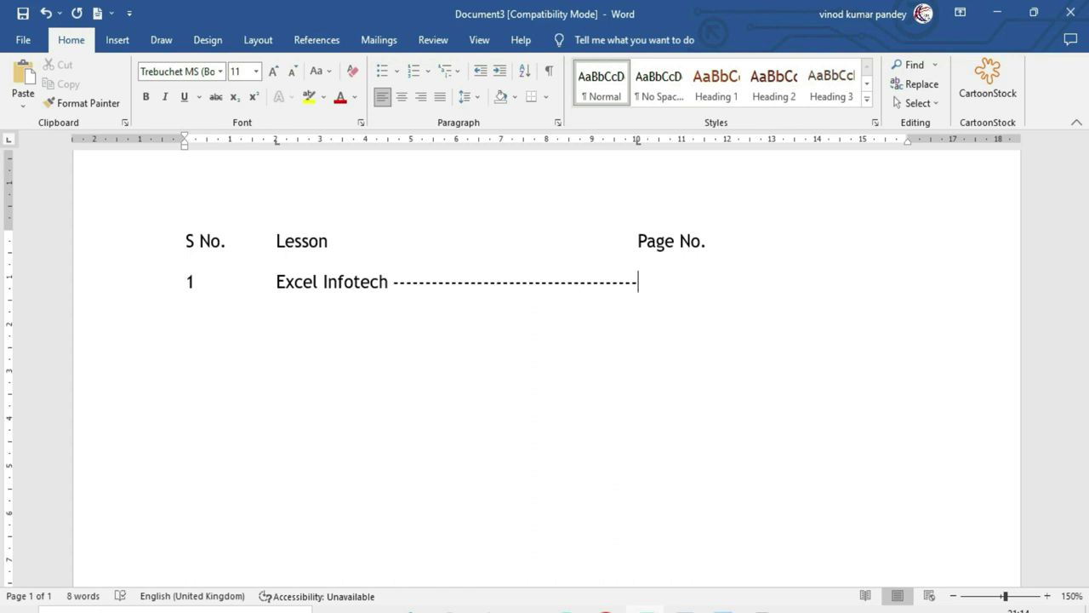
text(25)
key(Return)
text(2.	)
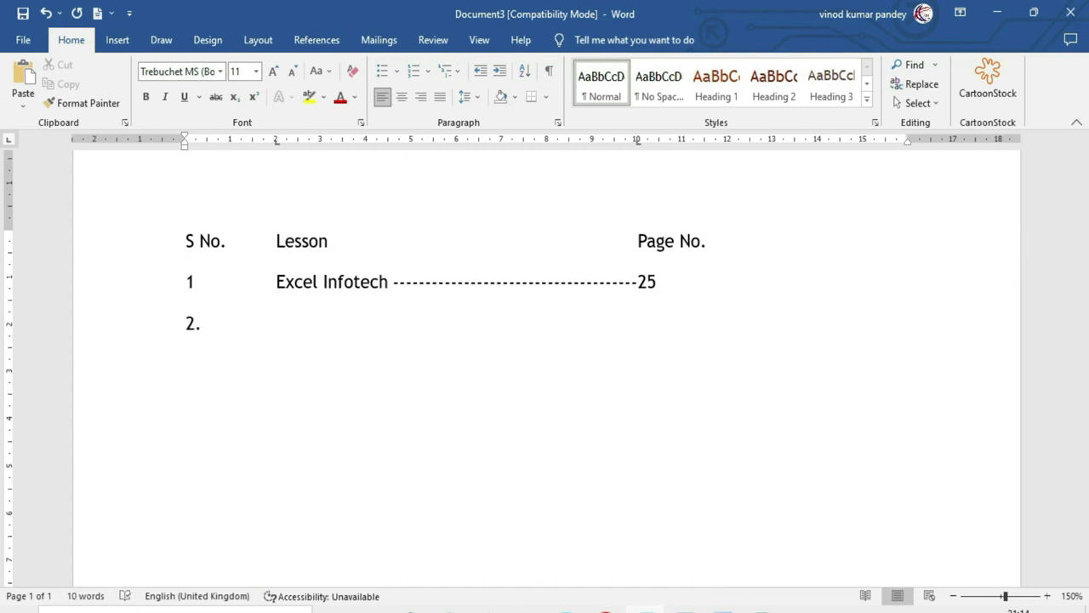
text(Computer )
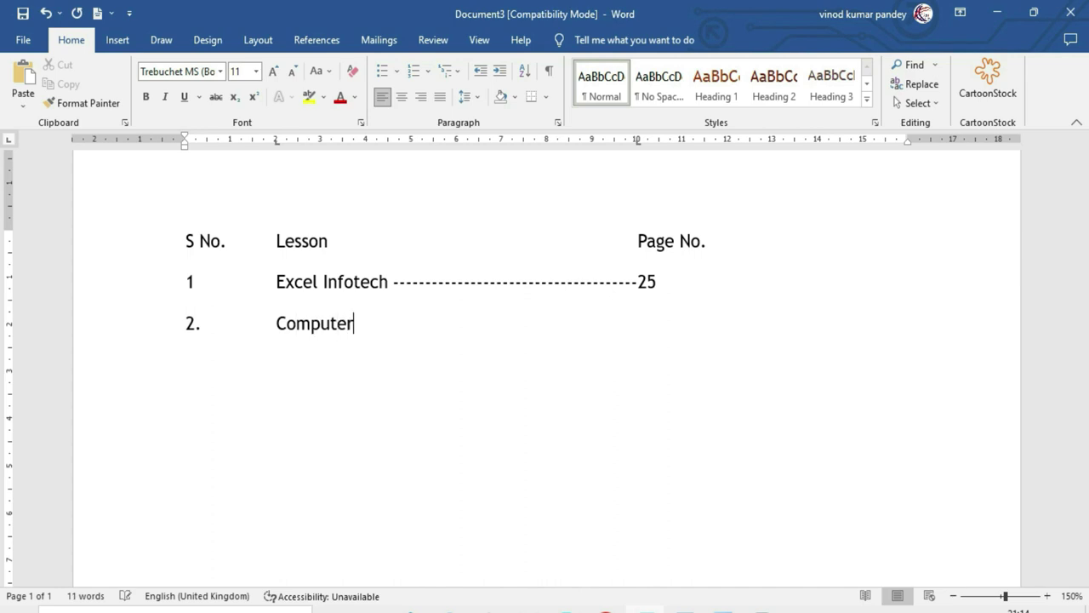
text(Institute)
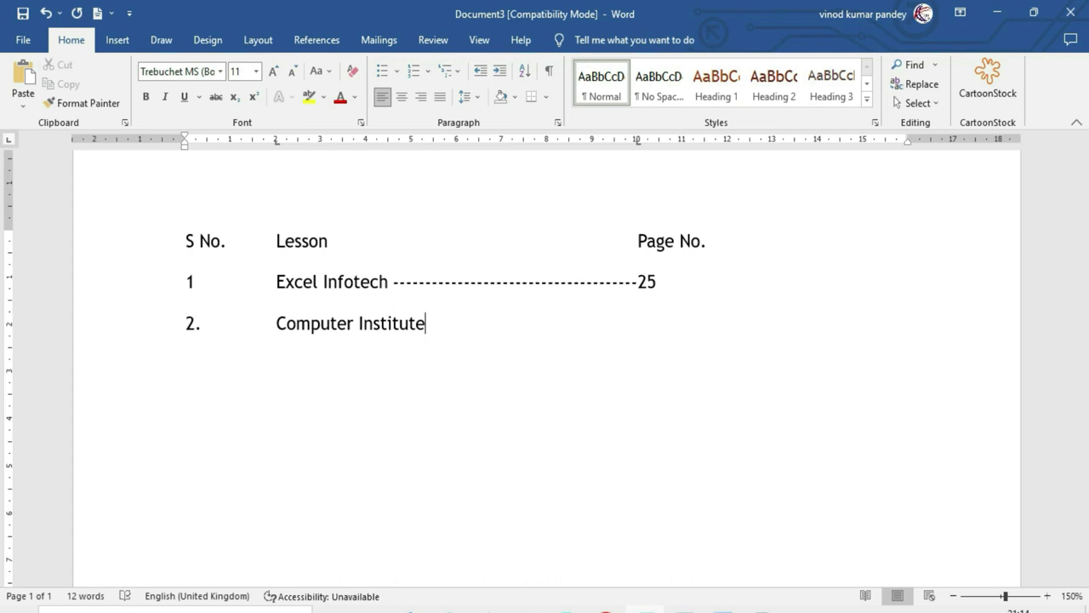
key(Tab)
text(36)
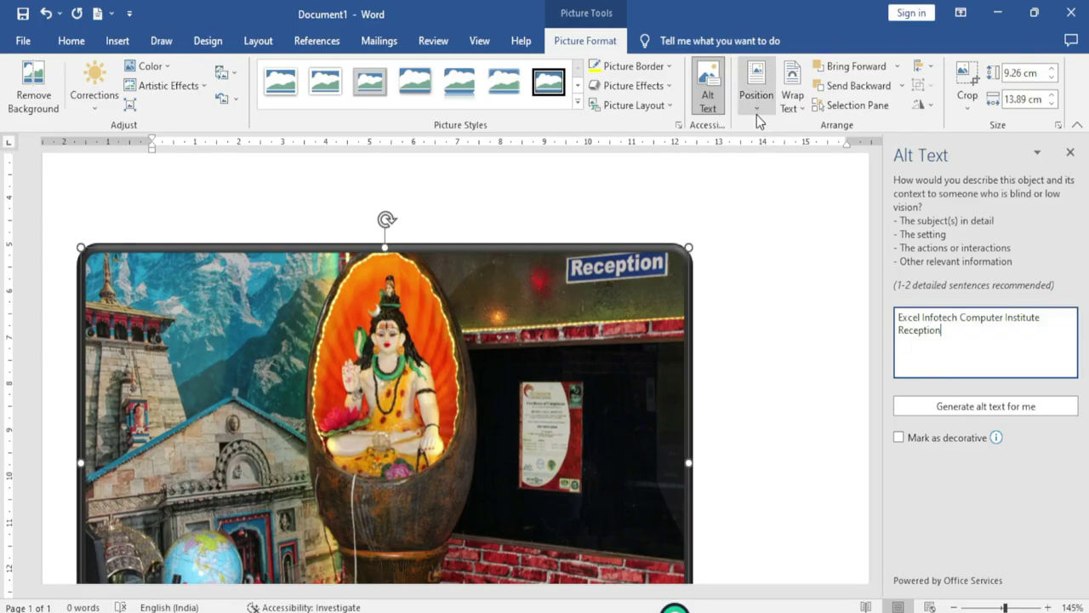
Close the alt text pane, move the picture aside, and generate sample paragraphs with =rand().
click(1071, 152)
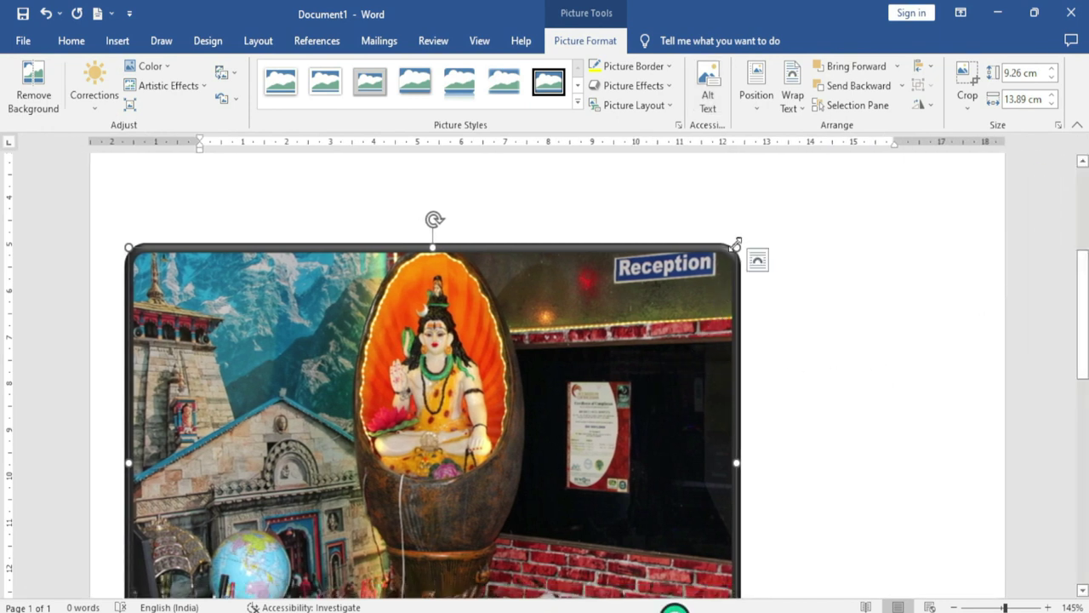
drag(737, 248, 368, 458)
scroll(360, 418, down, 2)
scroll(377, 418, up, 2)
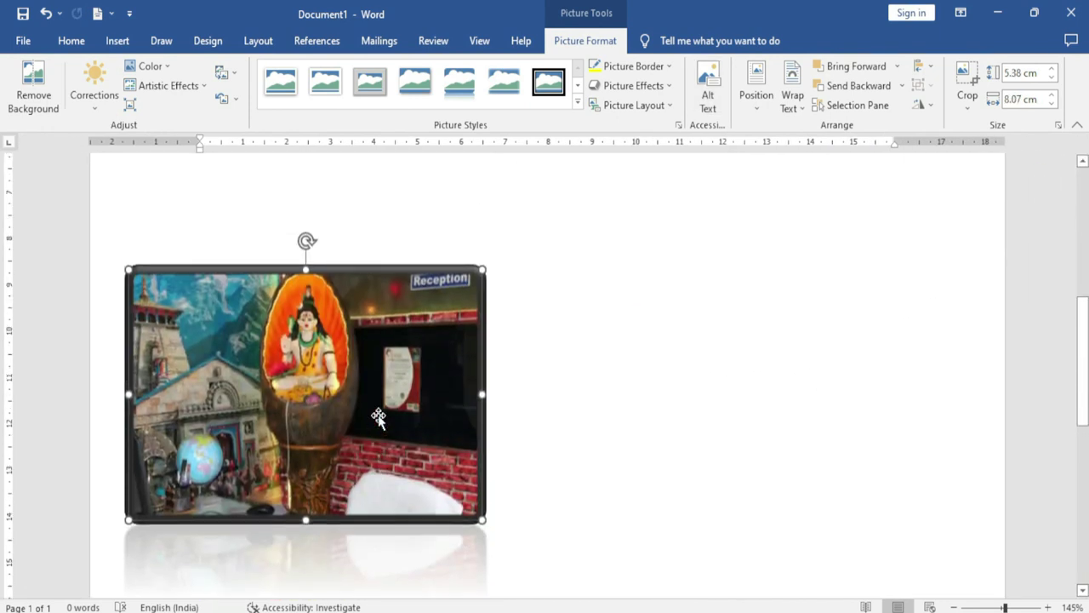
scroll(397, 432, up, 5)
click(397, 432)
text(=)
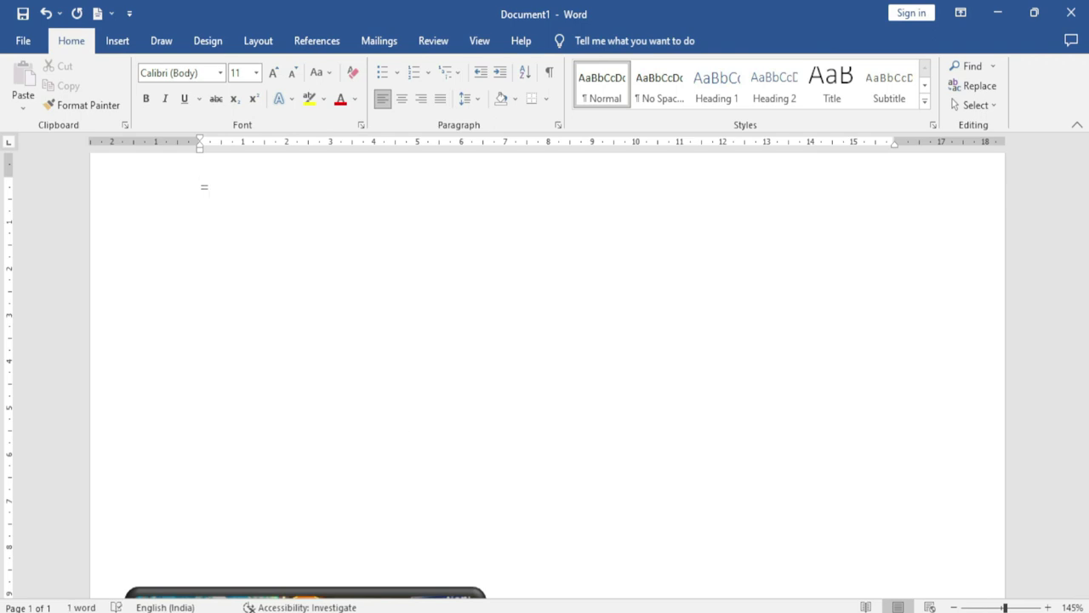
text(and)
text(())
key(Return)
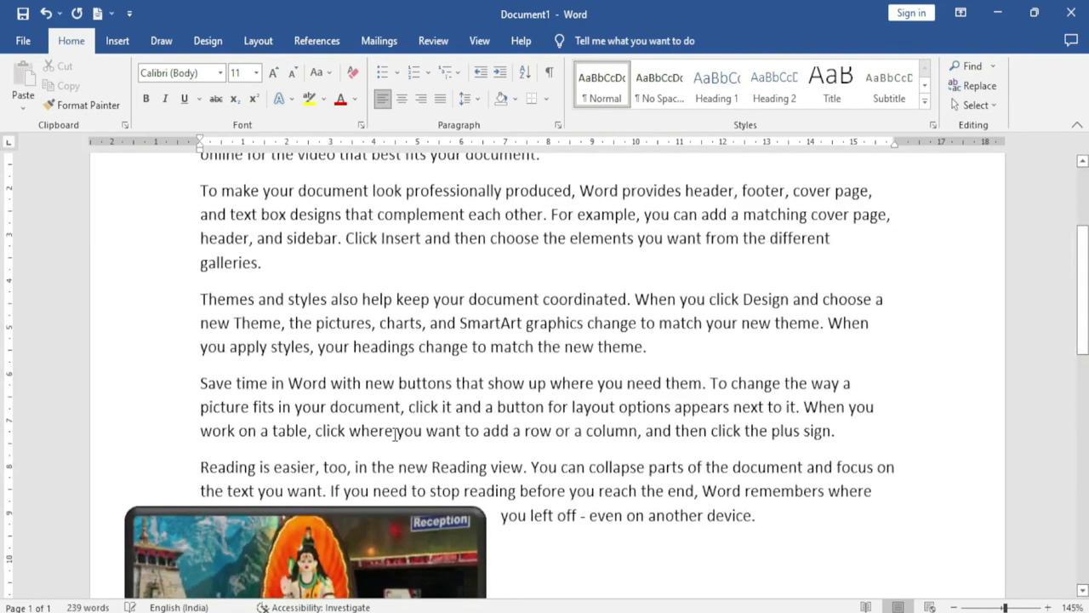
Drag the picture up into the first paragraph and select it.
drag(436, 541, 564, 252)
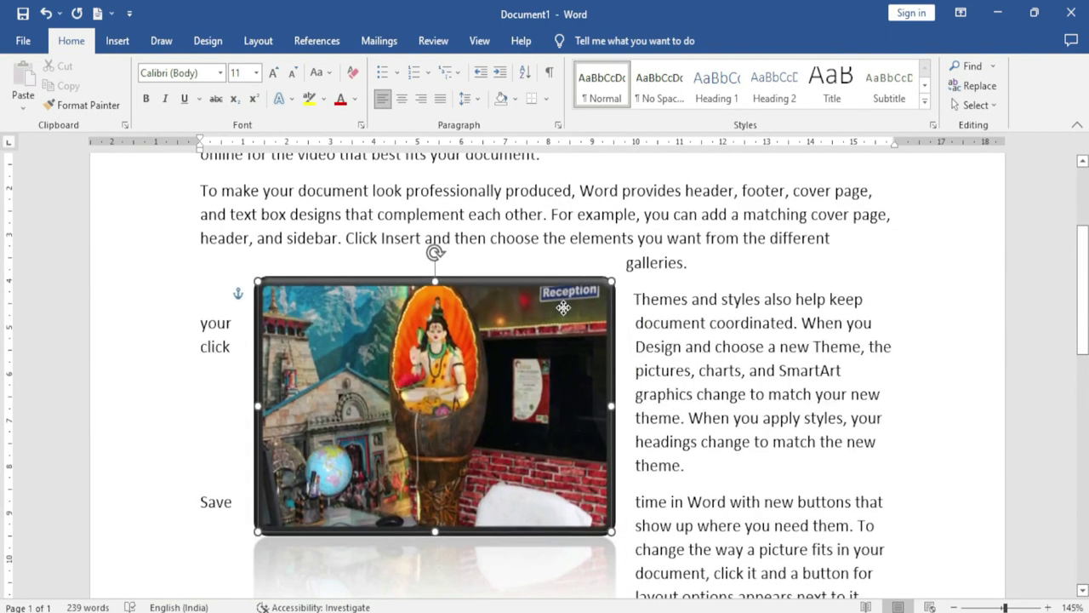
scroll(531, 400, up, 4)
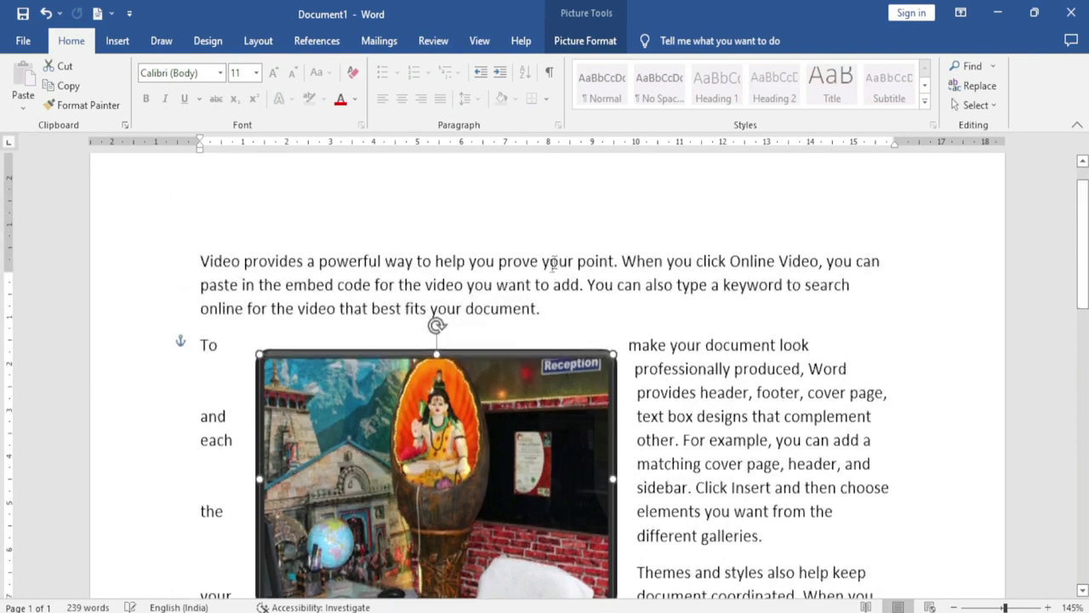
drag(531, 400, 499, 357)
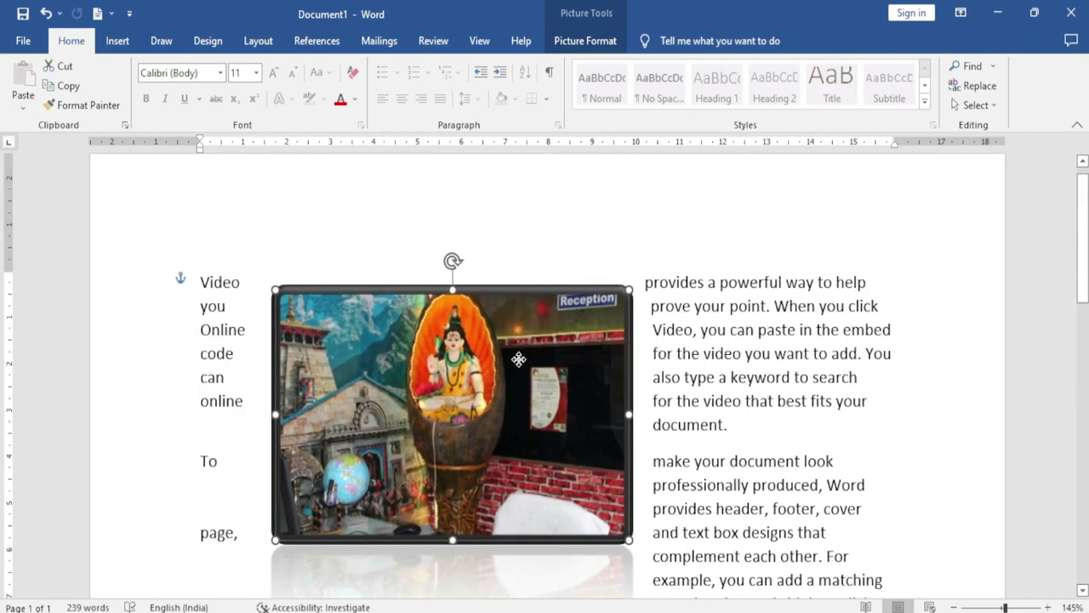
click(499, 357)
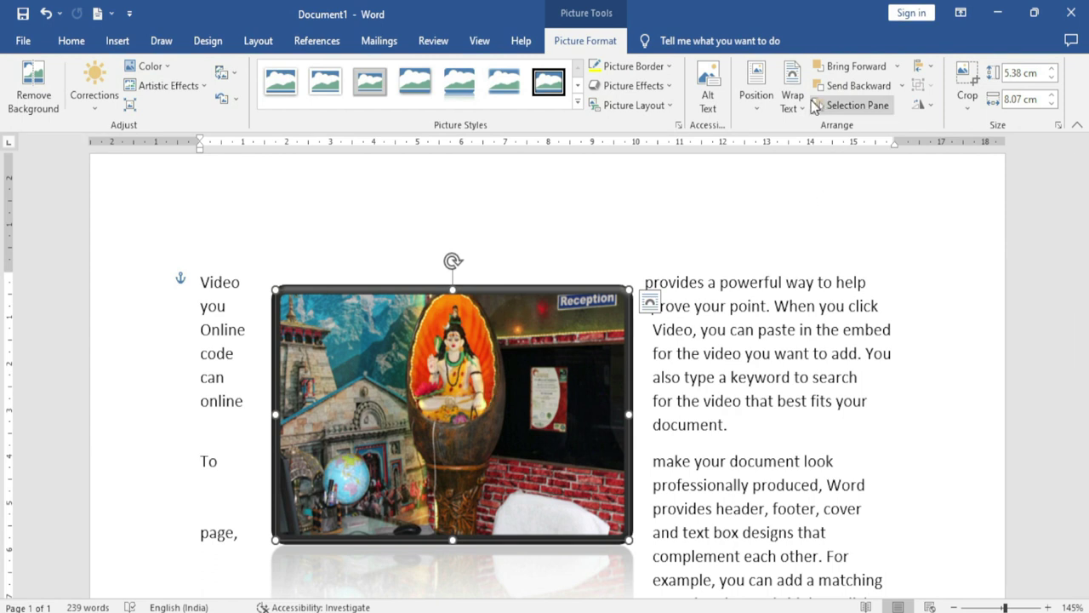
Position the picture at the top-left of the page with text wrapping.
click(760, 110)
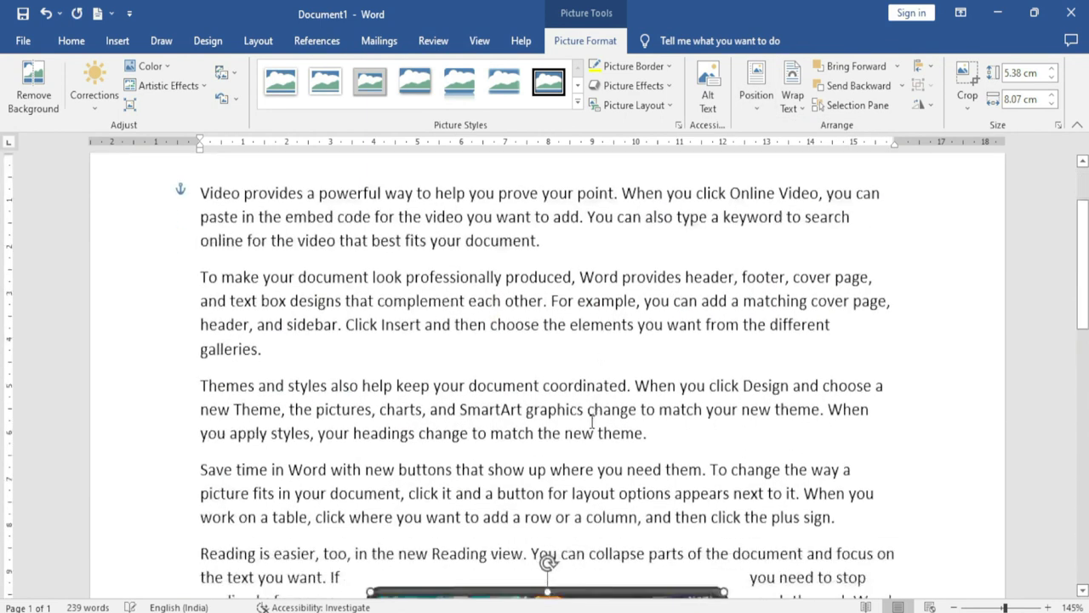
scroll(747, 326, down, 3)
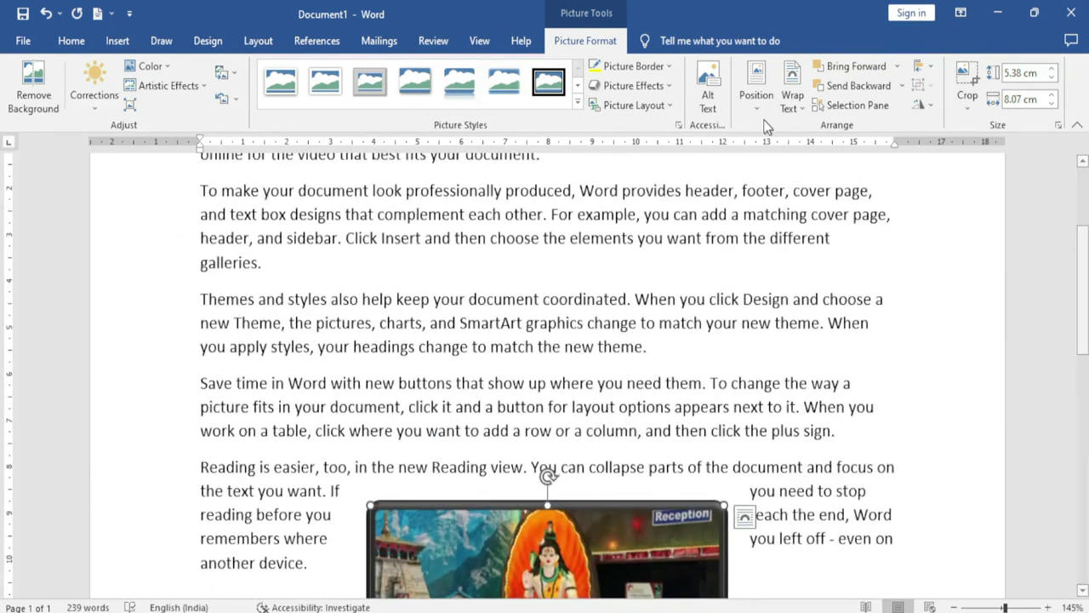
click(757, 95)
click(760, 216)
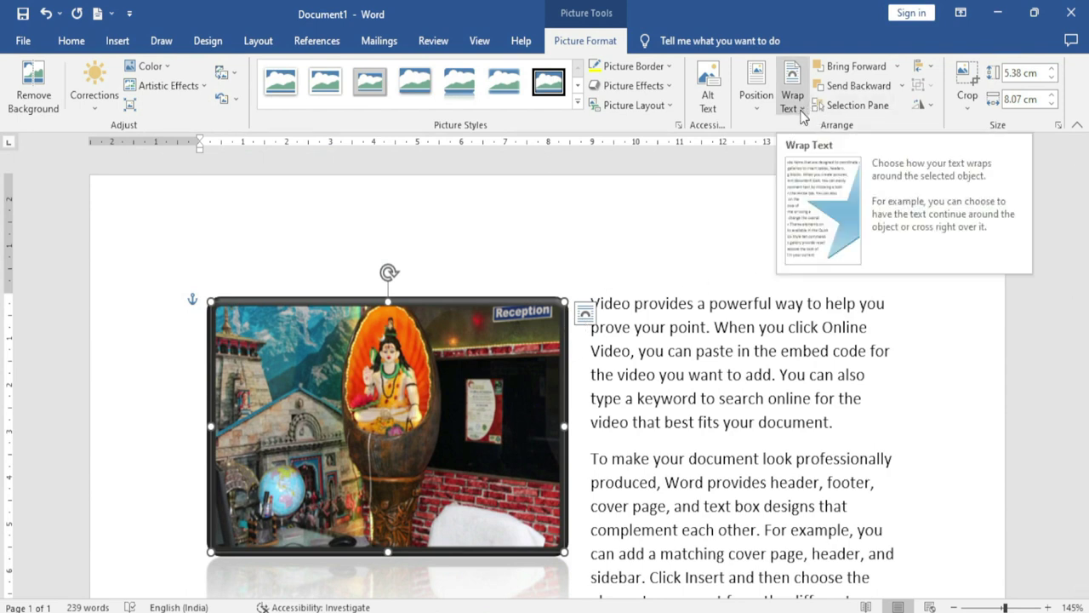
Switch the picture's wrapping to In Line with Text.
click(800, 116)
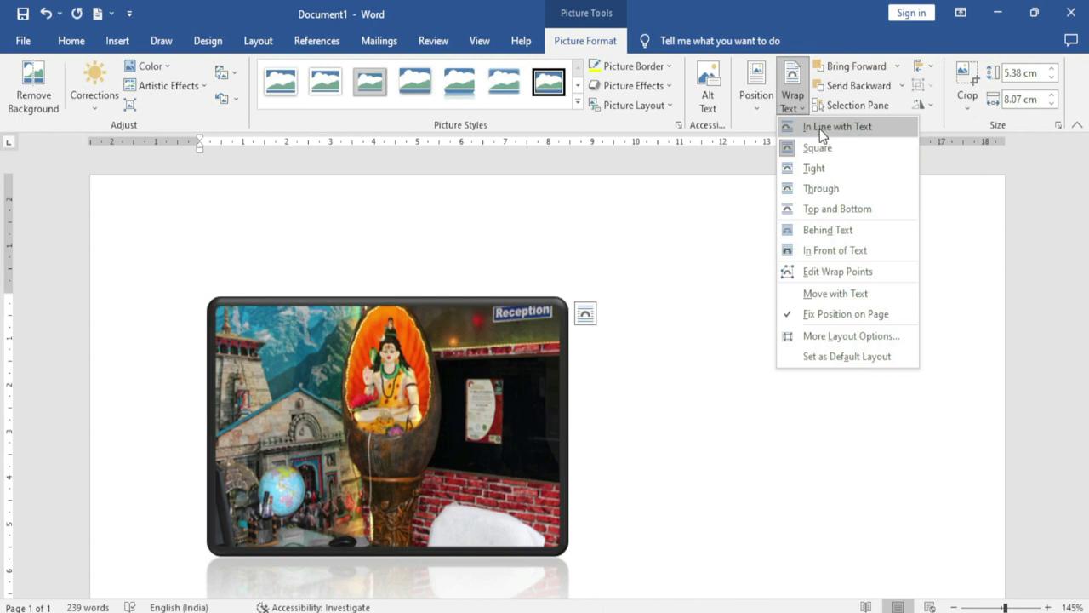
click(854, 128)
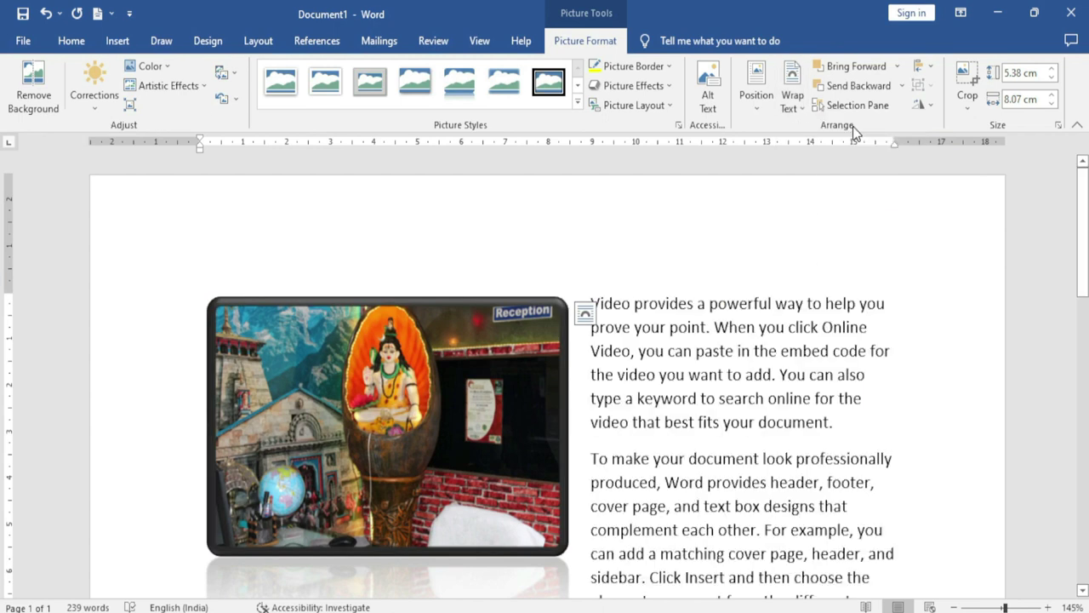
scroll(624, 295, down, 3)
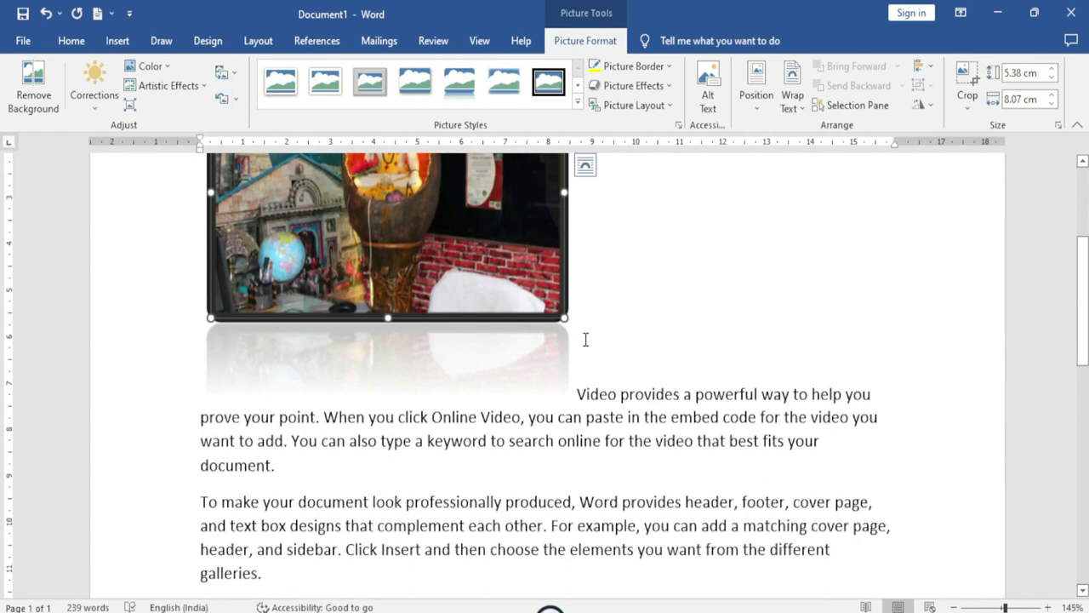
scroll(584, 340, up, 1)
drag(582, 423, 871, 394)
scroll(617, 385, up, 1)
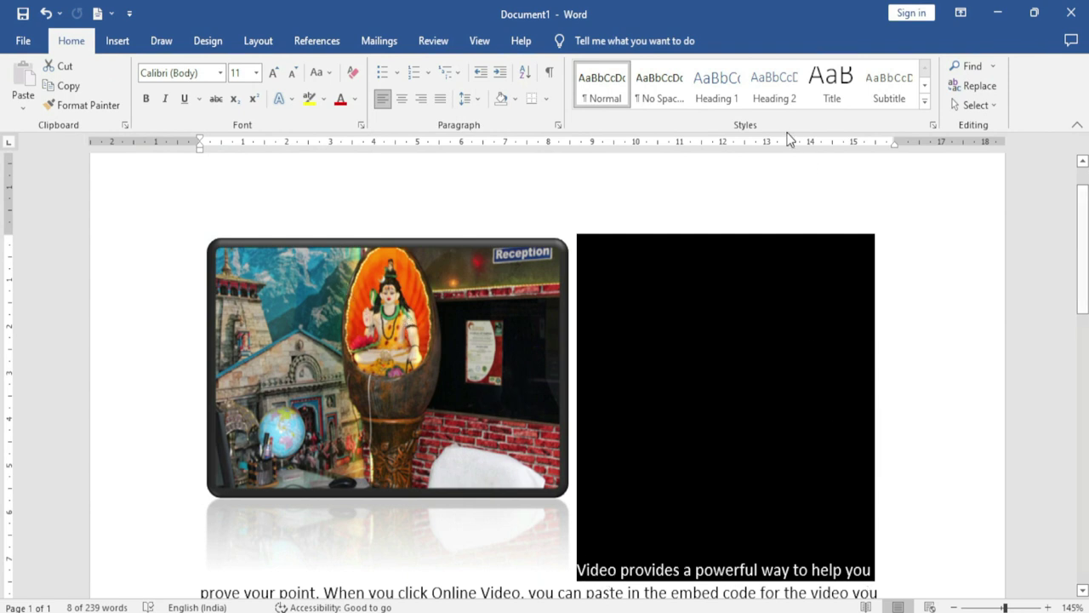
Apply Square wrapping to the picture and nudge it right.
click(528, 277)
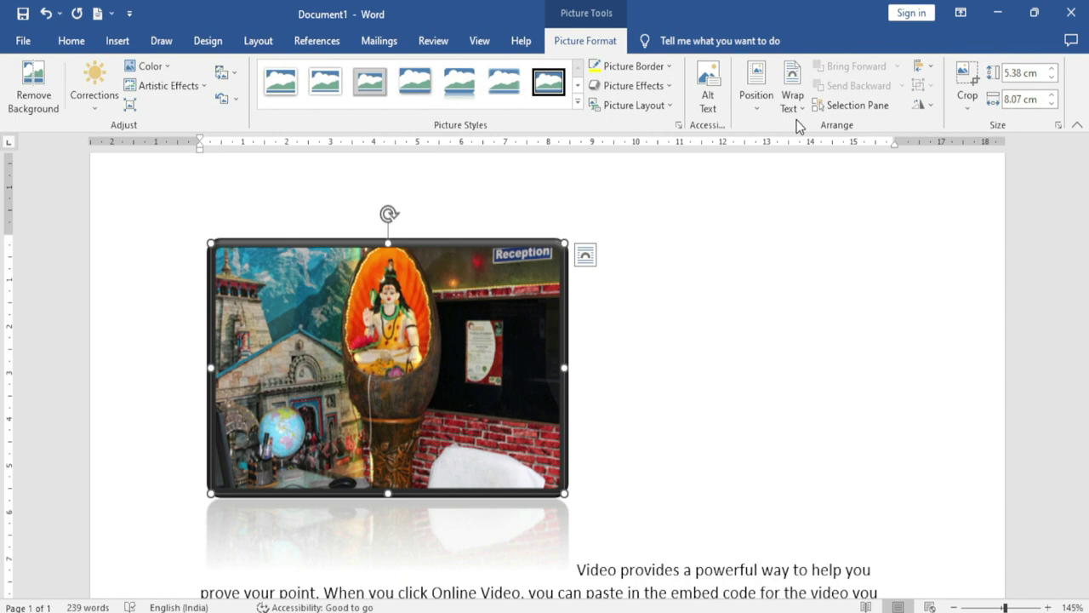
click(793, 100)
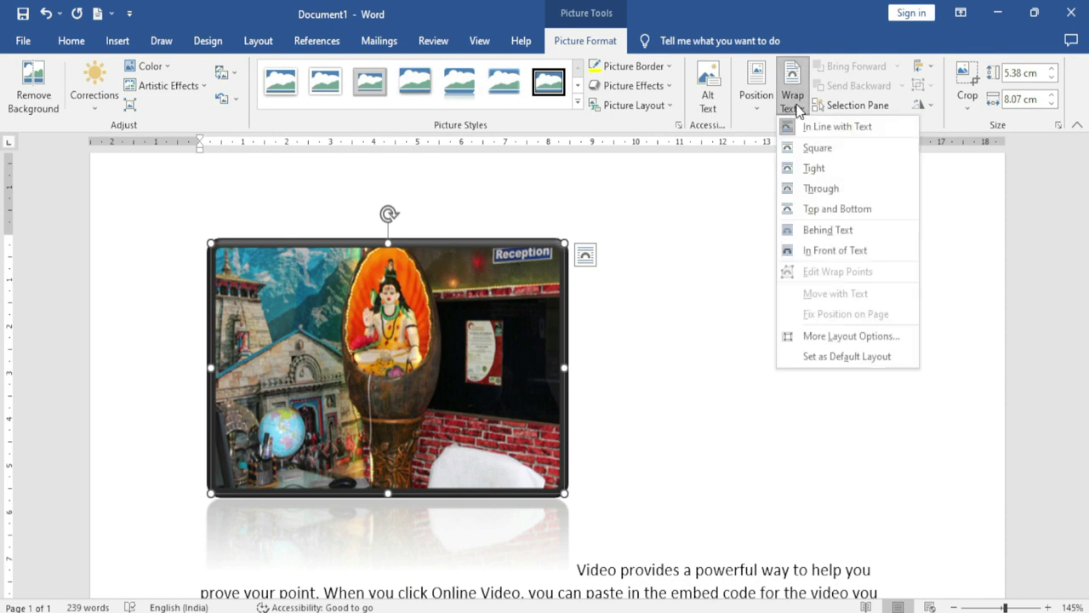
click(819, 148)
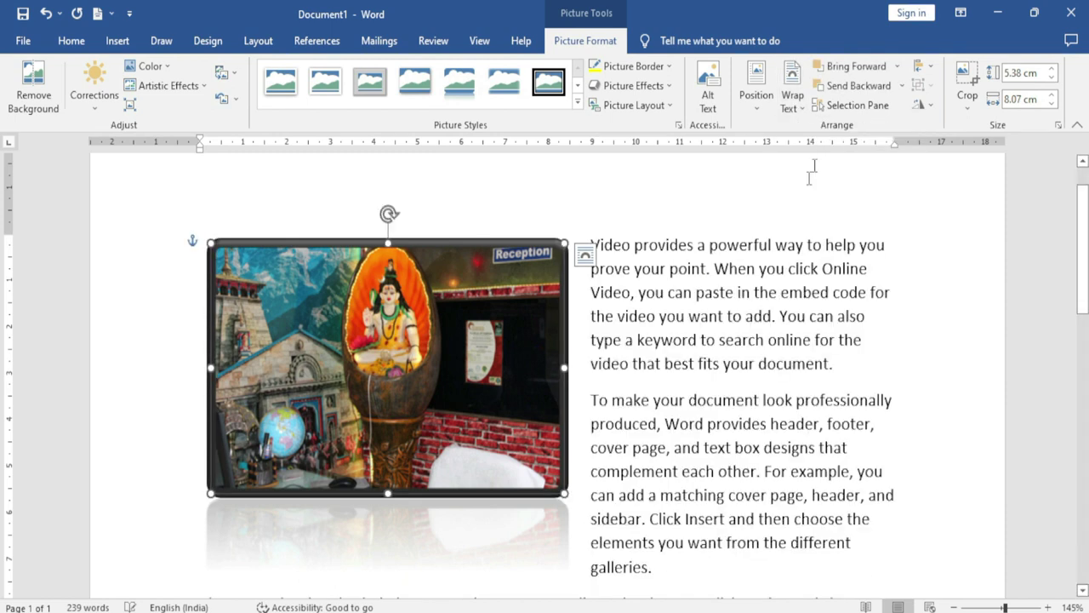
mouse_move(396, 400)
mouse_down()
mouse_move(445, 349)
mouse_move(513, 349)
mouse_up()
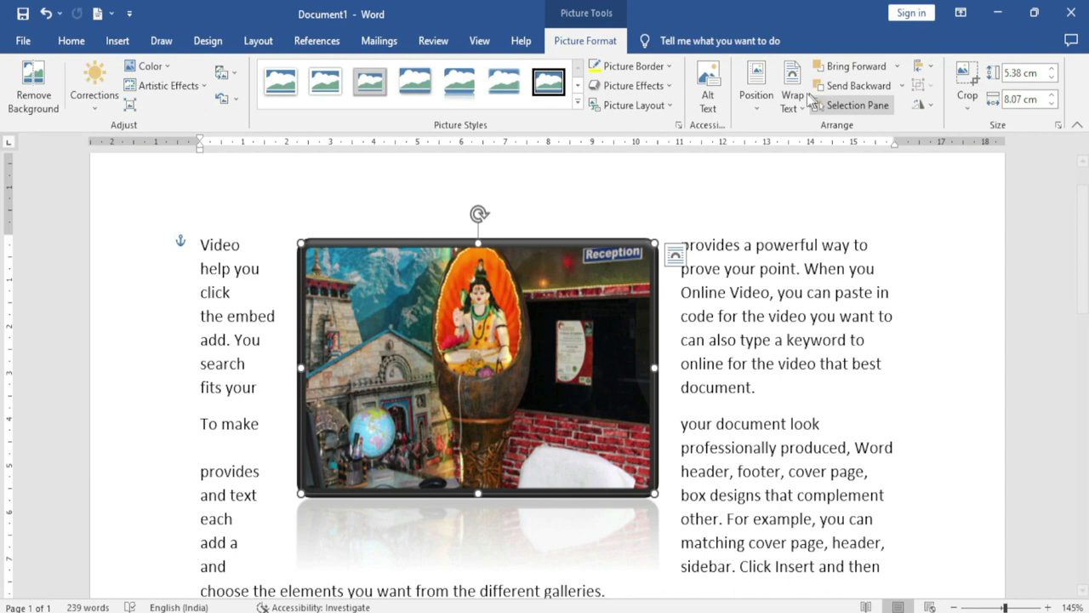
Switch to Tight wrapping and move the picture down into the second paragraph.
click(794, 98)
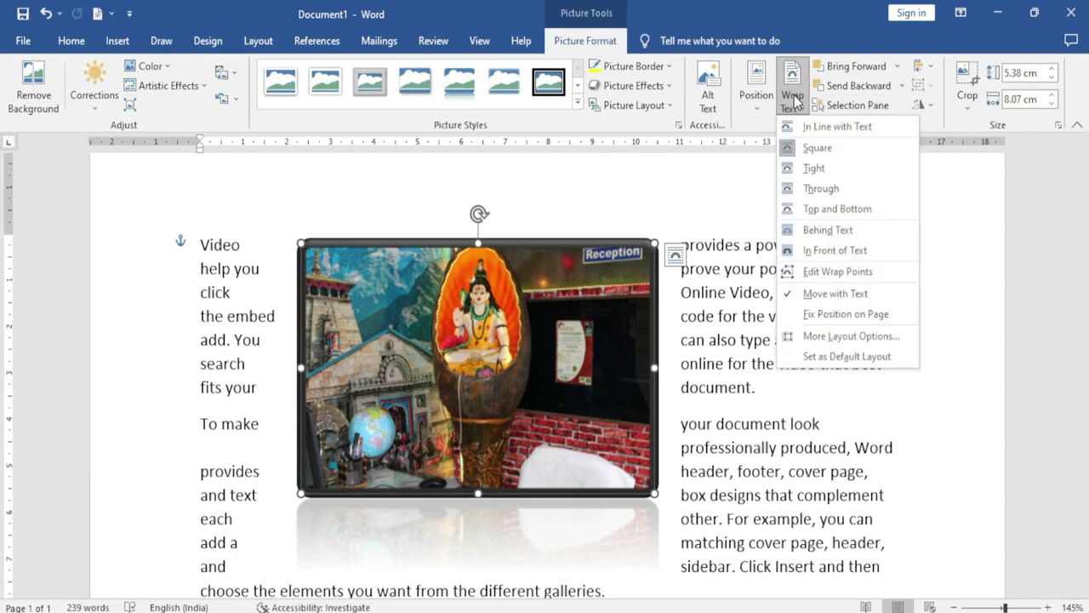
click(832, 170)
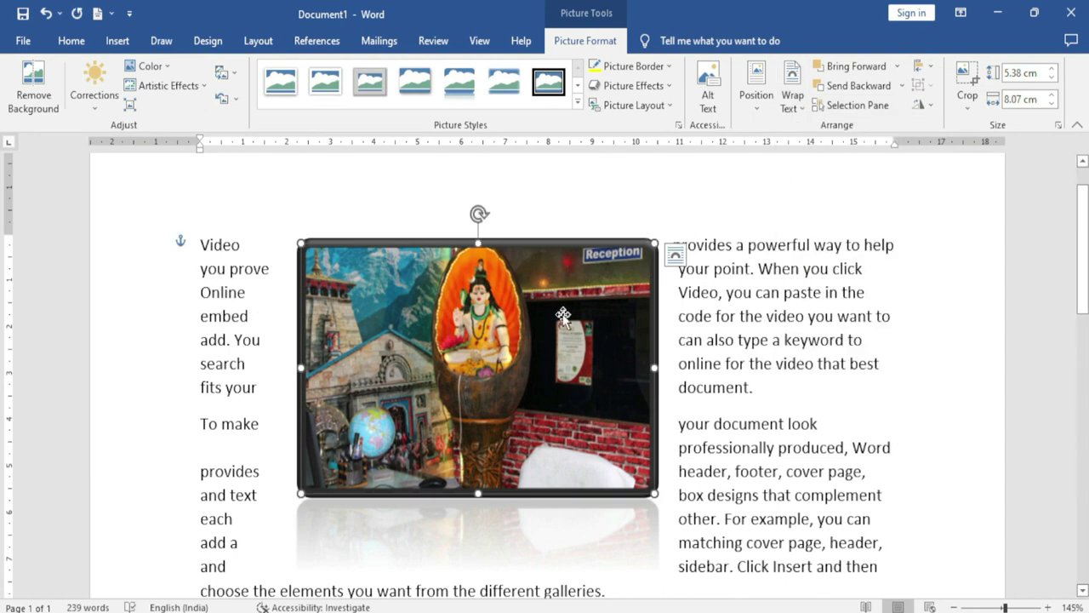
mouse_move(528, 338)
mouse_down()
mouse_move(574, 349)
mouse_move(561, 359)
mouse_up()
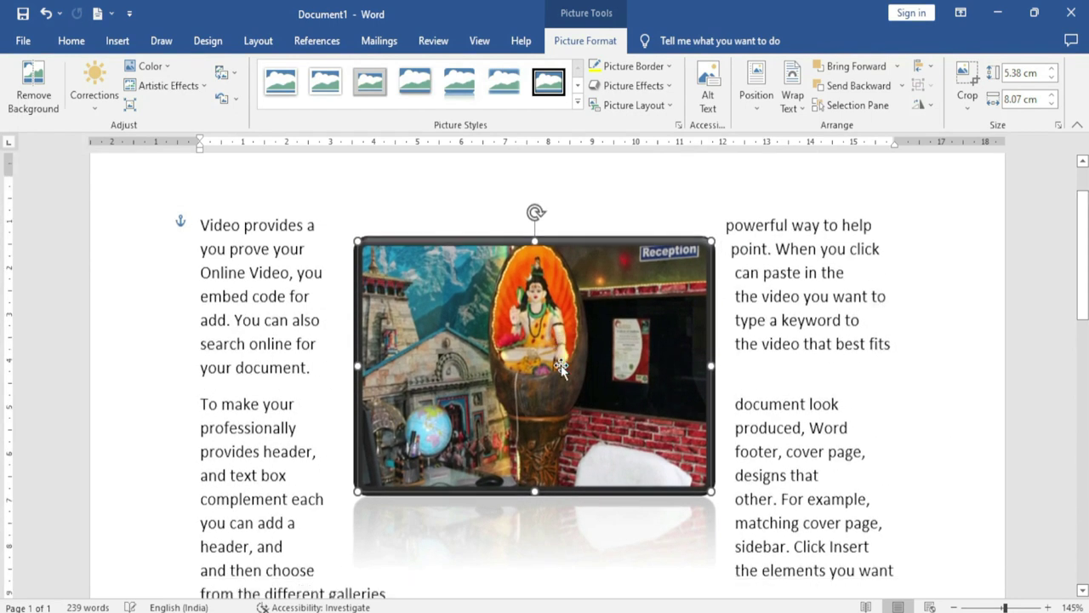
scroll(558, 323, down, 3)
drag(556, 313, 545, 368)
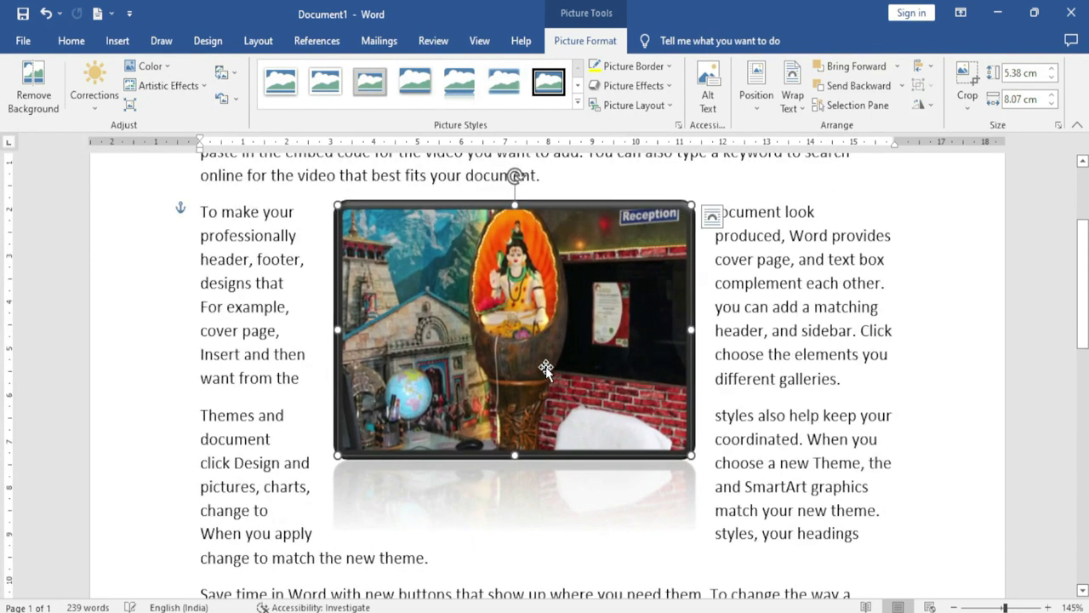
Apply Through wrapping, shrink the picture to 2.9 × 4.34 cm, and preview Top and Bottom.
click(792, 95)
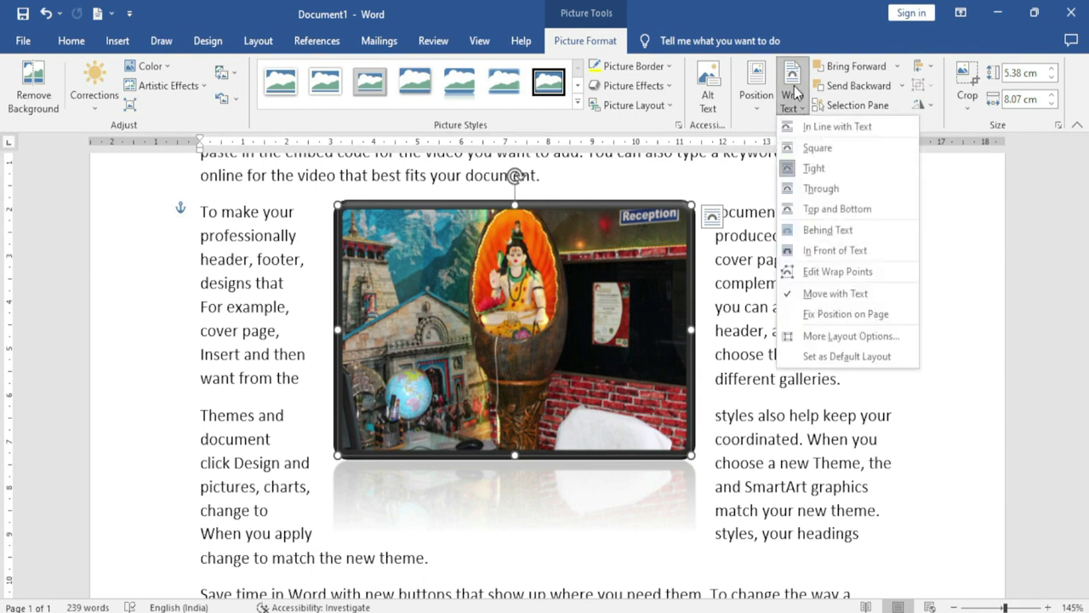
click(822, 191)
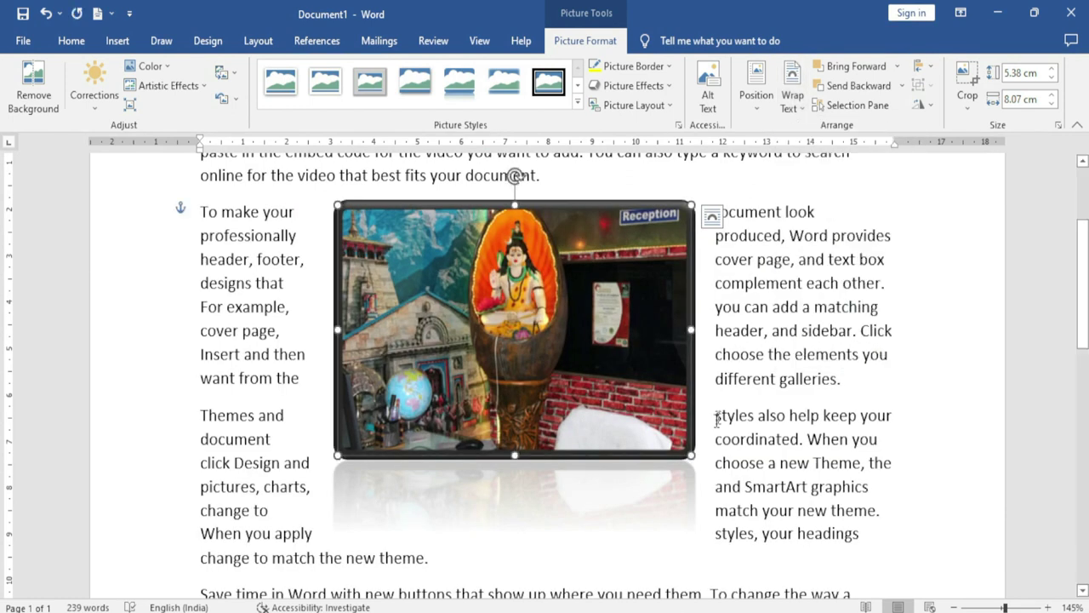
mouse_move(694, 457)
mouse_down()
mouse_move(504, 339)
mouse_move(531, 340)
mouse_up()
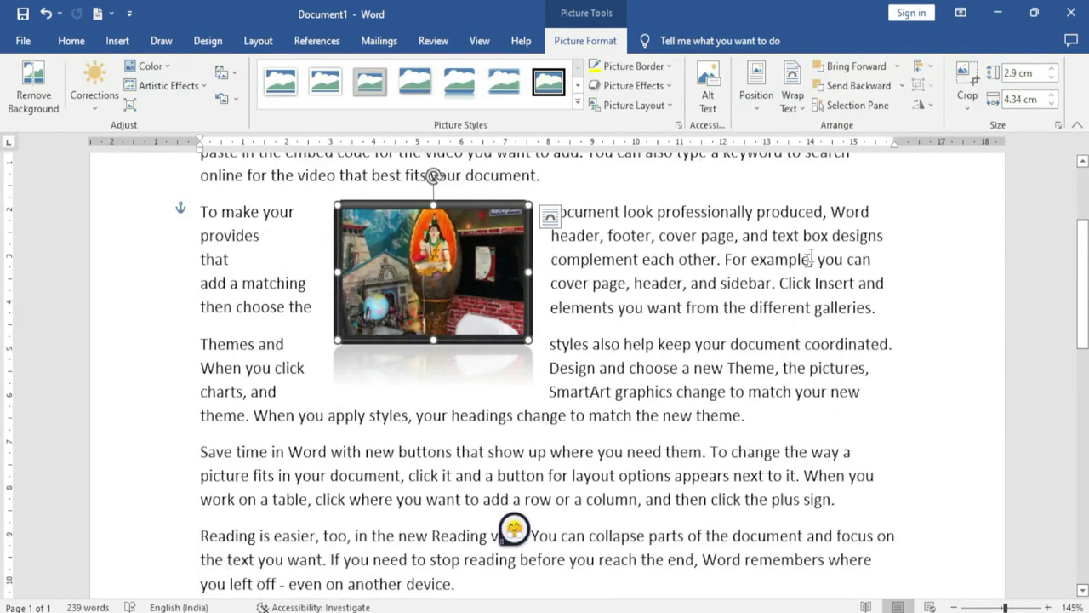
click(792, 94)
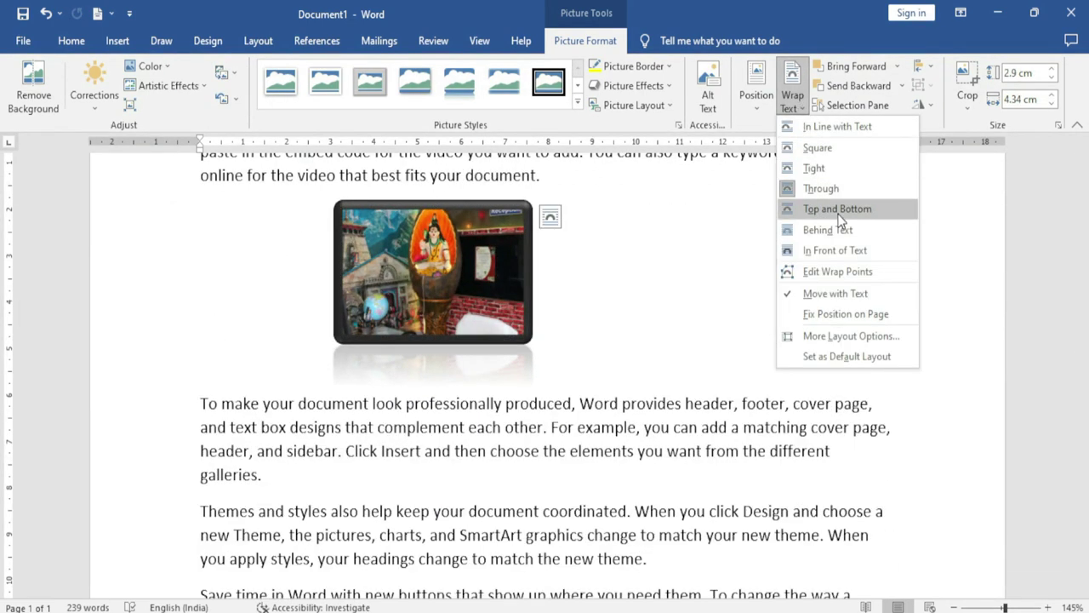
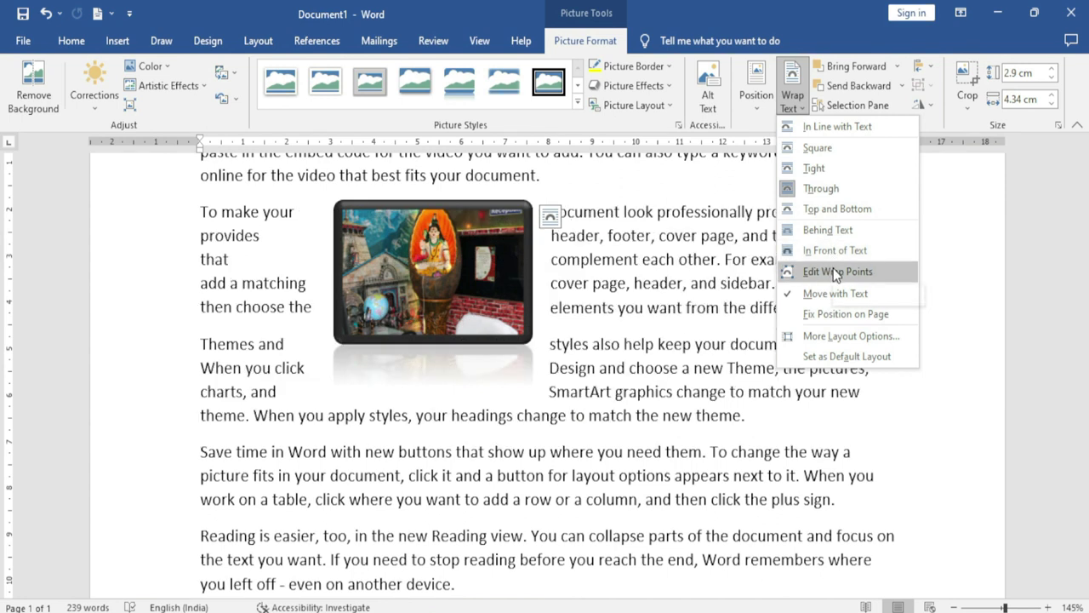
Adjust the photo's wrap points, fix its position on the page, and move it lower-right.
click(834, 268)
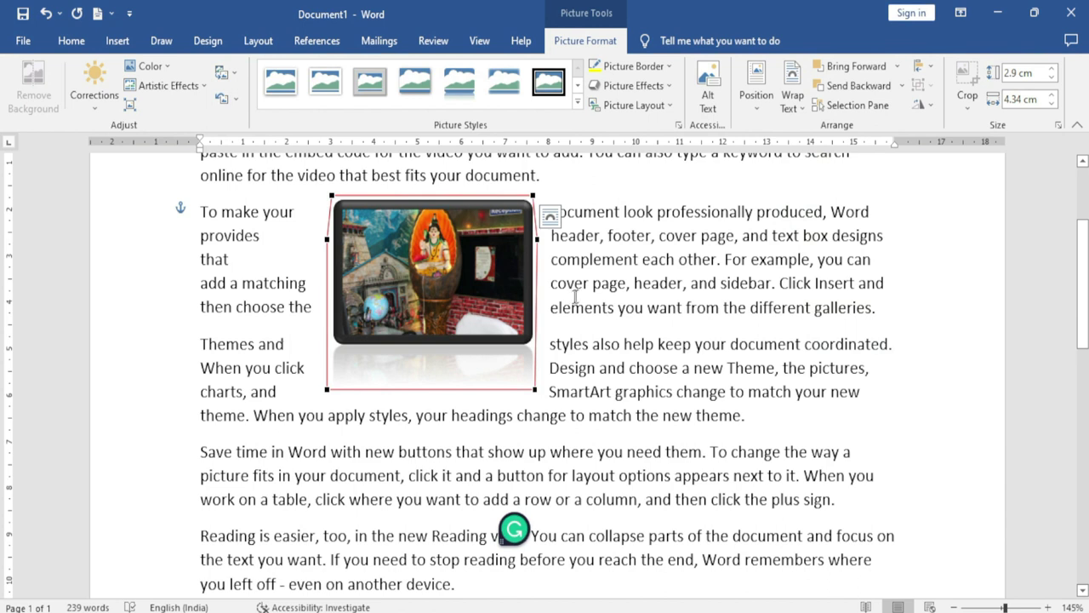
mouse_move(536, 388)
mouse_down()
mouse_move(635, 399)
mouse_move(480, 322)
mouse_up()
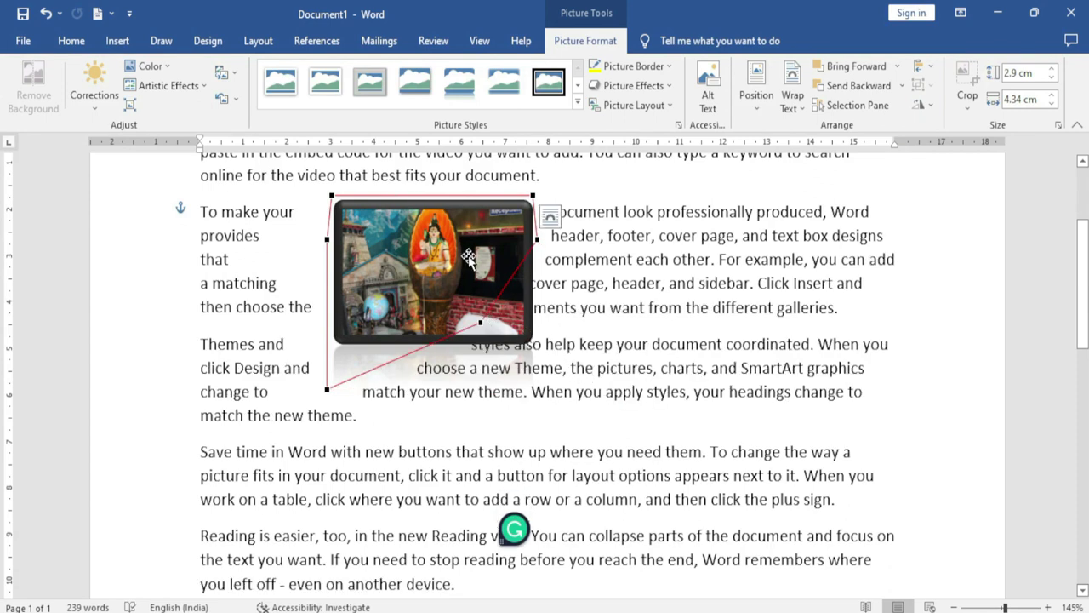
click(793, 93)
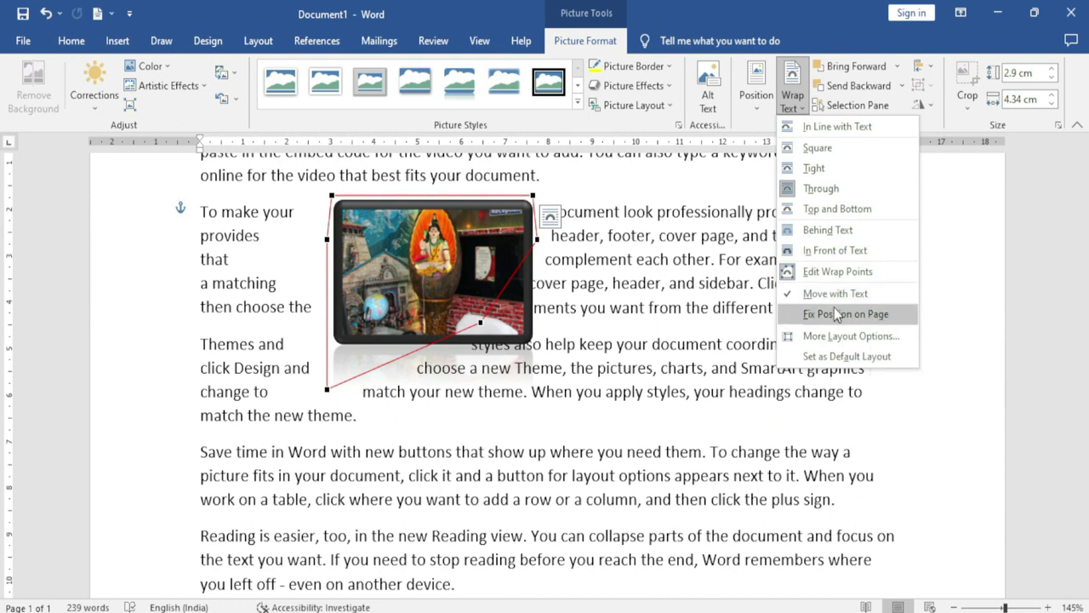
click(839, 312)
drag(528, 284, 511, 303)
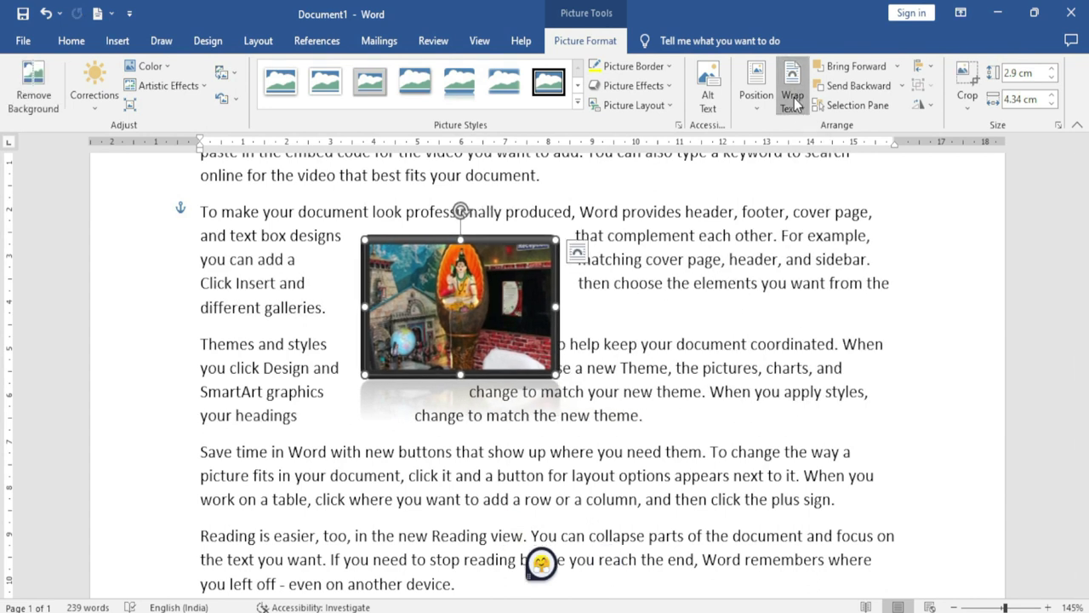
Set the photo's text wrapping to Tight in the full layout settings.
click(792, 93)
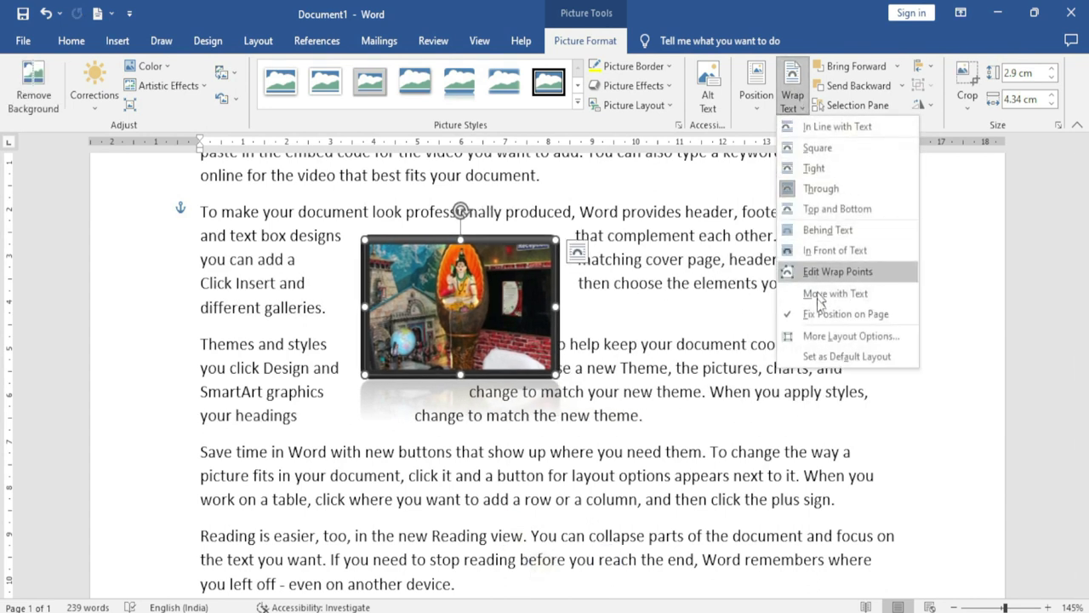
click(858, 336)
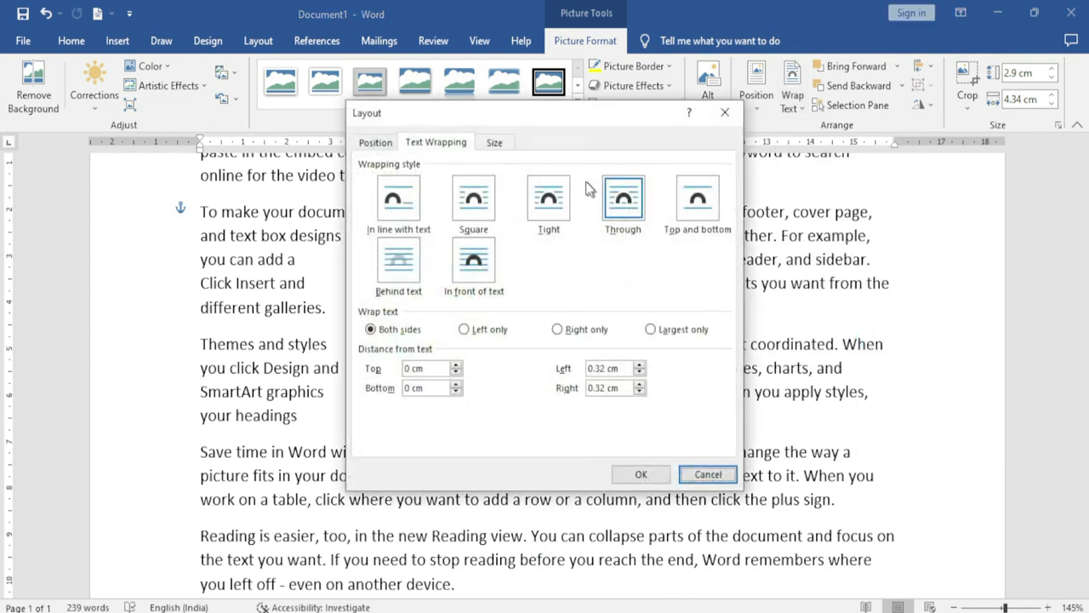
drag(592, 119, 716, 123)
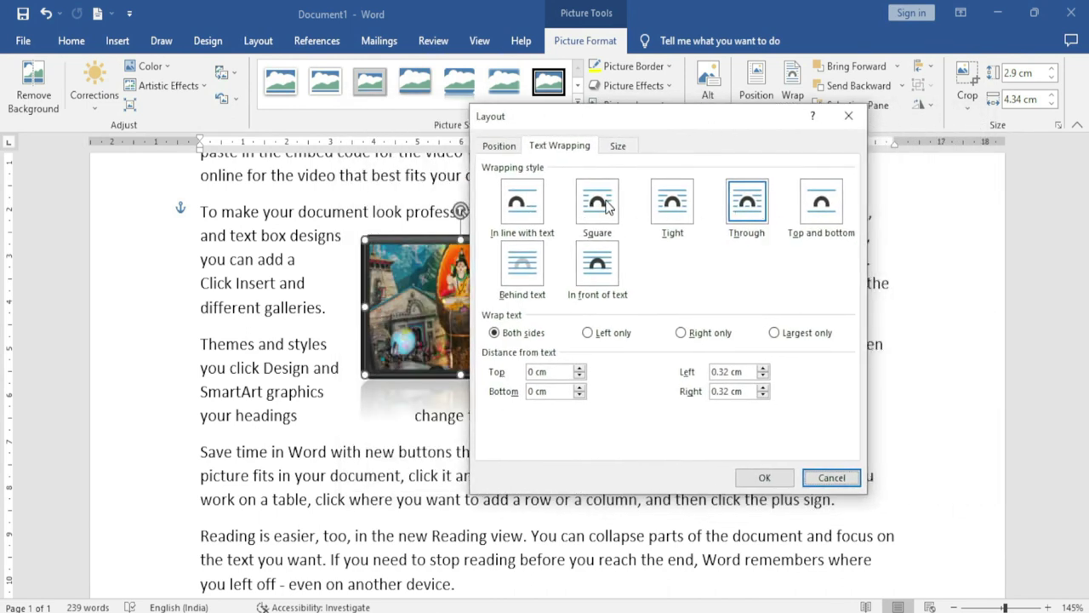
click(672, 204)
click(764, 478)
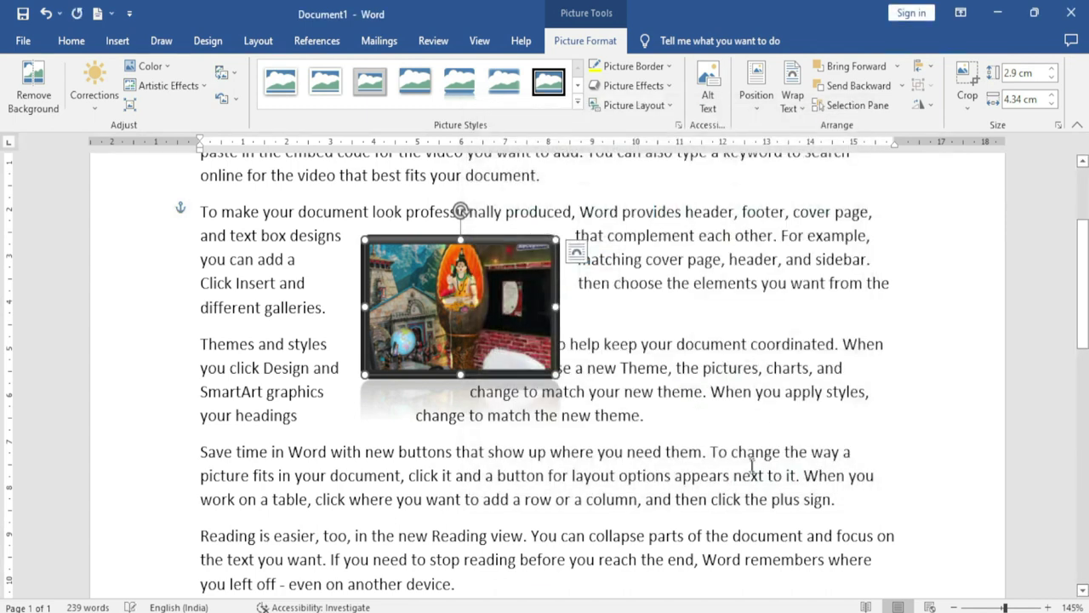
scroll(859, 225, up, 3)
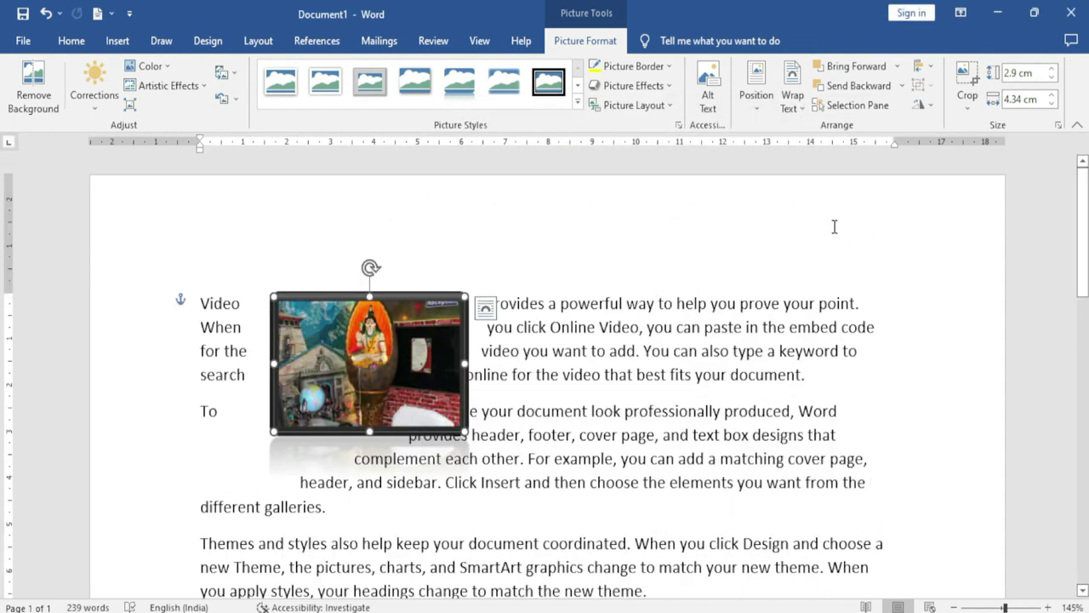
Insert the IMG_0300 photo from this device into the document.
click(792, 93)
click(886, 438)
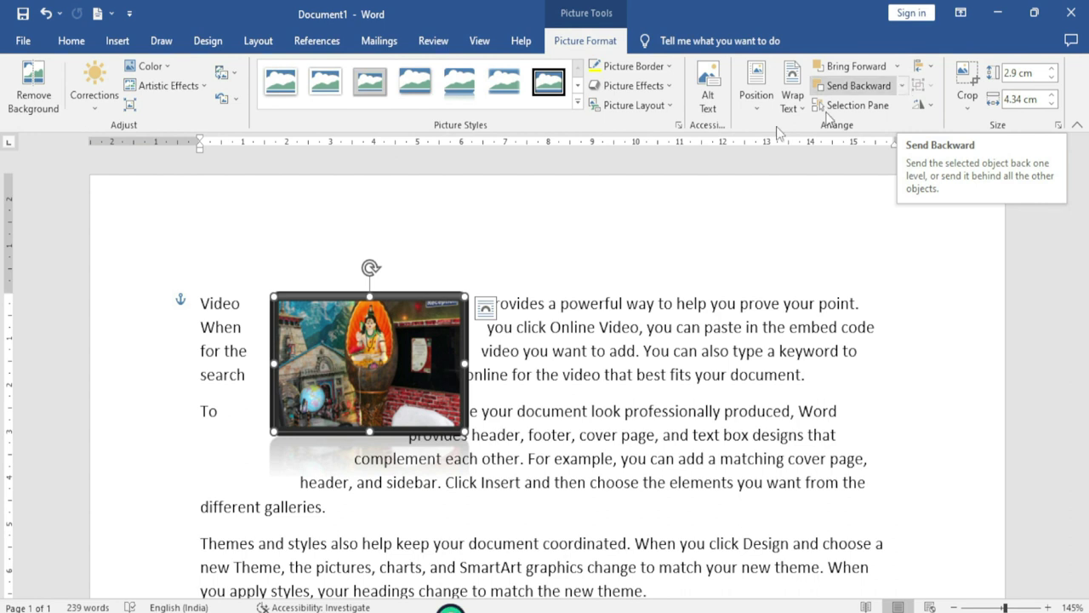
click(117, 41)
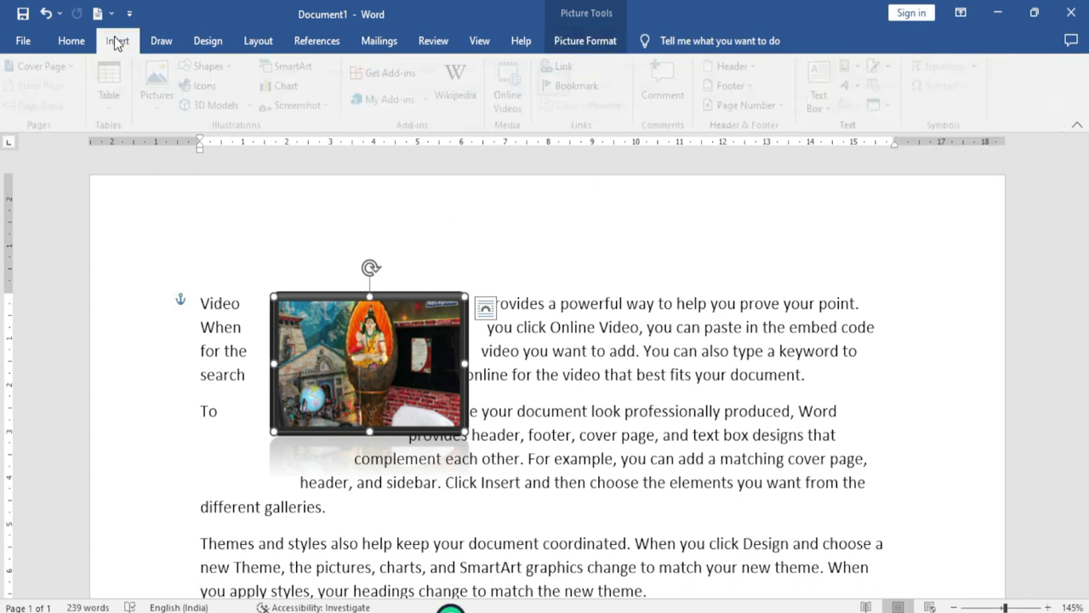
click(166, 110)
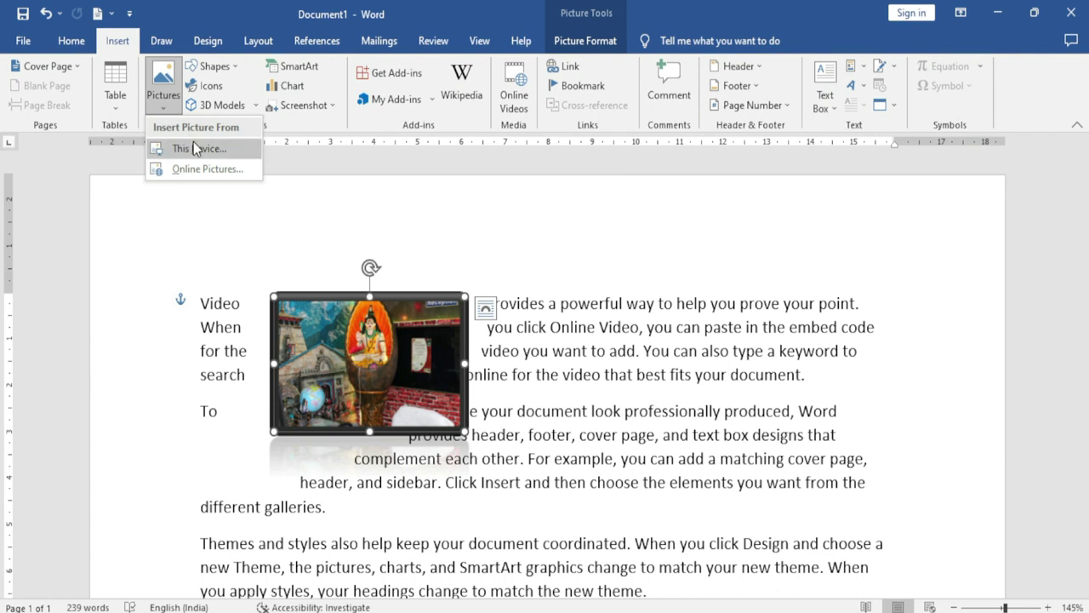
click(196, 148)
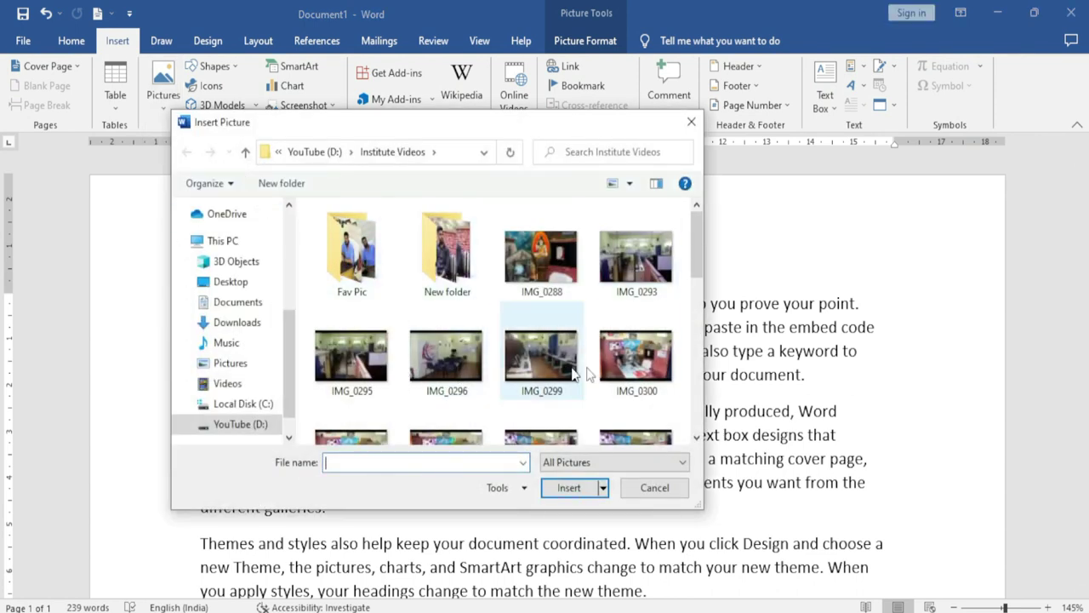
click(637, 356)
click(569, 488)
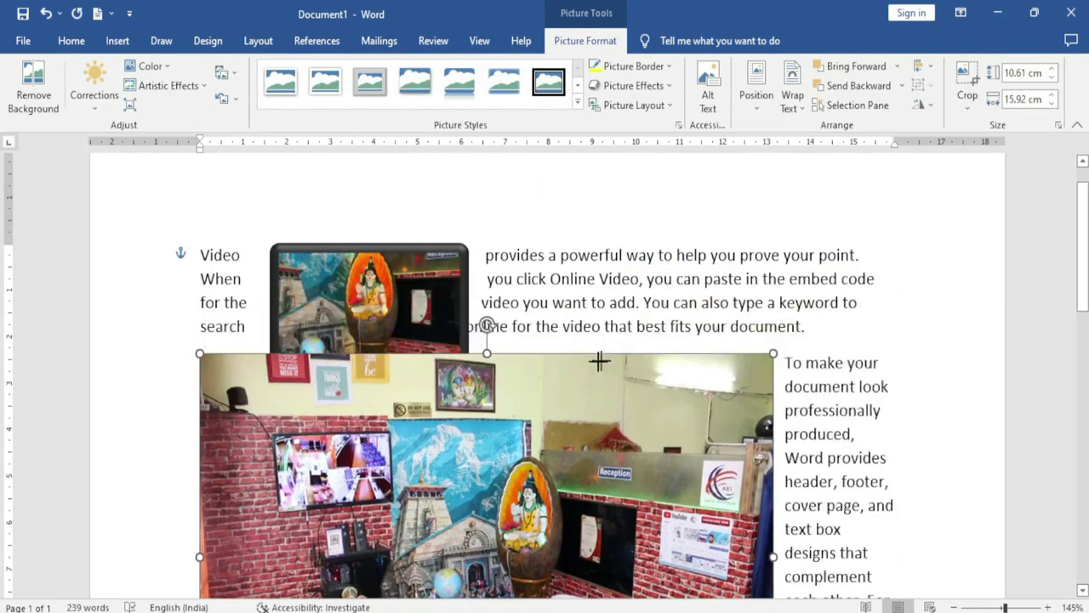
Resize the office photo to 6.21 × 9.31 cm beside the third paragraph.
drag(893, 268, 477, 469)
scroll(490, 546, down, 3)
click(490, 545)
Set both the large office photo and the small framed photo to In Front of Text.
scroll(489, 536, up, 3)
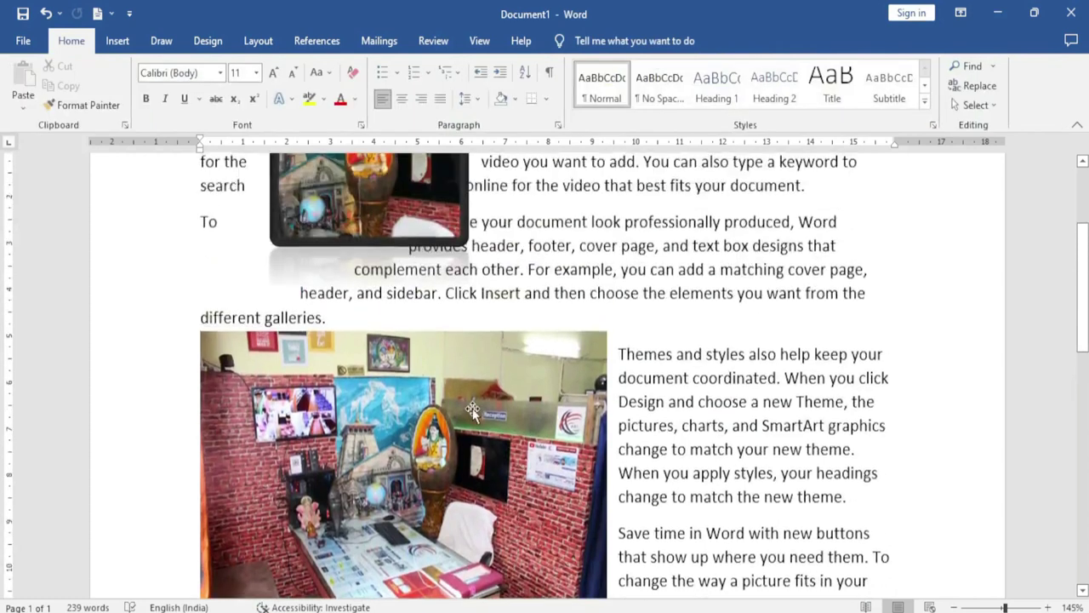
drag(503, 417, 628, 340)
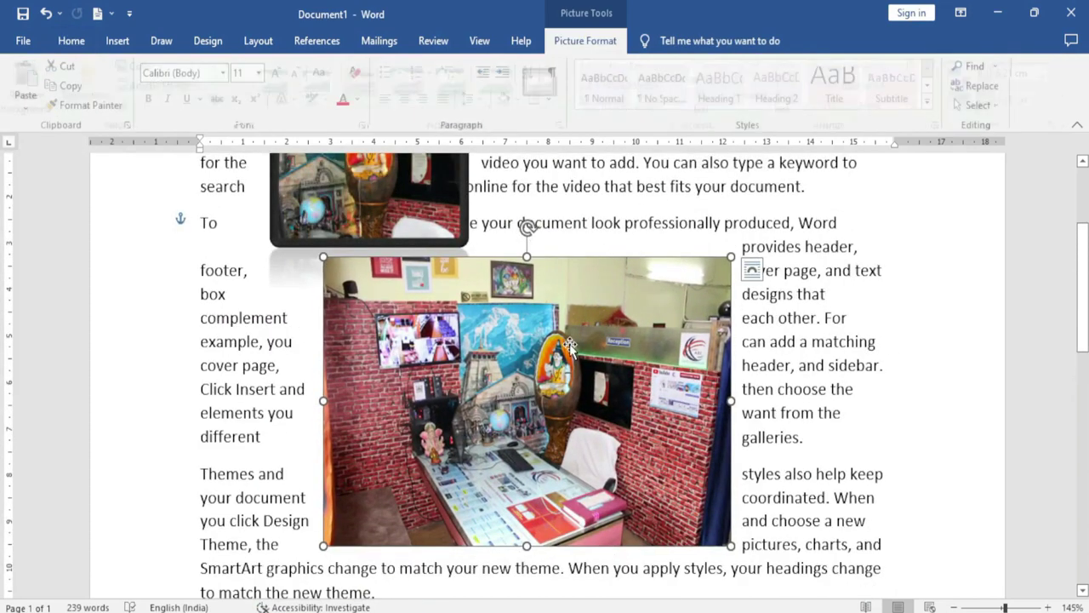
click(791, 100)
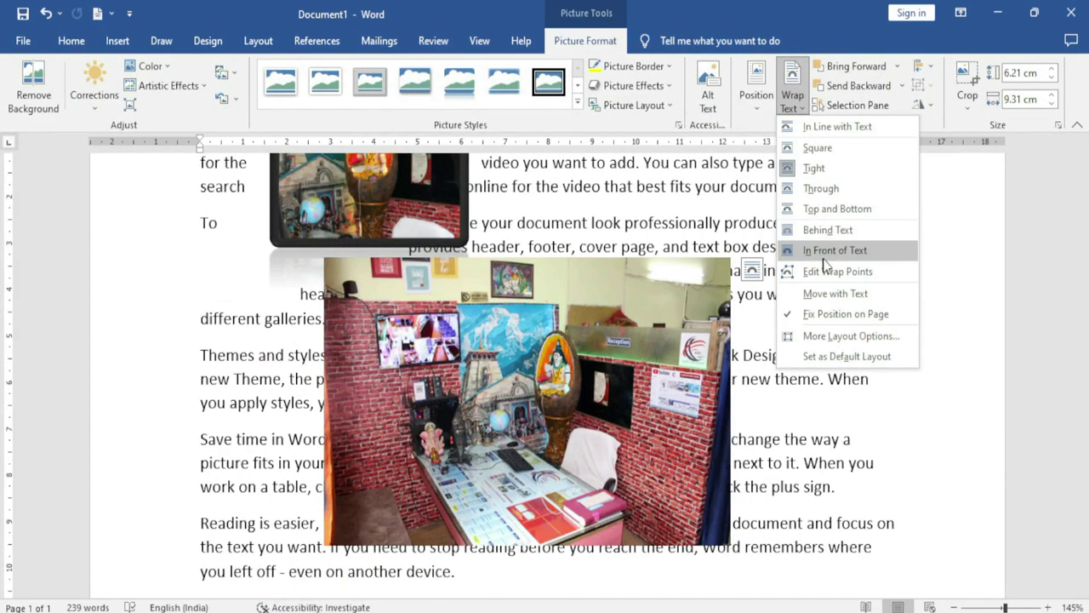
click(825, 251)
click(371, 219)
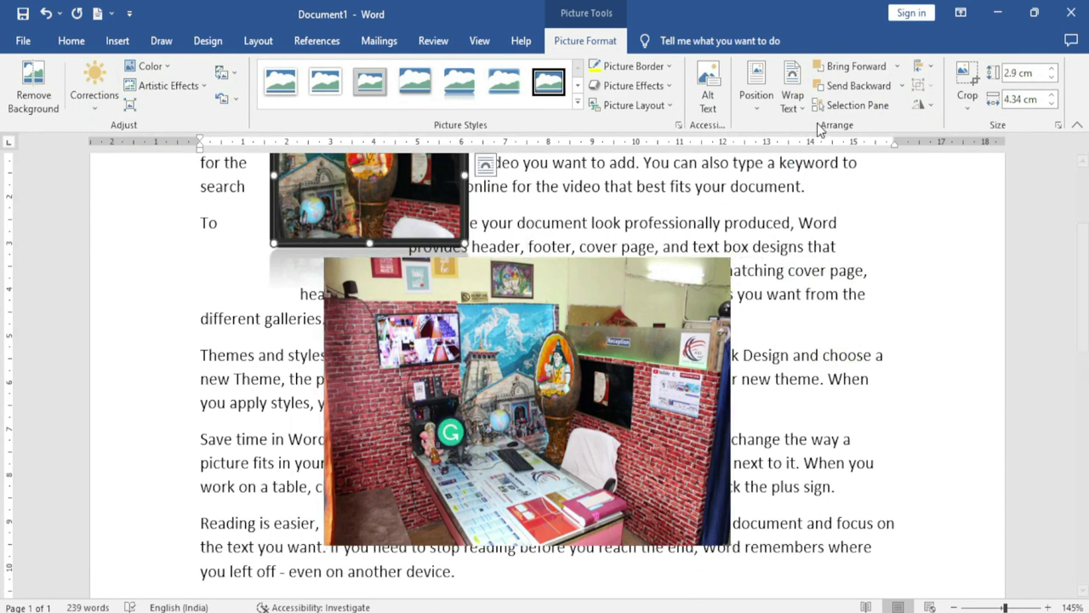
click(791, 98)
click(829, 250)
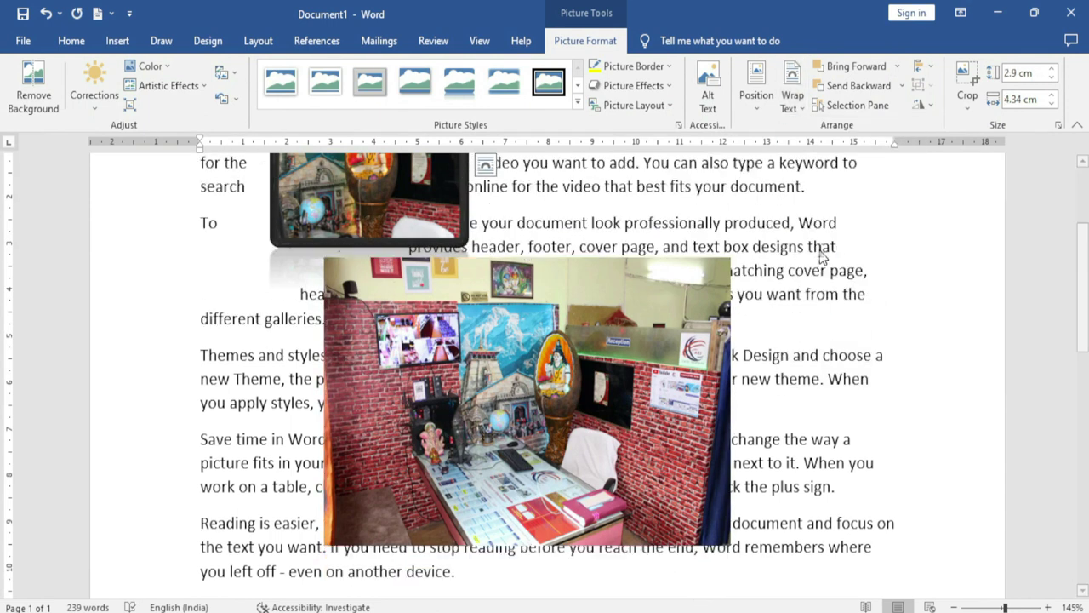
Move the office photo up over the framed photo and layer it on top.
scroll(538, 491, up, 3)
drag(538, 492, 533, 315)
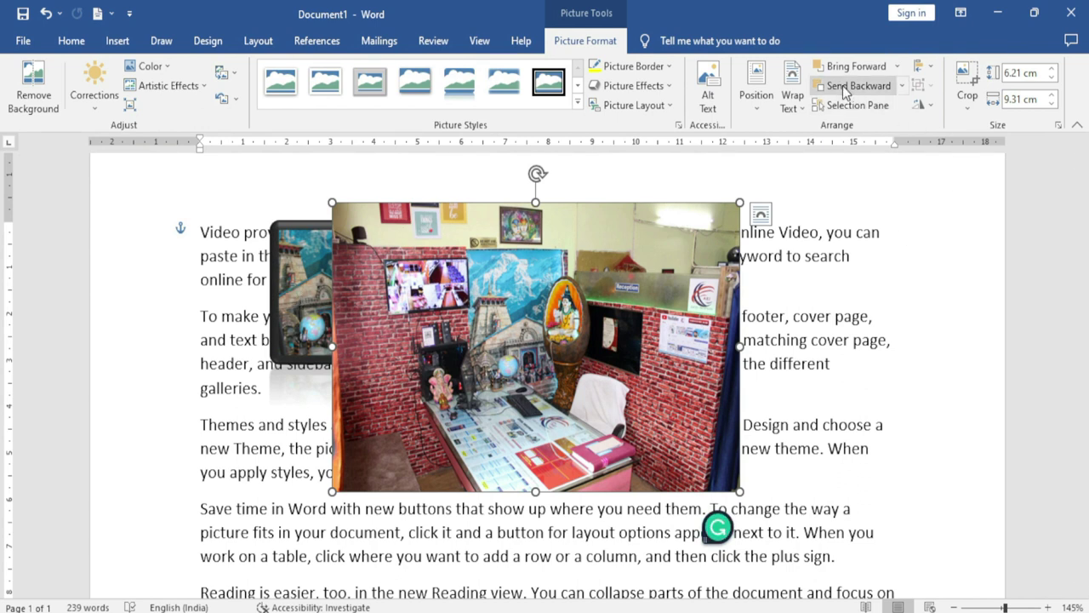
click(846, 92)
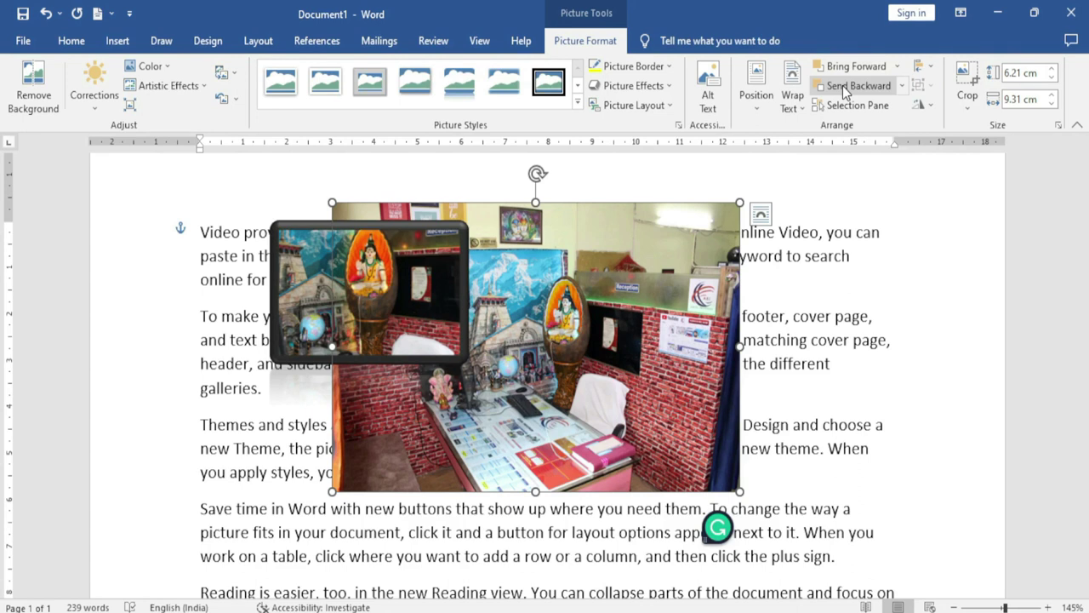
click(856, 67)
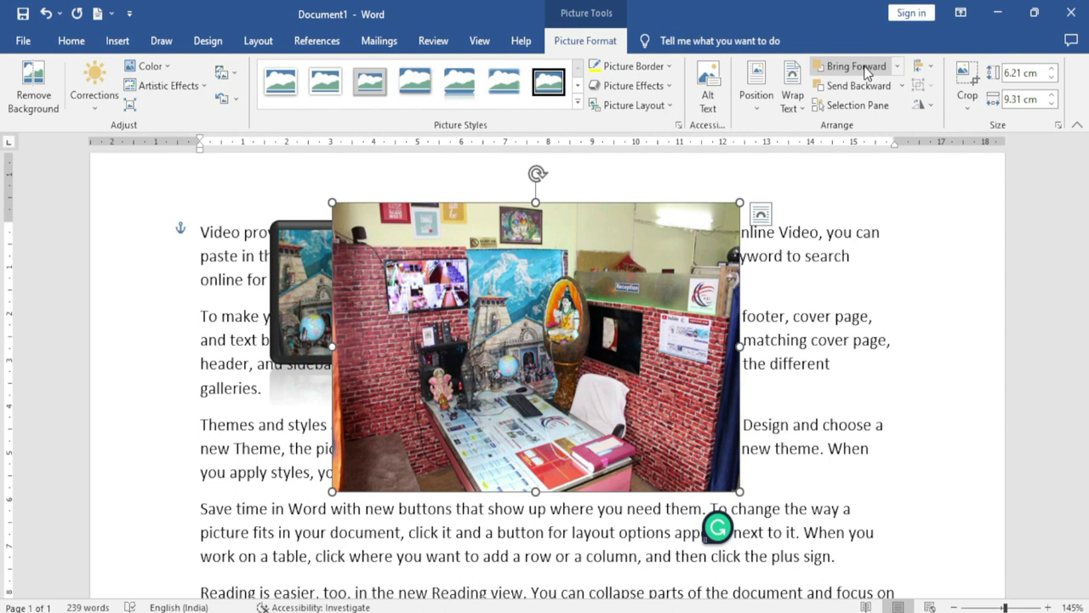
click(897, 66)
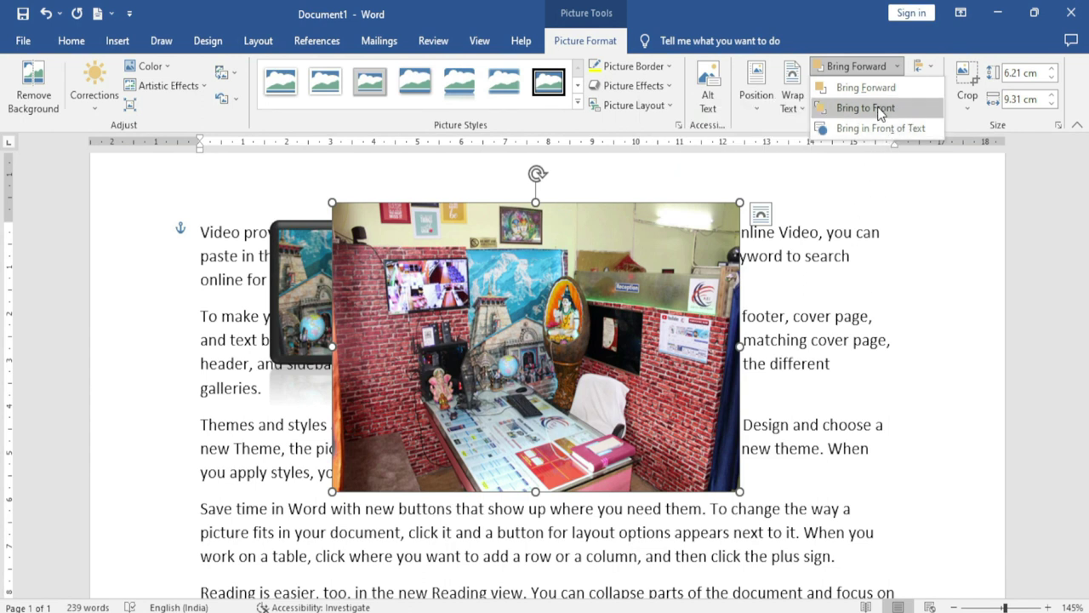
click(862, 332)
click(321, 291)
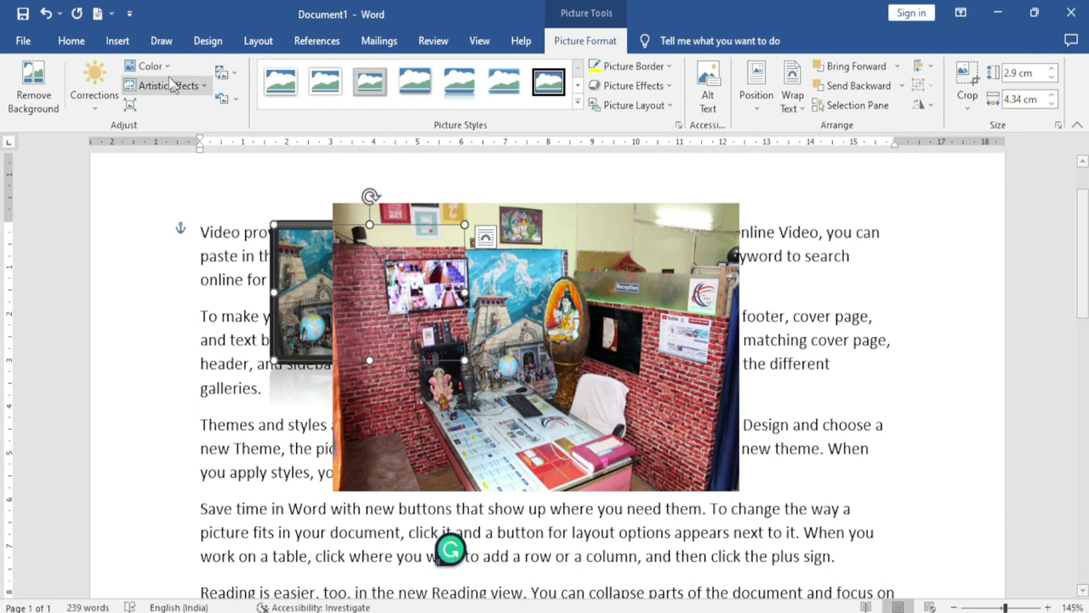
Insert the IMG_0303 photo from this device, move it lower, and float it in front of text.
click(118, 41)
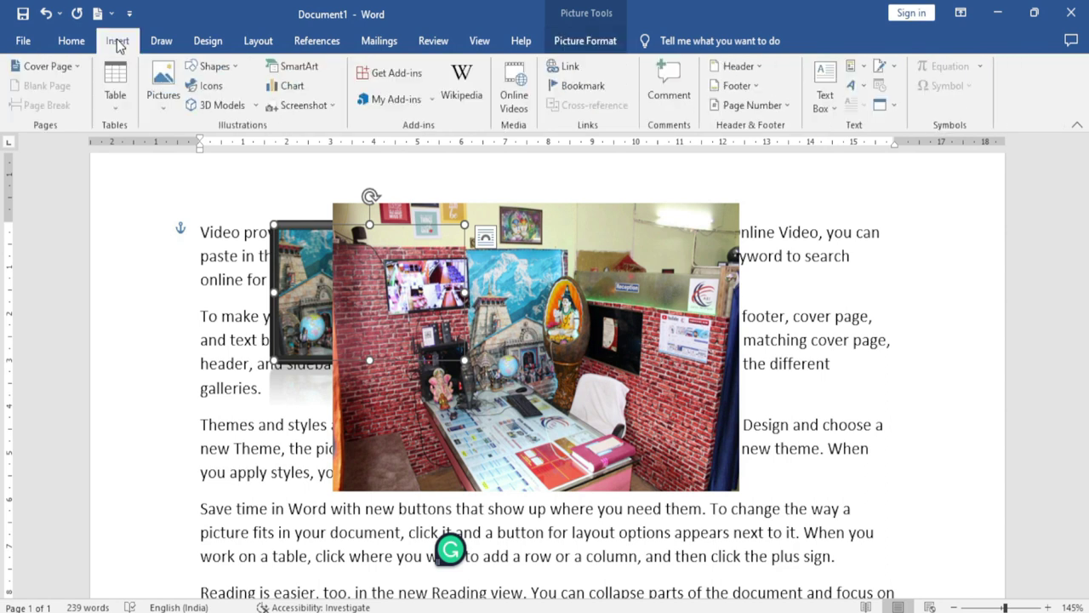
click(171, 108)
click(191, 148)
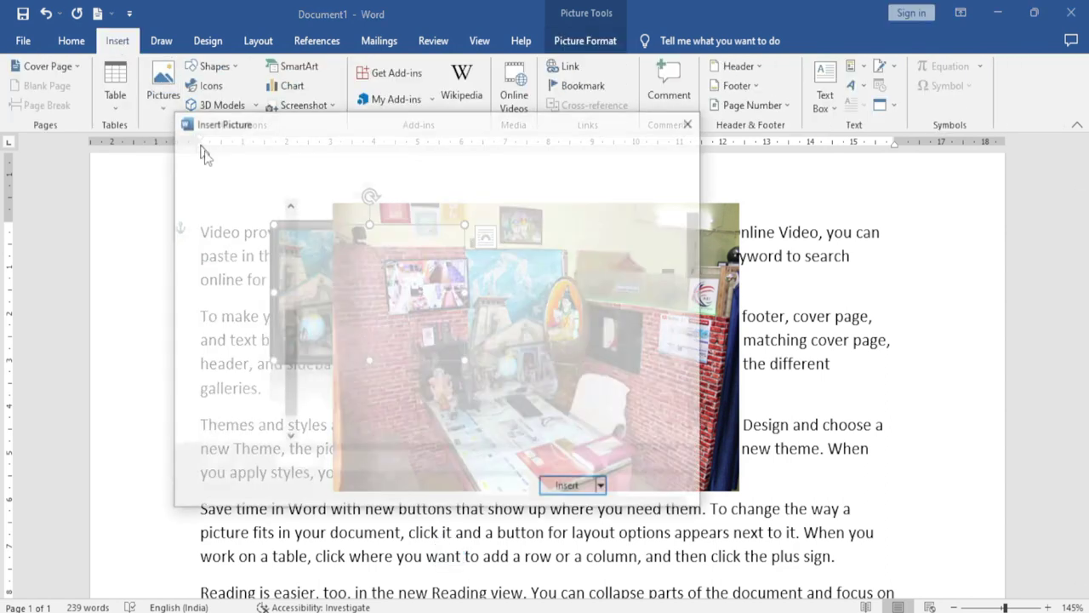
click(531, 358)
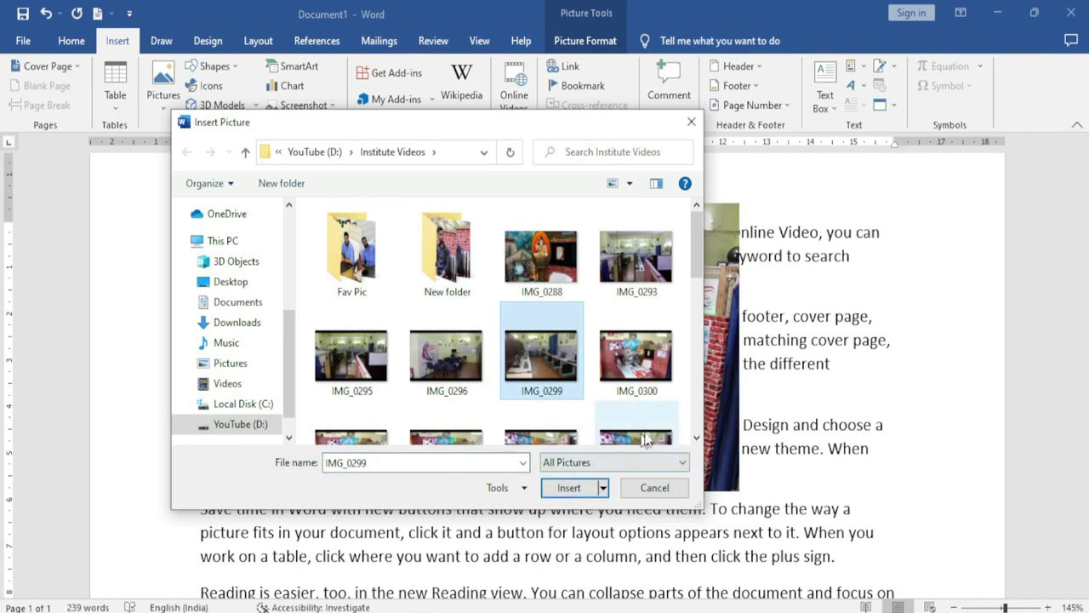
scroll(694, 272, down, 1)
scroll(694, 273, down, 2)
click(566, 342)
click(569, 487)
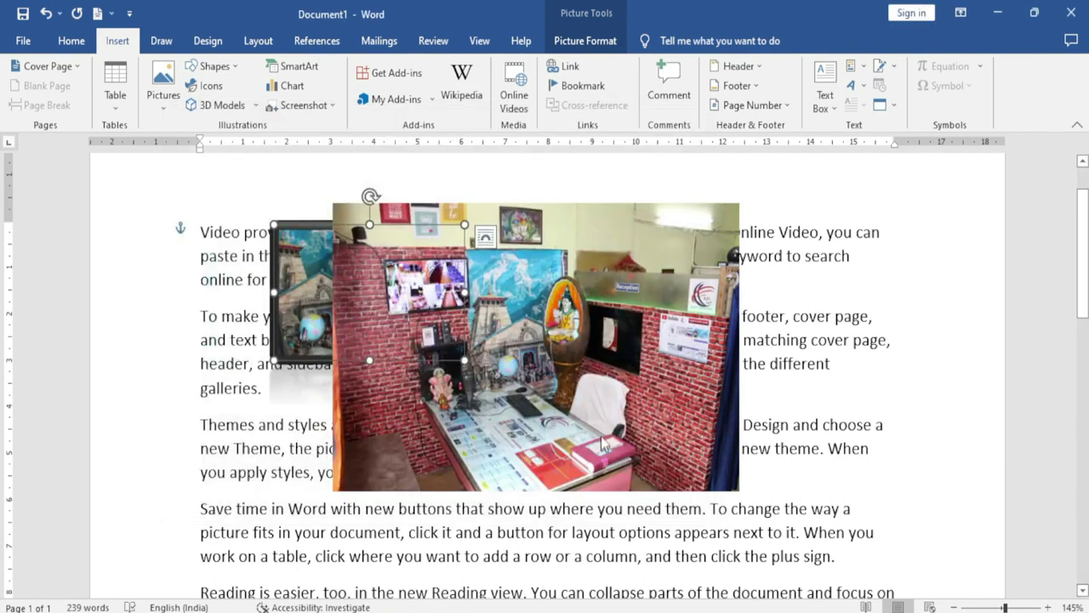
drag(522, 426, 532, 477)
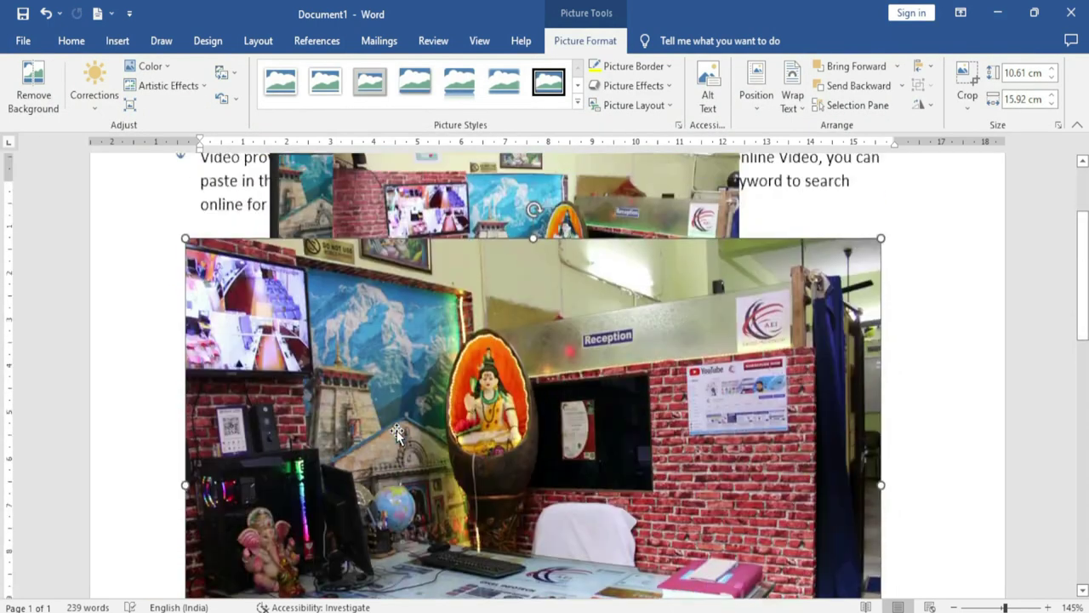
click(791, 115)
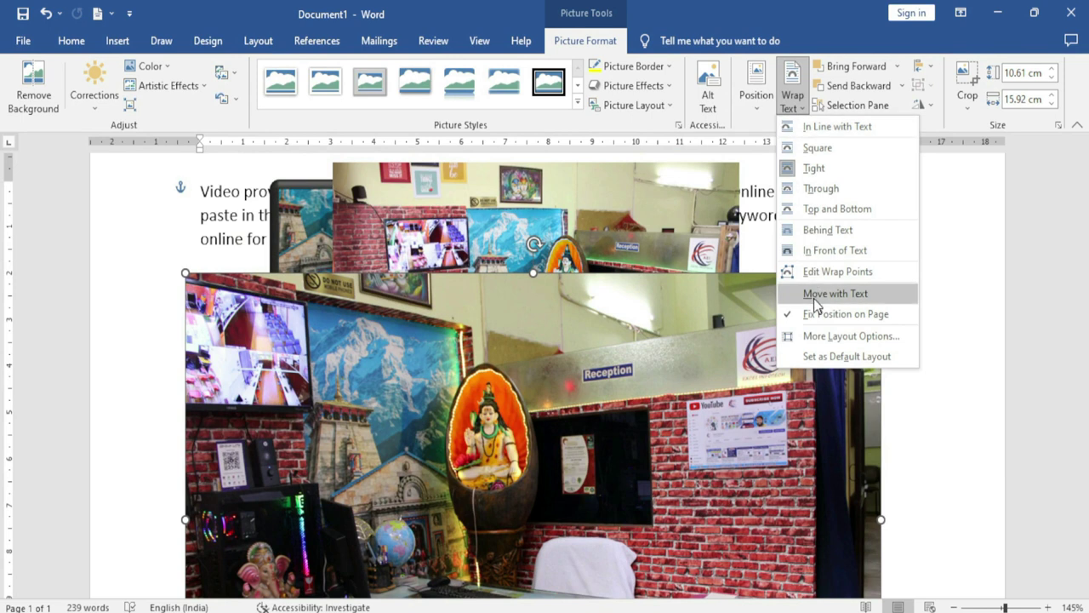
click(833, 252)
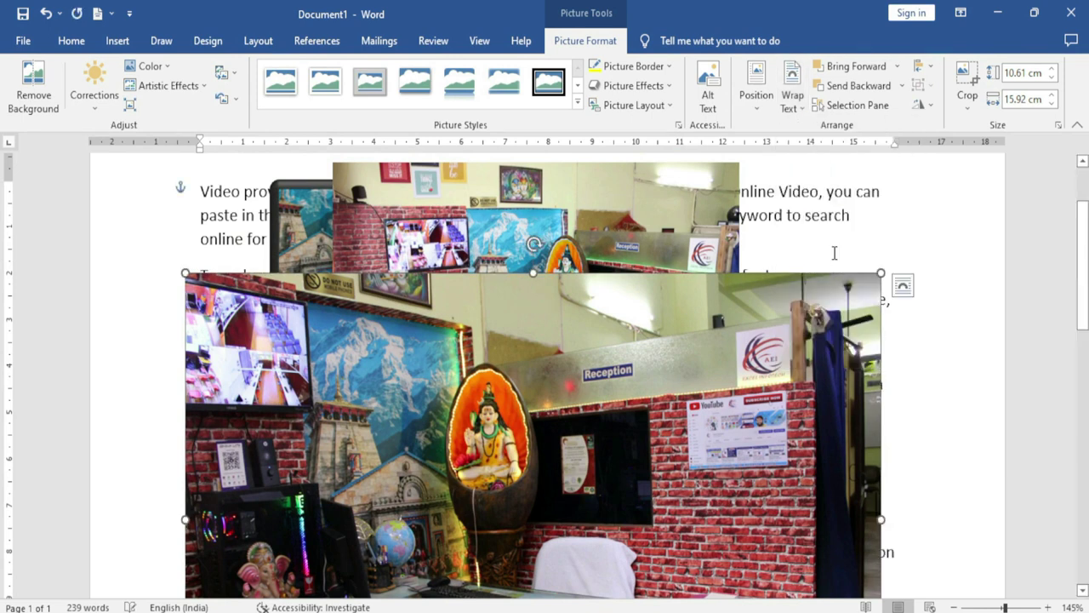
Bring the small picture to front over the large photo and enlarge it to 6.15 × 9.2 cm.
click(314, 234)
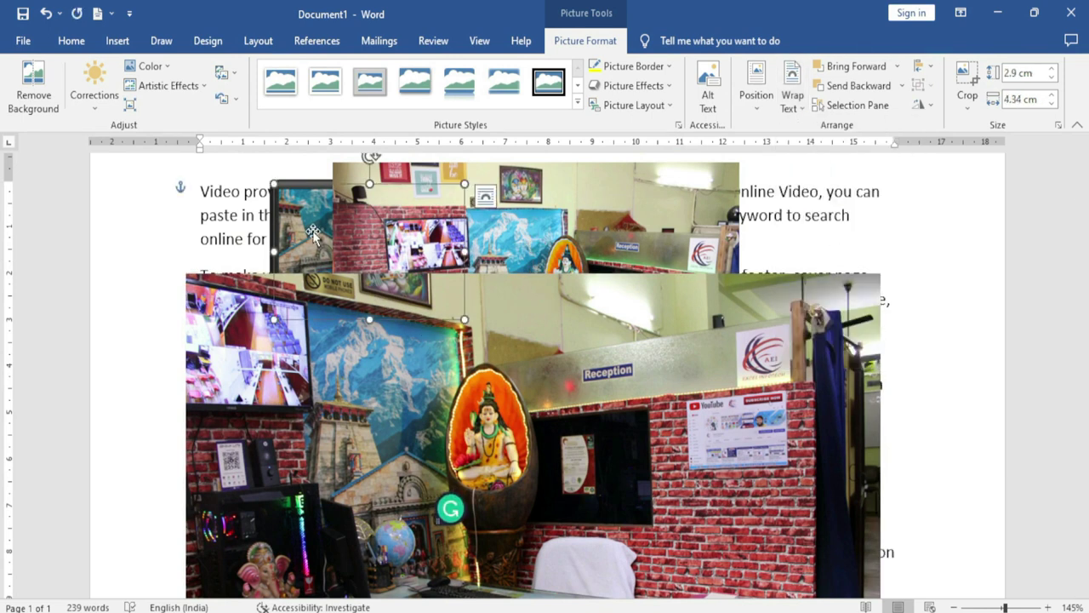
click(897, 67)
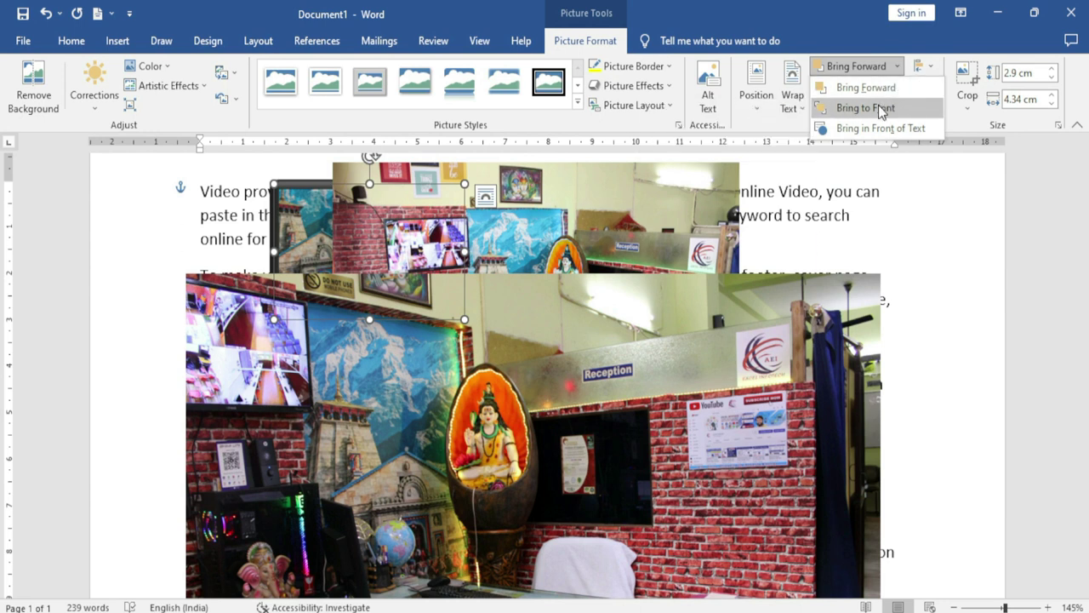
click(879, 106)
mouse_move(380, 221)
mouse_down()
mouse_move(549, 289)
mouse_move(523, 361)
mouse_up()
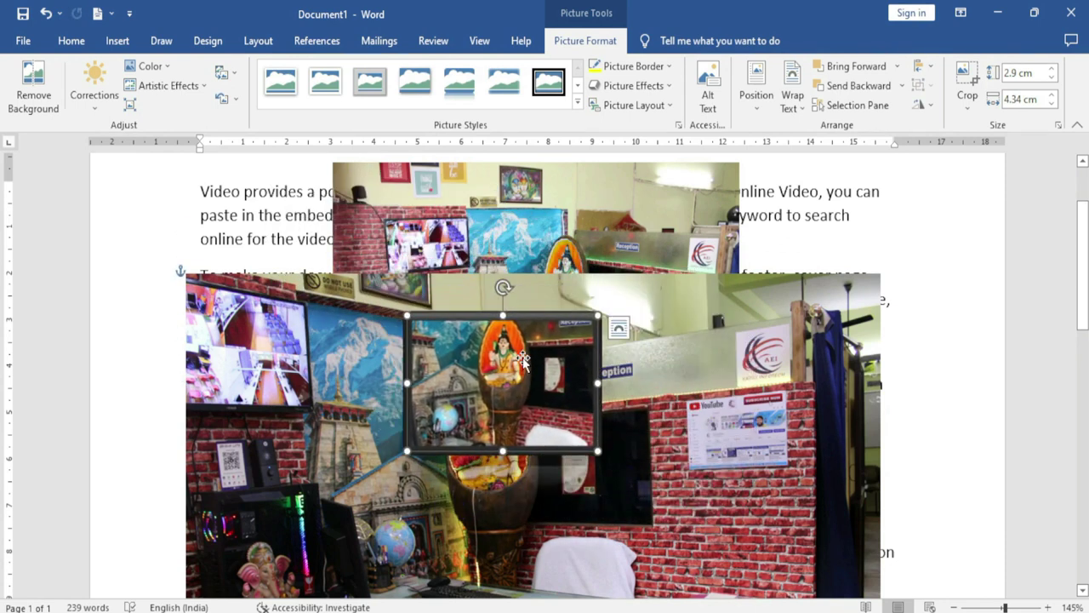
drag(600, 451, 809, 598)
mouse_move(652, 436)
mouse_down()
mouse_move(623, 396)
mouse_move(507, 321)
mouse_up()
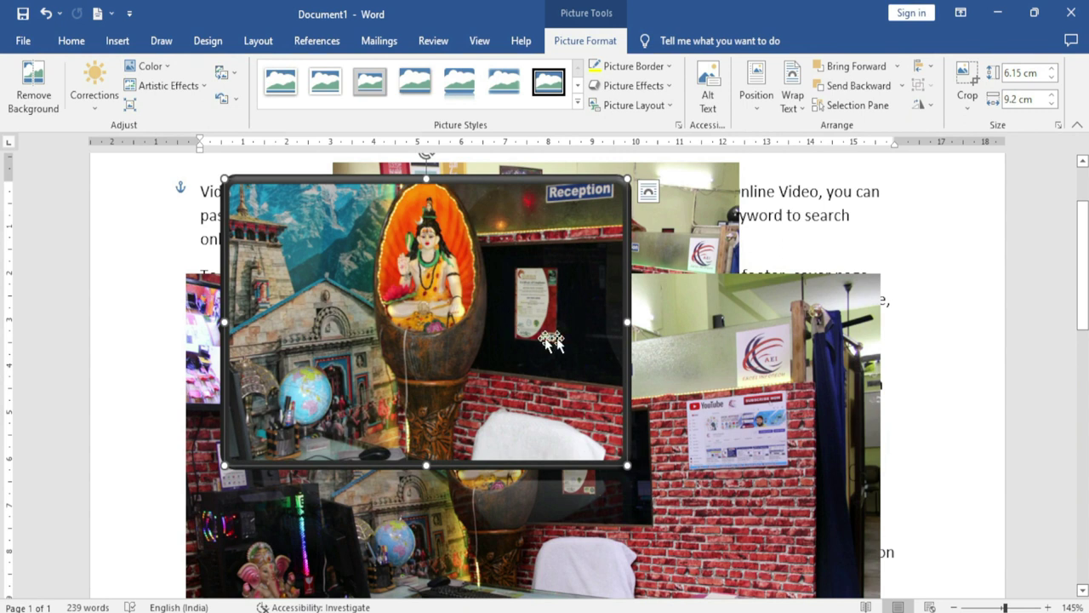
Send the framed picture to the back and move it toward the upper-left of the page.
click(897, 65)
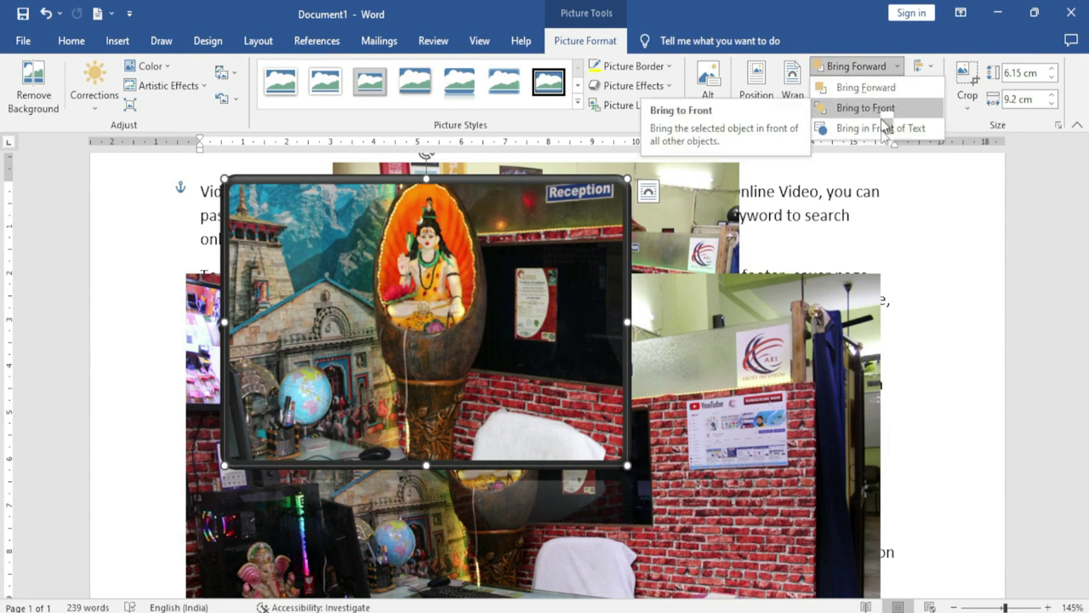
click(557, 390)
drag(509, 341, 500, 328)
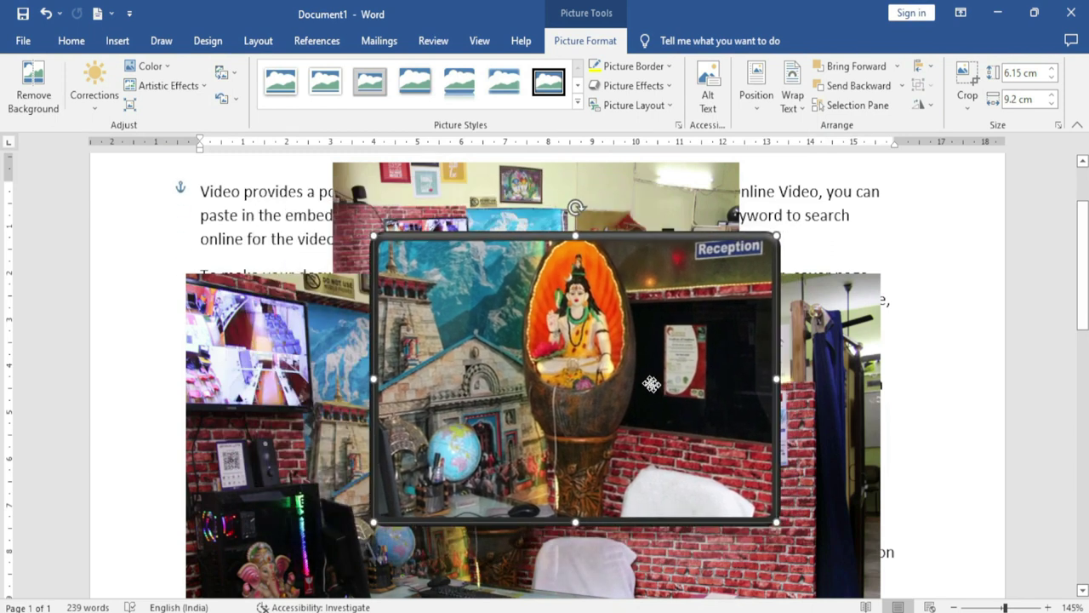
click(901, 85)
click(885, 129)
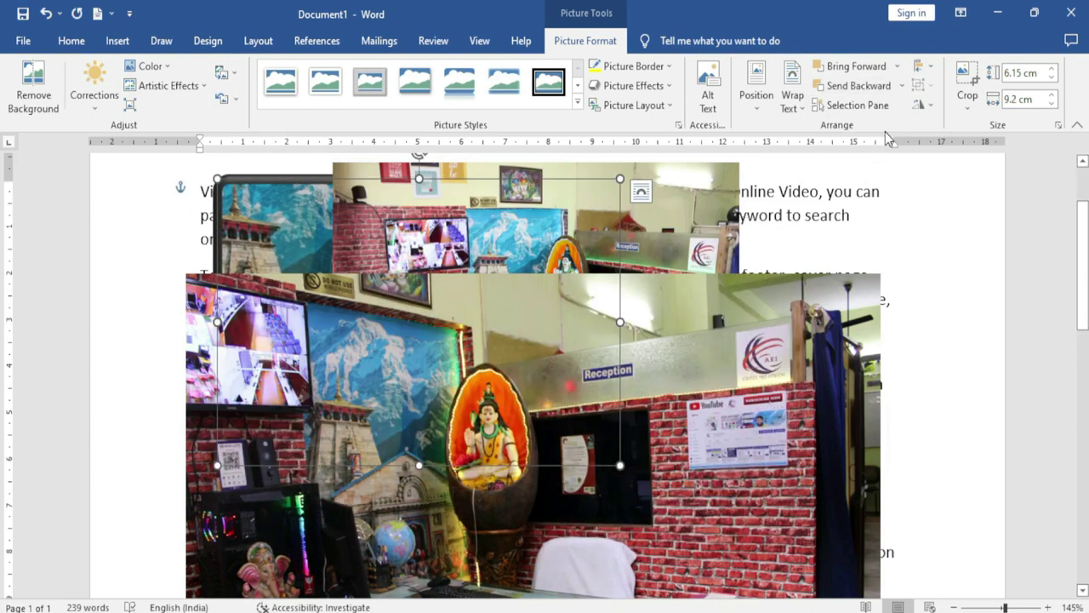
mouse_move(318, 225)
mouse_down()
mouse_move(185, 245)
mouse_move(163, 215)
mouse_up()
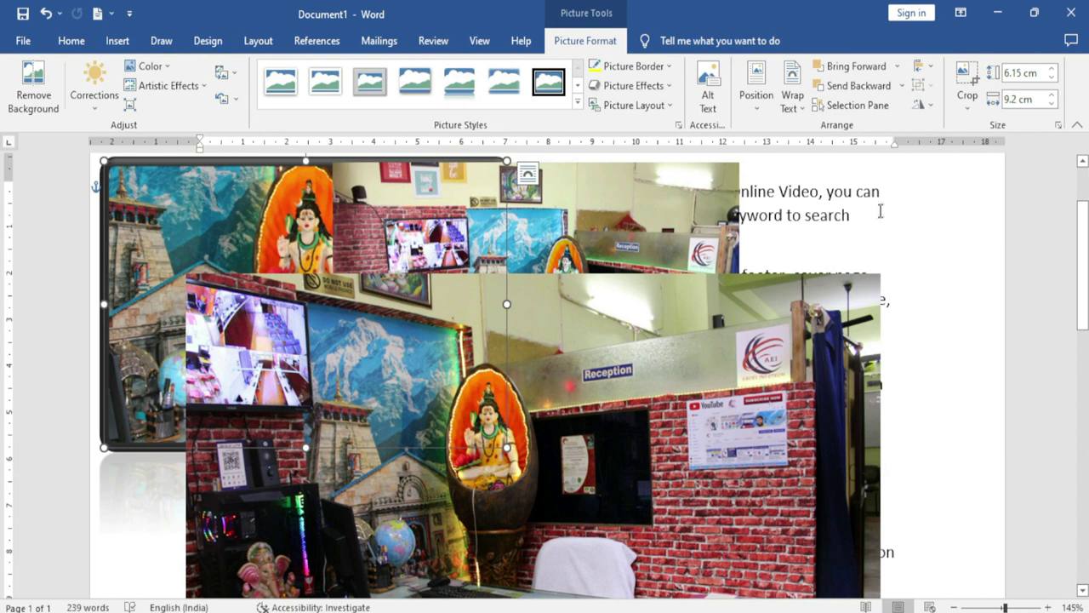
Put the framed picture behind the text, delete the large photo, and centre the framed one.
click(901, 86)
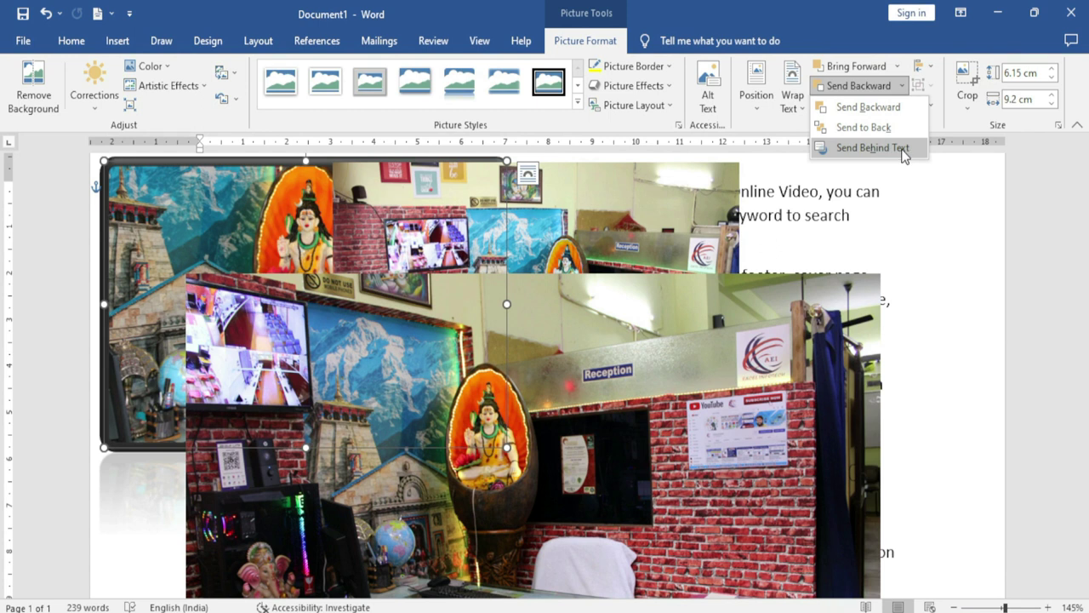
click(872, 148)
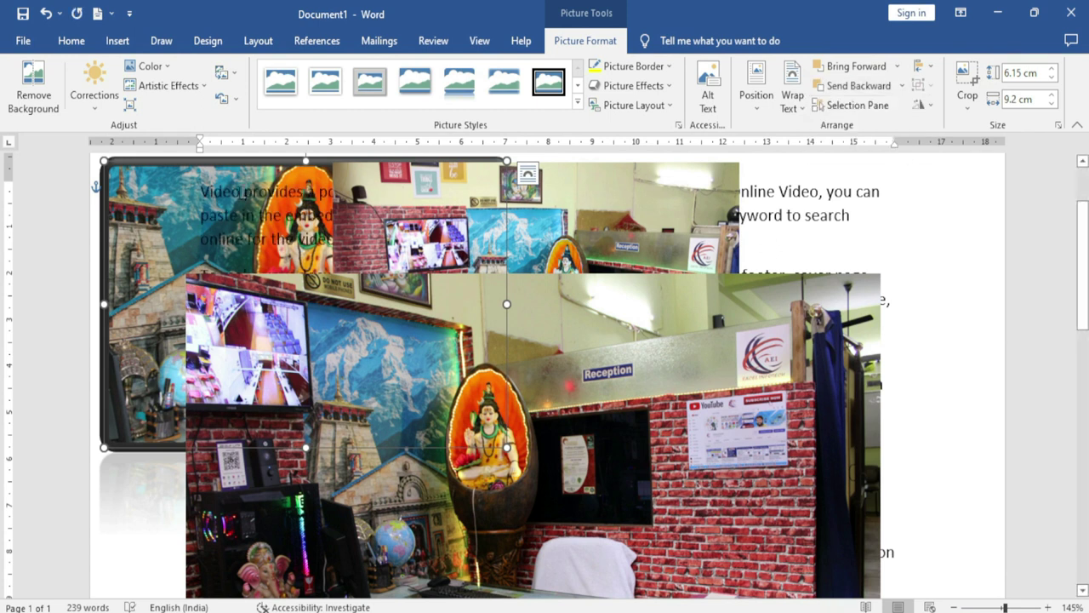
click(475, 327)
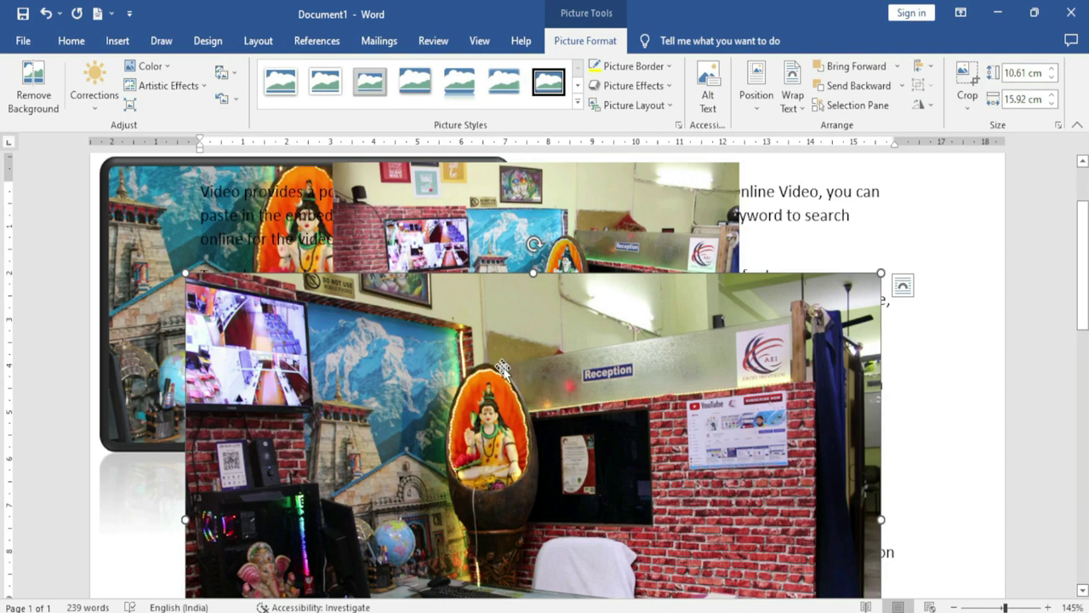
key(Delete)
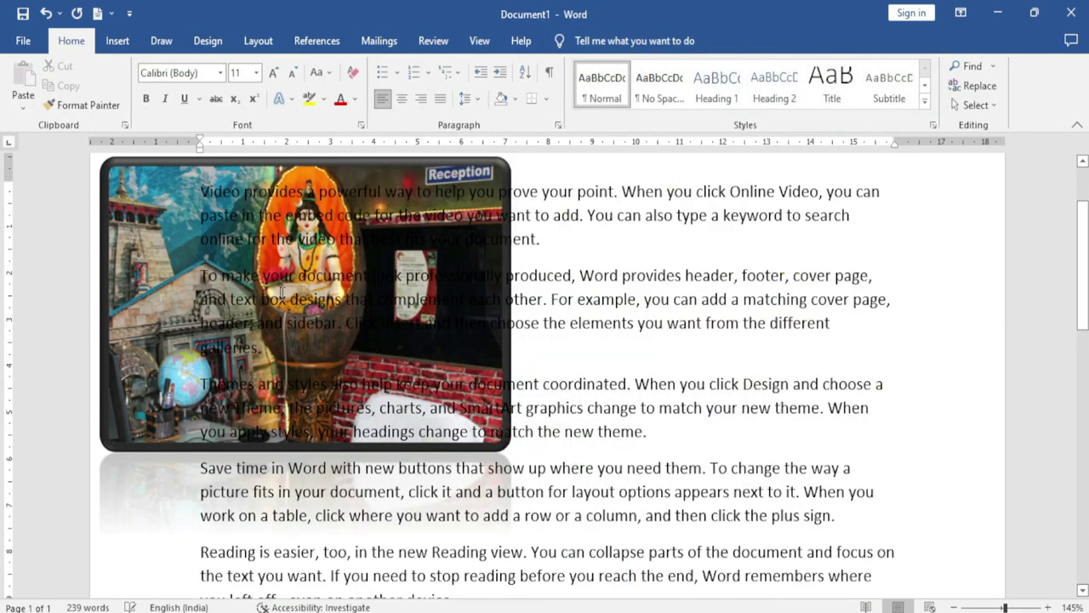
mouse_move(126, 215)
mouse_down()
mouse_move(364, 262)
mouse_move(353, 262)
mouse_up()
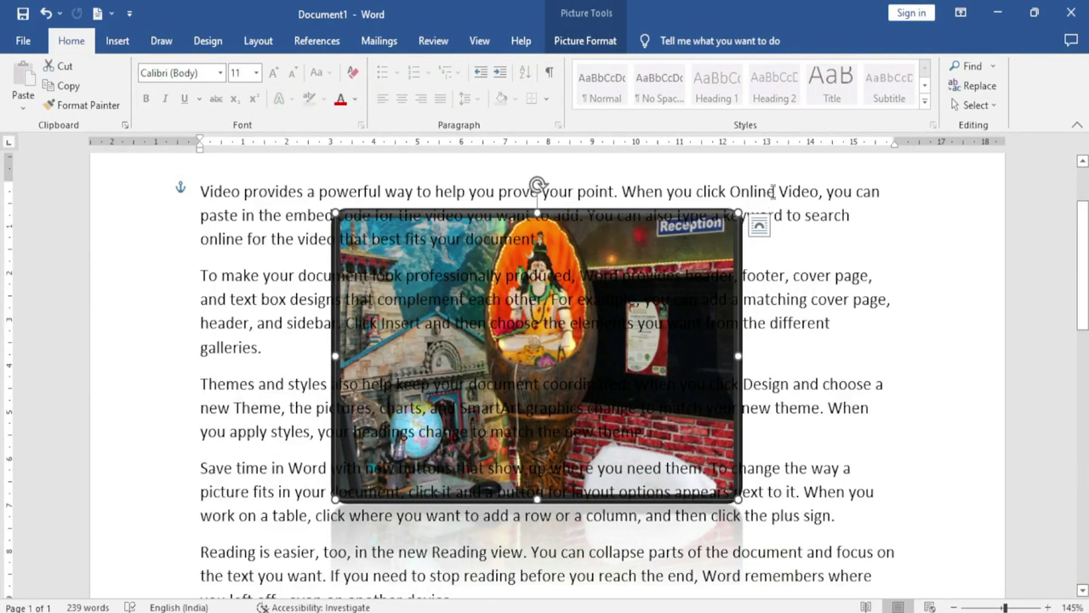
click(640, 295)
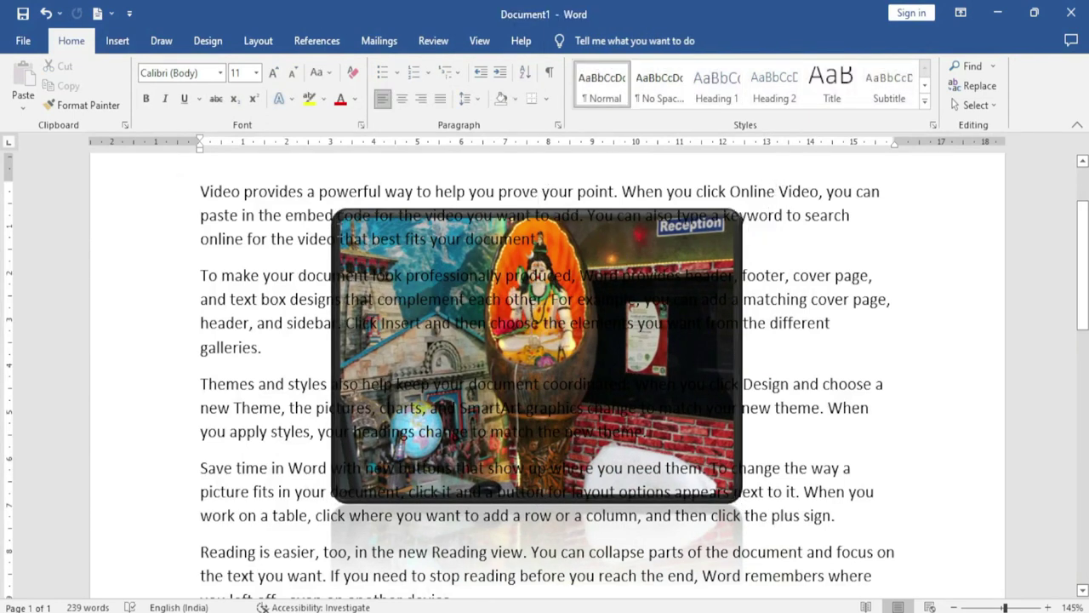
double_click(355, 239)
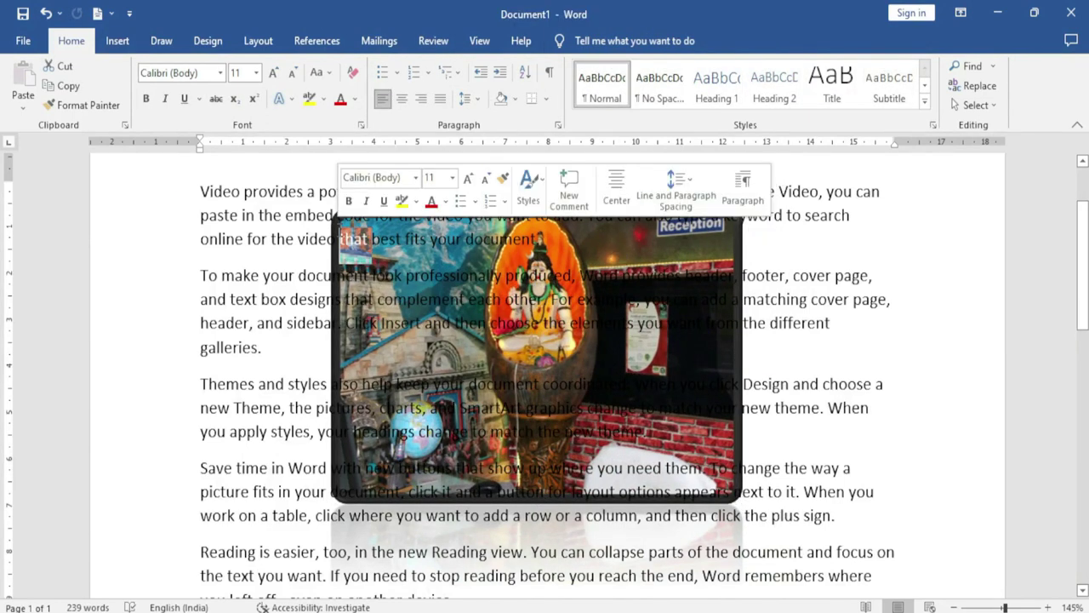
Bring the framed picture in front of the text and nudge it slightly left and down.
click(739, 436)
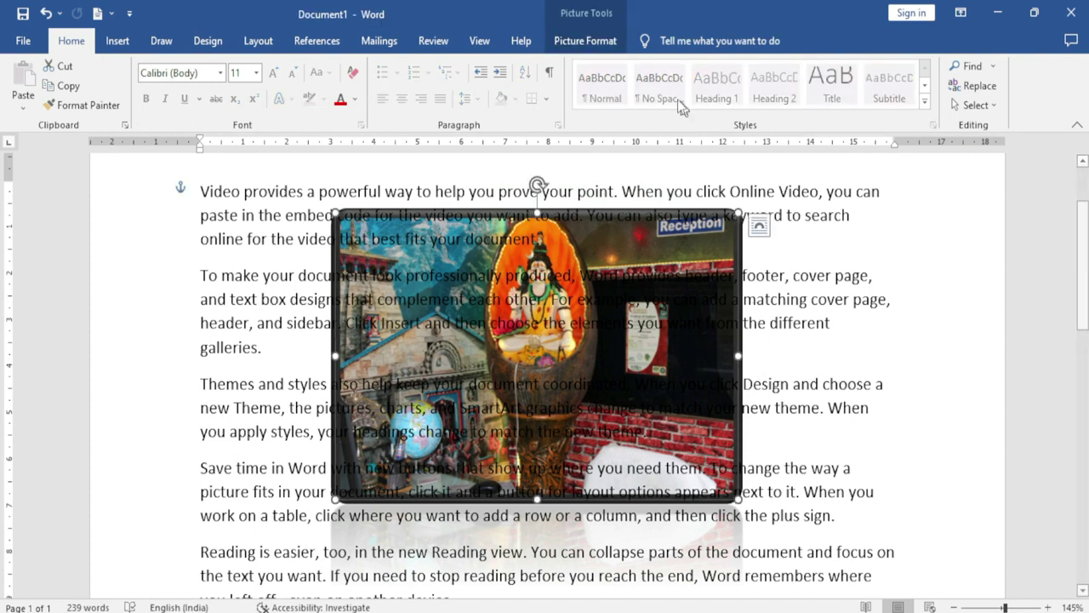
click(559, 40)
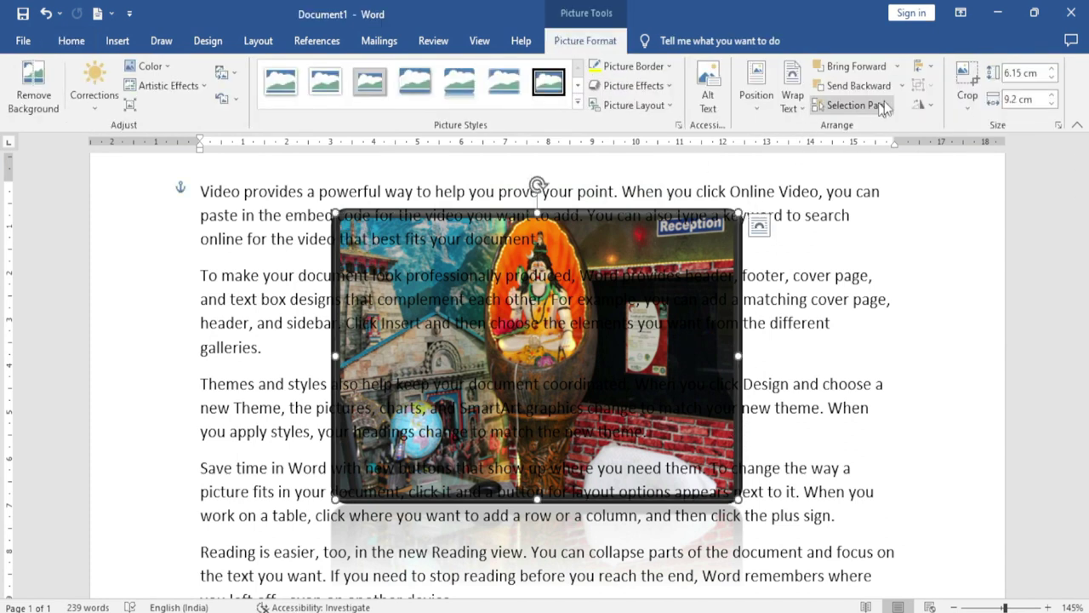
click(897, 66)
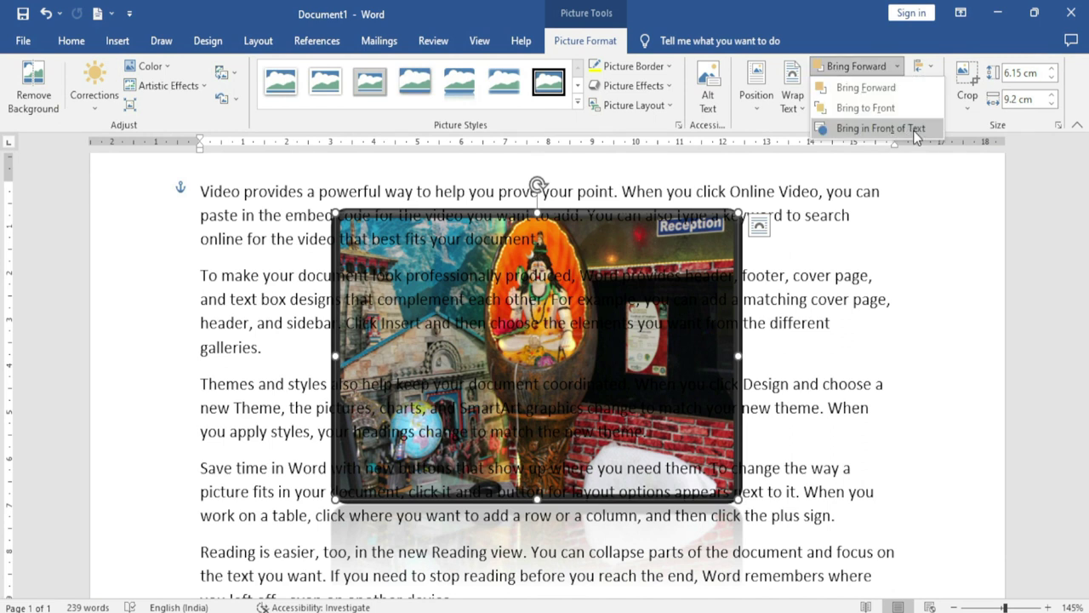
click(916, 132)
mouse_move(577, 336)
mouse_down()
mouse_move(502, 378)
mouse_move(562, 360)
mouse_up()
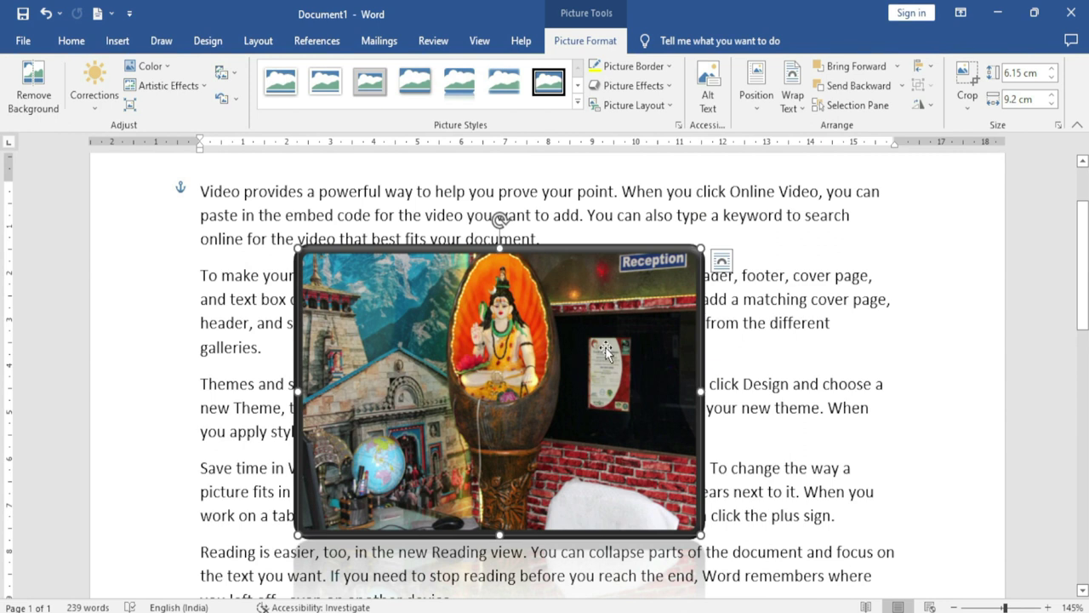
click(868, 106)
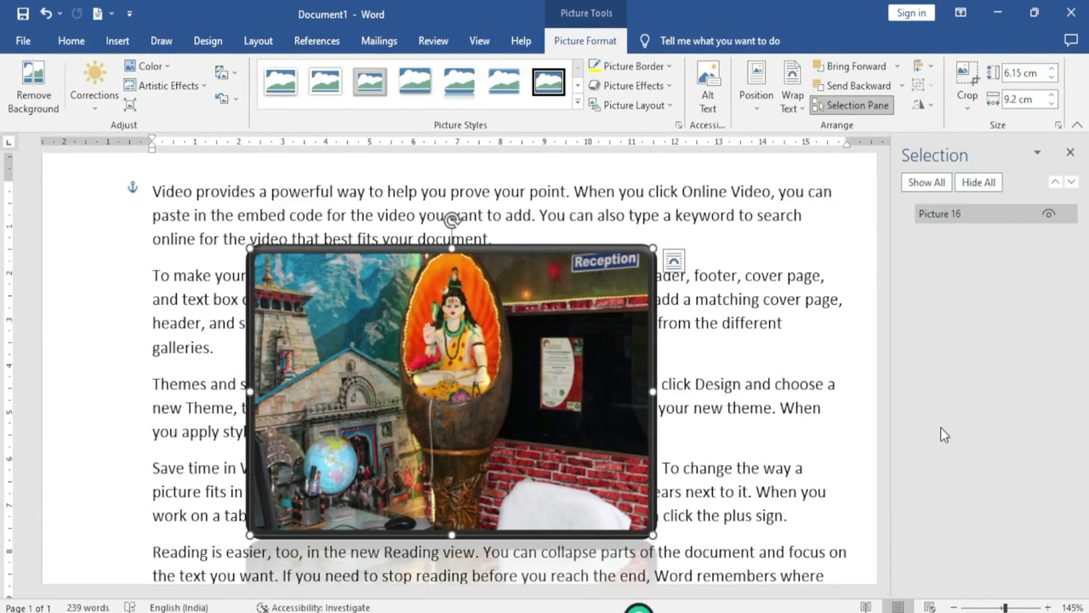
click(982, 181)
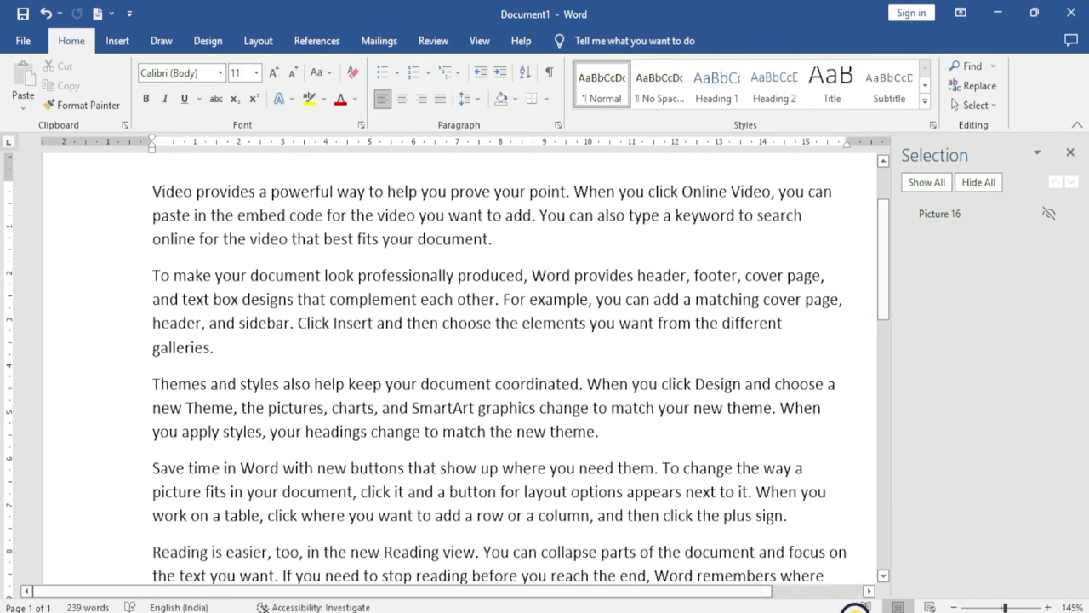
click(939, 182)
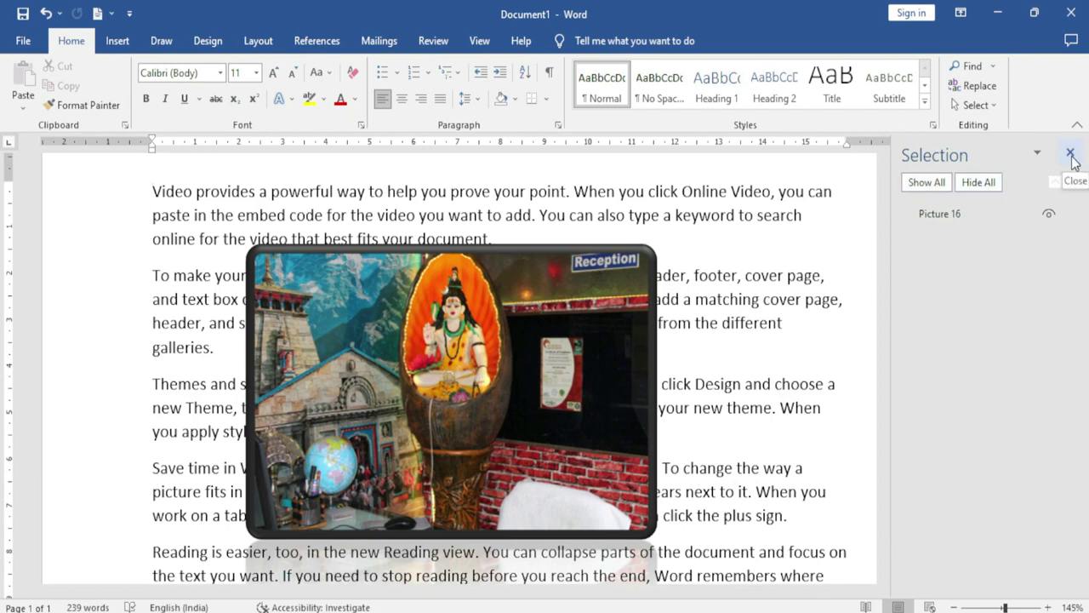
click(1050, 214)
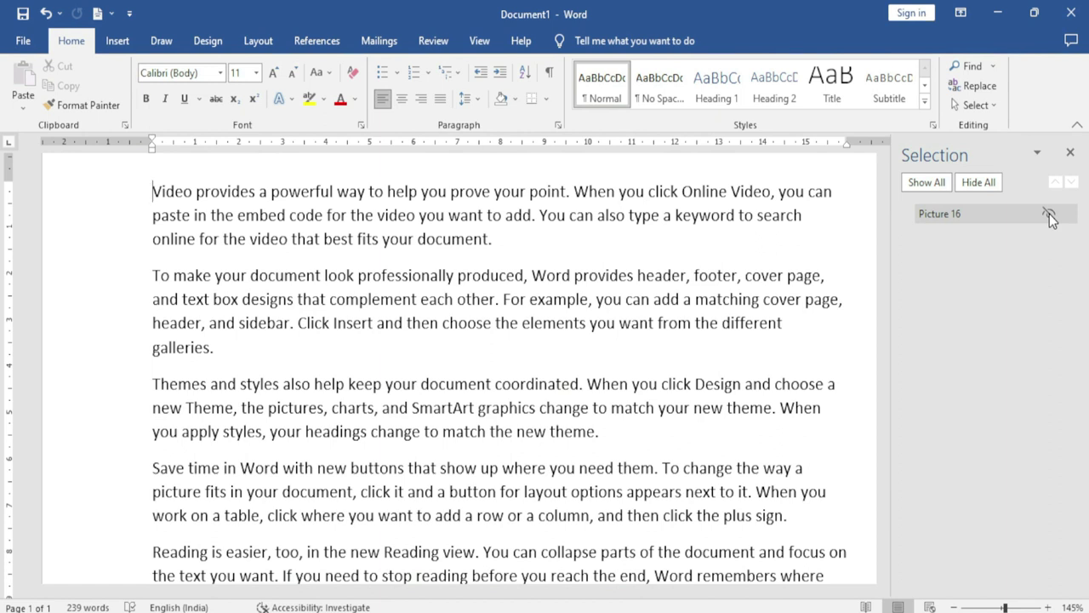
click(1050, 214)
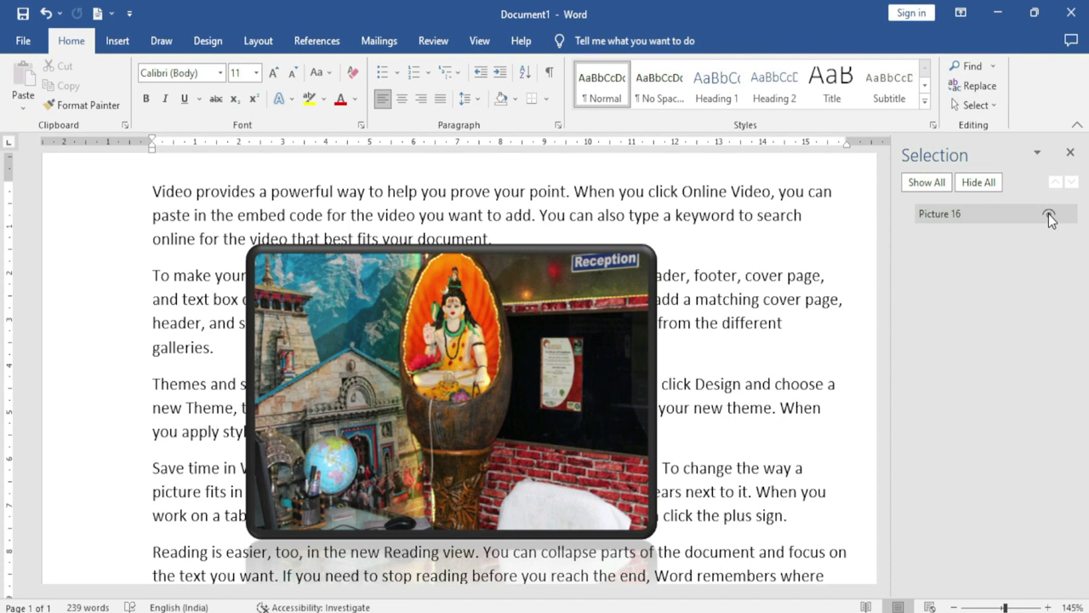
click(1071, 151)
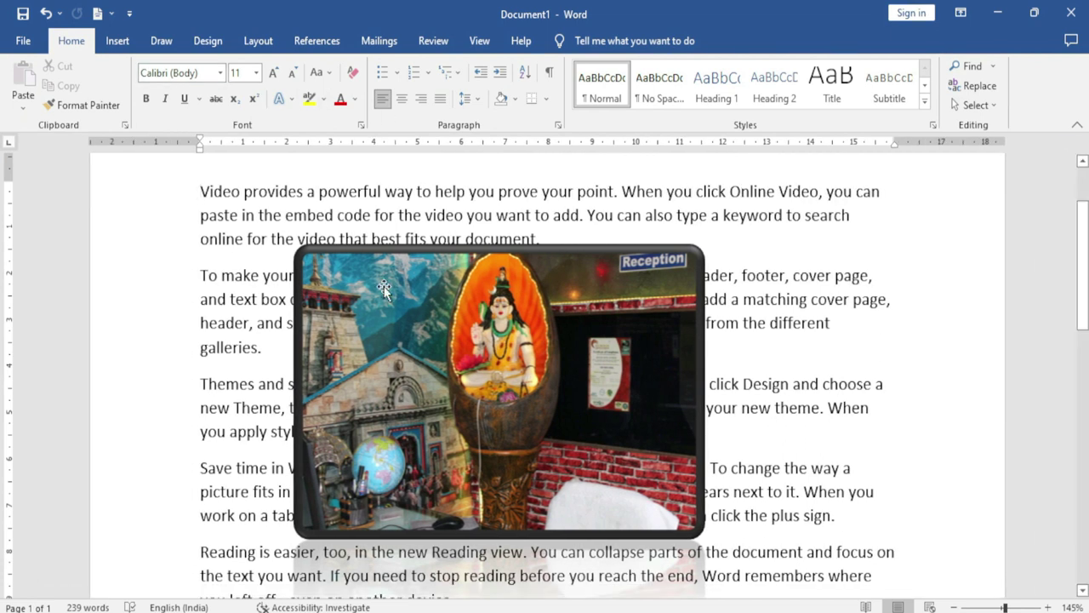
click(446, 303)
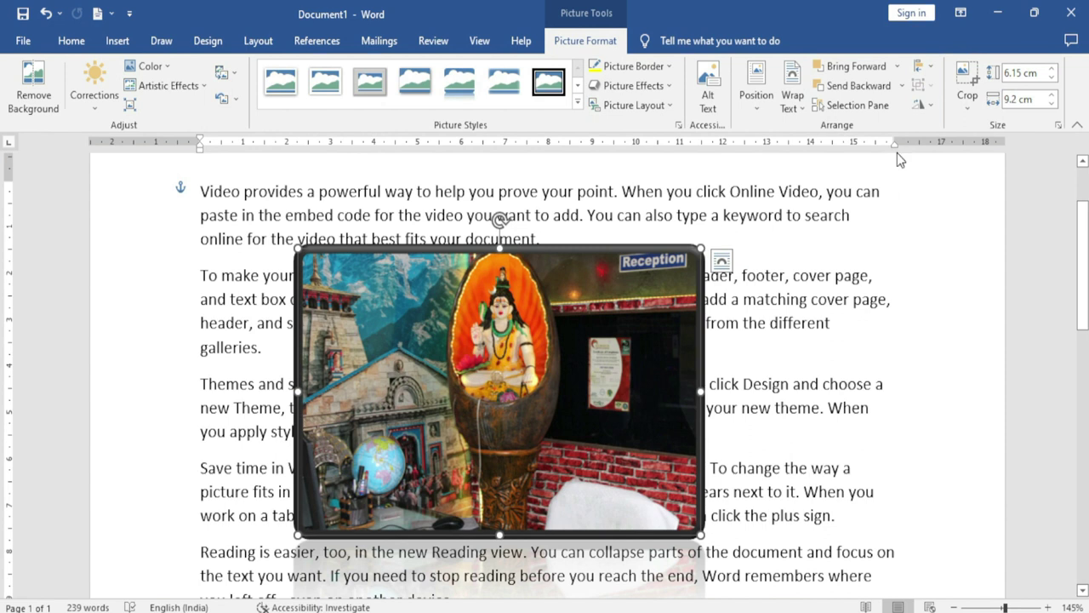
Try left, centre and right alignment on the photo, then undo the right alignment.
click(931, 67)
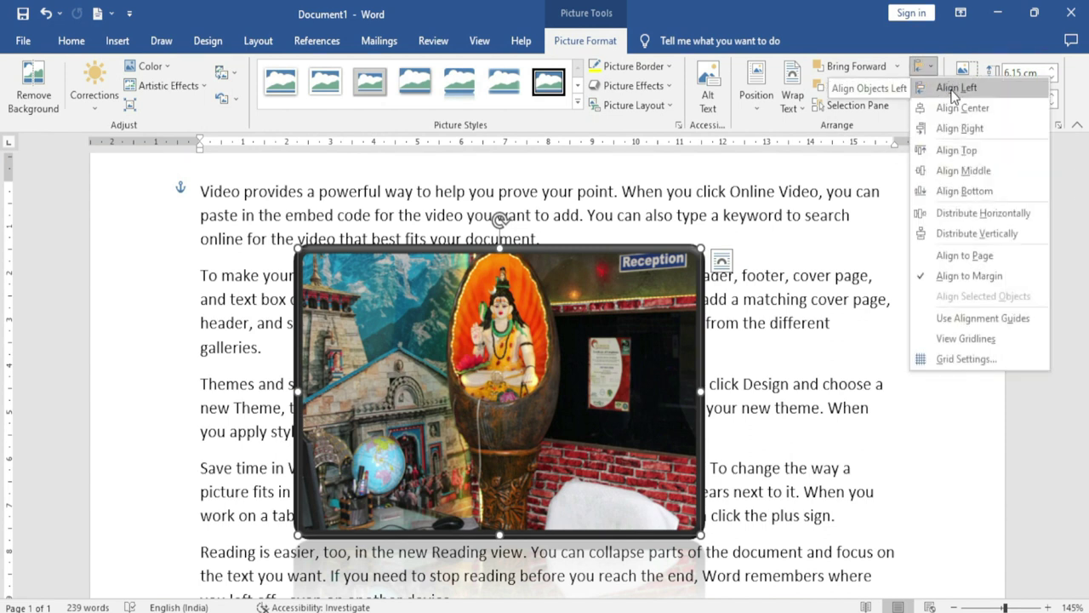
click(954, 88)
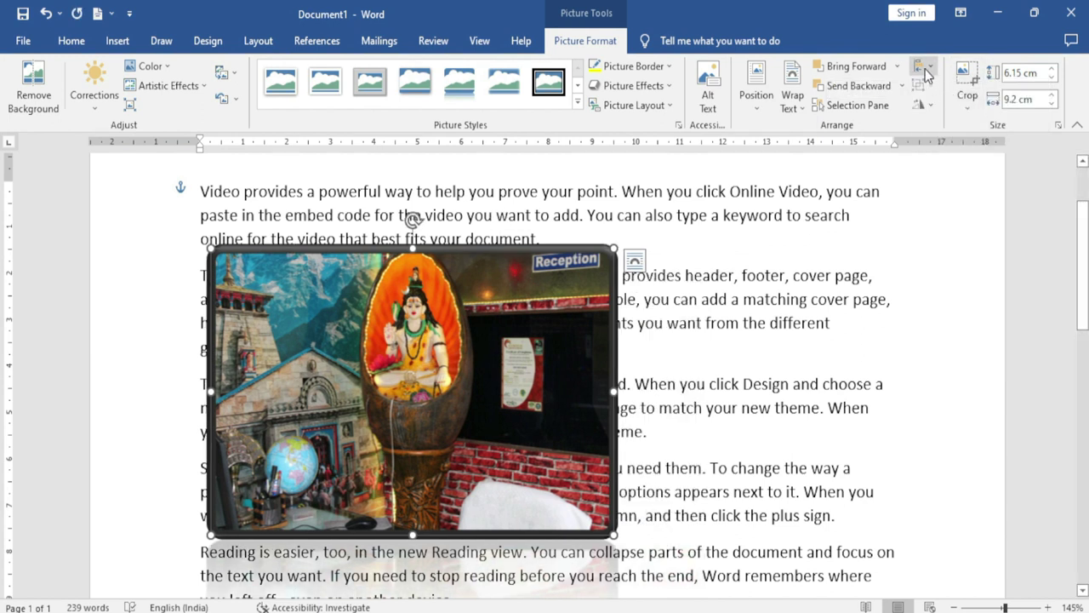
click(924, 68)
click(949, 108)
click(923, 67)
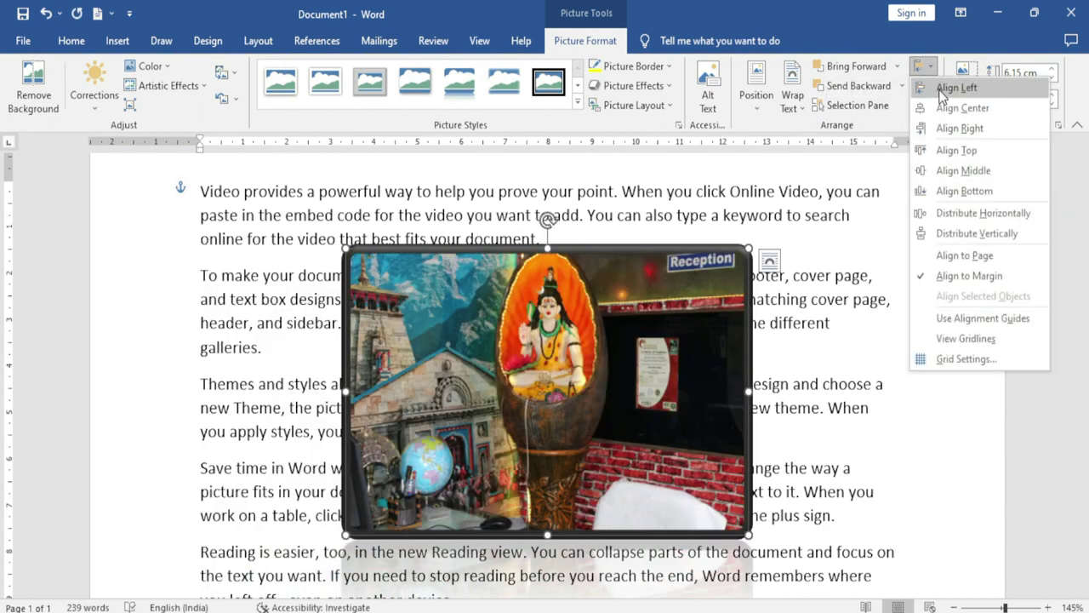
click(951, 127)
key(ctrl+z)
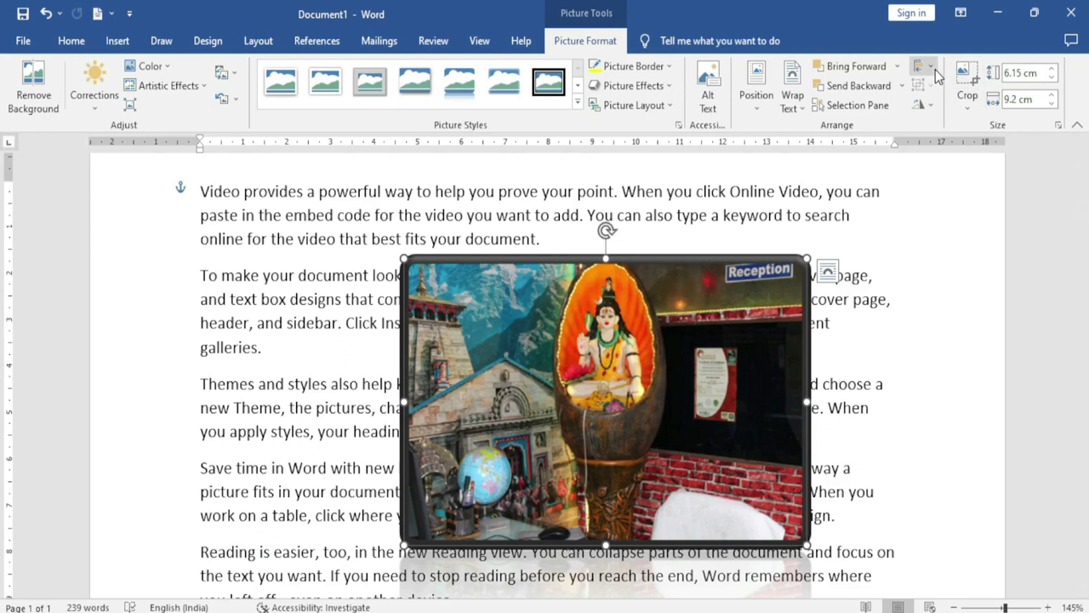
Align the photo to the top of the page, shift it left, and delete it.
click(932, 67)
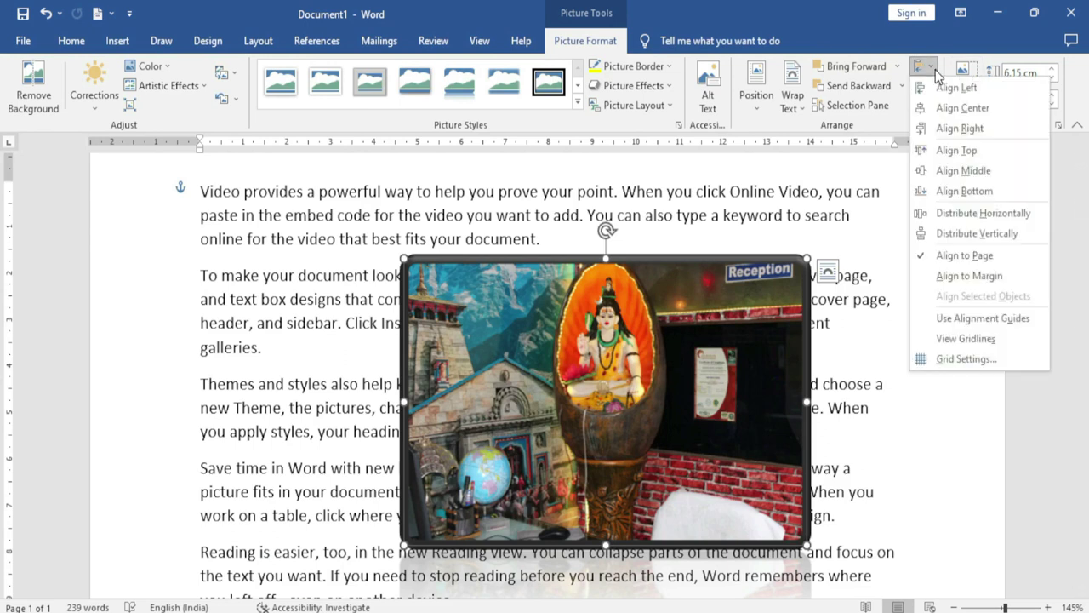
click(941, 157)
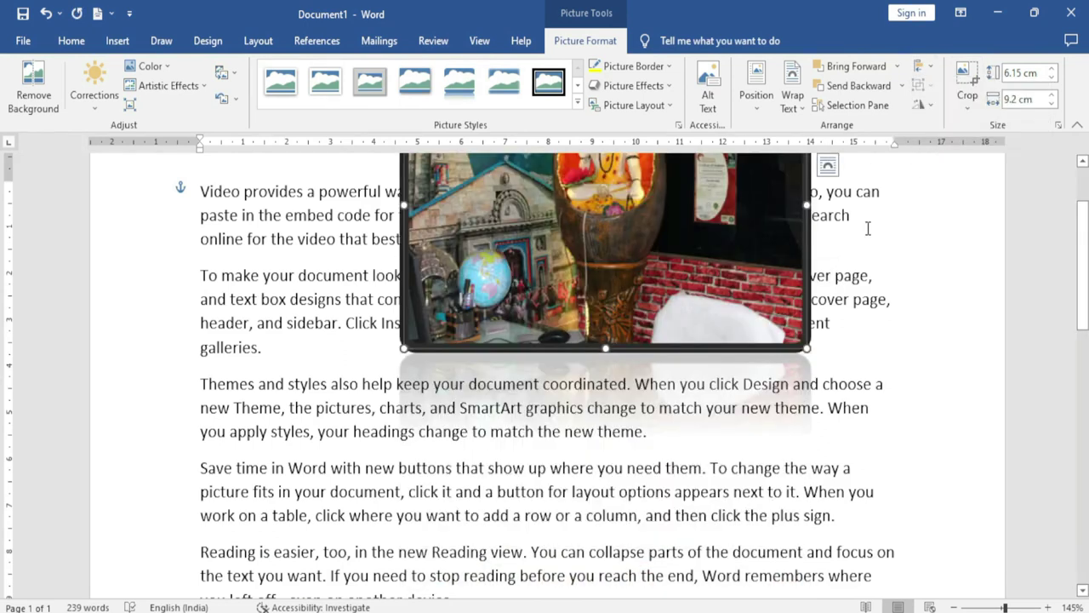
scroll(868, 228, up, 3)
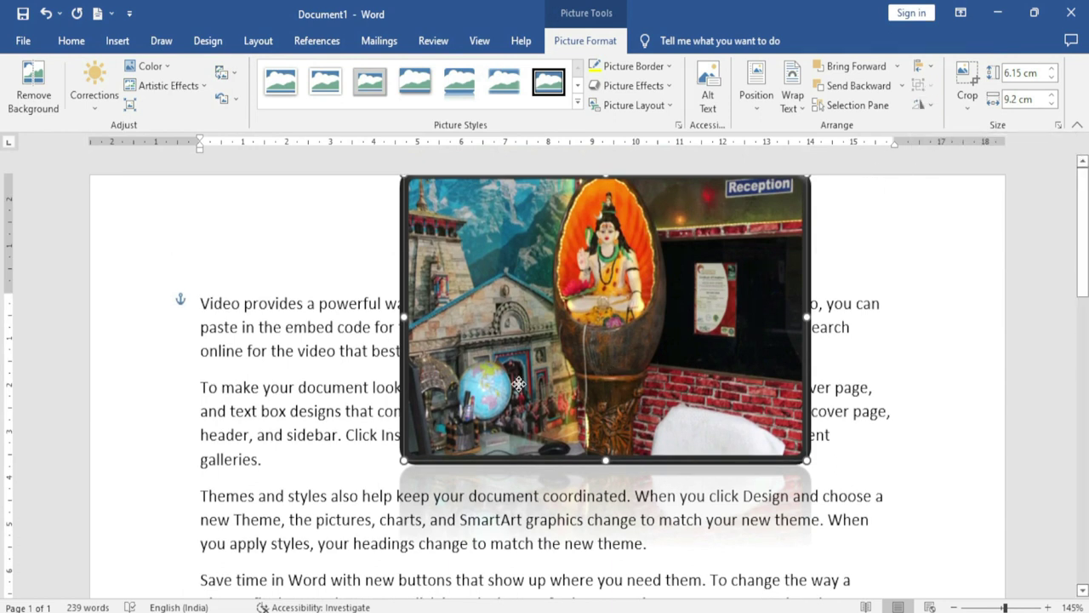
drag(611, 376, 510, 389)
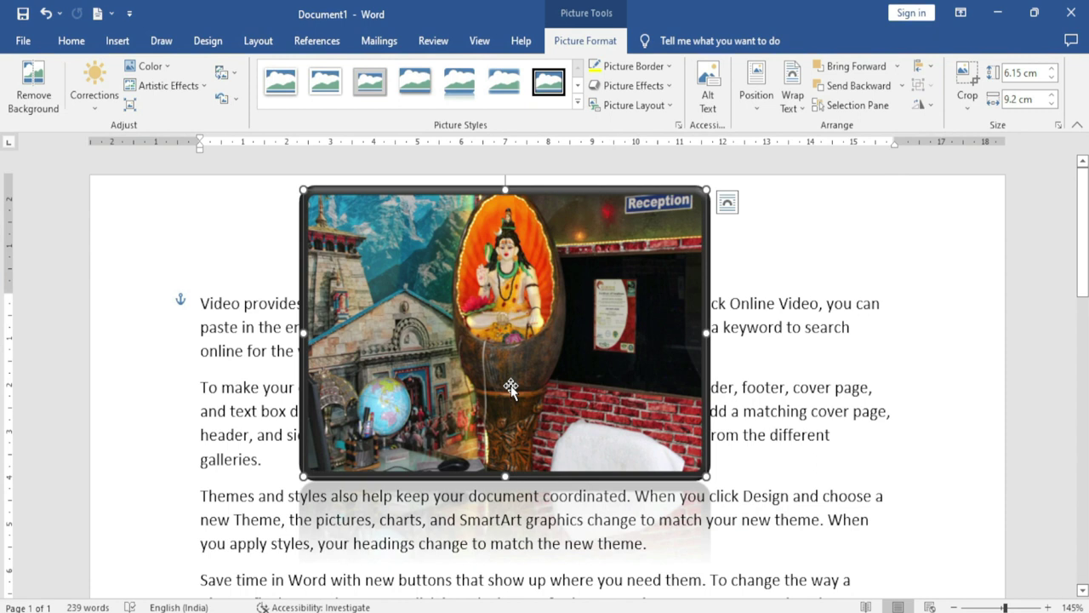
key(Delete)
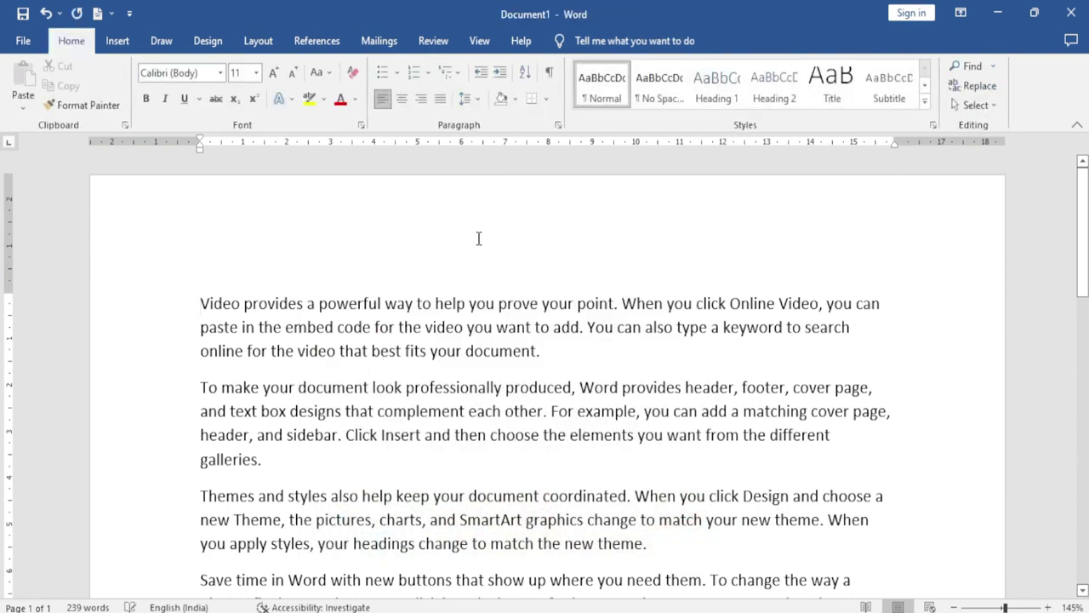
Draw a blue snipped-corner rectangle and a blue isosceles triangle over the text.
click(126, 46)
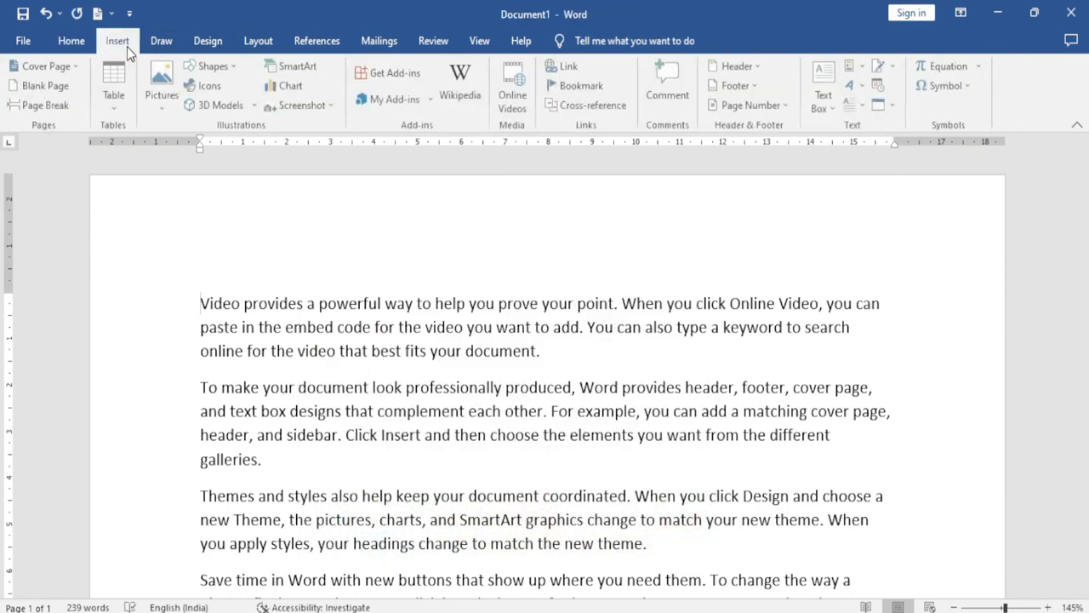
click(235, 68)
click(207, 104)
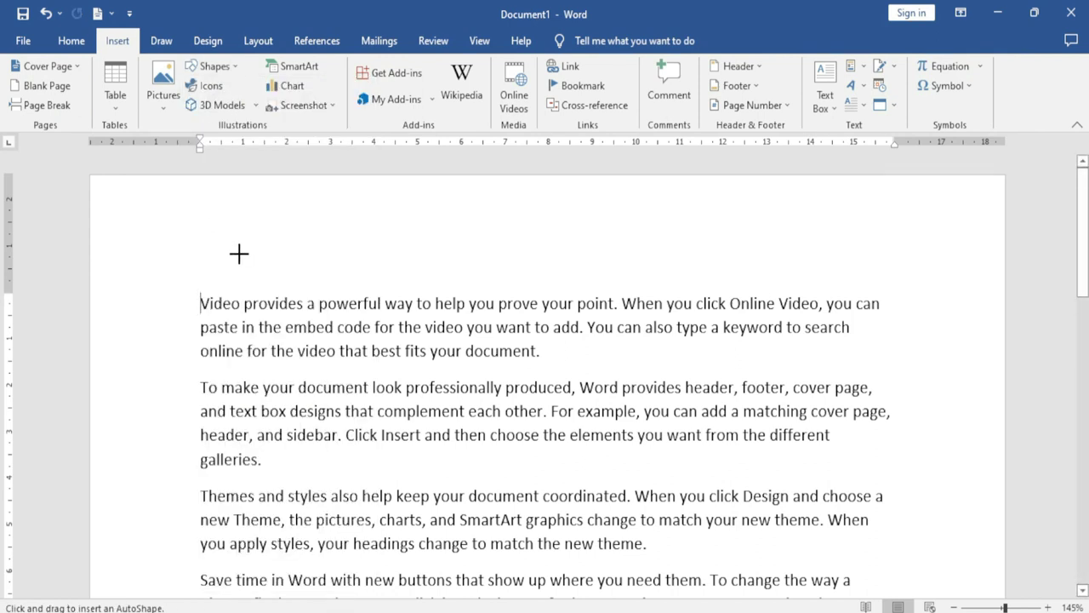
drag(230, 246, 393, 367)
click(81, 85)
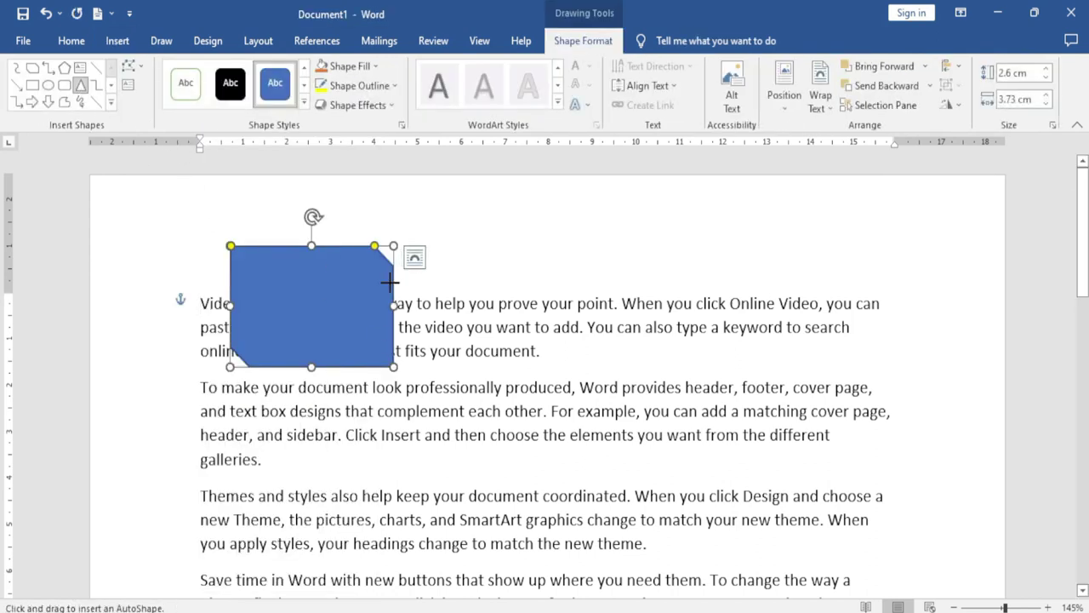
drag(409, 295, 566, 412)
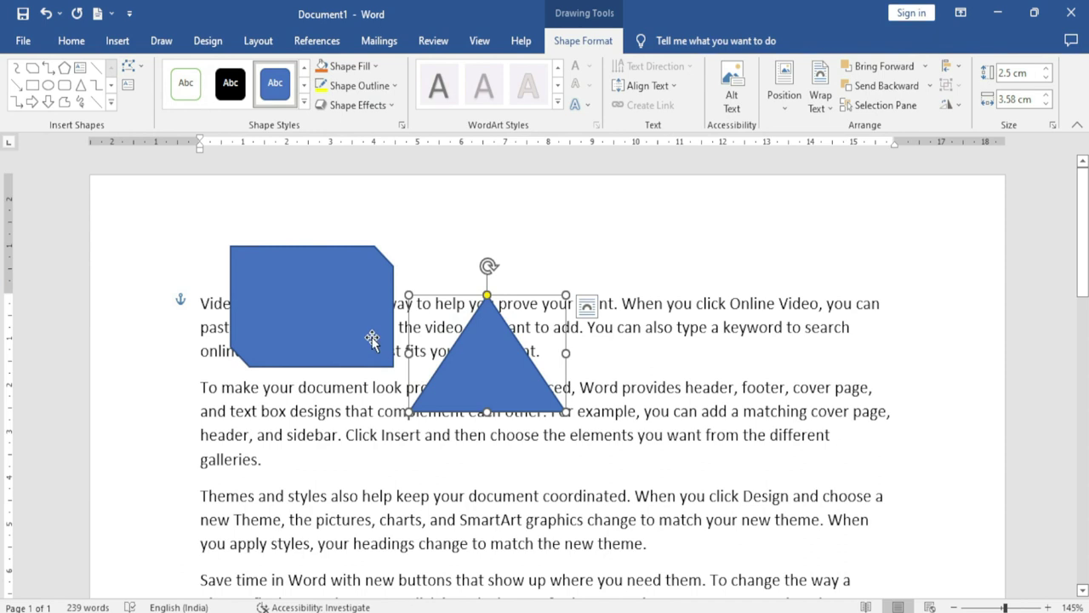
Group the rectangle and triangle and move the group right and down.
shift+click(338, 324)
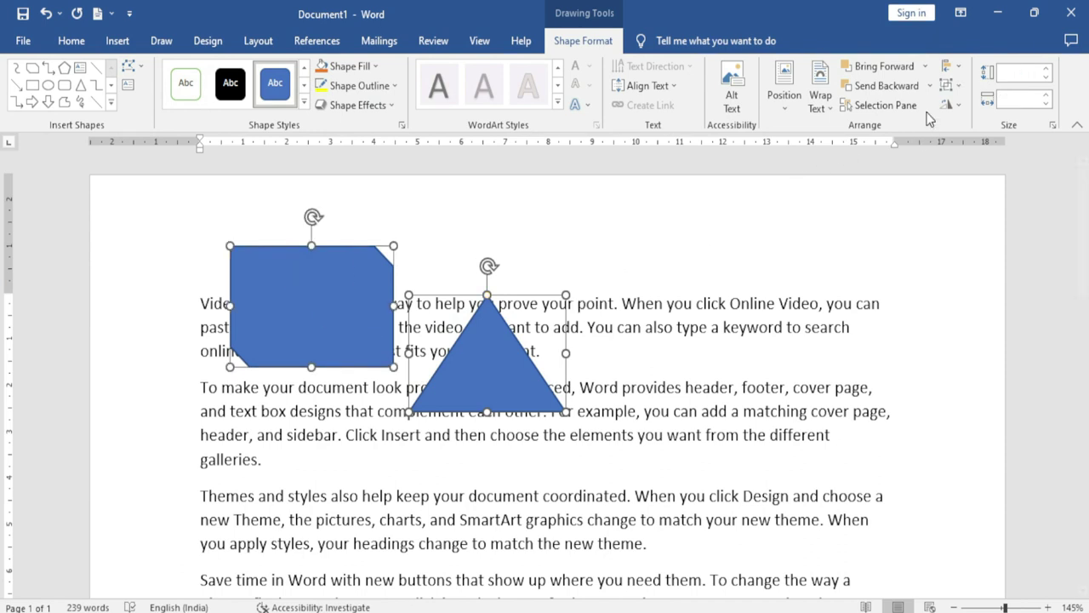
click(950, 85)
click(977, 107)
drag(473, 326, 574, 379)
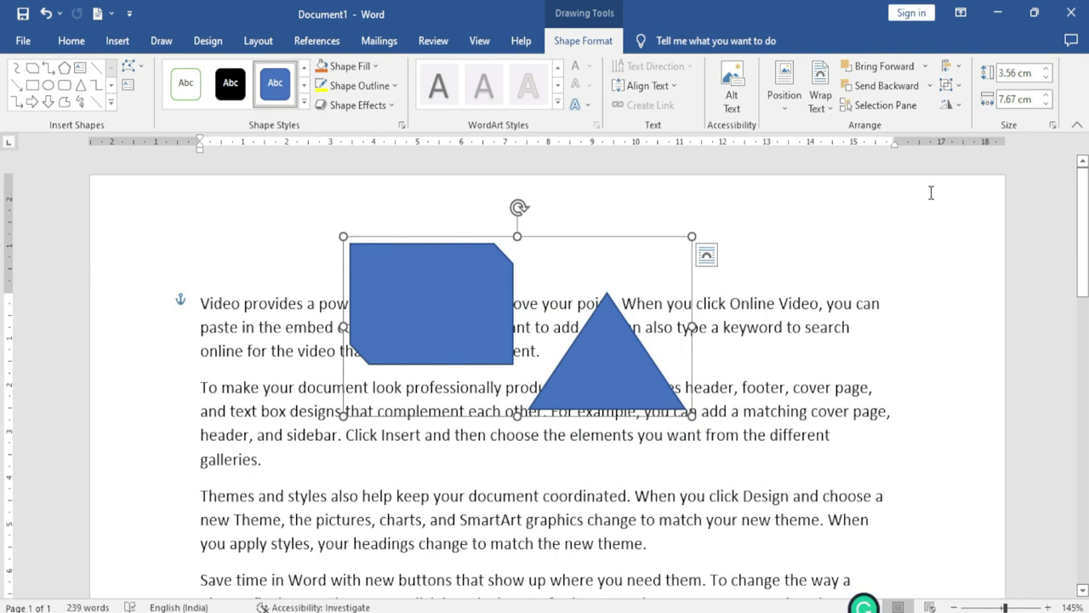
Ungroup the shapes, moving the triangle right and the rectangle toward the left margin.
click(948, 85)
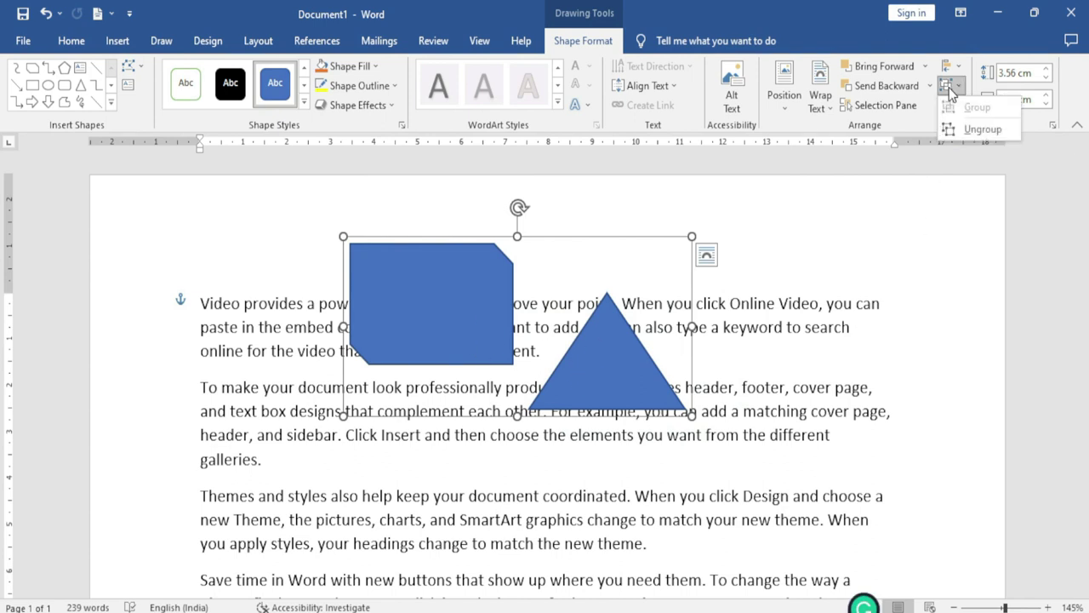
click(981, 129)
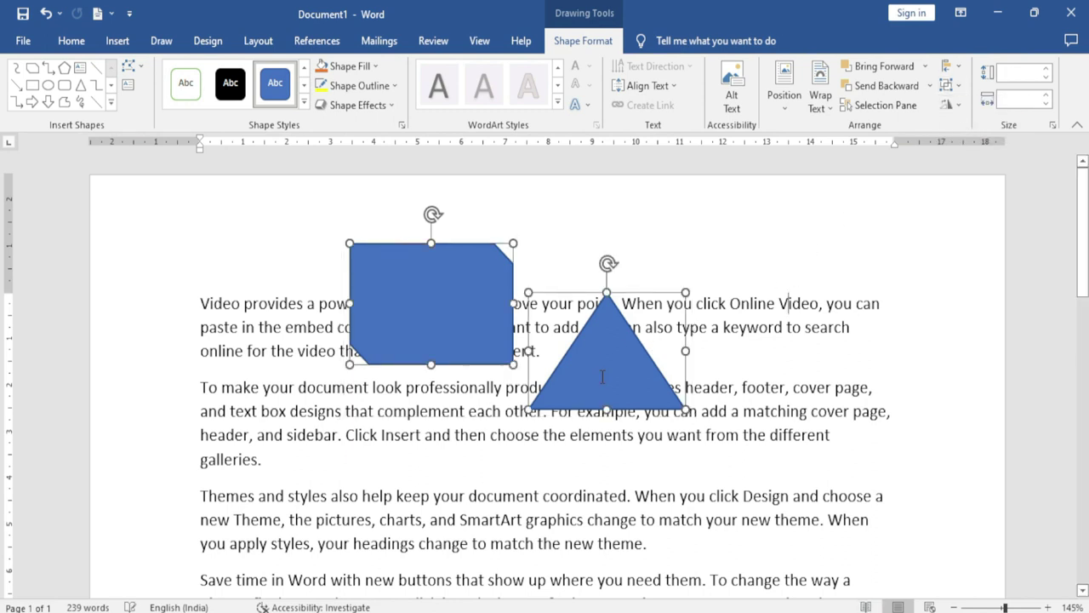
click(747, 273)
drag(627, 360, 735, 423)
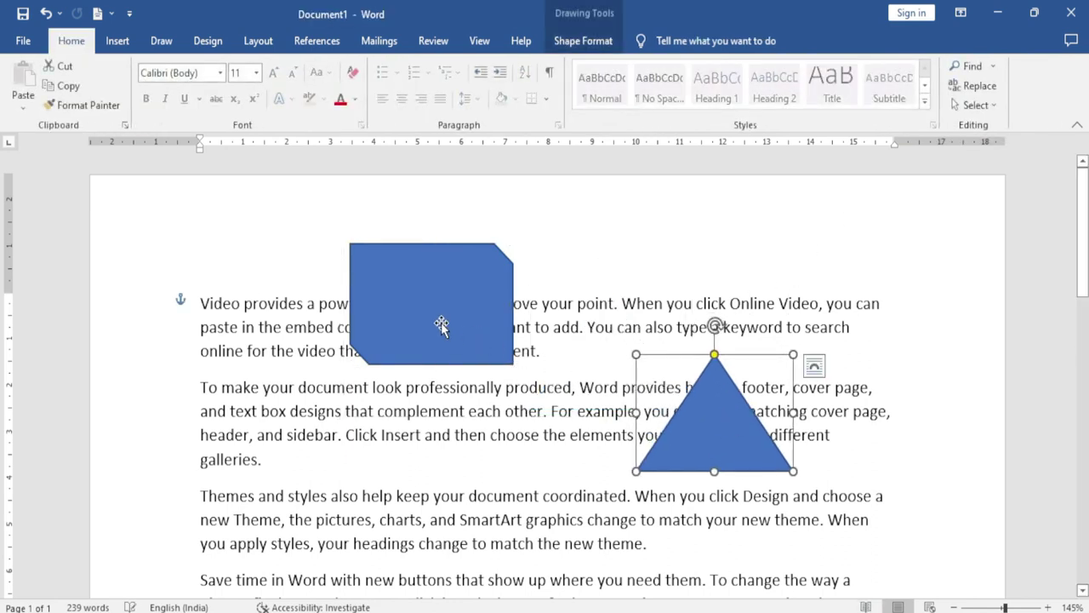
drag(440, 321, 253, 312)
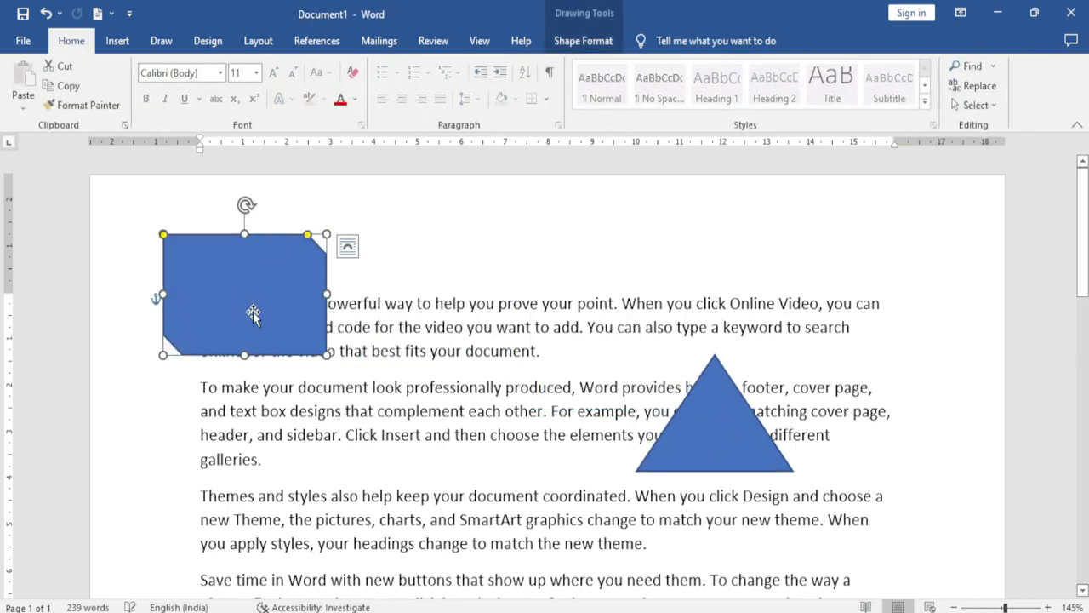
click(710, 394)
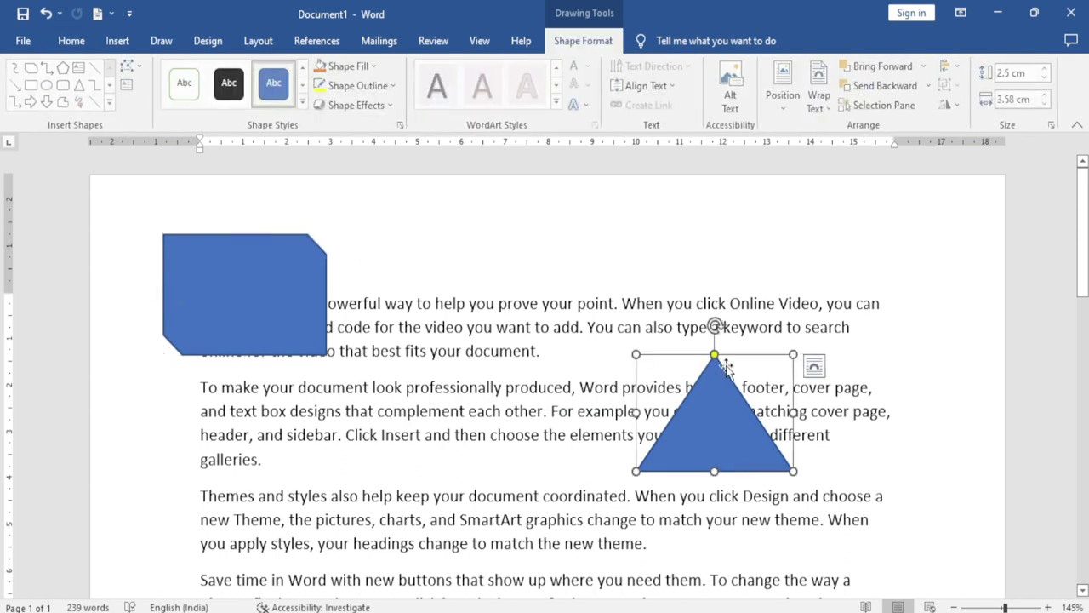
Leave the triangle unflipped and set its height to 3.3 cm and width to 4.2 cm.
click(951, 113)
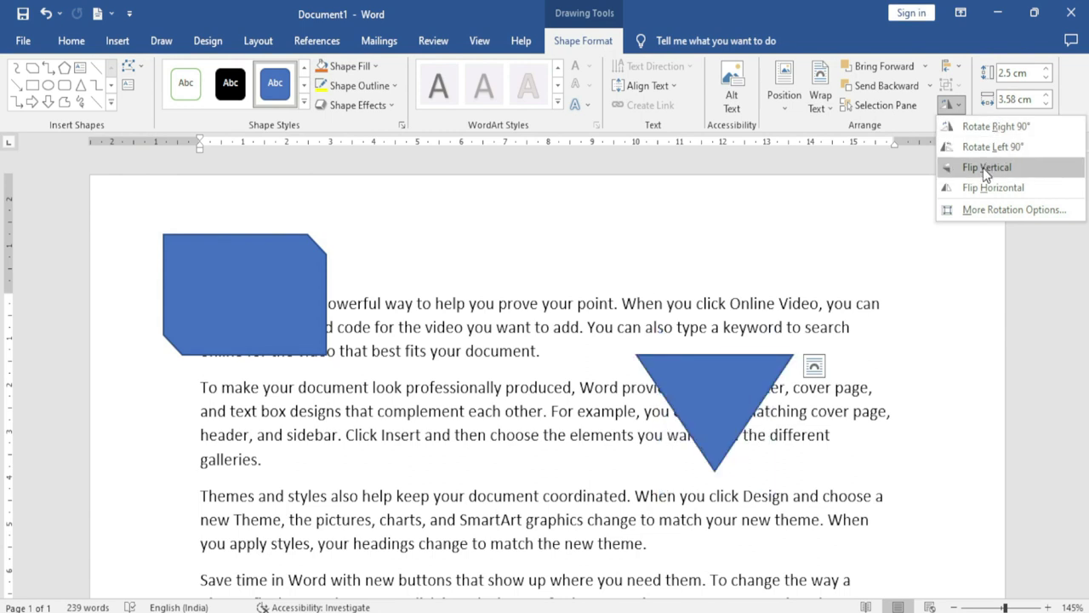
click(983, 148)
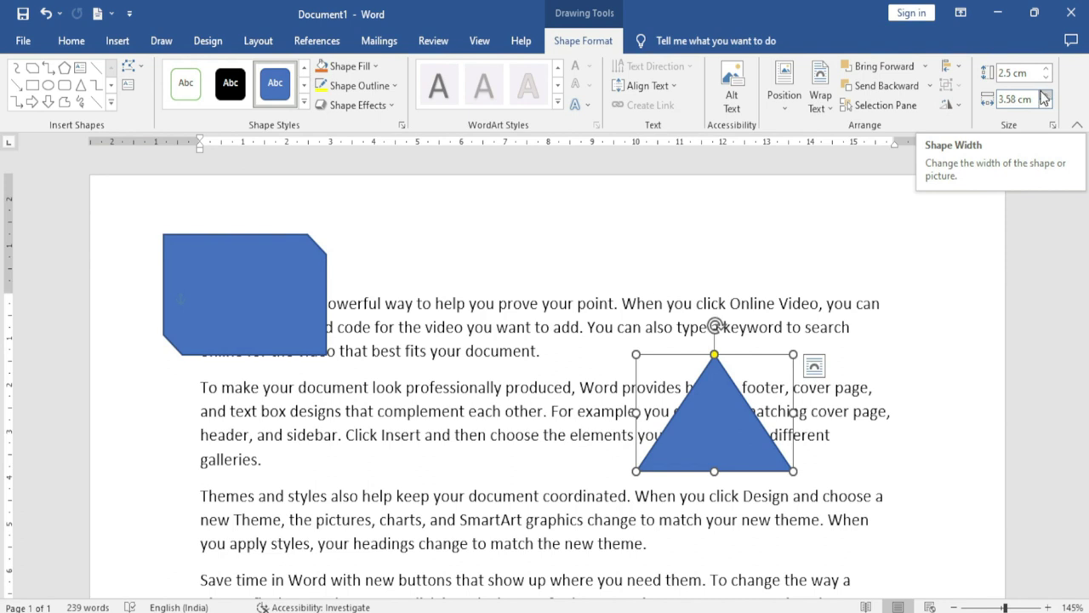
click(1045, 70)
click(1044, 69)
click(1044, 70)
click(1044, 70)
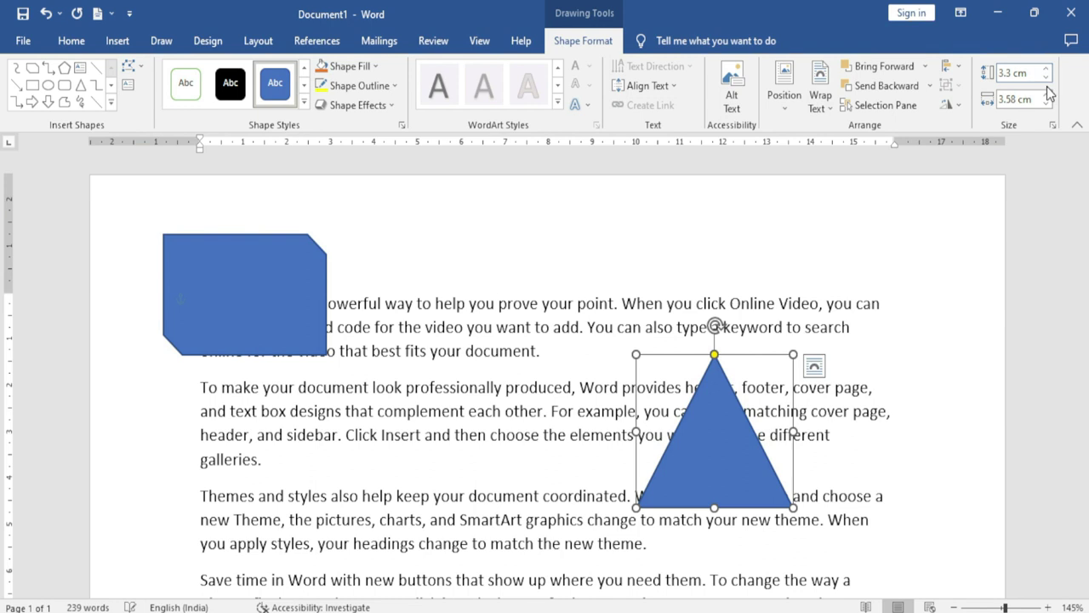
click(1046, 95)
click(1046, 95)
click(1046, 95)
click(1046, 96)
click(1046, 95)
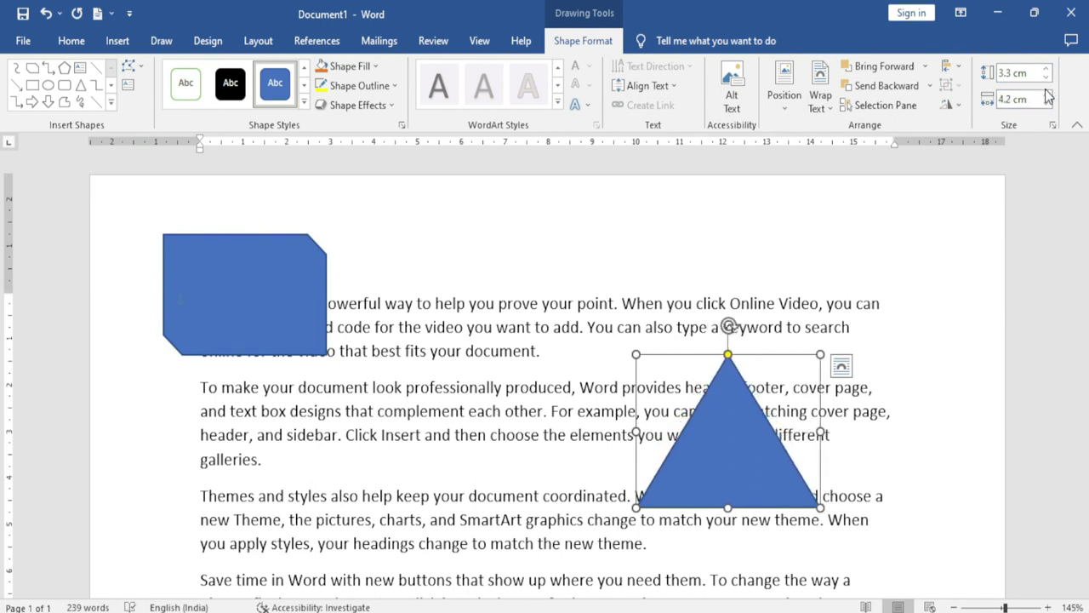
click(1046, 95)
click(1046, 95)
click(117, 41)
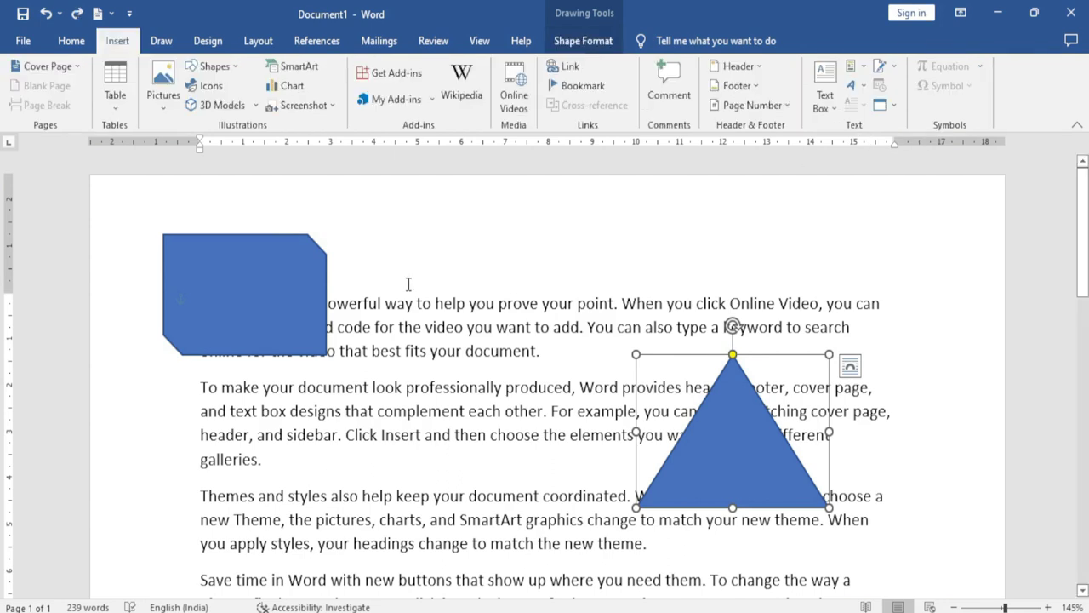
Insert the online Family photo of the family with raised arms and shift it slightly left.
click(166, 106)
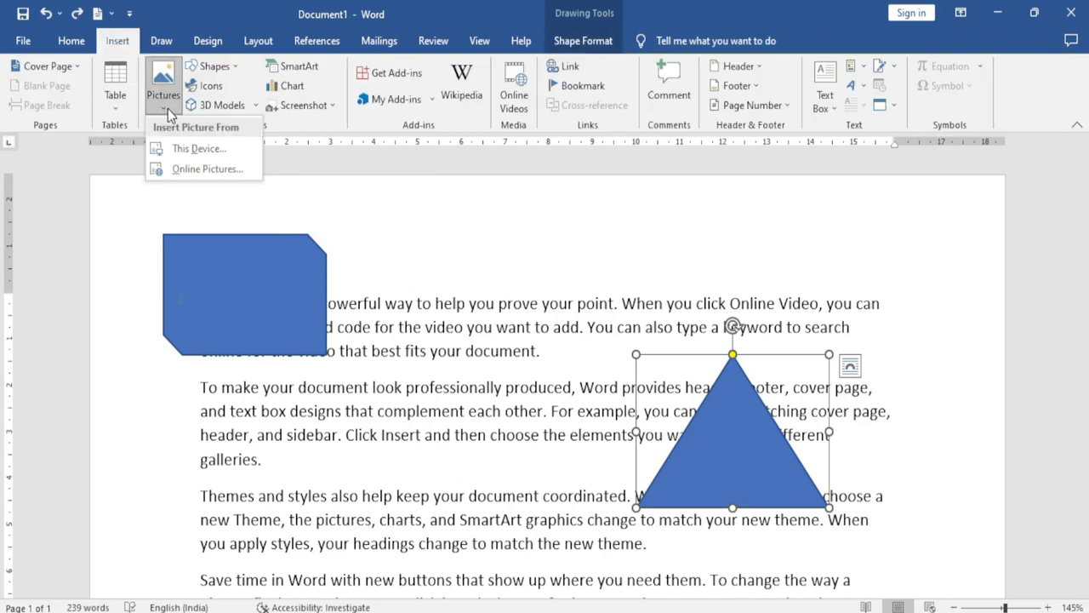
click(234, 169)
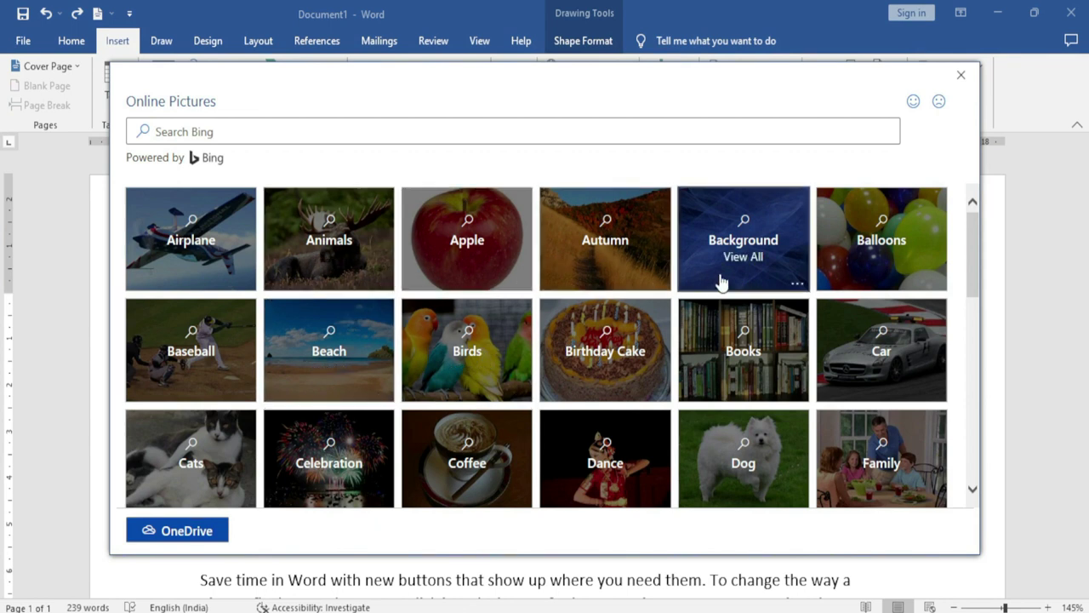
click(901, 463)
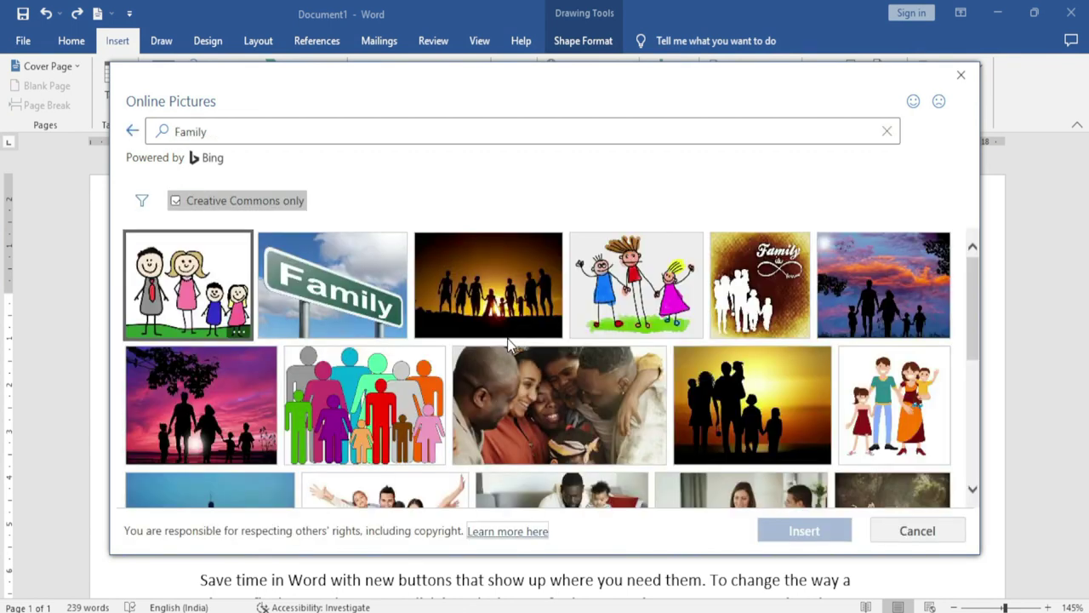
scroll(511, 401, down, 3)
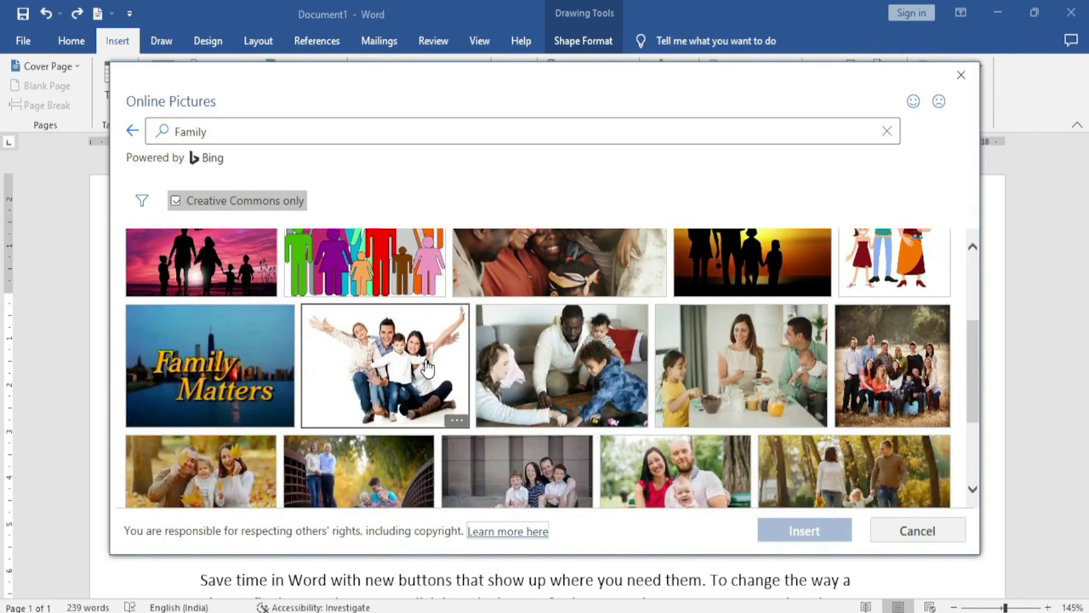
click(411, 355)
click(814, 530)
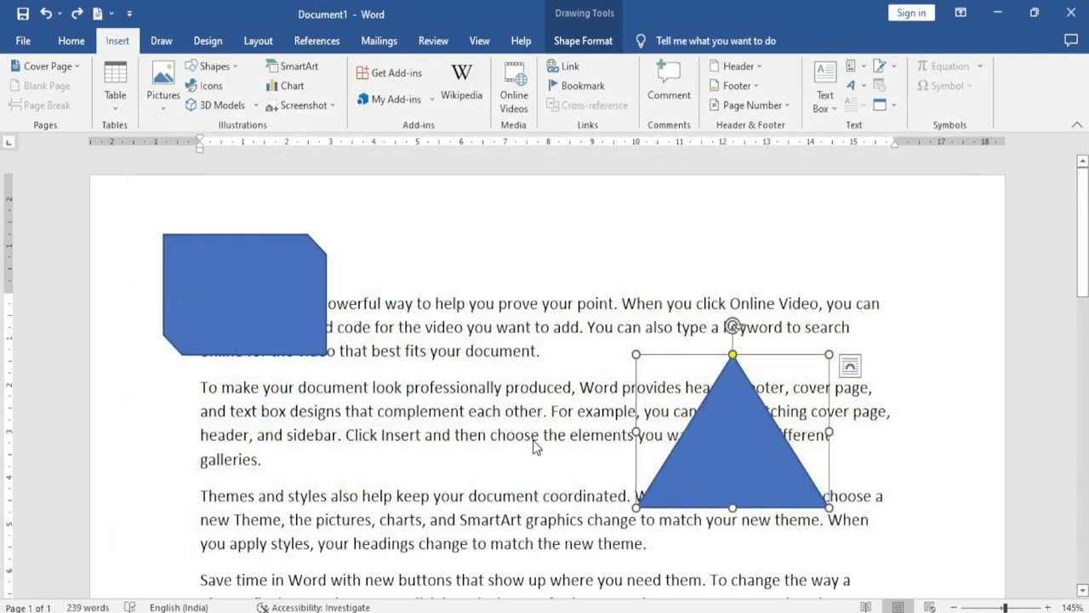
scroll(567, 413, down, 2)
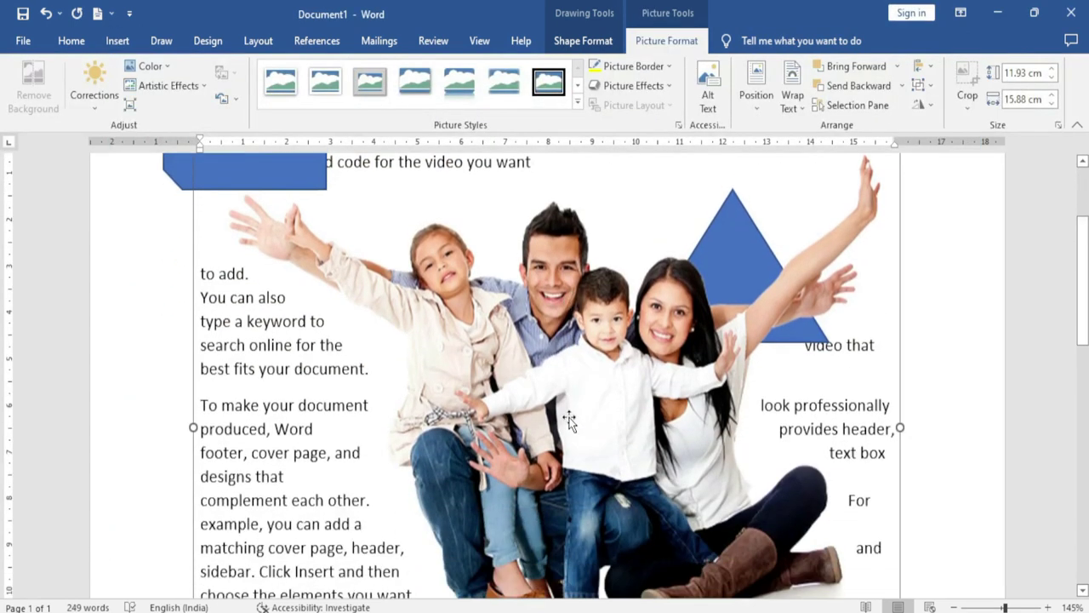
drag(586, 364, 559, 371)
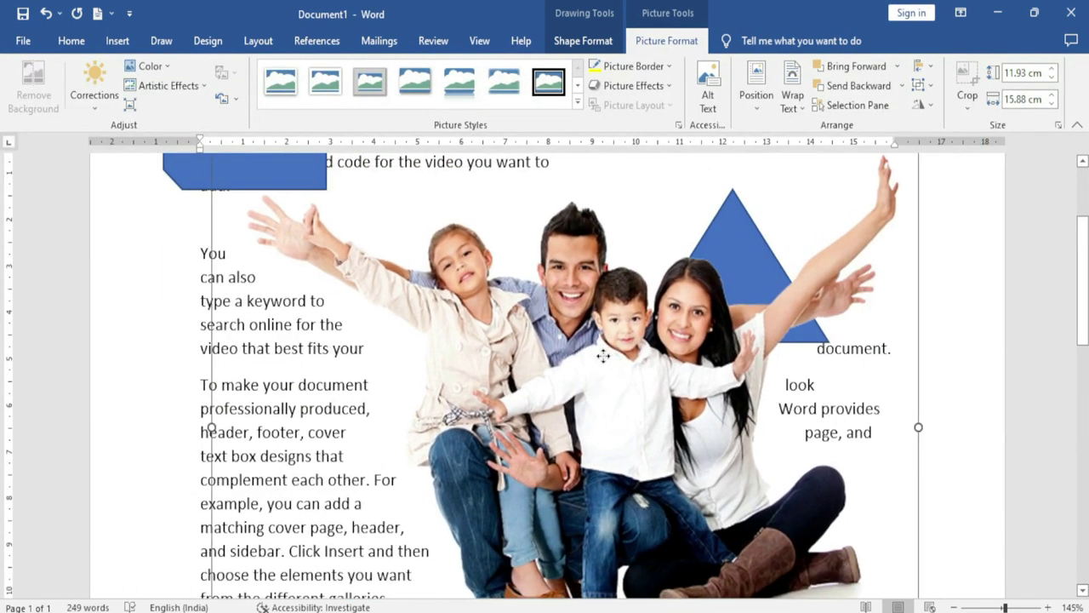
scroll(559, 371, up, 2)
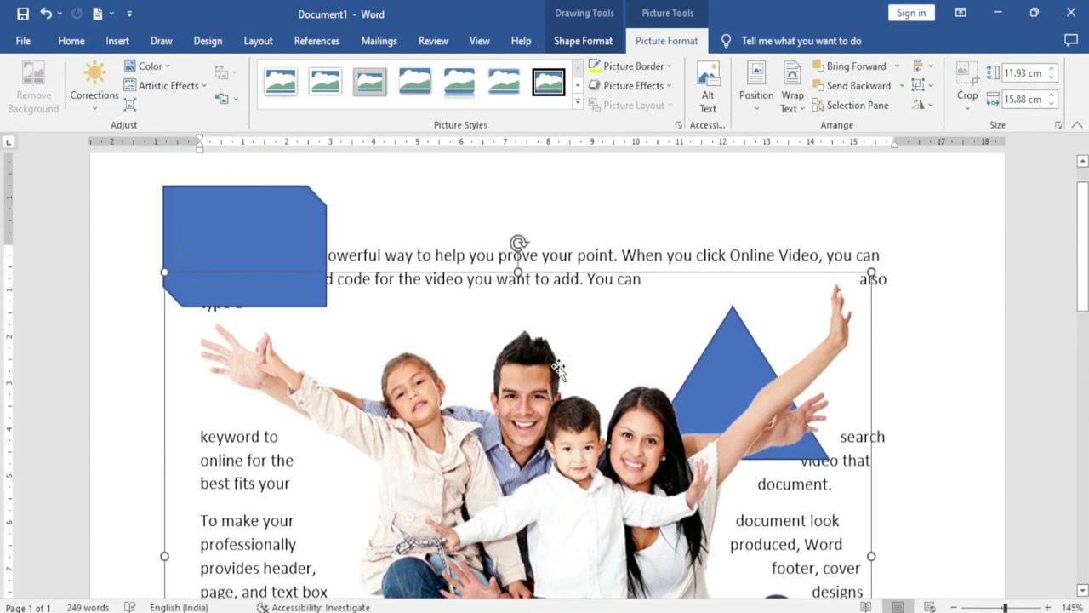